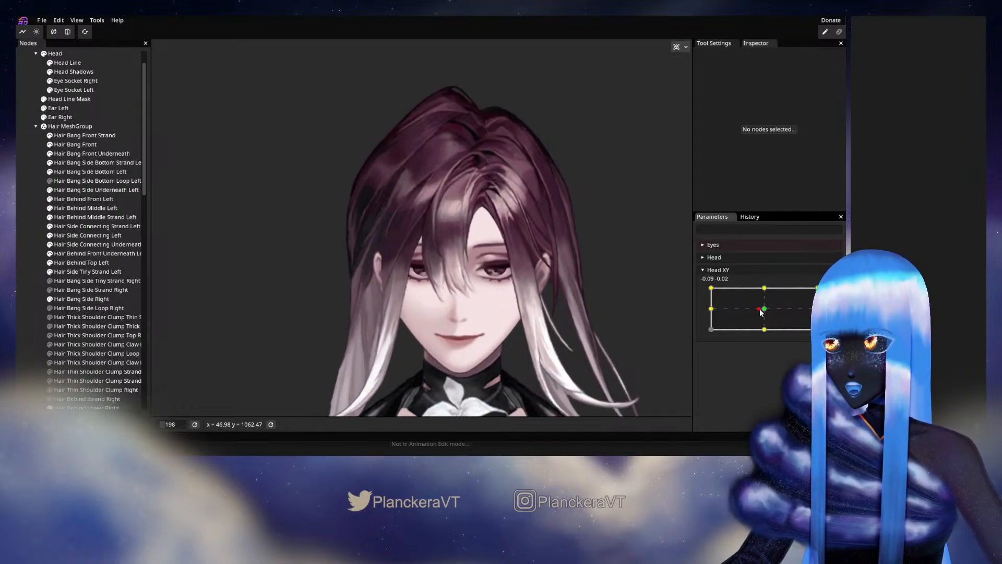
# Step: Adjust the inner-corner vertices of the Eye Makeup Left mesh for the Head XY keypoint at -1.00, 1.00
pyautogui.scroll(5, 667, 286)
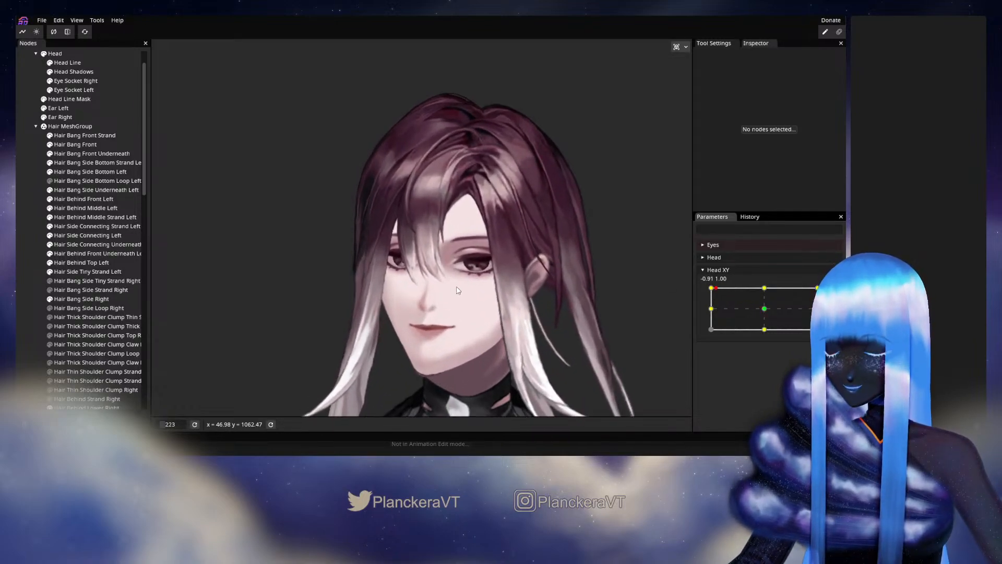
pyautogui.scroll(2, 612, 290)
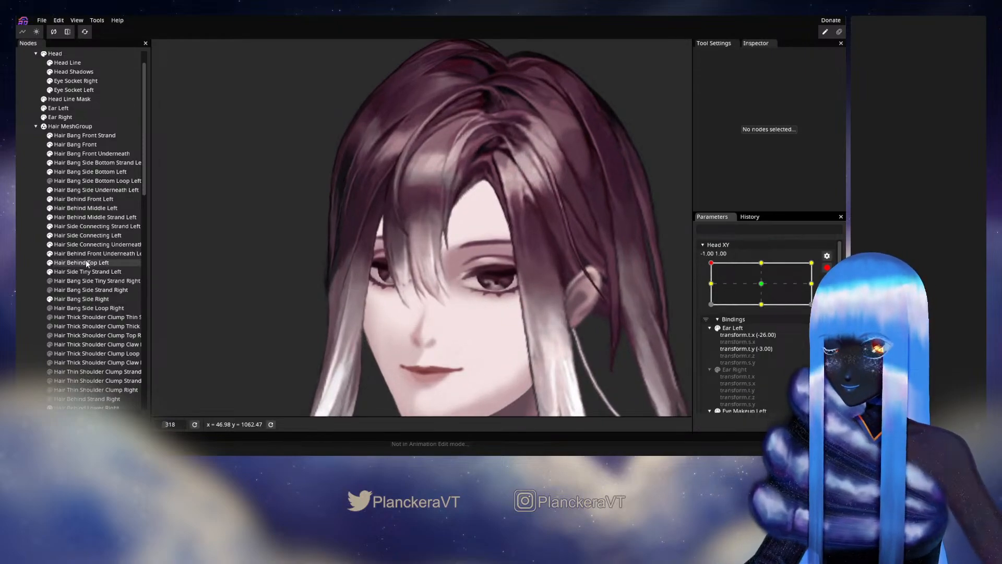
pyautogui.scroll(-8, 96, 257)
pyautogui.scroll(-6, 116, 293)
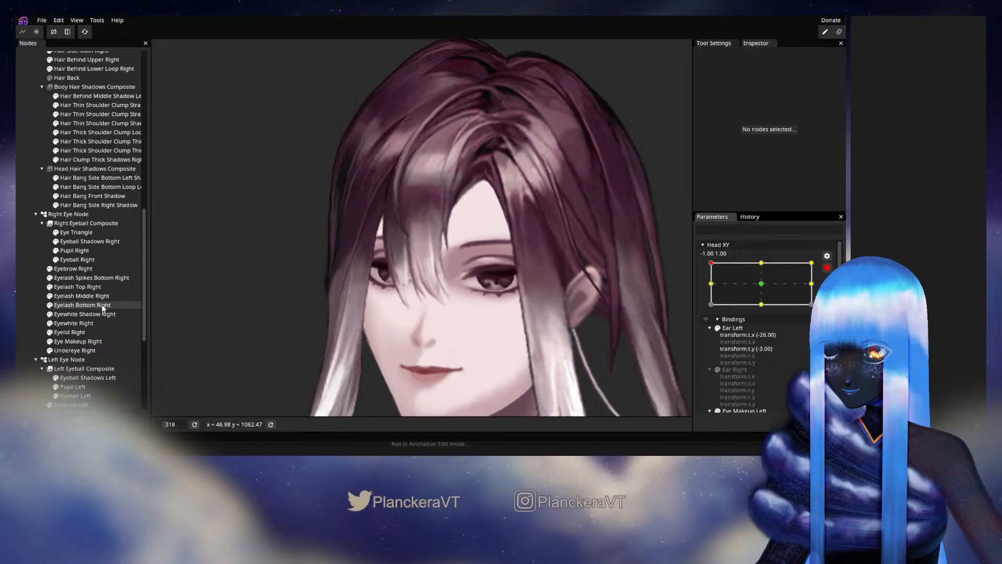
pyautogui.scroll(-4, 102, 308)
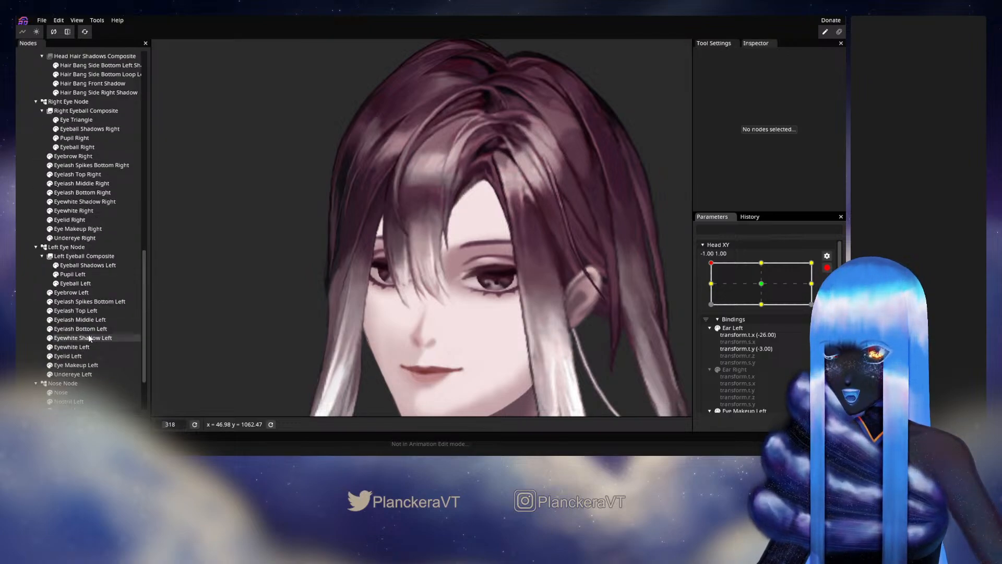
pyautogui.click(79, 365)
pyautogui.scroll(5, 365, 308)
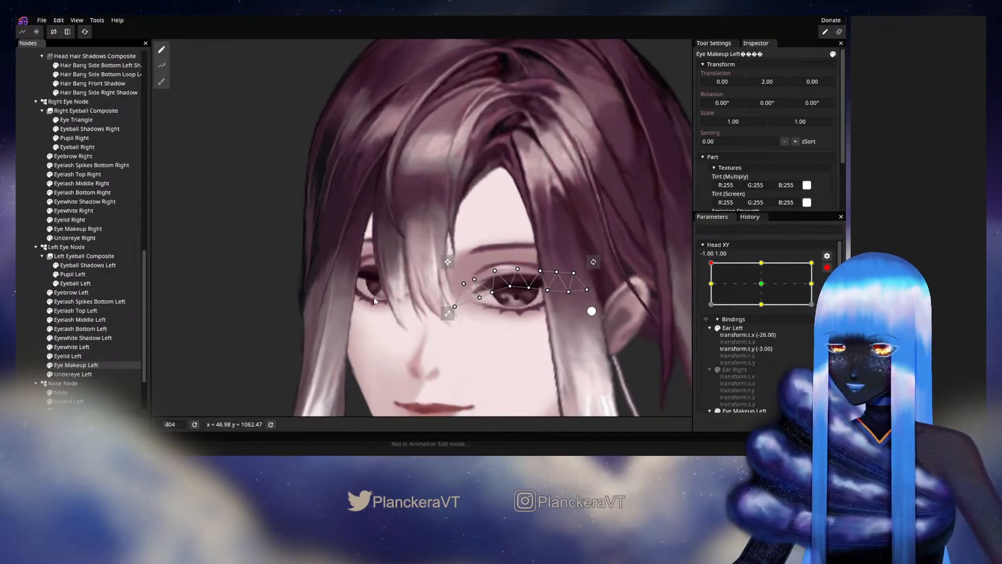
pyautogui.scroll(1, 430, 296)
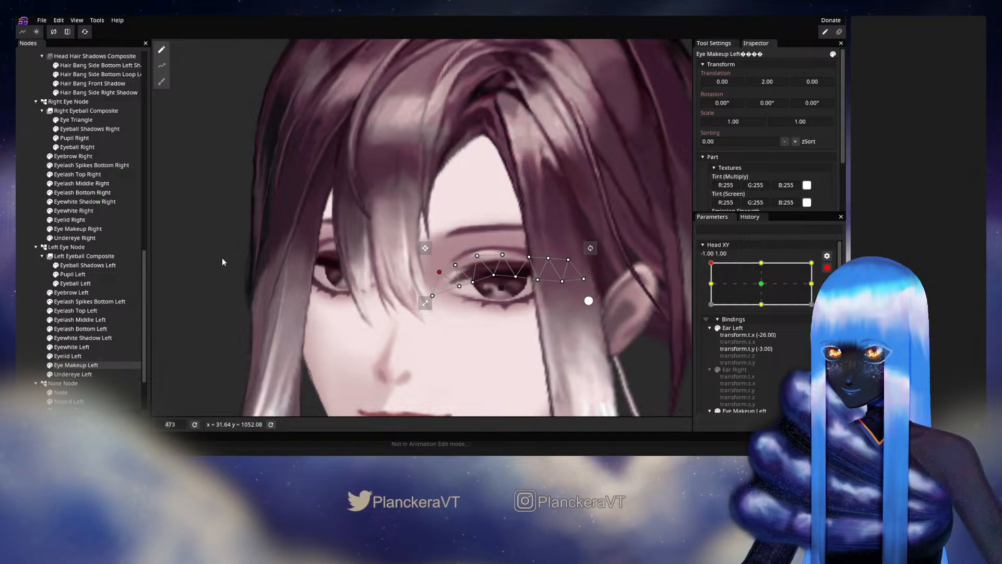
pyautogui.click(28, 272)
# Step: Stop editing the Head XY keypoint and preview the head's motion around -1.00, 1.00
pyautogui.scroll(-5, 563, 302)
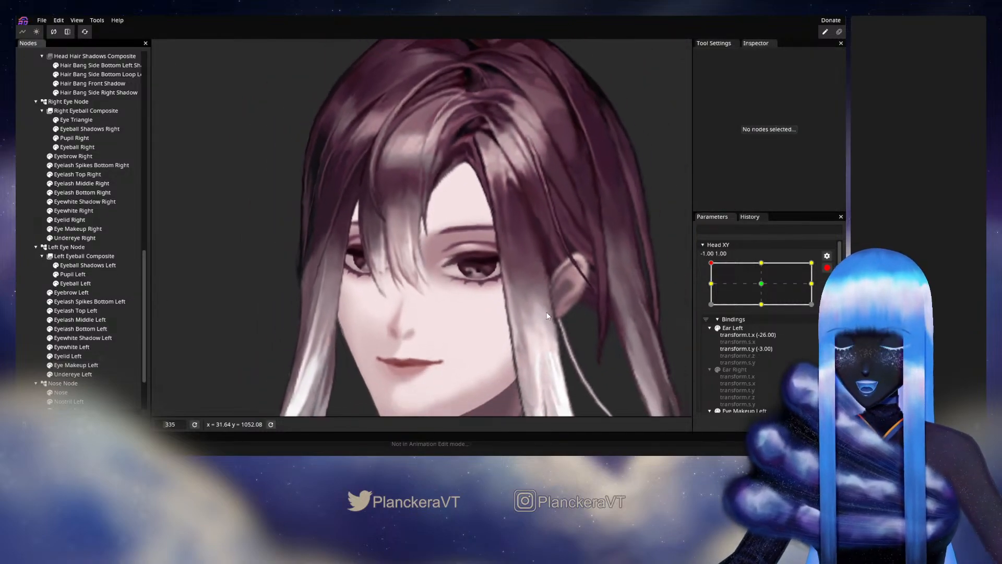
pyautogui.scroll(-1, 553, 312)
pyautogui.click(827, 268)
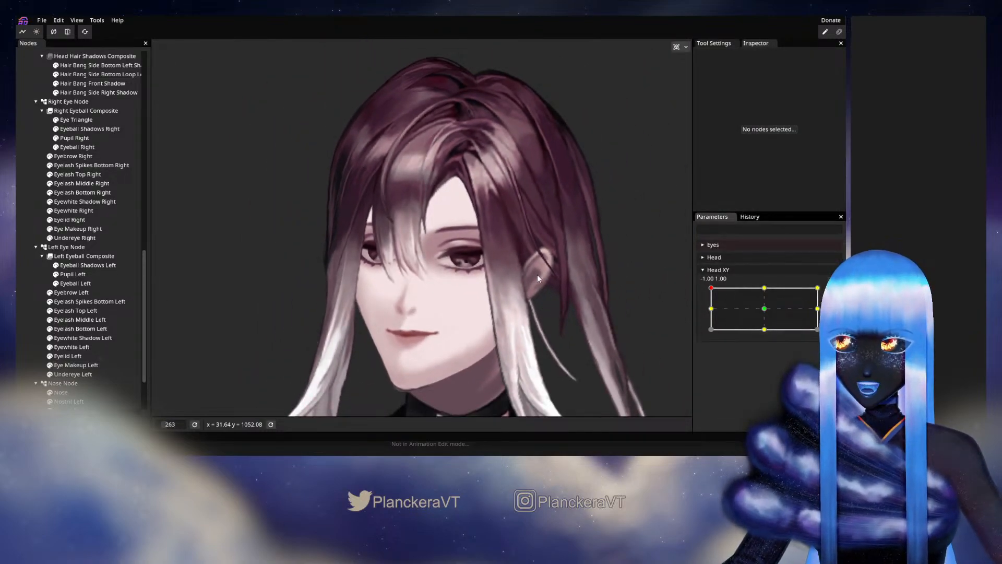
pyautogui.moveTo(537, 275); pyautogui.dragTo(584, 259)
pyautogui.moveTo(713, 291)
pyautogui.mouseDown()
pyautogui.moveTo(766, 311)
pyautogui.moveTo(710, 286)
pyautogui.moveTo(766, 287)
pyautogui.moveTo(704, 282)
pyautogui.moveTo(771, 285)
pyautogui.moveTo(711, 287)
pyautogui.mouseUp()
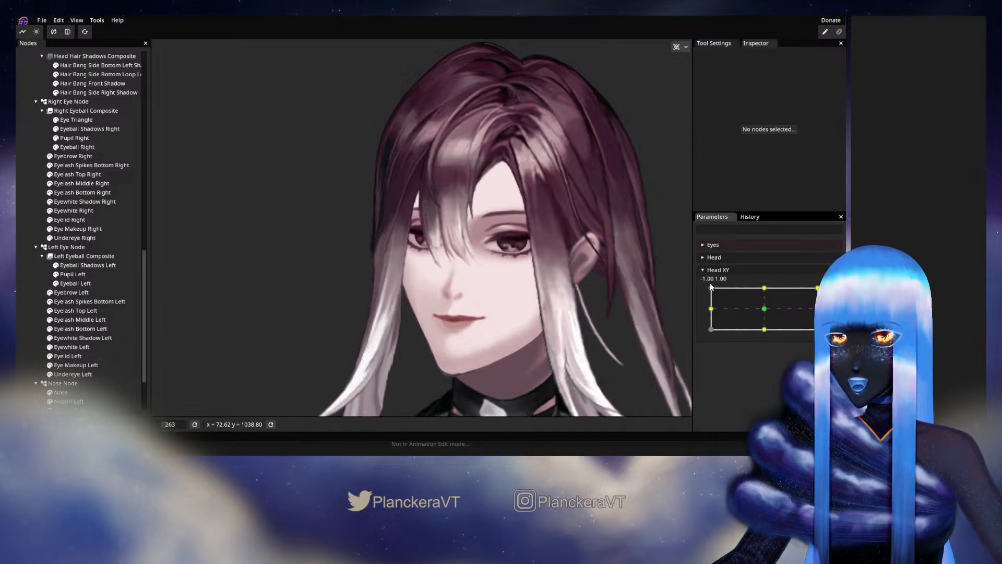
# Step: Refine the Eye Makeup Left mesh at Head XY -1.00, 1.00 by nudging the vertices around the eye's inner corner
pyautogui.click(832, 293)
pyautogui.scroll(5, 484, 251)
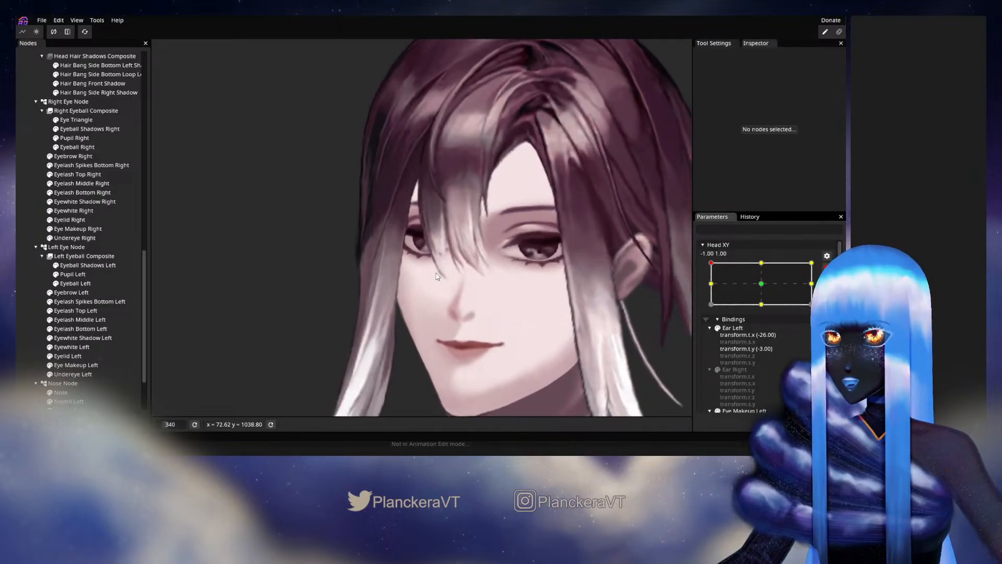
pyautogui.moveTo(483, 252); pyautogui.dragTo(436, 276)
pyautogui.scroll(4, 429, 278)
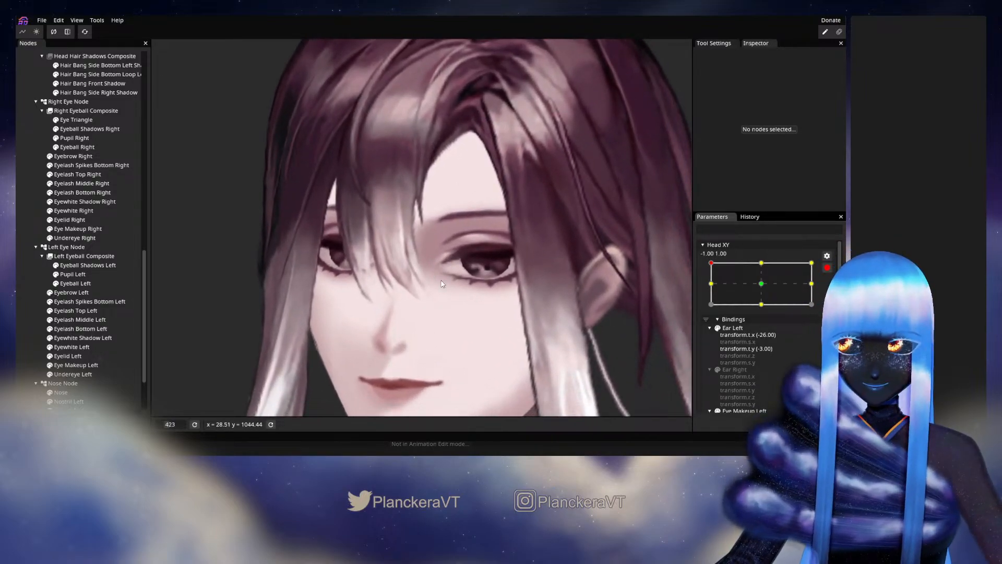
pyautogui.scroll(4, 442, 284)
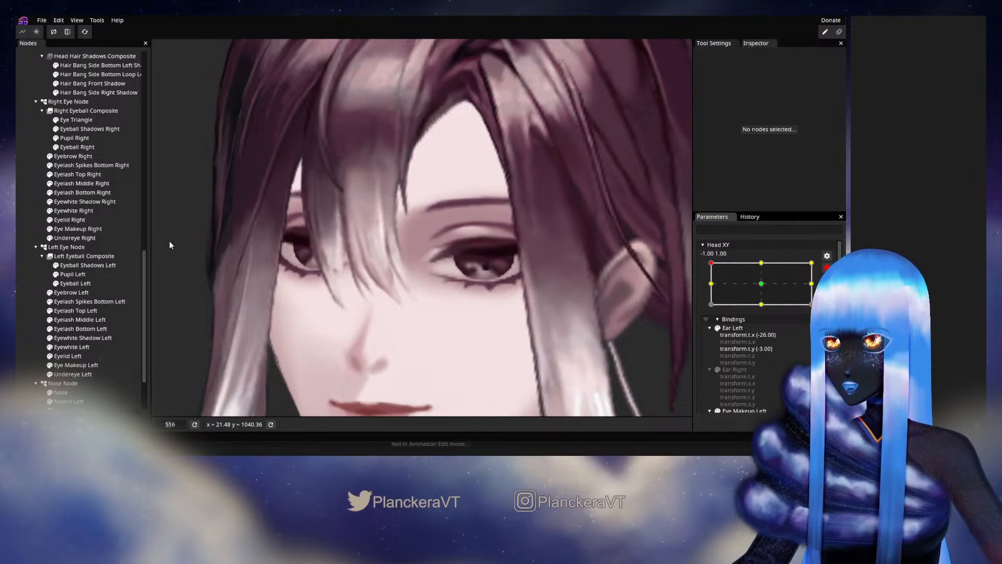
pyautogui.click(77, 365)
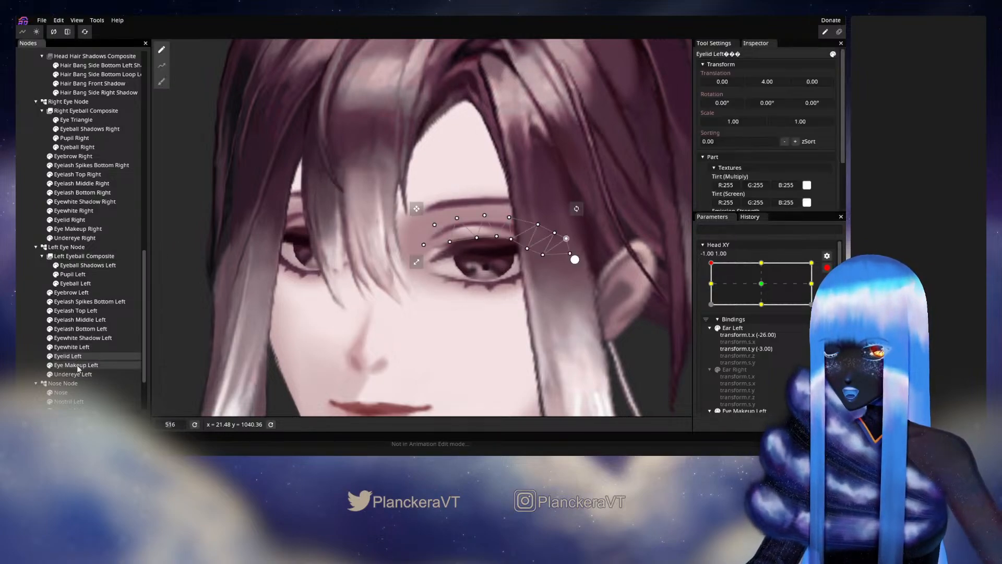
pyautogui.scroll(5, 463, 286)
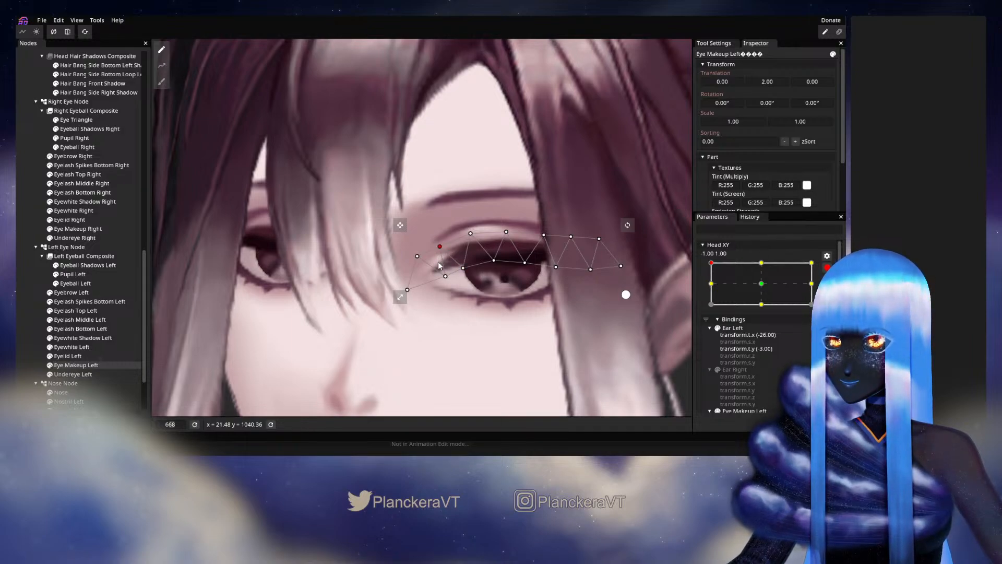
pyautogui.click(418, 256)
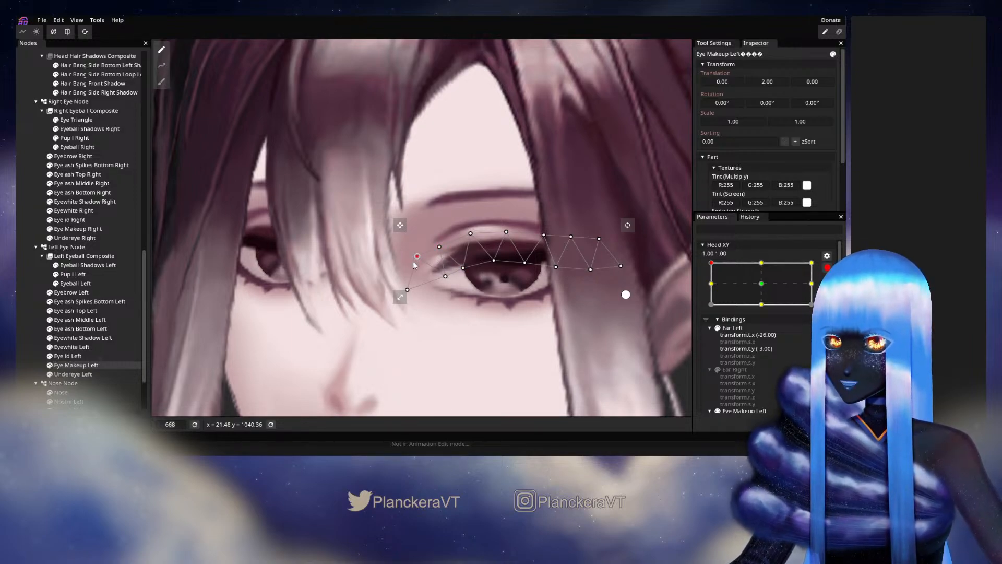
pyautogui.click(446, 277)
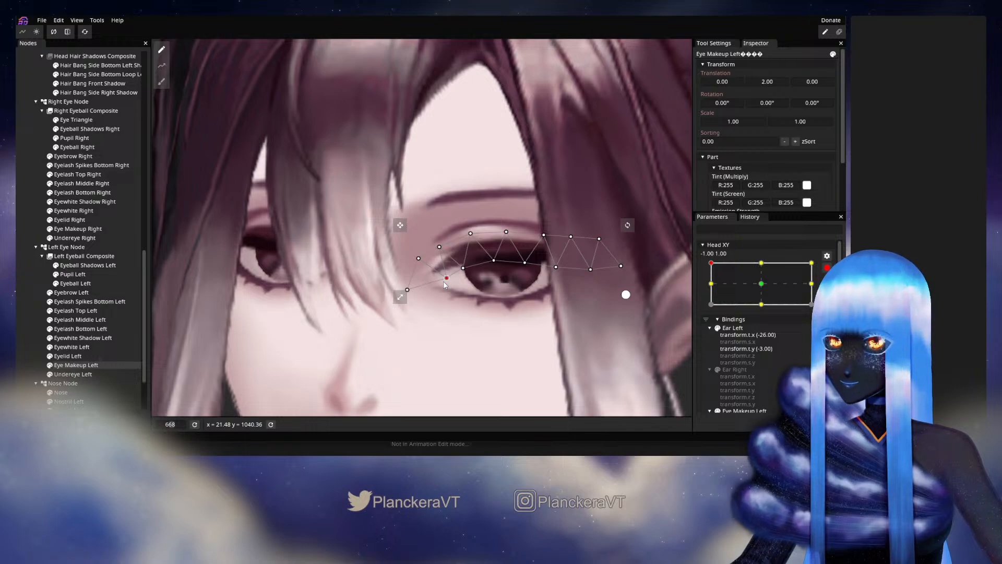
pyautogui.click(437, 248)
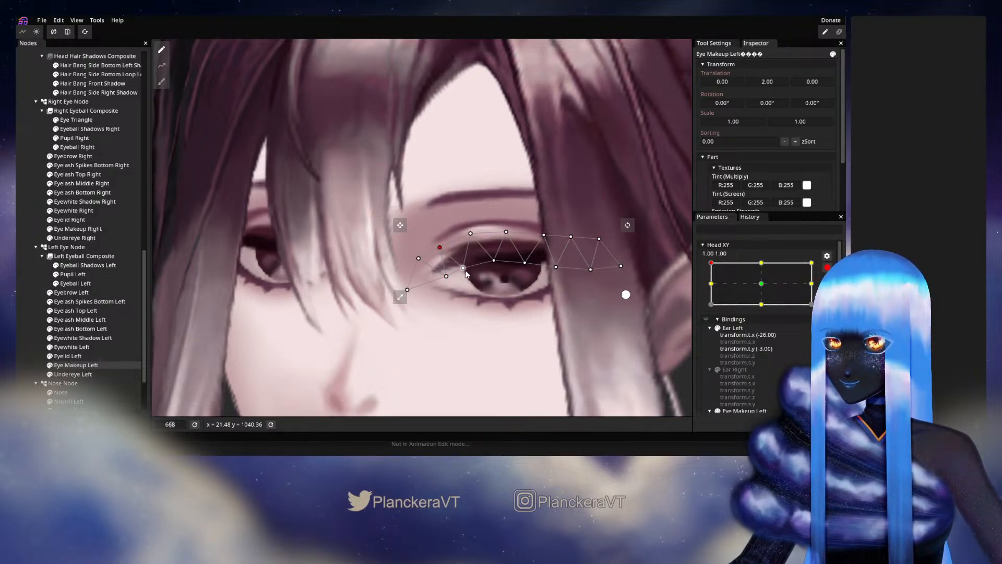
pyautogui.click(454, 351)
# Step: Leave keypoint editing and sweep Head XY between the center and -1.00, 1.00 to check the face deformation
pyautogui.scroll(-5, 484, 320)
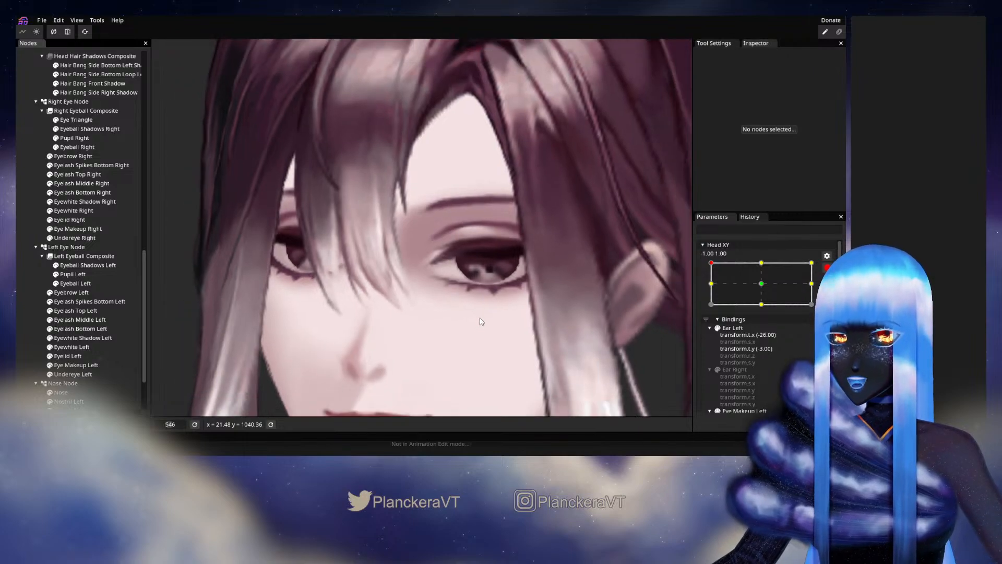
pyautogui.scroll(-8, 485, 321)
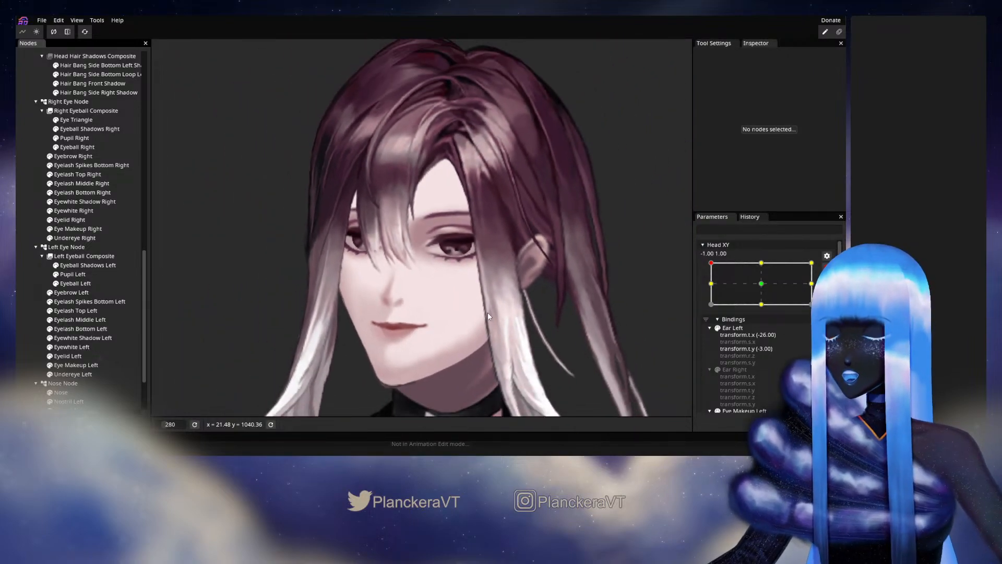
pyautogui.scroll(-2, 491, 316)
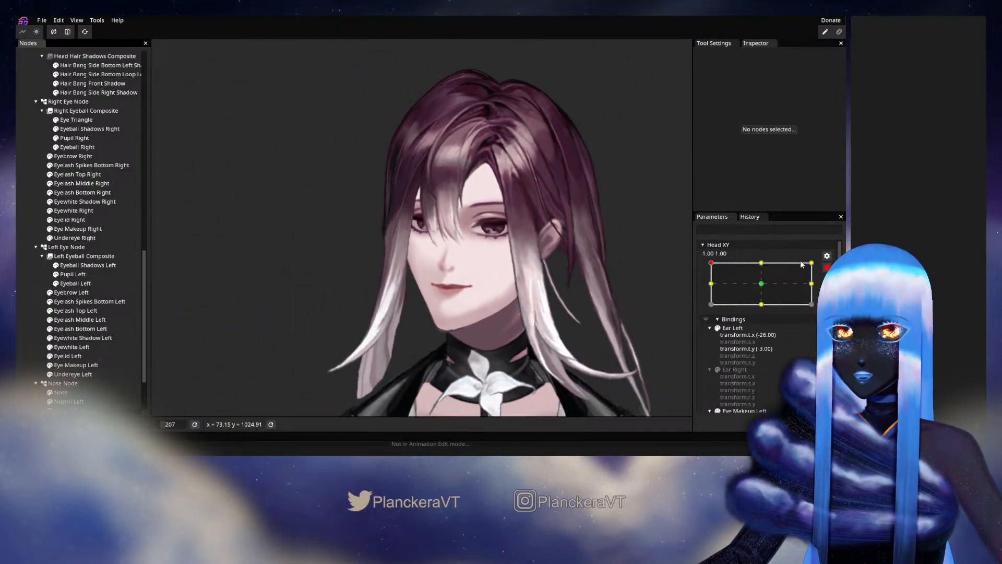
pyautogui.click(827, 267)
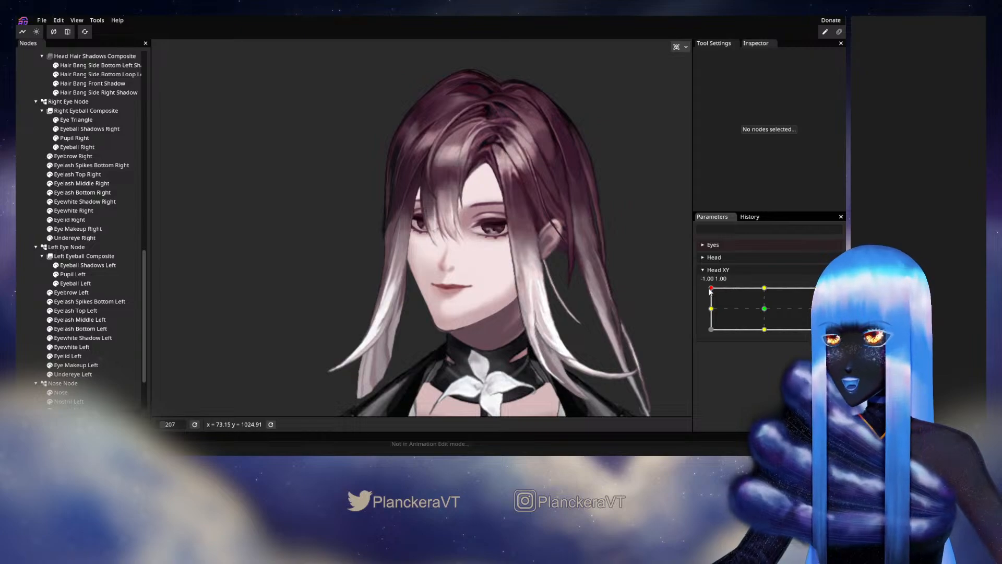
pyautogui.moveTo(711, 288); pyautogui.dragTo(755, 306)
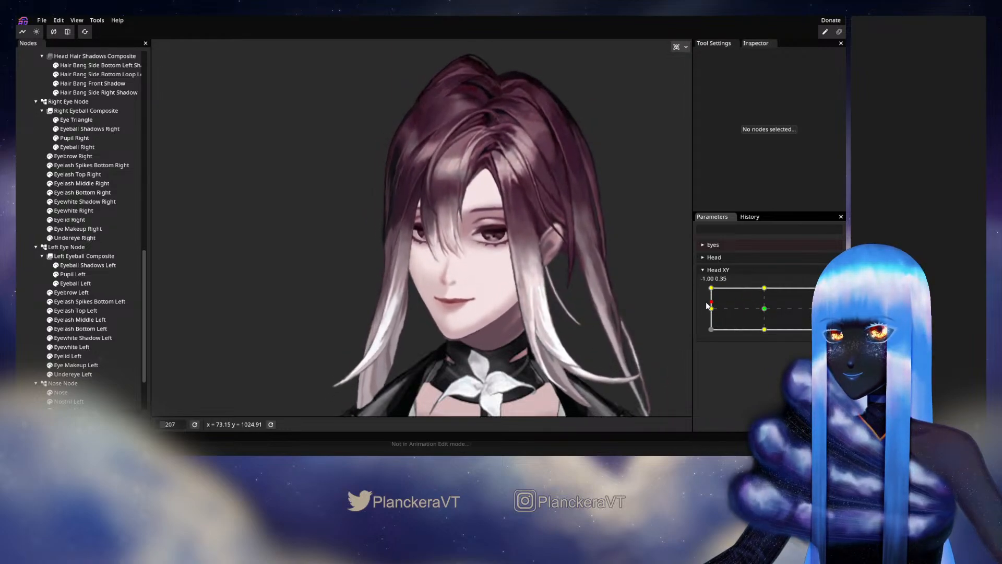
pyautogui.moveTo(762, 312); pyautogui.dragTo(733, 287)
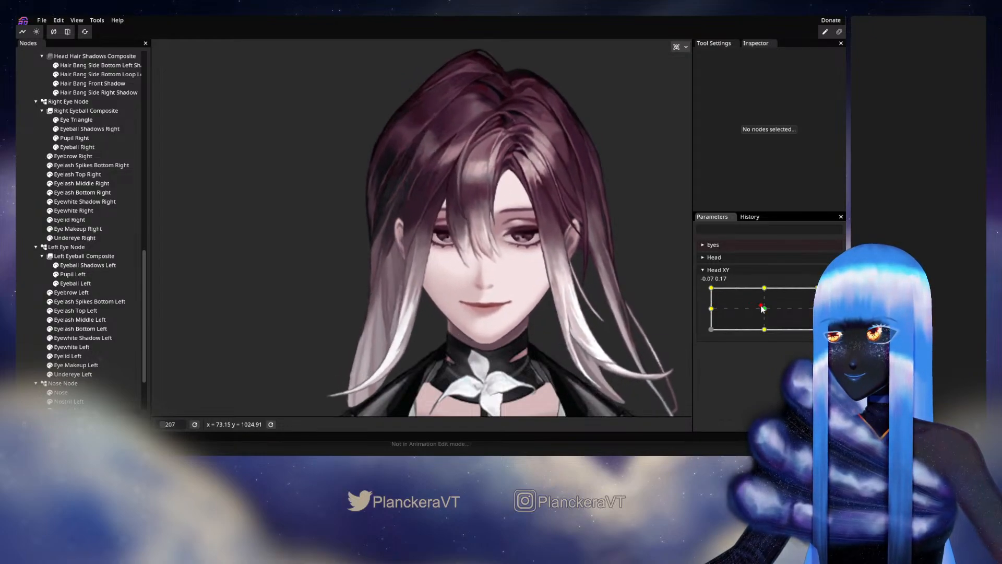
pyautogui.moveTo(705, 287)
pyautogui.mouseDown()
pyautogui.moveTo(721, 289)
pyautogui.moveTo(707, 287)
pyautogui.mouseUp()
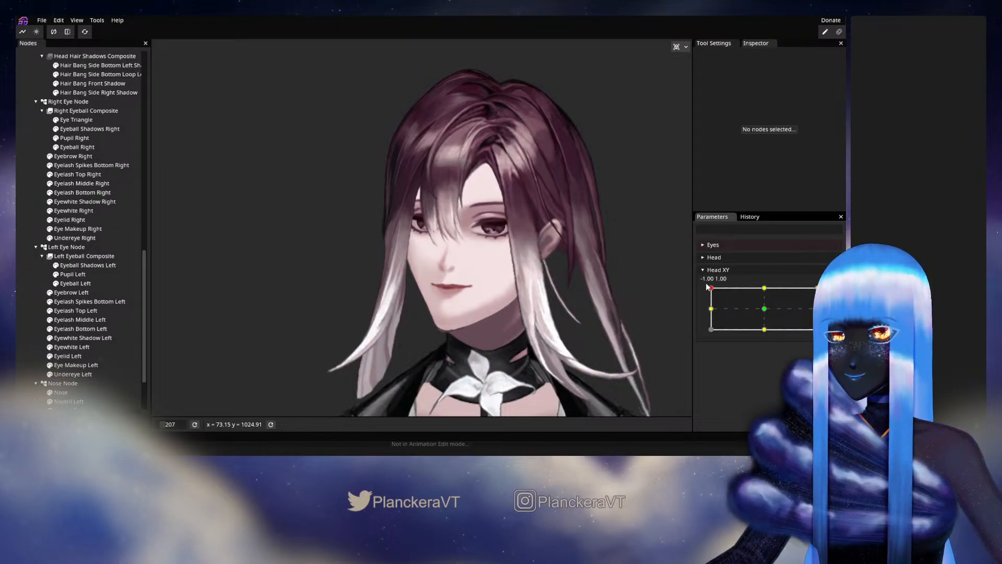
# Step: Set the Left Eye Node's Z rotation to 0.50° at the Head XY keypoint -1.00, 1.00
pyautogui.click(832, 293)
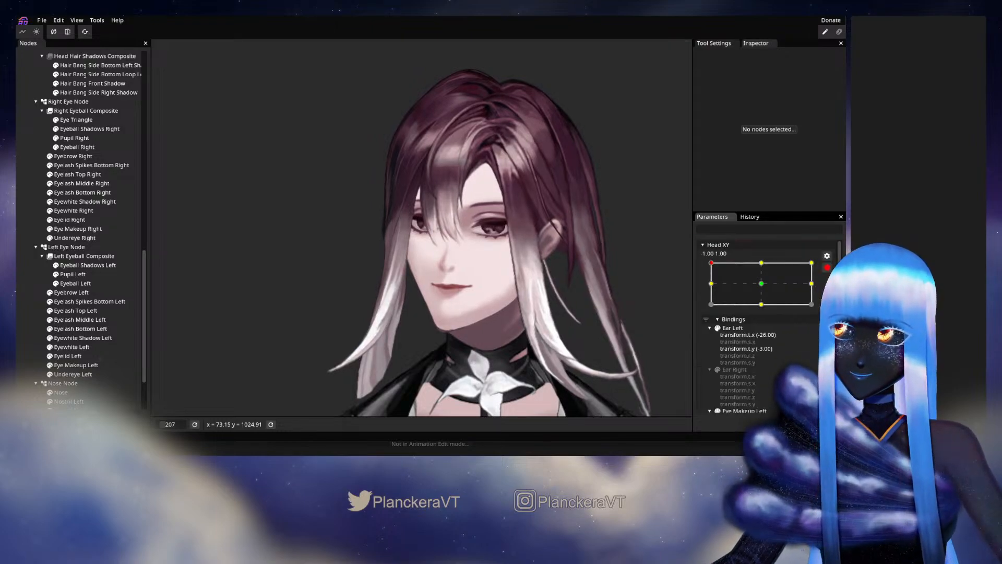
pyautogui.click(66, 247)
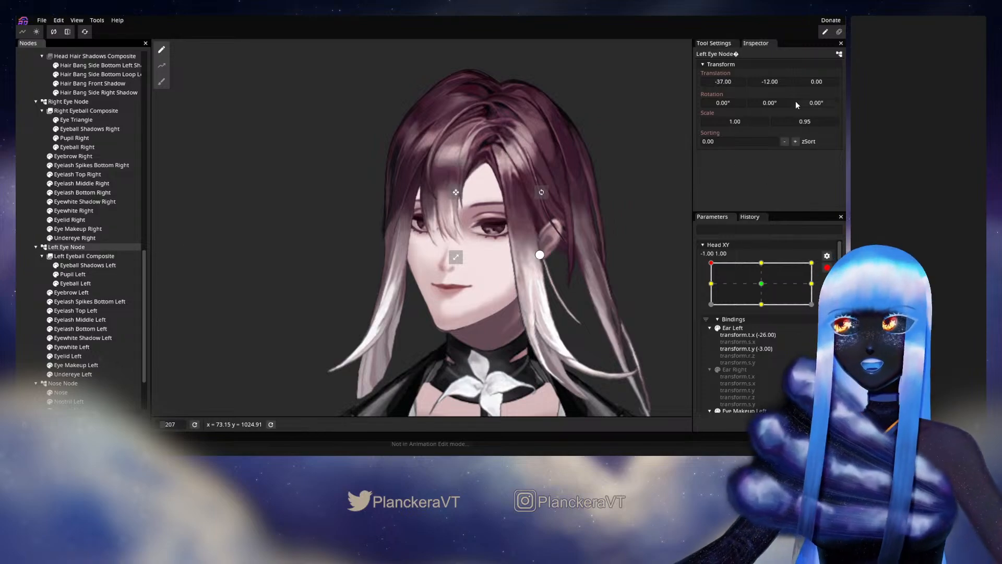
pyautogui.click(825, 102)
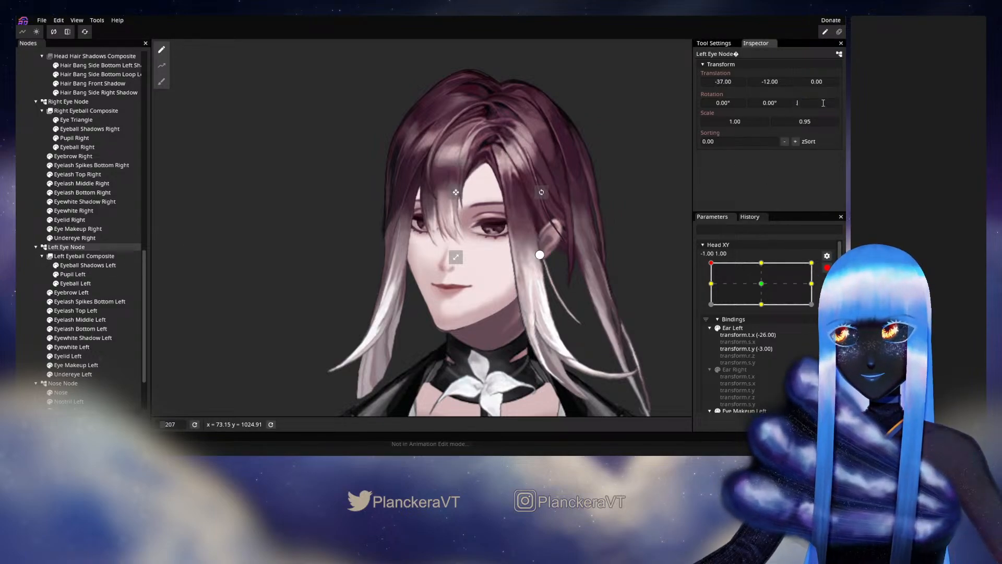
pyautogui.click(17, 349)
pyautogui.click(827, 268)
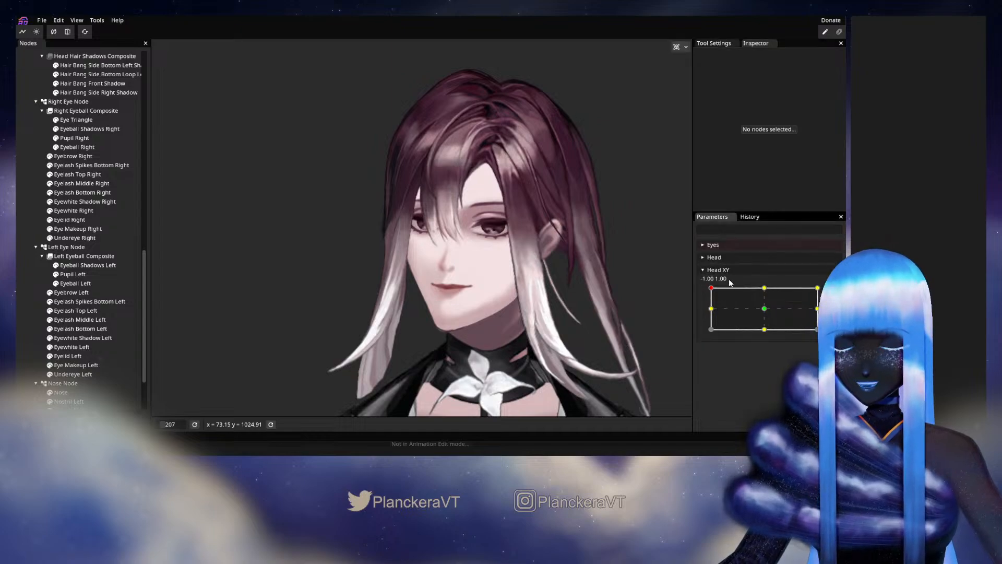
# Step: Compare the Left Eye Node's transform at Head XY 0.00, 1.00 and -1.00, 1.00, and preview the head motion
pyautogui.moveTo(712, 289); pyautogui.dragTo(764, 288)
pyautogui.click(67, 247)
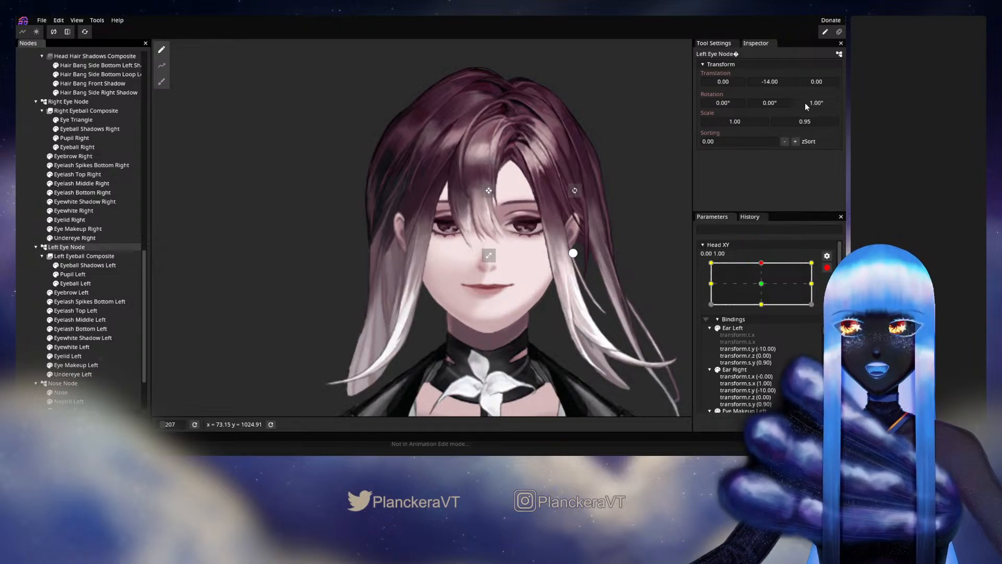
pyautogui.click(712, 263)
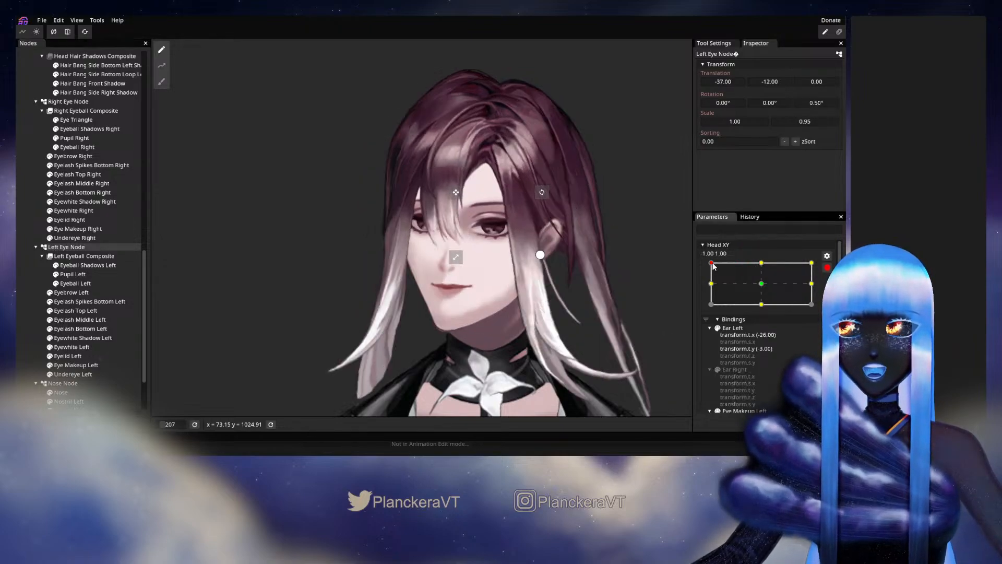
pyautogui.click(647, 180)
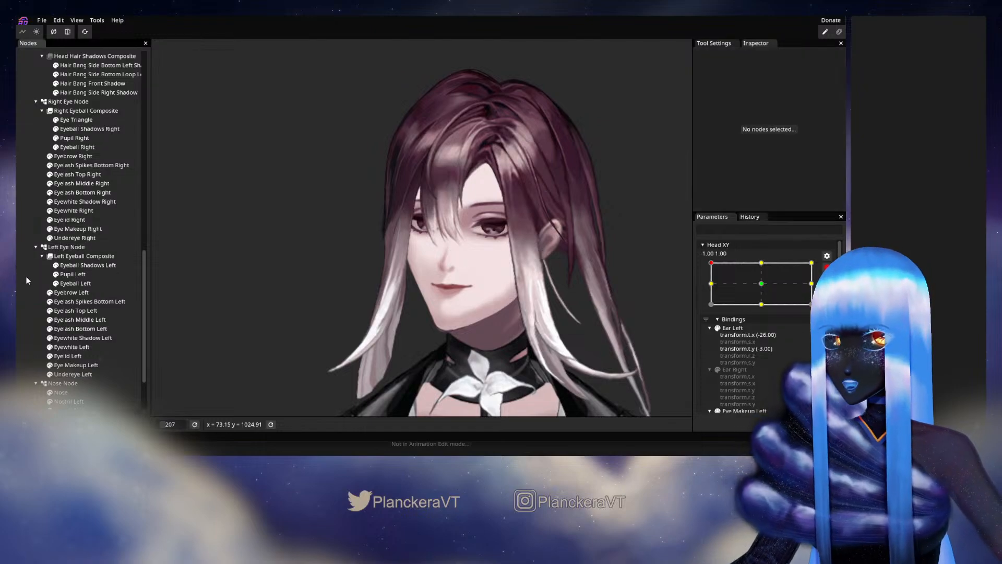
pyautogui.click(828, 267)
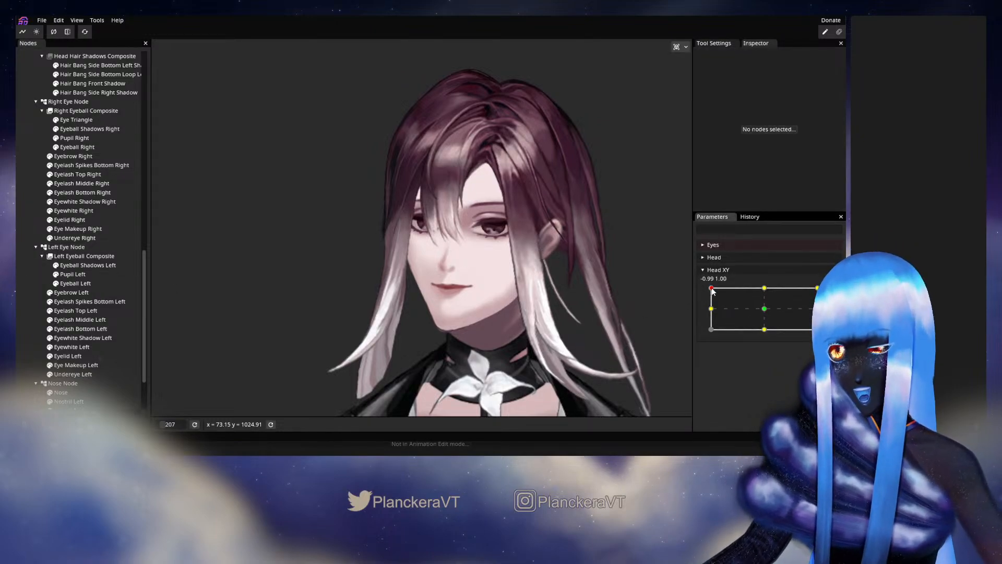
pyautogui.moveTo(711, 289); pyautogui.dragTo(579, 277)
# Step: Hide the Hair Side Main Right part with the head posed at Head XY -1.00, 1.00
pyautogui.scroll(4, 567, 277)
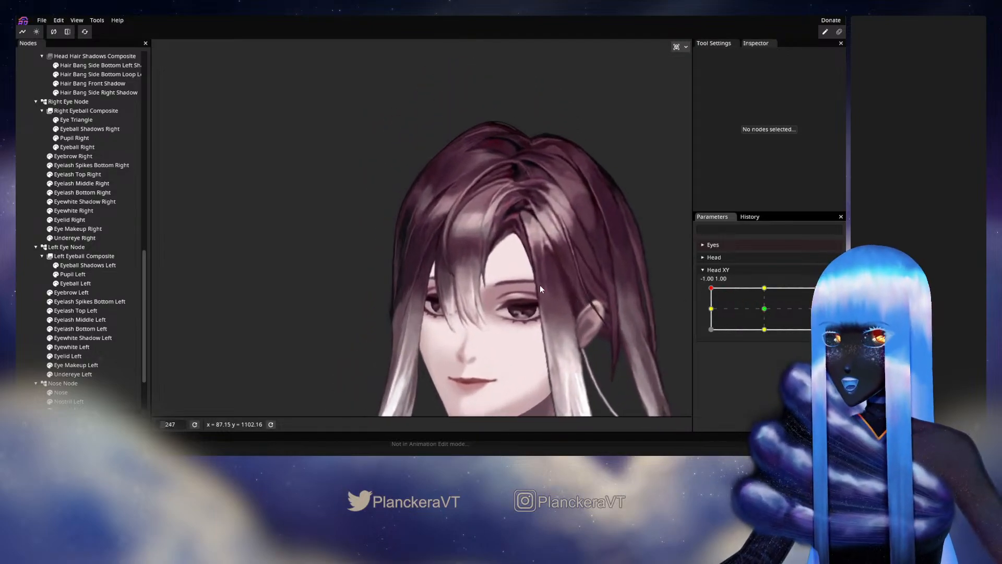
pyautogui.scroll(15, 112, 282)
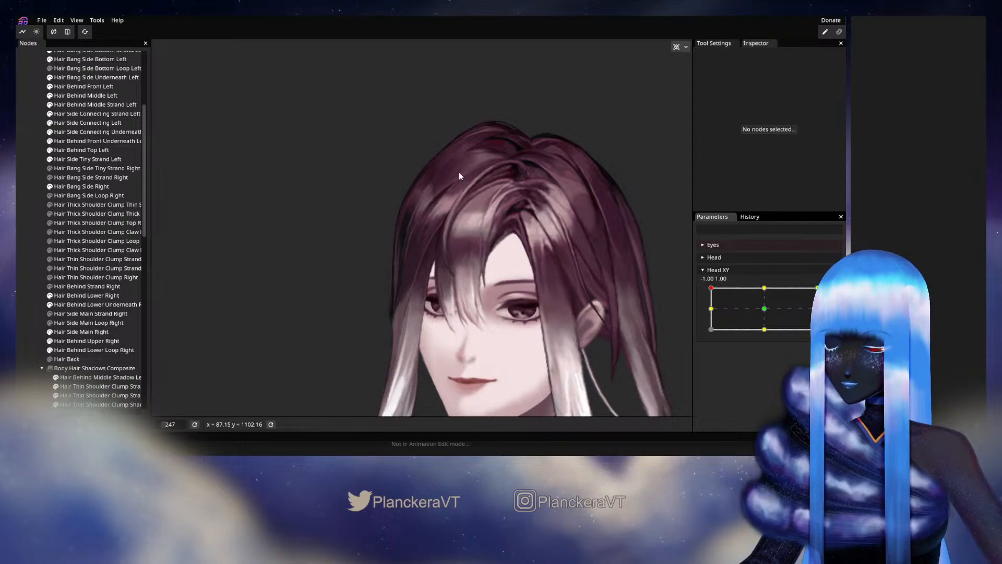
pyautogui.click(49, 334)
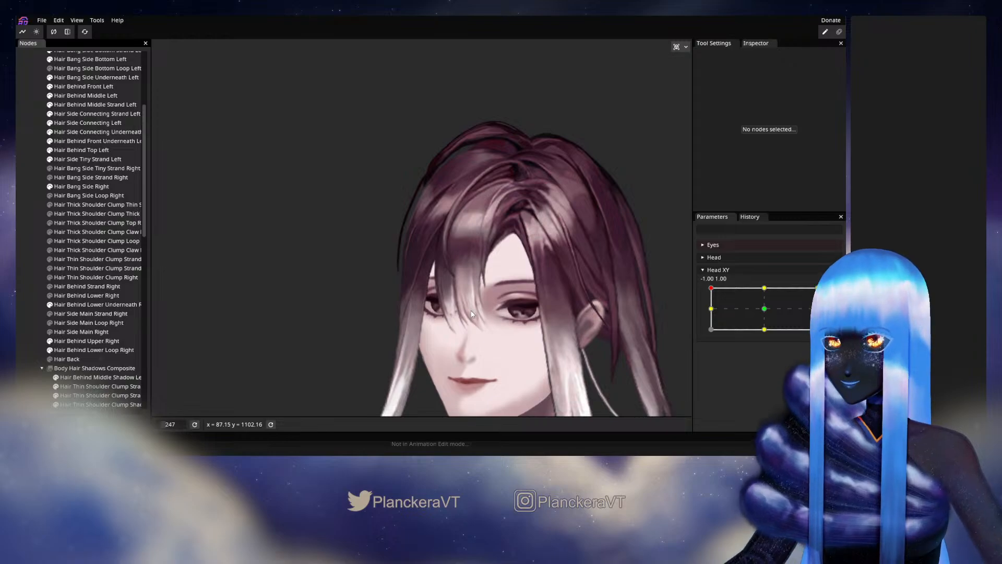
# Step: Hide the Hair Behind Upper Right and Hair Behind Lower Underneath Right parts, and sweep Head XY from the center to -1.00, 0.00
pyautogui.click(766, 309)
pyautogui.moveTo(766, 311)
pyautogui.mouseDown()
pyautogui.moveTo(706, 312)
pyautogui.moveTo(767, 311)
pyautogui.mouseUp()
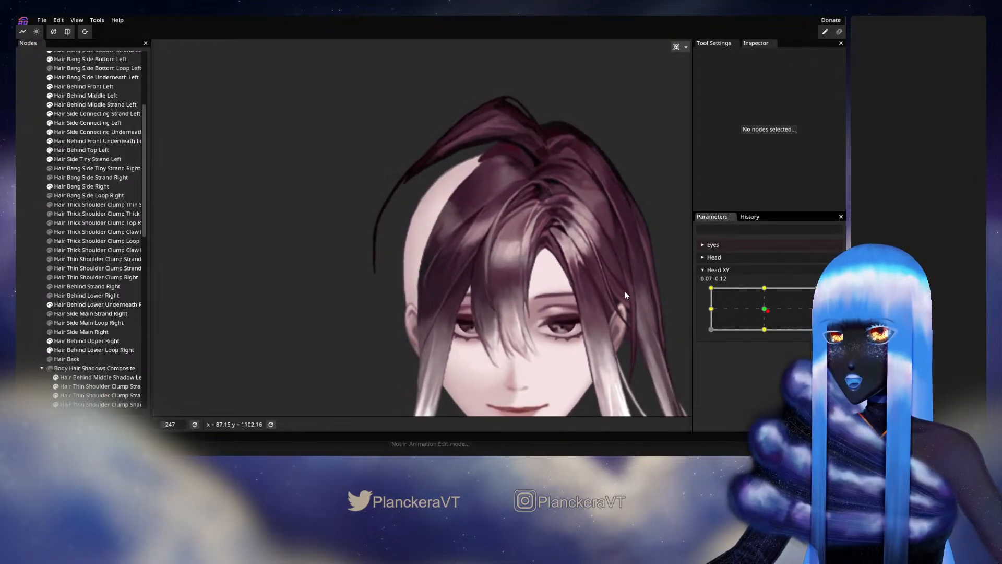
pyautogui.click(50, 341)
pyautogui.click(48, 304)
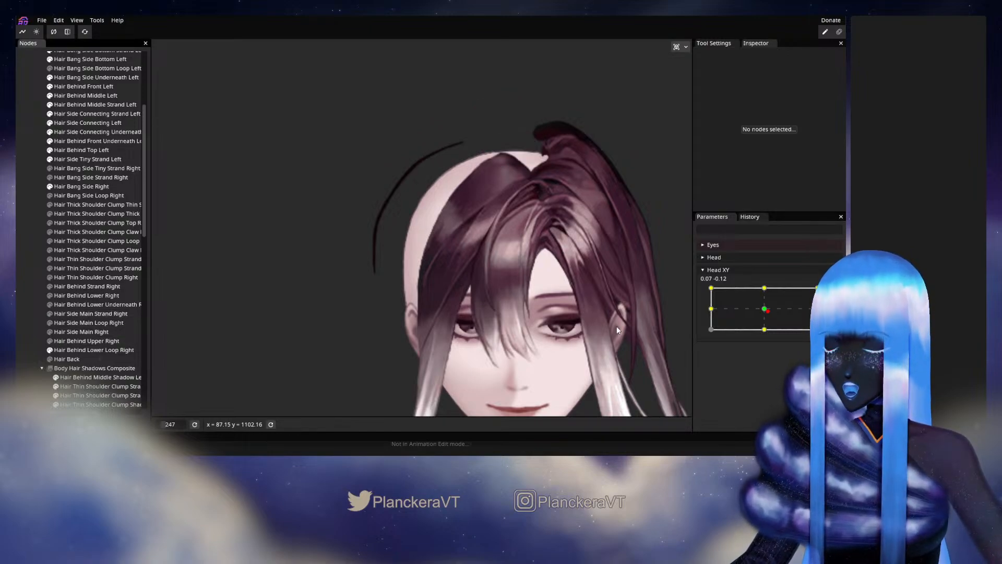
pyautogui.moveTo(767, 311); pyautogui.dragTo(713, 312)
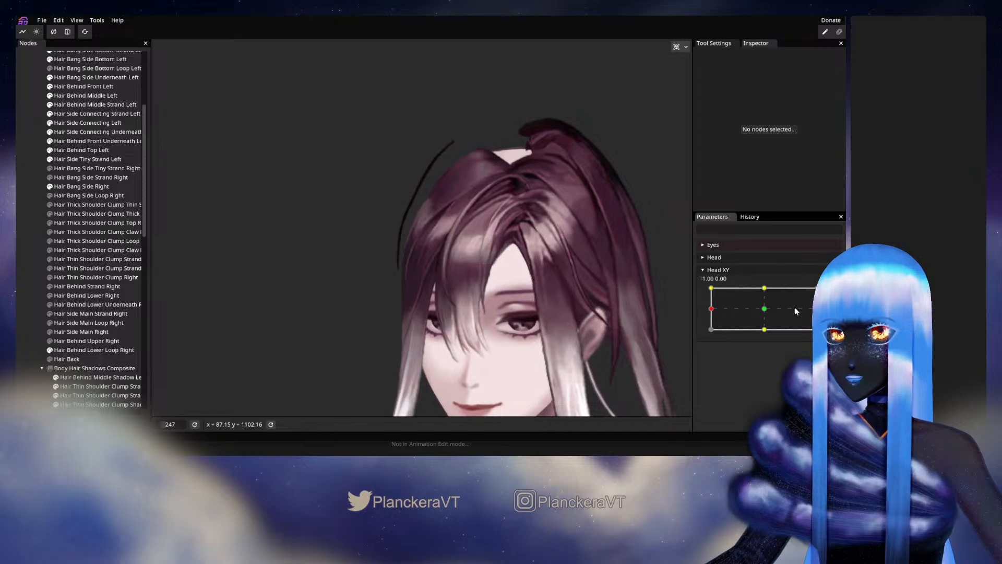
# Step: Deform the Hair Bang Side Right mesh near the crown at the Head XY keypoint -1.00, 0.00 using a Circle Brush of size 58
pyautogui.click(834, 293)
pyautogui.scroll(2, 418, 214)
pyautogui.moveTo(427, 237); pyautogui.dragTo(403, 319)
pyautogui.scroll(2, 434, 257)
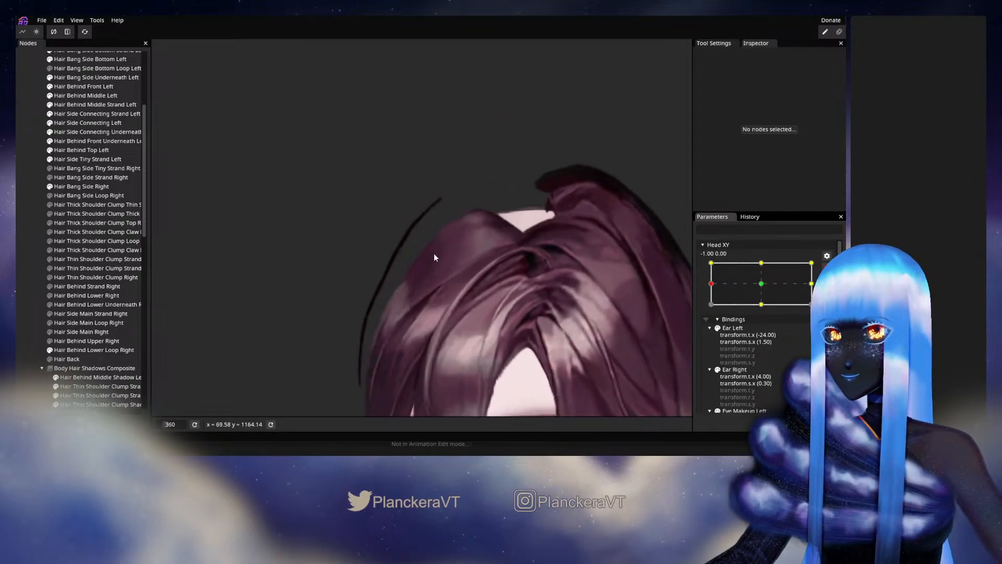
pyautogui.scroll(3, 462, 237)
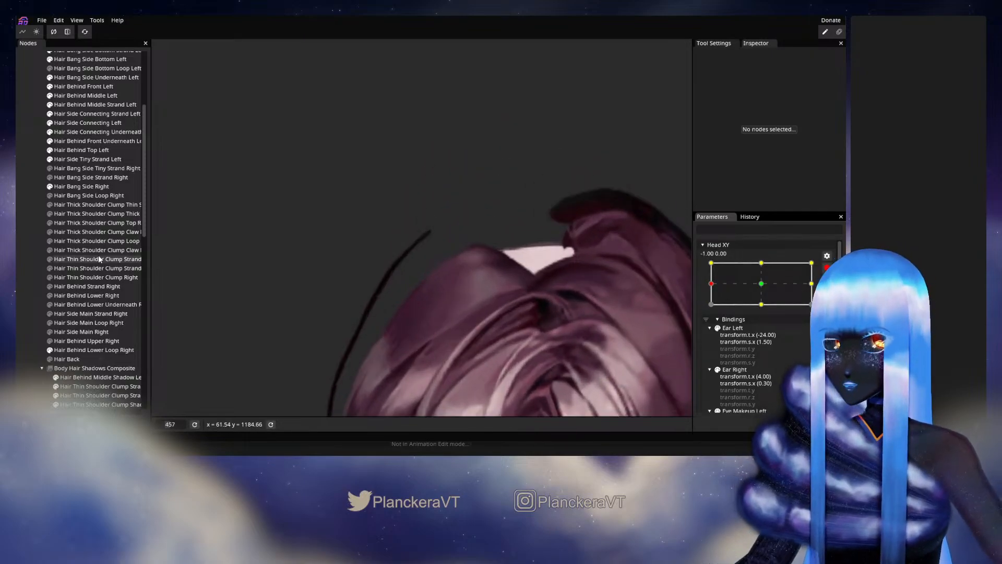
pyautogui.click(96, 186)
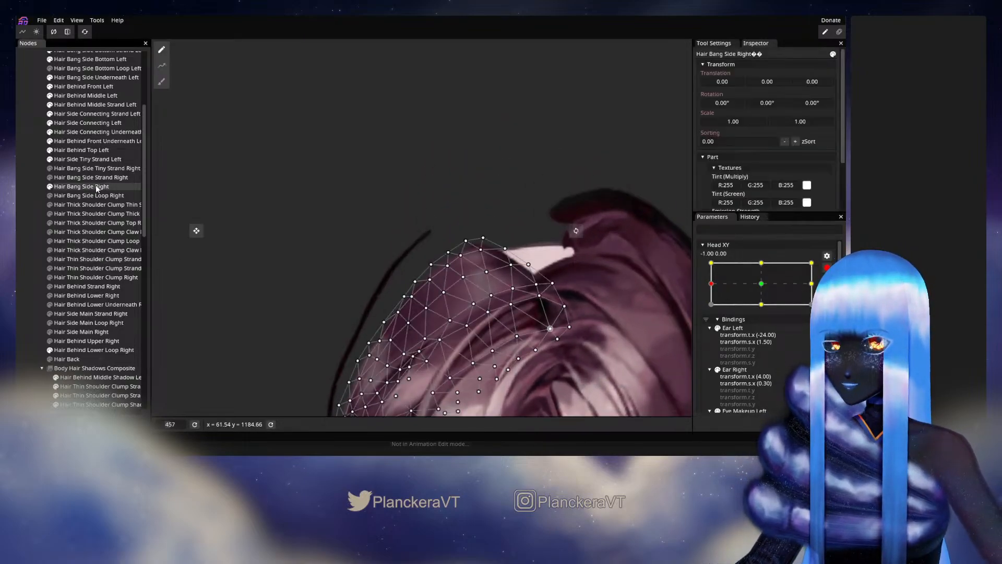
pyautogui.click(161, 82)
pyautogui.moveTo(374, 58); pyautogui.dragTo(345, 113)
pyautogui.moveTo(512, 63); pyautogui.dragTo(495, 88)
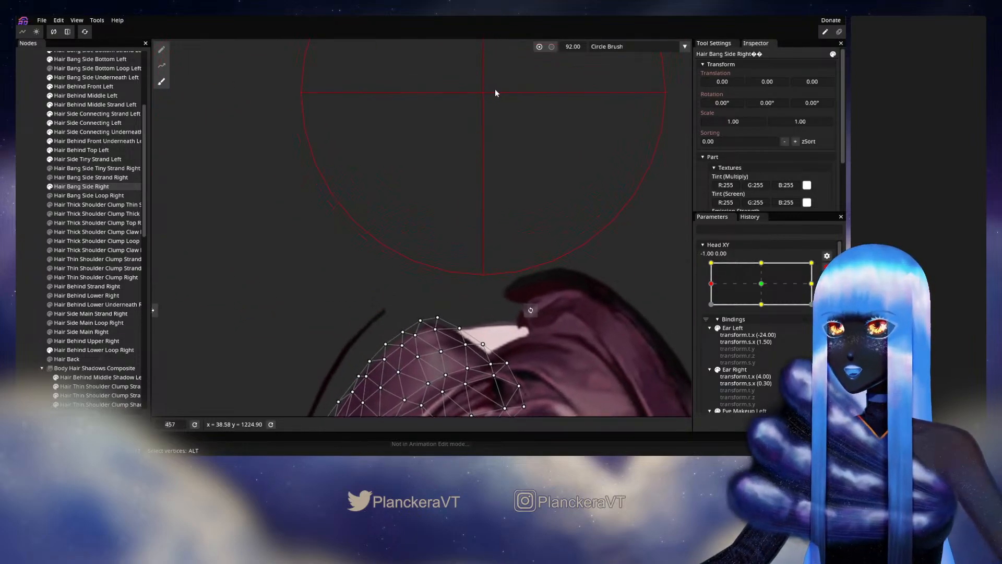
pyautogui.moveTo(570, 45); pyautogui.dragTo(559, 47)
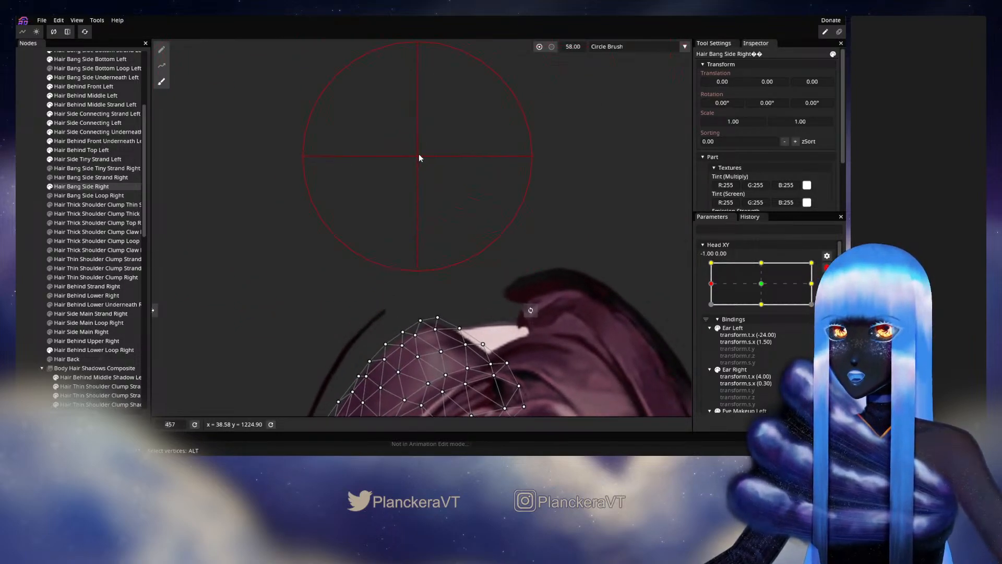
pyautogui.moveTo(376, 224)
pyautogui.mouseDown()
pyautogui.moveTo(448, 160)
pyautogui.moveTo(425, 127)
pyautogui.moveTo(445, 146)
pyautogui.moveTo(466, 138)
pyautogui.mouseUp()
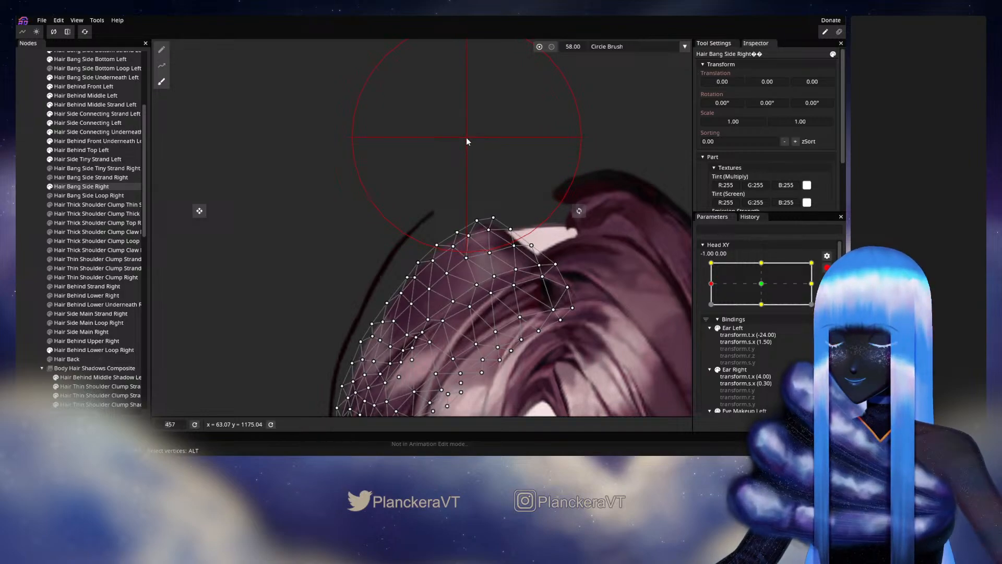
pyautogui.click(31, 228)
# Step: Compare the hair at the Head XY keypoints 0.00, 0.00 and -1.00, 0.00, and preview the head motion outside keypoint editing
pyautogui.click(761, 283)
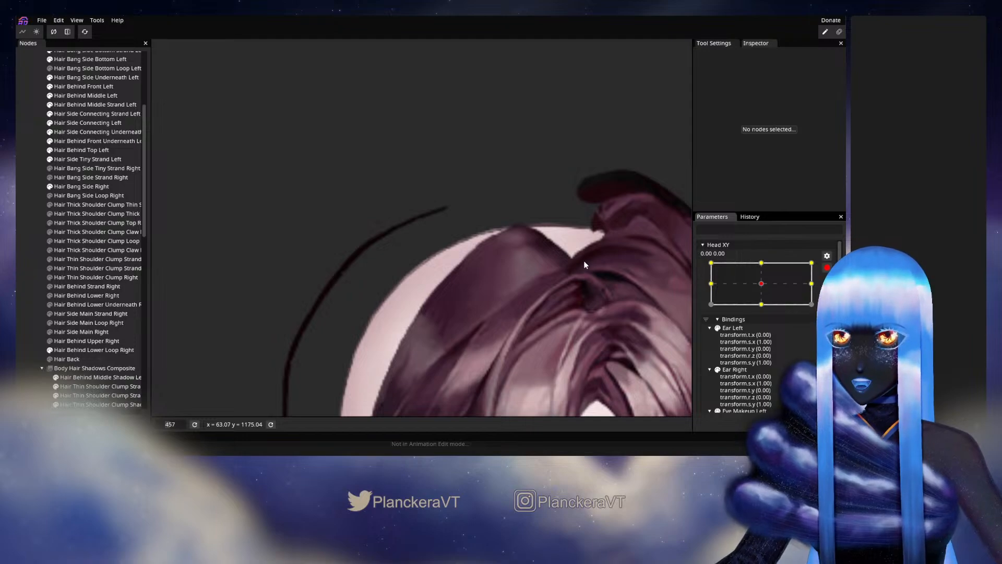
pyautogui.click(711, 283)
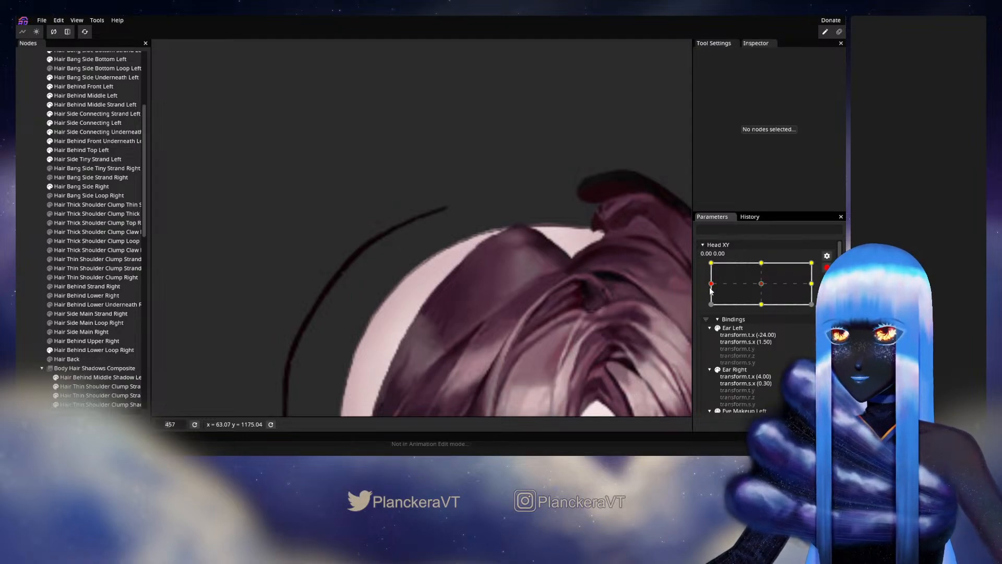
pyautogui.scroll(-3, 559, 287)
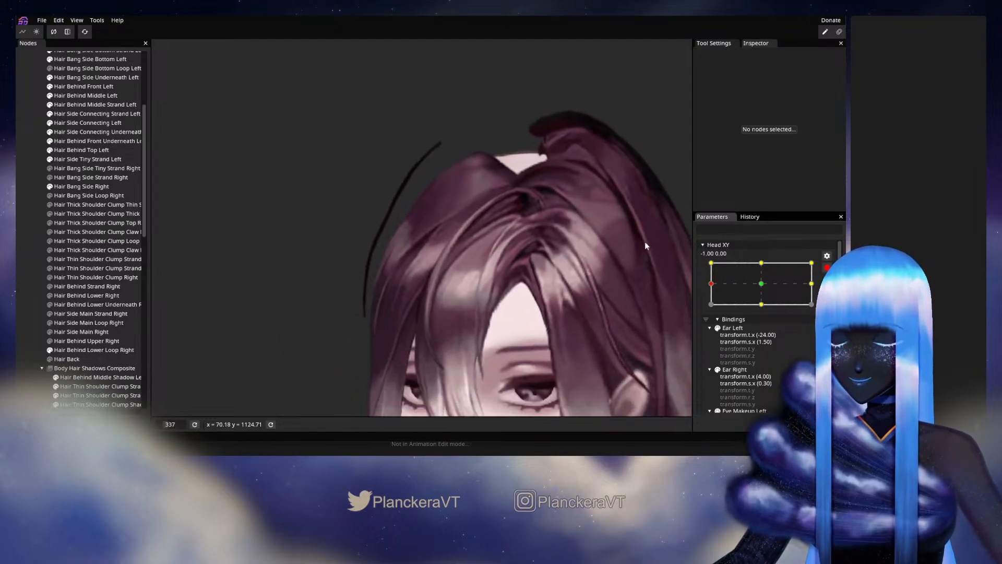
pyautogui.click(827, 267)
pyautogui.moveTo(712, 308)
pyautogui.mouseDown()
pyautogui.moveTo(749, 309)
pyautogui.moveTo(705, 315)
pyautogui.moveTo(764, 310)
pyautogui.moveTo(712, 311)
pyautogui.mouseUp()
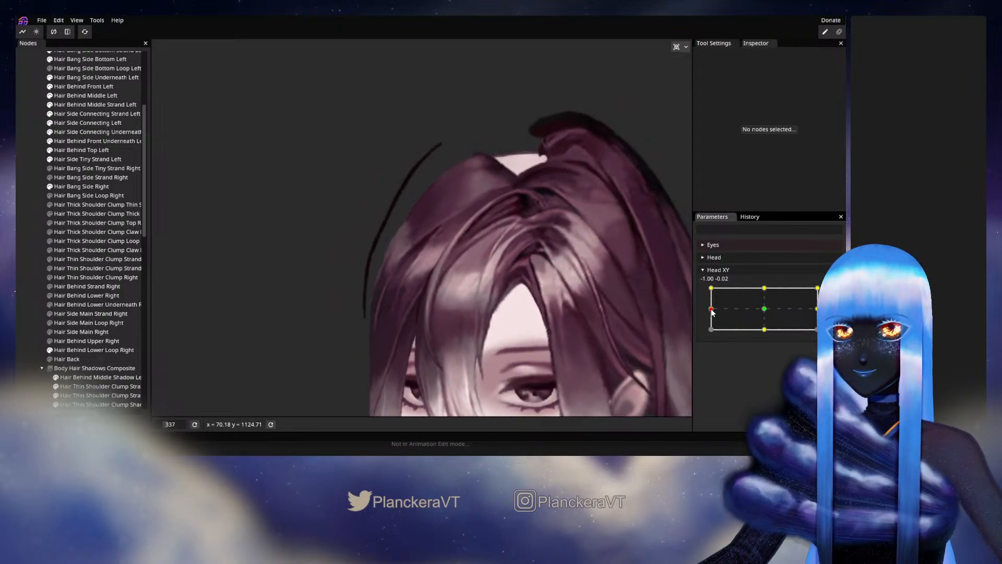
# Step: Adjust individual Hair Bang Side Right vertices beside the hair parting at the Head XY keypoint -1.00, 0.00
pyautogui.click(832, 292)
pyautogui.scroll(1, 479, 223)
pyautogui.moveTo(473, 213); pyautogui.dragTo(406, 314)
pyautogui.scroll(2, 407, 314)
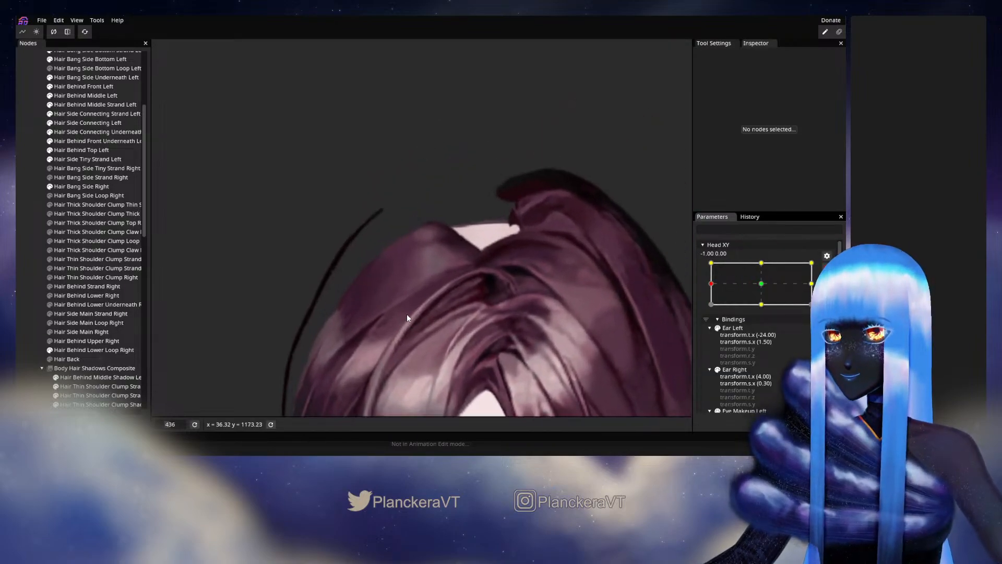
pyautogui.scroll(1, 412, 316)
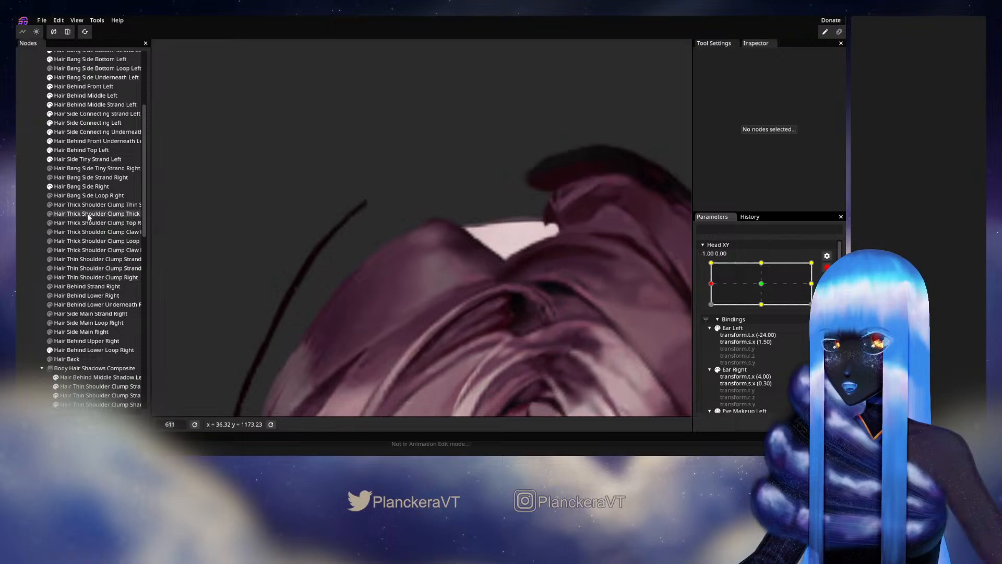
pyautogui.click(76, 188)
pyautogui.scroll(2, 479, 246)
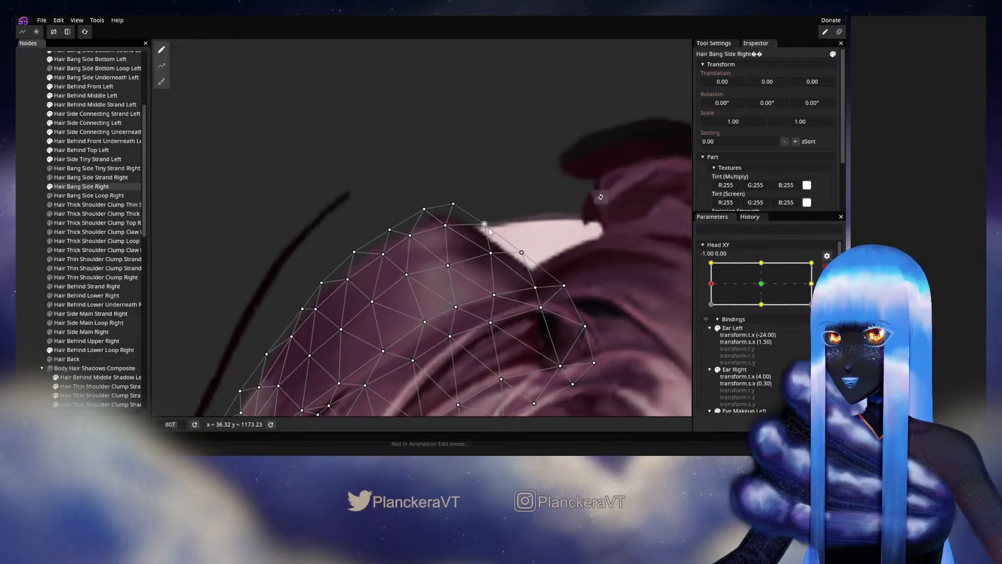
pyautogui.click(485, 223)
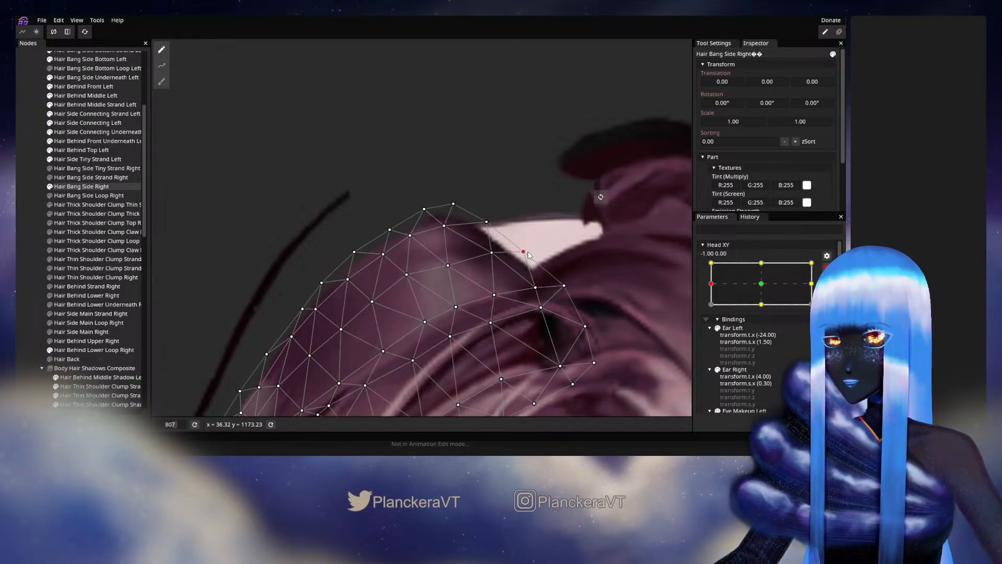
pyautogui.click(491, 253)
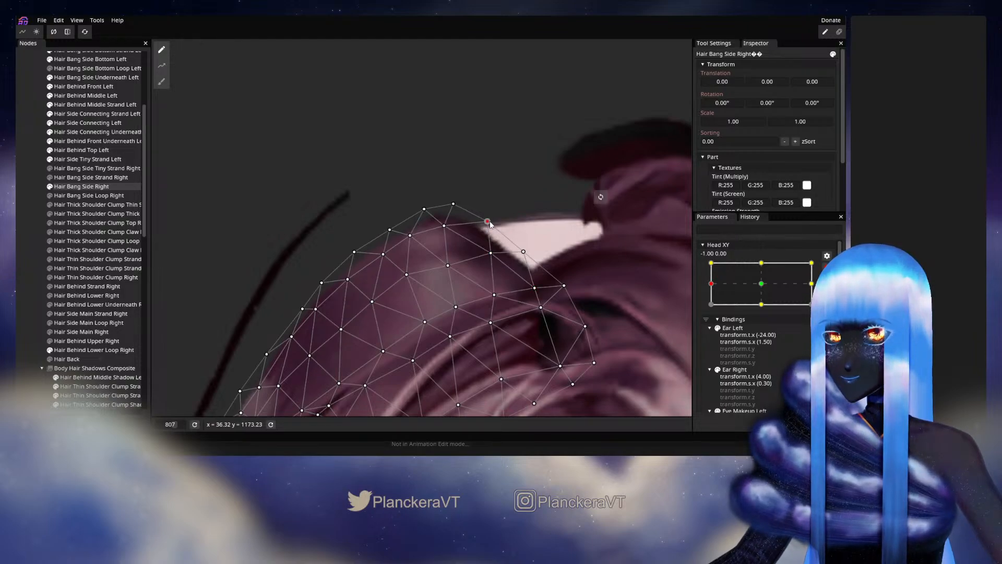
pyautogui.click(33, 258)
# Step: Examine the reshaped bang around the parting, leave keypoint editing and sweep Head XY around -1.00, 0.00
pyautogui.scroll(-5, 488, 264)
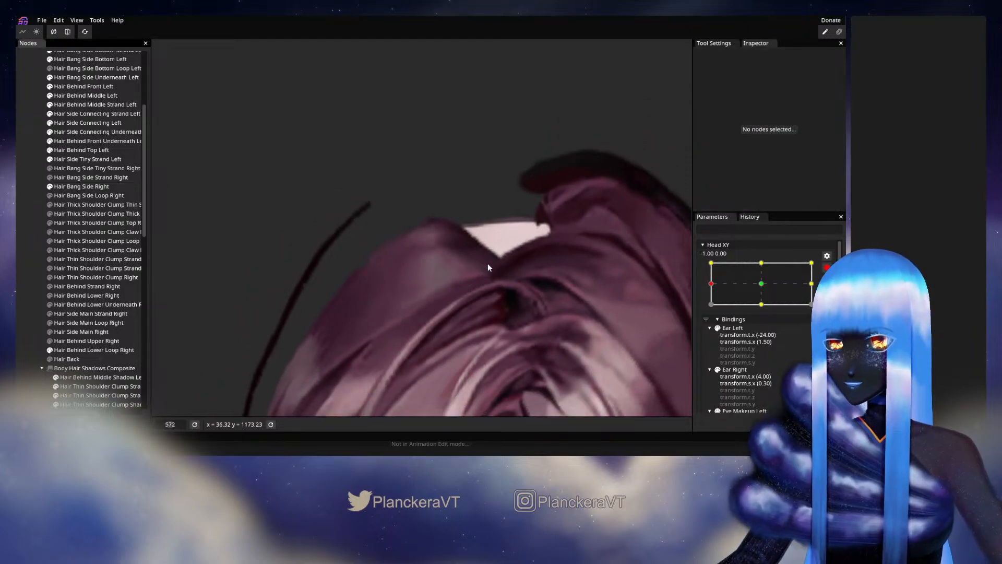
pyautogui.scroll(-3, 486, 264)
pyautogui.moveTo(437, 290); pyautogui.dragTo(506, 208)
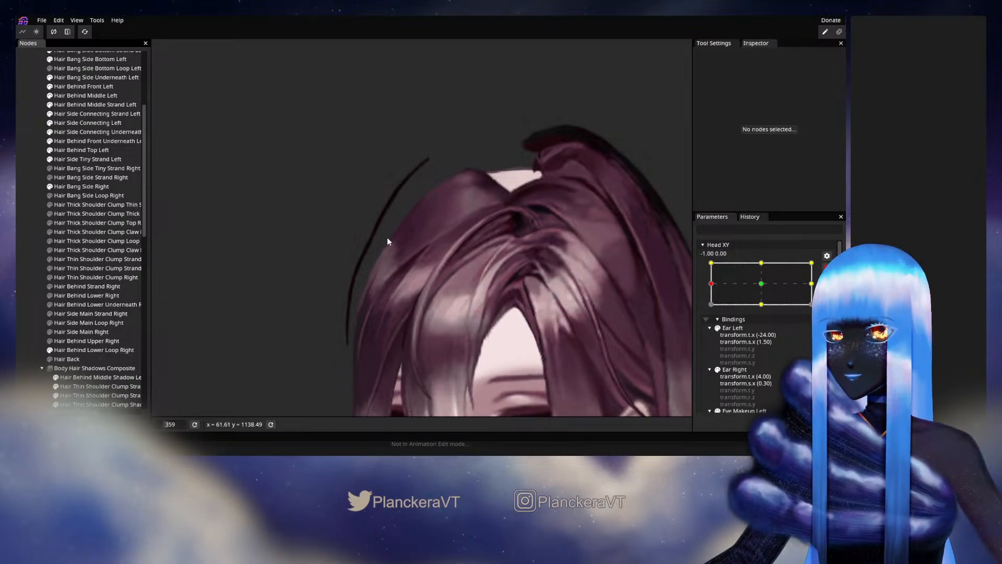
pyautogui.scroll(-3, 502, 254)
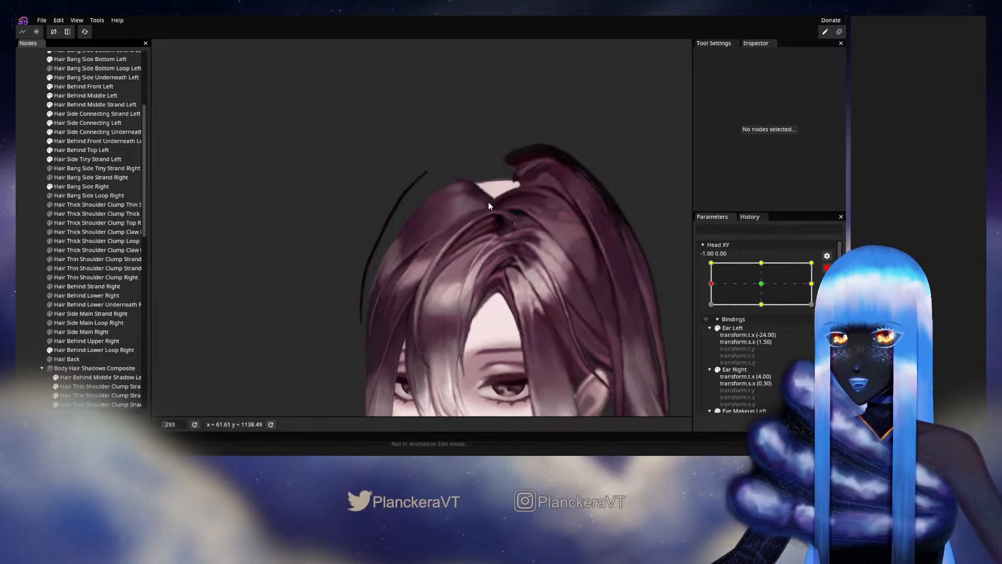
pyautogui.click(827, 267)
pyautogui.moveTo(712, 309)
pyautogui.mouseDown()
pyautogui.moveTo(767, 312)
pyautogui.moveTo(709, 312)
pyautogui.mouseUp()
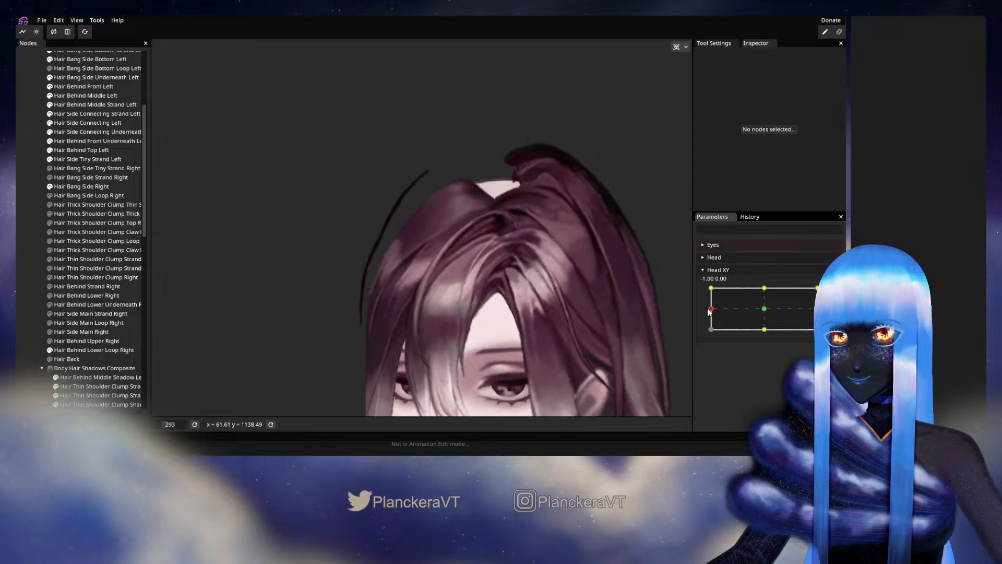
# Step: Fine-tune the inner vertices of the Hair Bang Side Right mesh below the crown at the Head XY keypoint -1.00, 0.00
pyautogui.scroll(5, 387, 229)
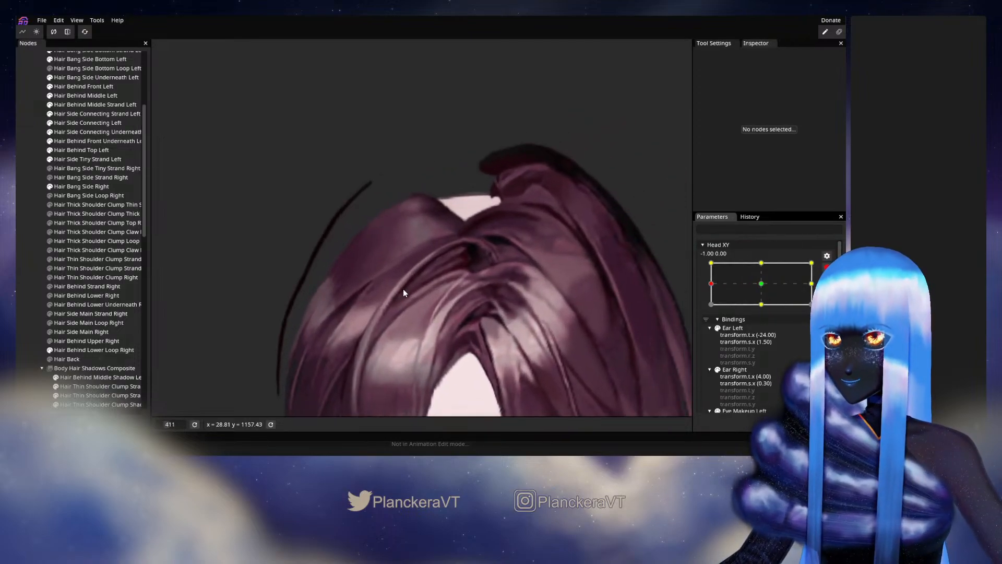
pyautogui.scroll(2, 411, 294)
pyautogui.click(81, 187)
pyautogui.scroll(2, 490, 264)
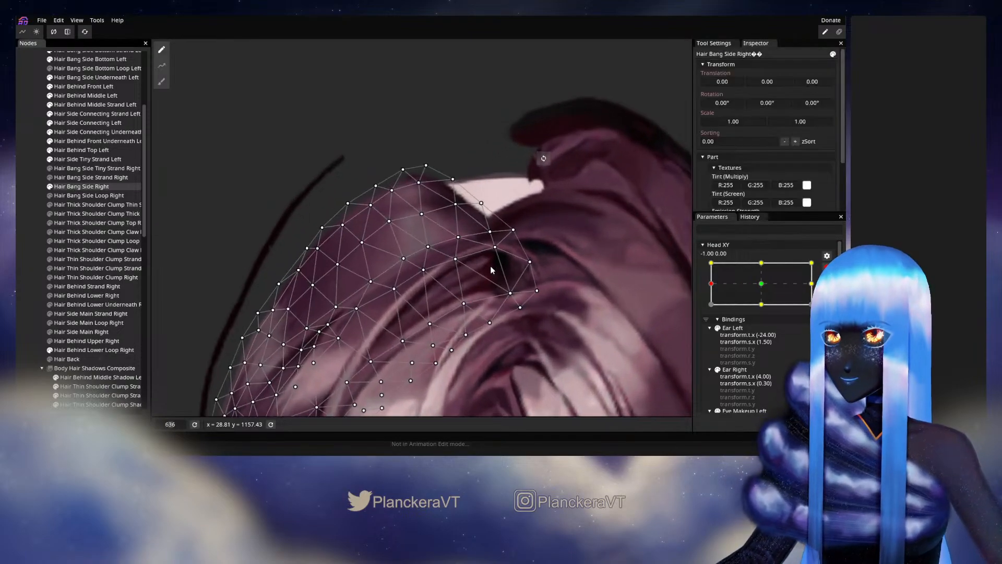
pyautogui.click(462, 238)
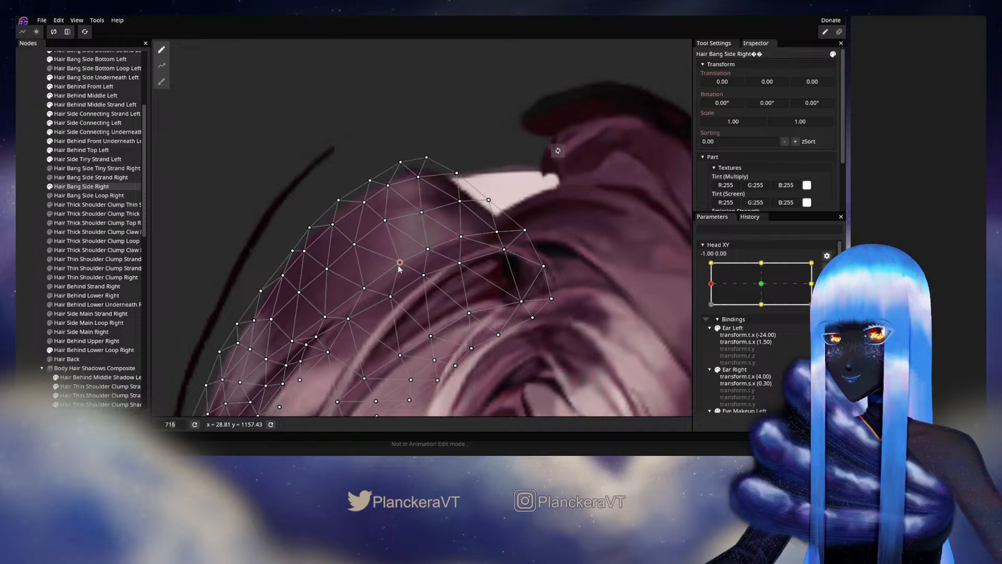
pyautogui.click(364, 288)
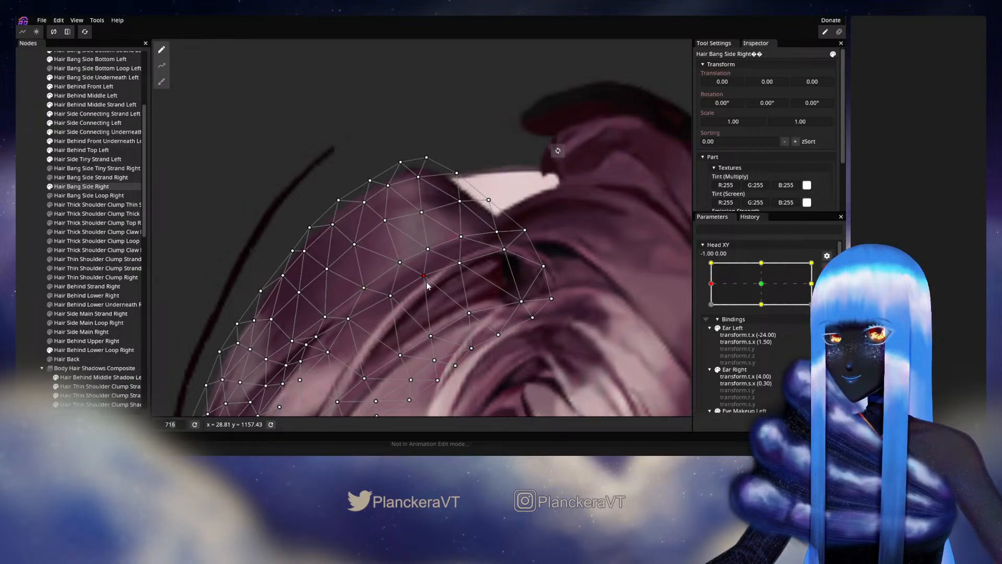
pyautogui.click(459, 263)
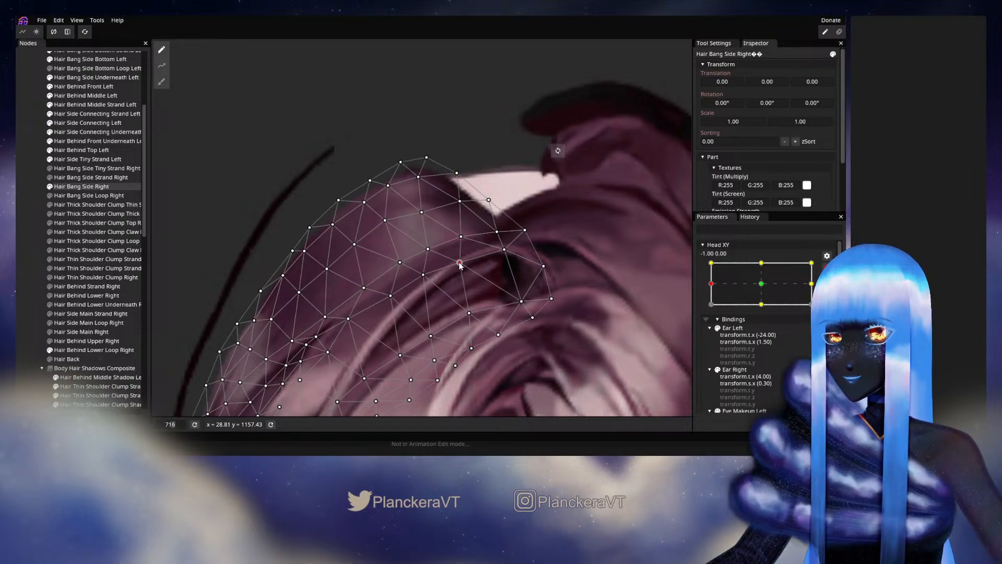
pyautogui.click(461, 237)
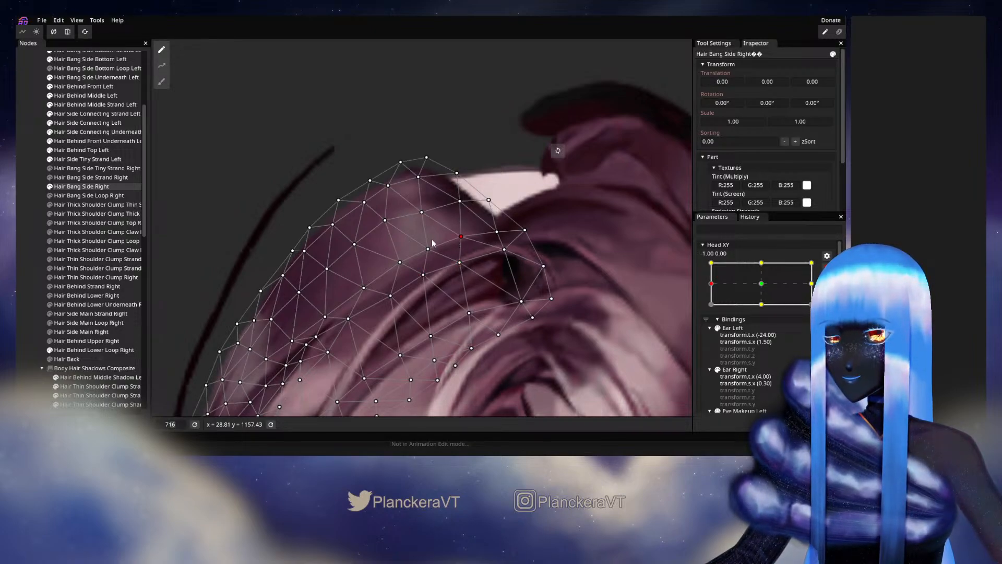
pyautogui.click(26, 242)
# Step: Leave keypoint editing and move Head XY back and forth to -1.00, 0.00 to check the inner bang deformation
pyautogui.scroll(-3, 480, 291)
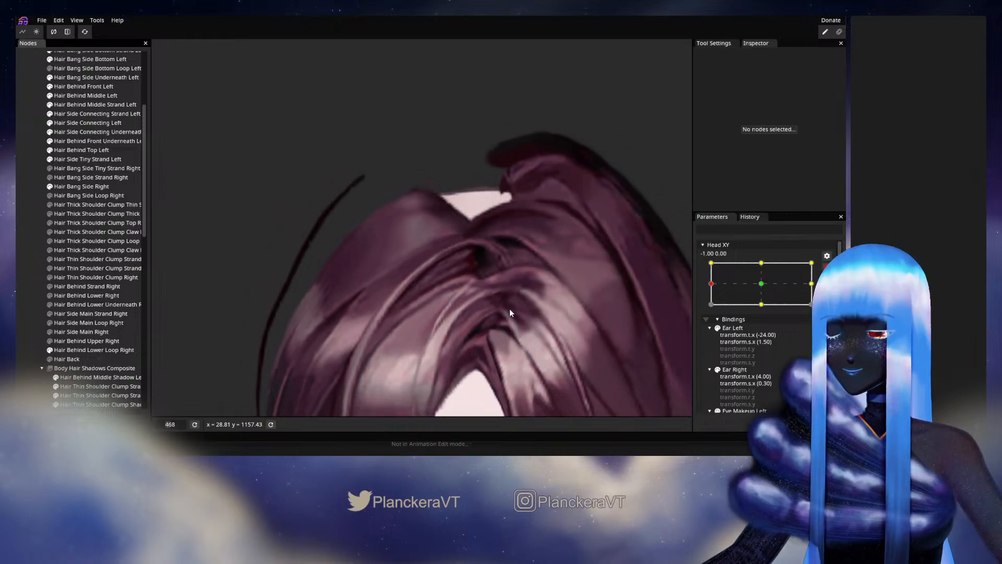
pyautogui.scroll(-4, 510, 310)
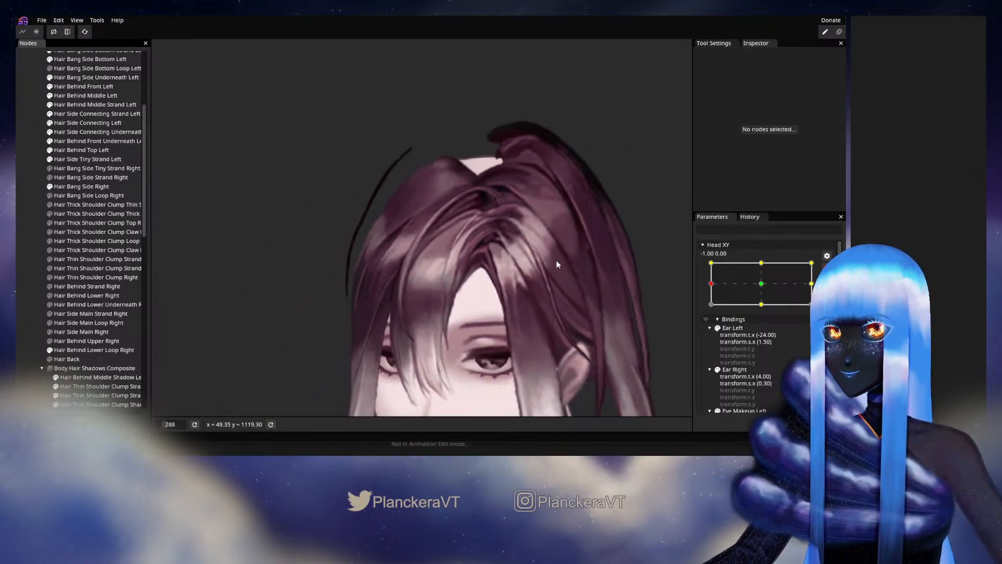
pyautogui.moveTo(556, 261); pyautogui.dragTo(568, 267)
pyautogui.click(826, 266)
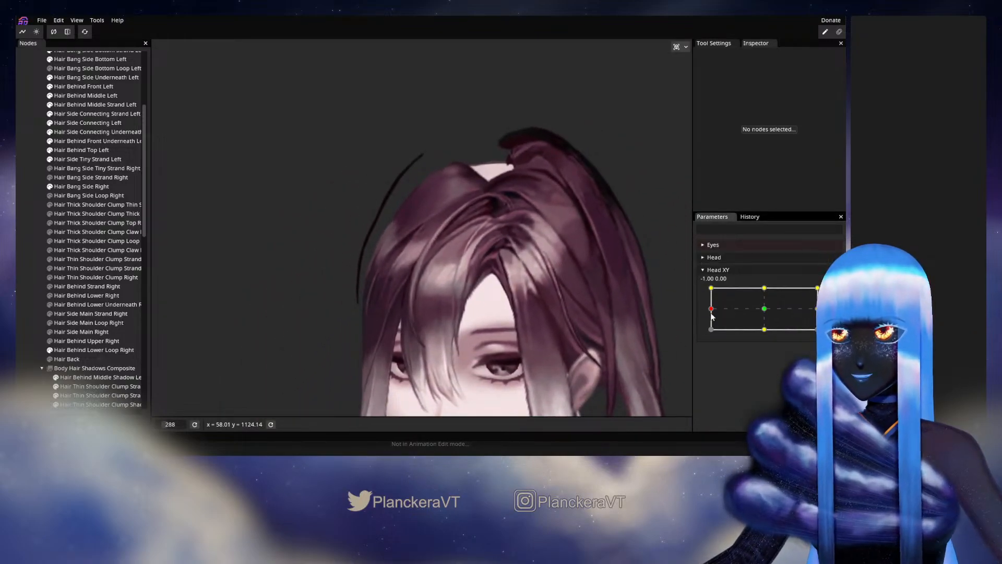
pyautogui.moveTo(712, 313)
pyautogui.mouseDown()
pyautogui.moveTo(765, 312)
pyautogui.moveTo(702, 311)
pyautogui.mouseUp()
# Step: Smooth the outer and upper vertices of the Hair Bang Side Right mesh along the crown at the Head XY keypoint -1.00, 0.00
pyautogui.click(833, 292)
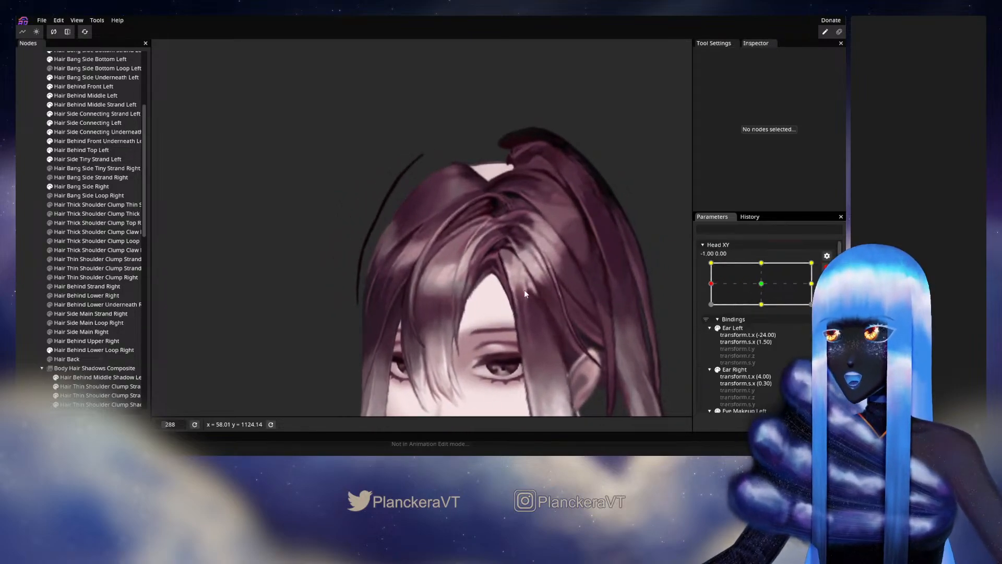
pyautogui.scroll(2, 361, 250)
pyautogui.moveTo(362, 250); pyautogui.dragTo(378, 285)
pyautogui.scroll(2, 457, 285)
pyautogui.scroll(3, 409, 280)
pyautogui.click(78, 187)
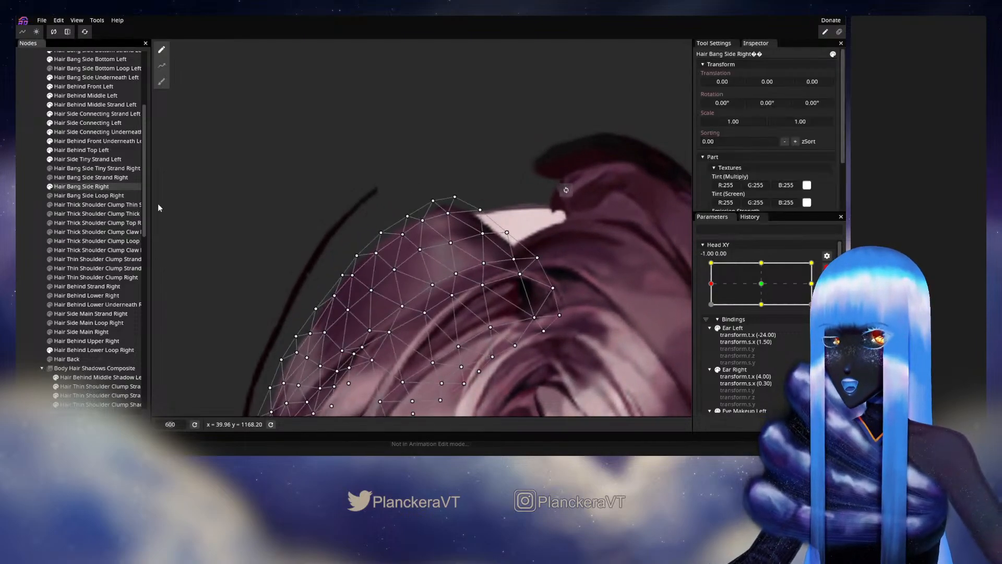
pyautogui.scroll(1, 374, 262)
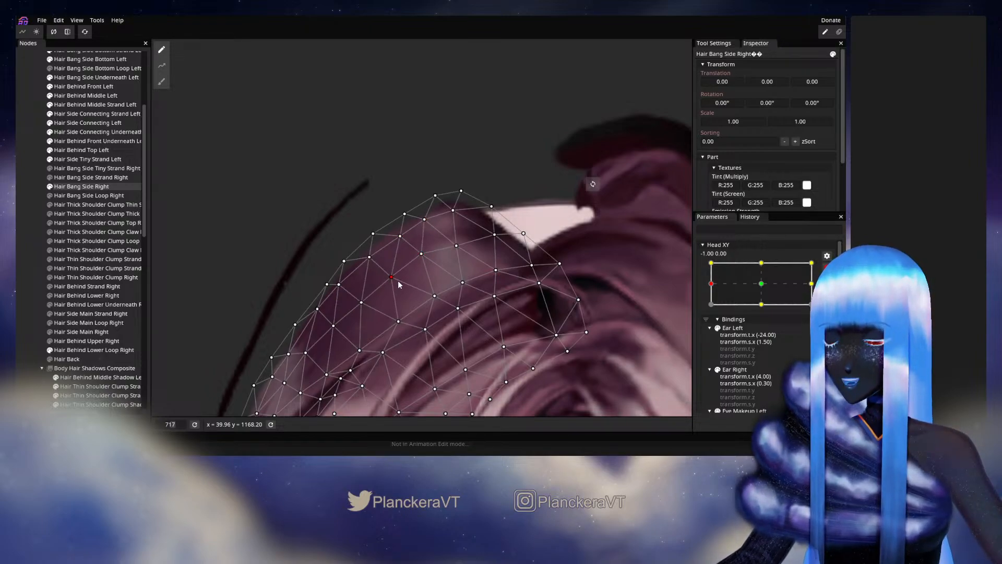
pyautogui.moveTo(372, 257); pyautogui.dragTo(372, 257)
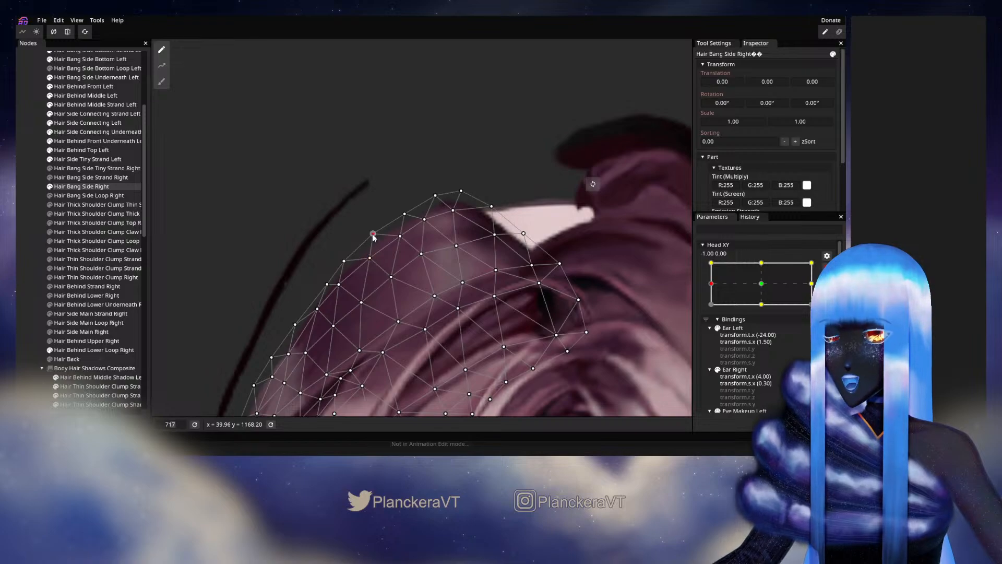
pyautogui.click(16, 274)
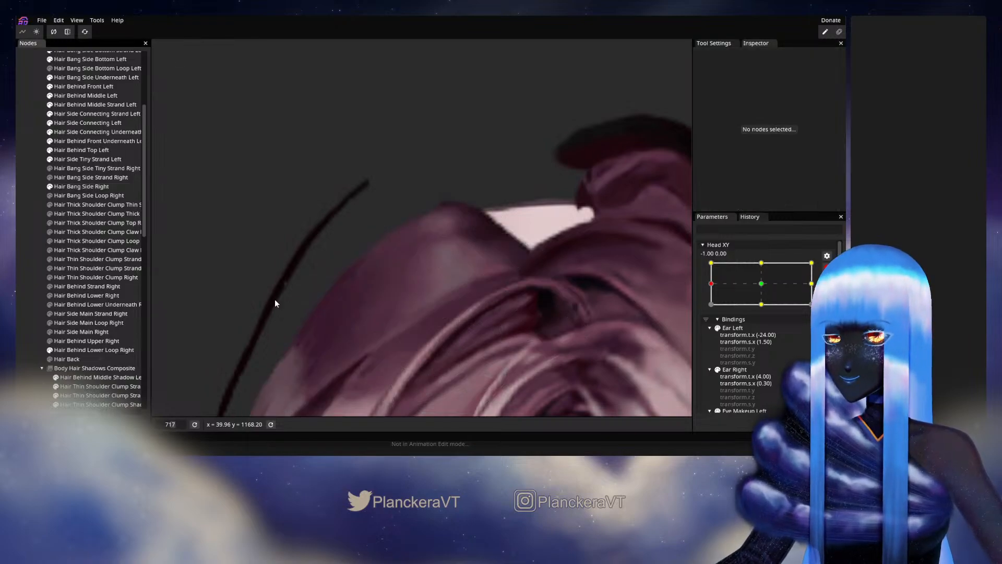
# Step: Leave keypoint editing and sweep Head XY around -1.00, 0.00 to examine the bang's crown outline
pyautogui.scroll(-5, 464, 300)
pyautogui.scroll(-4, 493, 308)
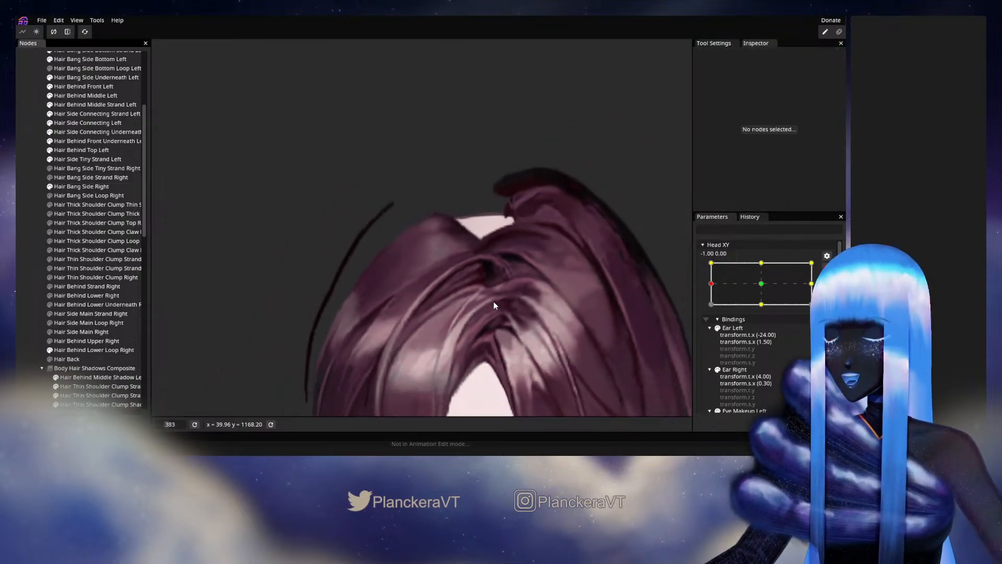
pyautogui.moveTo(502, 305); pyautogui.dragTo(506, 218)
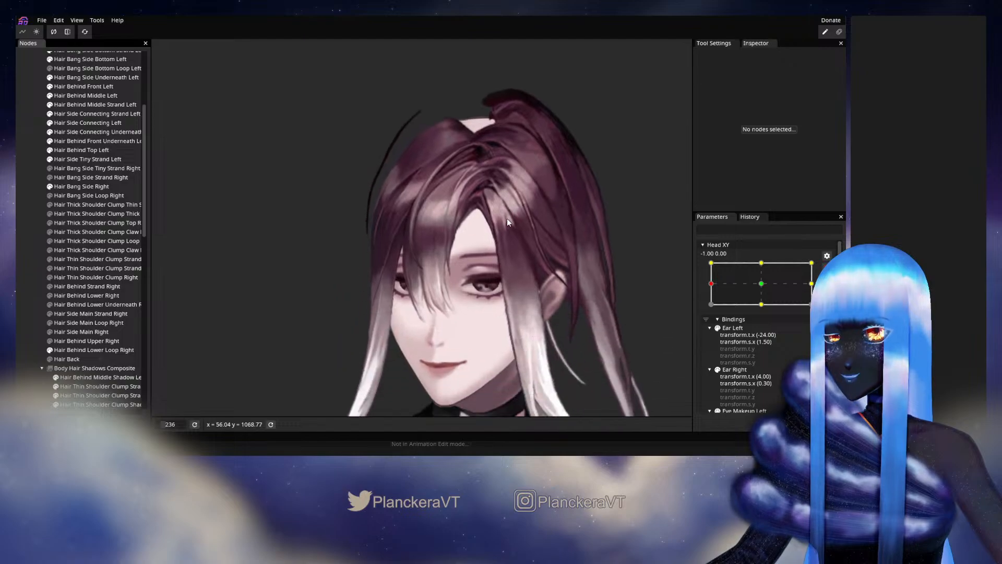
pyautogui.click(827, 267)
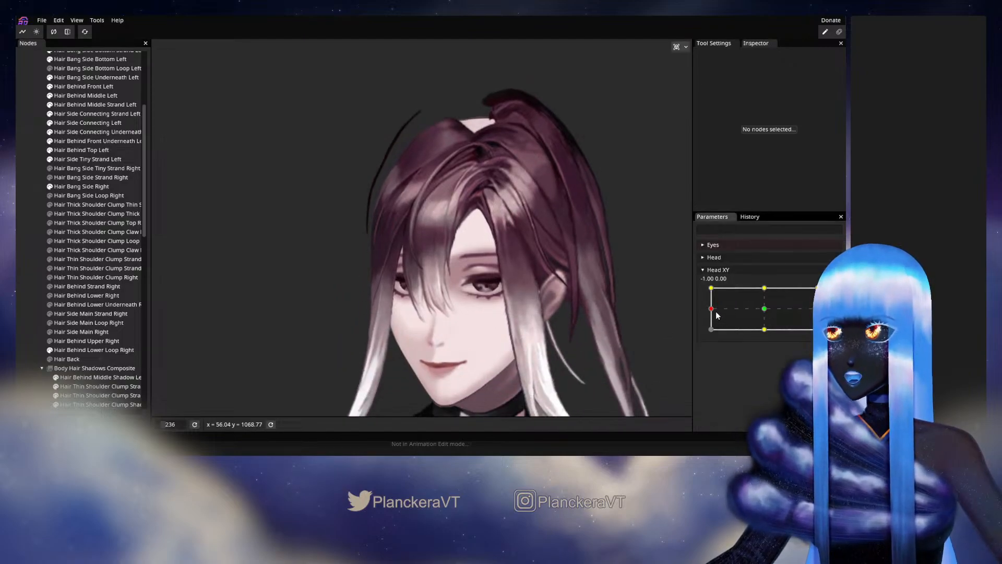
pyautogui.moveTo(712, 312)
pyautogui.mouseDown()
pyautogui.moveTo(764, 312)
pyautogui.moveTo(708, 312)
pyautogui.mouseUp()
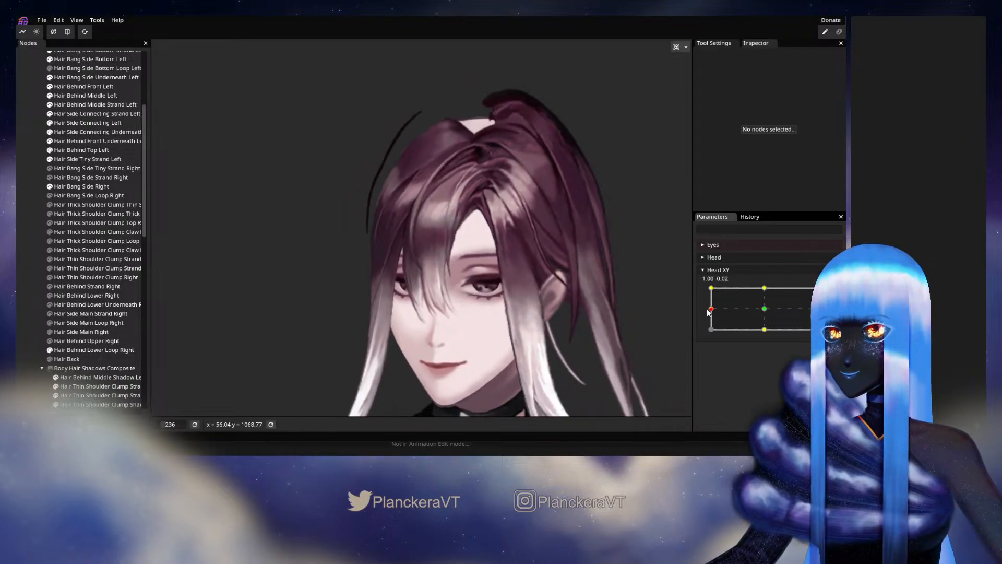
# Step: Temporarily show the right-side back hair, including Hair Behind Lower Right and its underneath part, to compare it while sweeping Head XY between centre and -1.00
pyautogui.scroll(2, 609, 305)
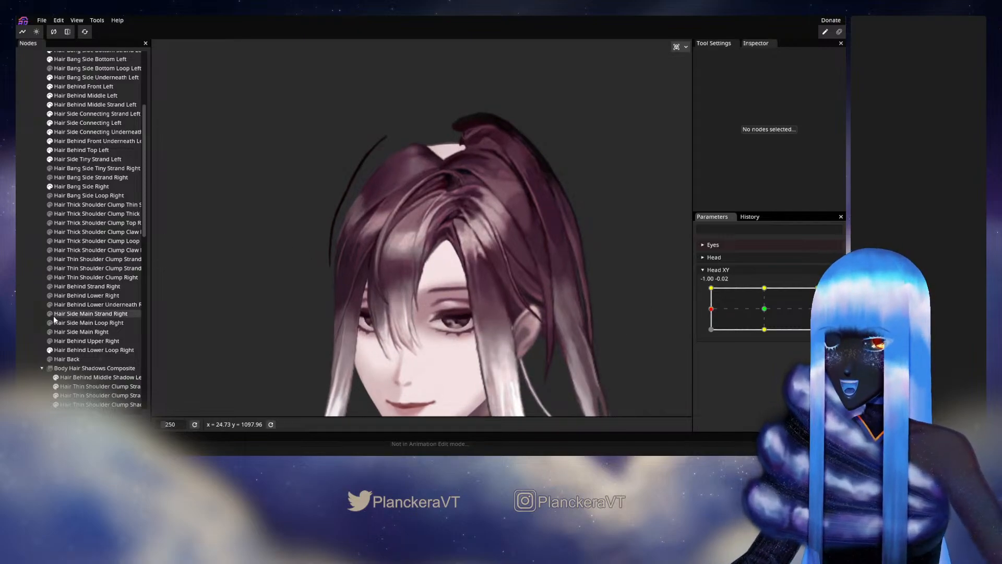
pyautogui.moveTo(260, 325); pyautogui.dragTo(289, 291)
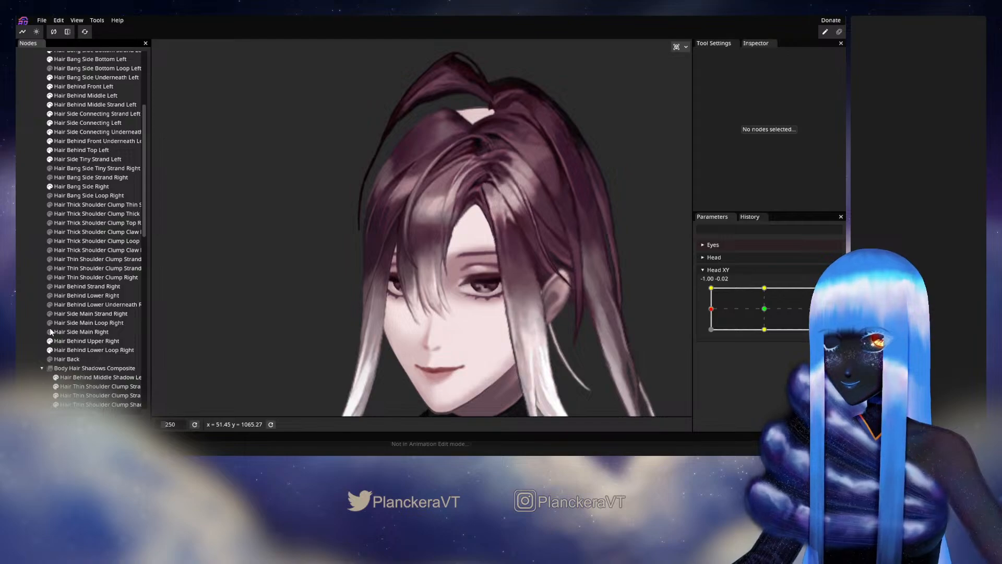
pyautogui.click(49, 296)
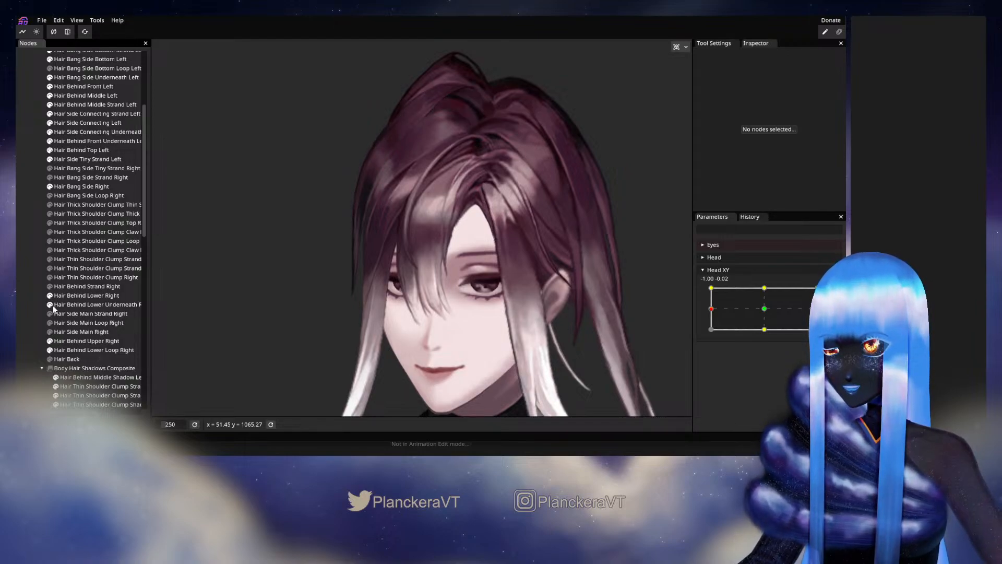
pyautogui.moveTo(717, 311); pyautogui.dragTo(763, 311)
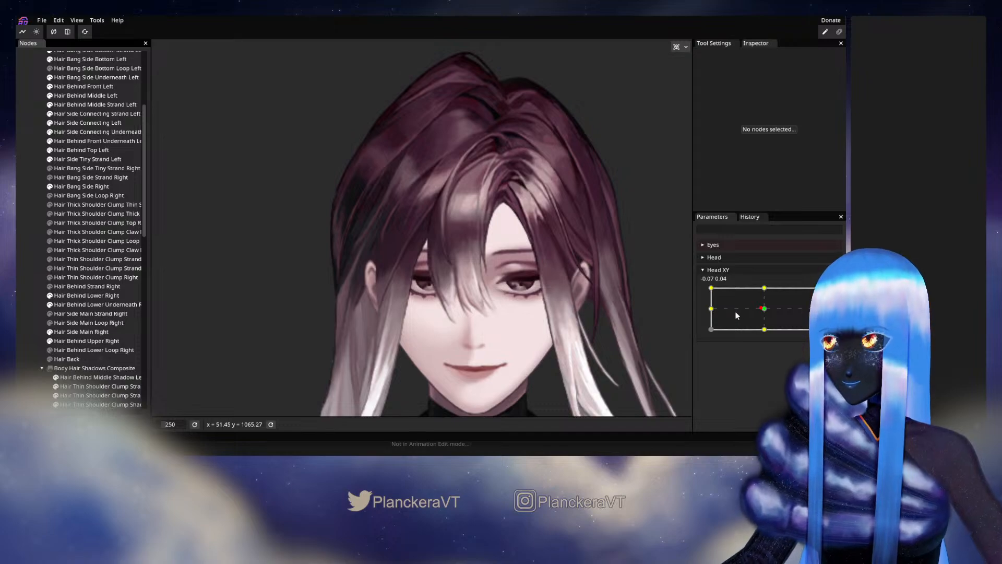
pyautogui.moveTo(762, 308); pyautogui.dragTo(711, 301)
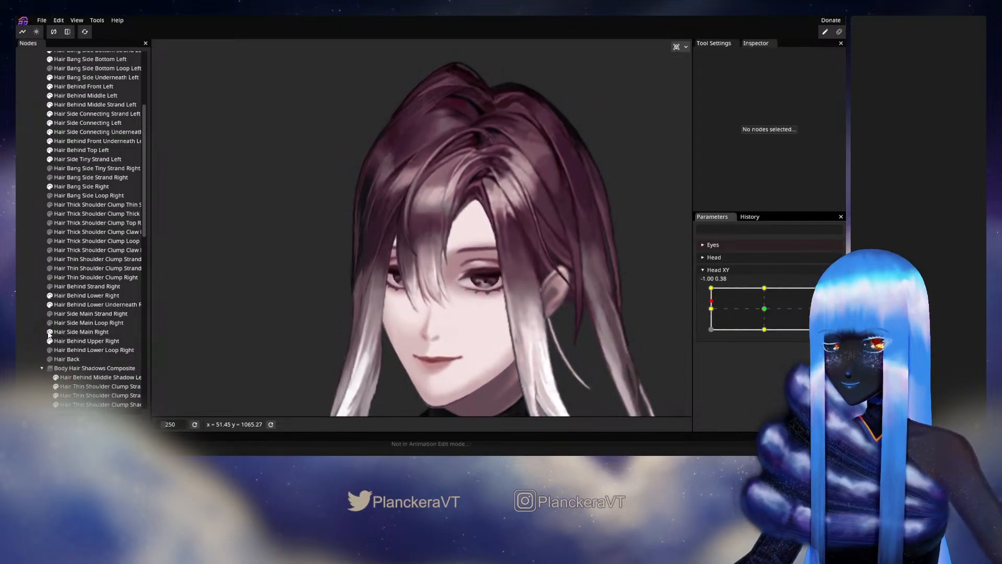
pyautogui.click(50, 304)
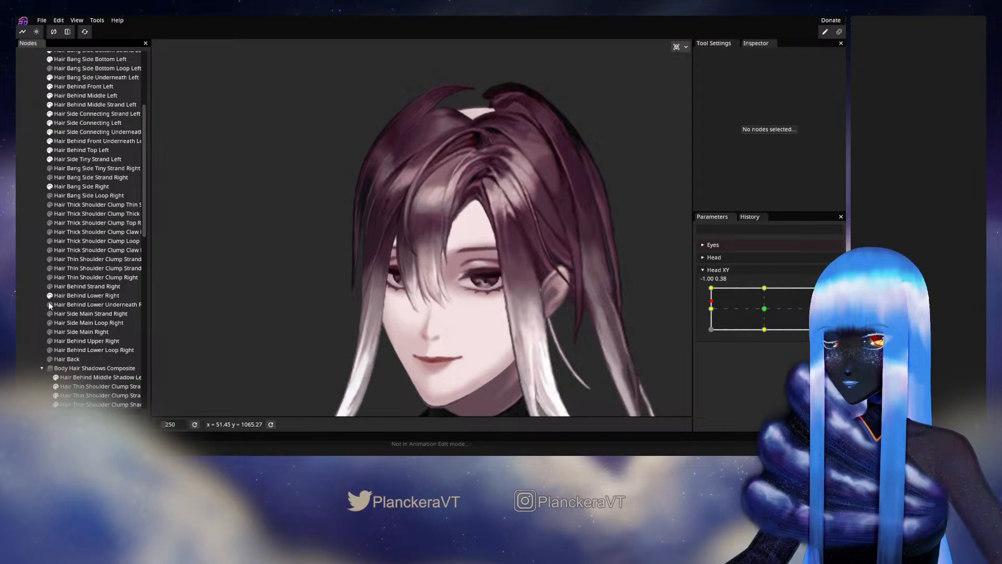
pyautogui.click(49, 296)
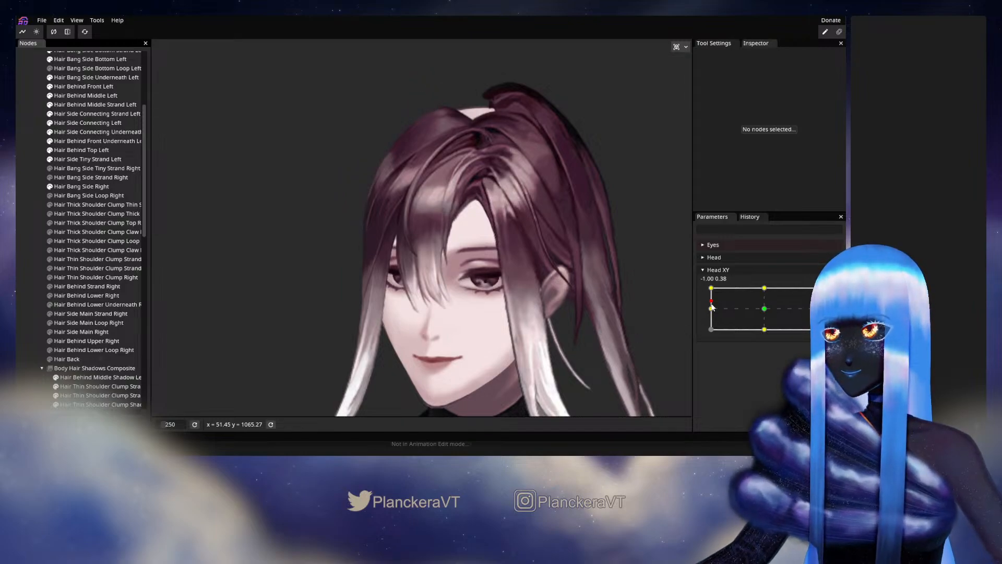
# Step: Set Head XY to -1.00, 1.00, open that keypoint for editing and save the model
pyautogui.moveTo(712, 307); pyautogui.dragTo(711, 287)
pyautogui.click(833, 293)
pyautogui.scroll(2, 412, 248)
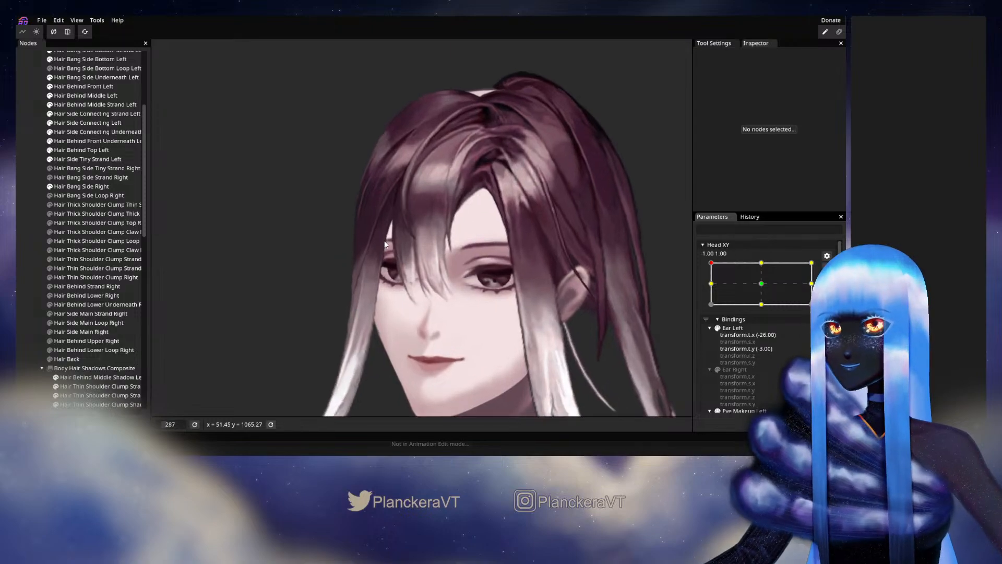
pyautogui.moveTo(384, 240); pyautogui.dragTo(424, 306)
pyautogui.scroll(3, 424, 306)
pyautogui.hotkey('ctrl', 's')
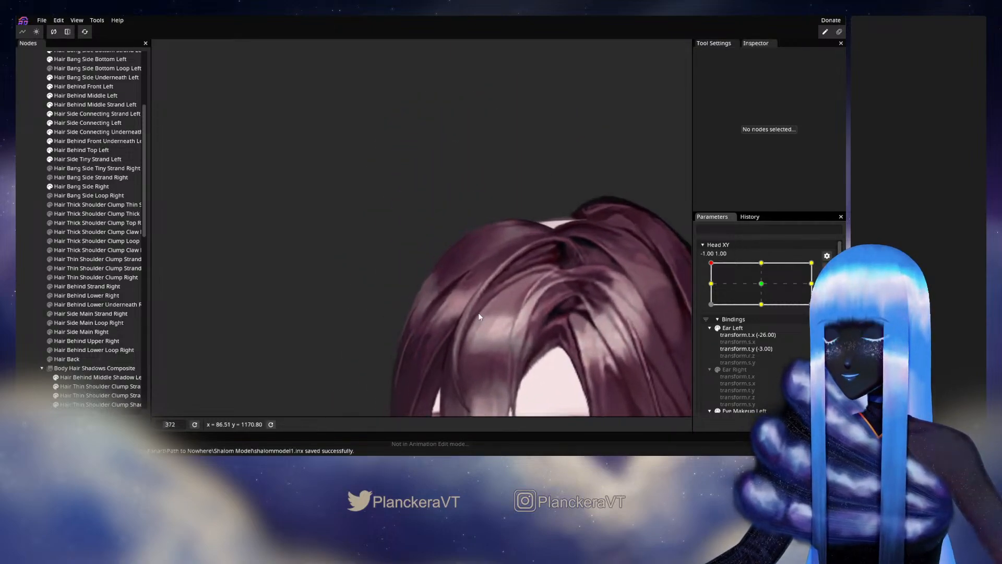
# Step: Adjust the outer-edge vertices of the Hair Bang Side Right mesh at the Head XY keypoint -1.00, 1.00
pyautogui.scroll(3, 479, 313)
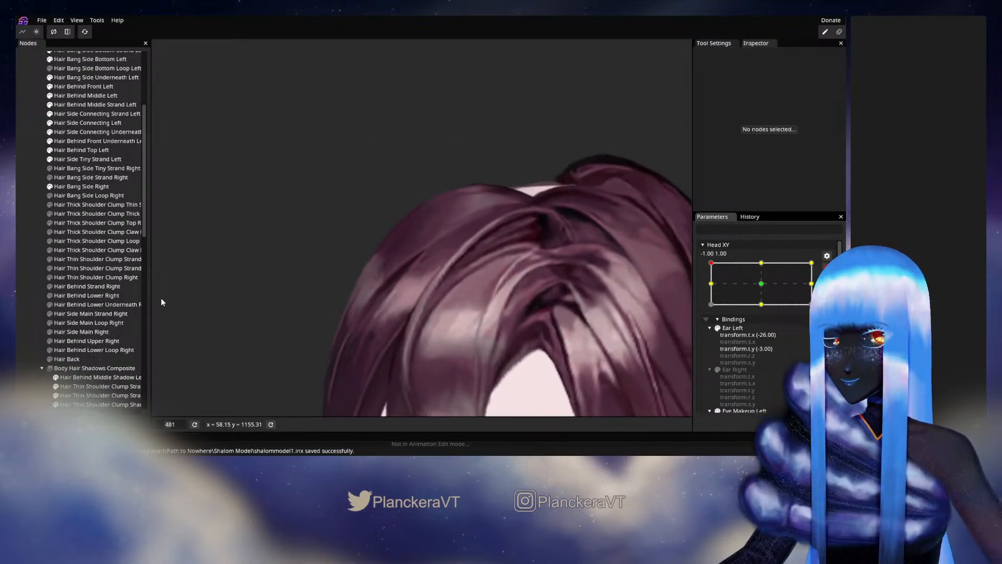
pyautogui.click(81, 186)
pyautogui.scroll(2, 321, 280)
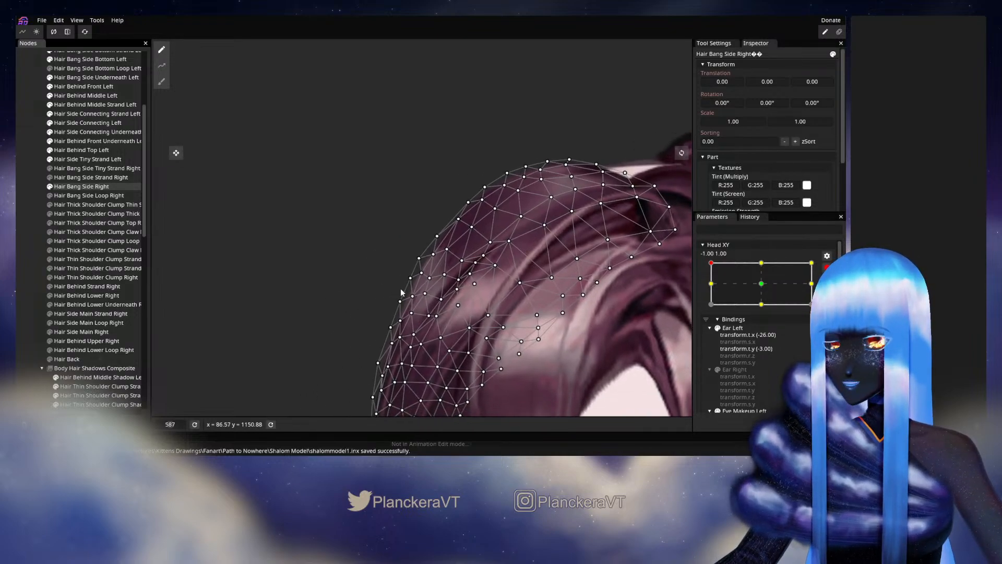
pyautogui.scroll(2, 402, 292)
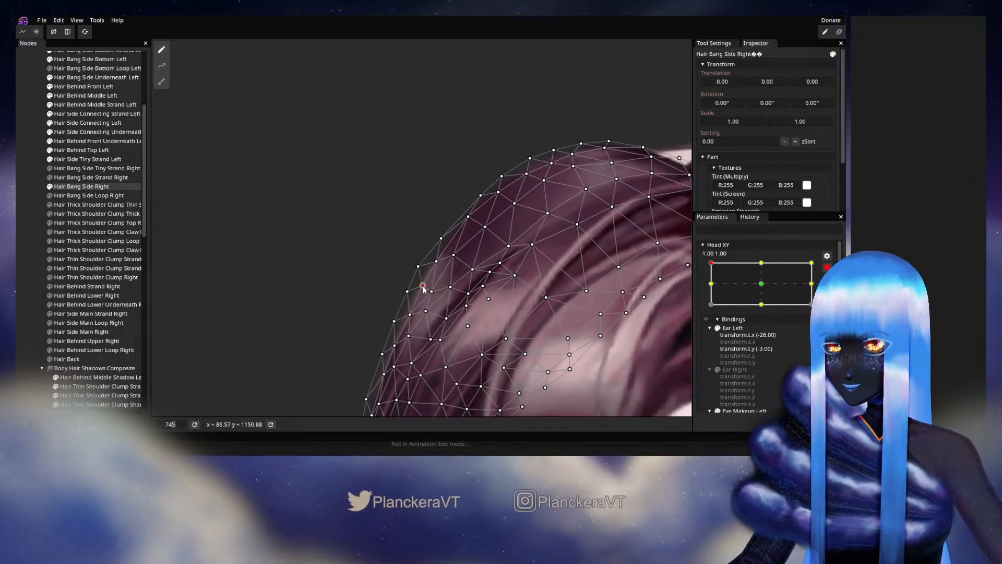
pyautogui.click(419, 271)
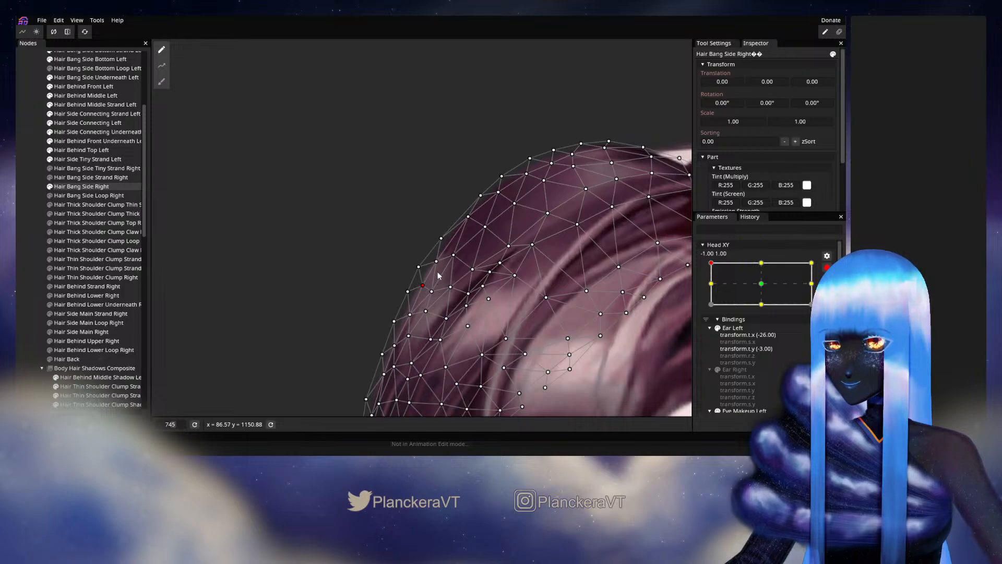
pyautogui.click(468, 218)
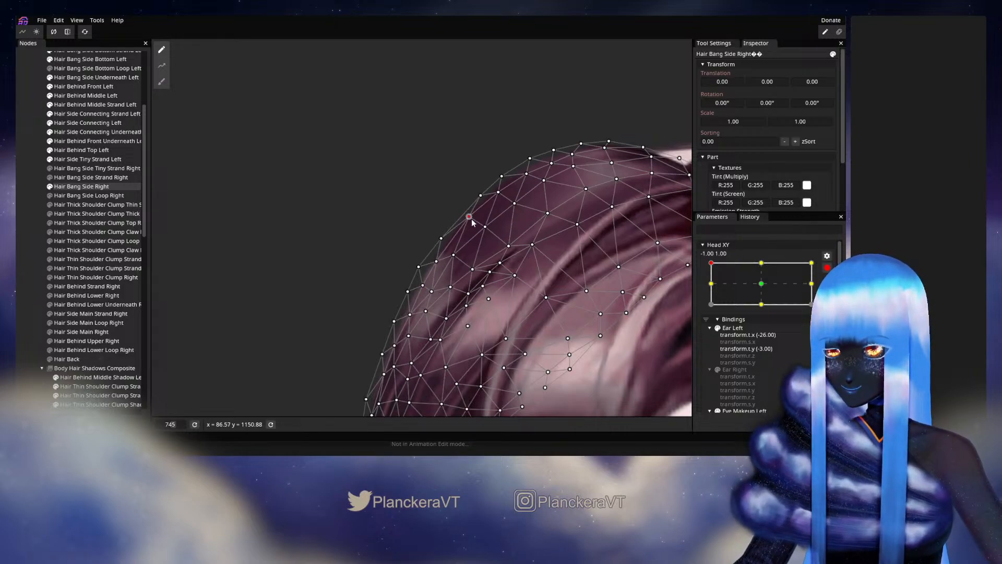
pyautogui.moveTo(472, 219); pyautogui.dragTo(421, 251)
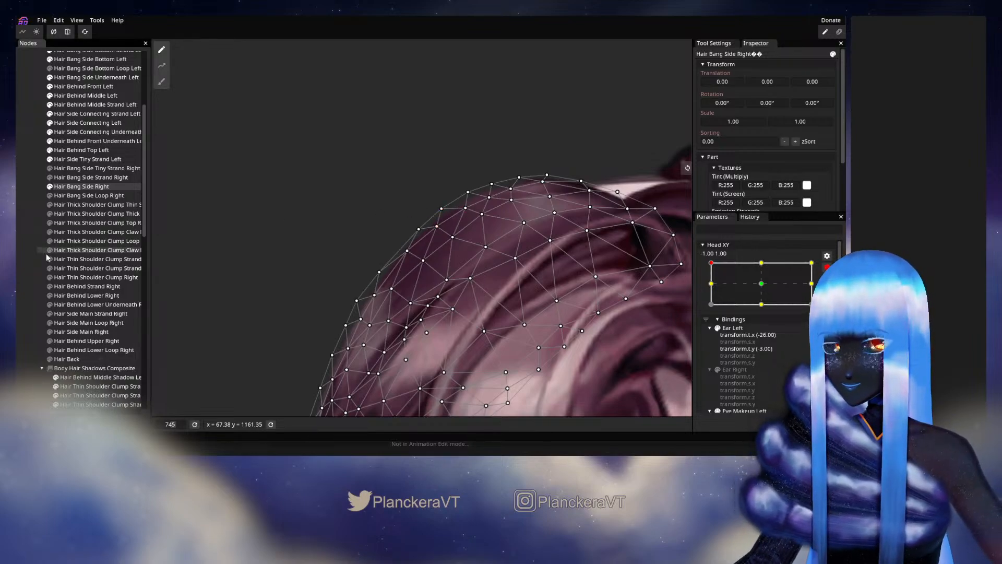
pyautogui.click(27, 271)
# Step: Leave keypoint editing and move Head XY around -1.00, 1.00 to check the bang's outer edge
pyautogui.scroll(-5, 518, 293)
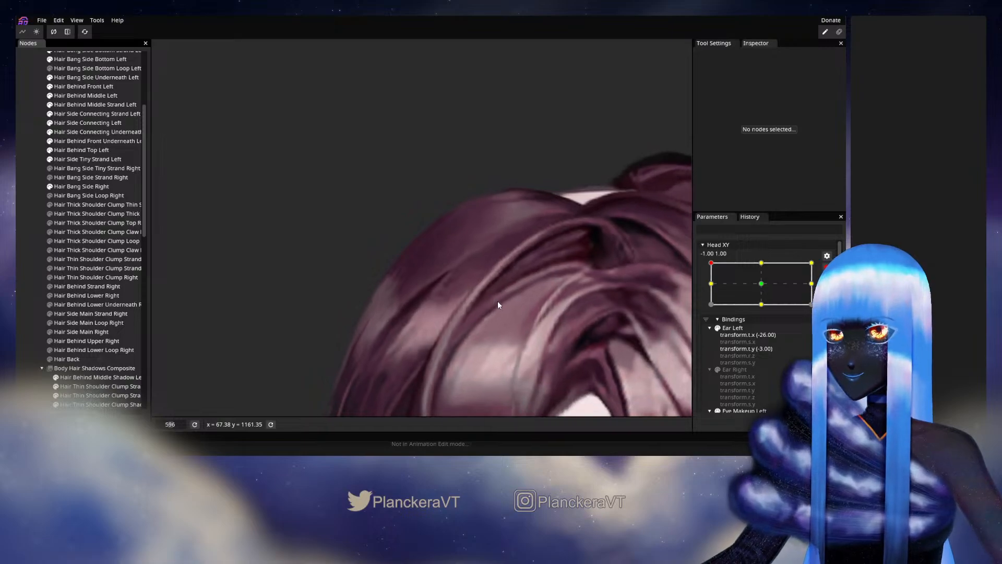
pyautogui.scroll(-4, 523, 308)
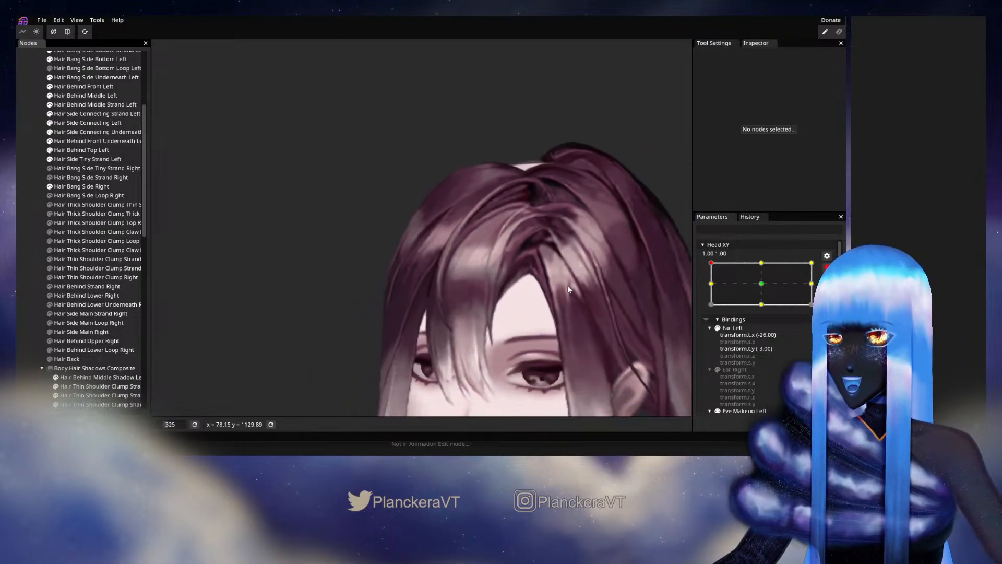
pyautogui.click(827, 267)
pyautogui.moveTo(713, 293)
pyautogui.mouseDown()
pyautogui.moveTo(706, 304)
pyautogui.moveTo(705, 290)
pyautogui.mouseUp()
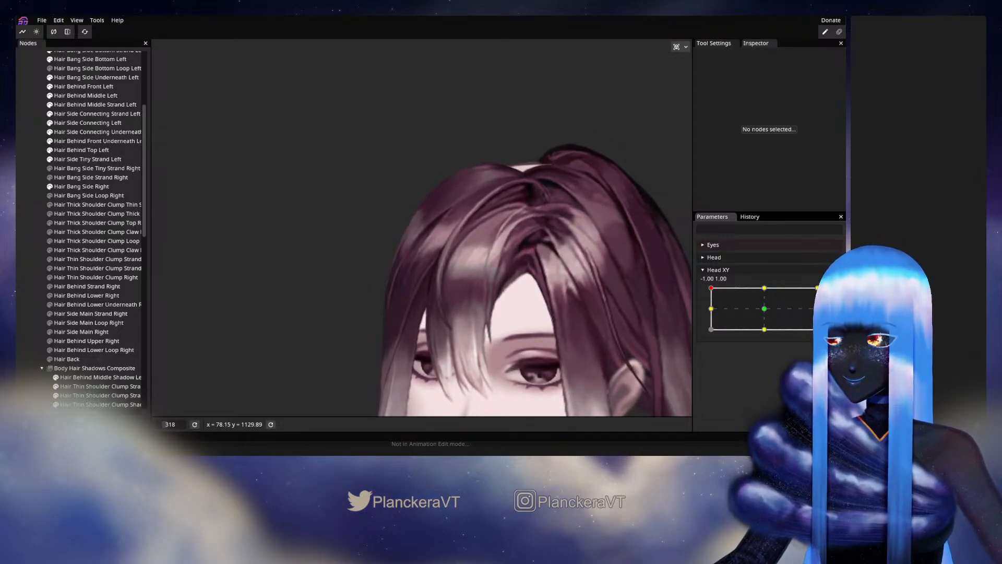
# Step: Refine the upper Hair Bang Side Right vertices along the crown at the Head XY keypoint -1.00, 1.00
pyautogui.click(832, 293)
pyautogui.scroll(2, 415, 217)
pyautogui.moveTo(415, 218); pyautogui.dragTo(383, 292)
pyautogui.scroll(3, 387, 290)
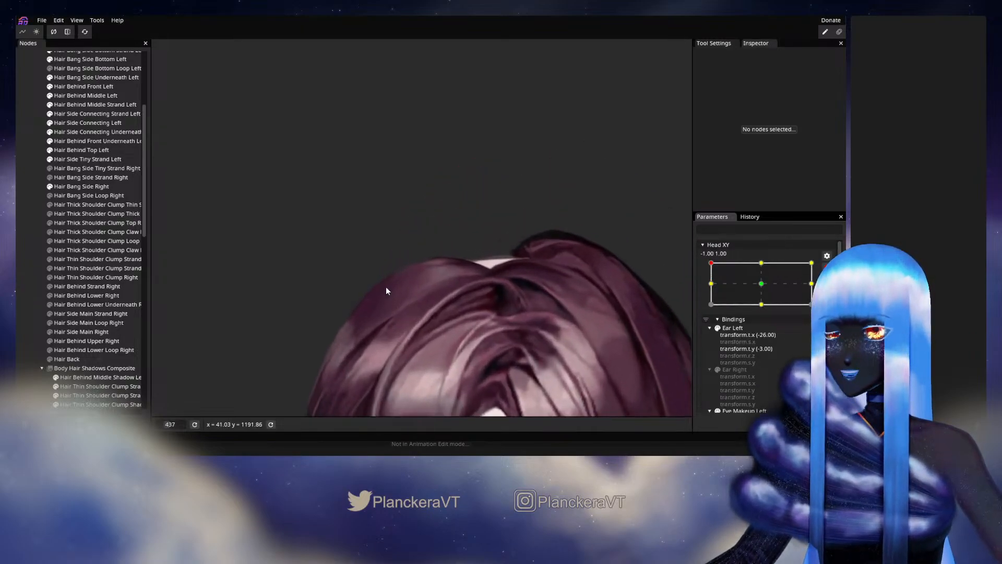
pyautogui.scroll(3, 397, 292)
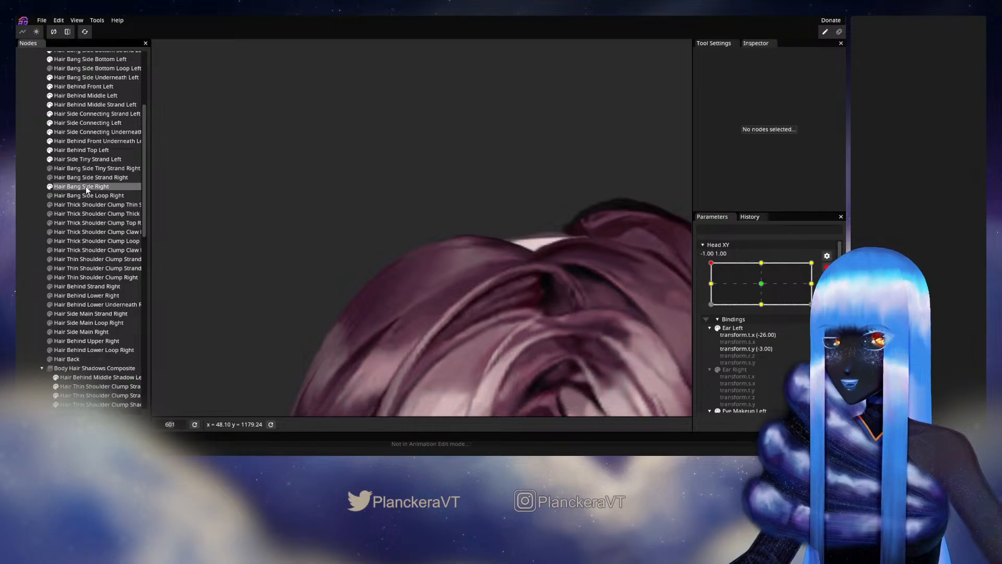
pyautogui.click(87, 188)
pyautogui.scroll(4, 455, 272)
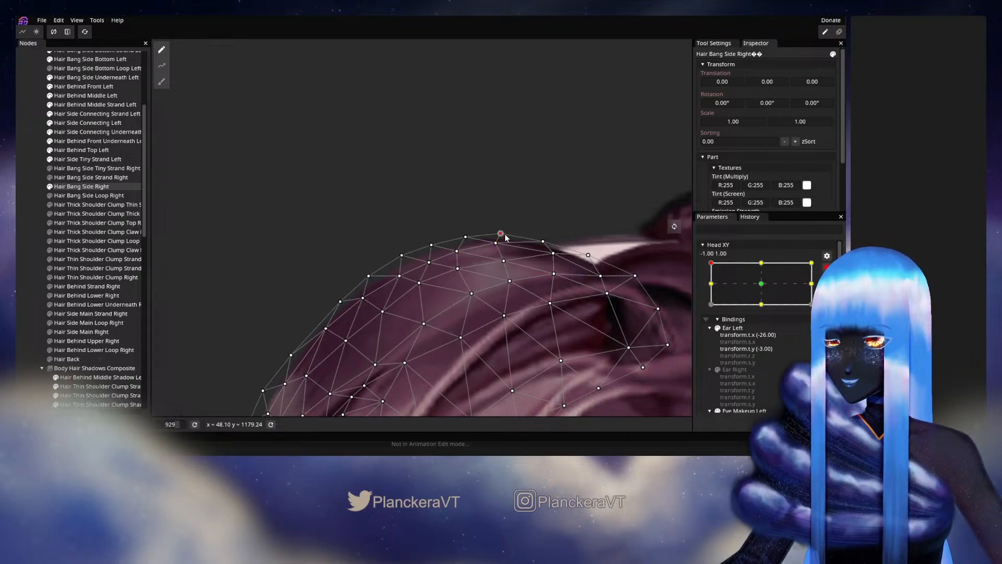
pyautogui.click(25, 231)
# Step: Leave keypoint editing and sweep Head XY near -1.00, 1.00 to examine the bang's curve at the crown
pyautogui.scroll(-4, 455, 272)
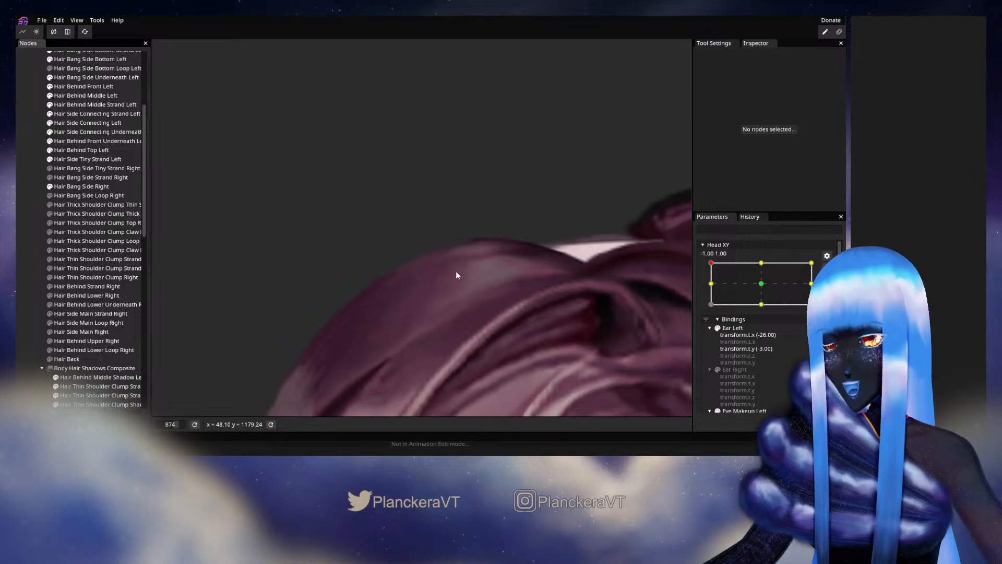
pyautogui.scroll(-5, 449, 285)
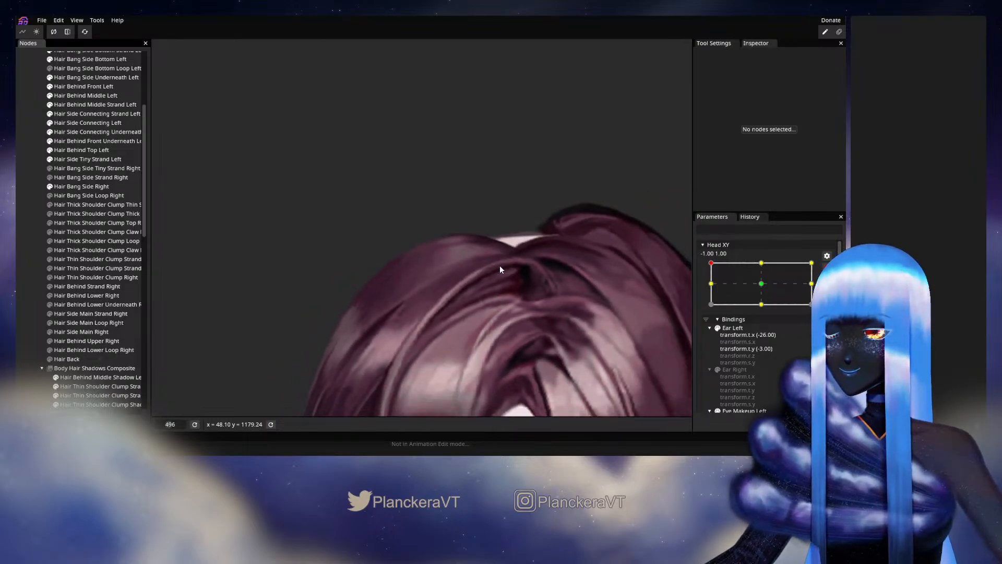
pyautogui.scroll(-3, 509, 257)
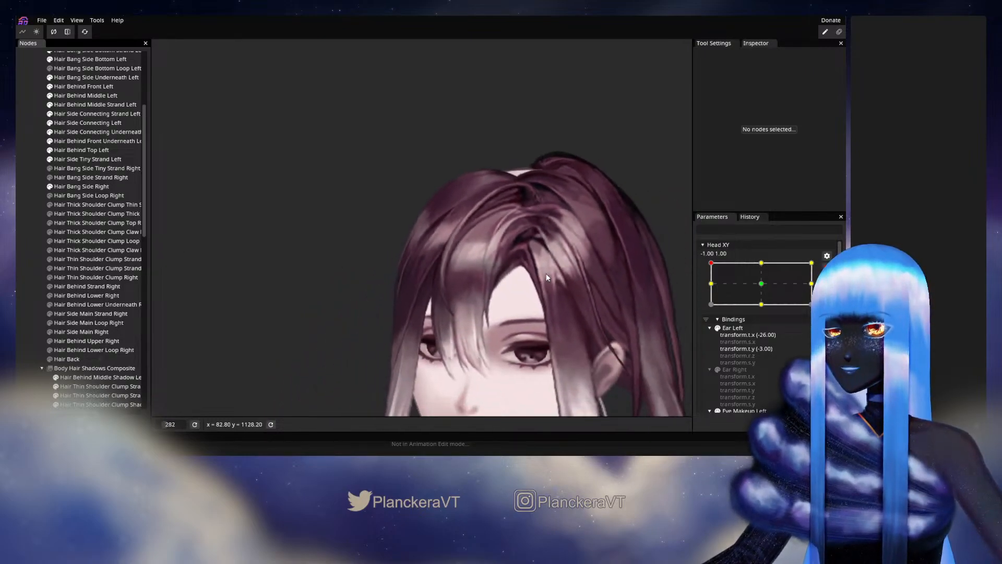
pyautogui.click(827, 267)
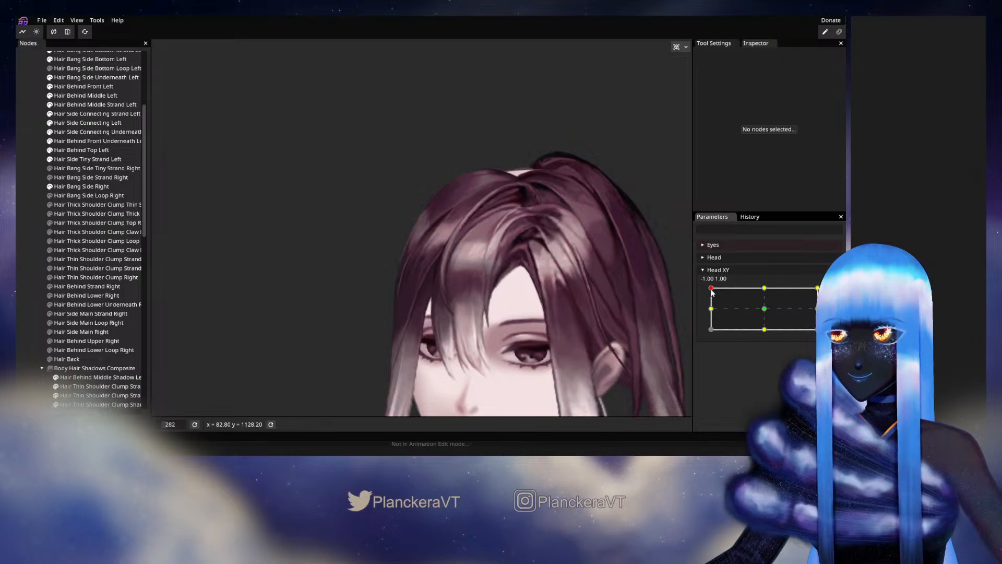
pyautogui.moveTo(712, 292)
pyautogui.mouseDown()
pyautogui.moveTo(706, 309)
pyautogui.moveTo(705, 286)
pyautogui.mouseUp()
# Step: Edit the Head XY keypoint -1.00, 1.00 and adjust the Hair Bang Side Right vertices just inside the outer edge near the crown
pyautogui.click(826, 293)
pyautogui.scroll(1, 408, 247)
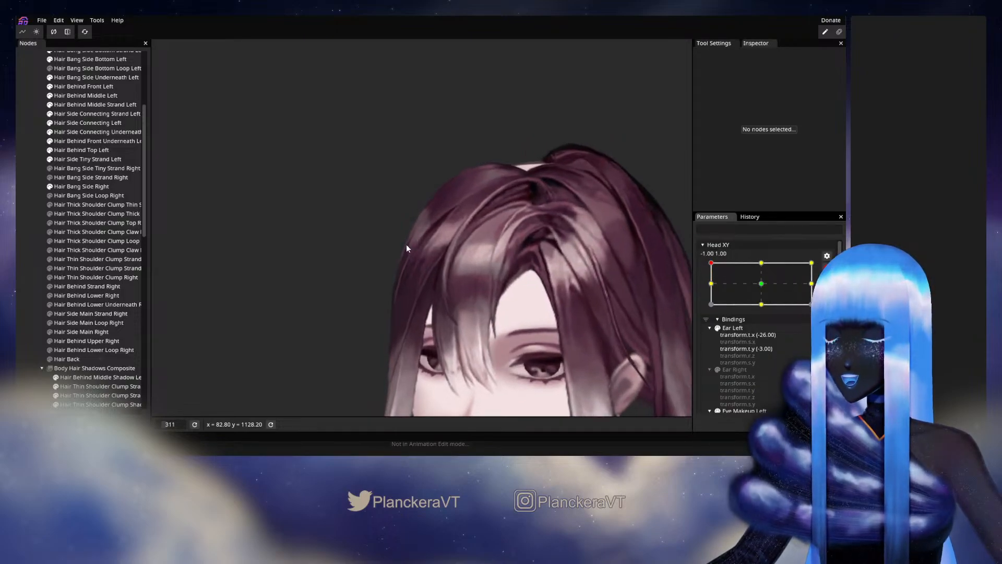
pyautogui.scroll(6, 407, 247)
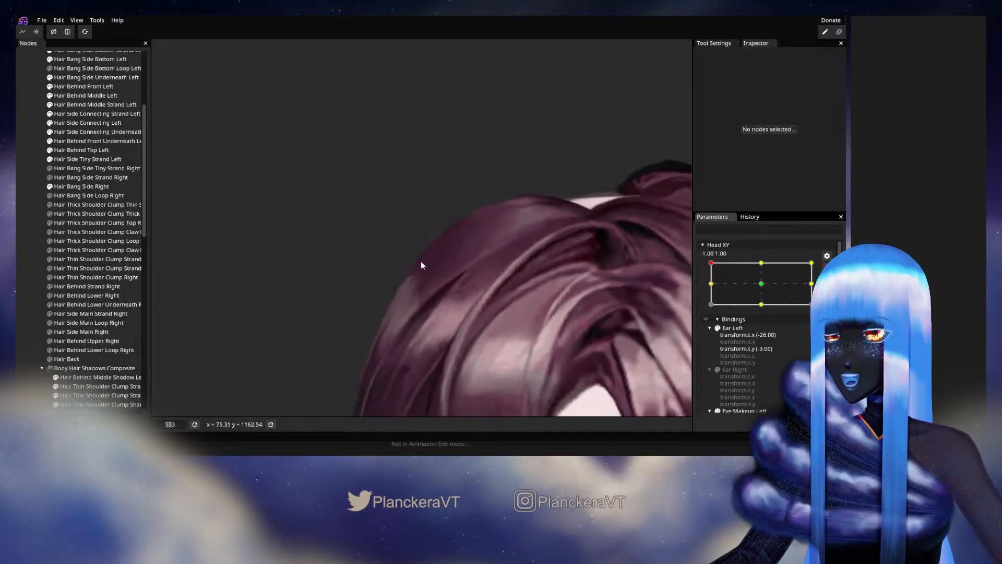
pyautogui.scroll(2, 418, 271)
pyautogui.click(81, 186)
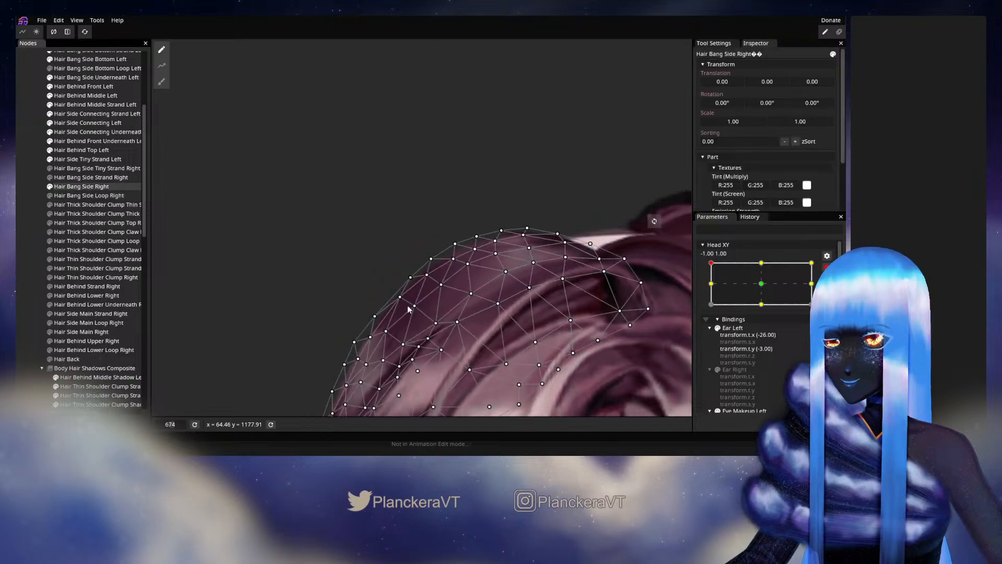
pyautogui.scroll(4, 408, 308)
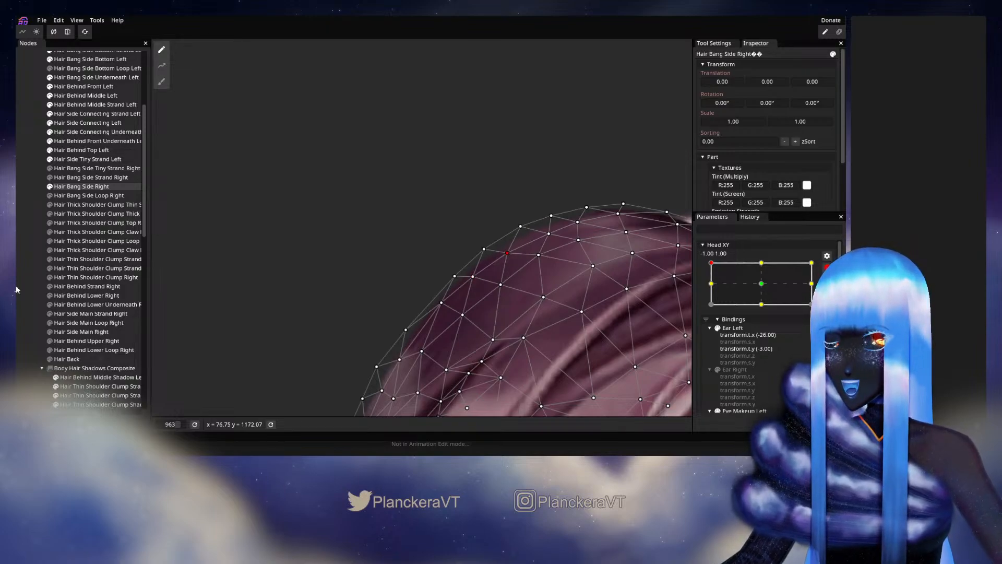
pyautogui.click(24, 272)
# Step: Leave keypoint editing and nudge Head XY at -1.00, 1.00 to check the bang's silhouette against the whole head
pyautogui.scroll(-5, 580, 298)
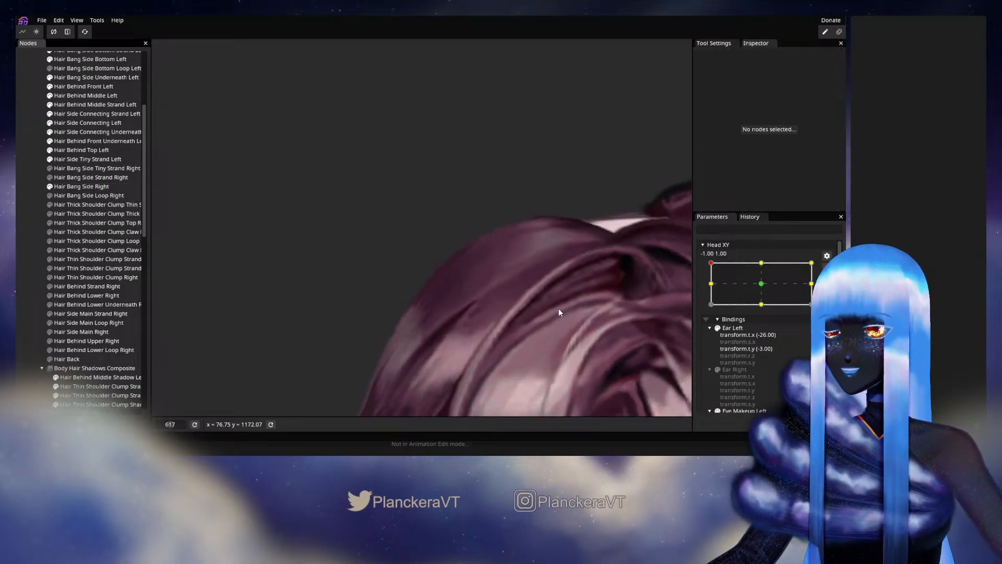
pyautogui.scroll(-6, 559, 312)
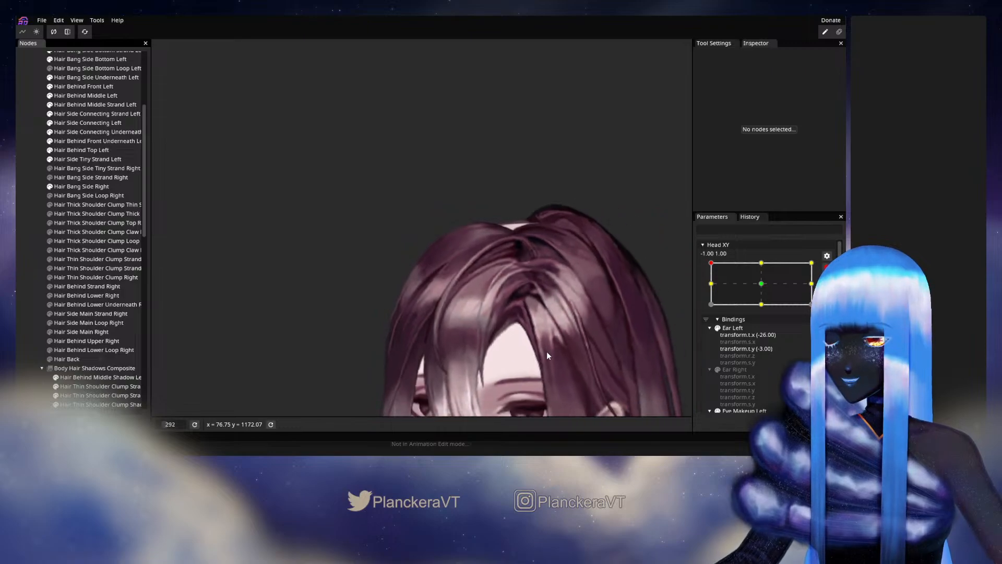
pyautogui.scroll(-3, 549, 344)
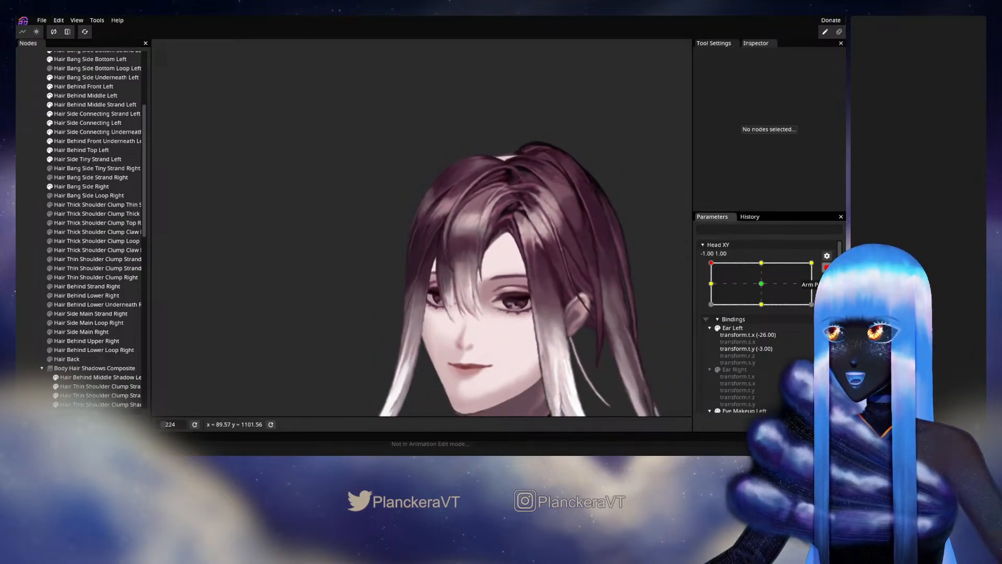
pyautogui.click(827, 268)
pyautogui.moveTo(711, 288)
pyautogui.mouseDown()
pyautogui.moveTo(709, 311)
pyautogui.moveTo(710, 289)
pyautogui.mouseUp()
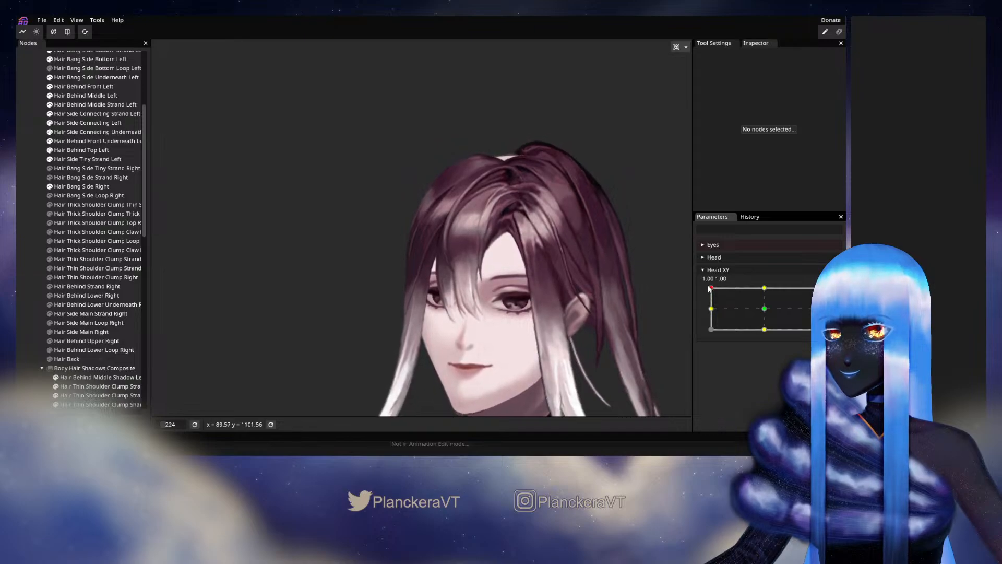
# Step: Return to editing Head XY keypoint -1.00, 1.00 and adjust Hair Bang Side Right vertices where the outer edge bends below the crown
pyautogui.scroll(5, 377, 273)
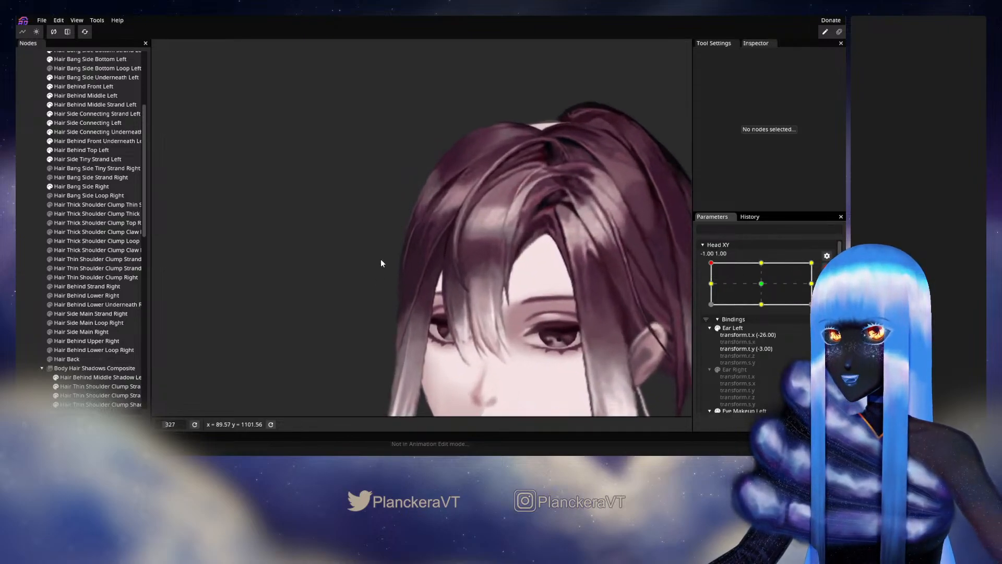
pyautogui.scroll(4, 483, 312)
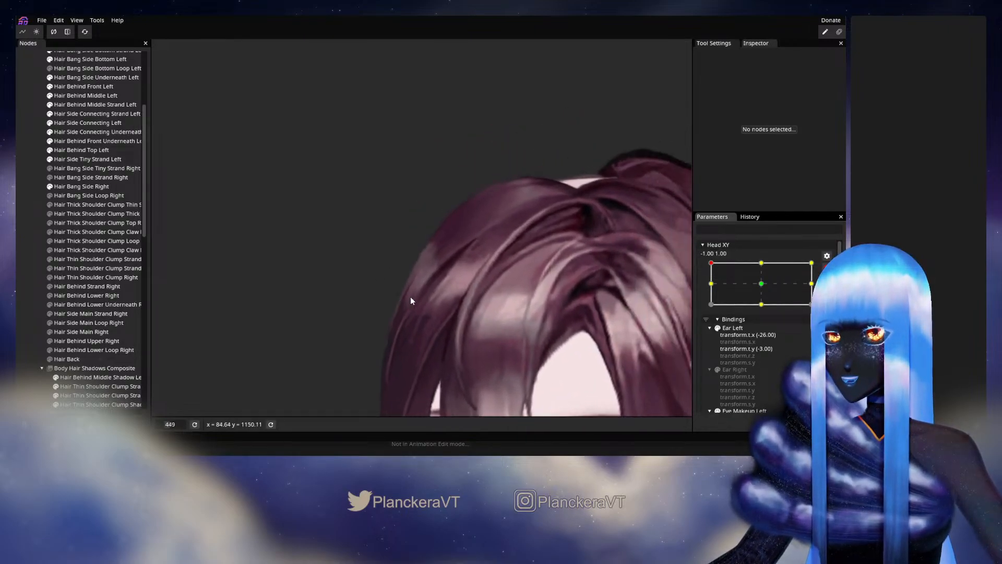
pyautogui.scroll(3, 421, 295)
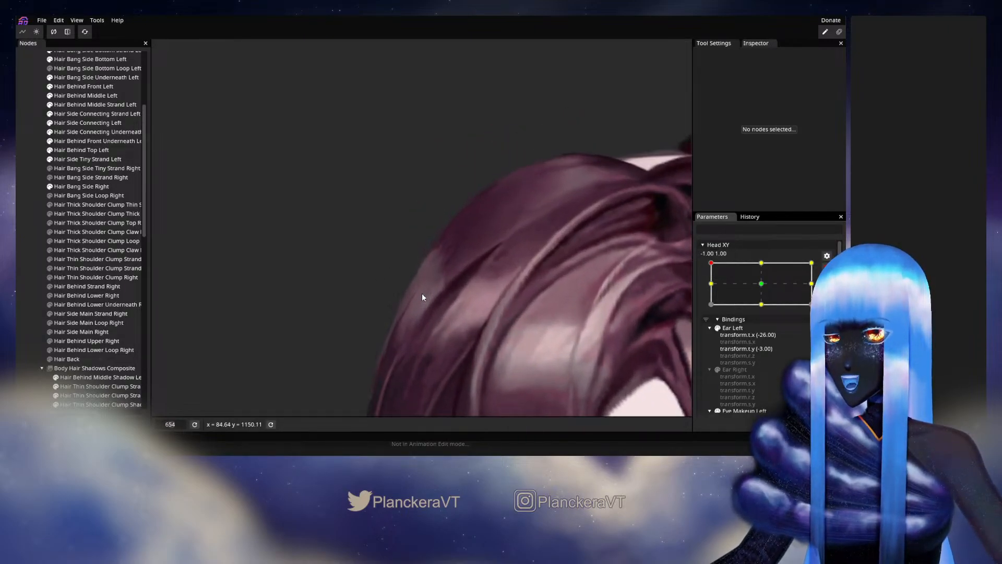
pyautogui.click(81, 186)
pyautogui.scroll(3, 413, 275)
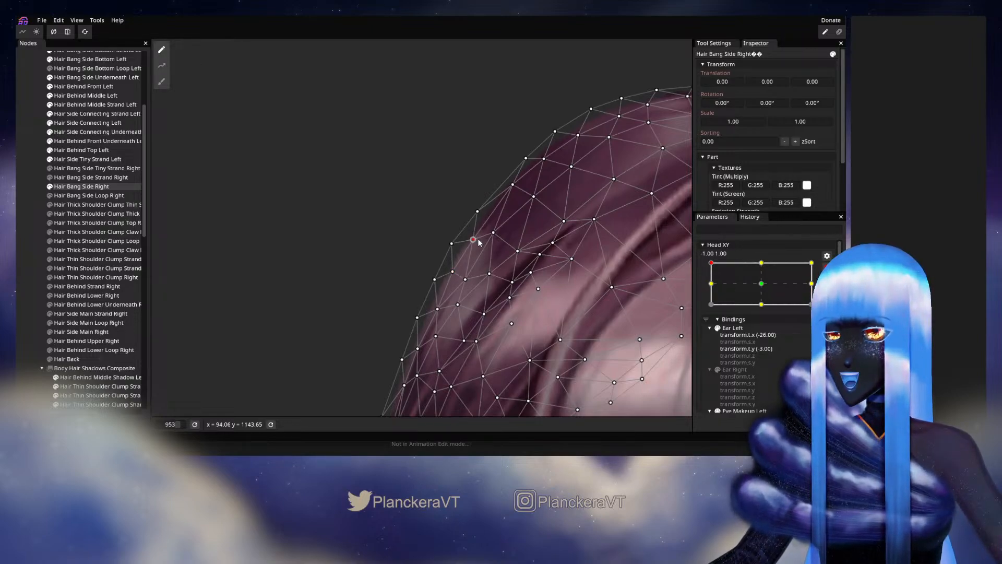
pyautogui.click(29, 238)
# Step: Leave keypoint editing and move Head XY around -1.00, 1.00 to check the bend in the bang's outer edge
pyautogui.scroll(-4, 529, 272)
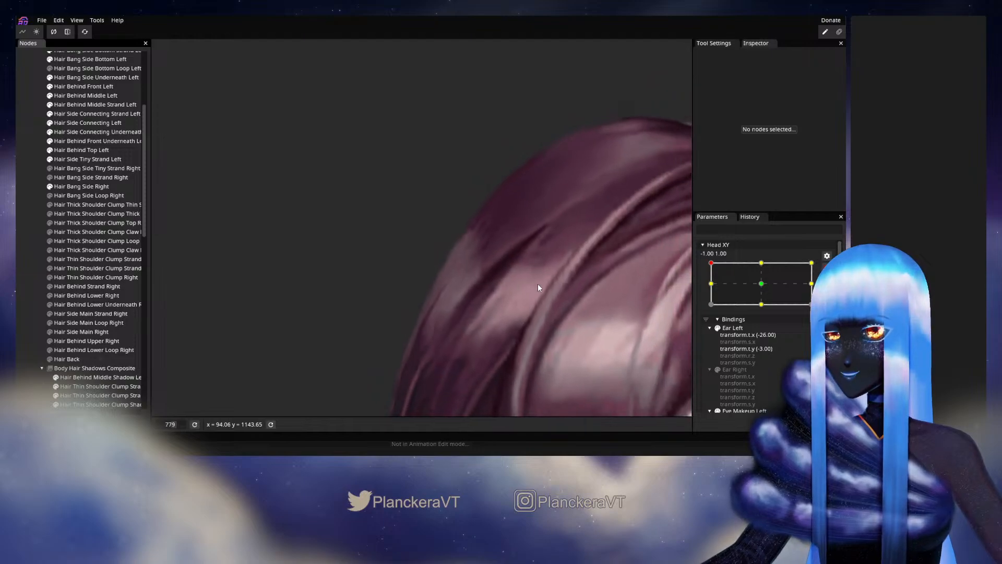
pyautogui.scroll(-6, 540, 281)
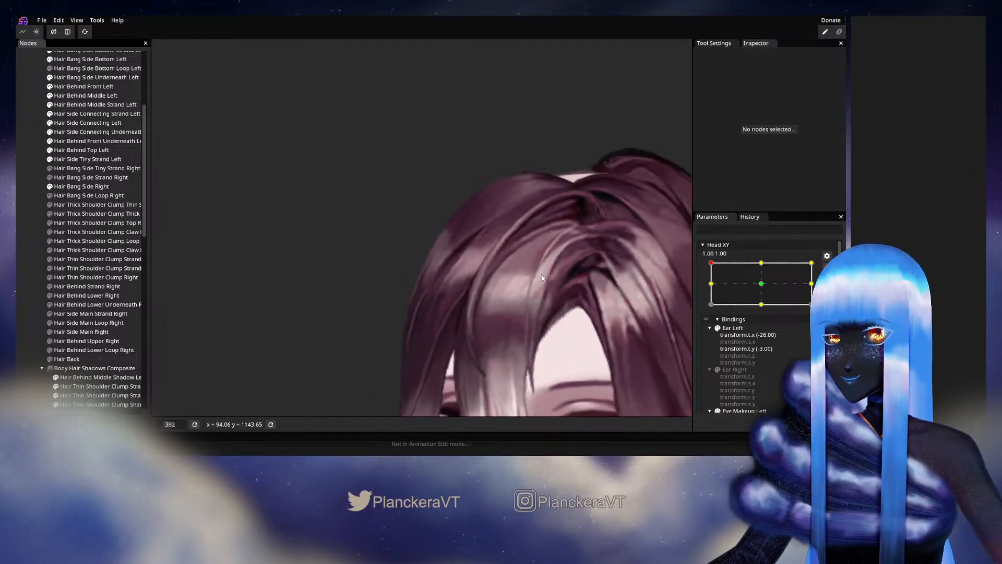
pyautogui.scroll(-4, 546, 274)
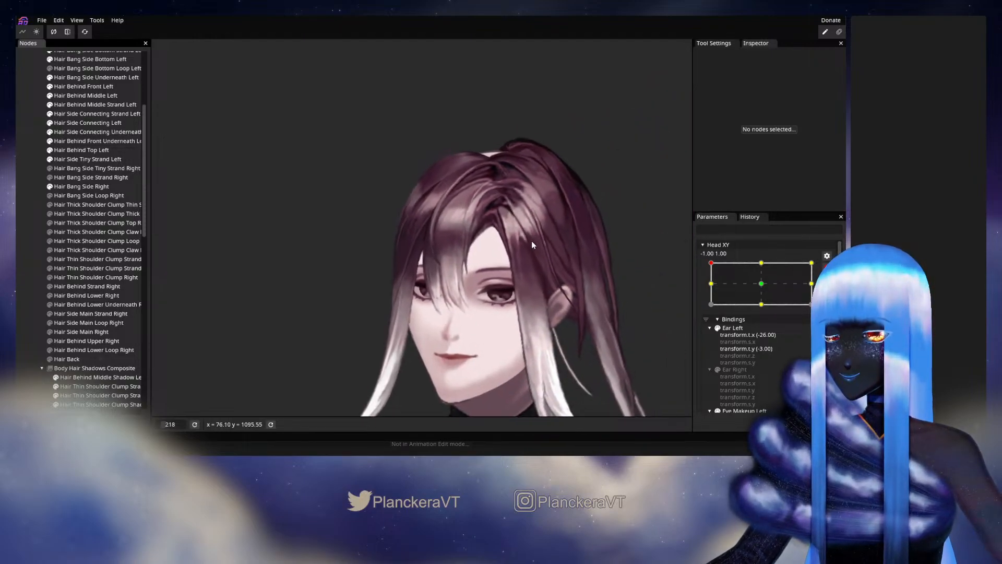
pyautogui.scroll(-1, 530, 211)
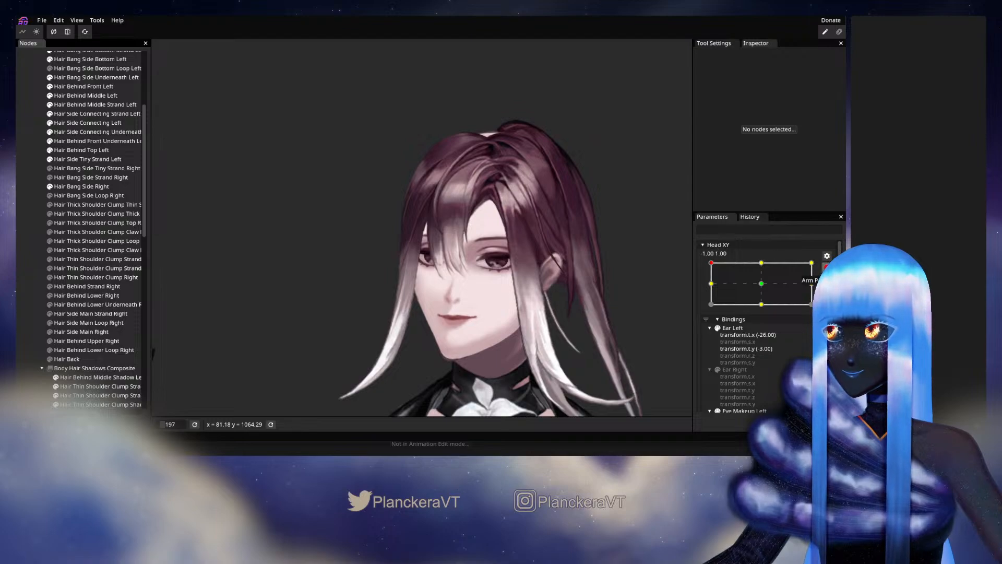
pyautogui.click(827, 268)
pyautogui.moveTo(712, 291)
pyautogui.mouseDown()
pyautogui.moveTo(701, 313)
pyautogui.moveTo(703, 290)
pyautogui.mouseUp()
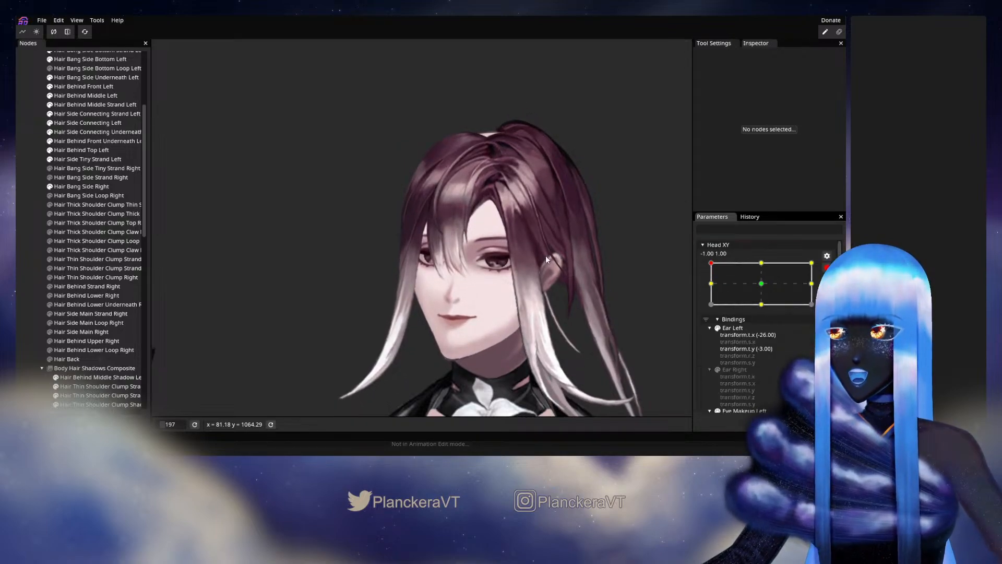
# Step: Refine the outer-edge vertices of Hair Bang Side Right below the bend at the Head XY keypoint -1.00, 1.00
pyautogui.scroll(5, 332, 257)
pyautogui.scroll(4, 343, 260)
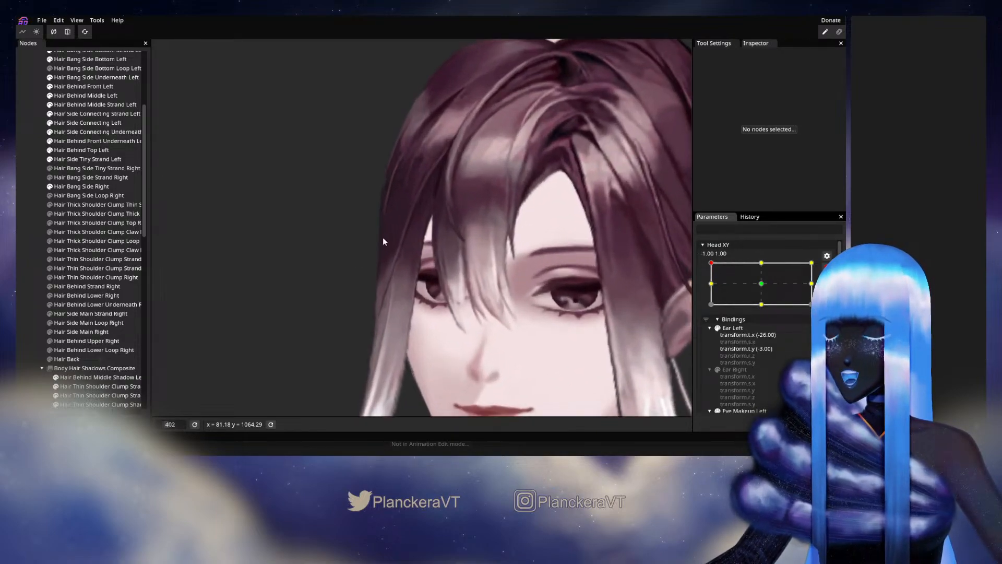
pyautogui.scroll(3, 429, 300)
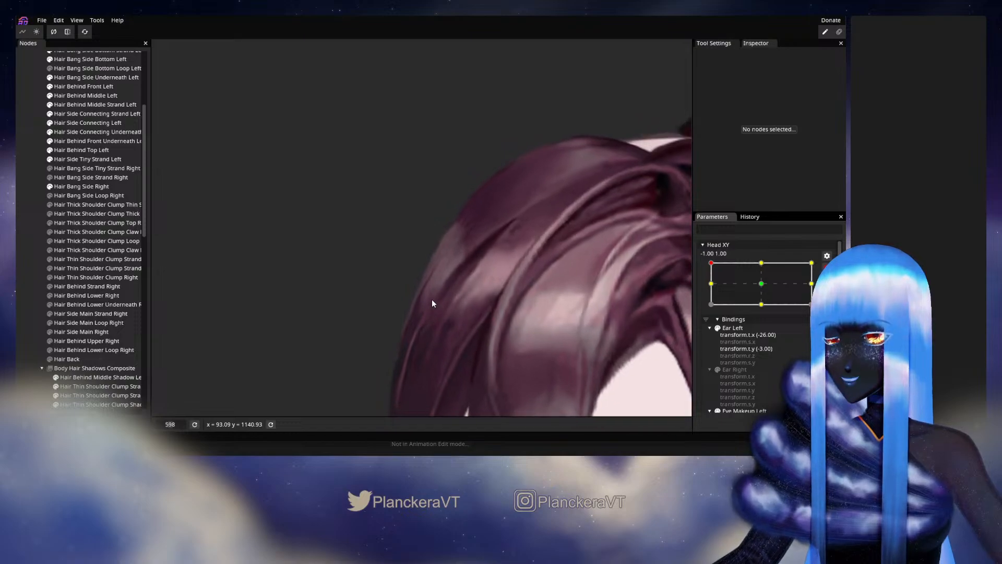
pyautogui.click(81, 186)
pyautogui.scroll(3, 444, 292)
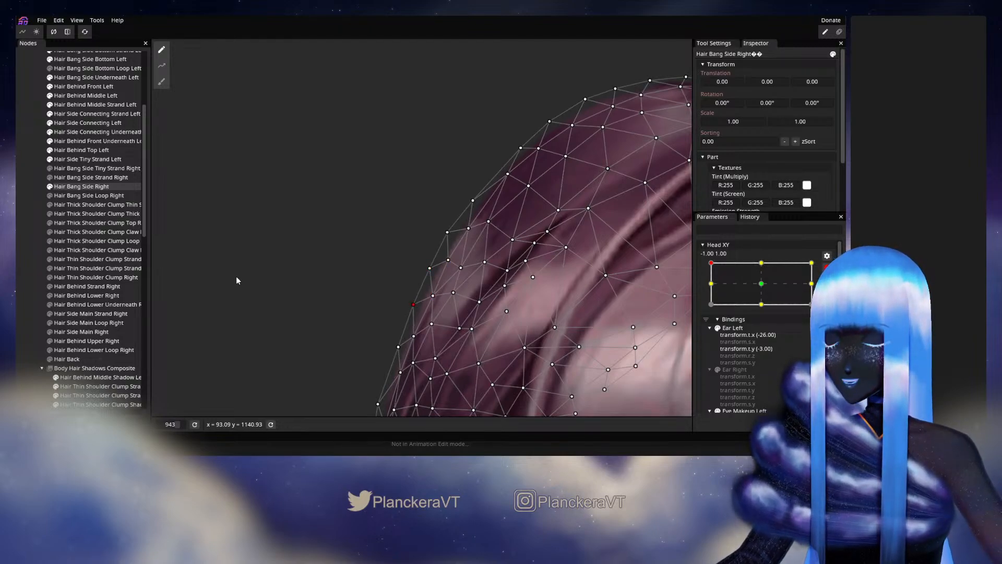
pyautogui.click(524, 300)
# Step: Leave keypoint editing and sweep Head XY between -1.00, 1.00 and the center to examine how the side bang moves
pyautogui.scroll(-5, 520, 315)
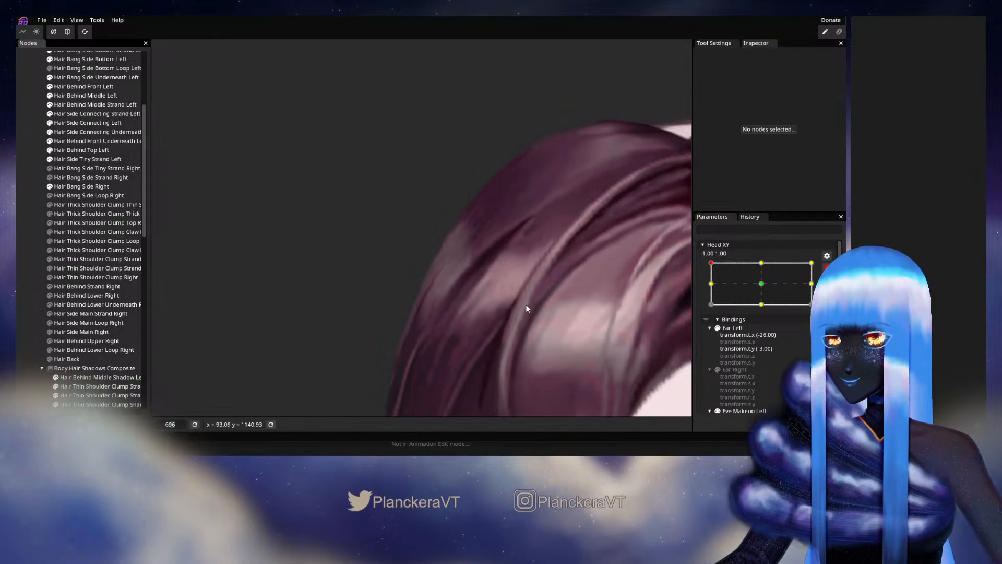
pyautogui.scroll(-6, 527, 310)
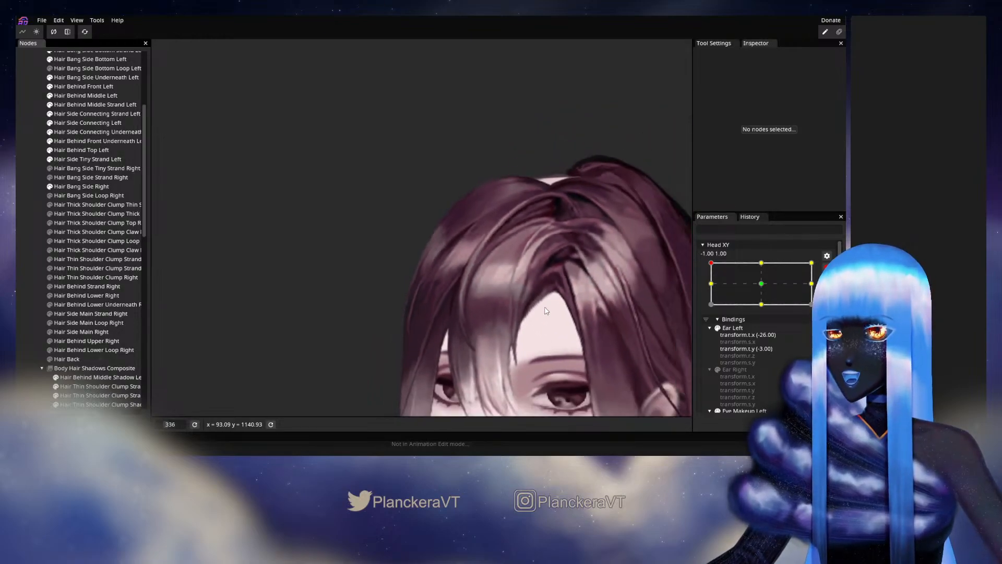
pyautogui.scroll(-2, 540, 321)
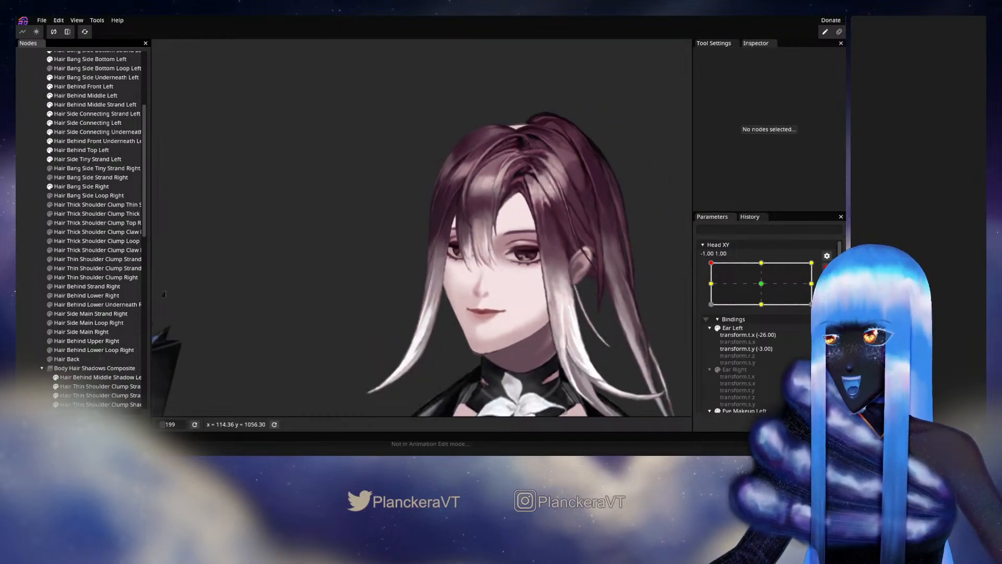
pyautogui.click(826, 267)
pyautogui.moveTo(713, 293)
pyautogui.mouseDown()
pyautogui.moveTo(710, 310)
pyautogui.moveTo(706, 287)
pyautogui.mouseUp()
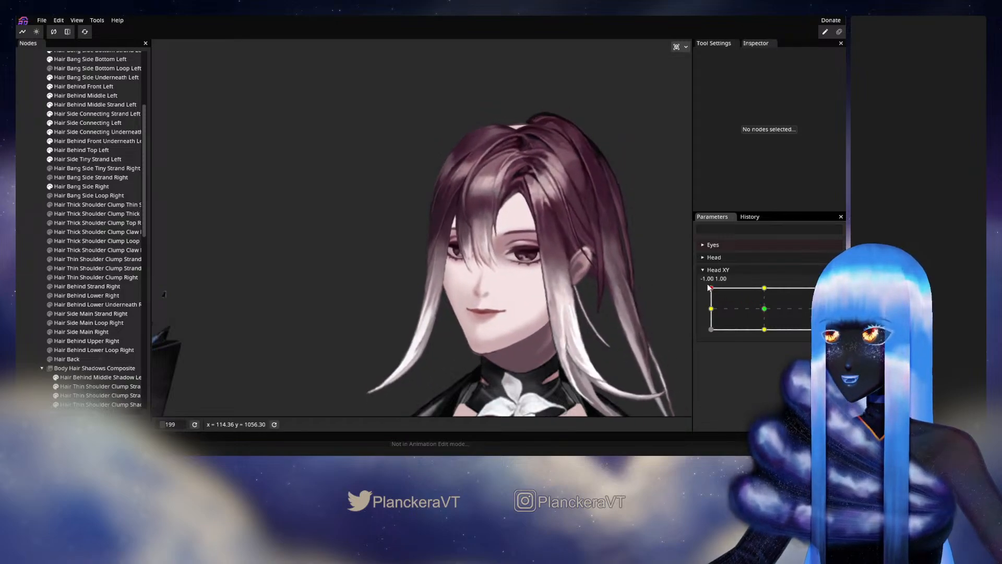
pyautogui.moveTo(730, 299); pyautogui.dragTo(711, 287)
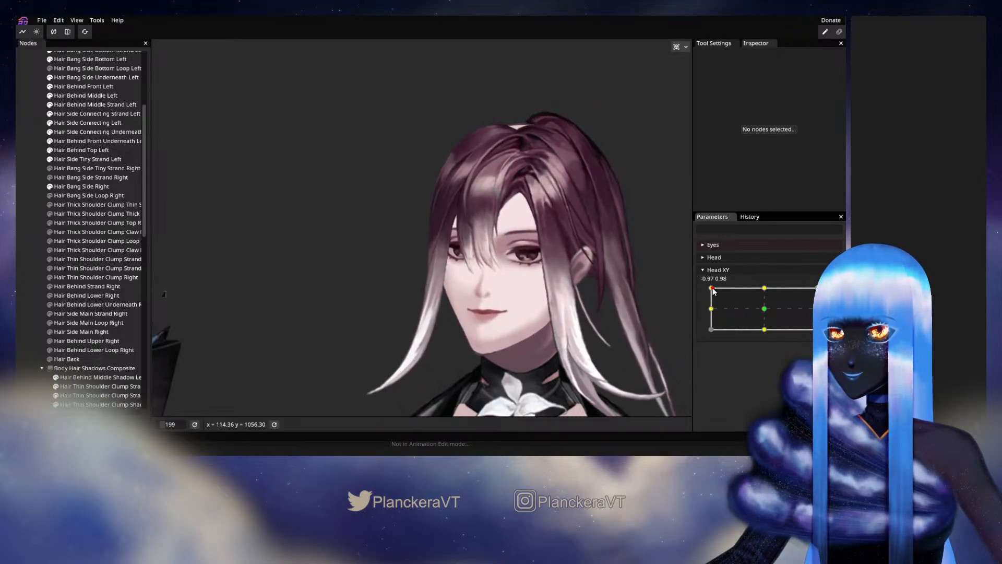
# Step: Resume editing the Head XY keypoint -1.00, 1.00 and adjust the interior vertices of the upper Hair Bang Side Right mesh
pyautogui.click(827, 294)
pyautogui.scroll(3, 514, 170)
pyautogui.moveTo(514, 165); pyautogui.dragTo(472, 283)
pyautogui.scroll(2, 473, 280)
pyautogui.scroll(3, 449, 283)
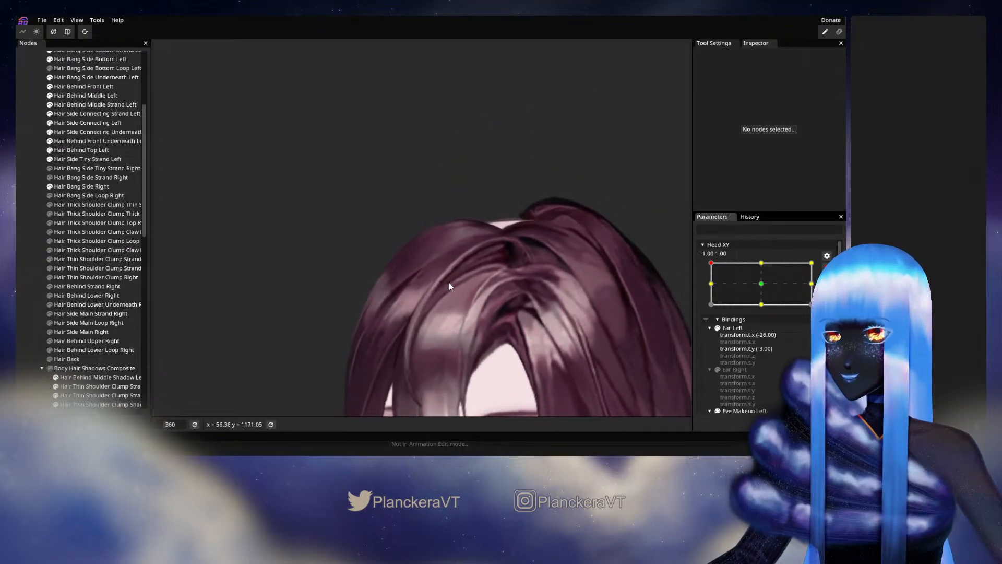
pyautogui.click(467, 263)
pyautogui.scroll(3, 468, 264)
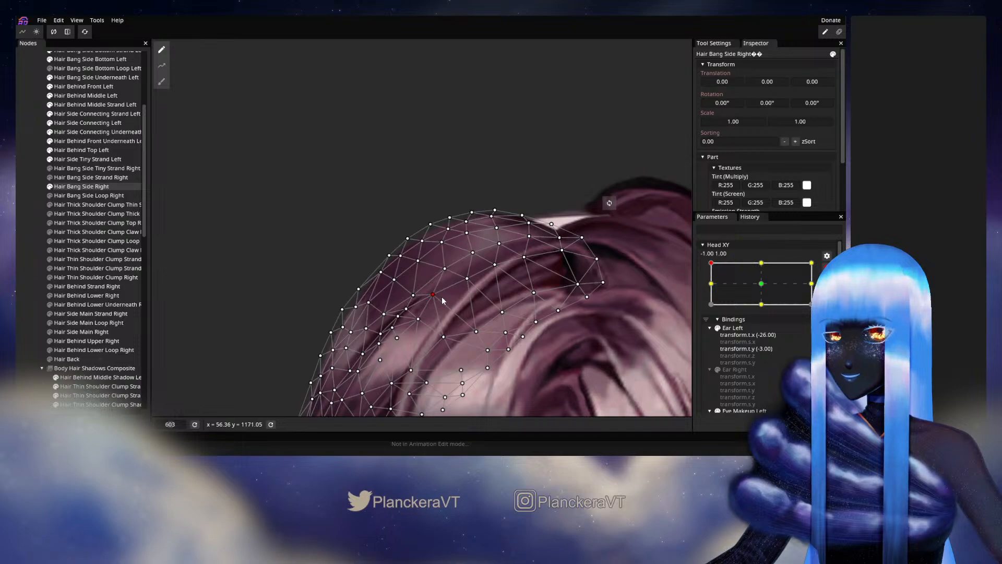
pyautogui.click(29, 273)
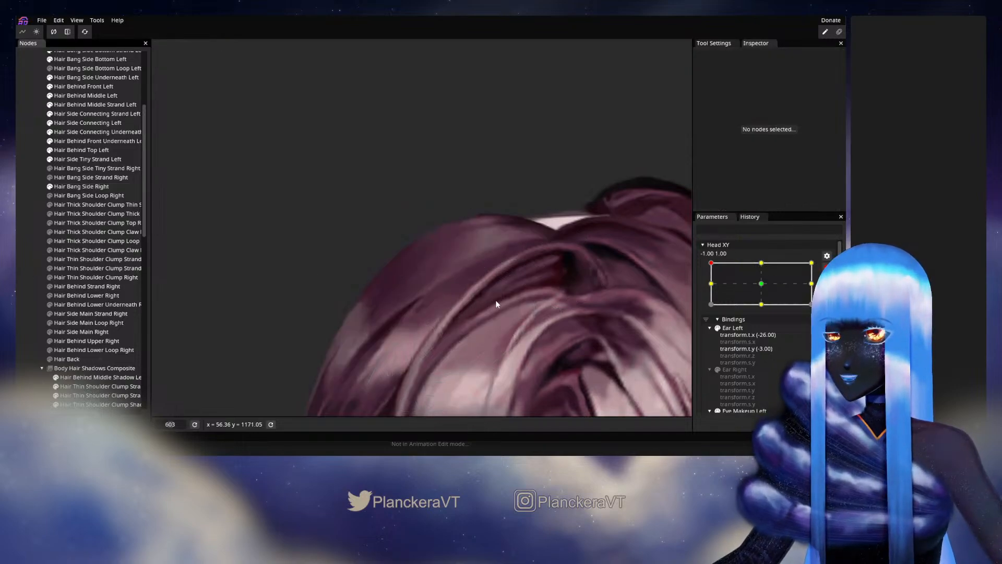
# Step: Leave keypoint editing and sweep Head XY from -1.00, 1.00 toward the center and back to examine the full head turn
pyautogui.scroll(-4, 498, 301)
pyautogui.scroll(-4, 506, 338)
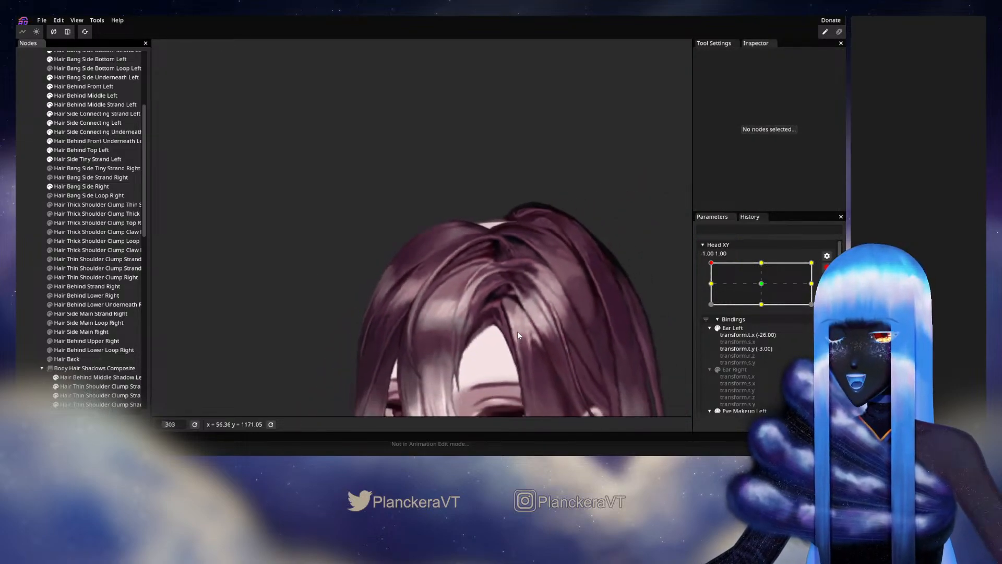
pyautogui.moveTo(513, 338); pyautogui.dragTo(552, 264)
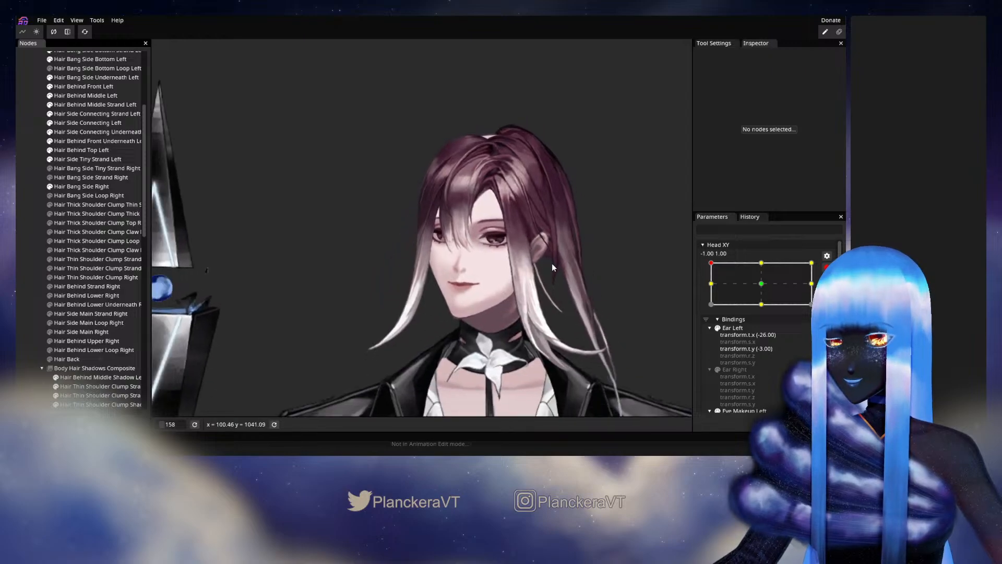
pyautogui.click(827, 267)
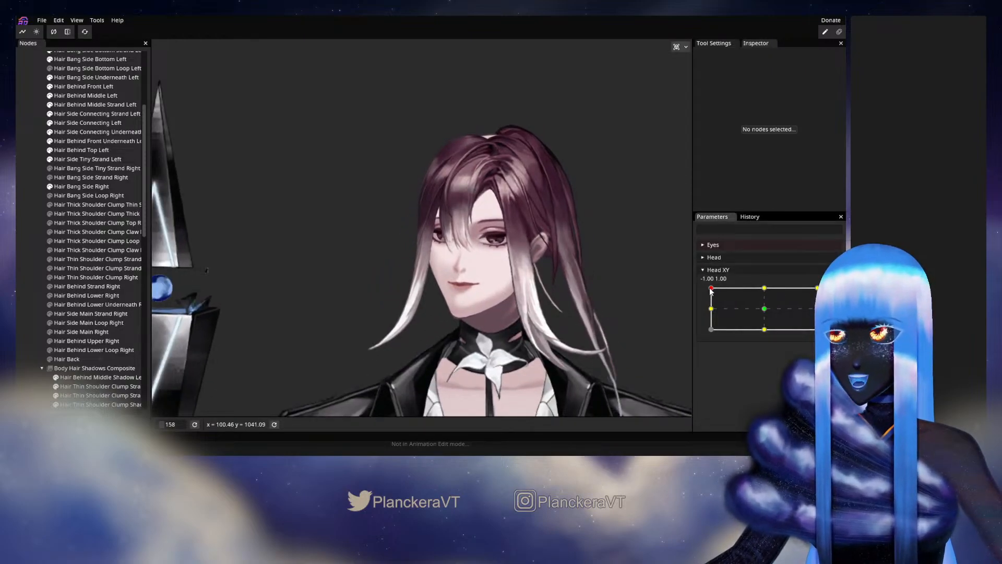
pyautogui.moveTo(711, 288); pyautogui.dragTo(759, 310)
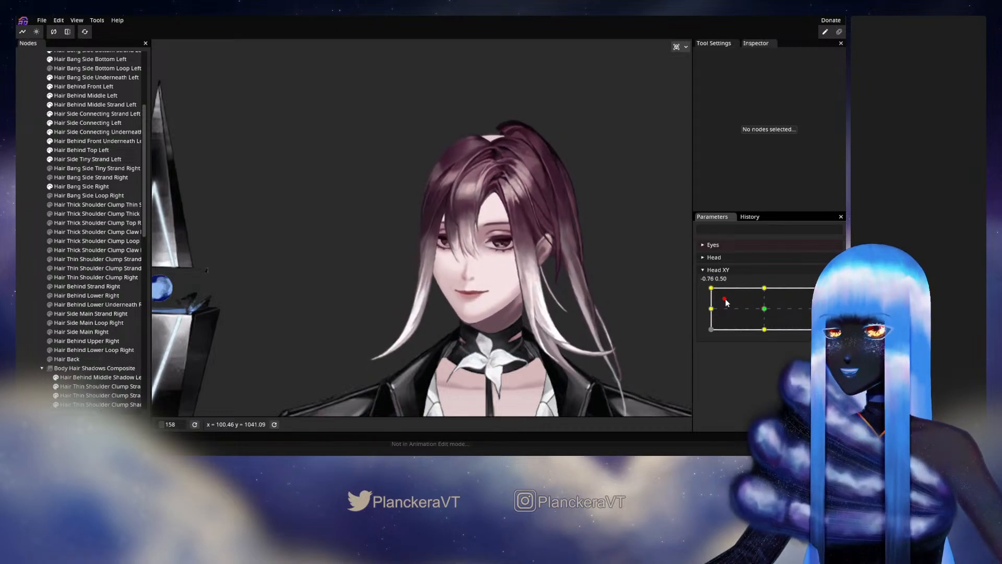
pyautogui.moveTo(729, 298)
pyautogui.mouseDown()
pyautogui.moveTo(708, 292)
pyautogui.moveTo(755, 303)
pyautogui.moveTo(711, 290)
pyautogui.mouseUp()
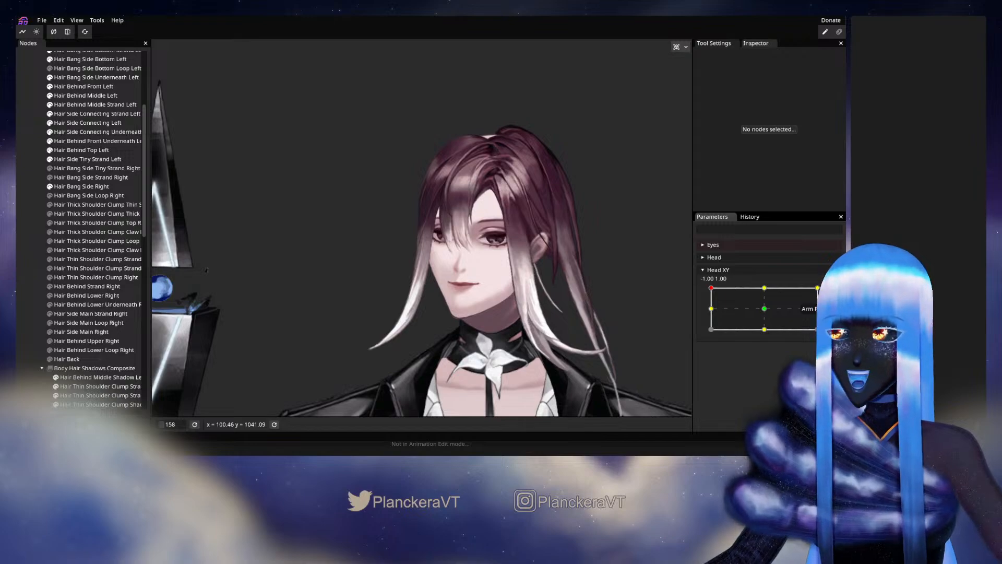
# Step: Resume editing the Head XY keypoint -1.00, 1.00 and set the Circle Brush size to 30 for deforming the Hair Bang Front mesh
pyautogui.click(832, 294)
pyautogui.scroll(4, 522, 265)
pyautogui.moveTo(498, 241); pyautogui.dragTo(445, 320)
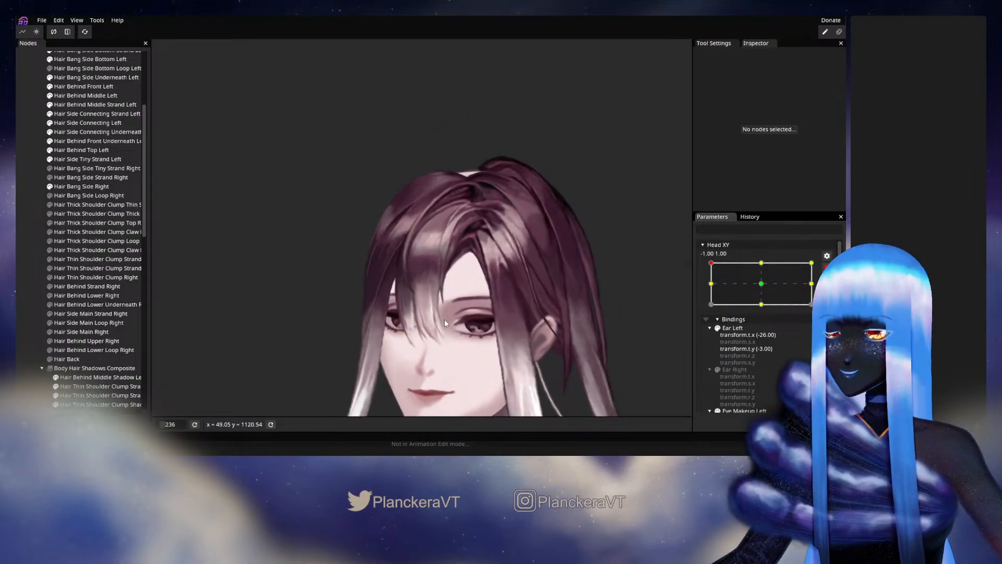
pyautogui.scroll(3, 445, 322)
pyautogui.scroll(3, 94, 176)
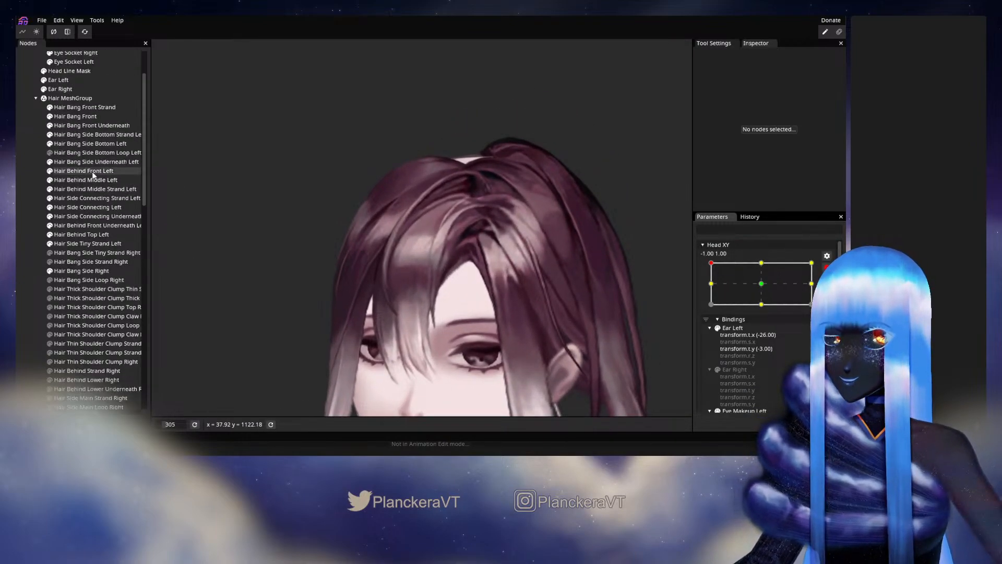
pyautogui.click(78, 116)
pyautogui.scroll(3, 318, 236)
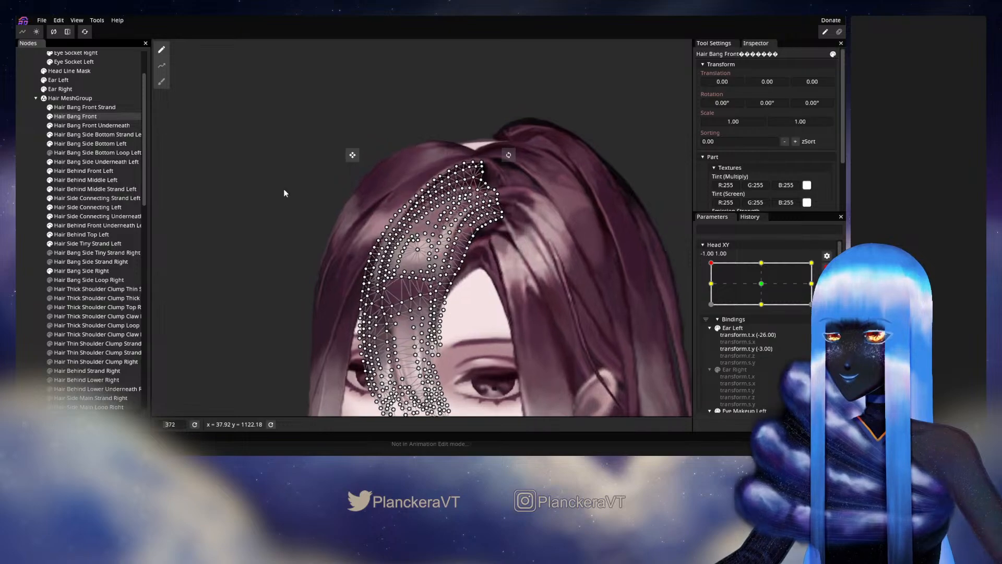
pyautogui.click(165, 87)
pyautogui.scroll(2, 604, 274)
pyautogui.moveTo(605, 274); pyautogui.dragTo(412, 257)
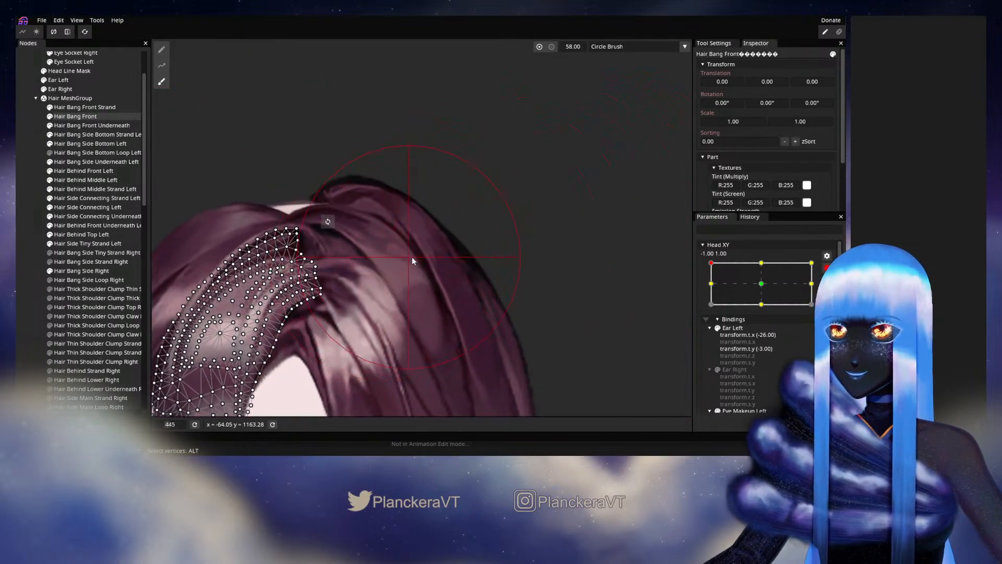
pyautogui.moveTo(570, 50); pyautogui.dragTo(566, 49)
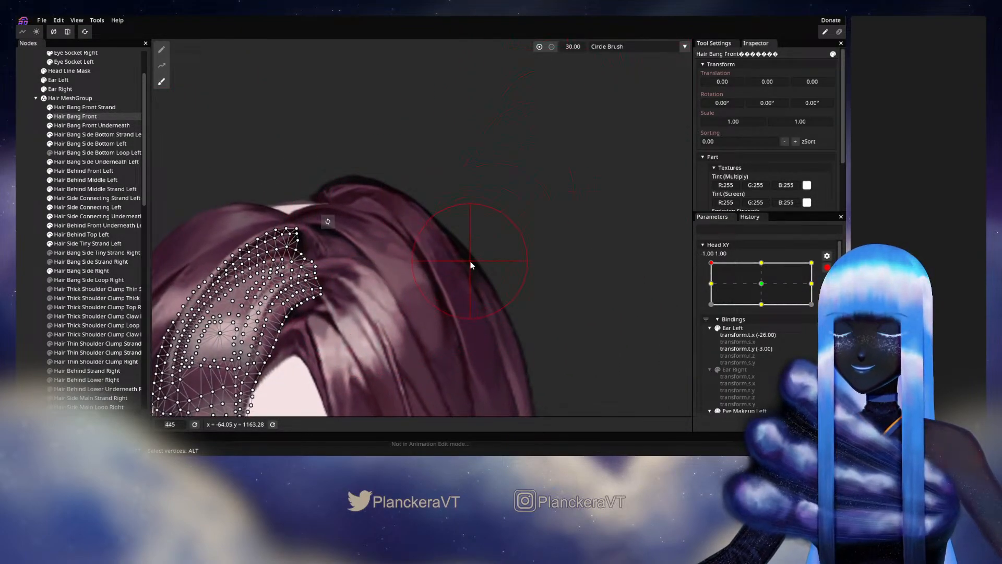
pyautogui.scroll(2, 470, 264)
pyautogui.moveTo(386, 389)
pyautogui.mouseDown()
pyautogui.moveTo(602, 287)
pyautogui.moveTo(540, 313)
pyautogui.mouseUp()
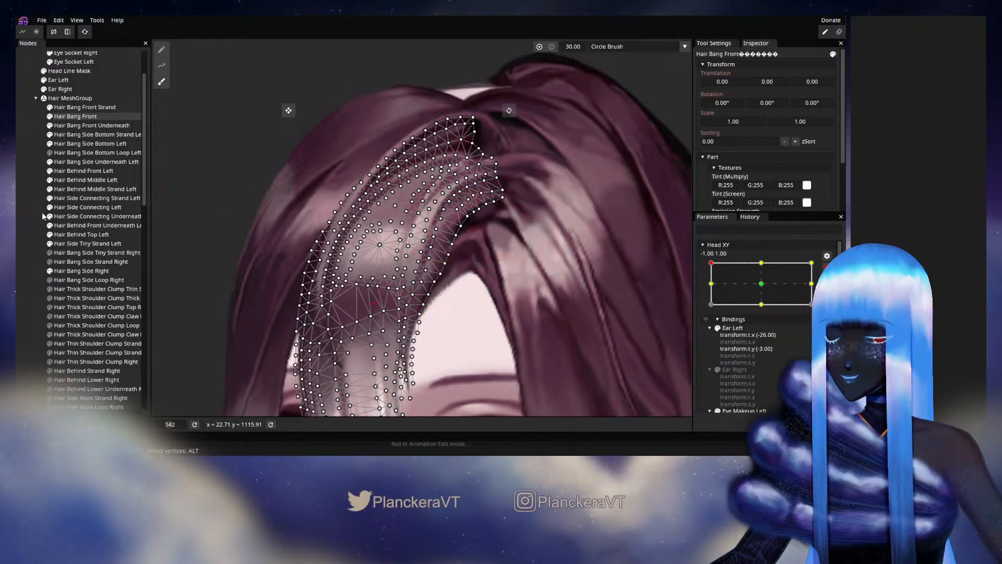
# Step: Deselect the front bang, leave keypoint editing and sweep Head XY between -1.00, 1.00 and the center to examine the head turn
pyautogui.click(28, 220)
pyautogui.scroll(-3, 464, 289)
pyautogui.scroll(-5, 485, 296)
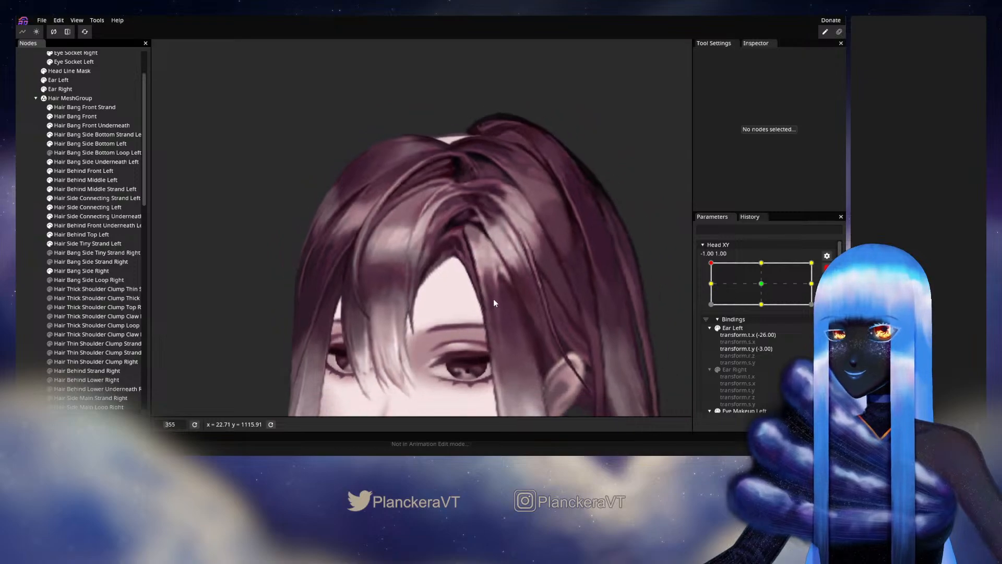
pyautogui.scroll(-1, 601, 292)
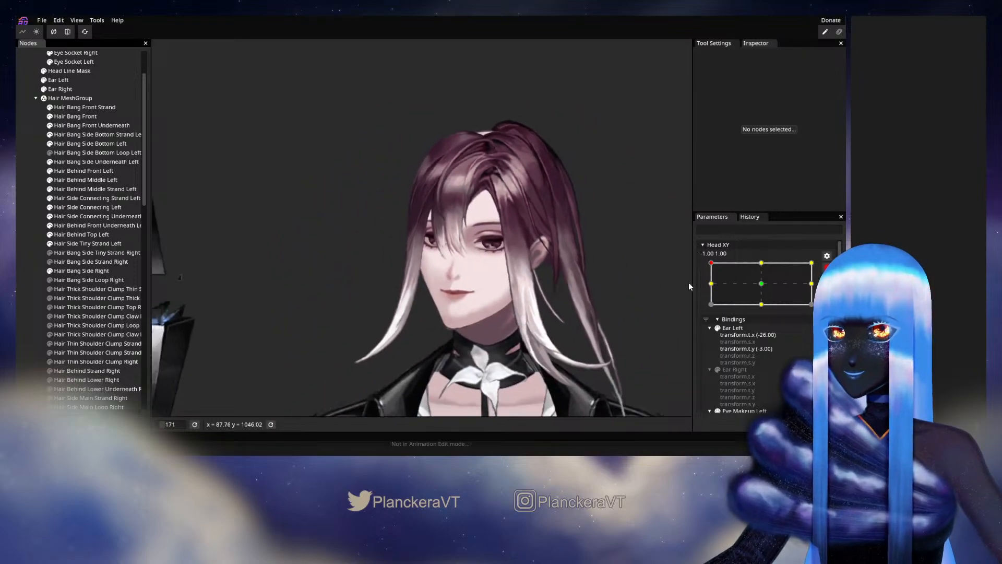
pyautogui.click(825, 269)
pyautogui.moveTo(711, 291); pyautogui.dragTo(748, 307)
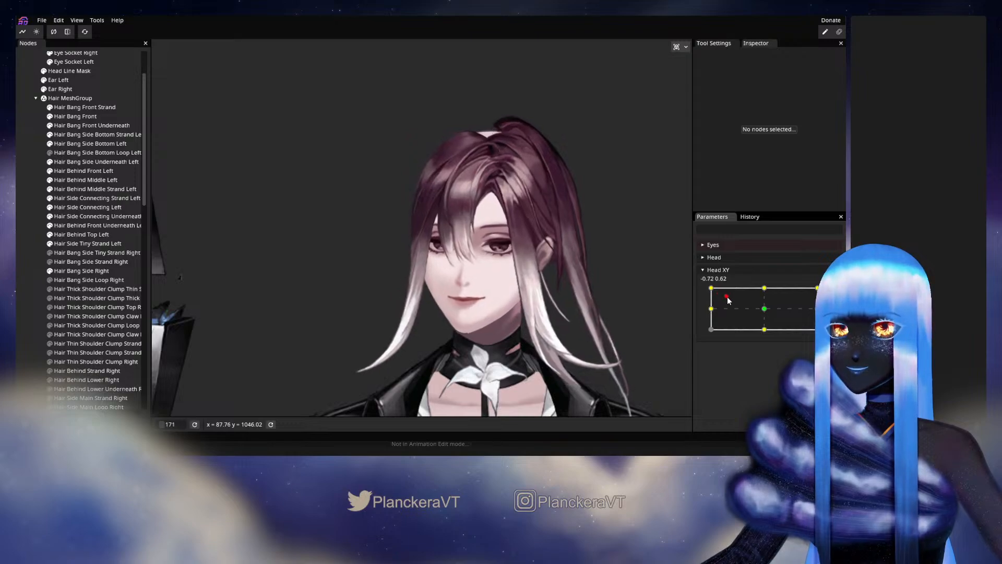
pyautogui.moveTo(750, 311)
pyautogui.mouseDown()
pyautogui.moveTo(762, 313)
pyautogui.moveTo(718, 302)
pyautogui.moveTo(707, 313)
pyautogui.moveTo(707, 289)
pyautogui.moveTo(764, 284)
pyautogui.moveTo(714, 288)
pyautogui.moveTo(768, 315)
pyautogui.moveTo(722, 287)
pyautogui.moveTo(765, 290)
pyautogui.moveTo(767, 309)
pyautogui.moveTo(713, 293)
pyautogui.moveTo(764, 305)
pyautogui.mouseUp()
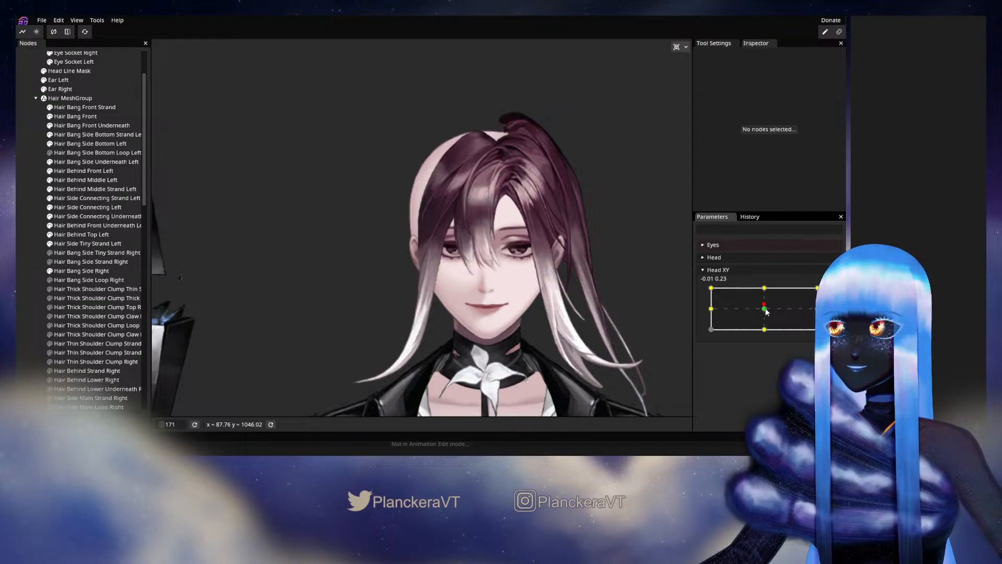
pyautogui.moveTo(766, 309); pyautogui.dragTo(705, 288)
# Step: Reshape the root vertices of Hair Behind Front Left near the crown with the Circle Brush at the Head XY keypoint -1.00, 1.00
pyautogui.click(832, 292)
pyautogui.scroll(2, 504, 186)
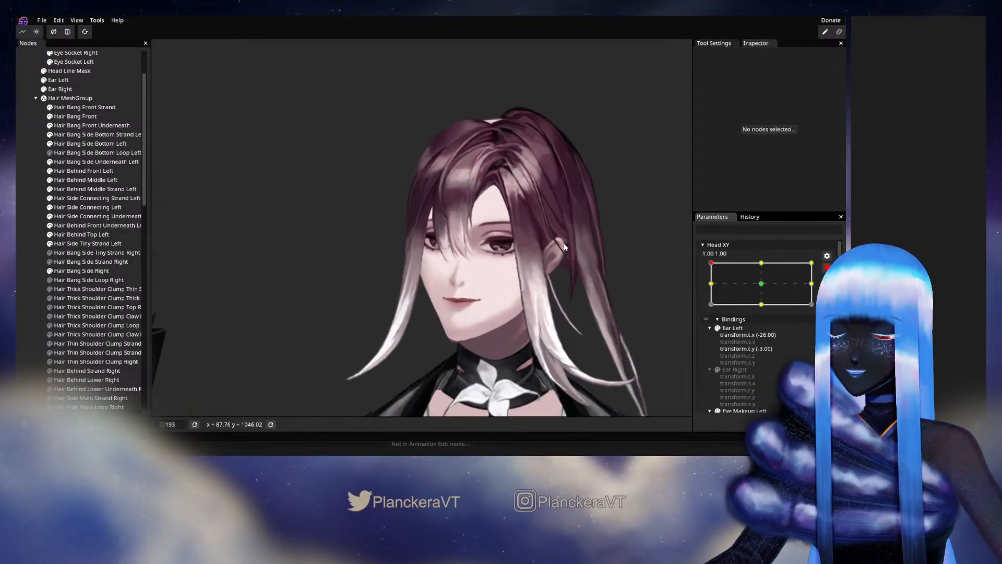
pyautogui.moveTo(504, 186); pyautogui.dragTo(479, 290)
pyautogui.scroll(4, 479, 290)
pyautogui.scroll(2, 484, 291)
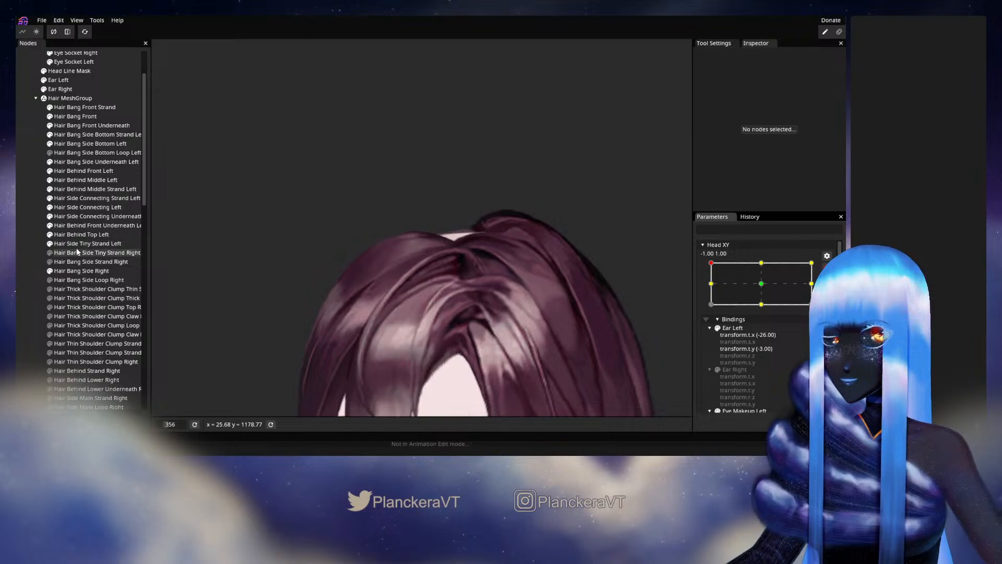
pyautogui.scroll(3, 303, 222)
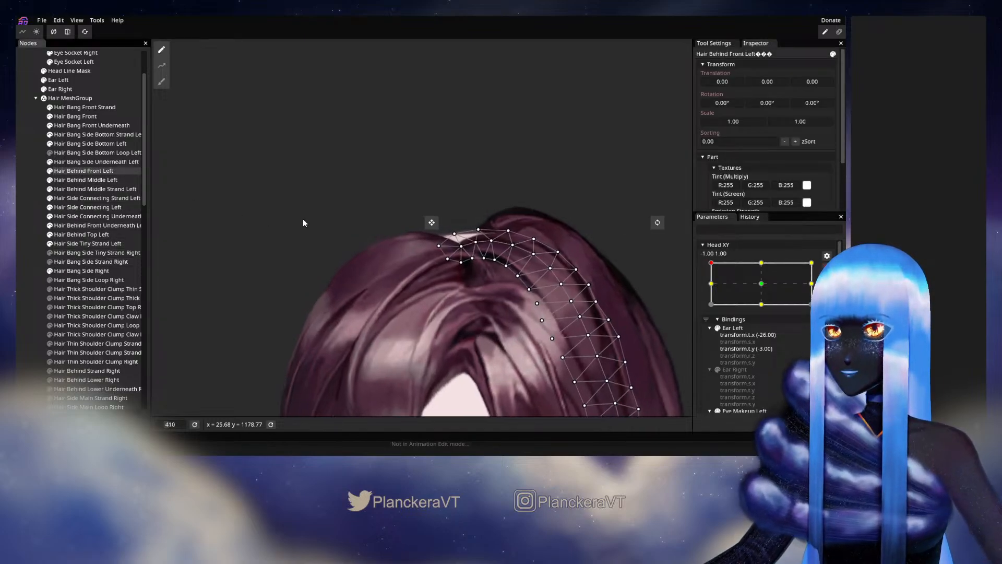
pyautogui.click(161, 81)
pyautogui.scroll(1, 298, 223)
pyautogui.moveTo(343, 240); pyautogui.dragTo(293, 234)
pyautogui.moveTo(366, 274); pyautogui.dragTo(352, 267)
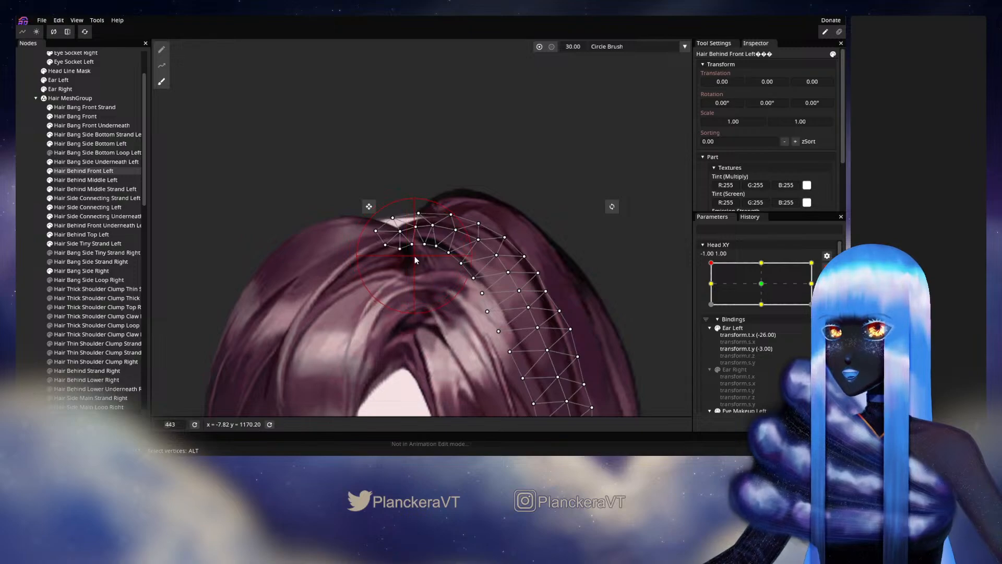
pyautogui.moveTo(414, 256); pyautogui.dragTo(412, 260)
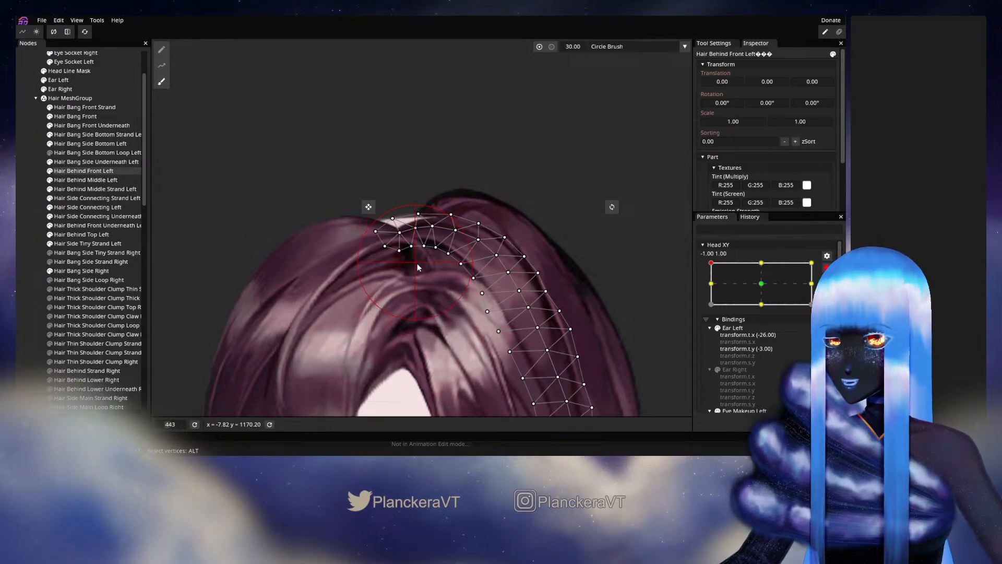
# Step: Deselect the mesh, leave keypoint editing and move Head XY from -1.00, 1.00 to 0.00, 1.00 to examine the crown hair
pyautogui.click(39, 250)
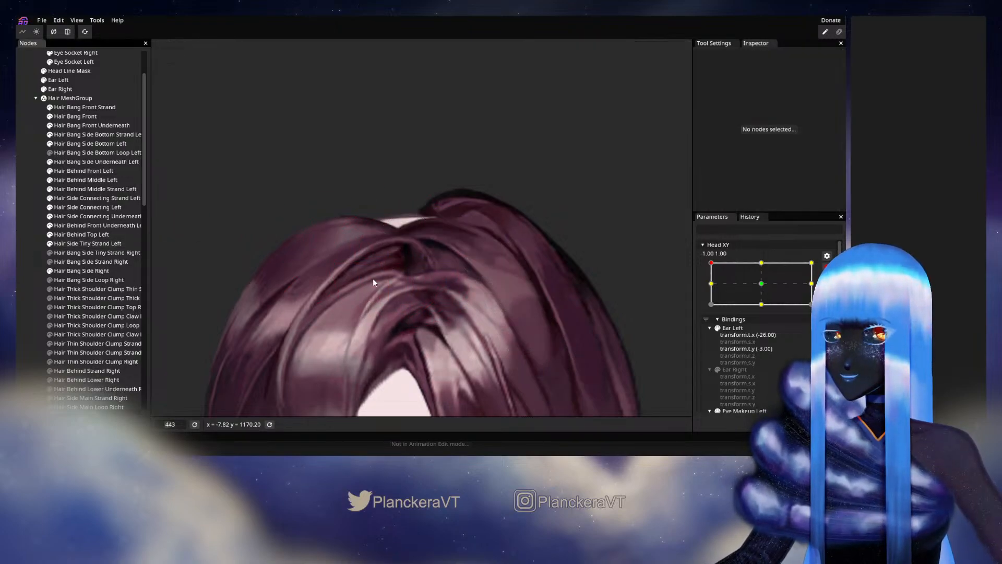
pyautogui.scroll(-3, 487, 272)
pyautogui.moveTo(495, 280); pyautogui.dragTo(558, 255)
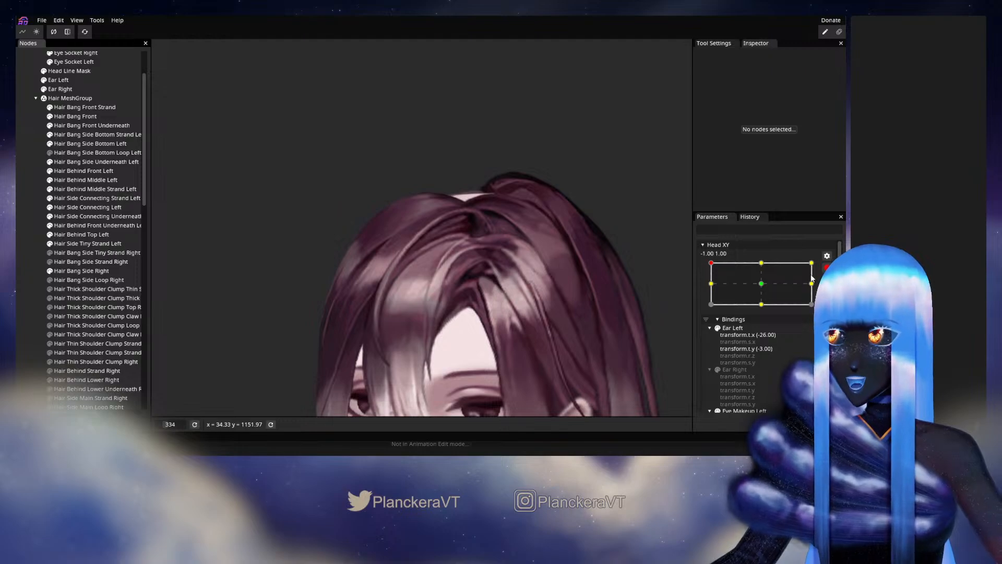
pyautogui.click(827, 268)
pyautogui.moveTo(712, 288)
pyautogui.mouseDown()
pyautogui.moveTo(763, 290)
pyautogui.moveTo(712, 288)
pyautogui.moveTo(710, 312)
pyautogui.moveTo(720, 289)
pyautogui.moveTo(764, 288)
pyautogui.moveTo(713, 288)
pyautogui.mouseUp()
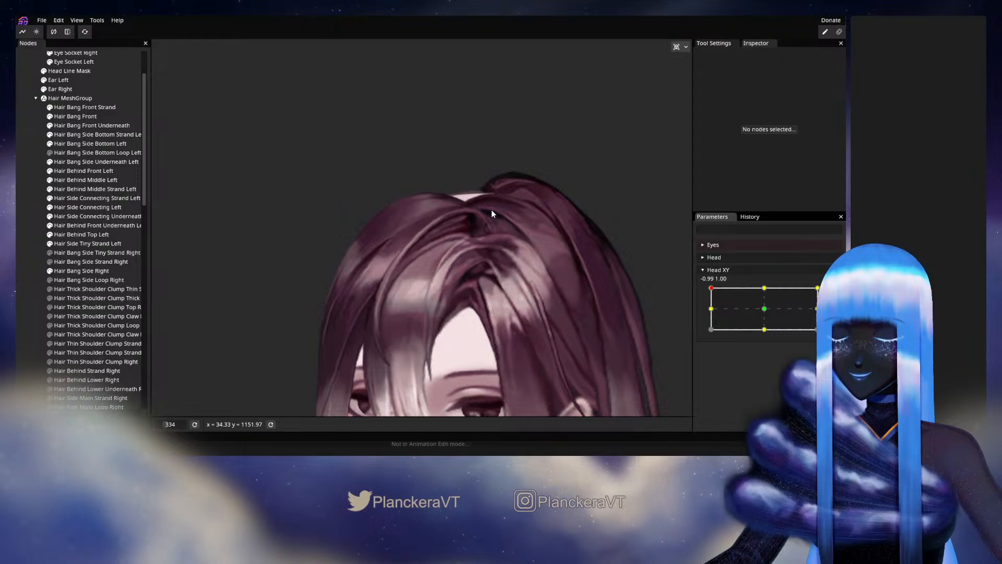
pyautogui.moveTo(712, 289); pyautogui.dragTo(766, 289)
# Step: Open the Head XY keypoint 0.00, 1.00 for editing and inspect how the Hair Behind Front Left mesh sits at the crown
pyautogui.click(832, 293)
pyautogui.scroll(5, 444, 259)
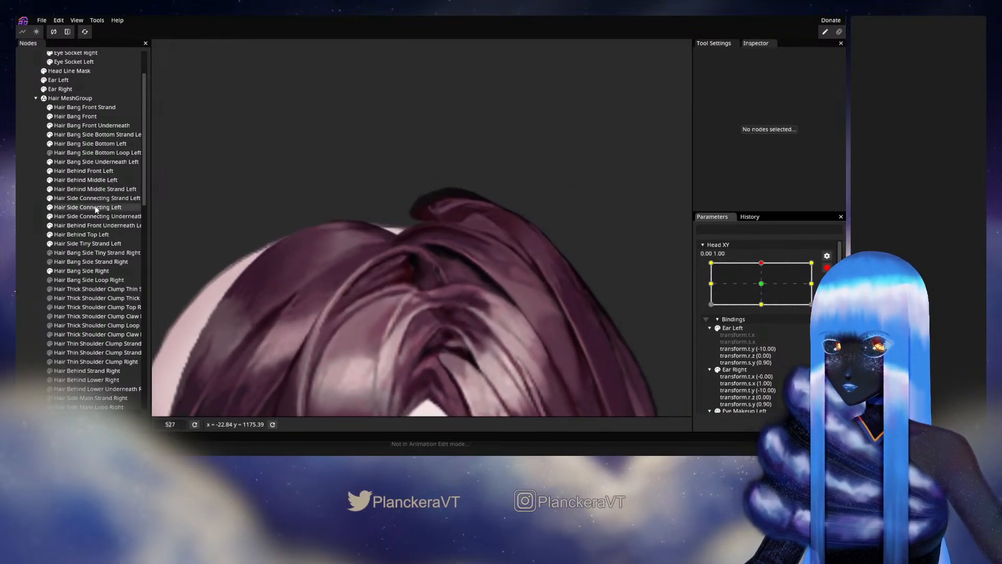
pyautogui.click(68, 171)
pyautogui.scroll(2, 448, 261)
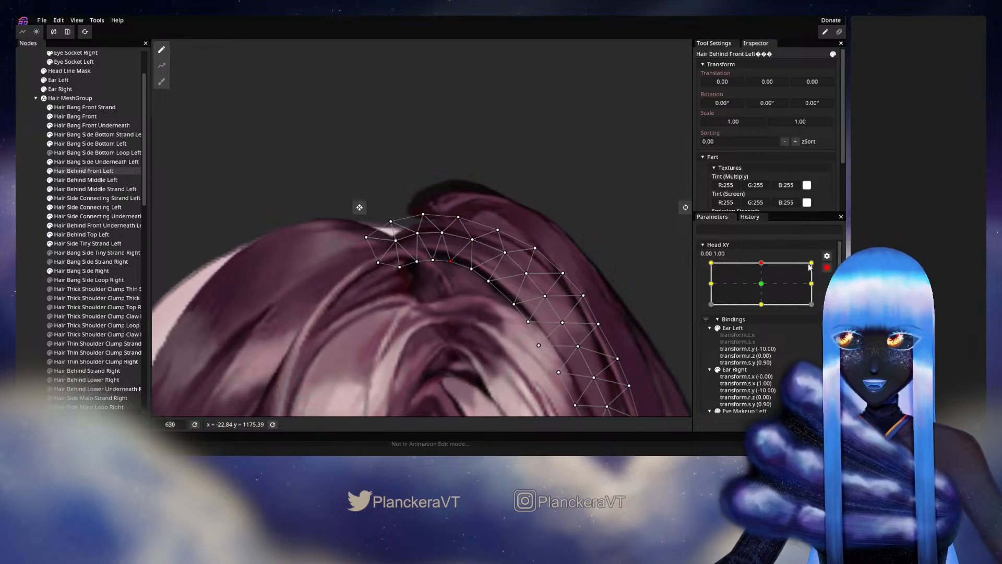
pyautogui.click(19, 233)
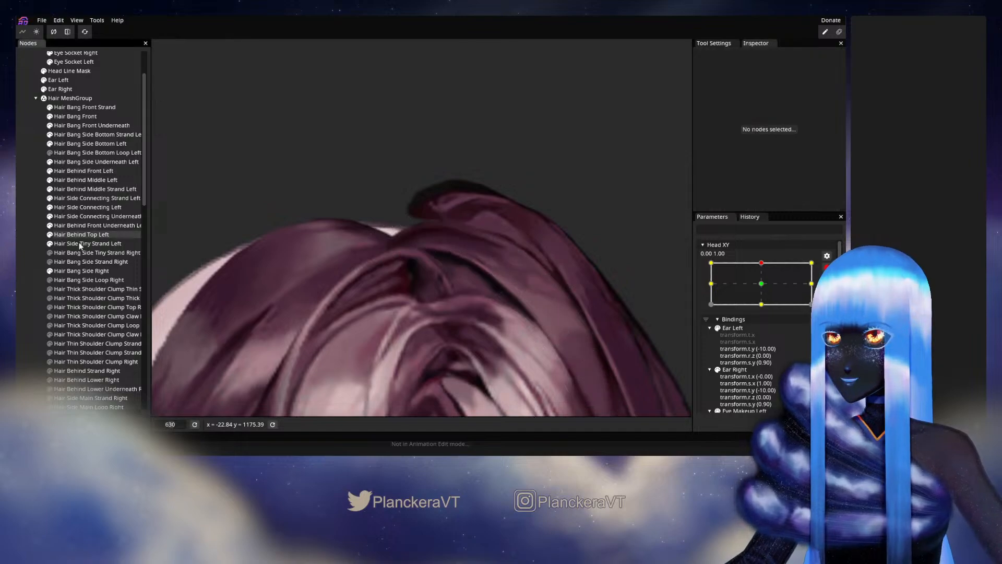
pyautogui.scroll(-3, 460, 312)
pyautogui.moveTo(489, 312); pyautogui.dragTo(503, 303)
pyautogui.scroll(-2, 503, 307)
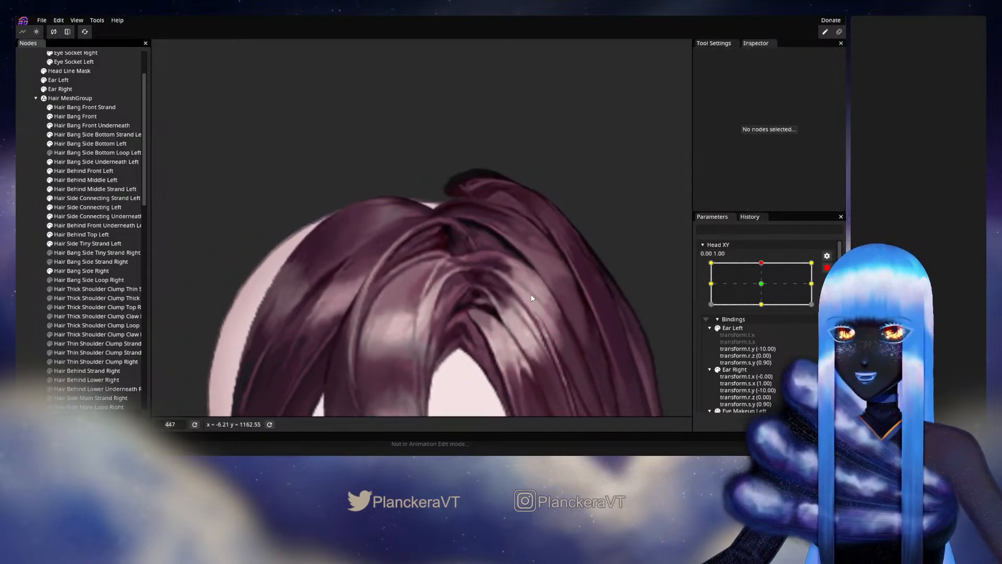
# Step: Return Head XY to the keypoint -1.00, 1.00 and brush the root vertices of Hair Behind Front Left inward at the parting
pyautogui.click(828, 269)
pyautogui.moveTo(763, 288); pyautogui.dragTo(715, 289)
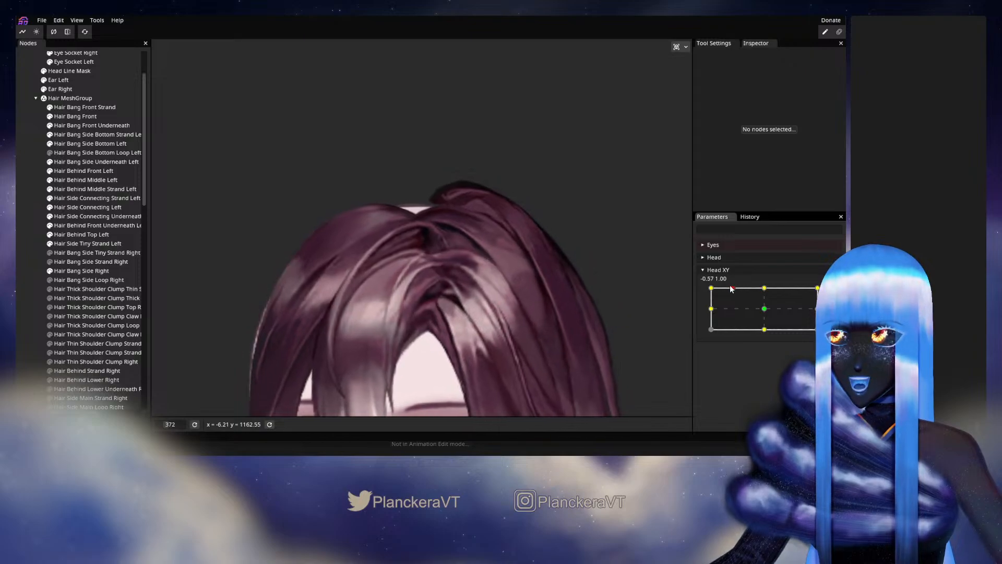
pyautogui.click(833, 292)
pyautogui.moveTo(365, 260); pyautogui.dragTo(368, 303)
pyautogui.scroll(3, 369, 301)
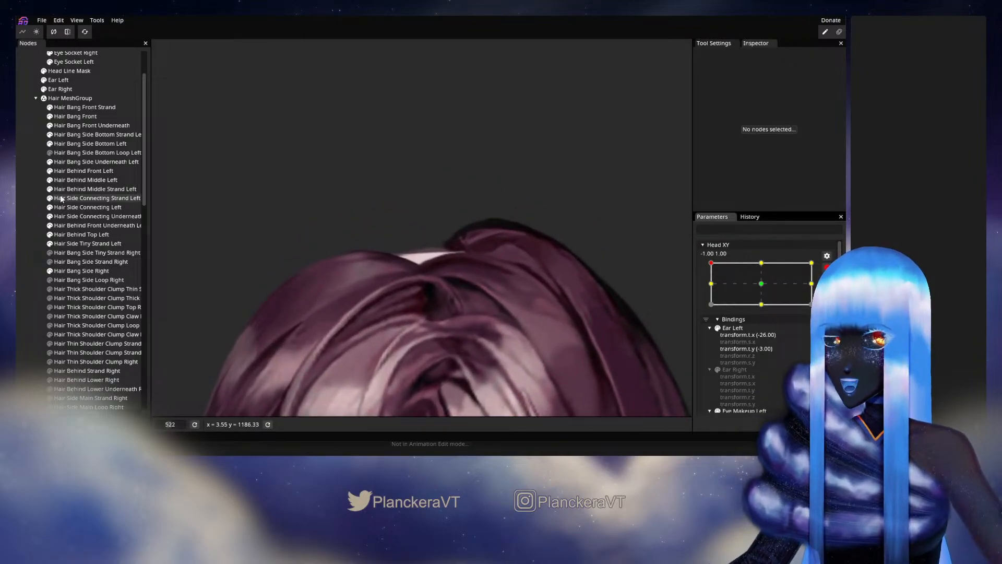
pyautogui.click(67, 174)
pyautogui.scroll(2, 312, 277)
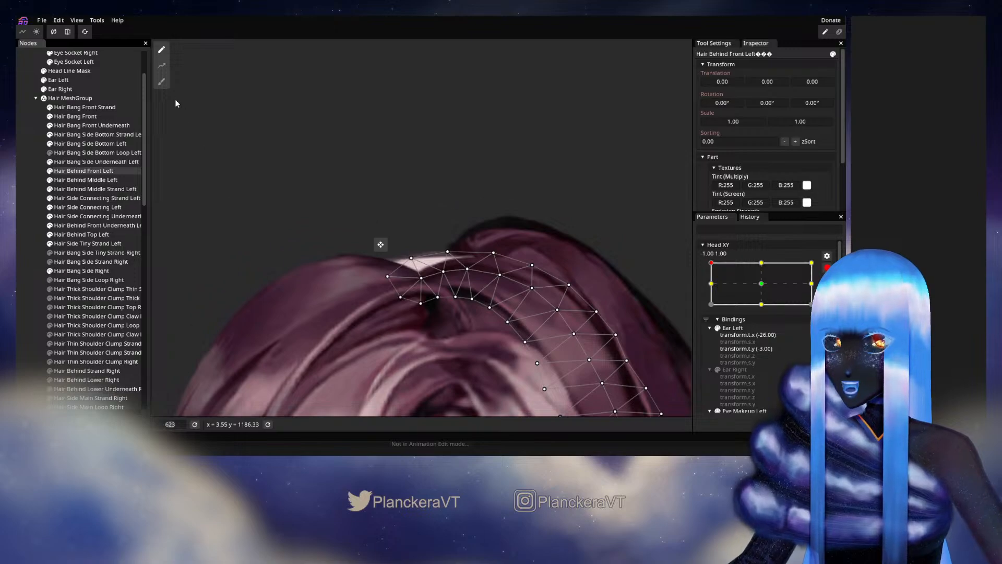
pyautogui.click(162, 82)
pyautogui.moveTo(376, 297); pyautogui.dragTo(383, 295)
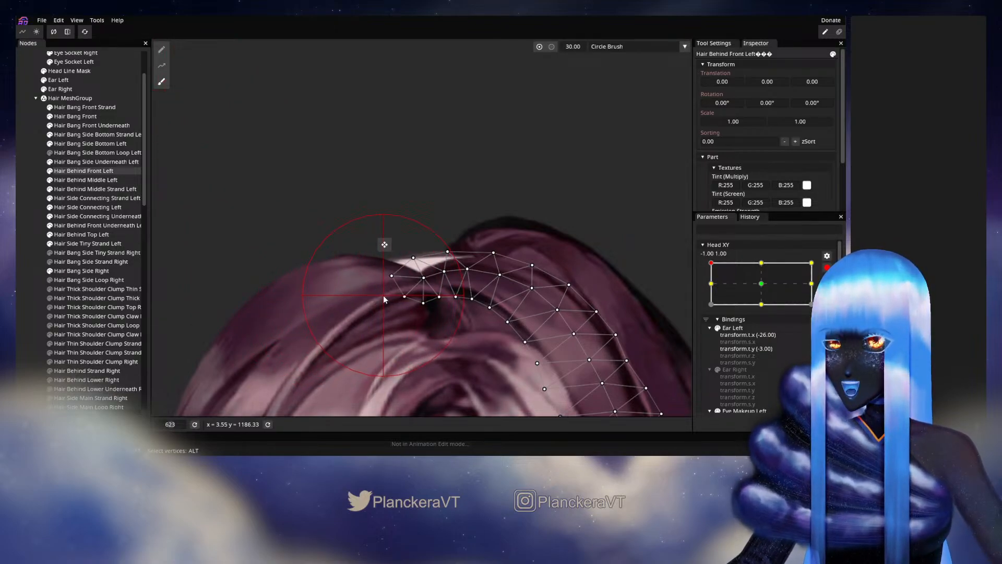
# Step: Deselect the mesh, leave keypoint editing and sweep Head XY from -1.00, 1.00 toward the center and back to check the crown hair
pyautogui.click(30, 186)
pyautogui.scroll(-2, 498, 328)
pyautogui.scroll(-4, 499, 326)
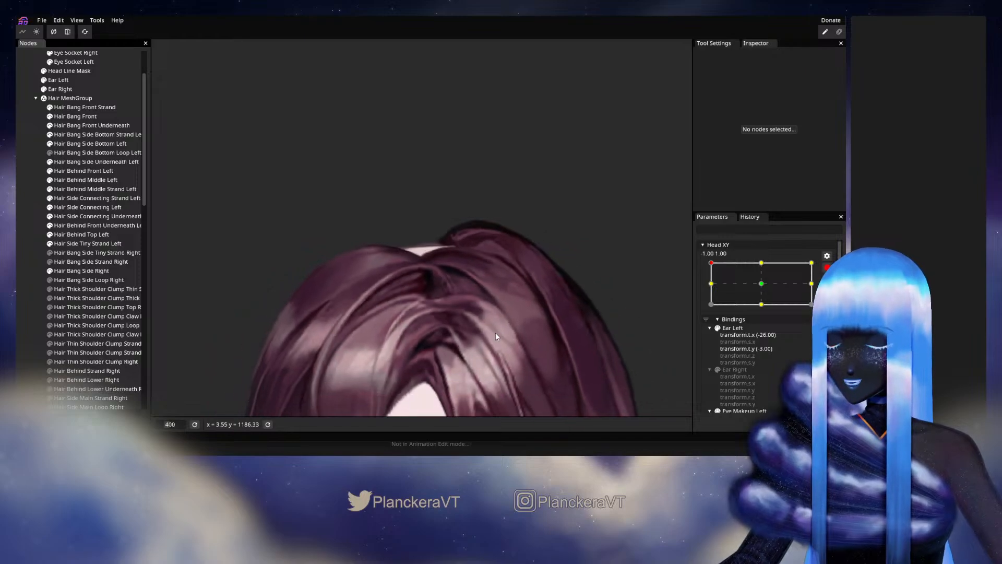
pyautogui.scroll(-2, 502, 318)
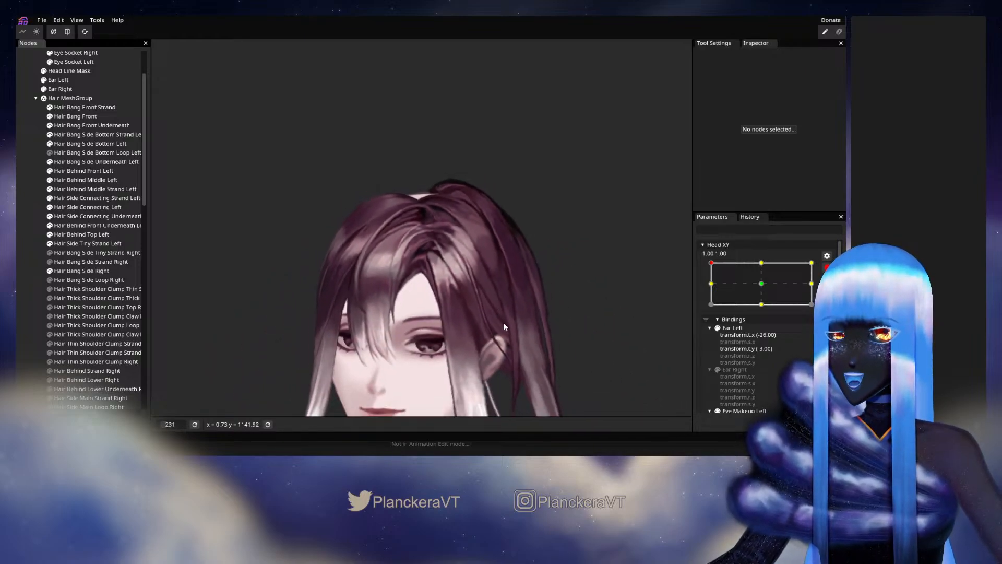
pyautogui.moveTo(545, 286); pyautogui.dragTo(561, 296)
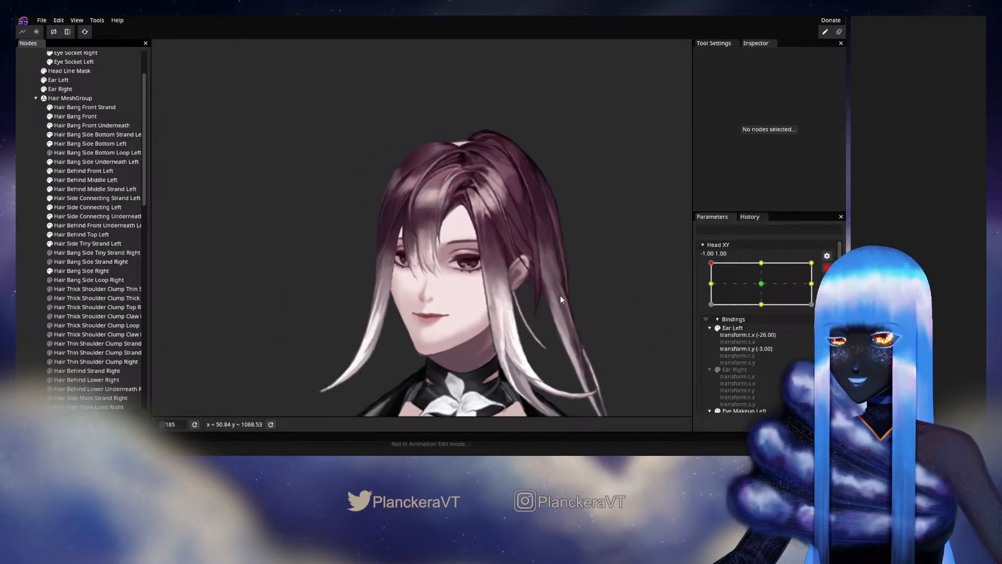
pyautogui.click(827, 268)
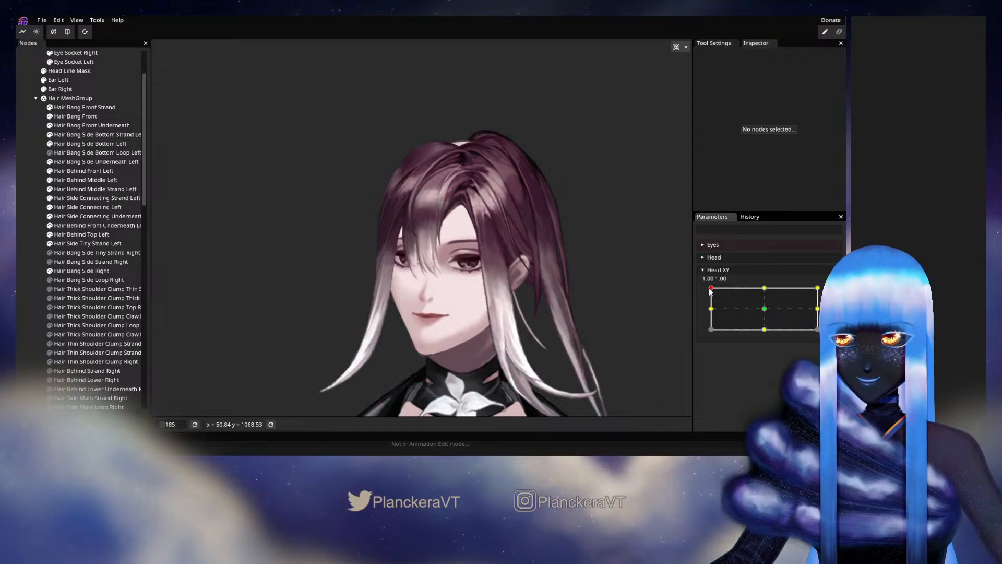
pyautogui.moveTo(710, 291); pyautogui.dragTo(744, 303)
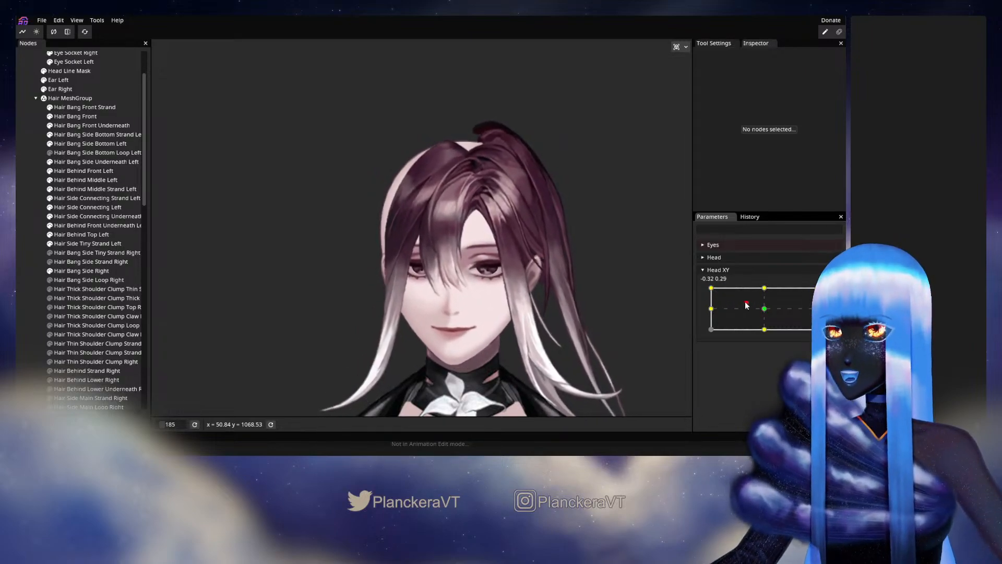
pyautogui.moveTo(747, 306); pyautogui.dragTo(702, 288)
# Step: Brush the Hair Behind Front Underneath Left mesh at the parting on Head XY keypoint -1.00, 1.00, using the size-30 Circle Brush
pyautogui.scroll(5, 343, 224)
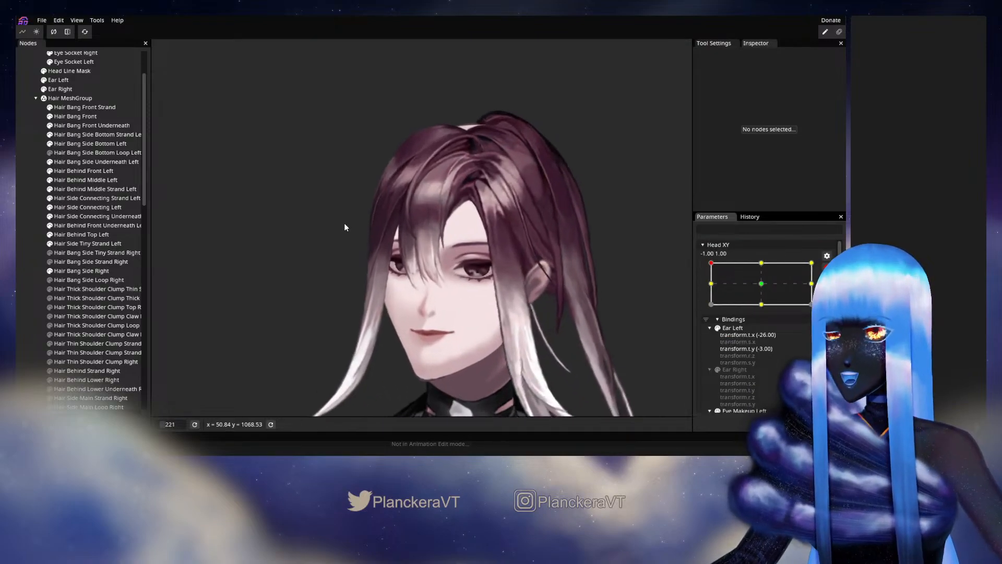
pyautogui.scroll(3, 407, 295)
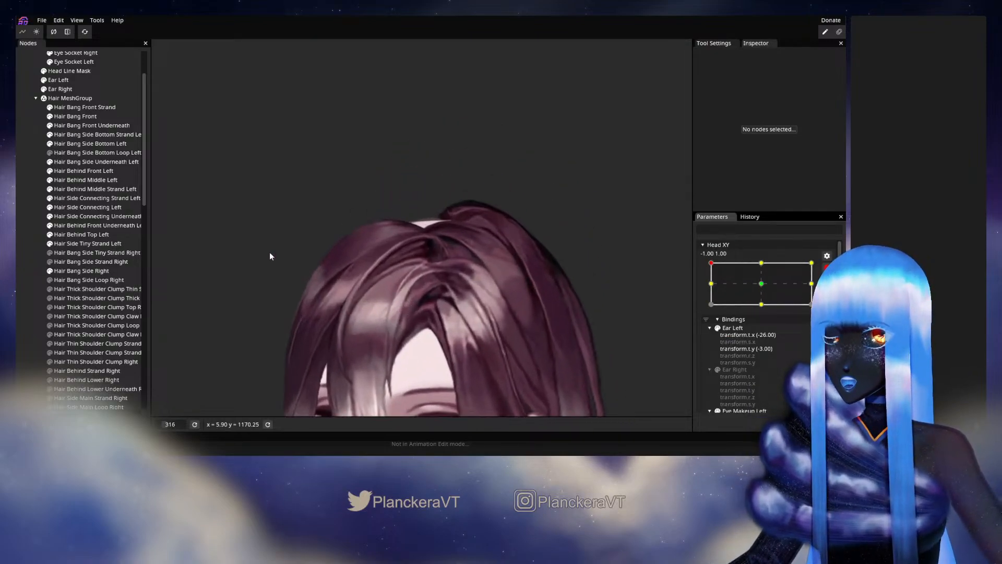
pyautogui.click(82, 225)
pyautogui.scroll(4, 303, 278)
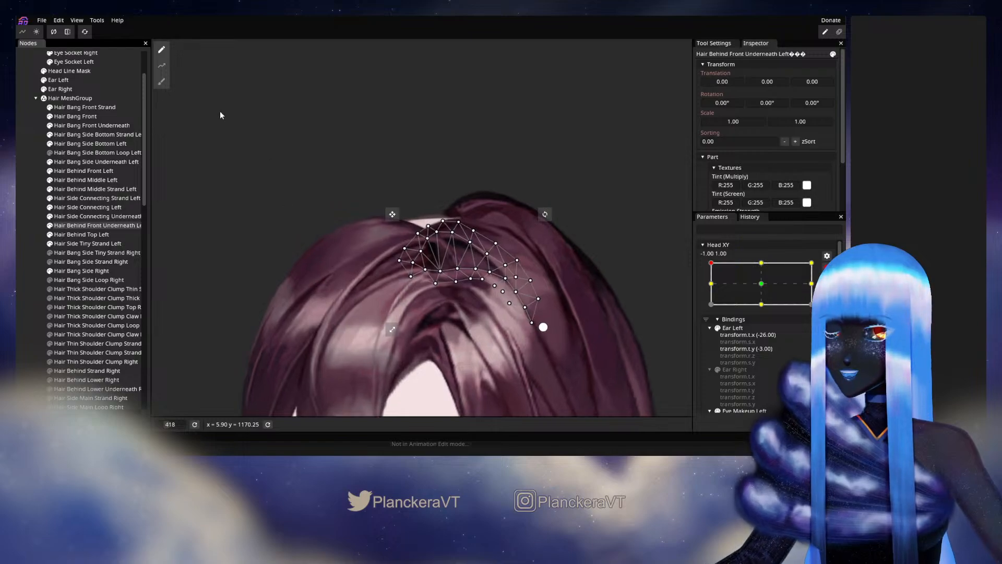
pyautogui.click(162, 82)
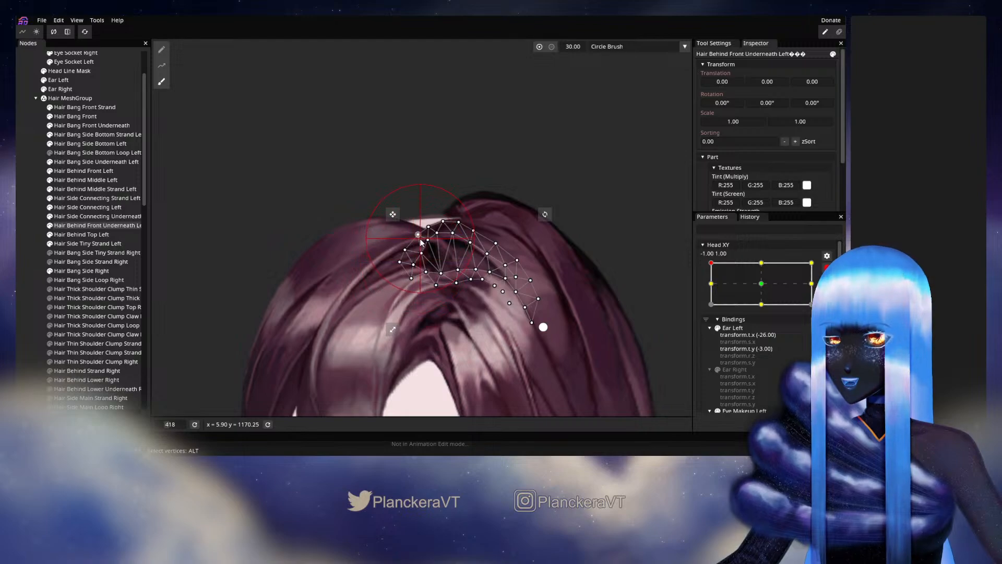
pyautogui.click(28, 219)
pyautogui.scroll(-7, 517, 305)
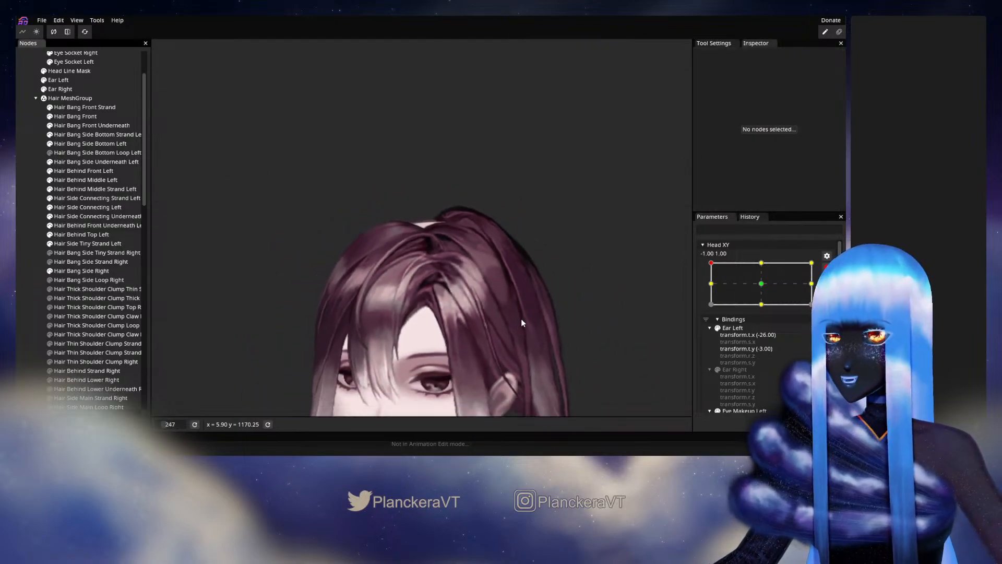
# Step: Leave keypoint editing and sweep Head XY away from -1.00, 1.00 and back to check the crown during the head turn
pyautogui.scroll(-4, 521, 323)
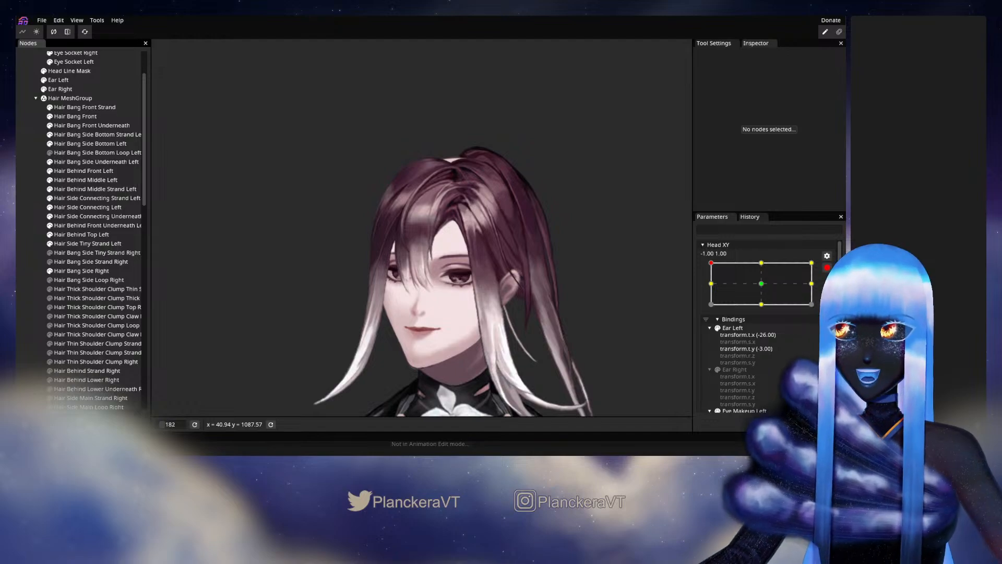
pyautogui.click(827, 268)
pyautogui.moveTo(626, 301); pyautogui.dragTo(647, 291)
pyautogui.moveTo(709, 294)
pyautogui.mouseDown()
pyautogui.moveTo(766, 310)
pyautogui.moveTo(711, 280)
pyautogui.mouseUp()
# Step: Open Head XY keypoint -1.00, 1.00 for editing and brush the roots of Hair Bang Front Strand with the Circle Brush at size 25
pyautogui.click(833, 292)
pyautogui.scroll(3, 418, 238)
pyautogui.scroll(5, 417, 240)
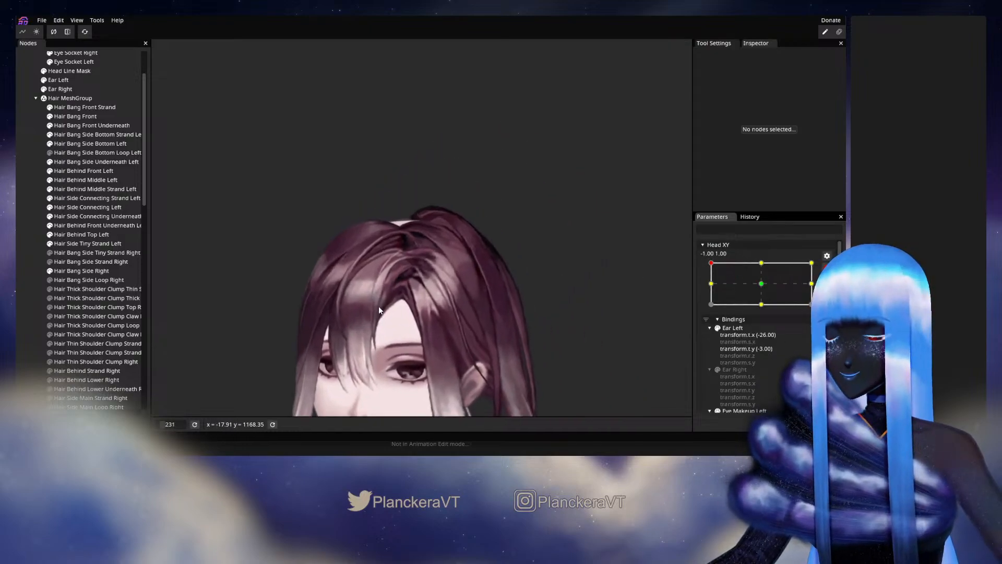
pyautogui.scroll(1, 438, 319)
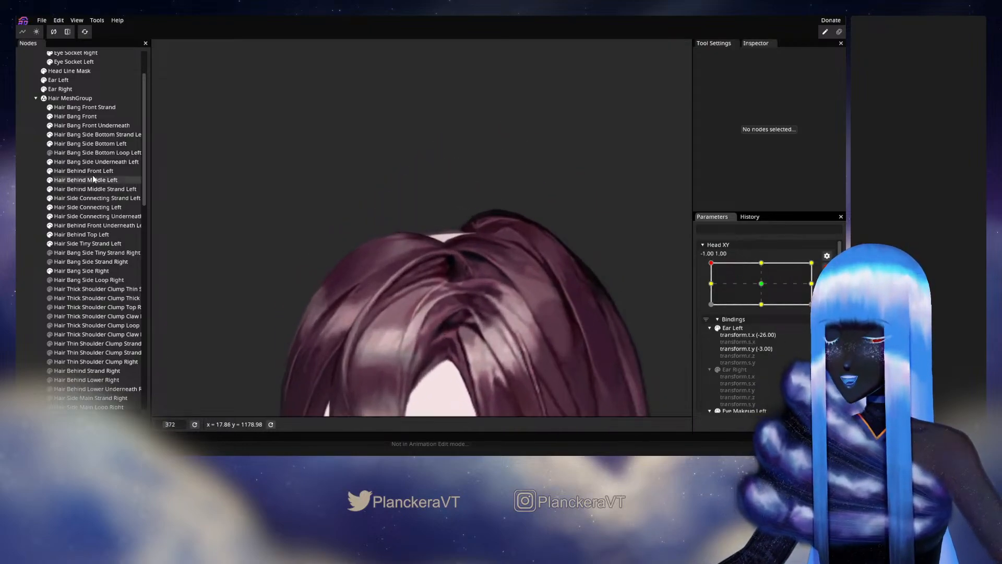
pyautogui.click(84, 107)
pyautogui.scroll(2, 362, 277)
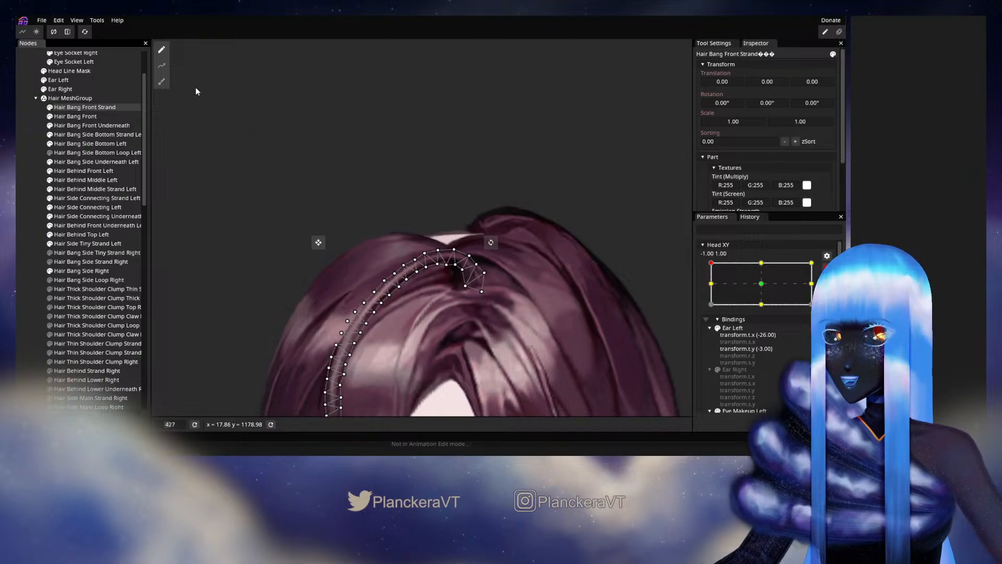
pyautogui.click(161, 81)
pyautogui.moveTo(579, 49); pyautogui.dragTo(575, 49)
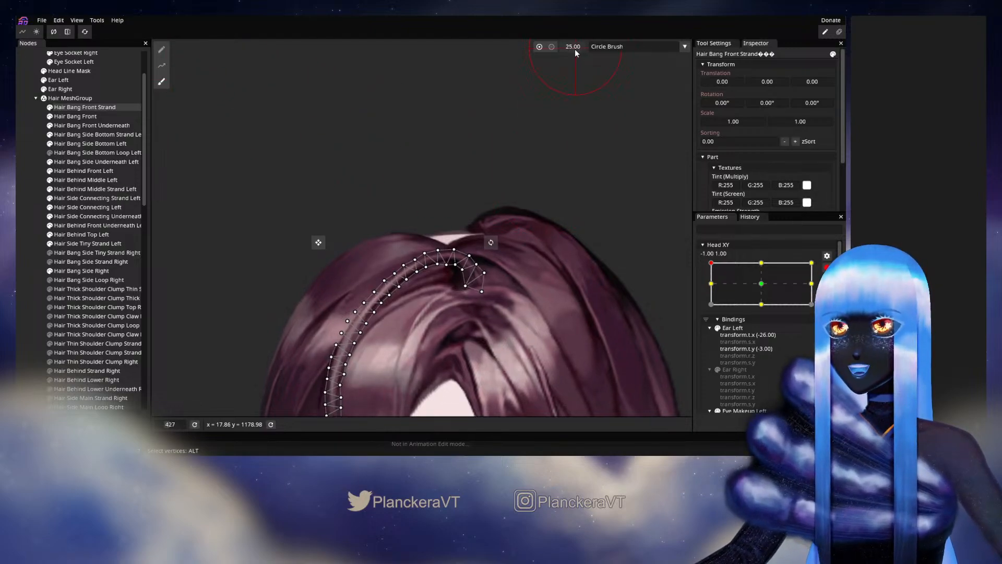
pyautogui.scroll(1, 567, 209)
pyautogui.scroll(3, 568, 209)
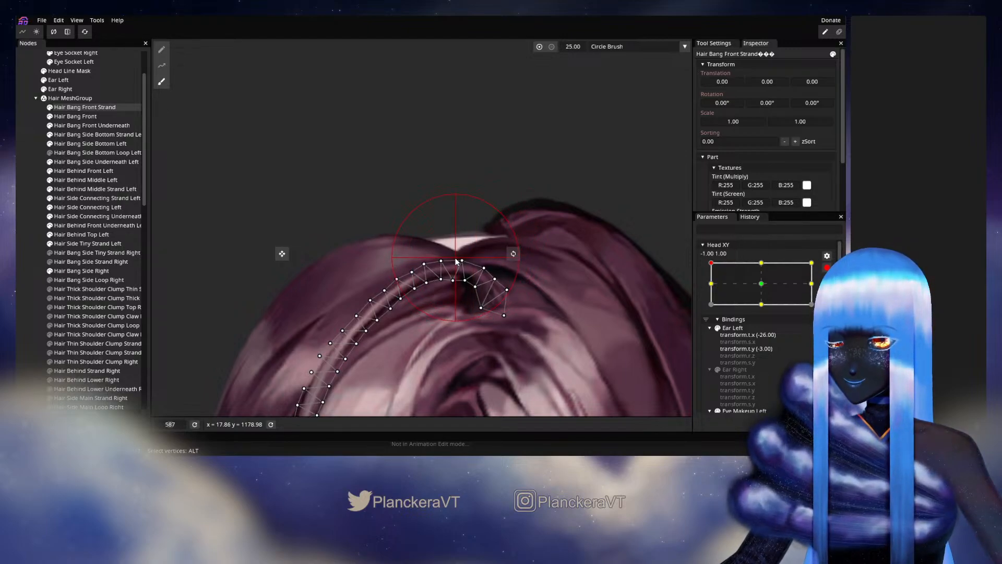
pyautogui.click(42, 237)
# Step: Switch Head XY to the 0.00, 0.00 keypoint and back to -1.00, 1.00 to compare the crown hair
pyautogui.scroll(-2, 575, 333)
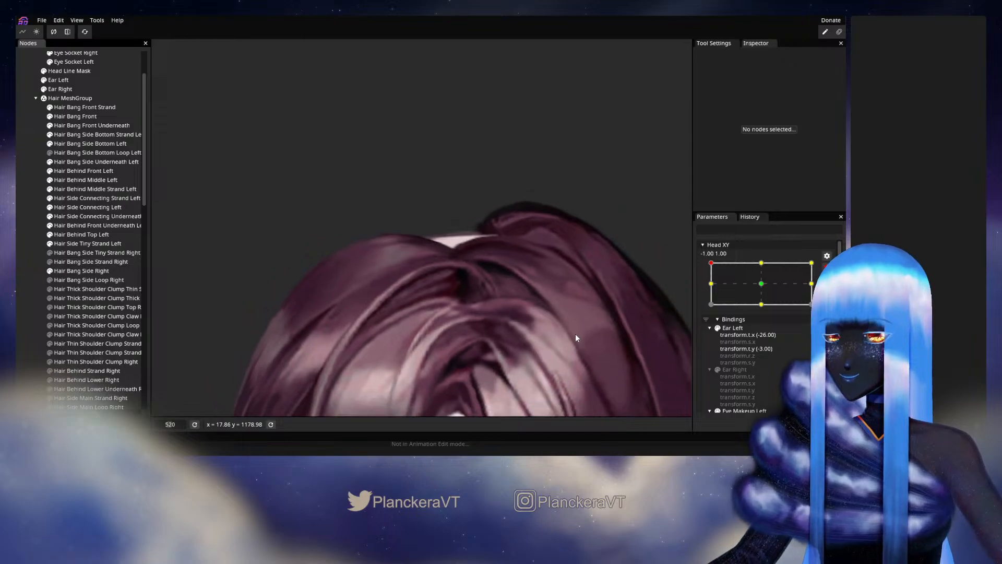
pyautogui.scroll(-1, 535, 339)
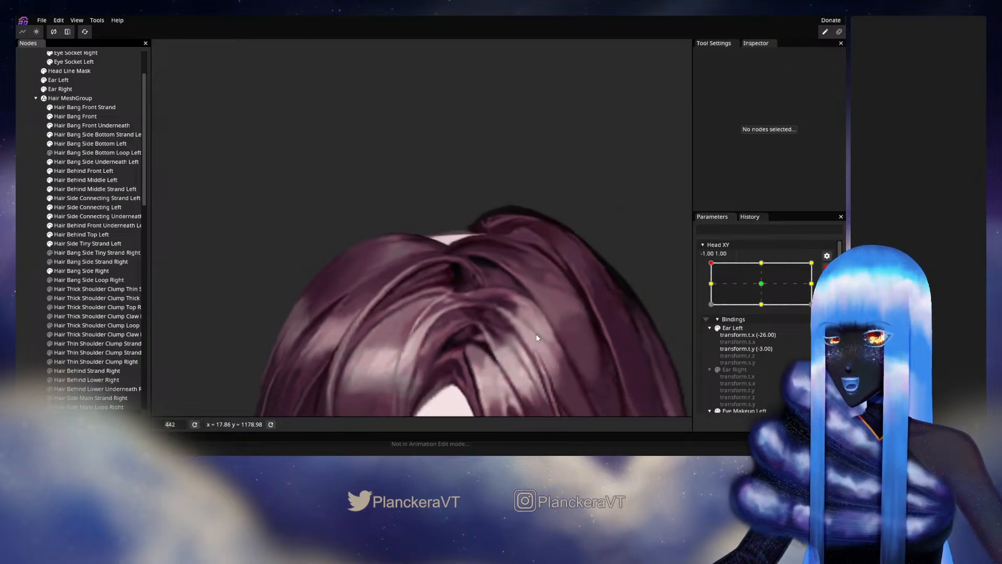
pyautogui.click(755, 267)
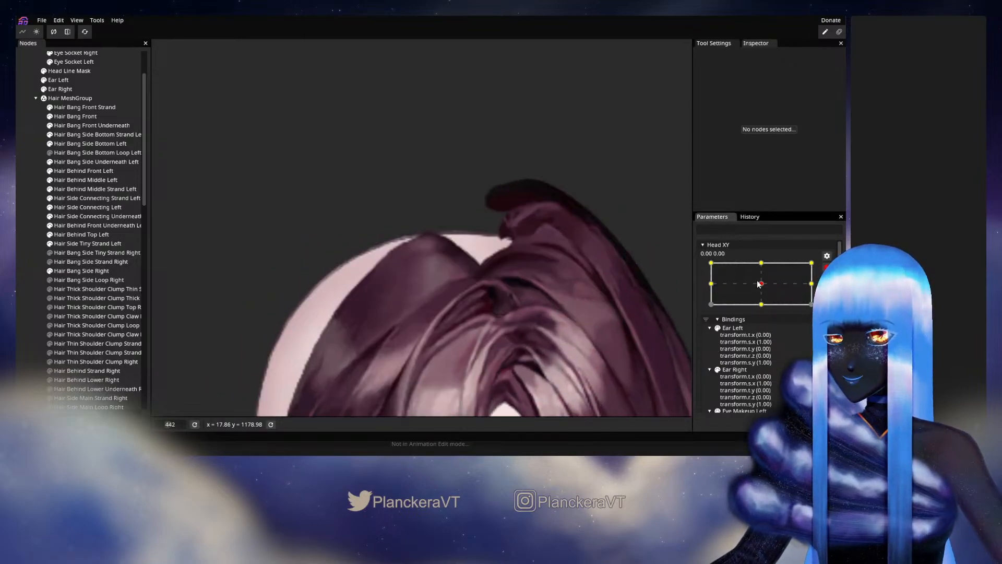
pyautogui.click(711, 263)
# Step: Adjust individual root vertices of the Hair Bang Front Strand mesh beside the parting, then deselect it
pyautogui.scroll(3, 472, 302)
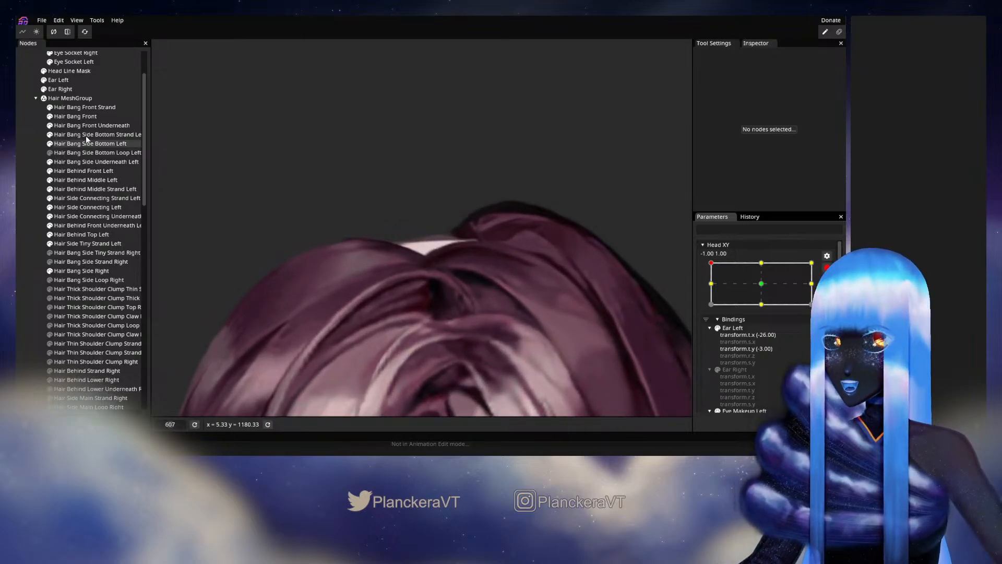
pyautogui.click(83, 107)
pyautogui.scroll(2, 387, 277)
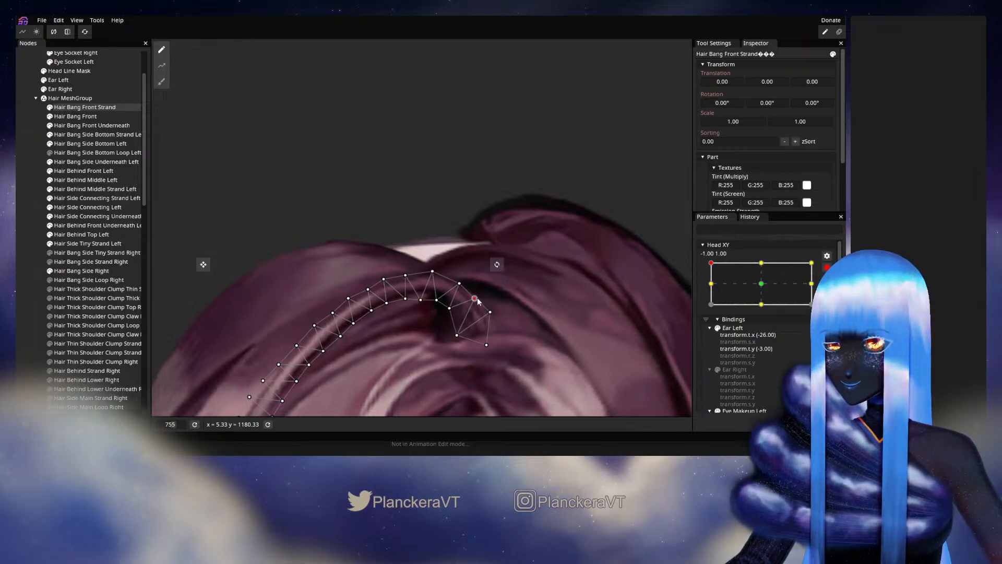
pyautogui.click(484, 327)
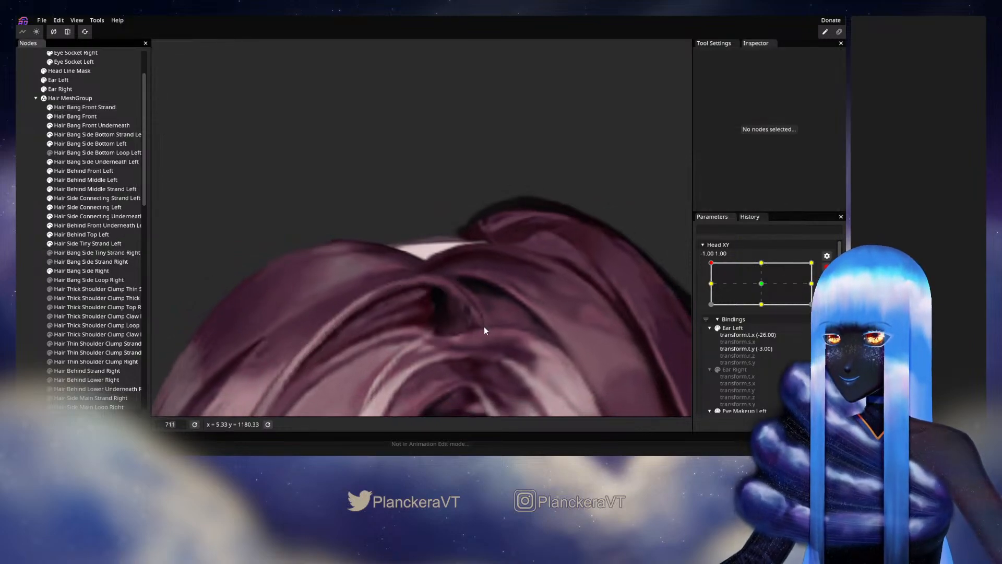
# Step: Leave keypoint editing and sweep Head XY from -1.00, 1.00 to the center and back, examining the whole head
pyautogui.scroll(-5, 478, 326)
pyautogui.scroll(-6, 474, 330)
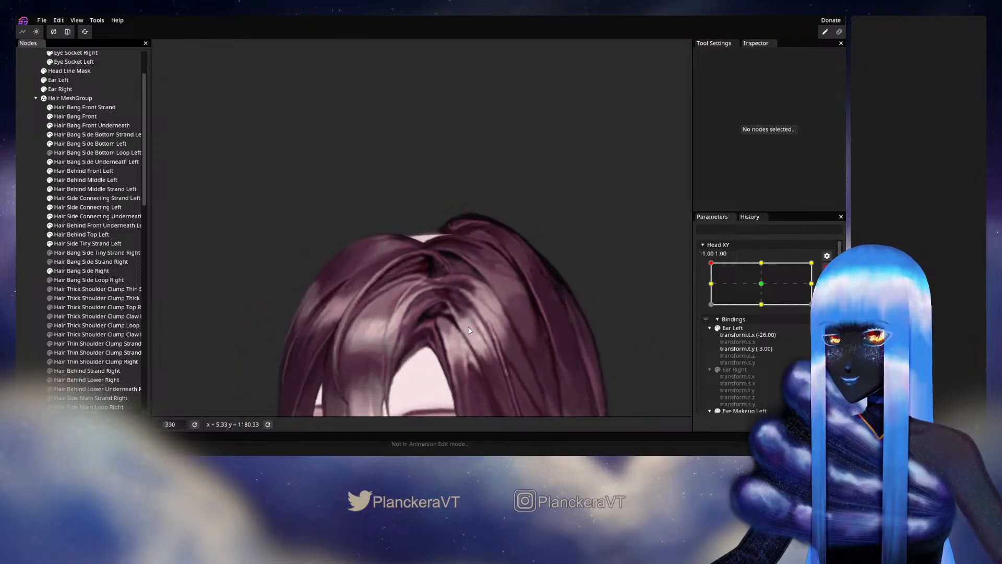
pyautogui.moveTo(438, 347); pyautogui.dragTo(491, 264)
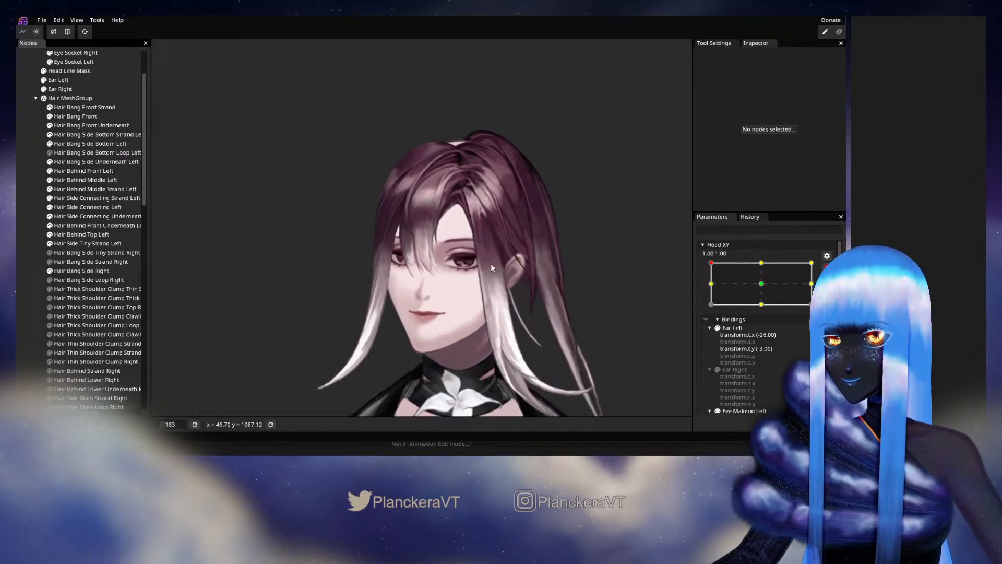
pyautogui.scroll(-1, 507, 267)
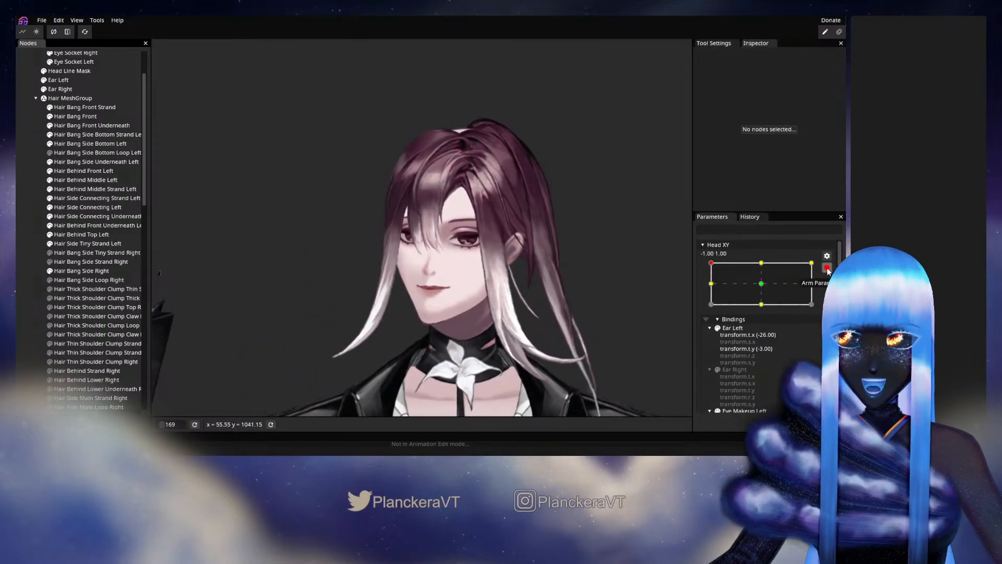
pyautogui.moveTo(712, 290); pyautogui.dragTo(734, 298)
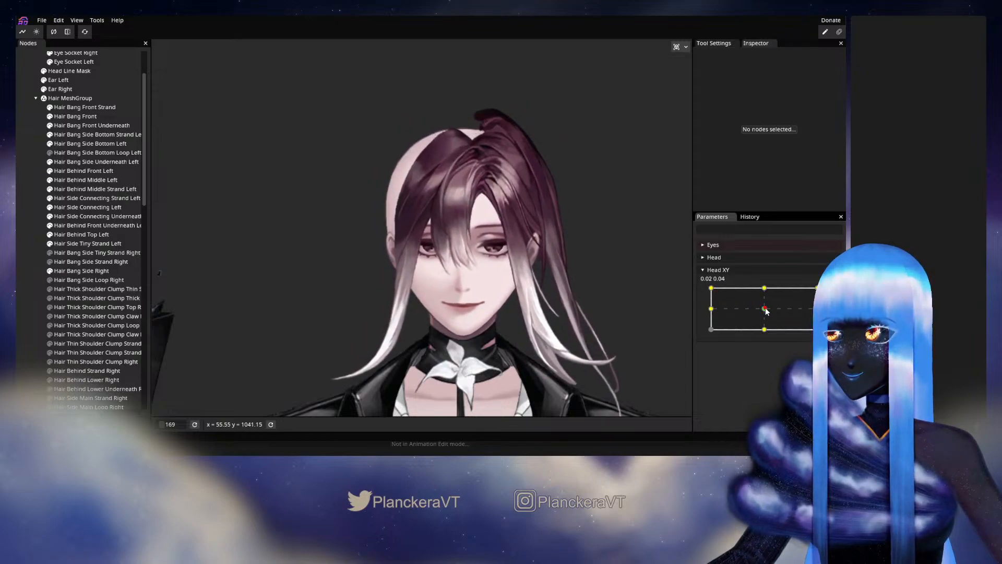
pyautogui.moveTo(766, 310); pyautogui.dragTo(710, 291)
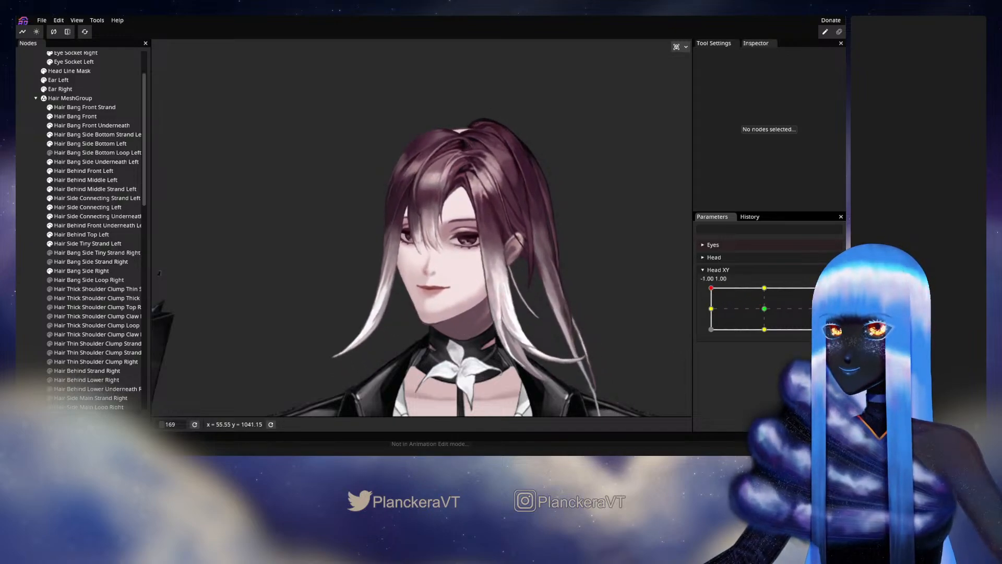
# Step: Reopen Head XY keypoint -1.00, 1.00 and refine the Hair Behind Front Underneath Left mesh with the size-25 Circle Brush
pyautogui.click(832, 293)
pyautogui.scroll(3, 518, 245)
pyautogui.moveTo(467, 224); pyautogui.dragTo(440, 317)
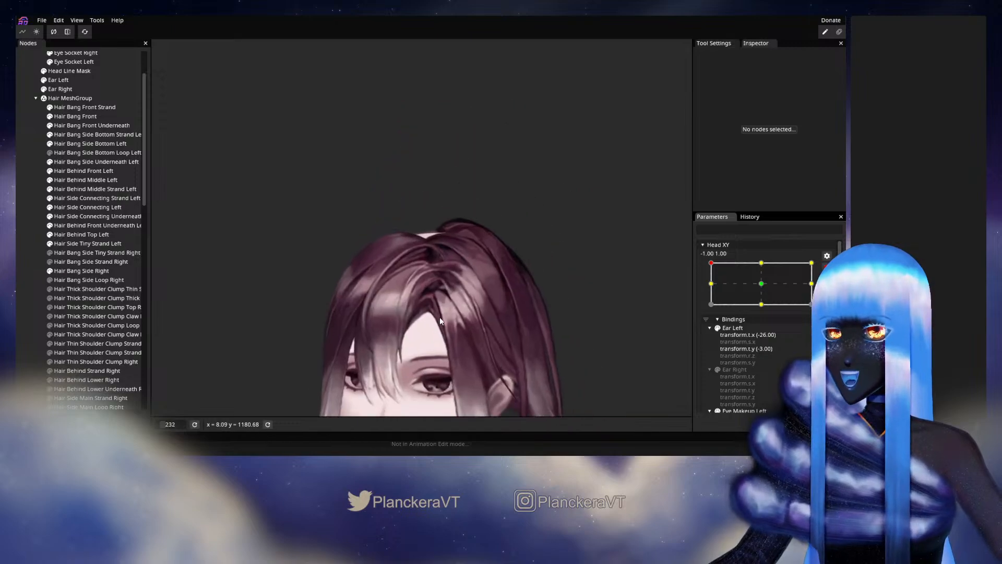
pyautogui.scroll(3, 443, 316)
pyautogui.scroll(2, 443, 314)
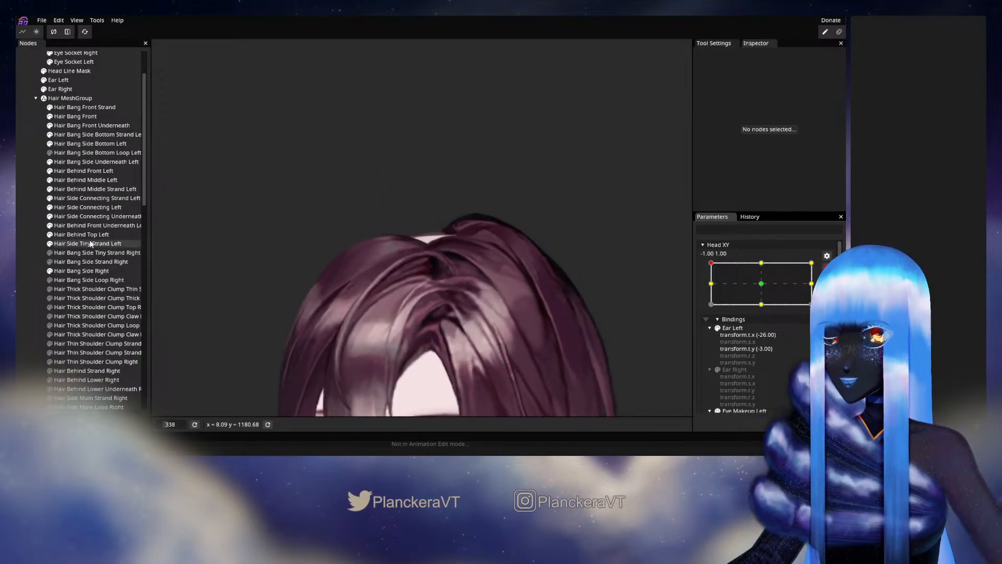
pyautogui.scroll(3, 280, 257)
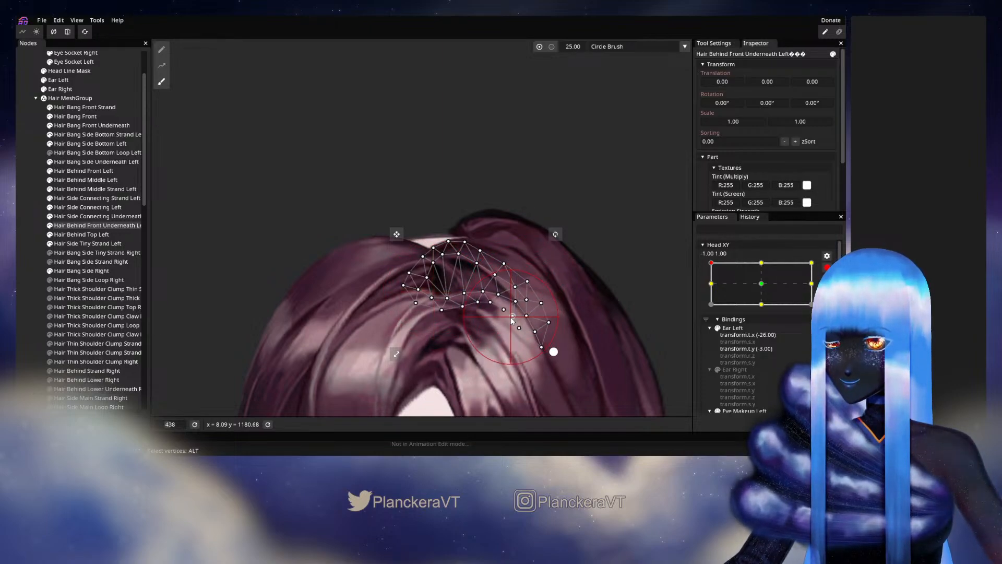
pyautogui.click(20, 254)
# Step: Leave keypoint editing and move Head XY around the -1.00, 1.00 corner to check how the underneath hair follows
pyautogui.scroll(-5, 500, 308)
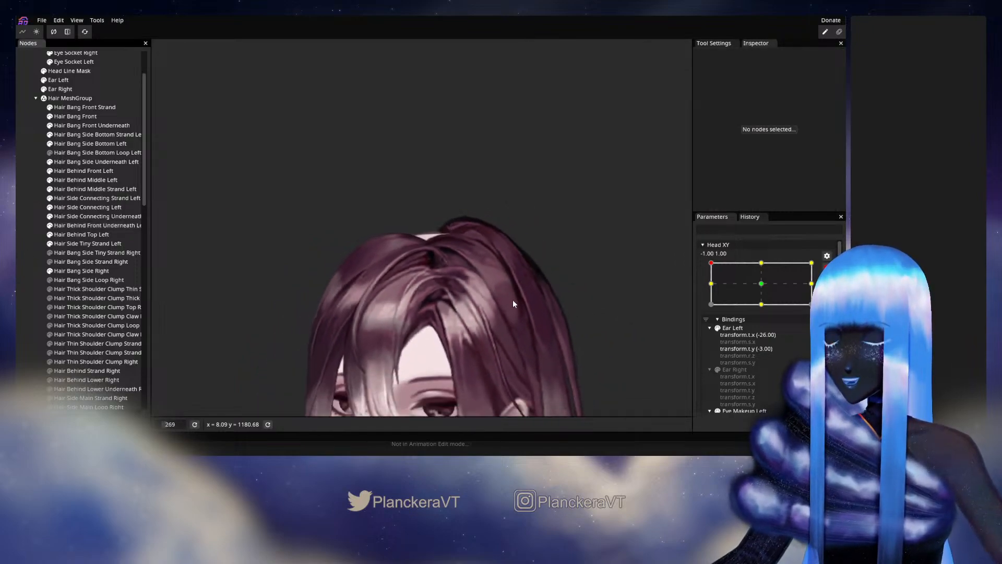
pyautogui.scroll(-4, 513, 304)
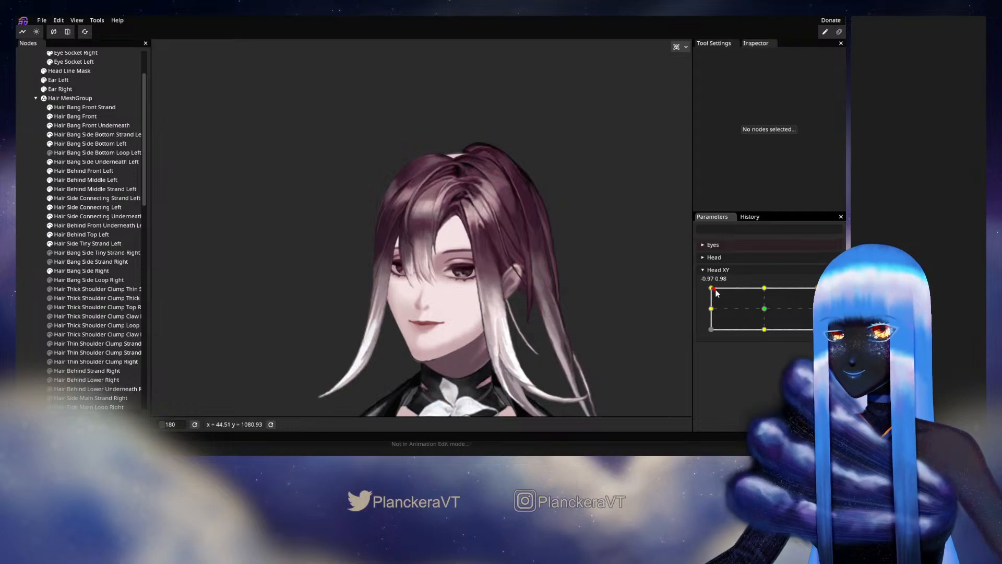
pyautogui.moveTo(717, 294)
pyautogui.mouseDown()
pyautogui.moveTo(763, 309)
pyautogui.moveTo(713, 287)
pyautogui.mouseUp()
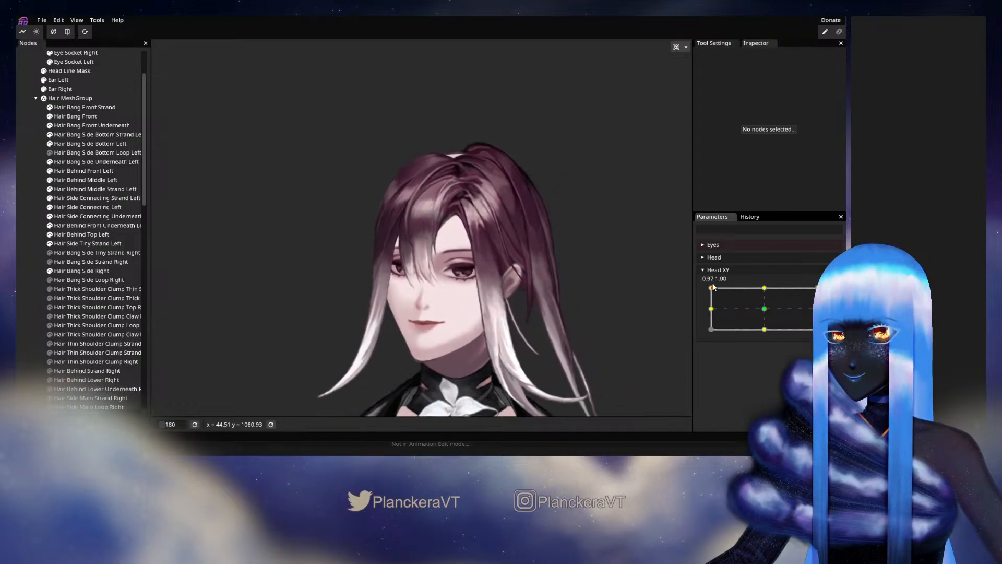
# Step: Brush the upper root vertices of the Hair Bang Front mesh on Head XY keypoint -1.00, 1.00 with the size-25 Circle Brush
pyautogui.scroll(6, 477, 227)
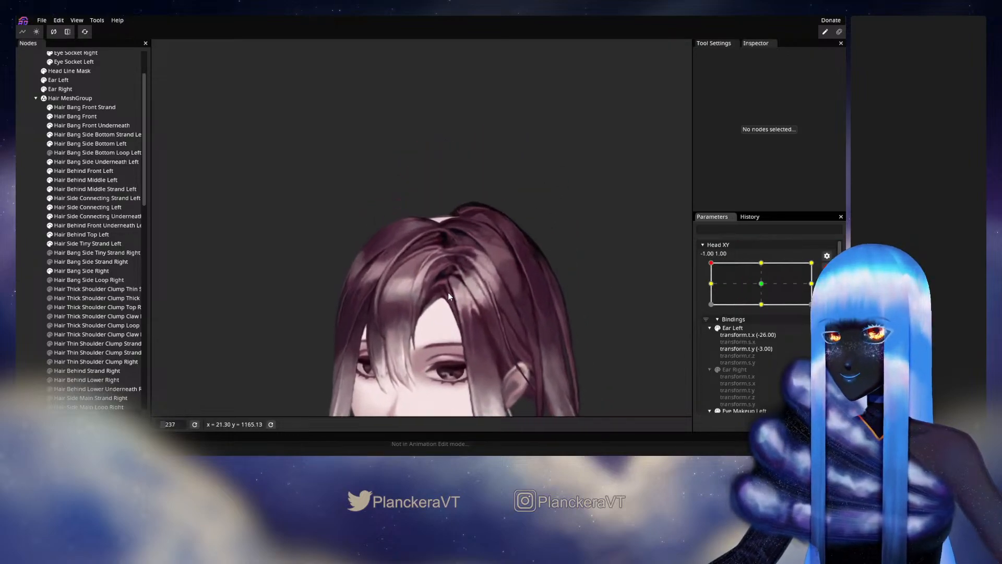
pyautogui.scroll(1, 479, 296)
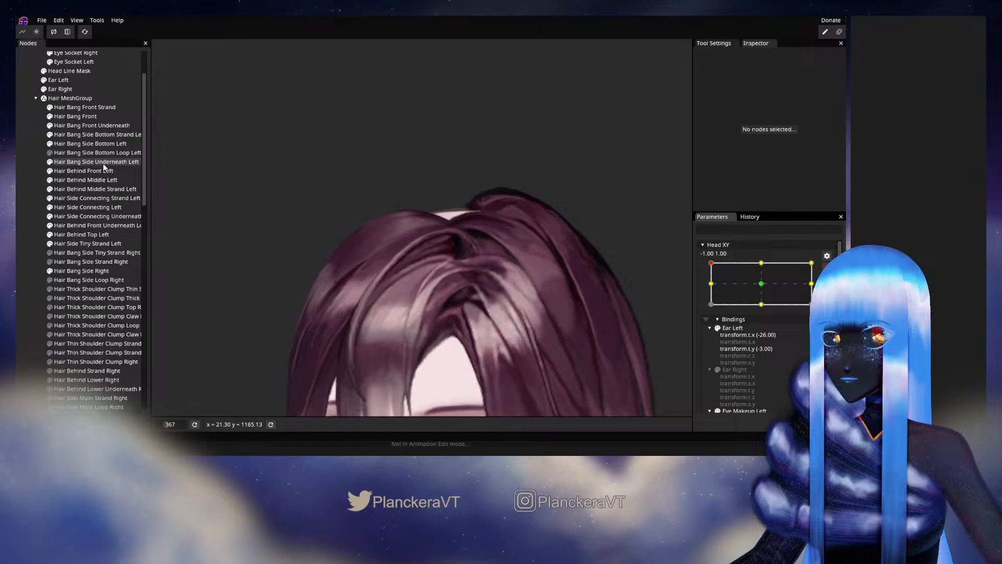
pyautogui.click(77, 118)
pyautogui.scroll(2, 294, 267)
pyautogui.click(162, 82)
pyautogui.scroll(3, 546, 218)
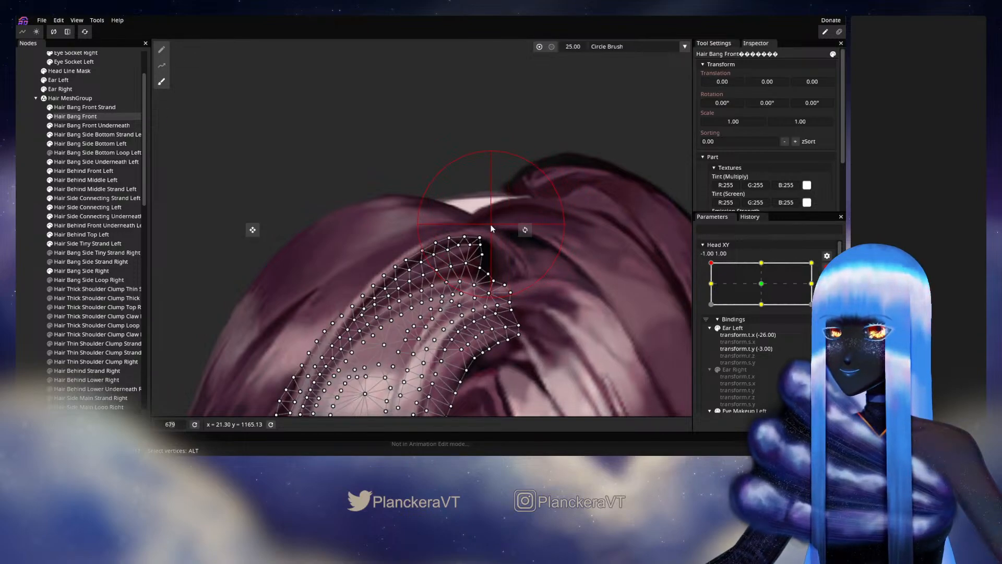
pyautogui.click(16, 209)
# Step: Leave keypoint editing and move Head XY from -1.00, 1.00 to the center to check the front bang's motion
pyautogui.scroll(-3, 549, 305)
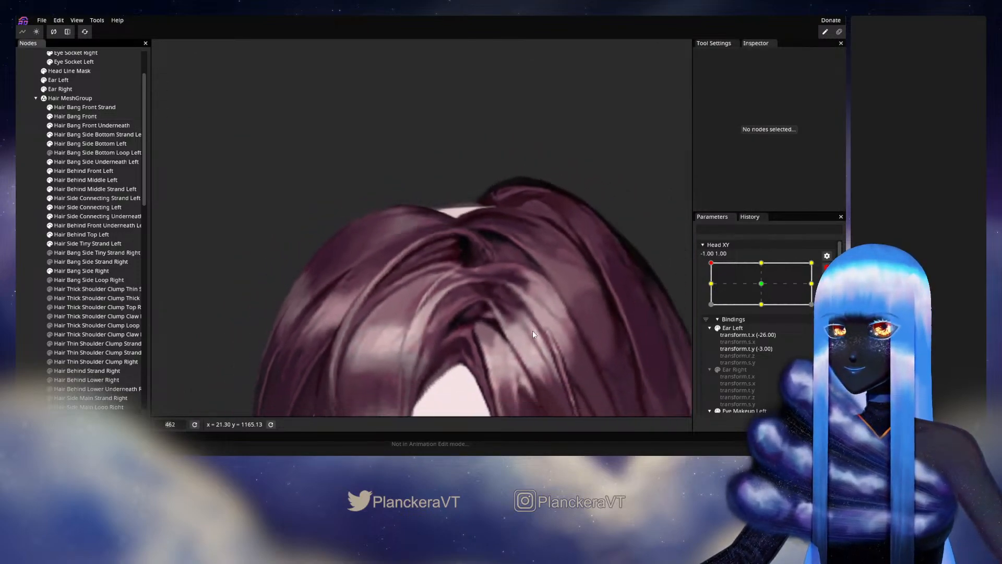
pyautogui.scroll(-2, 531, 329)
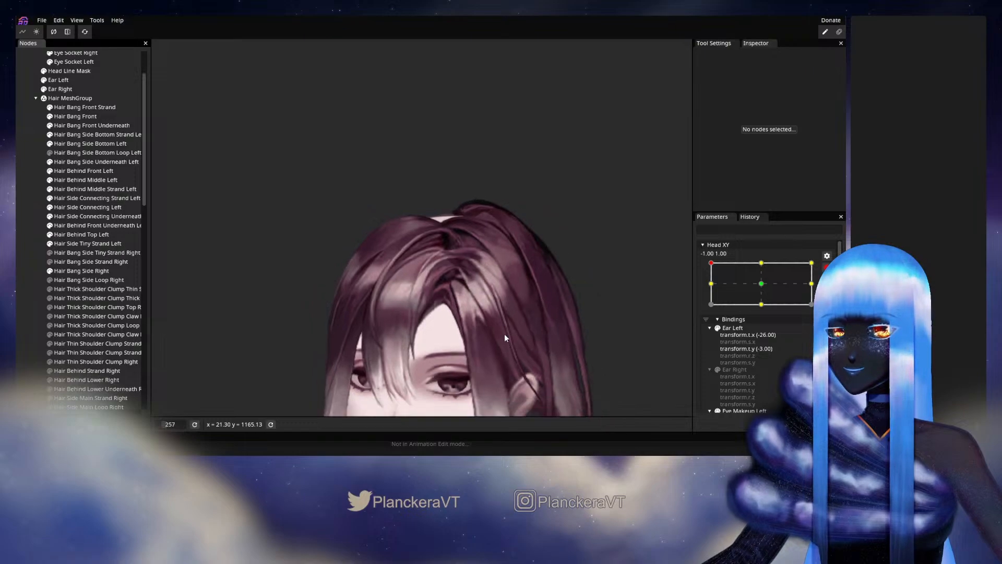
pyautogui.scroll(-2, 571, 306)
pyautogui.scroll(-2, 570, 306)
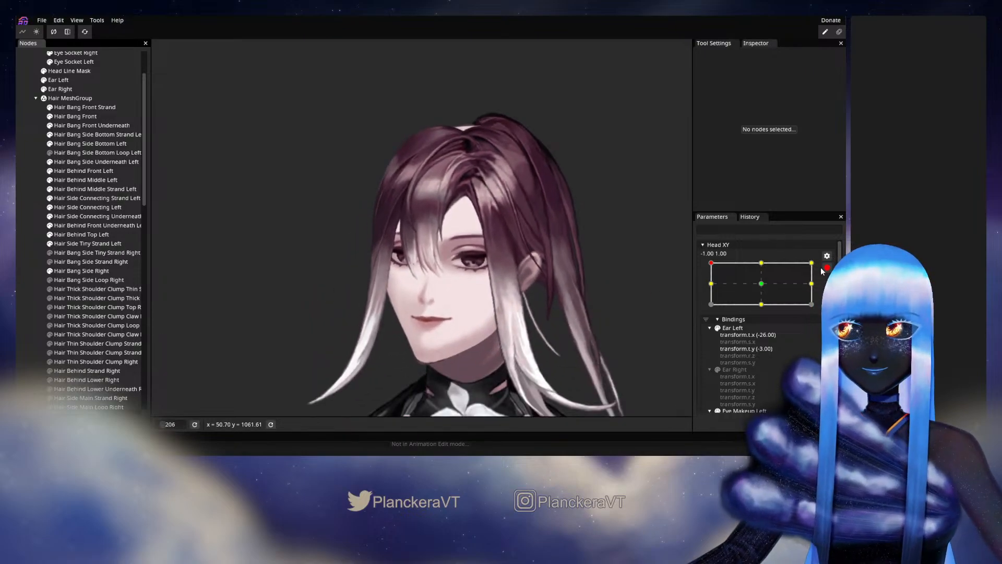
pyautogui.moveTo(714, 290); pyautogui.dragTo(765, 308)
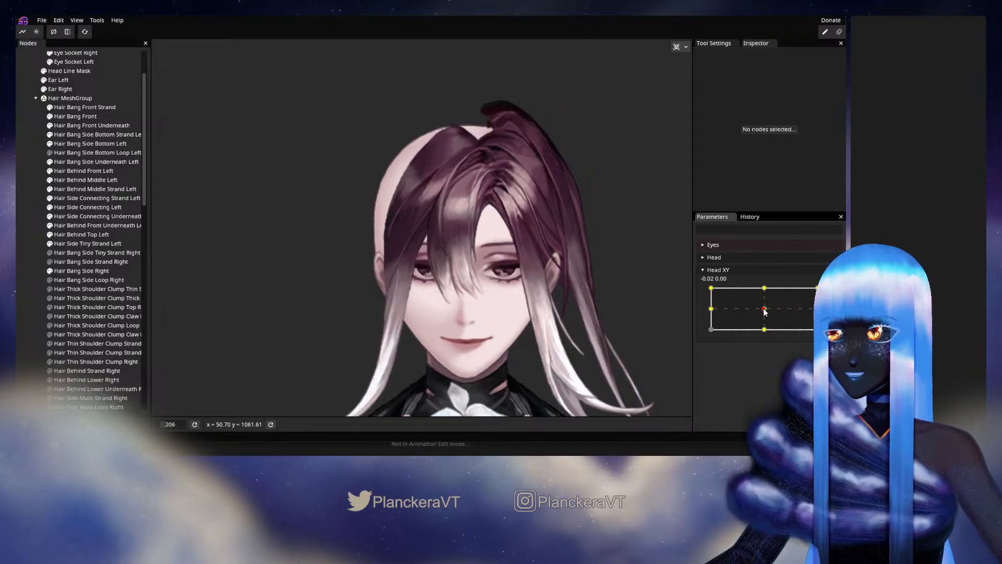
# Step: Smooth the Hair Bang Front mesh on Head XY keypoint -1.00, 1.00 with the size-39 Circle Brush in flow mode, then check the head turn
pyautogui.moveTo(765, 311); pyautogui.dragTo(716, 292)
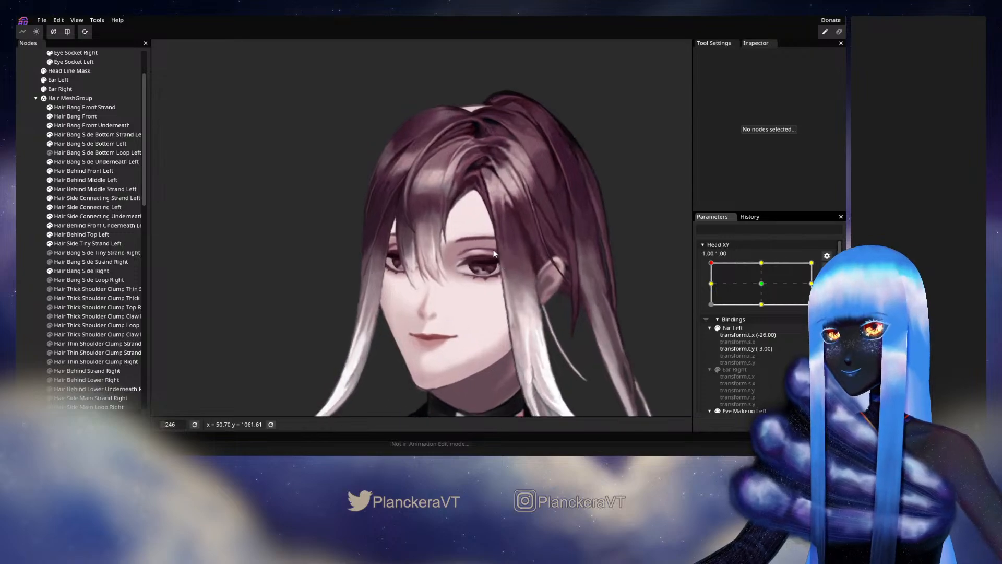
pyautogui.scroll(5, 456, 328)
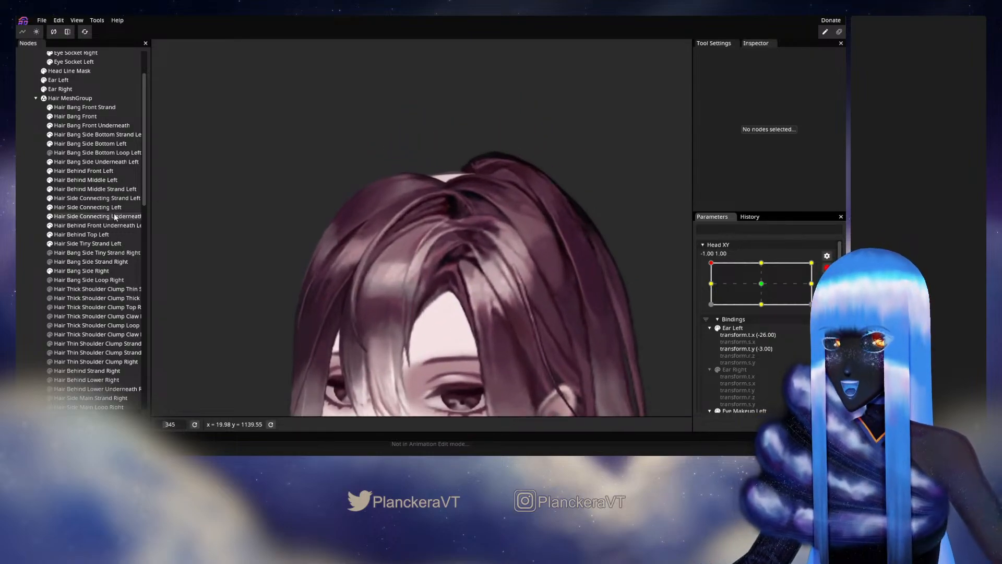
pyautogui.click(73, 116)
pyautogui.scroll(2, 242, 214)
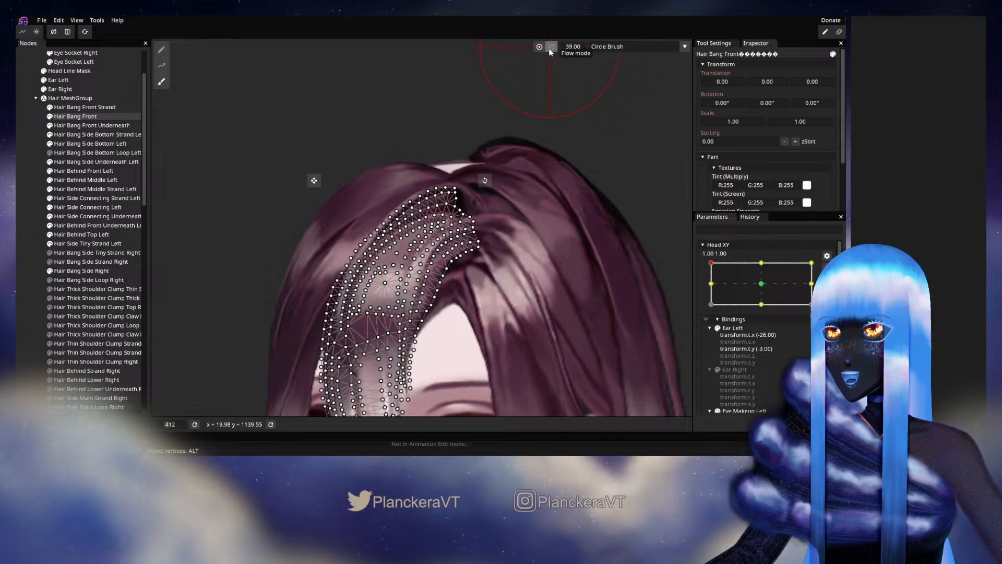
pyautogui.scroll(2, 563, 180)
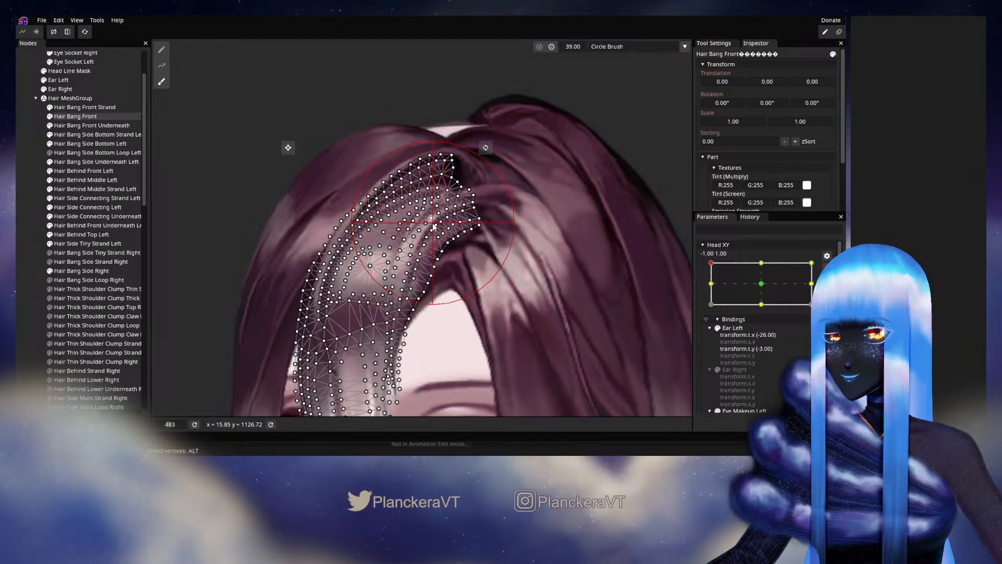
pyautogui.click(208, 226)
pyautogui.scroll(-4, 529, 271)
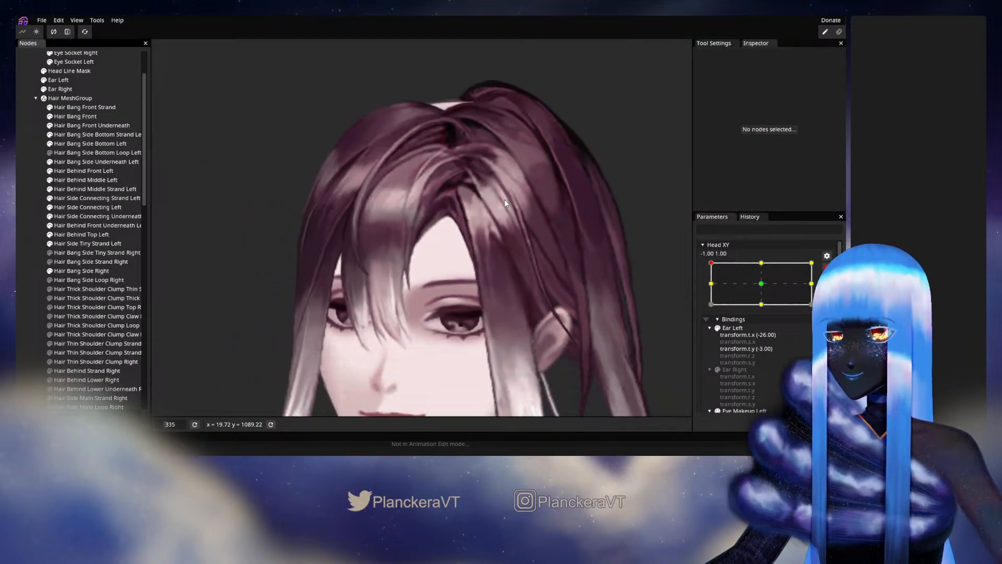
pyautogui.scroll(-2, 523, 219)
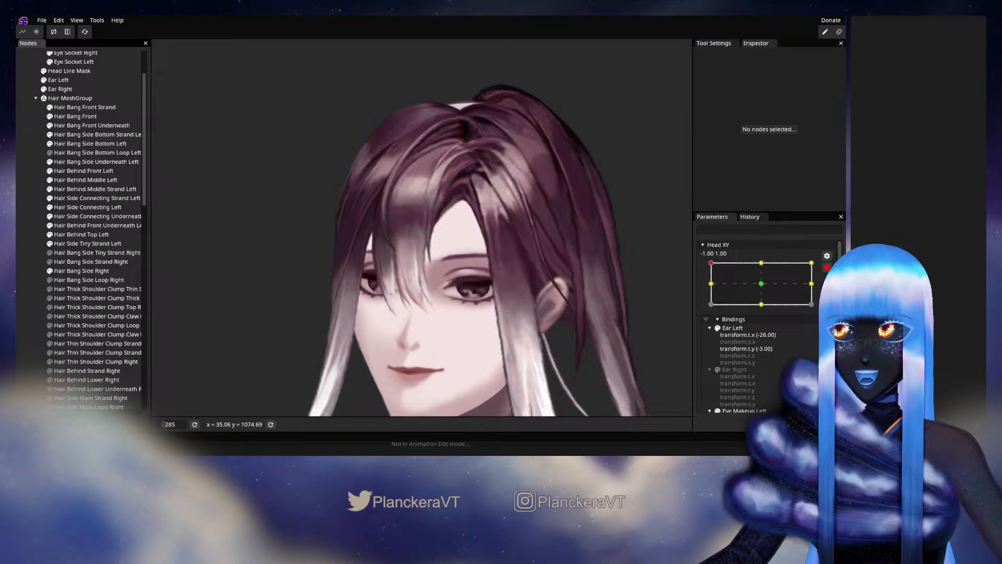
pyautogui.moveTo(715, 291)
pyautogui.mouseDown()
pyautogui.moveTo(767, 312)
pyautogui.moveTo(709, 289)
pyautogui.mouseUp()
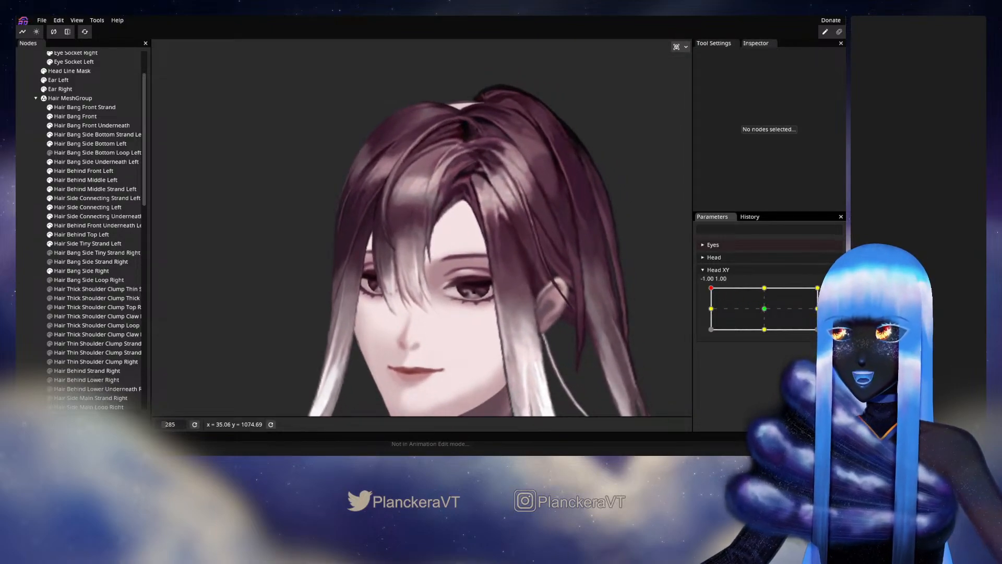
# Step: Reopen Head XY keypoint -1.00, 1.00 and work on the upper Hair Bang Front mesh with the Circle Brush at size 13
pyautogui.scroll(5, 475, 270)
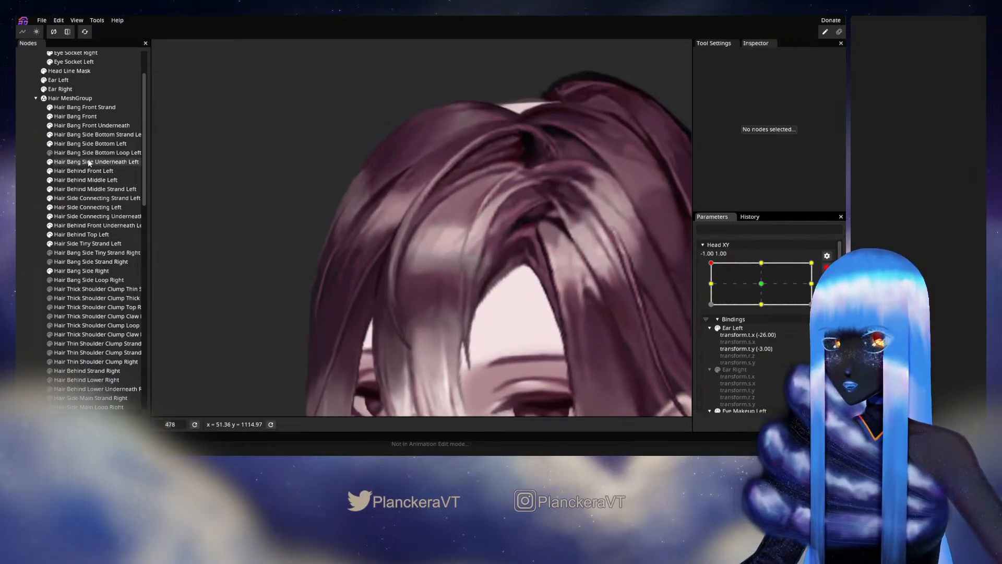
pyautogui.click(74, 122)
pyautogui.scroll(3, 437, 225)
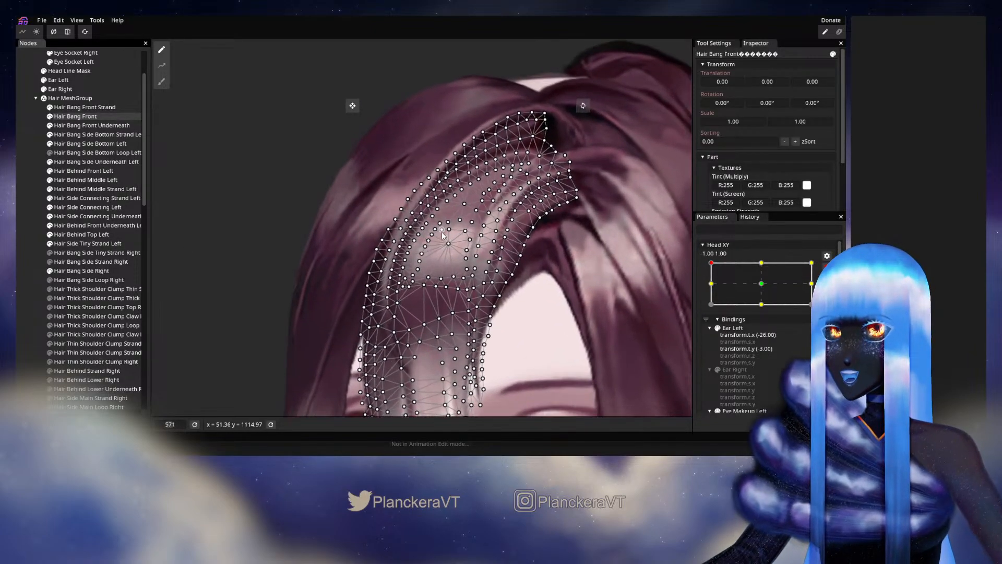
pyautogui.scroll(1, 438, 225)
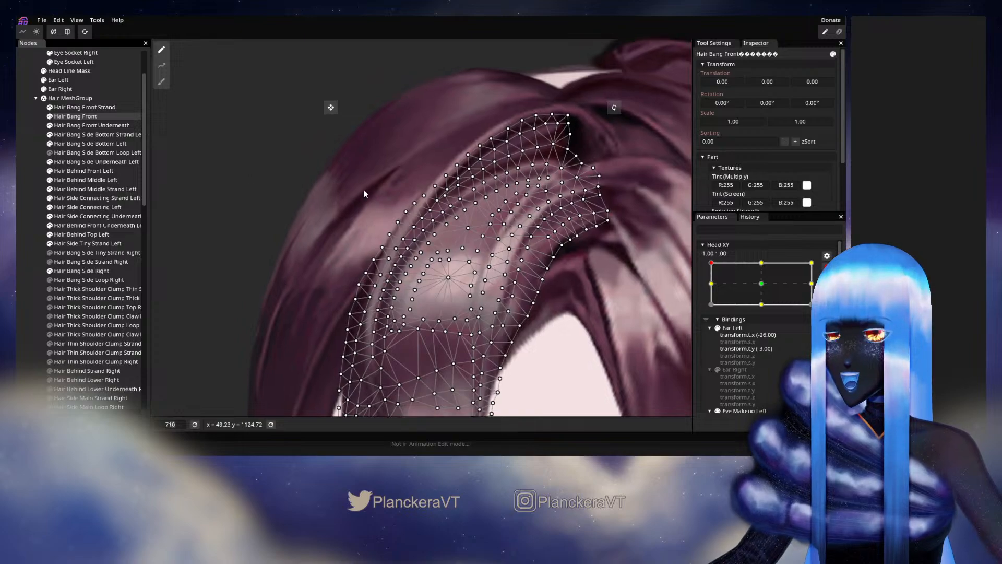
pyautogui.moveTo(332, 83); pyautogui.dragTo(235, 213)
pyautogui.moveTo(418, 101); pyautogui.dragTo(281, 189)
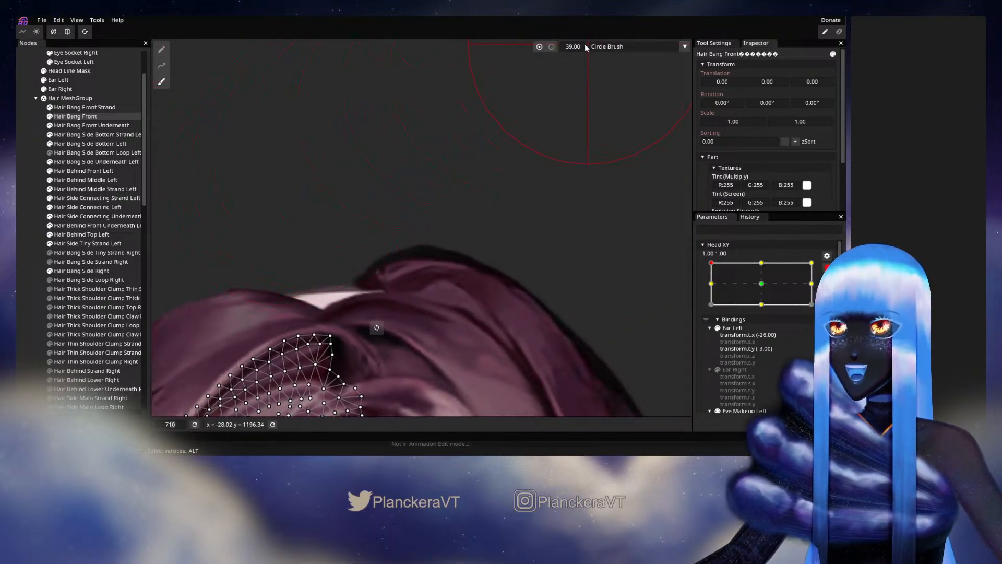
pyautogui.moveTo(530, 184); pyautogui.dragTo(671, 23)
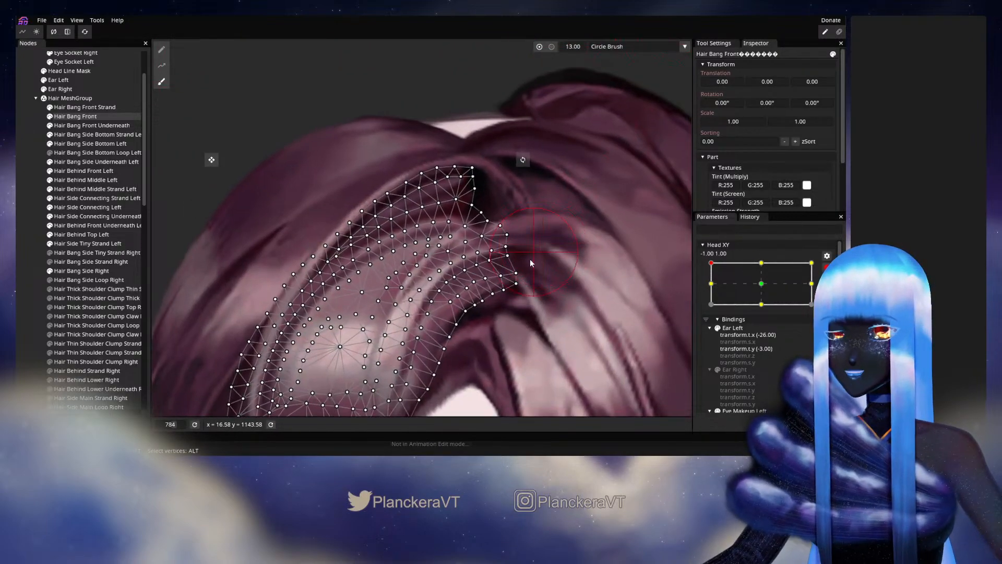
pyautogui.moveTo(531, 259); pyautogui.dragTo(617, 182)
pyautogui.scroll(2, 560, 240)
pyautogui.scroll(1, 449, 221)
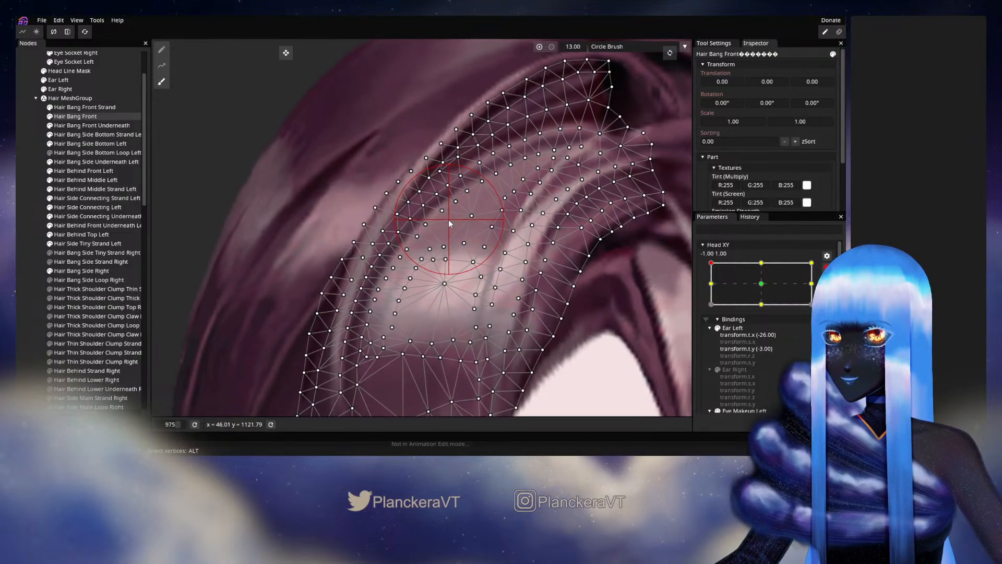
pyautogui.moveTo(323, 124); pyautogui.dragTo(287, 208)
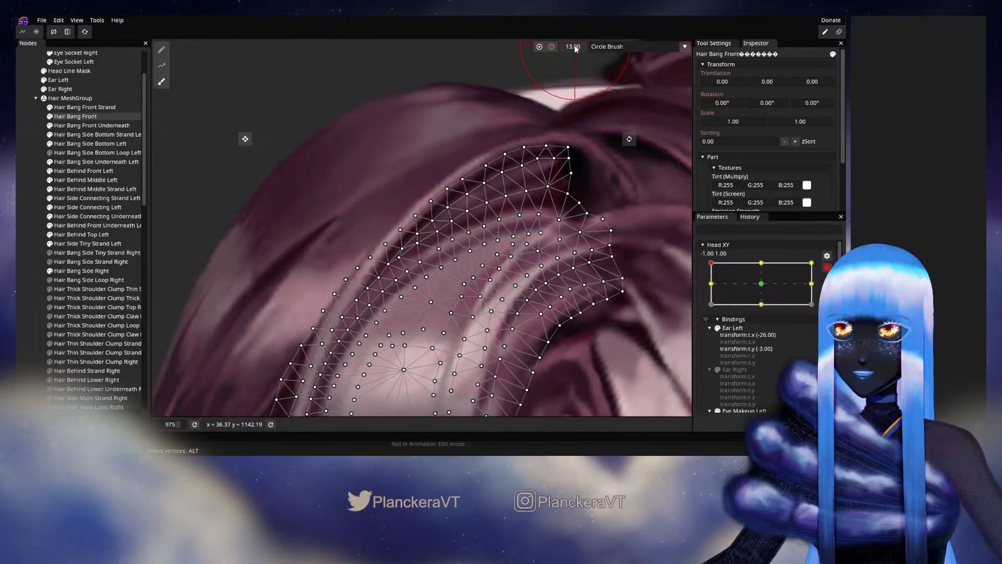
# Step: Refine the Hair Bang Front vertices around the highlight with the size-9 Circle Brush, then leave keypoint editing and check the Head XY motion
pyautogui.moveTo(526, 107); pyautogui.dragTo(583, 24)
pyautogui.scroll(4, 449, 251)
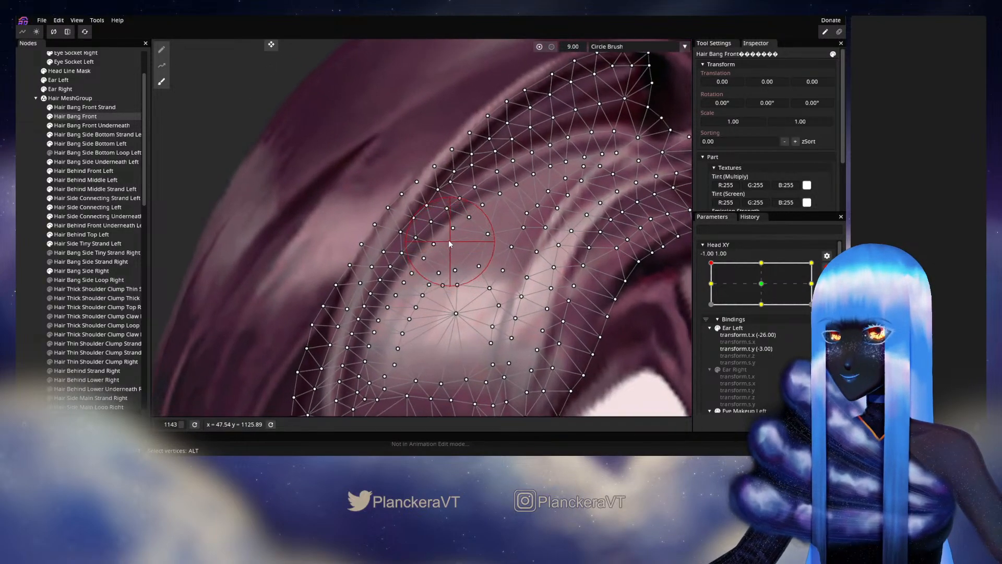
pyautogui.moveTo(439, 244); pyautogui.dragTo(484, 167)
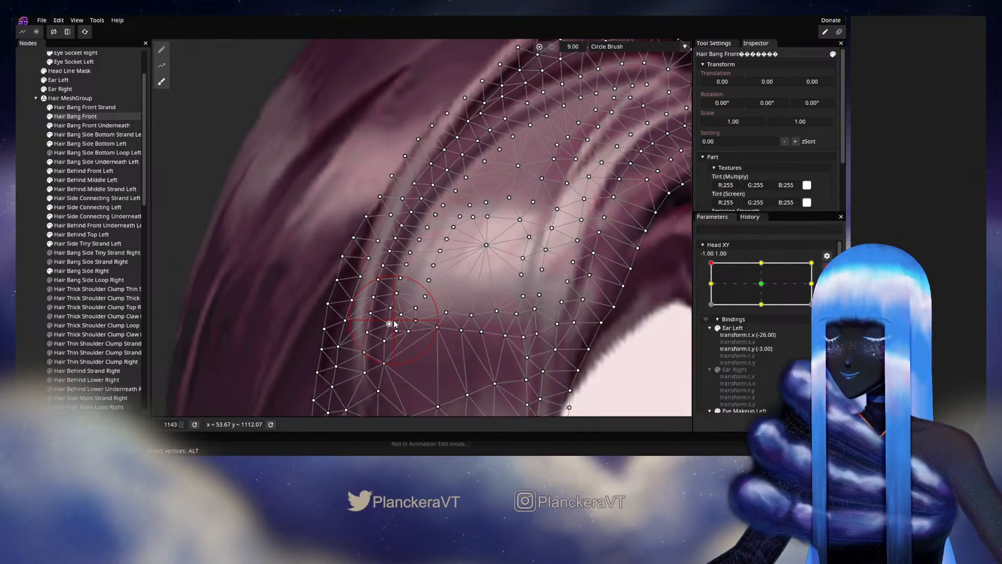
pyautogui.click(20, 220)
pyautogui.scroll(-2, 555, 233)
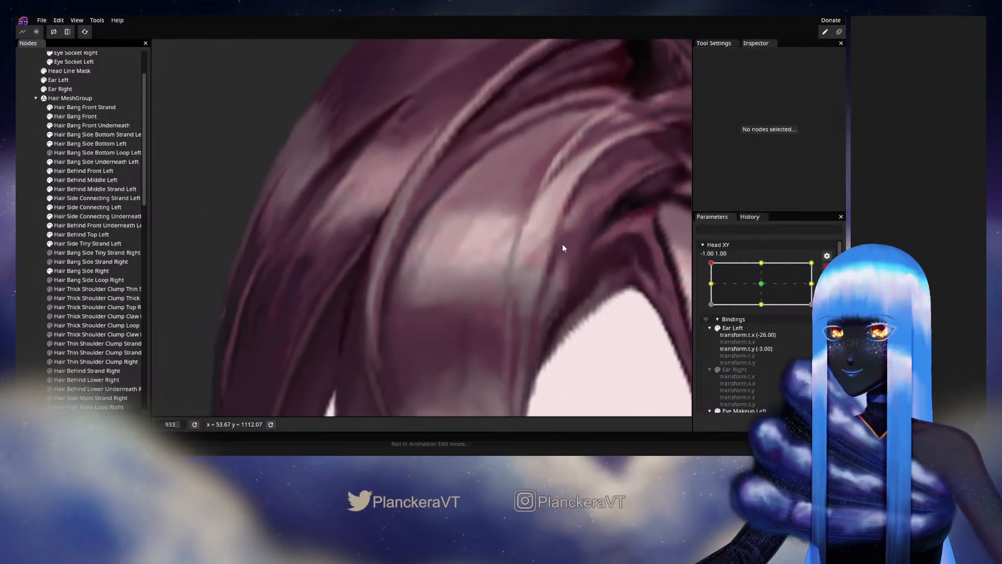
pyautogui.scroll(-4, 563, 248)
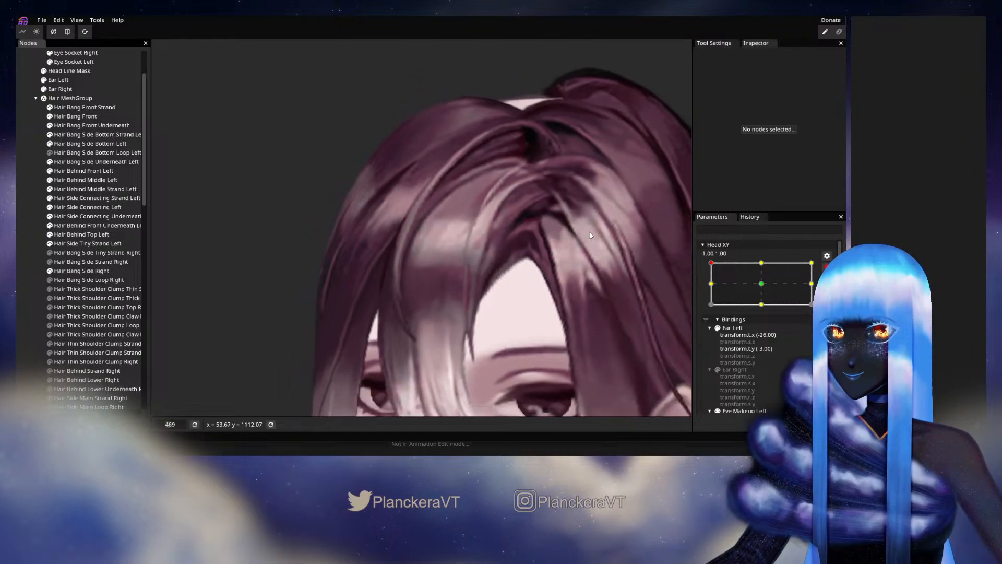
pyautogui.scroll(-2, 591, 235)
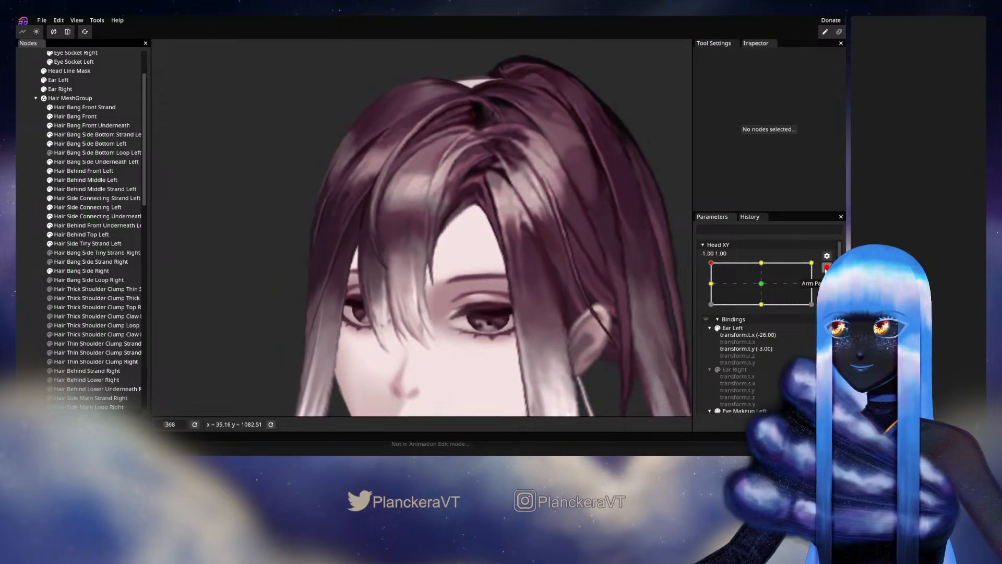
pyautogui.click(827, 269)
pyautogui.moveTo(712, 288)
pyautogui.mouseDown()
pyautogui.moveTo(763, 310)
pyautogui.moveTo(710, 288)
pyautogui.mouseUp()
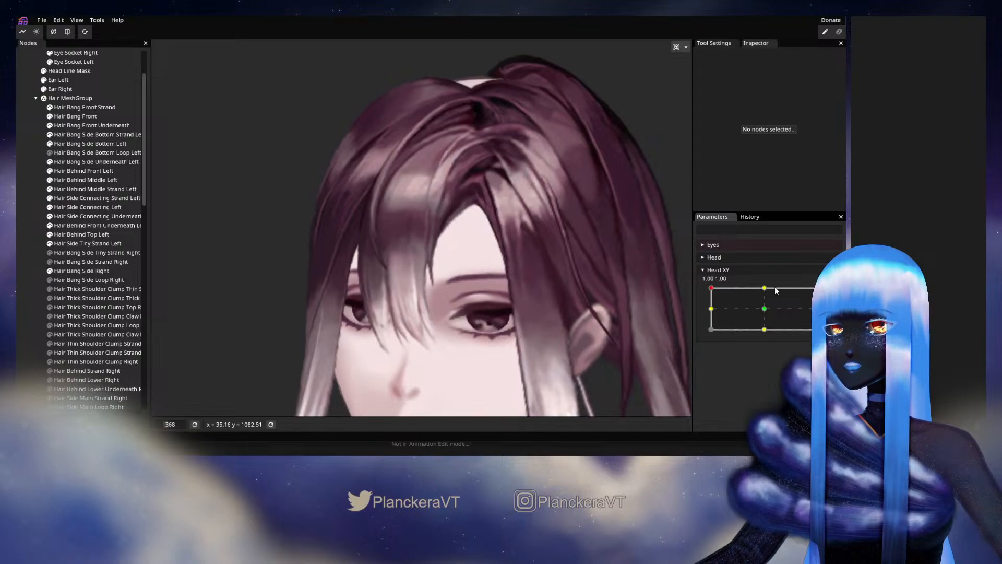
# Step: Reopen Head XY keypoint -1.00, 1.00 and brush the lower Hair Bang Front strands with the size-50 Circle Brush, switching to flow mode
pyautogui.click(832, 297)
pyautogui.scroll(1, 440, 290)
pyautogui.moveTo(440, 290); pyautogui.dragTo(465, 240)
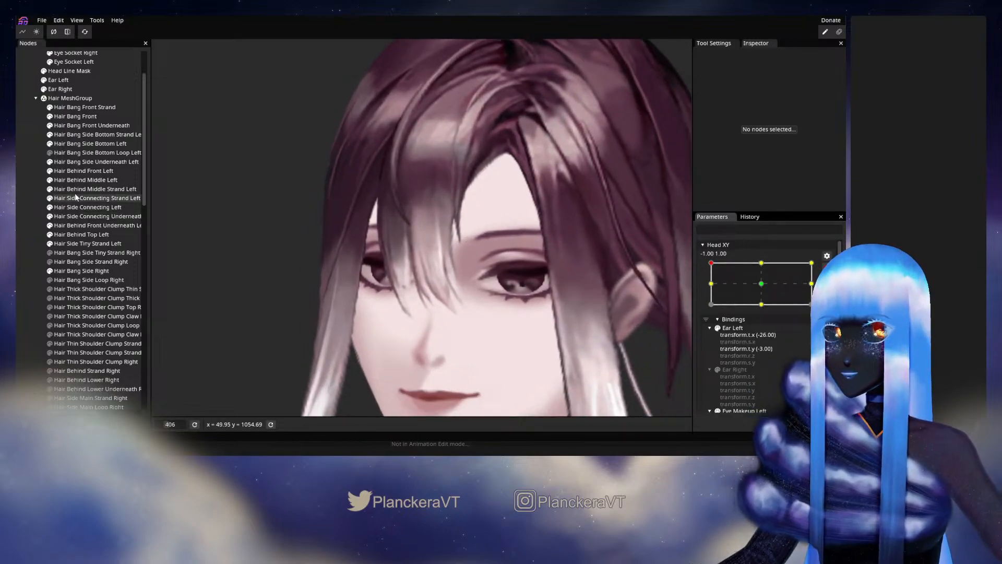
pyautogui.click(73, 116)
pyautogui.click(161, 81)
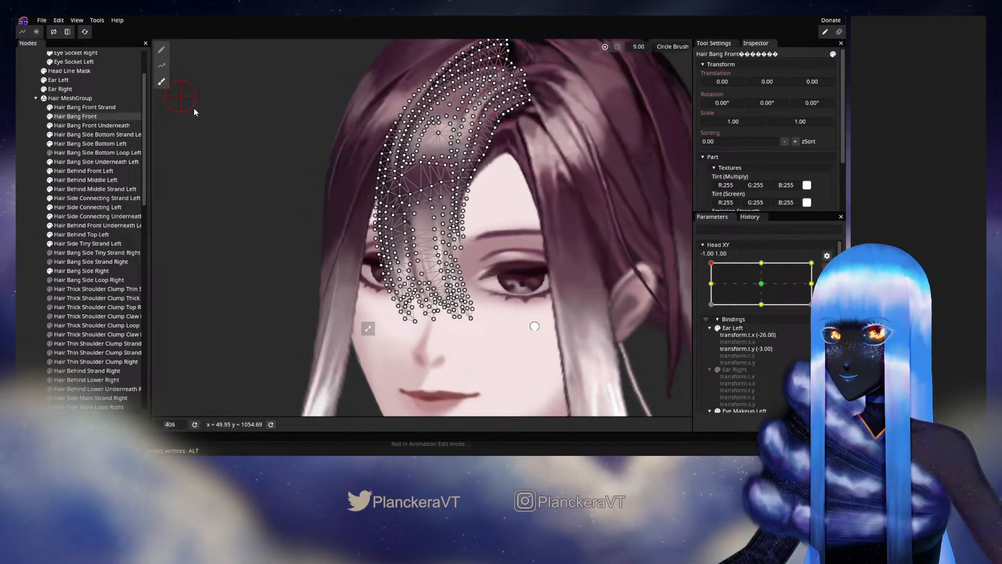
pyautogui.moveTo(595, 188); pyautogui.dragTo(499, 221)
pyautogui.moveTo(566, 46); pyautogui.dragTo(587, 45)
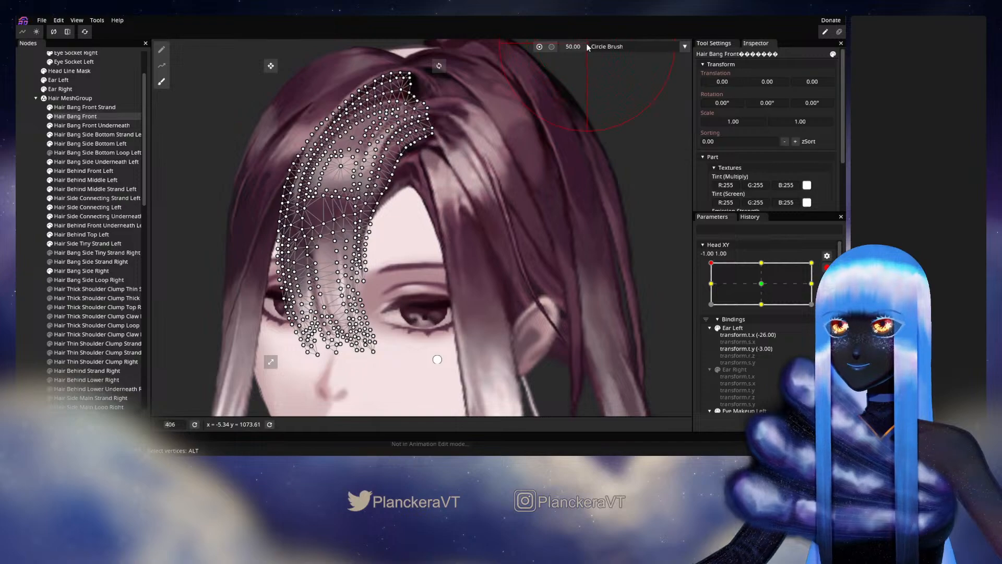
pyautogui.scroll(1, 539, 273)
pyautogui.moveTo(540, 273); pyautogui.dragTo(631, 217)
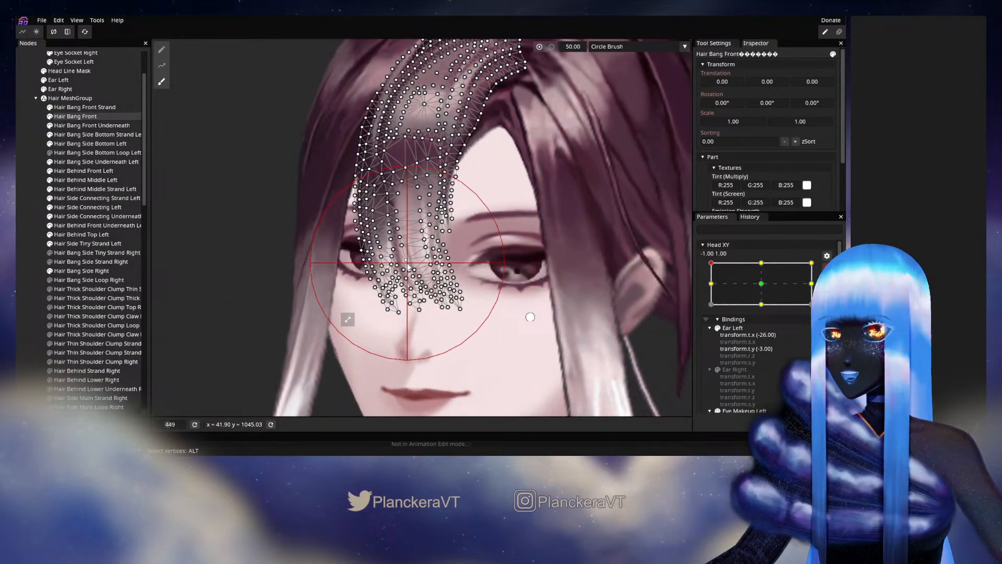
pyautogui.moveTo(585, 112); pyautogui.dragTo(483, 145)
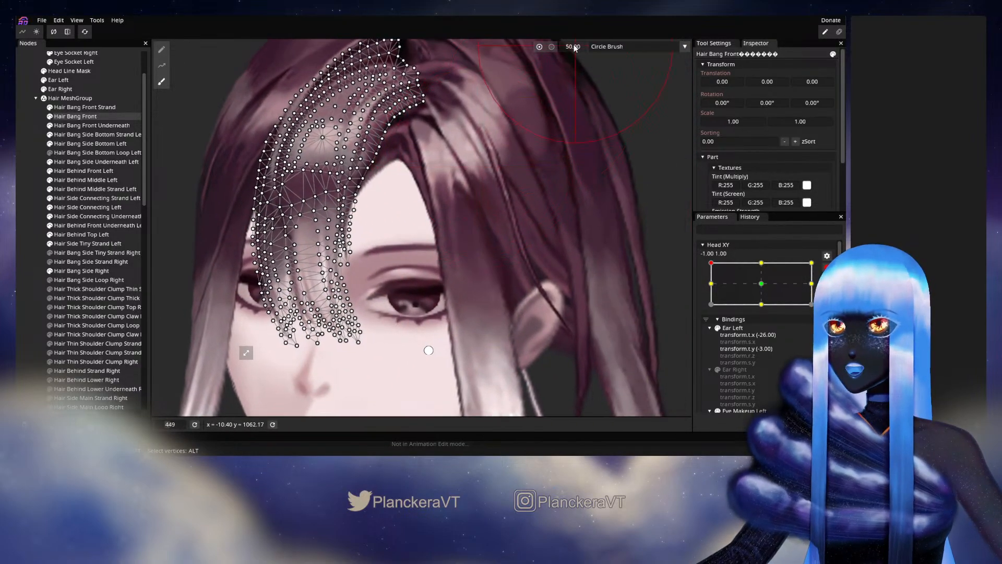
pyautogui.moveTo(437, 264); pyautogui.dragTo(547, 228)
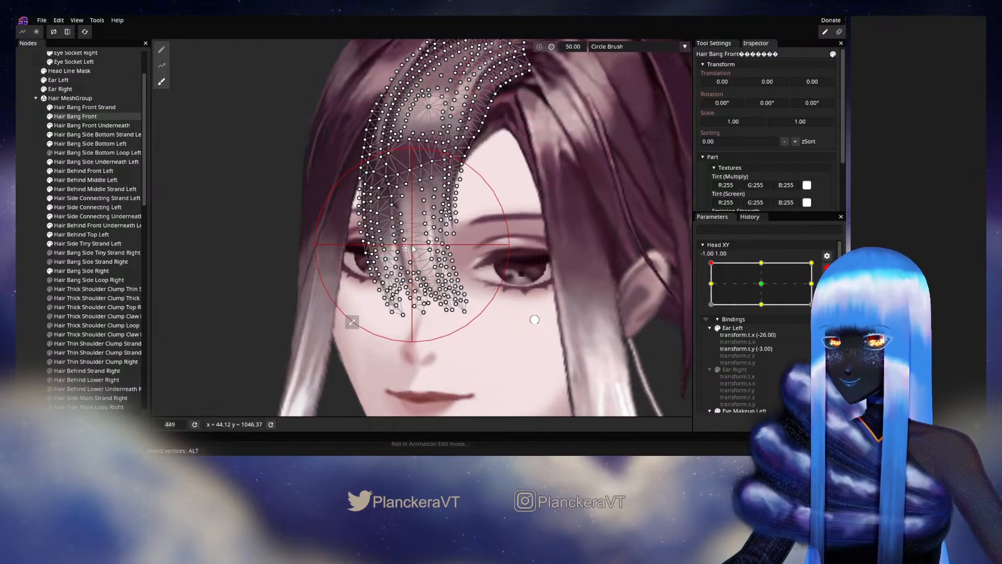
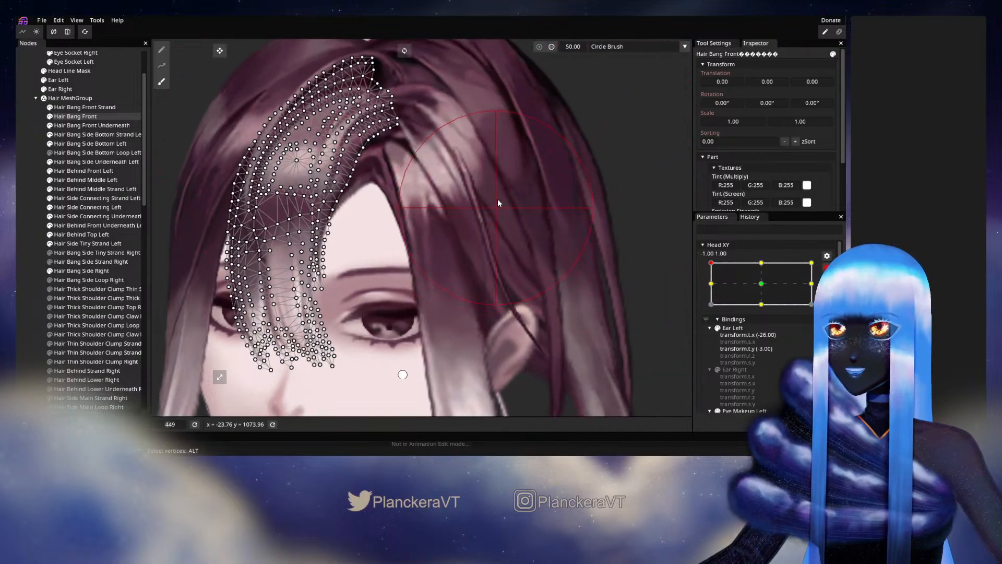
# Step: Smooth the middle of the Hair Bang Front mesh with the size-18 Circle Brush in flow mode, then check it by moving Head XY
pyautogui.scroll(1, 500, 235)
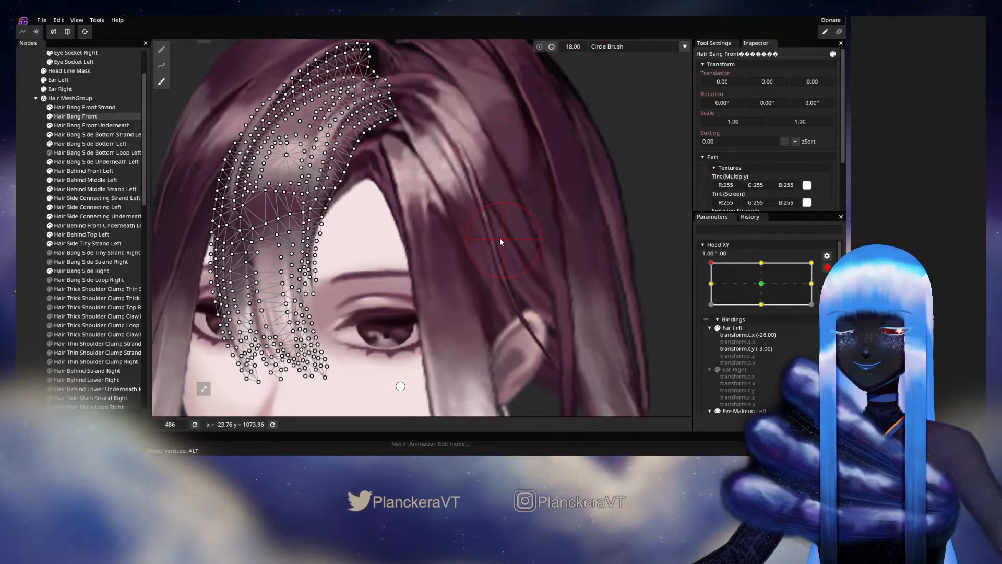
pyautogui.moveTo(395, 245); pyautogui.dragTo(579, 217)
pyautogui.scroll(2, 578, 217)
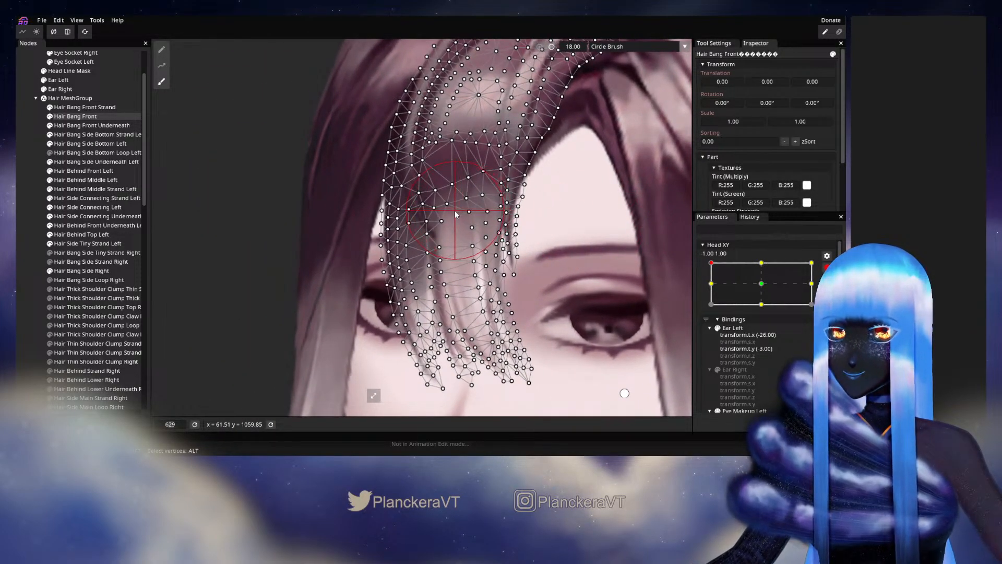
pyautogui.moveTo(457, 213); pyautogui.dragTo(455, 231)
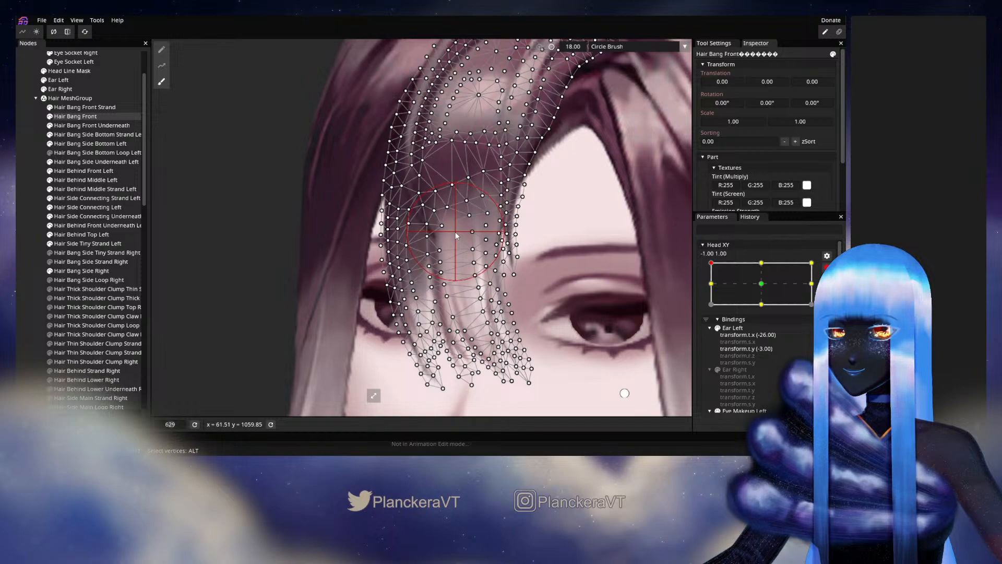
pyautogui.click(230, 234)
pyautogui.scroll(-5, 622, 256)
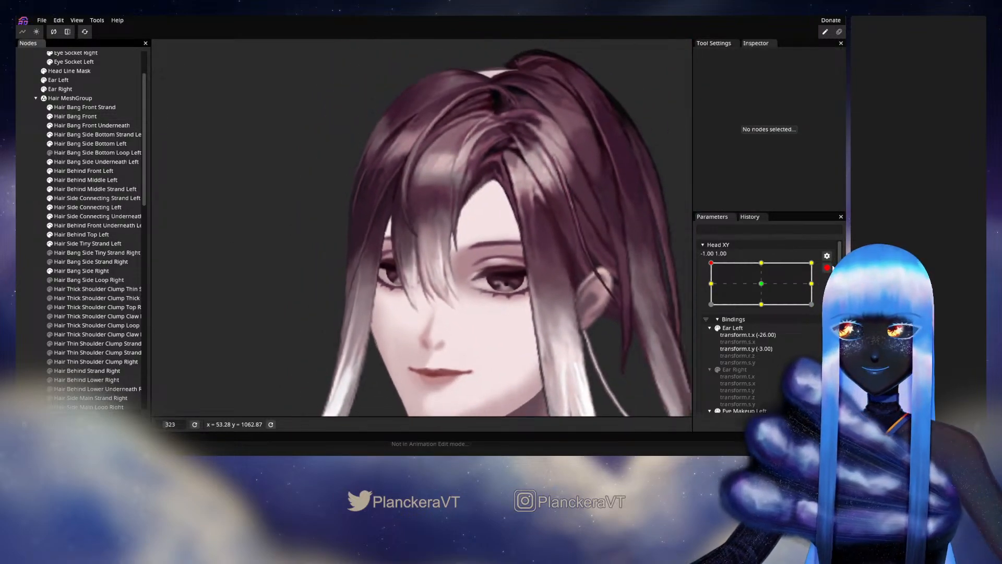
pyautogui.click(827, 267)
pyautogui.moveTo(711, 291)
pyautogui.mouseDown()
pyautogui.moveTo(766, 312)
pyautogui.moveTo(711, 290)
pyautogui.moveTo(751, 285)
pyautogui.moveTo(711, 286)
pyautogui.moveTo(756, 295)
pyautogui.moveTo(766, 308)
pyautogui.moveTo(710, 288)
pyautogui.mouseUp()
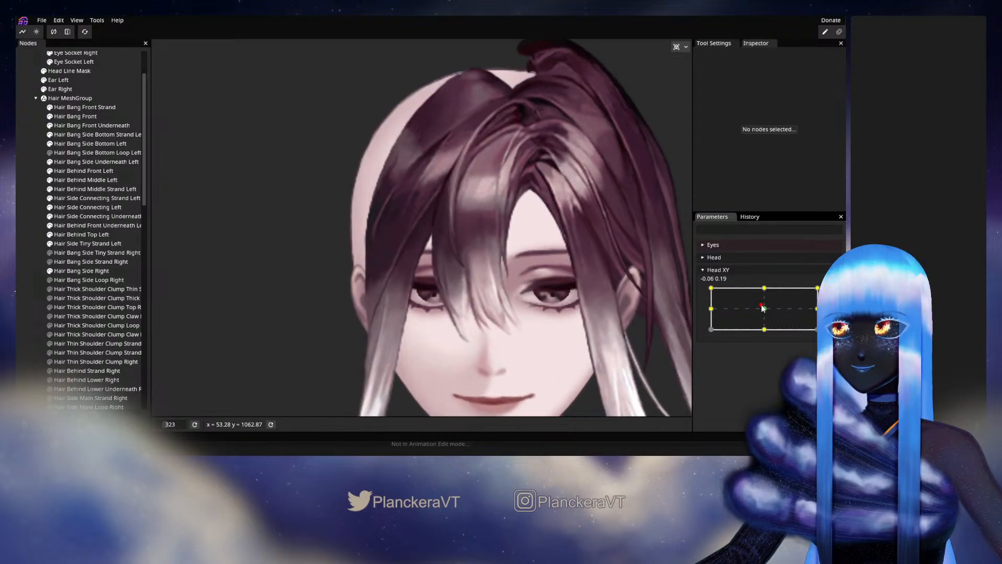
# Step: Reopen Head XY keypoint -1.00, 1.00 and reposition the Hair Side Connecting Left vertices along the inner edge near the parting
pyautogui.scroll(5, 462, 298)
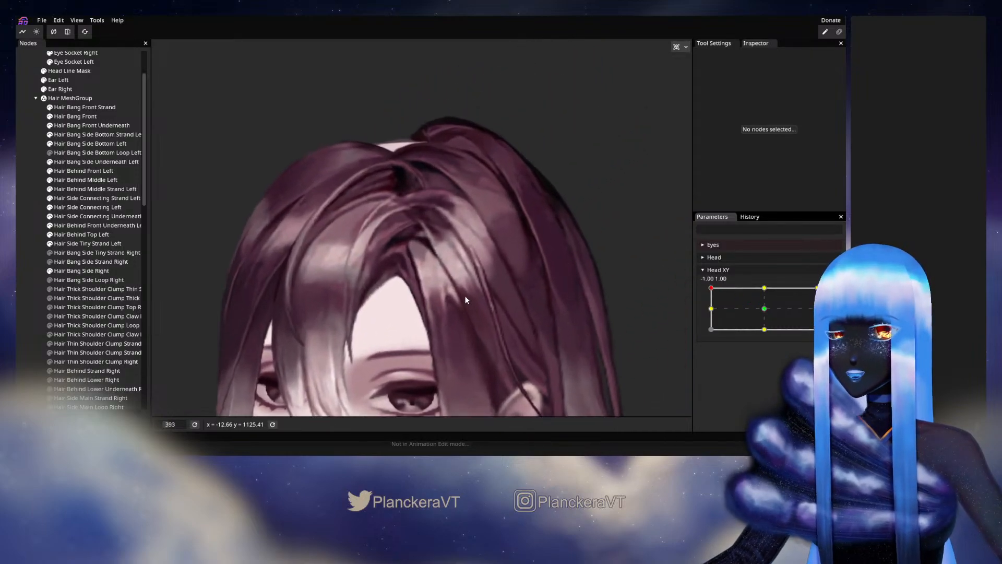
pyautogui.scroll(2, 471, 290)
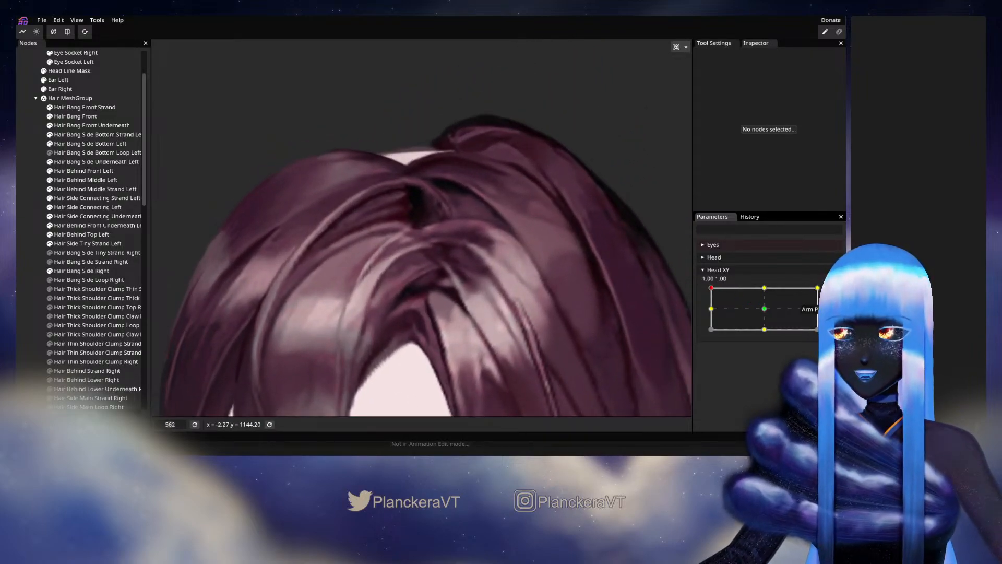
pyautogui.scroll(2, 475, 293)
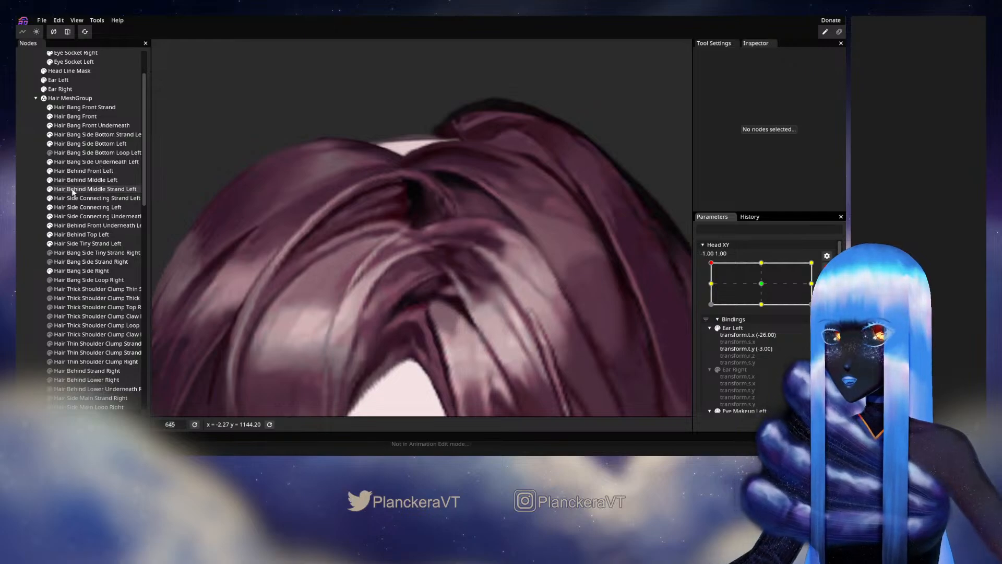
pyautogui.click(87, 207)
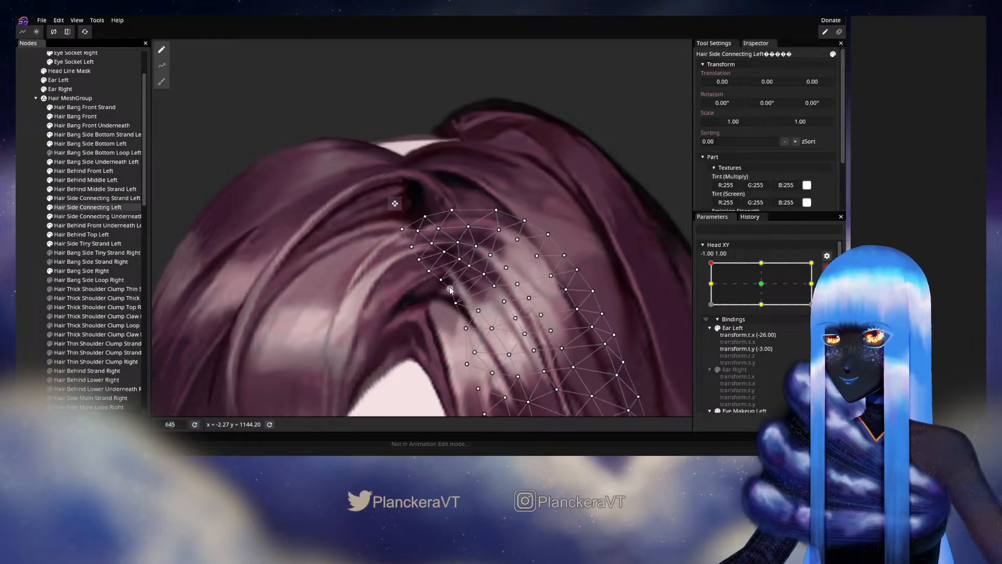
pyautogui.scroll(4, 450, 287)
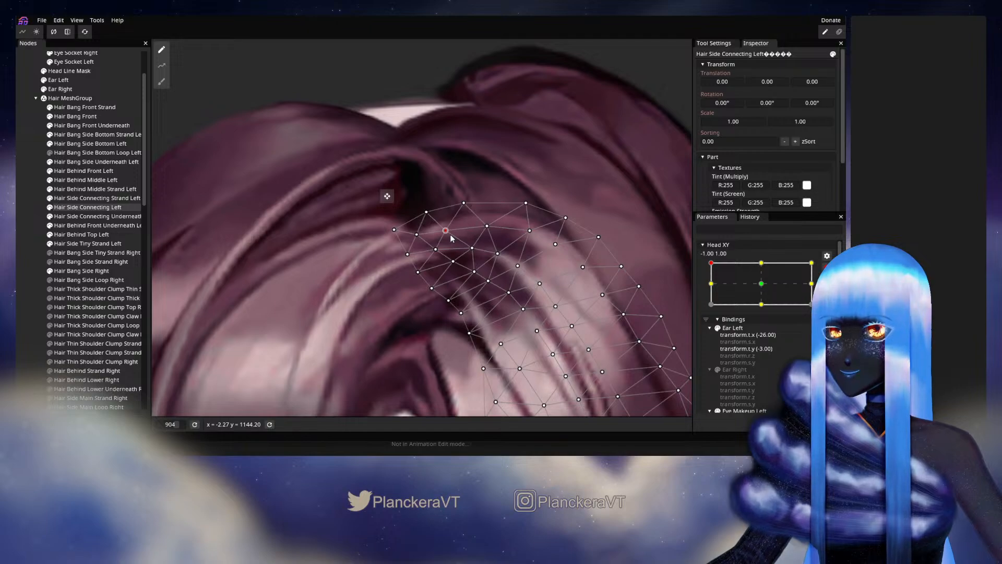
pyautogui.moveTo(440, 253); pyautogui.dragTo(434, 203)
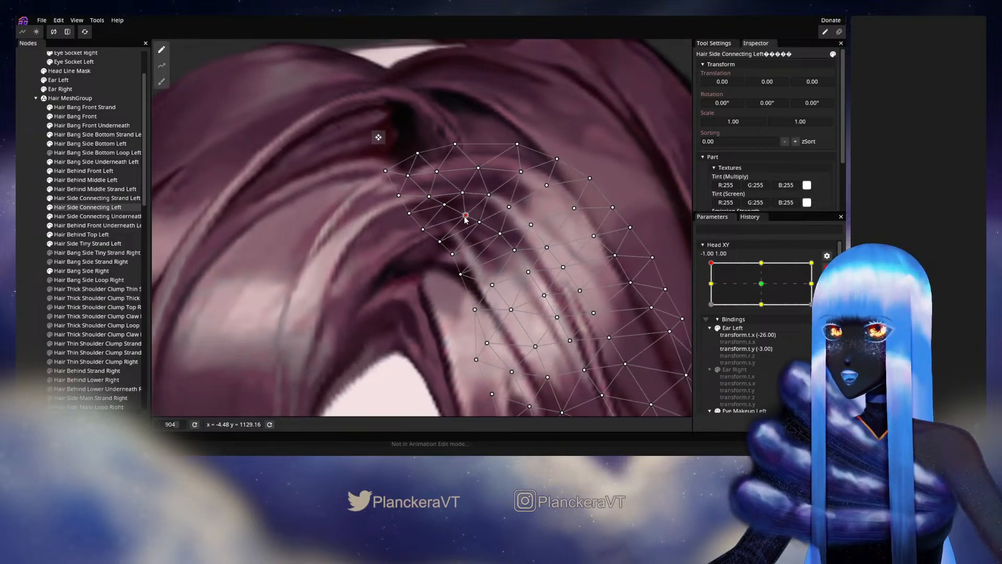
pyautogui.moveTo(438, 245); pyautogui.dragTo(467, 283)
pyautogui.click(453, 259)
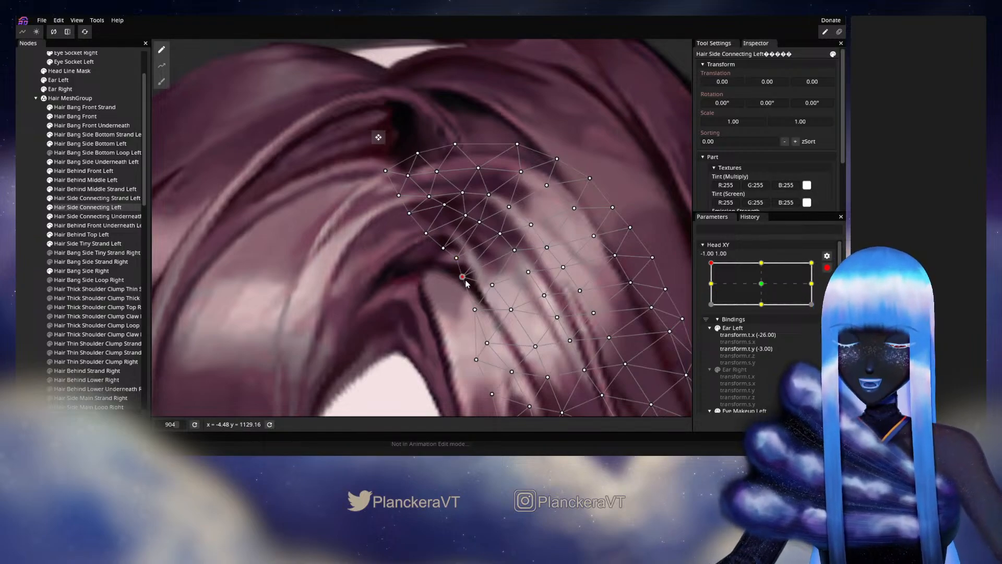
# Step: Fine-tune the interior vertices in the upper curve of the Hair Side Connecting Left mesh, then deselect it to view the hair
pyautogui.moveTo(464, 221); pyautogui.dragTo(487, 206)
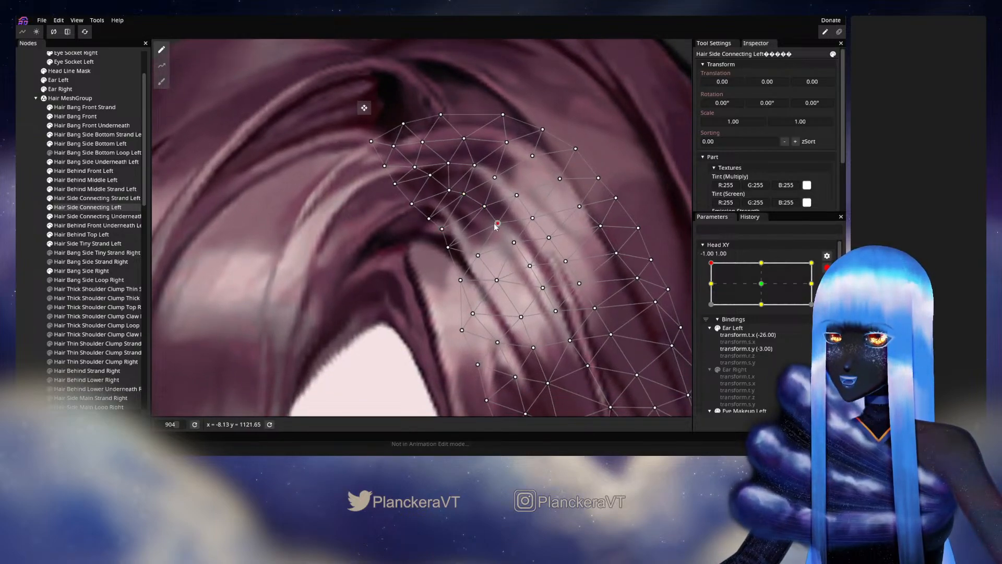
pyautogui.moveTo(471, 219); pyautogui.dragTo(456, 280)
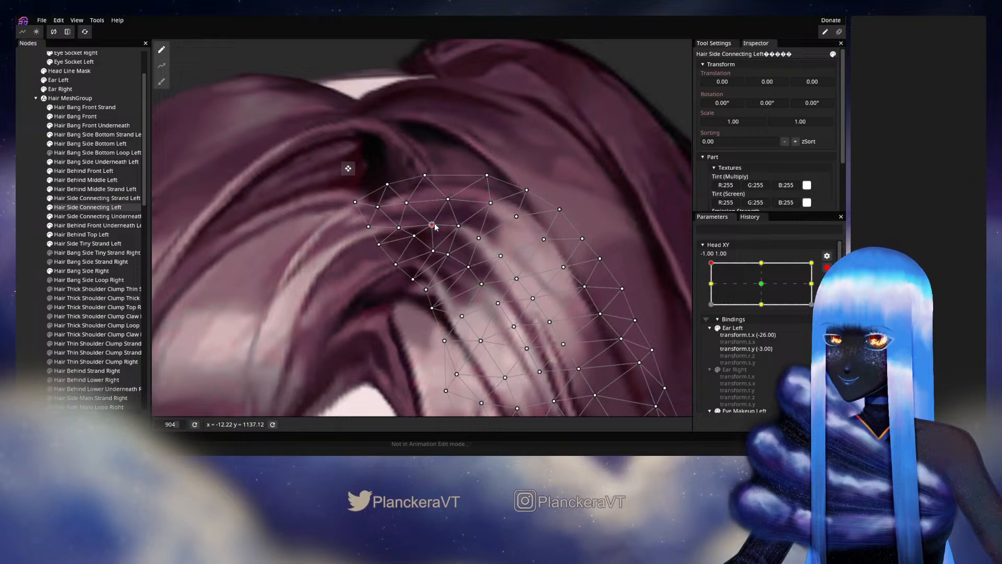
pyautogui.moveTo(435, 222); pyautogui.dragTo(436, 227)
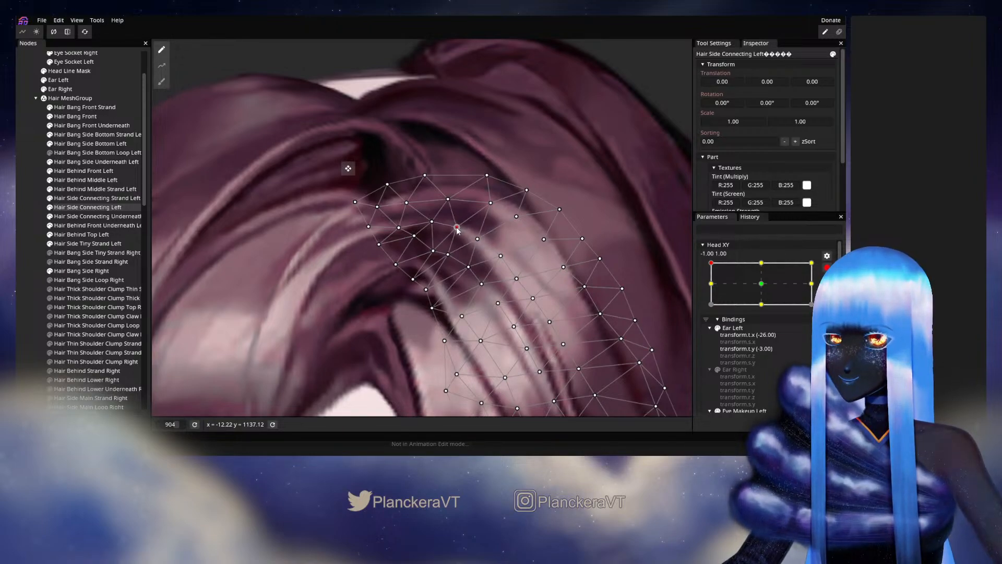
pyautogui.moveTo(509, 258); pyautogui.dragTo(446, 203)
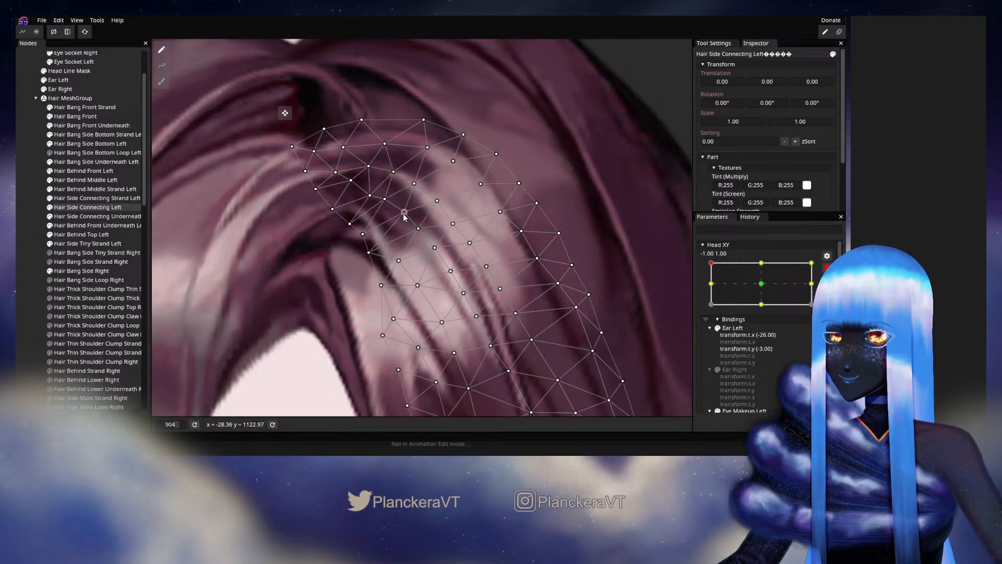
pyautogui.moveTo(475, 186); pyautogui.dragTo(471, 193)
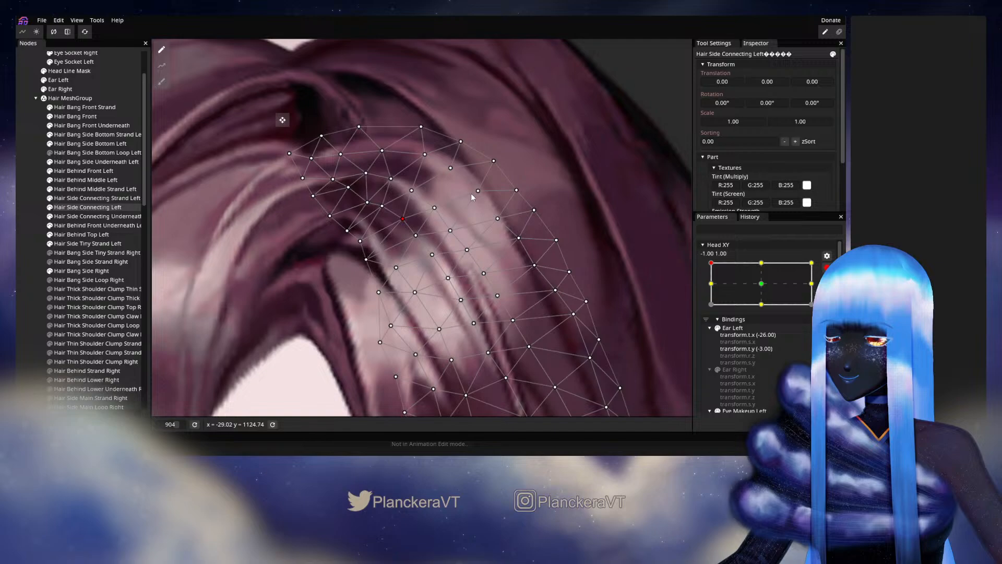
pyautogui.click(21, 243)
pyautogui.scroll(-5, 402, 253)
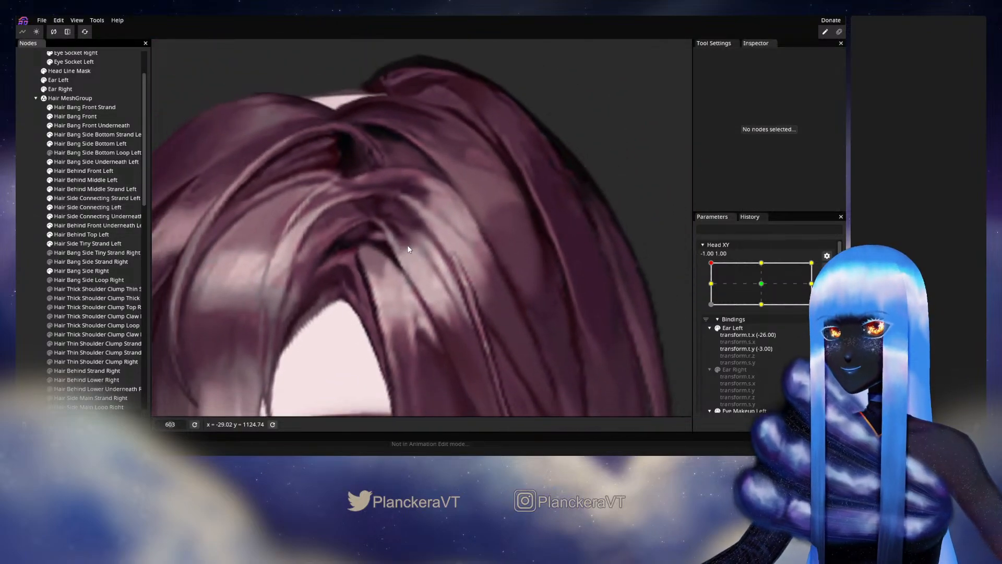
# Step: Save the model, leave keypoint editing and check the head turn by moving Head XY back to -1.00, 1.00
pyautogui.hotkey('ctrl', 's')
pyautogui.scroll(-6, 415, 244)
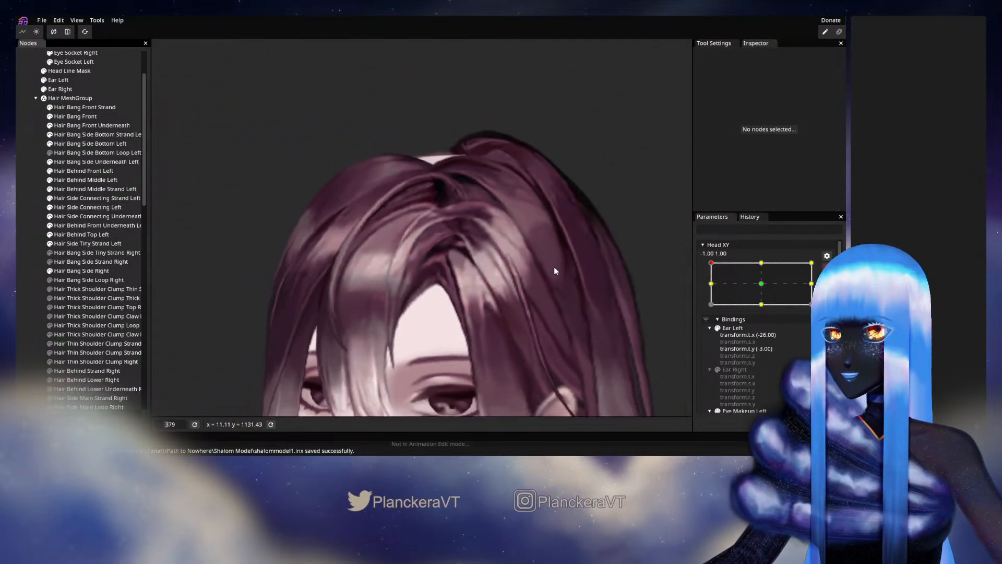
pyautogui.scroll(-2, 553, 267)
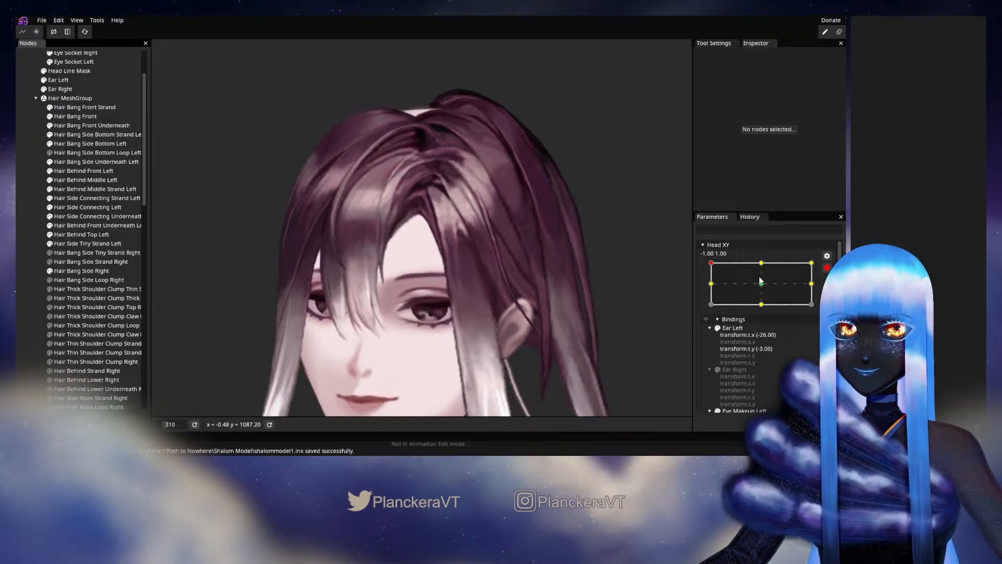
pyautogui.click(828, 268)
pyautogui.moveTo(711, 291)
pyautogui.mouseDown()
pyautogui.moveTo(765, 309)
pyautogui.moveTo(707, 289)
pyautogui.mouseUp()
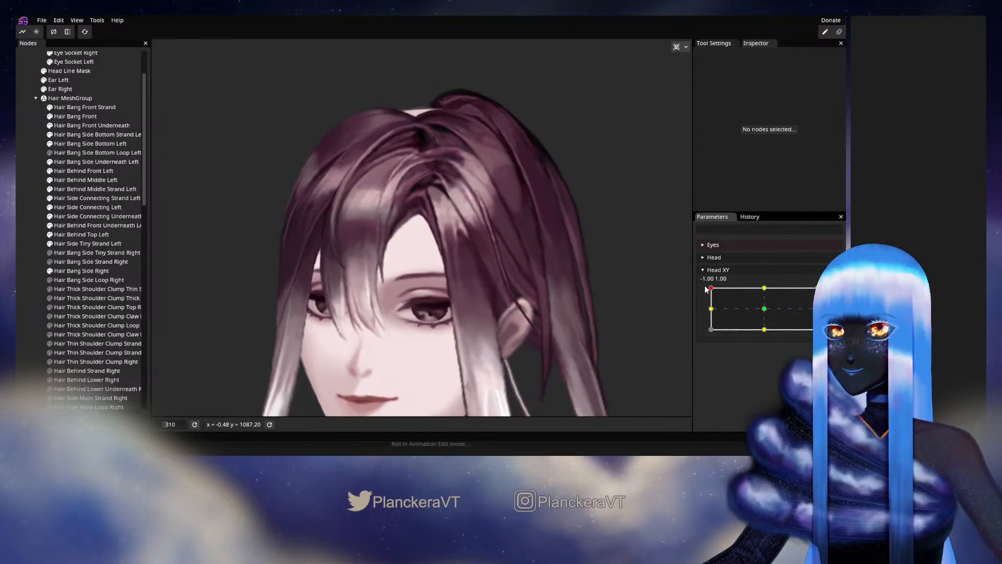
# Step: Reopen Head XY keypoint -1.00, 1.00 and adjust the Hair Behind Front Left vertices along the inner edge near the crown
pyautogui.click(833, 292)
pyautogui.moveTo(478, 248); pyautogui.dragTo(449, 291)
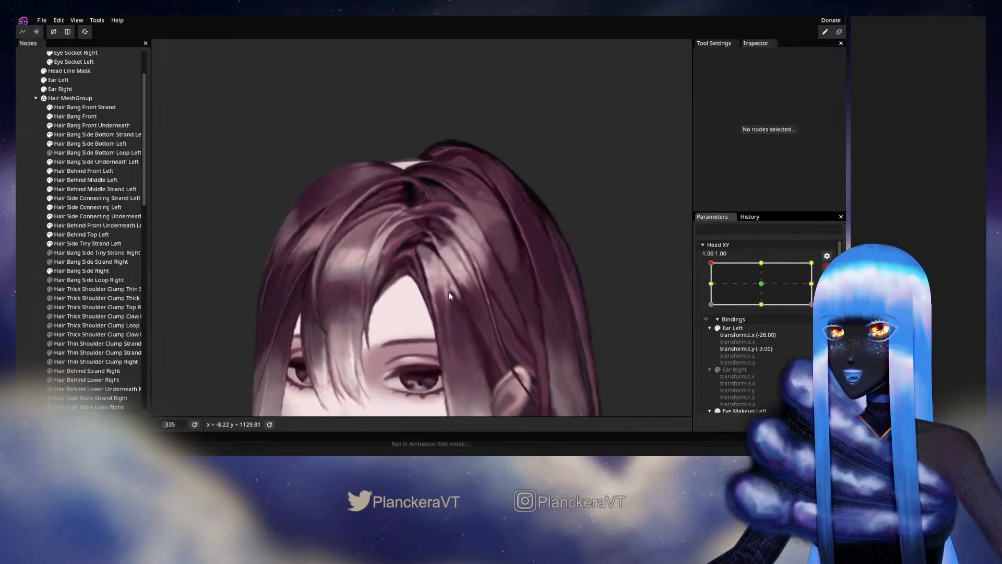
pyautogui.scroll(3, 462, 261)
pyautogui.moveTo(472, 217); pyautogui.dragTo(448, 262)
pyautogui.scroll(2, 448, 262)
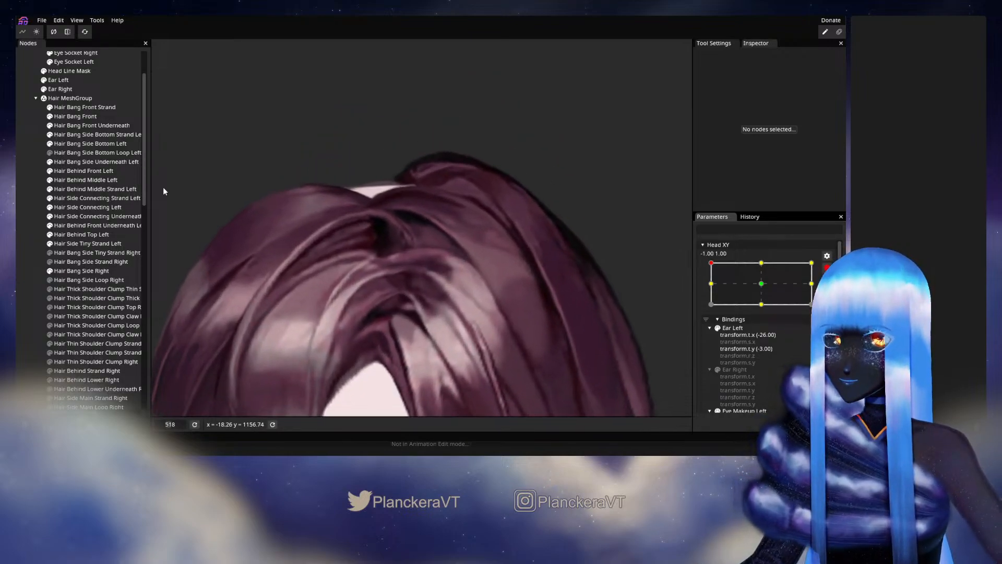
pyautogui.click(115, 170)
pyautogui.scroll(1, 401, 251)
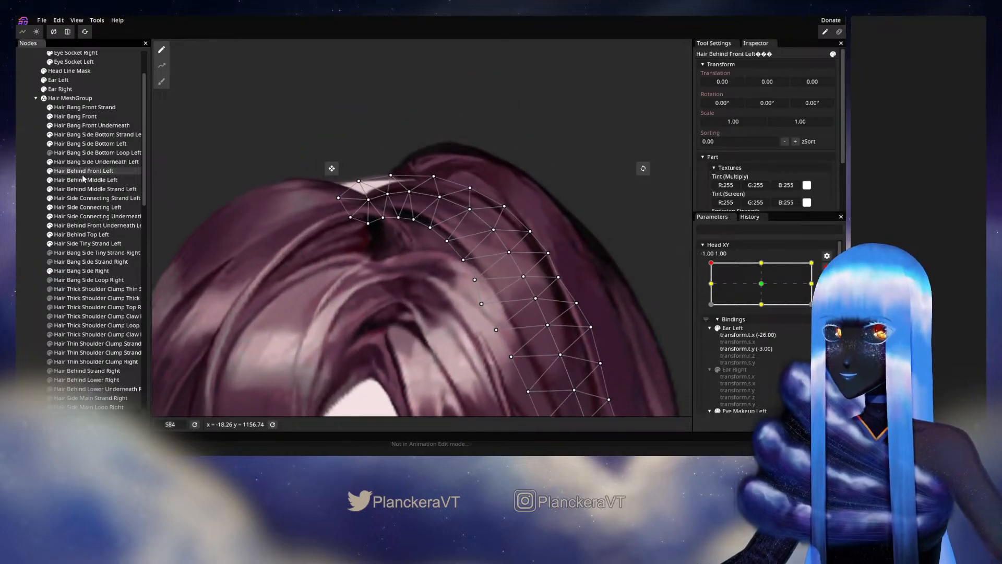
pyautogui.scroll(1, 417, 233)
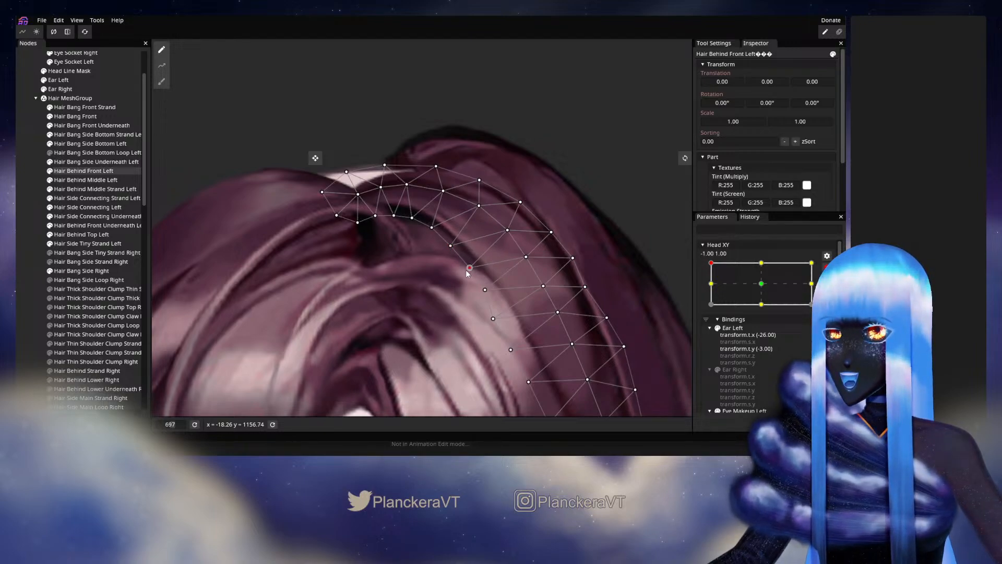
pyautogui.moveTo(487, 291); pyautogui.dragTo(492, 265)
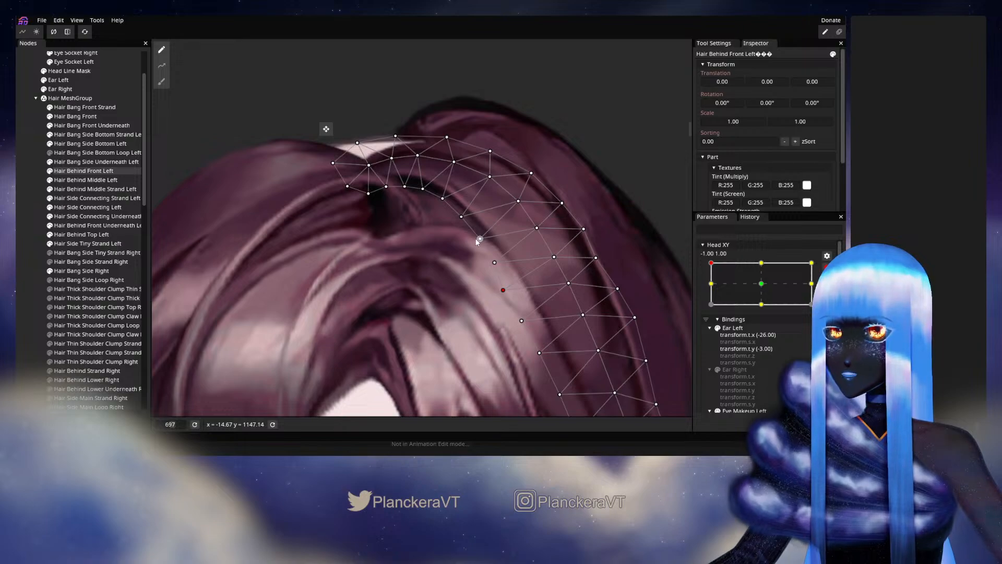
pyautogui.moveTo(474, 243); pyautogui.dragTo(476, 242)
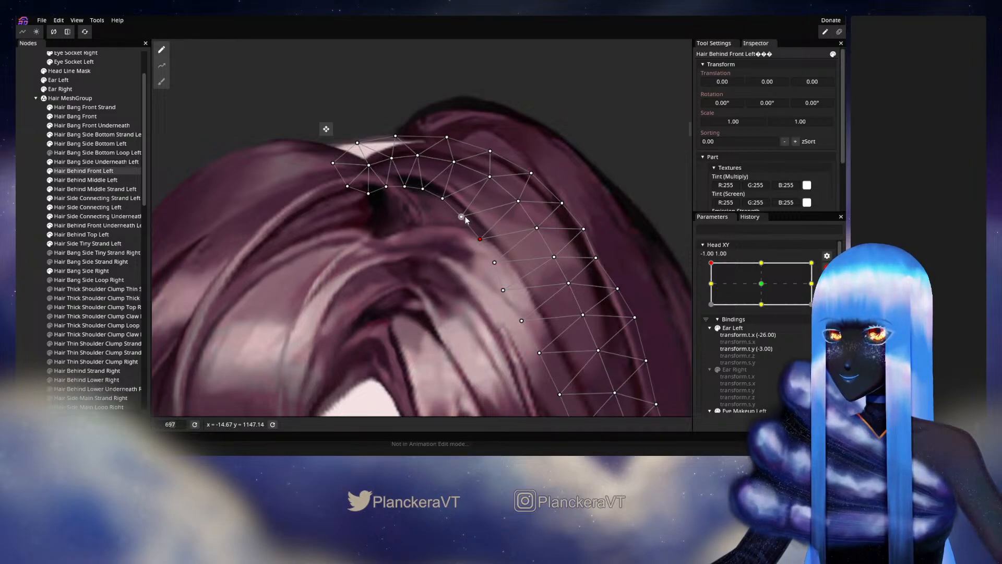
pyautogui.click(443, 196)
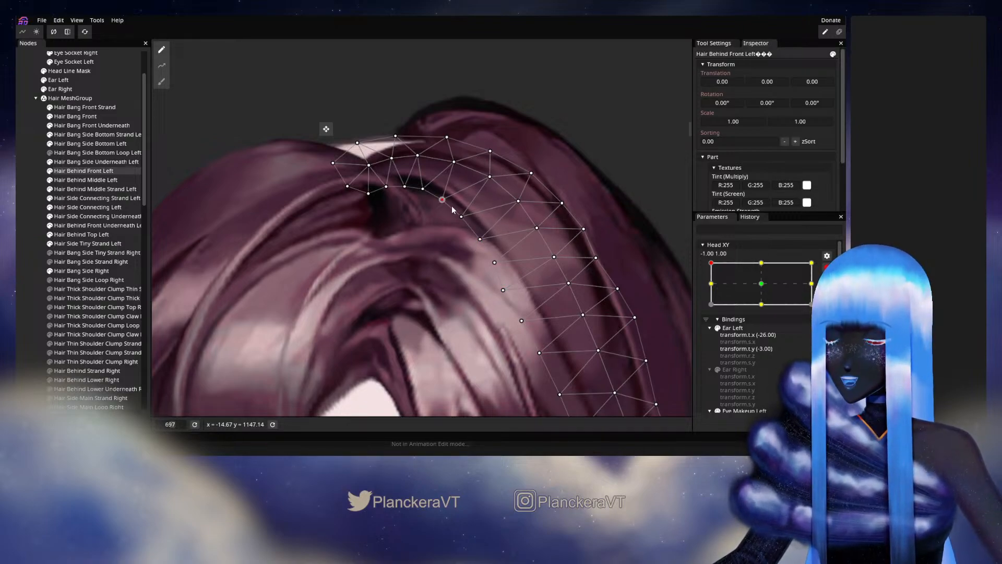
# Step: Adjust the middle and lower inner vertices of the Hair Behind Front Left mesh, then deselect it to view the whole head
pyautogui.moveTo(471, 227); pyautogui.dragTo(435, 195)
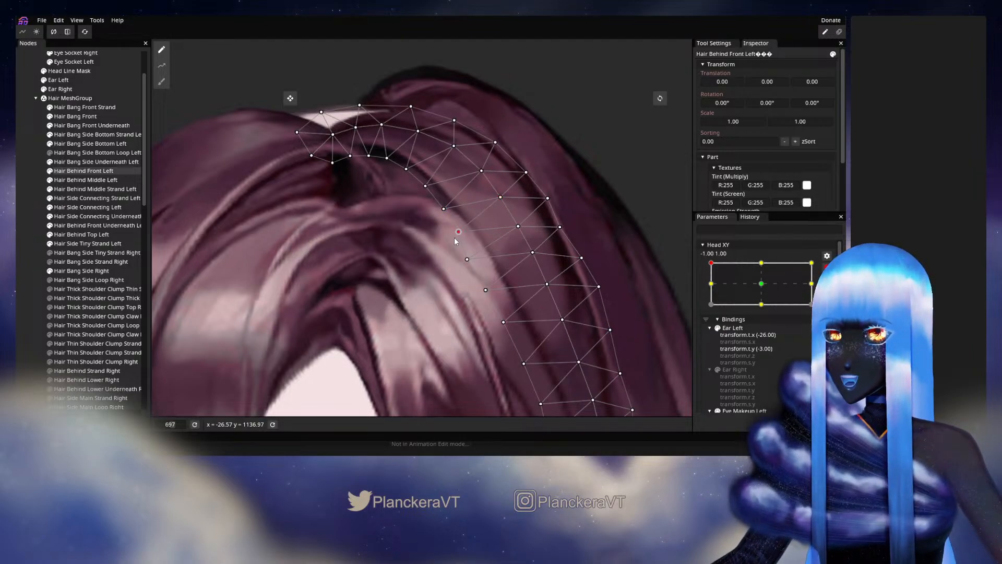
pyautogui.moveTo(475, 230); pyautogui.dragTo(474, 199)
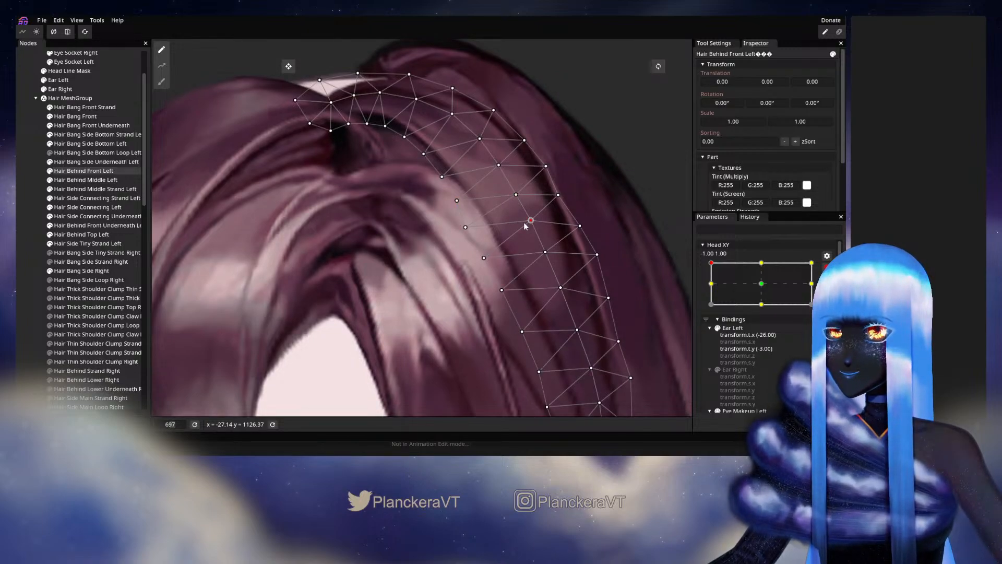
pyautogui.click(545, 252)
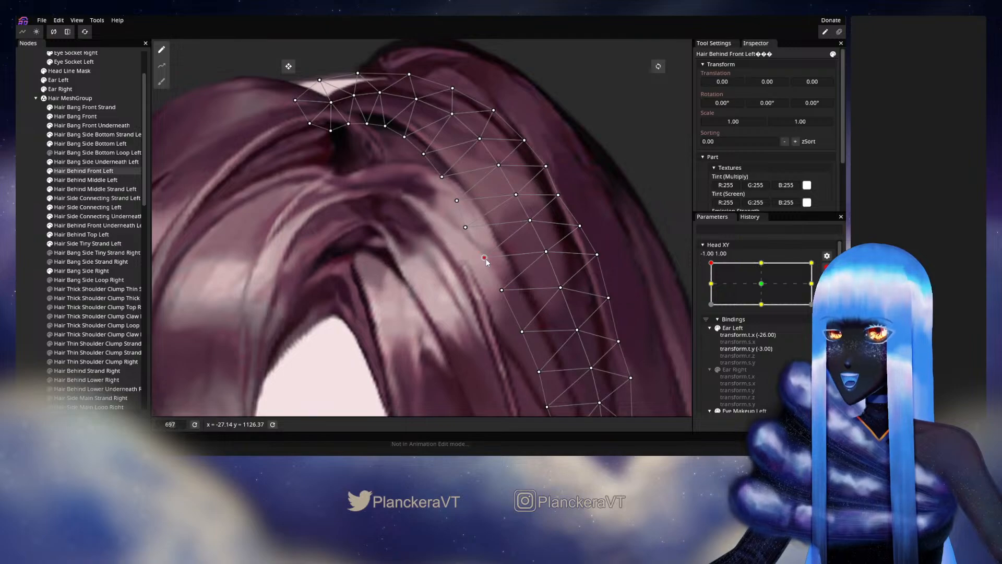
pyautogui.moveTo(529, 285); pyautogui.dragTo(506, 226)
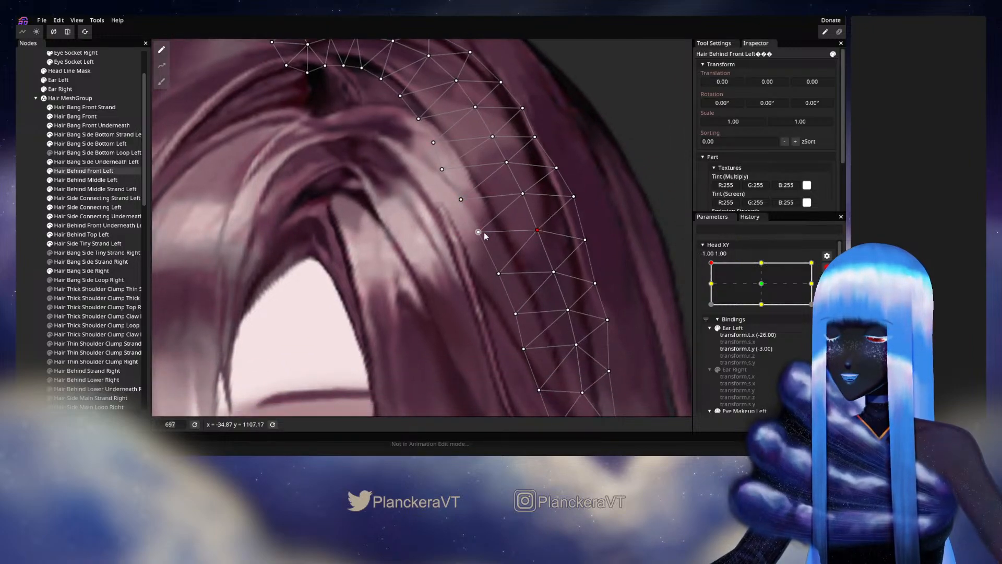
pyautogui.click(26, 225)
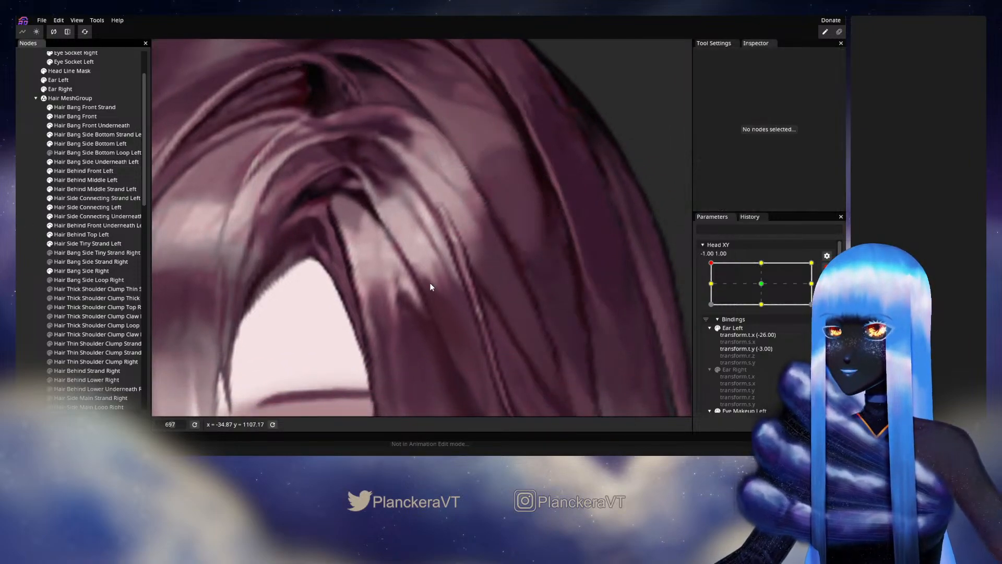
pyautogui.scroll(-8, 440, 278)
pyautogui.scroll(-2, 446, 279)
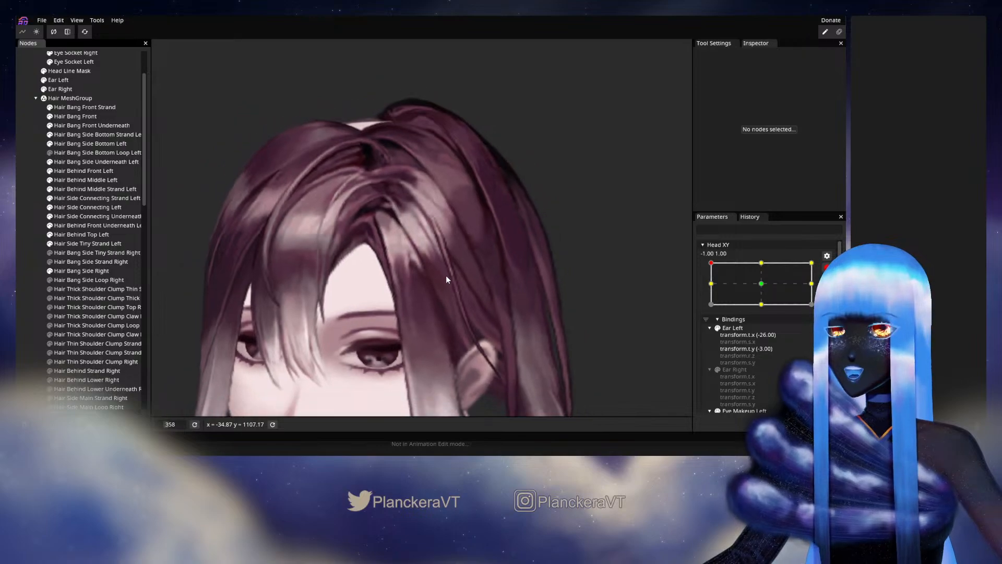
# Step: Reselect Hair Behind Front Left and nudge its inner-edge vertices beside the side hair highlight, then deselect it to view the result
pyautogui.scroll(1, 447, 280)
pyautogui.scroll(4, 438, 292)
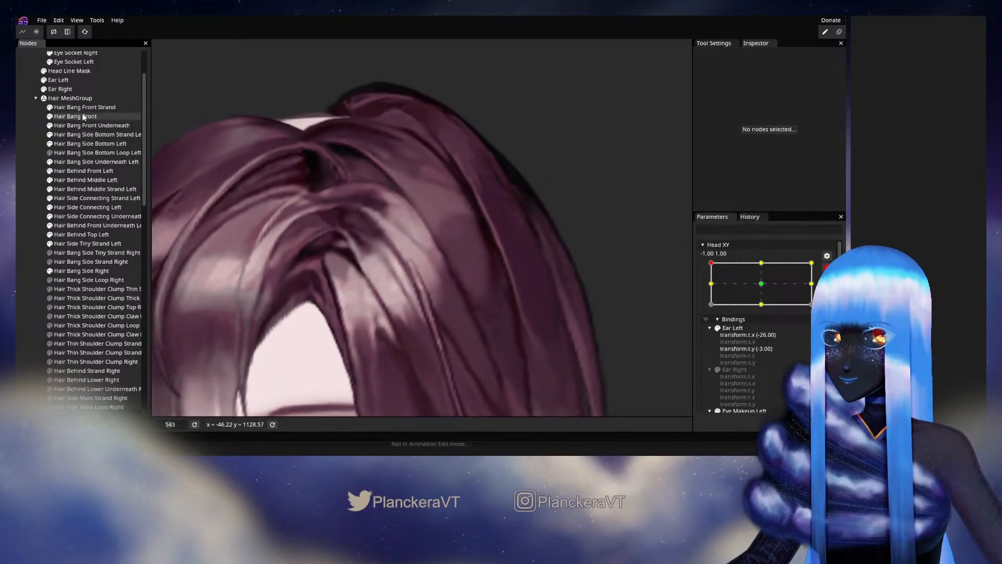
pyautogui.click(83, 116)
pyautogui.click(83, 171)
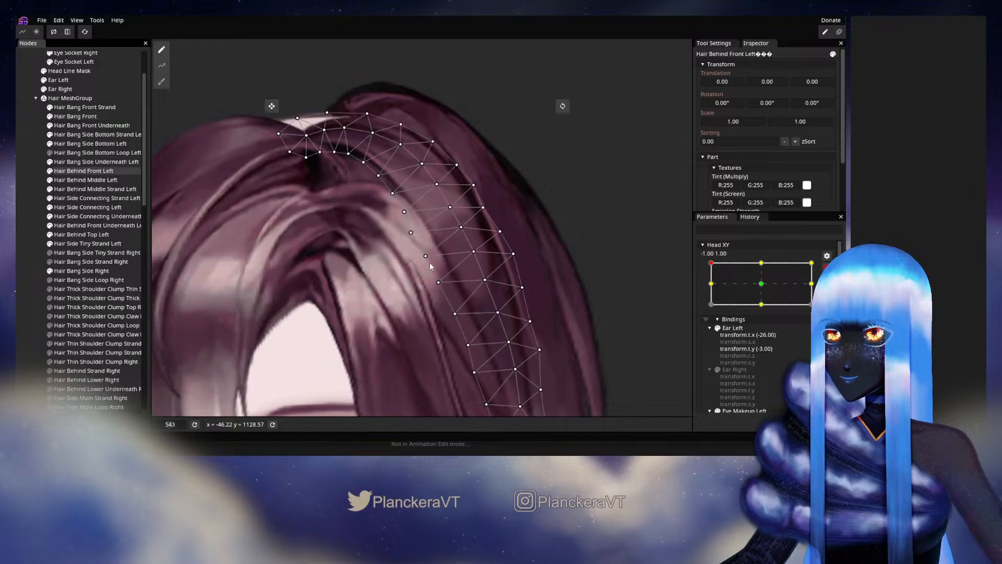
pyautogui.scroll(2, 430, 266)
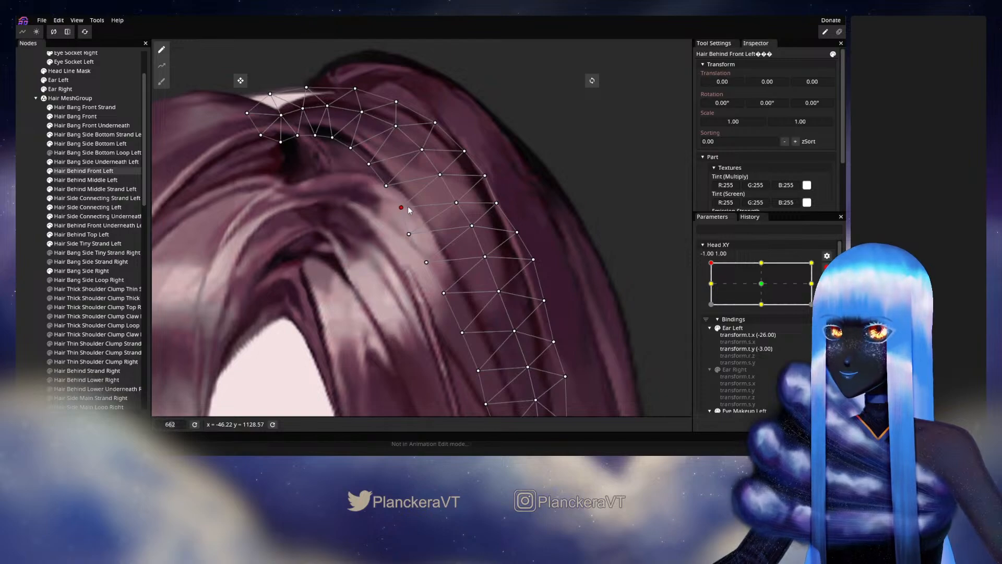
pyautogui.click(387, 186)
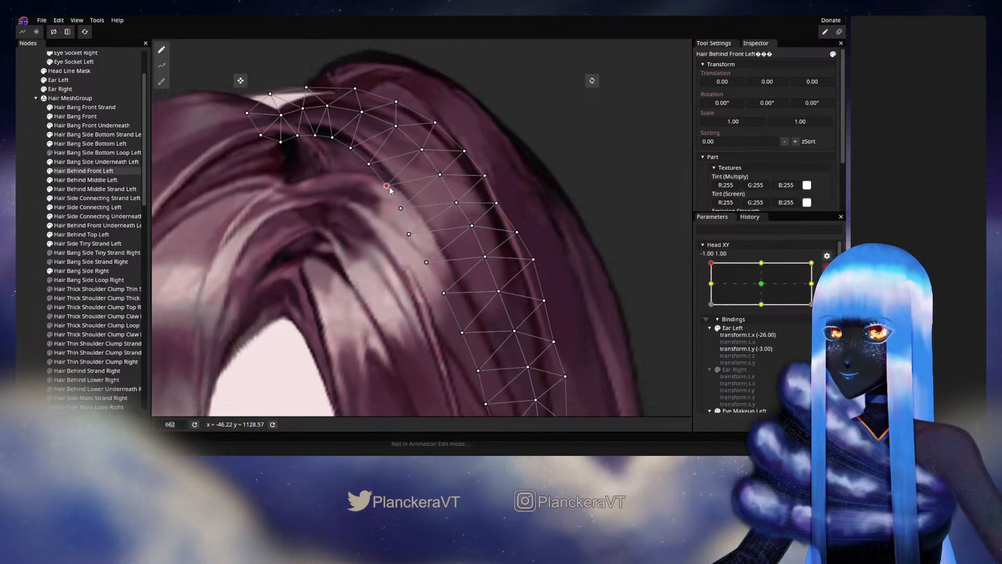
pyautogui.click(38, 176)
pyautogui.scroll(-3, 462, 333)
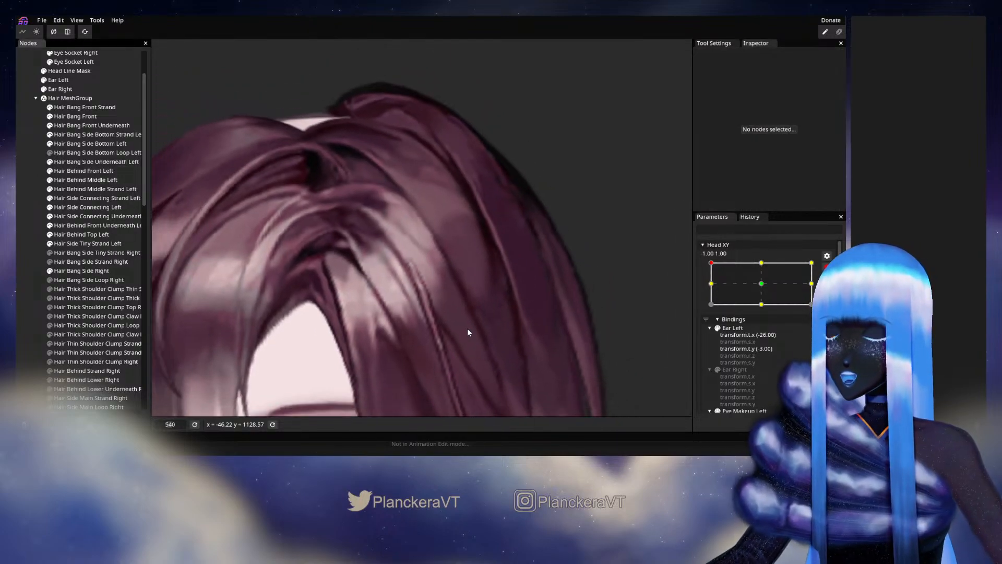
pyautogui.scroll(-5, 474, 331)
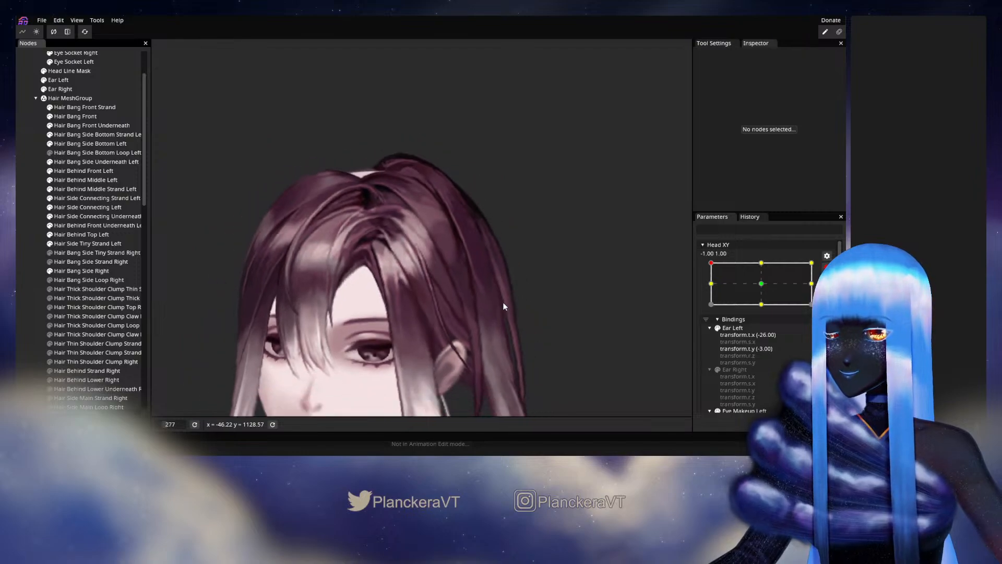
# Step: Leave keypoint editing and check the head turn by moving Head XY around the -1.00, 1.00 keypoint
pyautogui.scroll(-2, 475, 330)
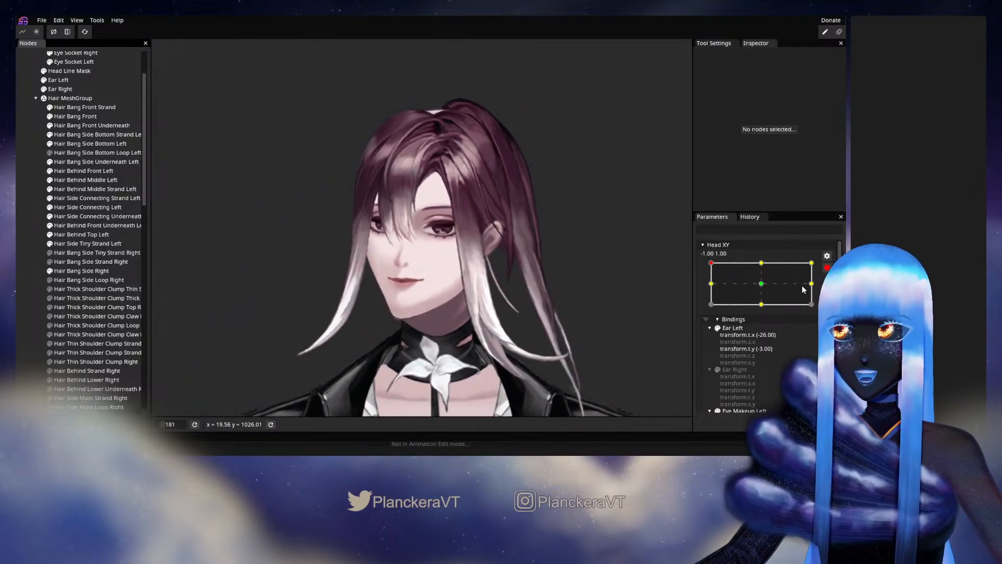
pyautogui.click(827, 267)
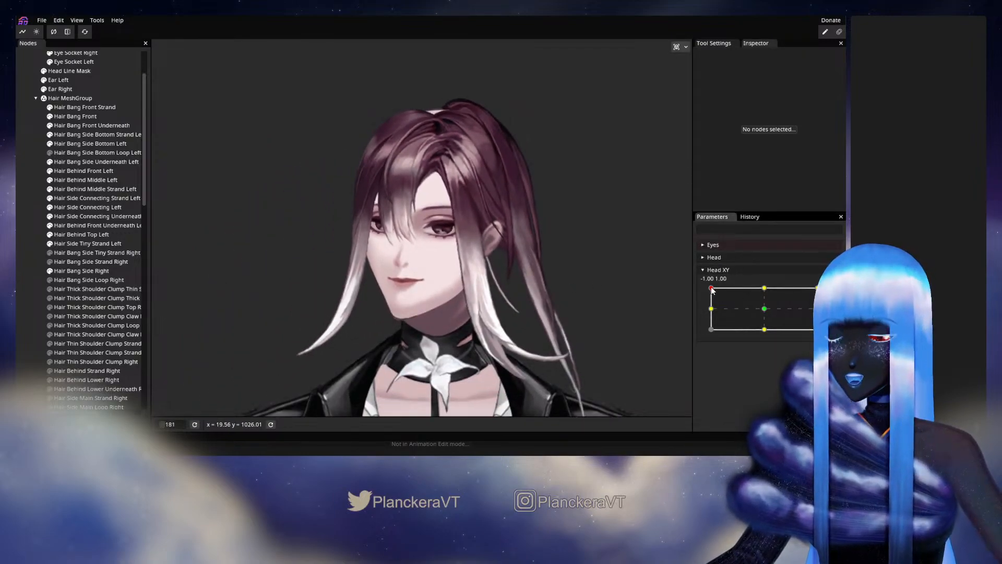
pyautogui.moveTo(712, 290)
pyautogui.mouseDown()
pyautogui.moveTo(766, 312)
pyautogui.moveTo(715, 290)
pyautogui.mouseUp()
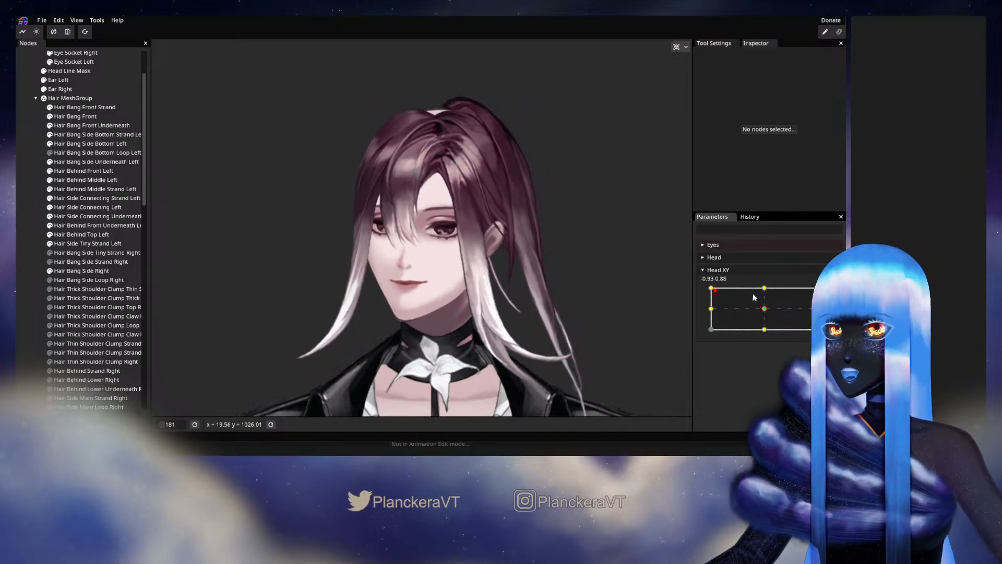
# Step: Reopen Head XY keypoint -1.00, 1.00 and nudge the top vertices of the Hair Side Connecting Left mesh near the parting
pyautogui.scroll(5, 480, 314)
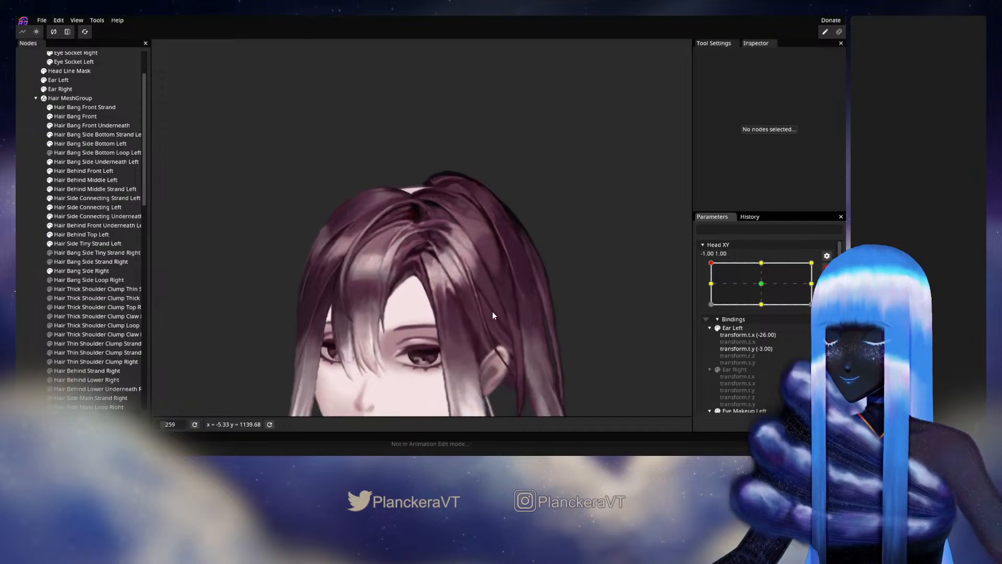
pyautogui.scroll(4, 498, 311)
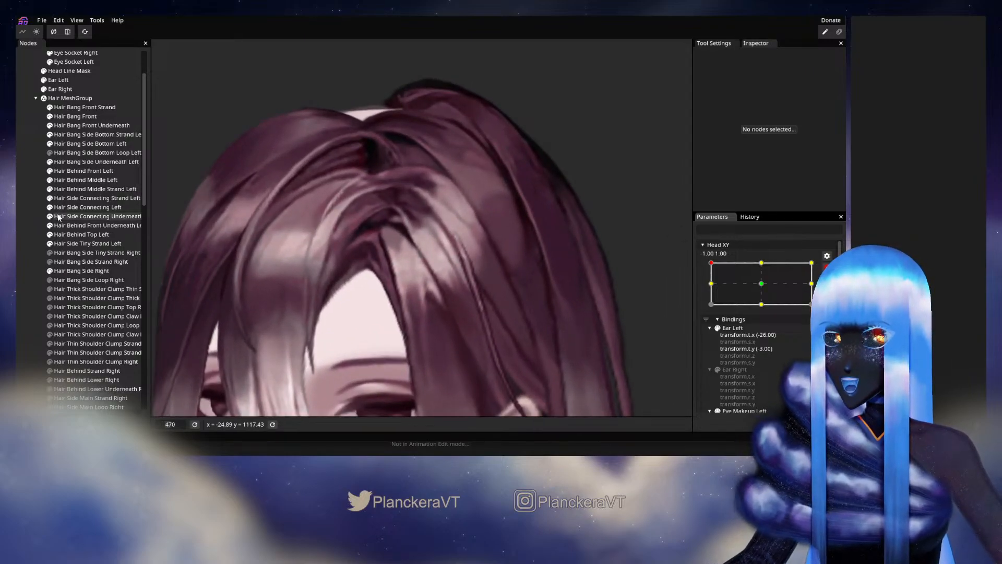
pyautogui.click(443, 238)
pyautogui.scroll(1, 443, 238)
pyautogui.scroll(4, 444, 237)
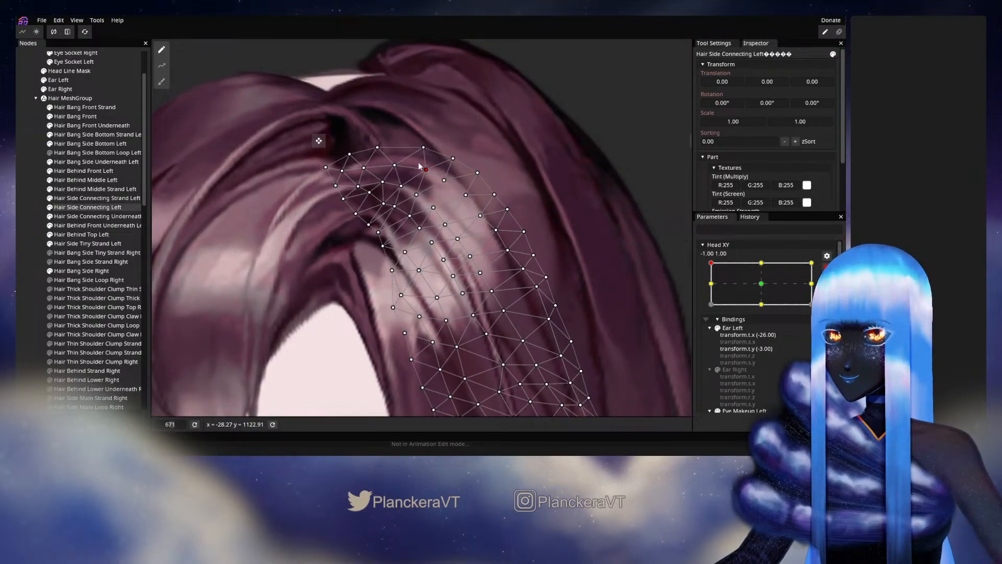
pyautogui.moveTo(424, 147); pyautogui.dragTo(422, 149)
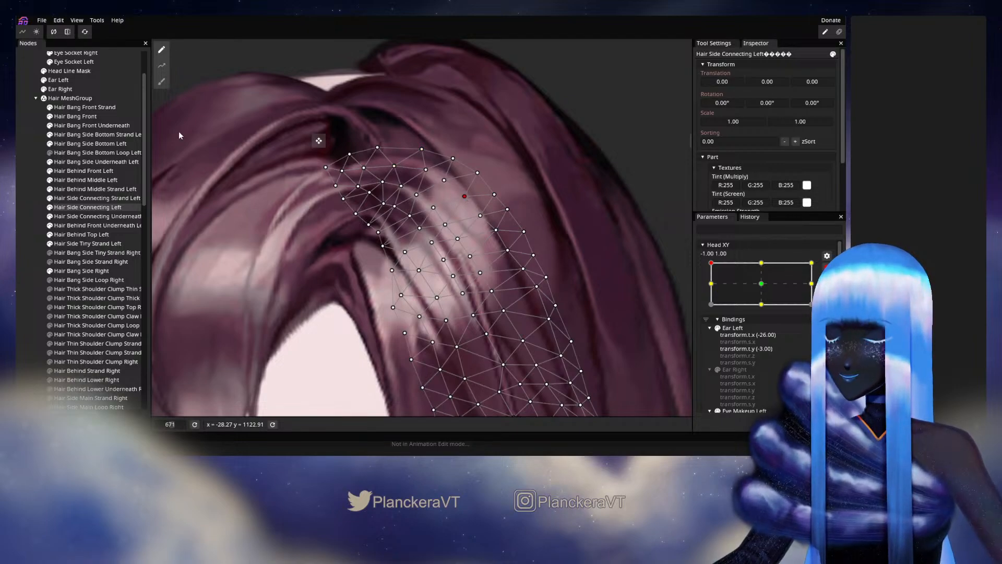
# Step: Hide Hair Bang Front Strand, reselect Hair Side Connecting Left and adjust its vertices around the hair highlight
pyautogui.click(50, 107)
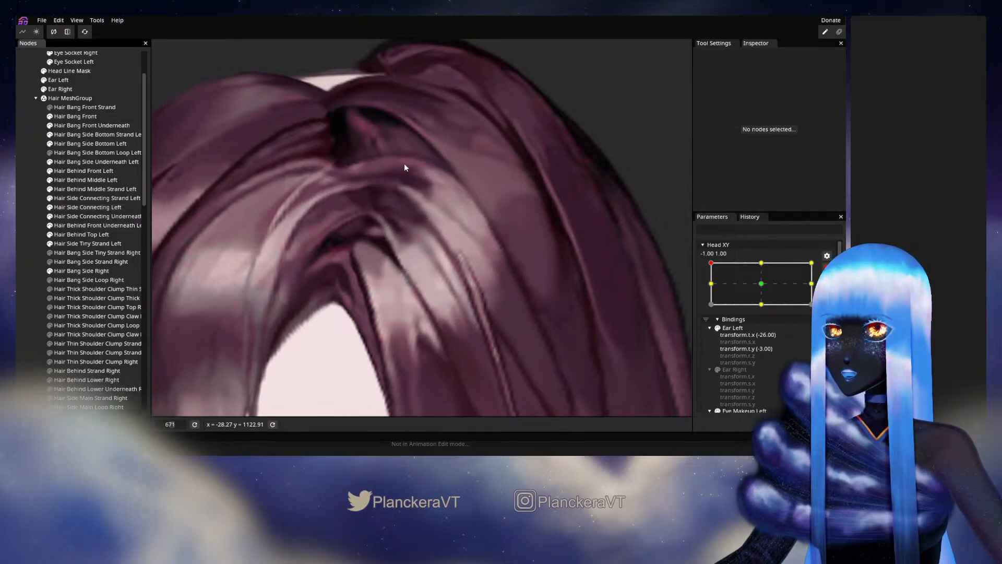
pyautogui.click(83, 171)
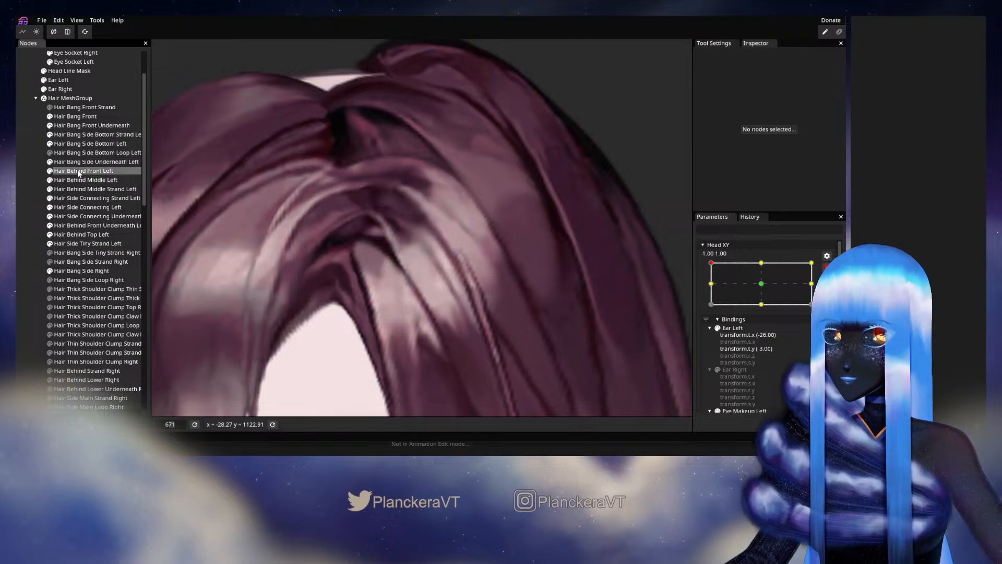
pyautogui.click(86, 207)
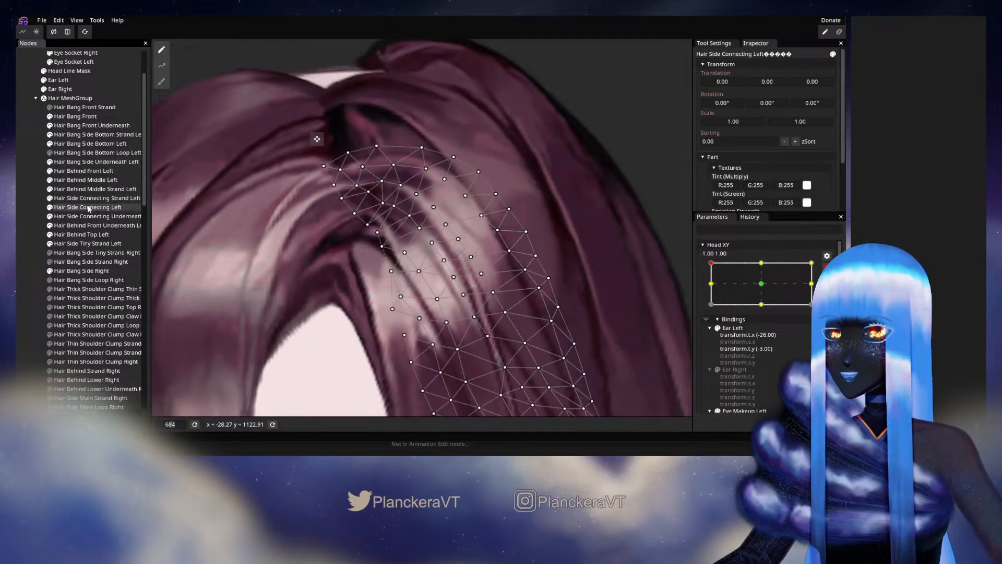
pyautogui.scroll(2, 444, 247)
pyautogui.moveTo(504, 236); pyautogui.dragTo(512, 215)
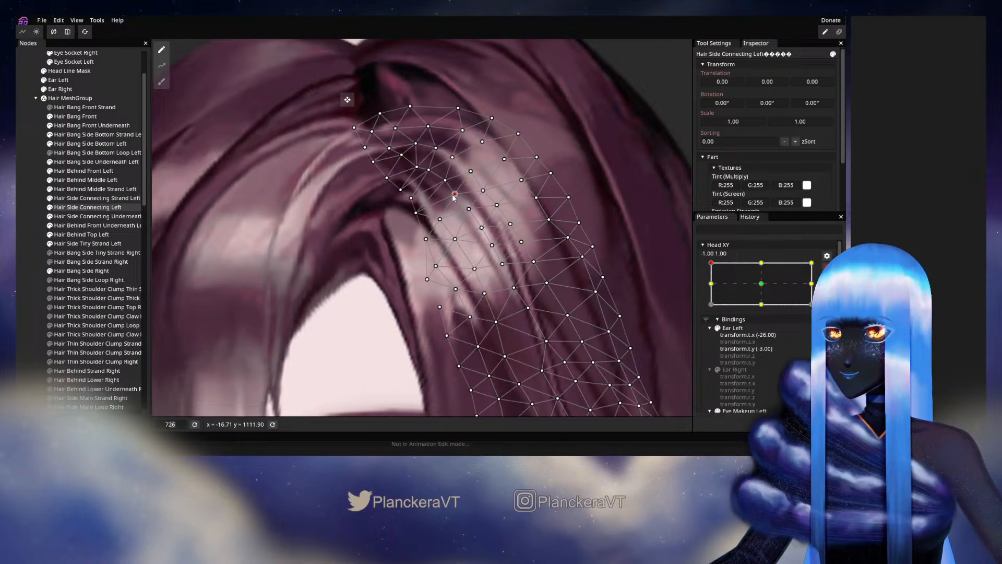
pyautogui.moveTo(525, 189); pyautogui.dragTo(525, 149)
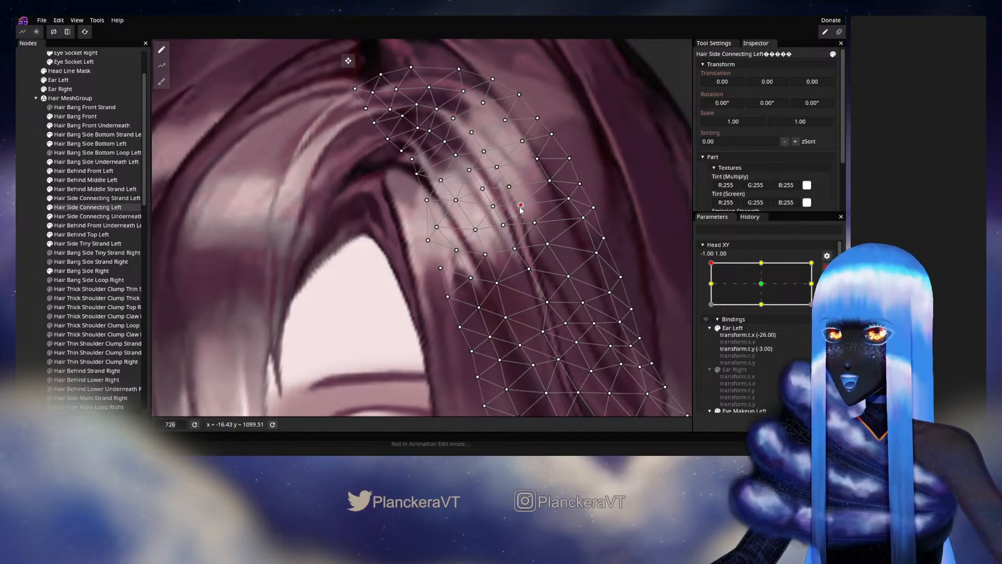
pyautogui.click(492, 207)
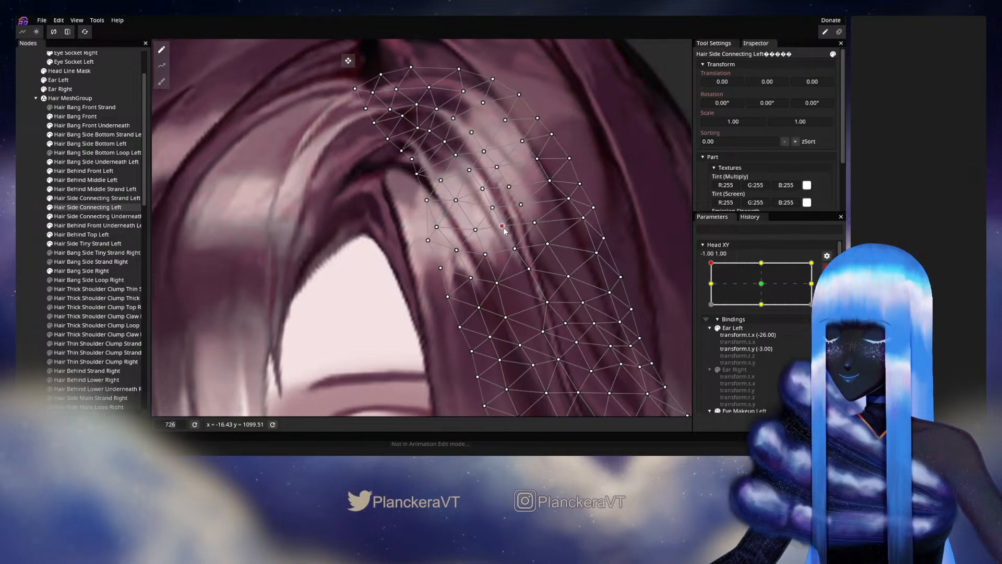
# Step: Adjust the inner vertices of Hair Side Connecting Left along the dark strand line between the highlight and the ear
pyautogui.moveTo(517, 254); pyautogui.dragTo(517, 197)
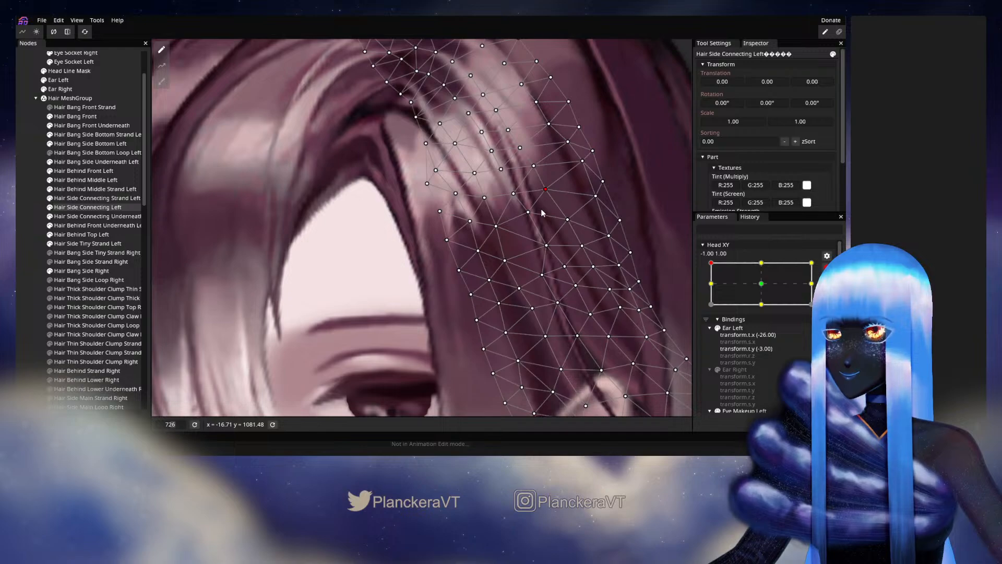
pyautogui.click(564, 226)
pyautogui.click(545, 246)
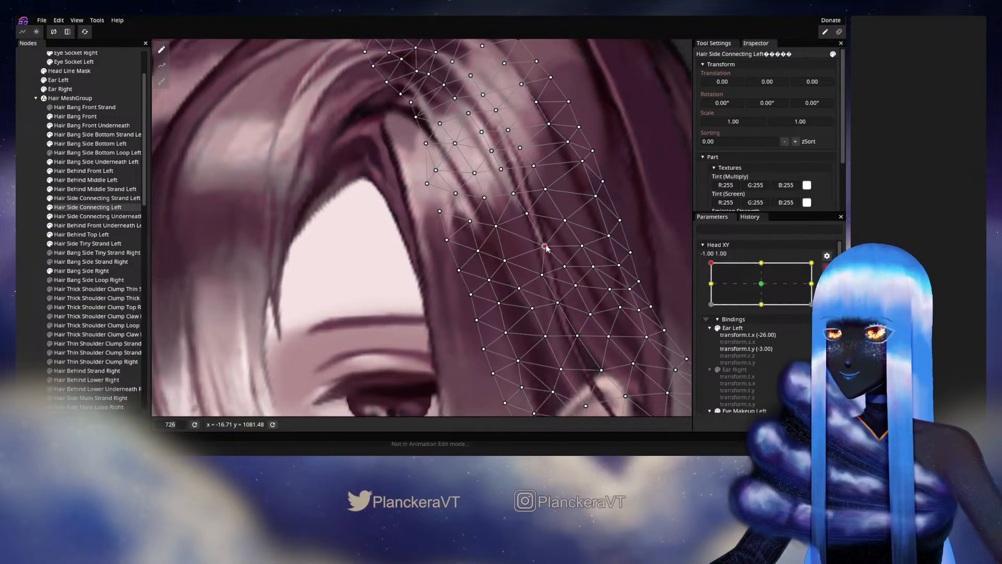
pyautogui.moveTo(581, 250); pyautogui.dragTo(554, 189)
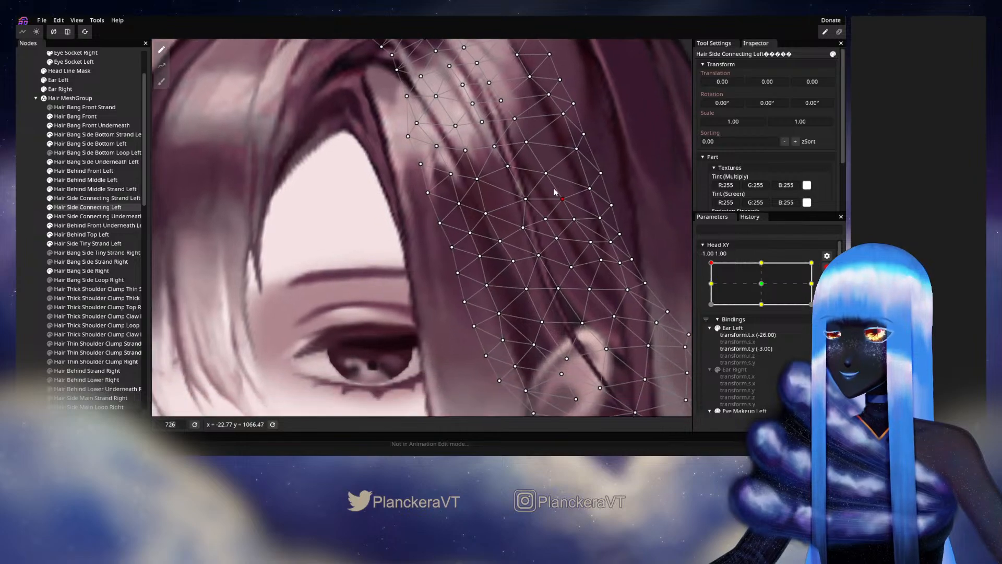
pyautogui.moveTo(543, 224); pyautogui.dragTo(542, 225)
pyautogui.click(573, 221)
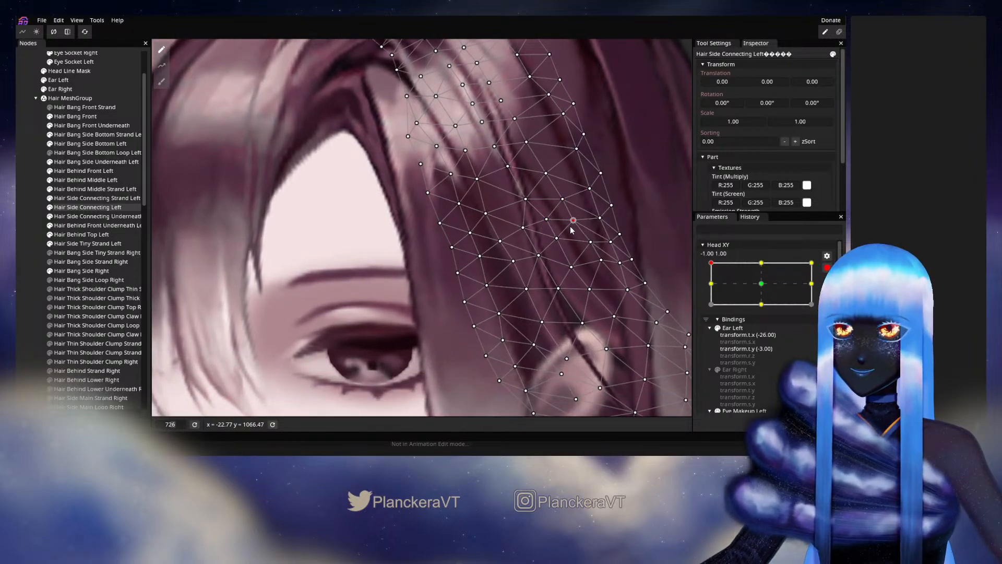
pyautogui.click(556, 238)
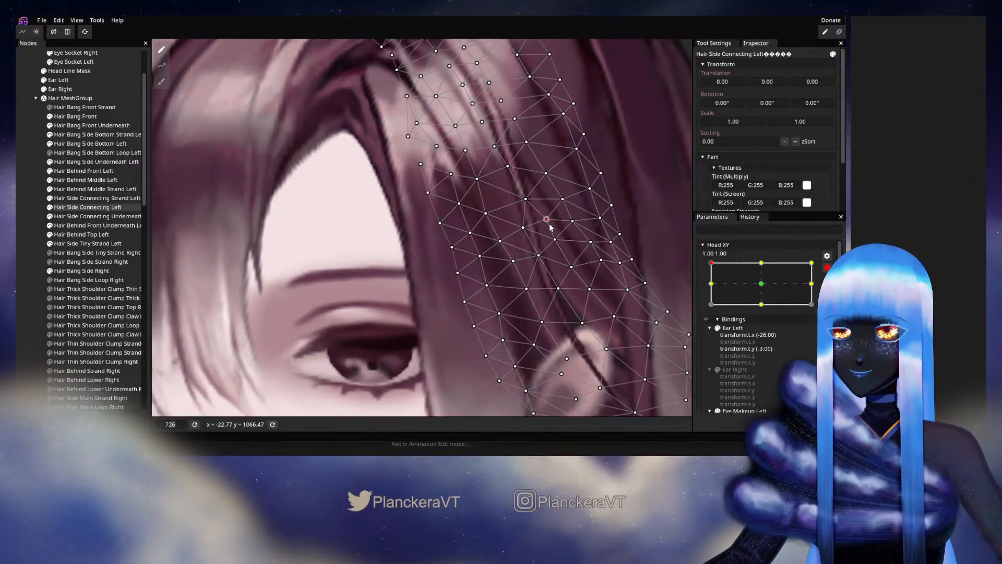
pyautogui.moveTo(563, 207); pyautogui.dragTo(558, 211)
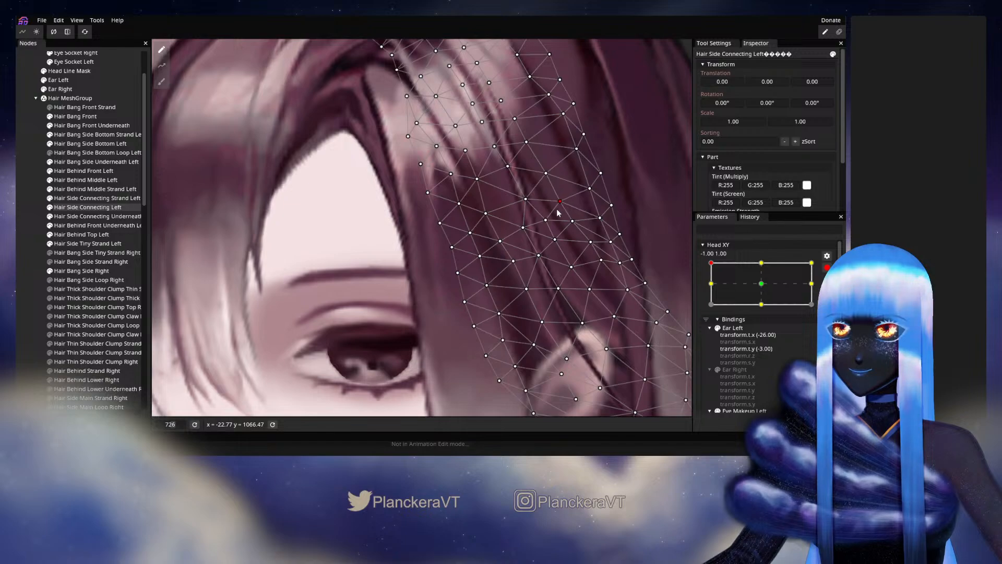
pyautogui.click(541, 183)
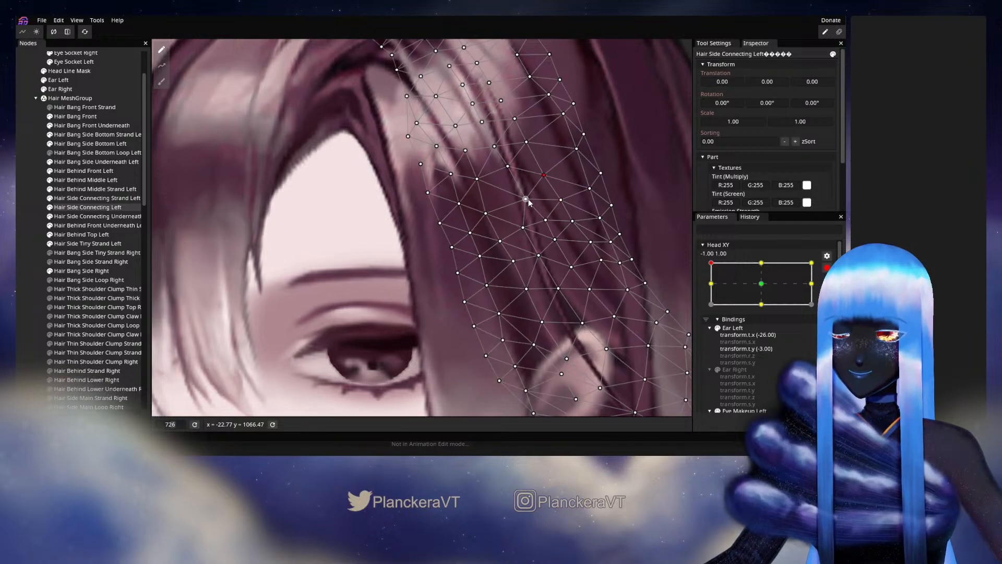
# Step: Refine the Hair Side Connecting Left vertices just below the highlight to smooth the strand line
pyautogui.moveTo(543, 217); pyautogui.dragTo(575, 255)
pyautogui.moveTo(505, 213); pyautogui.dragTo(521, 229)
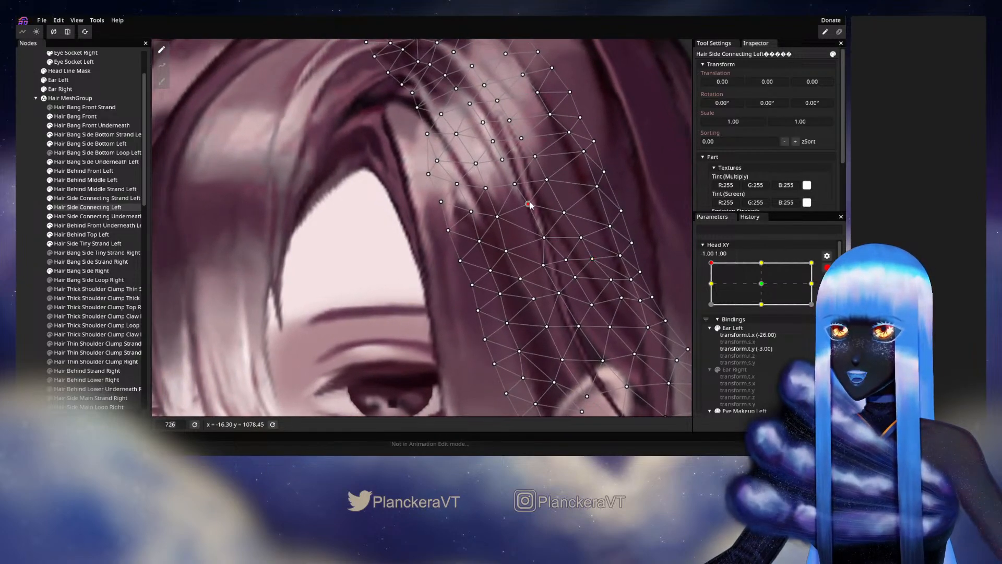
pyautogui.click(485, 189)
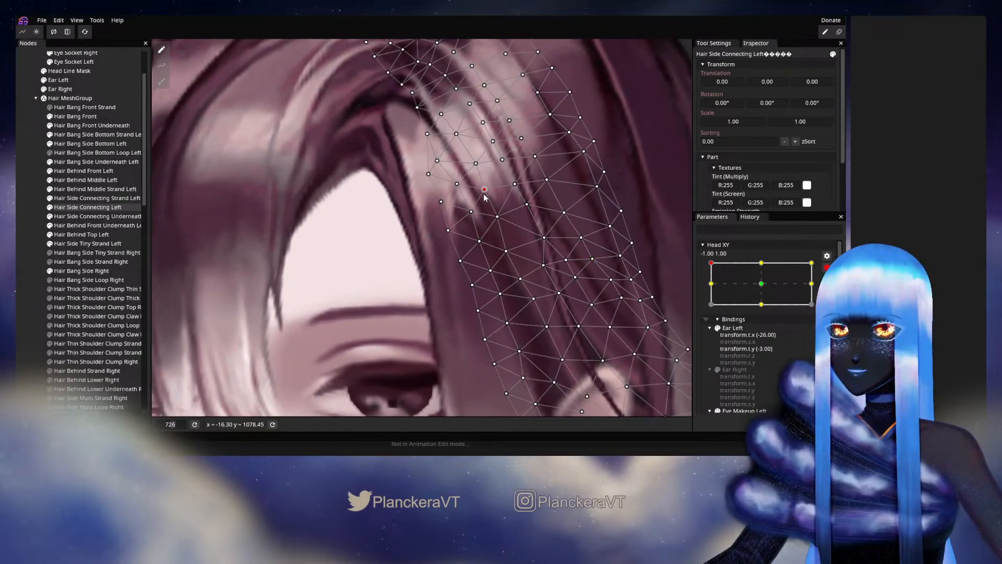
pyautogui.click(527, 205)
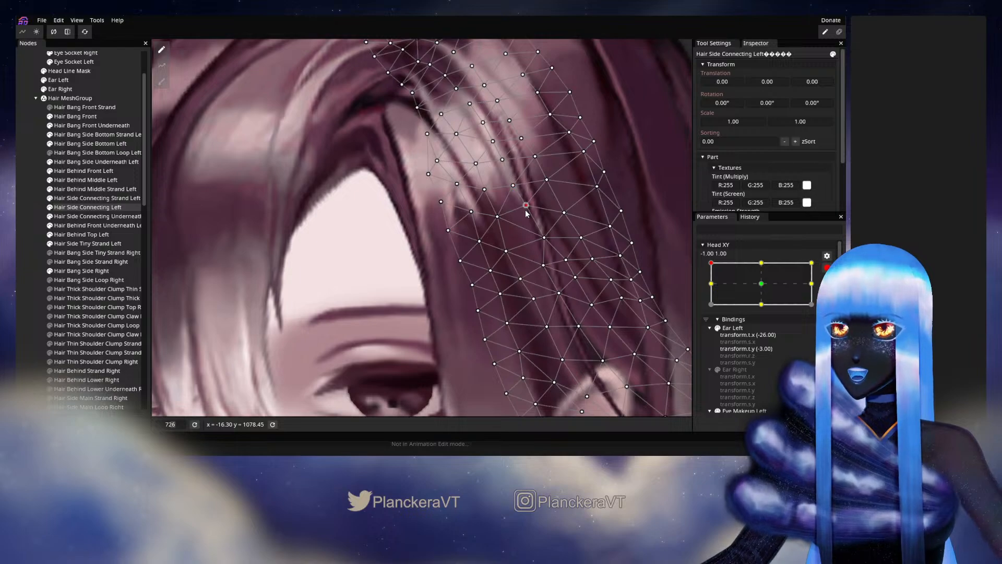
pyautogui.click(543, 235)
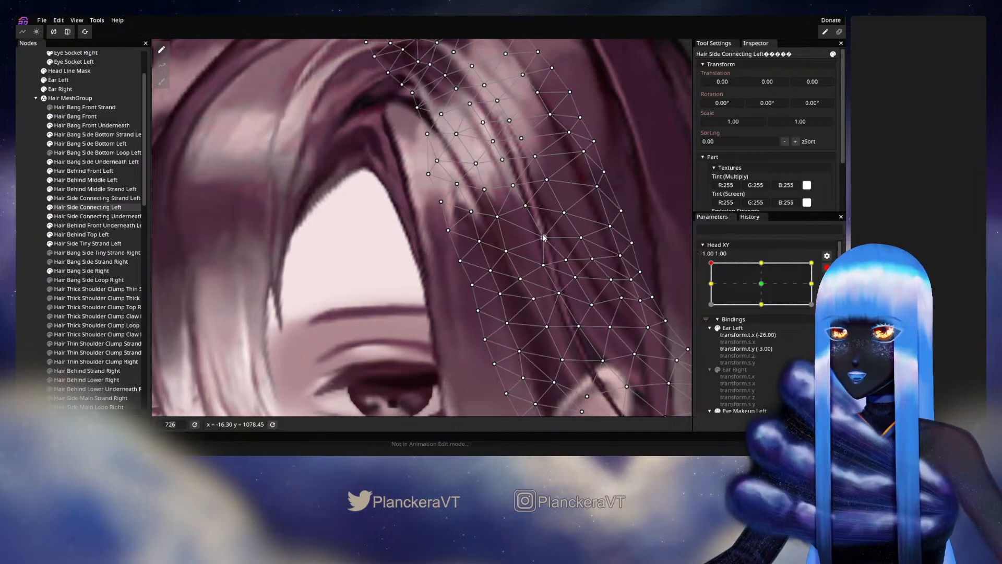
# Step: Nudge the Hair Side Connecting Left vertices in the dark area between the eye and the top of the ear
pyautogui.moveTo(550, 241); pyautogui.dragTo(552, 188)
pyautogui.click(521, 228)
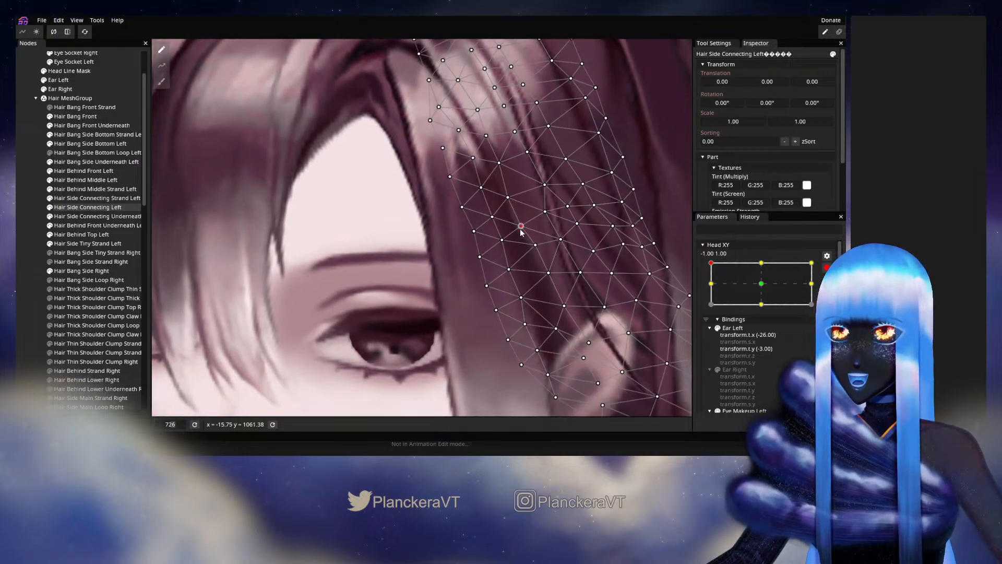
pyautogui.click(535, 245)
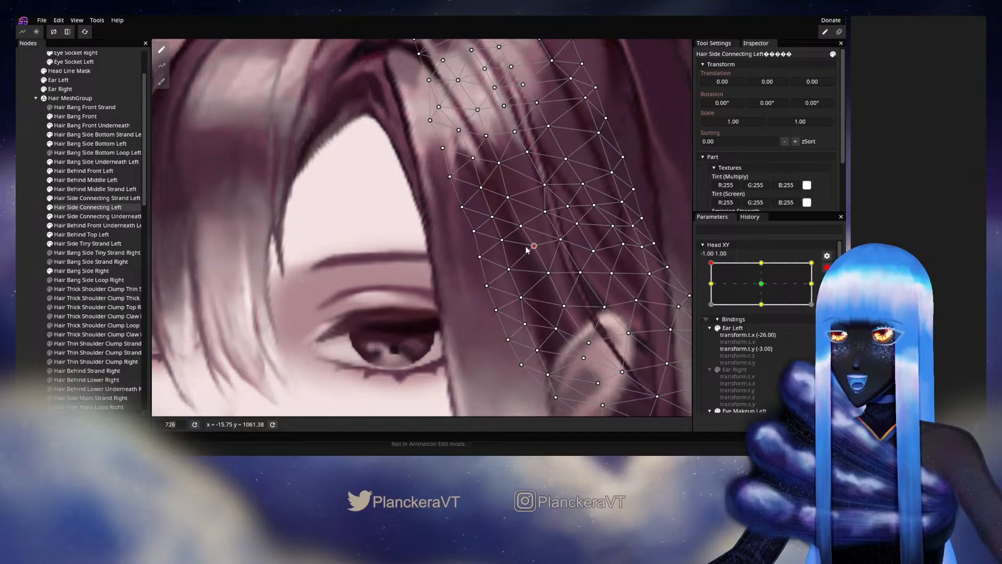
# Step: Disarm the Head XY parameter and preview the head turn around its -1.00, 1.00 pose to check the hair deformation
pyautogui.click(19, 253)
pyautogui.scroll(-3, 486, 250)
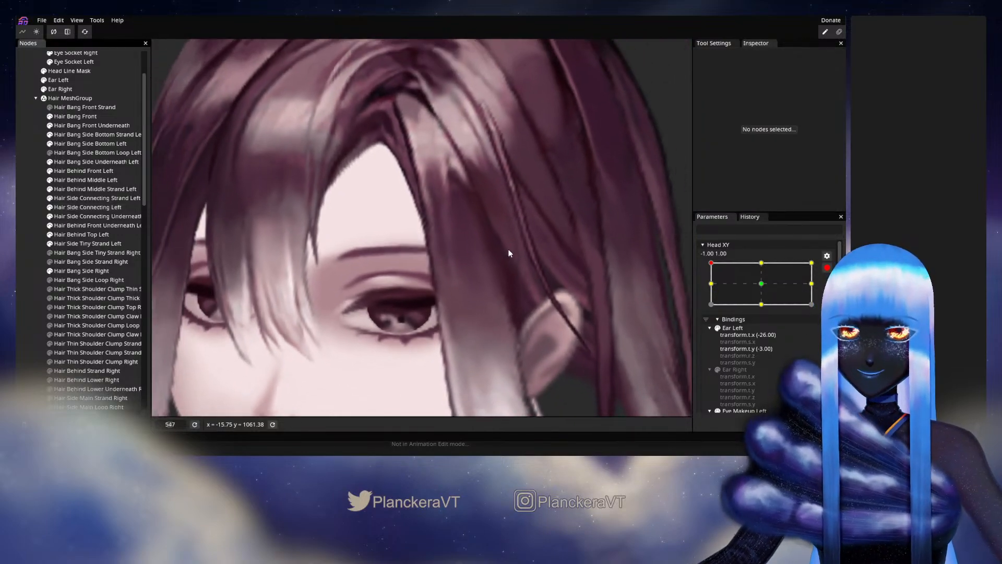
pyautogui.scroll(-5, 509, 254)
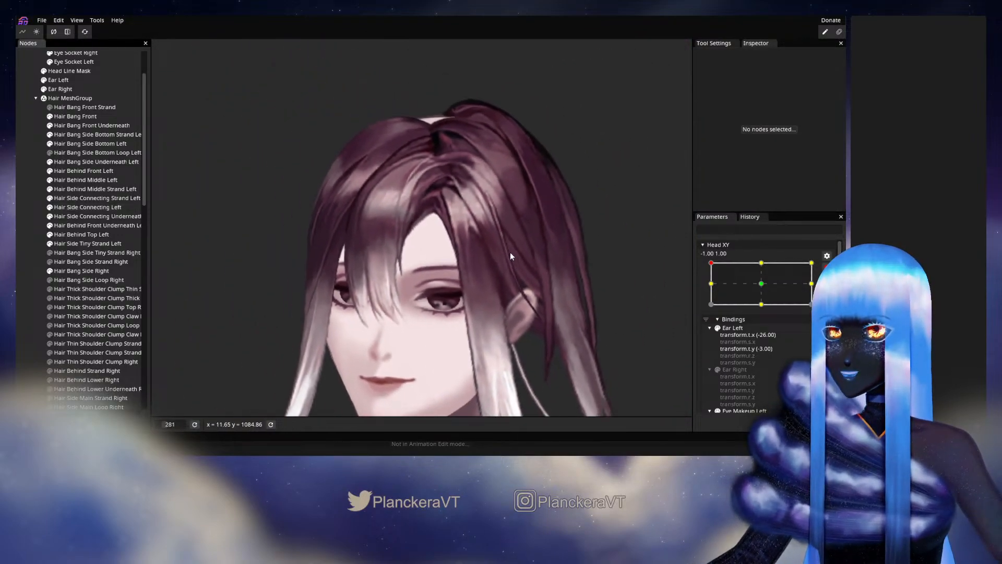
pyautogui.scroll(-3, 511, 255)
pyautogui.click(827, 269)
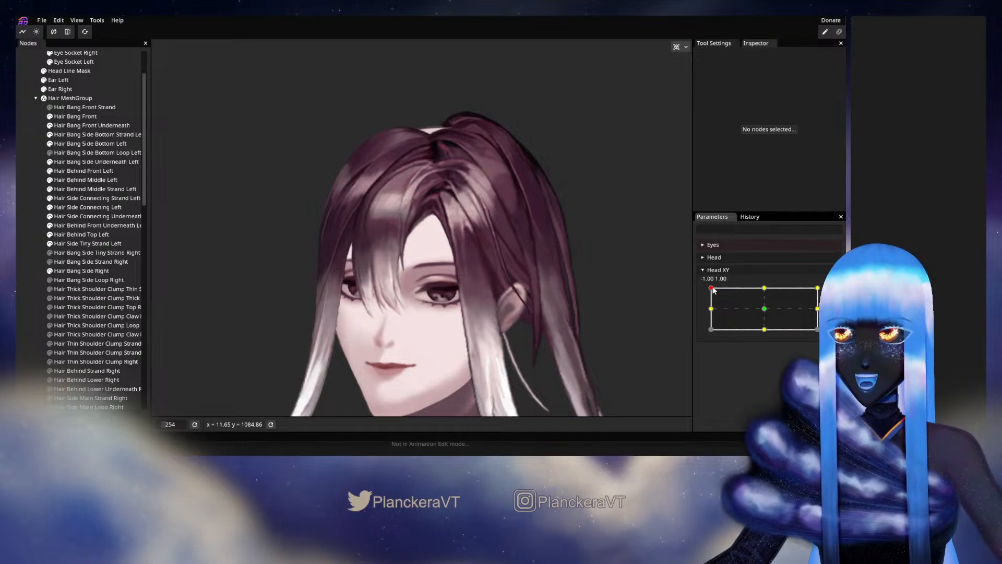
pyautogui.moveTo(714, 291)
pyautogui.mouseDown()
pyautogui.moveTo(764, 310)
pyautogui.moveTo(705, 286)
pyautogui.mouseUp()
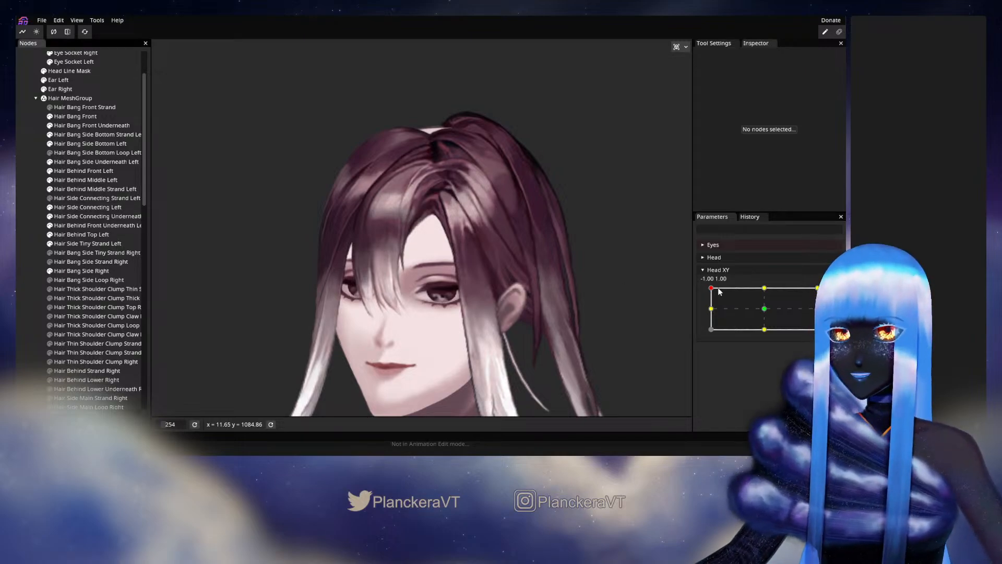
pyautogui.moveTo(711, 288)
pyautogui.mouseDown()
pyautogui.moveTo(766, 311)
pyautogui.moveTo(709, 290)
pyautogui.mouseUp()
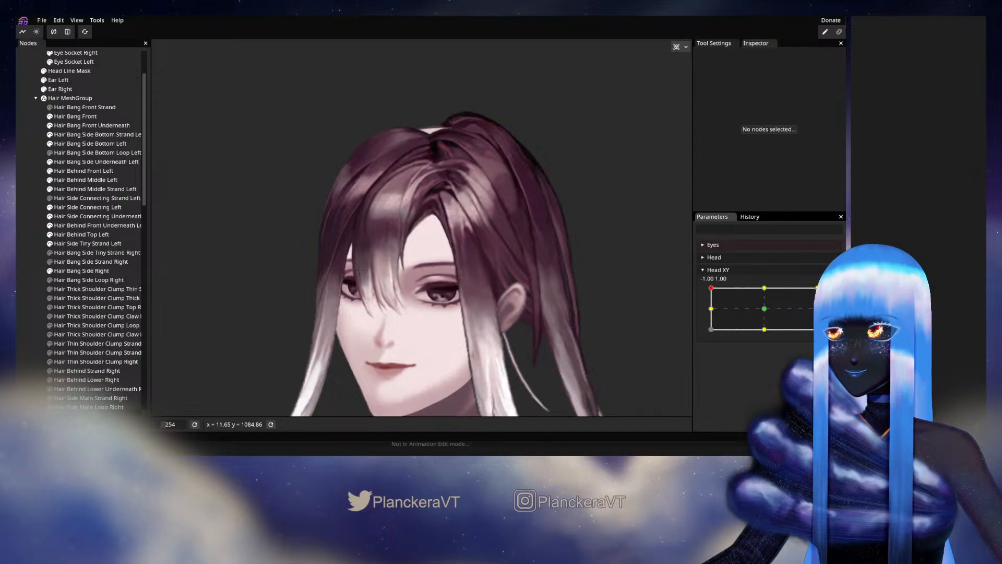
# Step: Arm Head XY at -1.00, 1.00 and nudge the middle and lower mesh vertices of Hair Side Connecting Left along its strands
pyautogui.click(827, 293)
pyautogui.scroll(1, 534, 272)
pyautogui.moveTo(533, 272); pyautogui.dragTo(478, 274)
pyautogui.scroll(3, 480, 273)
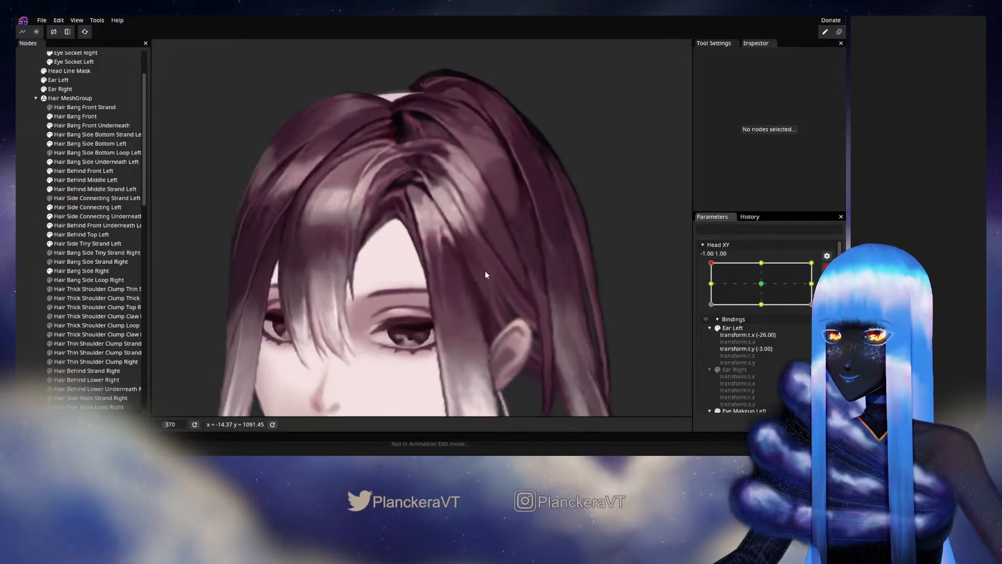
pyautogui.scroll(4, 485, 274)
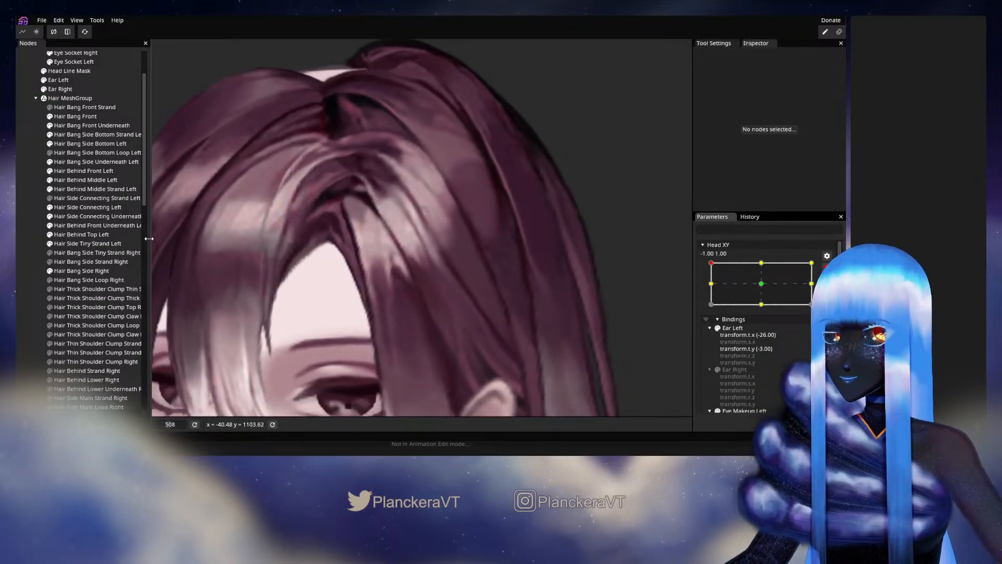
pyautogui.click(87, 206)
pyautogui.scroll(3, 444, 290)
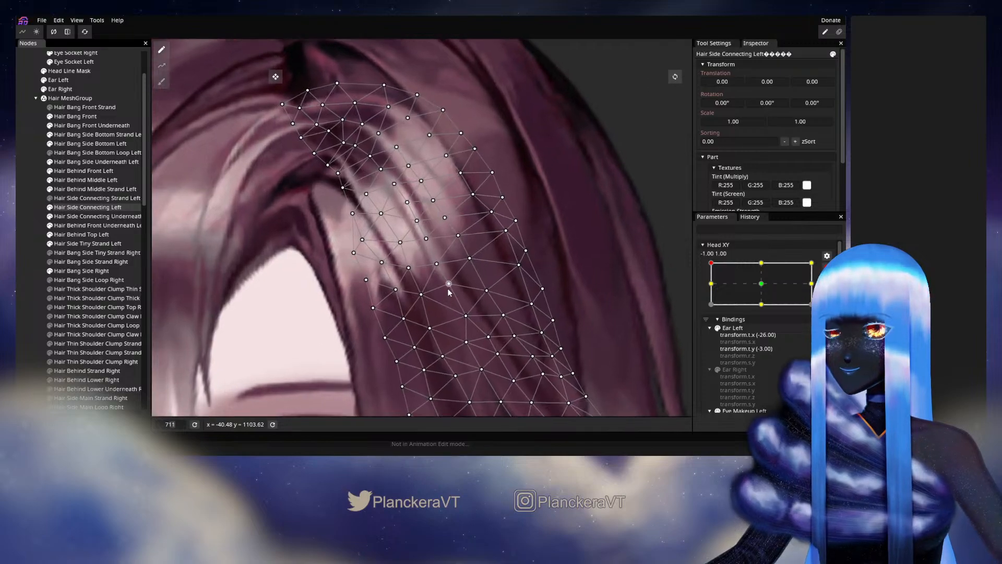
pyautogui.scroll(1, 449, 292)
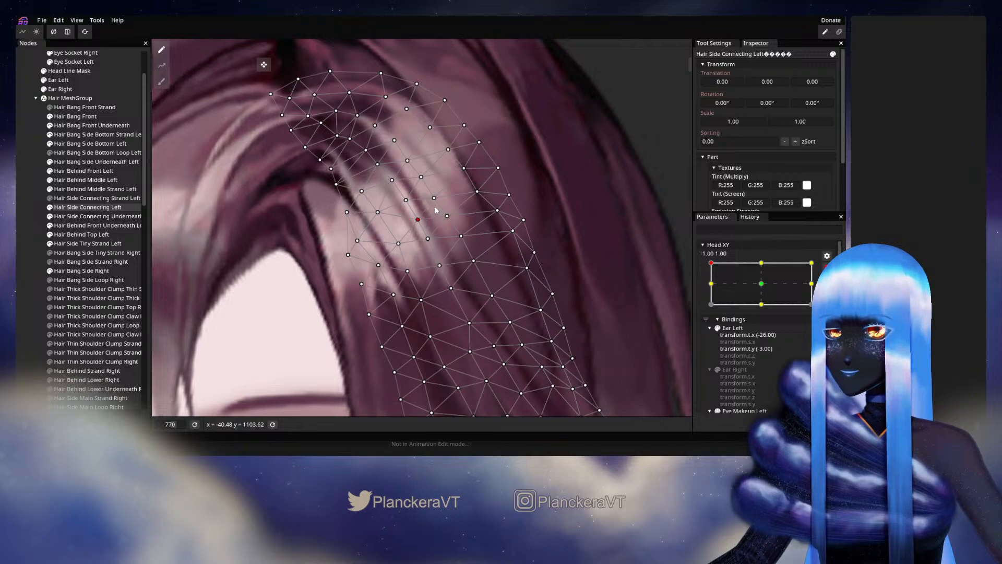
pyautogui.moveTo(470, 272); pyautogui.dragTo(467, 234)
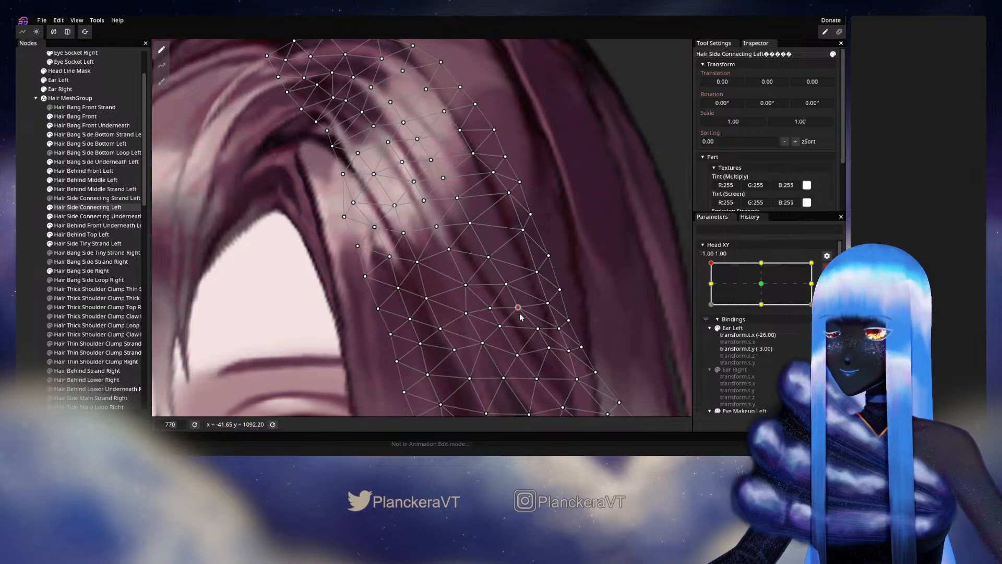
pyautogui.moveTo(520, 317); pyautogui.dragTo(501, 335)
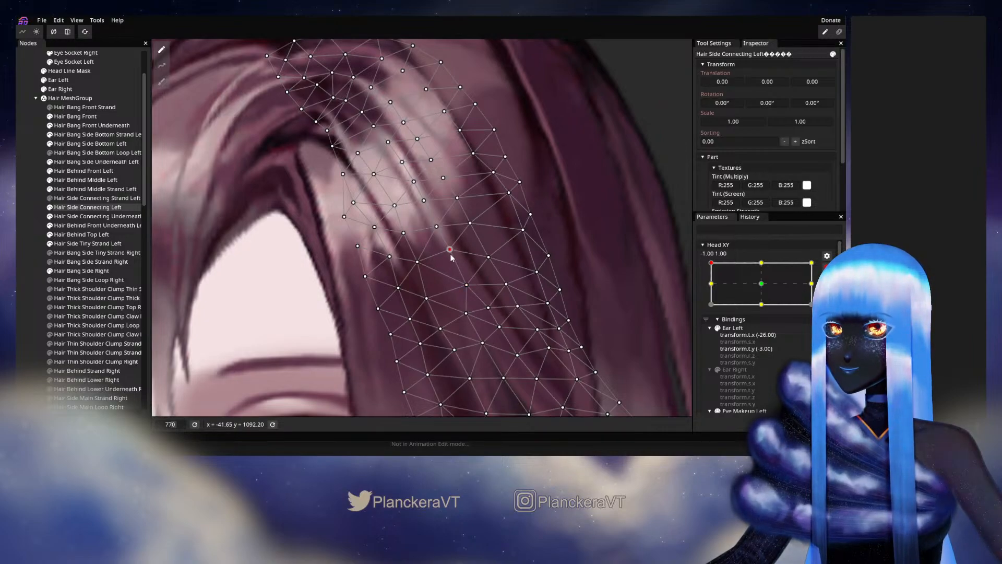
pyautogui.moveTo(450, 253); pyautogui.dragTo(478, 284)
pyautogui.press('Escape')
# Step: Disarm Head XY and sweep it between the centre and -1.00, 1.00 to examine the reshaped left side hair
pyautogui.scroll(-1, 437, 271)
pyautogui.scroll(-7, 437, 271)
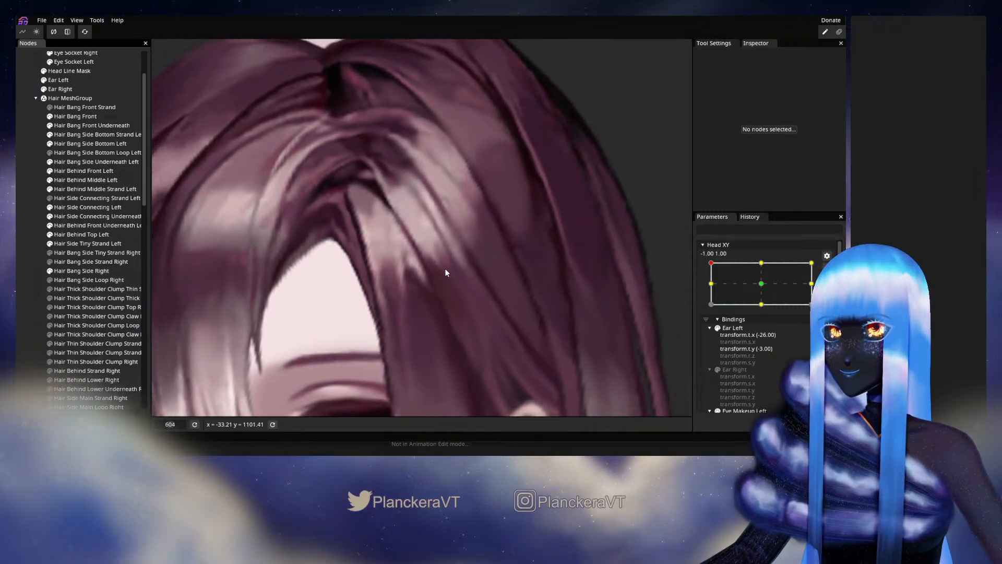
pyautogui.scroll(-3, 492, 257)
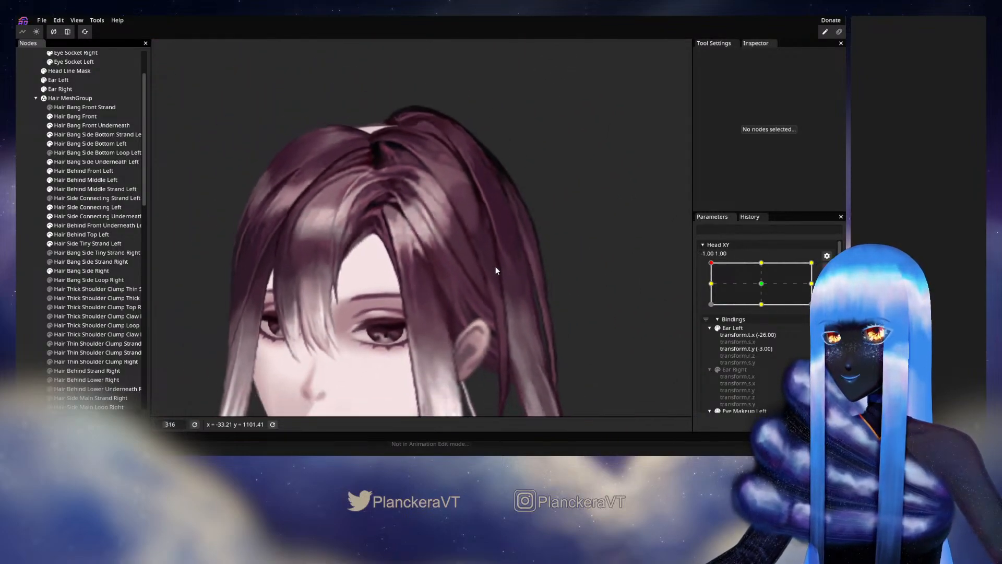
pyautogui.click(825, 269)
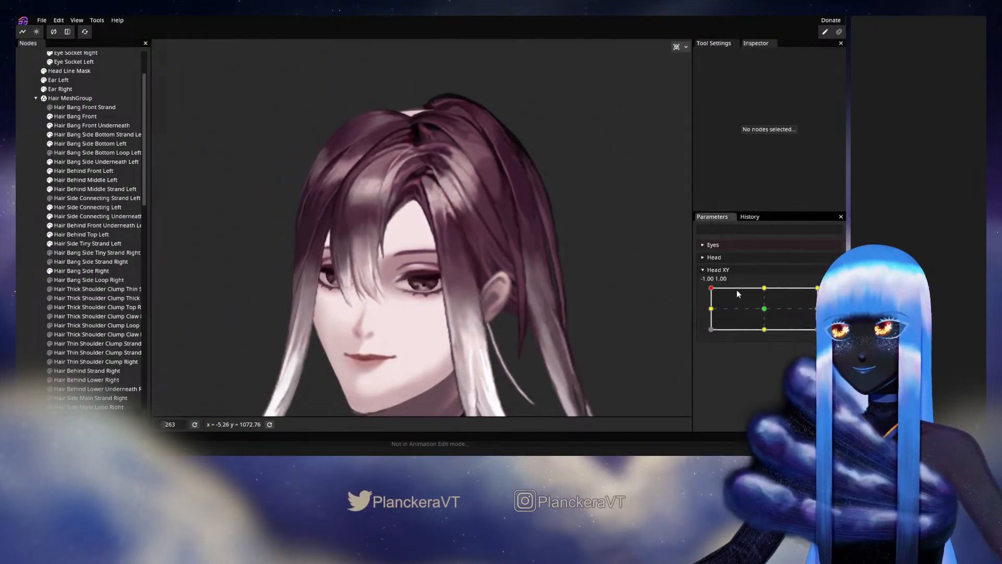
pyautogui.moveTo(711, 290)
pyautogui.mouseDown()
pyautogui.moveTo(766, 312)
pyautogui.moveTo(718, 296)
pyautogui.mouseUp()
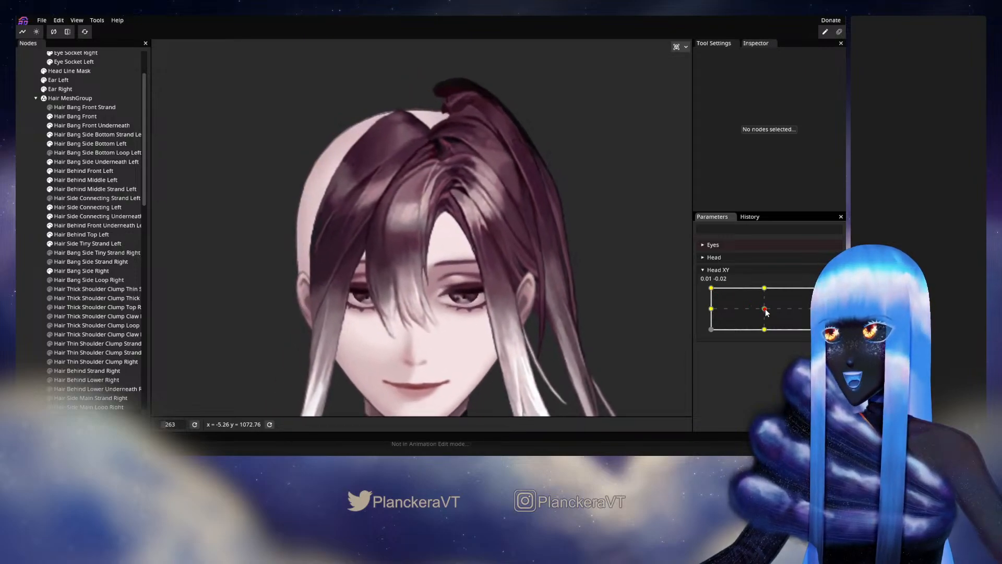
pyautogui.moveTo(712, 291)
pyautogui.mouseDown()
pyautogui.moveTo(763, 309)
pyautogui.moveTo(700, 285)
pyautogui.moveTo(760, 307)
pyautogui.moveTo(719, 290)
pyautogui.mouseUp()
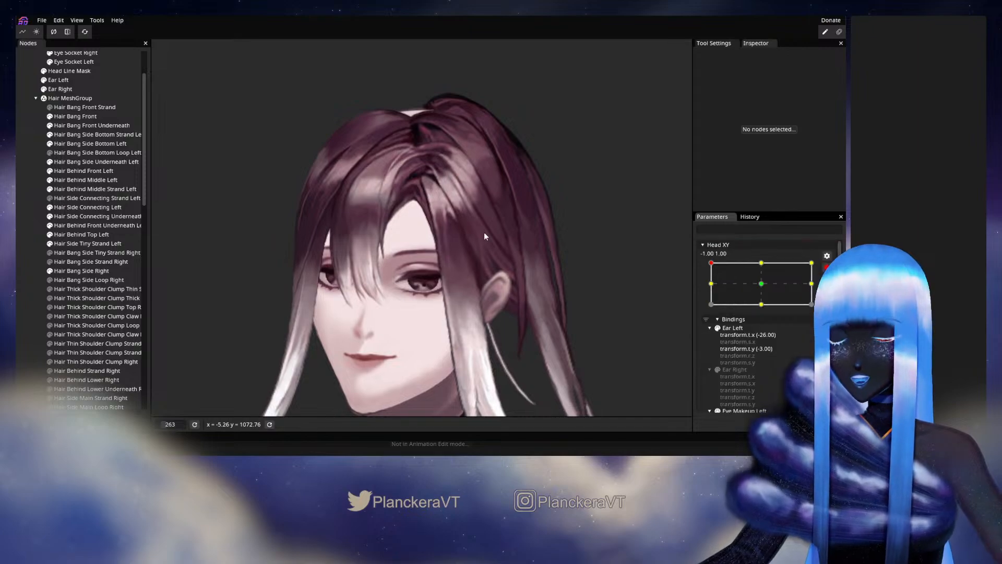
# Step: With Head XY armed at -1.00, 1.00, adjust the upper inner mesh vertices of Hair Side Connecting Left
pyautogui.scroll(6, 458, 245)
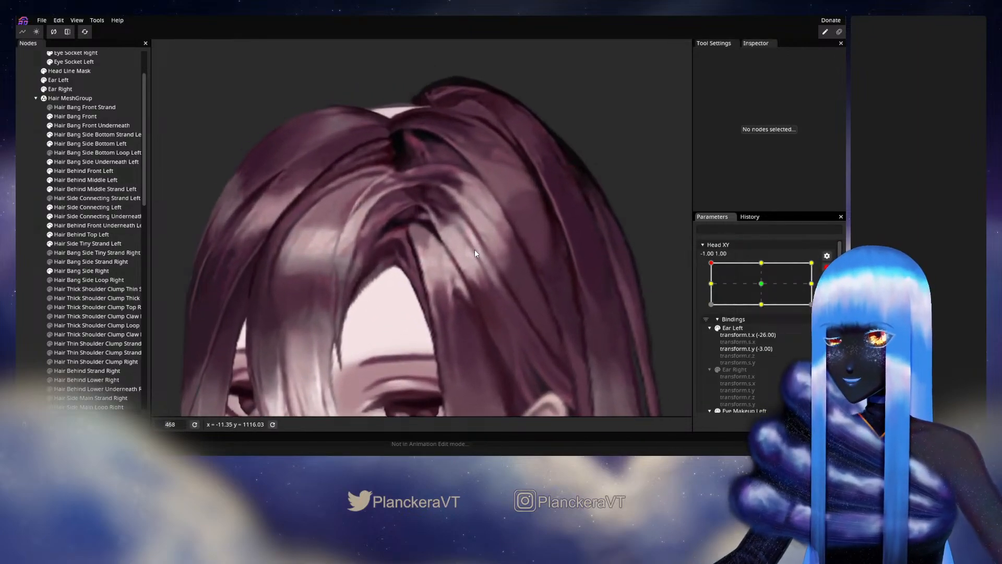
pyautogui.scroll(2, 468, 261)
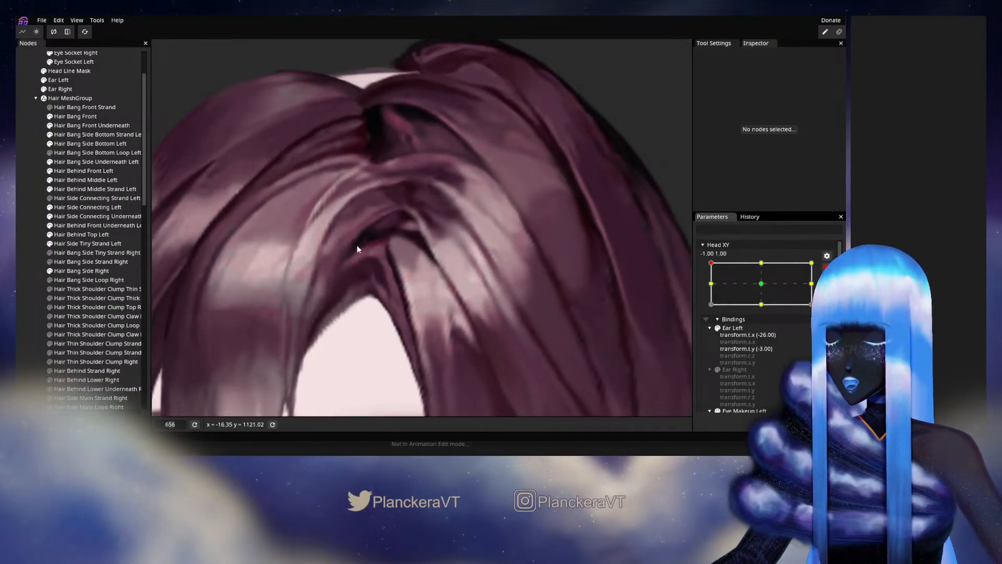
pyautogui.click(78, 208)
pyautogui.scroll(4, 455, 280)
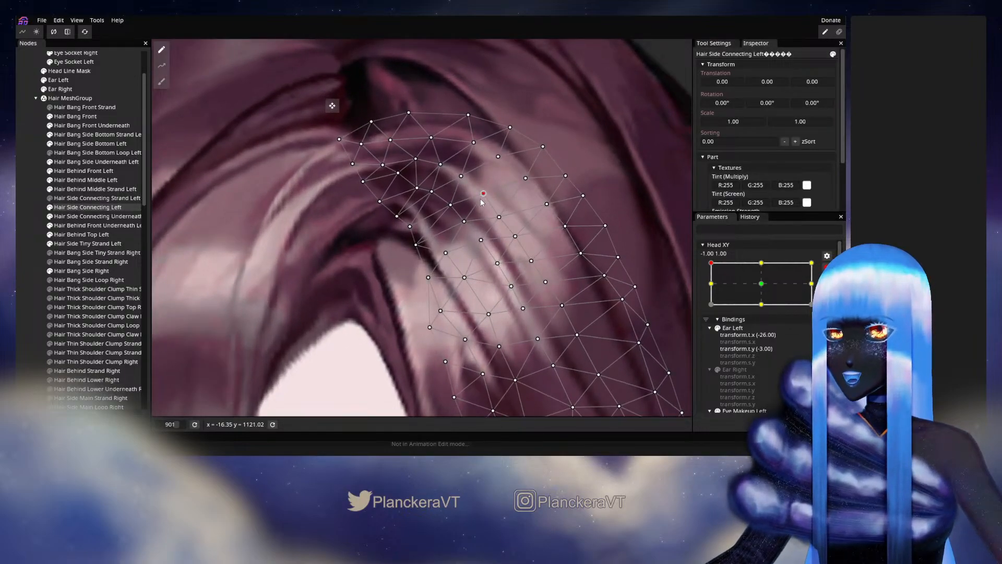
pyautogui.click(482, 194)
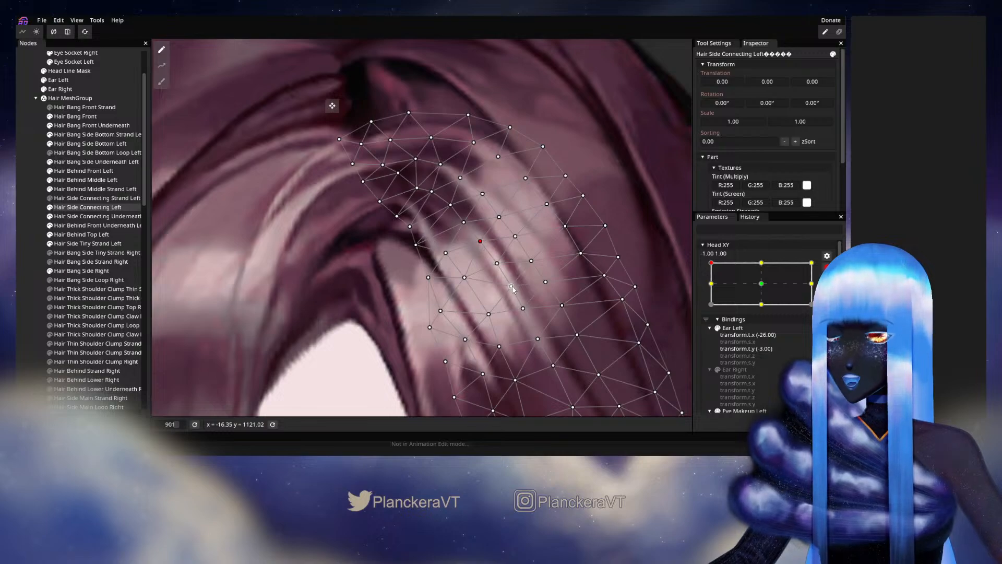
pyautogui.click(245, 298)
# Step: Disarm Head XY and replay the head turn to recheck how the upper part of the left connecting hair moves
pyautogui.scroll(-6, 522, 303)
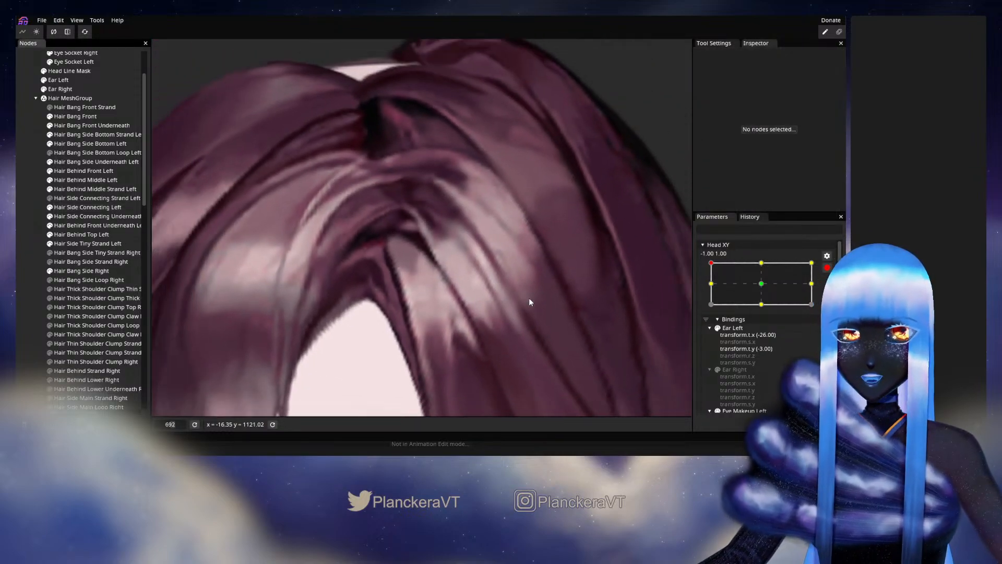
pyautogui.scroll(-6, 529, 305)
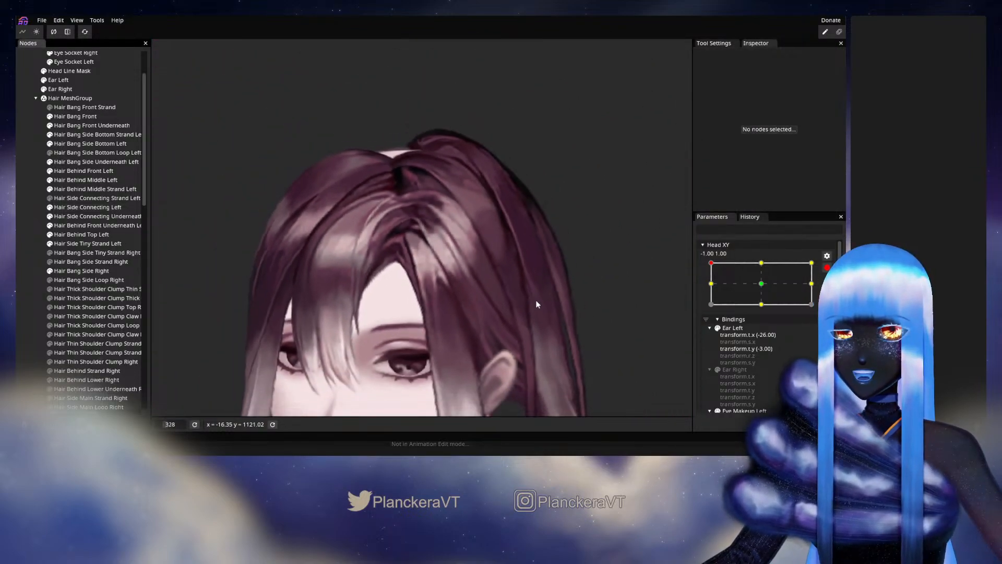
pyautogui.scroll(-1, 528, 321)
pyautogui.moveTo(528, 321); pyautogui.dragTo(588, 271)
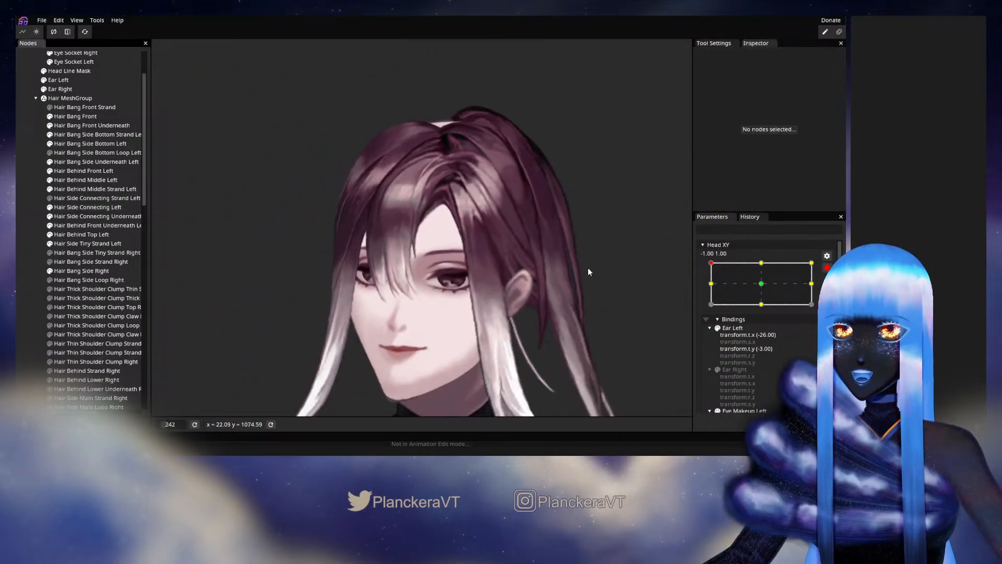
pyautogui.click(826, 268)
pyautogui.moveTo(714, 291)
pyautogui.mouseDown()
pyautogui.moveTo(764, 310)
pyautogui.moveTo(711, 291)
pyautogui.mouseUp()
# Step: Compare the neutral and -1.00, 1.00 keyframes of Head XY, then adjust the Hair Bang Side Right mesh vertex near the parting at -1.00, 1.00
pyautogui.click(833, 291)
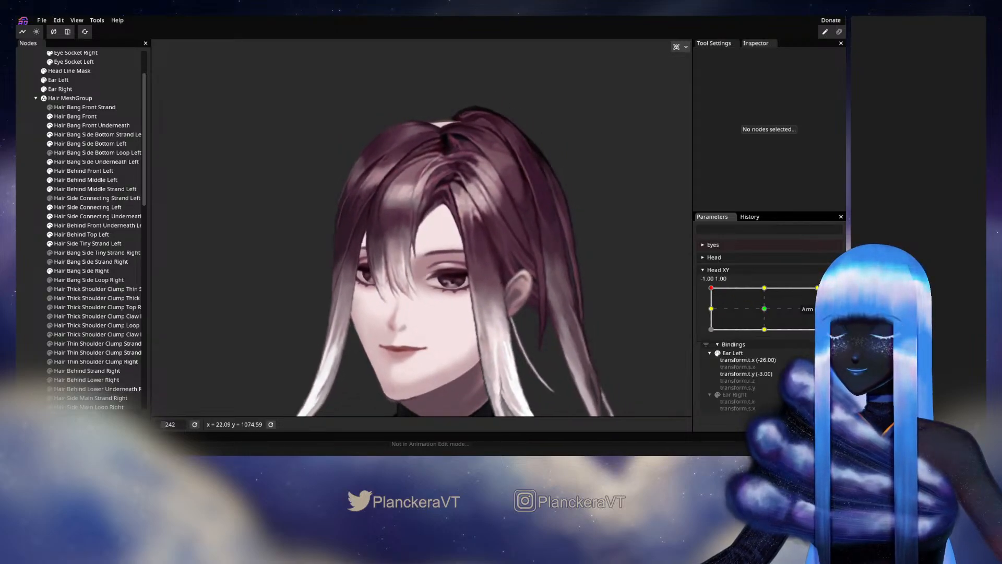
pyautogui.scroll(4, 463, 204)
pyautogui.moveTo(462, 199); pyautogui.dragTo(460, 294)
pyautogui.scroll(4, 412, 249)
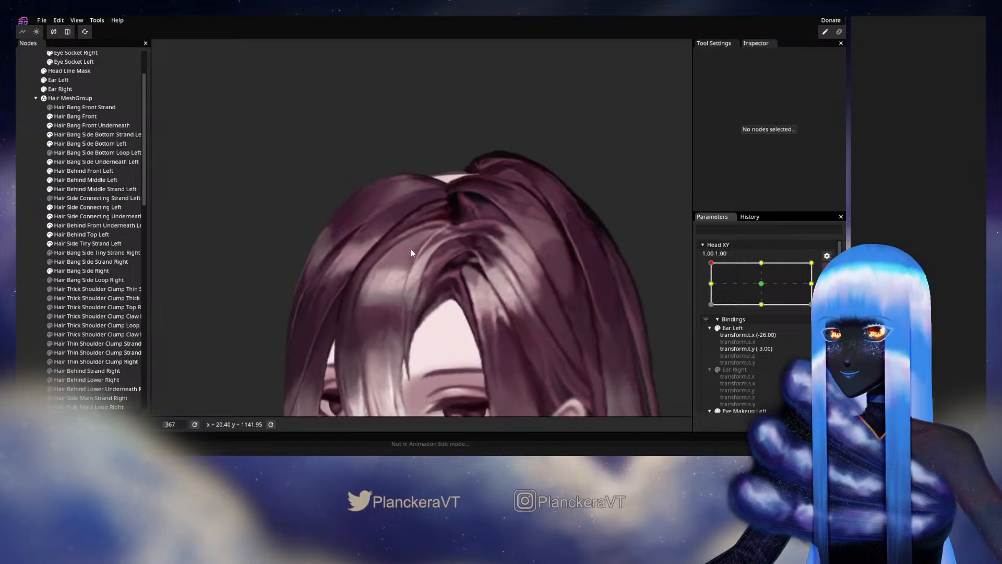
pyautogui.click(753, 284)
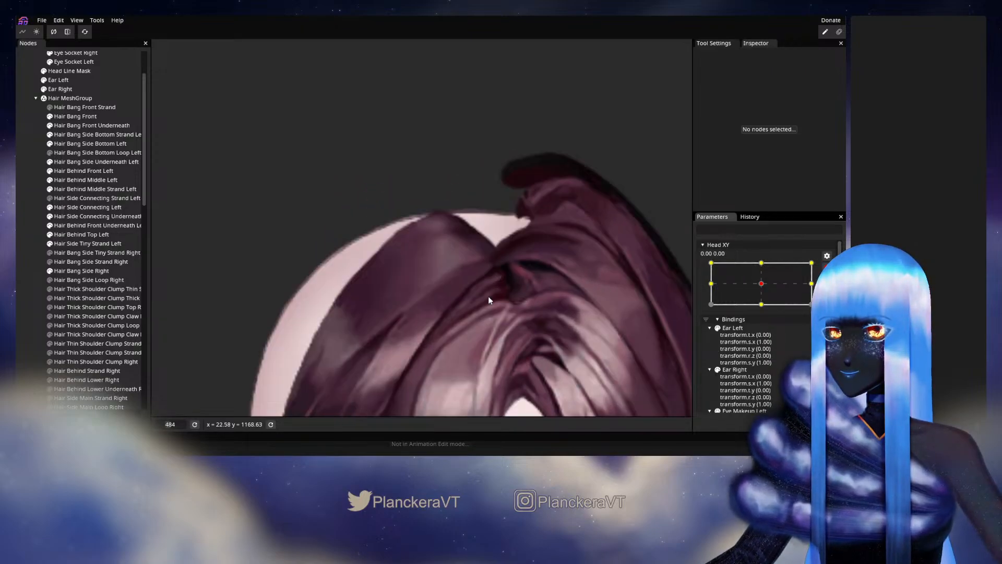
pyautogui.moveTo(719, 288); pyautogui.dragTo(692, 260)
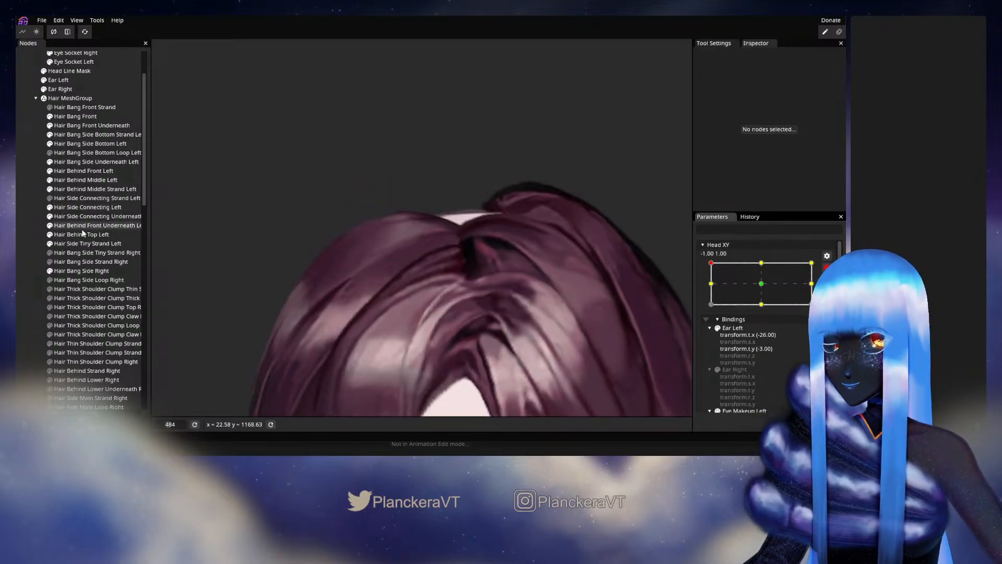
pyautogui.click(83, 270)
pyautogui.scroll(1, 466, 269)
pyautogui.scroll(2, 466, 269)
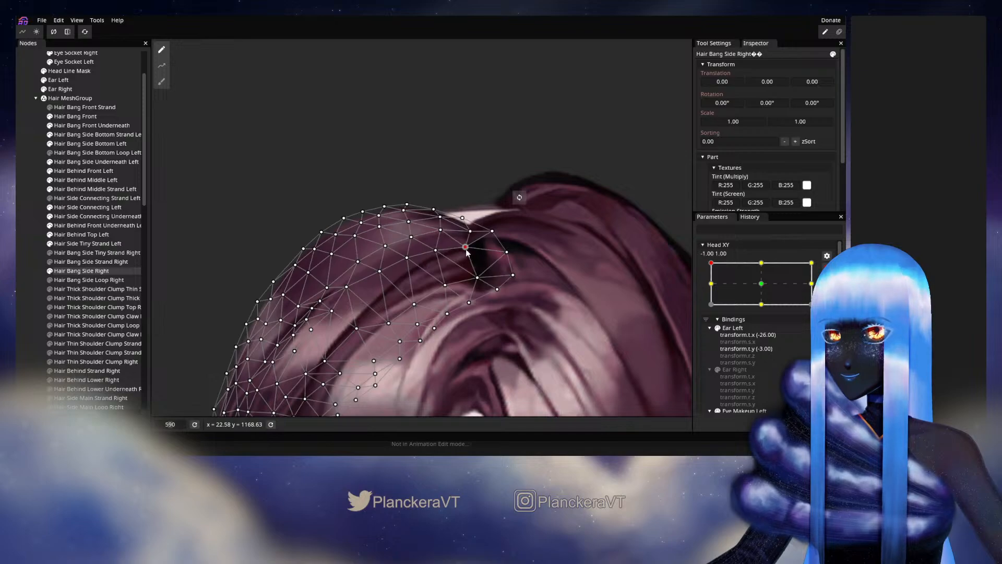
pyautogui.moveTo(457, 242); pyautogui.dragTo(466, 251)
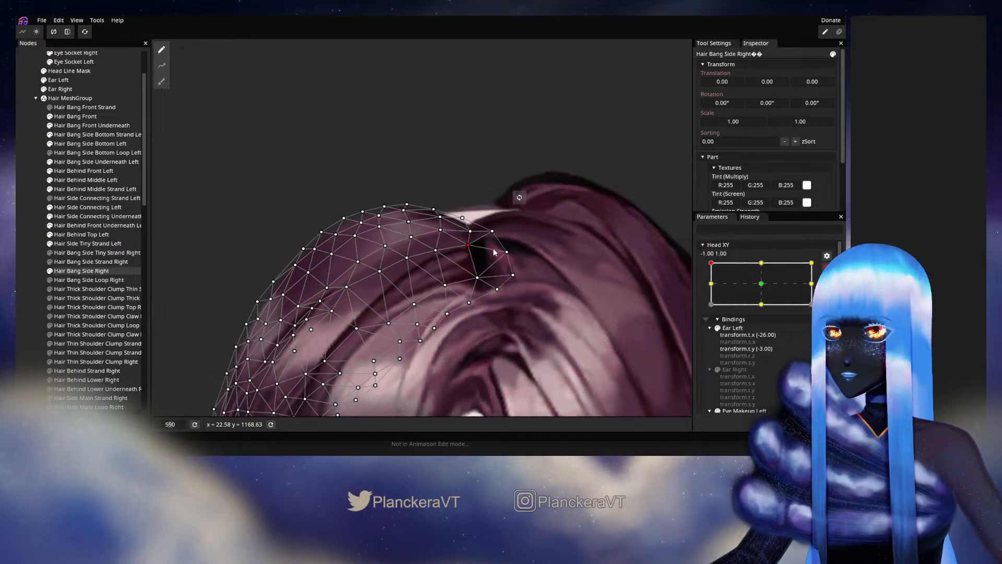
pyautogui.click(226, 279)
# Step: Disarm Head XY and swing it from -1.00, 1.00 to neutral and back to examine the hair parting on the crown
pyautogui.scroll(-4, 526, 268)
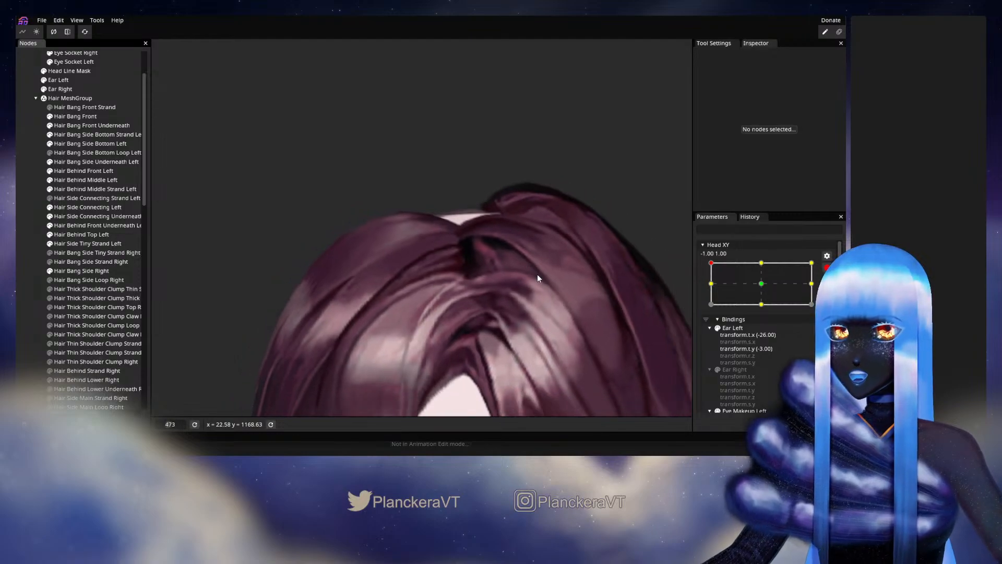
pyautogui.scroll(-3, 541, 281)
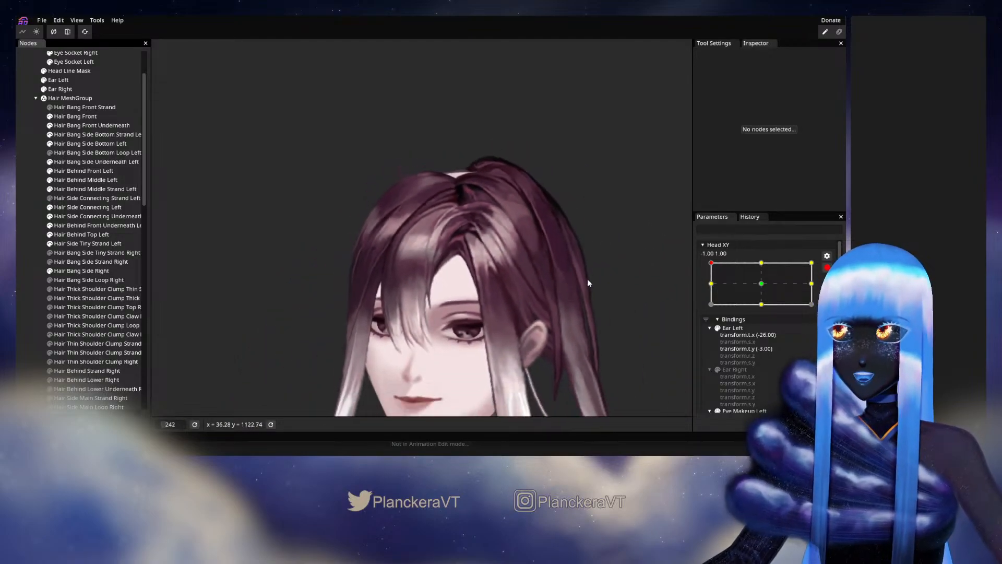
pyautogui.click(827, 268)
pyautogui.moveTo(713, 290); pyautogui.dragTo(765, 311)
pyautogui.scroll(3, 470, 216)
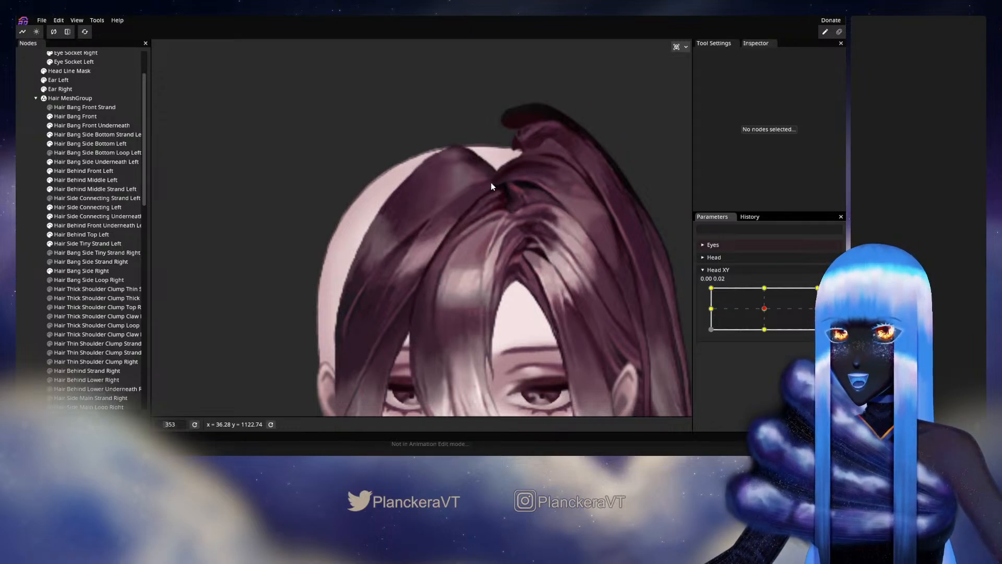
pyautogui.moveTo(766, 311); pyautogui.dragTo(708, 289)
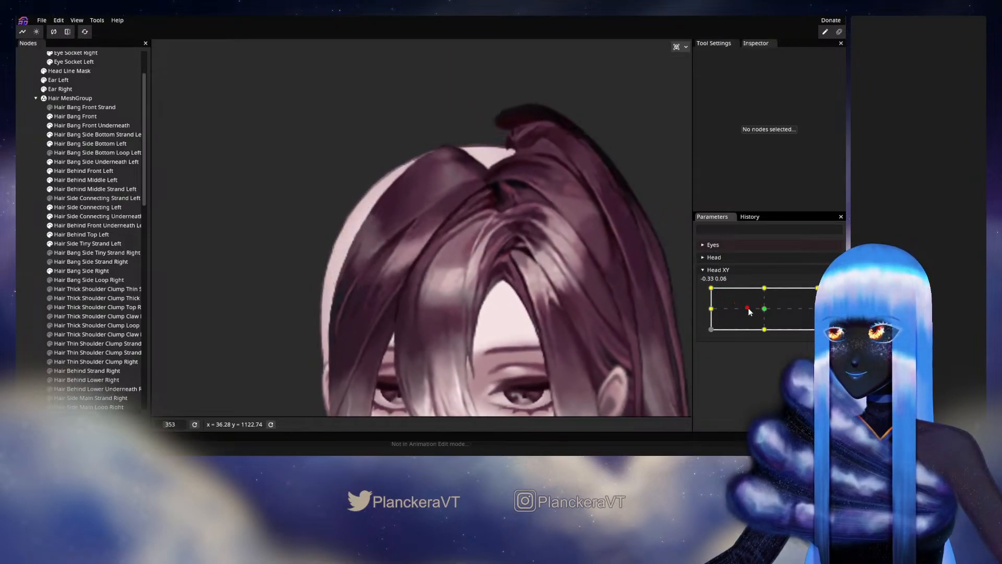
# Step: Arm Head XY at -1.00, 1.00 and nudge the inner-end vertices of Hair Behind Front Underneath Left outward with an 18.00 Circle Brush
pyautogui.click(833, 292)
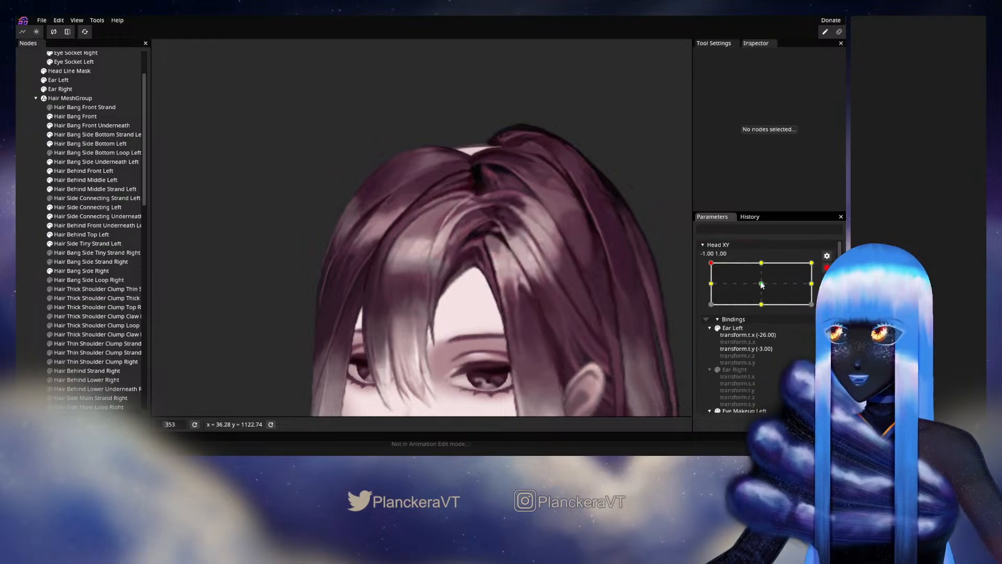
pyautogui.moveTo(420, 199); pyautogui.dragTo(388, 306)
pyautogui.scroll(3, 396, 291)
pyautogui.scroll(1, 398, 289)
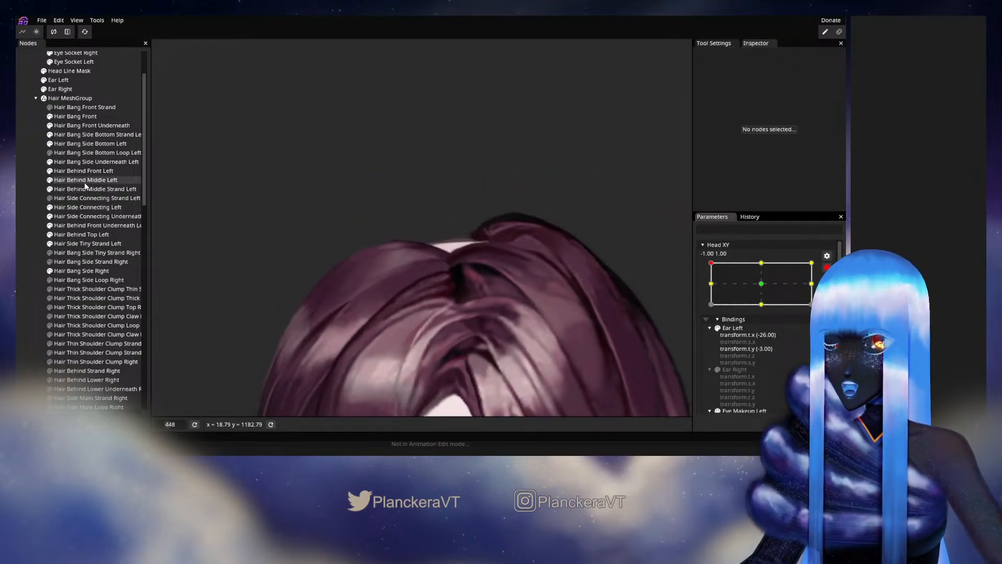
pyautogui.click(82, 225)
pyautogui.scroll(2, 384, 289)
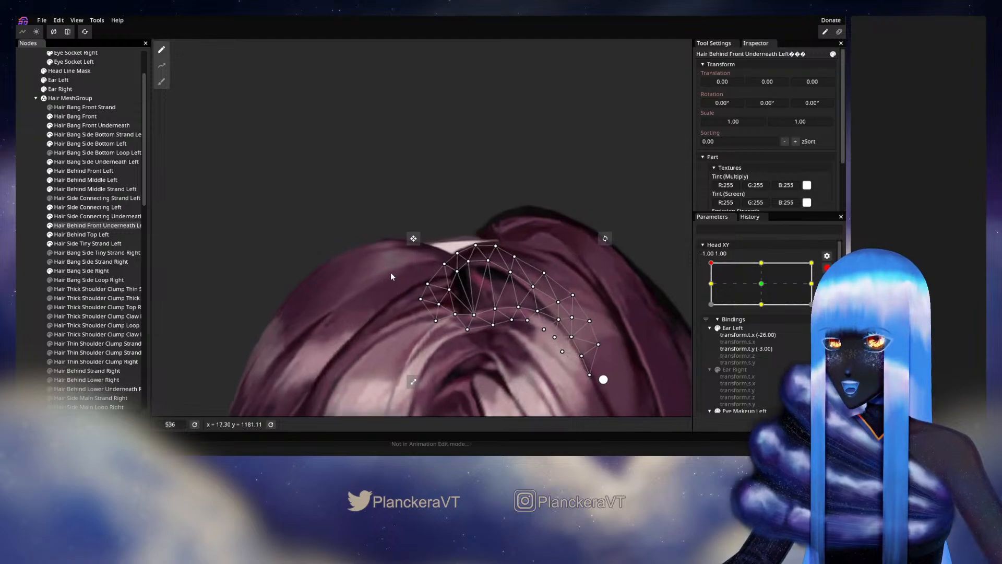
pyautogui.scroll(2, 393, 277)
pyautogui.click(161, 81)
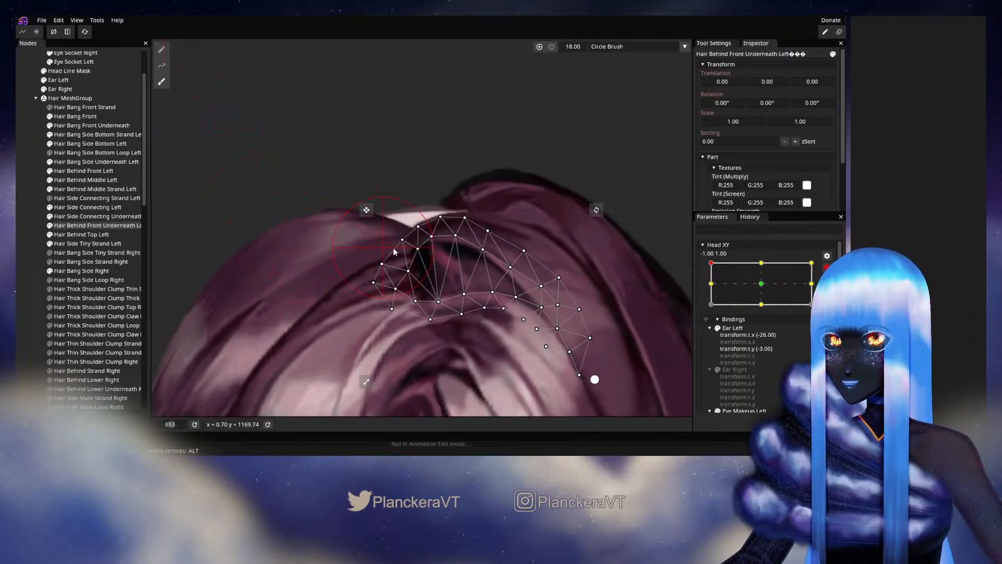
pyautogui.moveTo(383, 260); pyautogui.dragTo(376, 259)
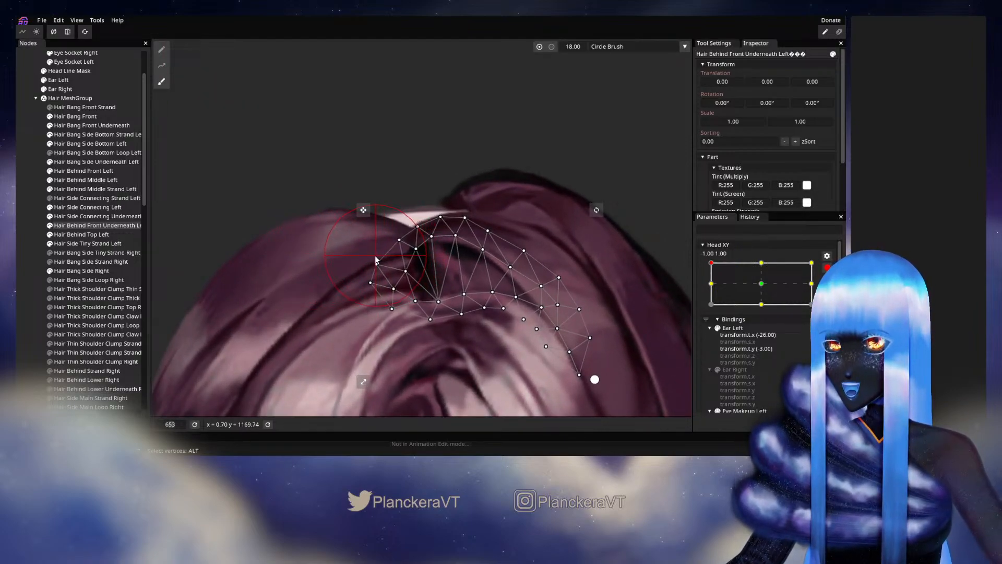
# Step: Move a single inner vertex of the Hair Behind Front Underneath Left mesh beside the dark parting gap
pyautogui.click(162, 49)
pyautogui.moveTo(402, 276); pyautogui.dragTo(395, 268)
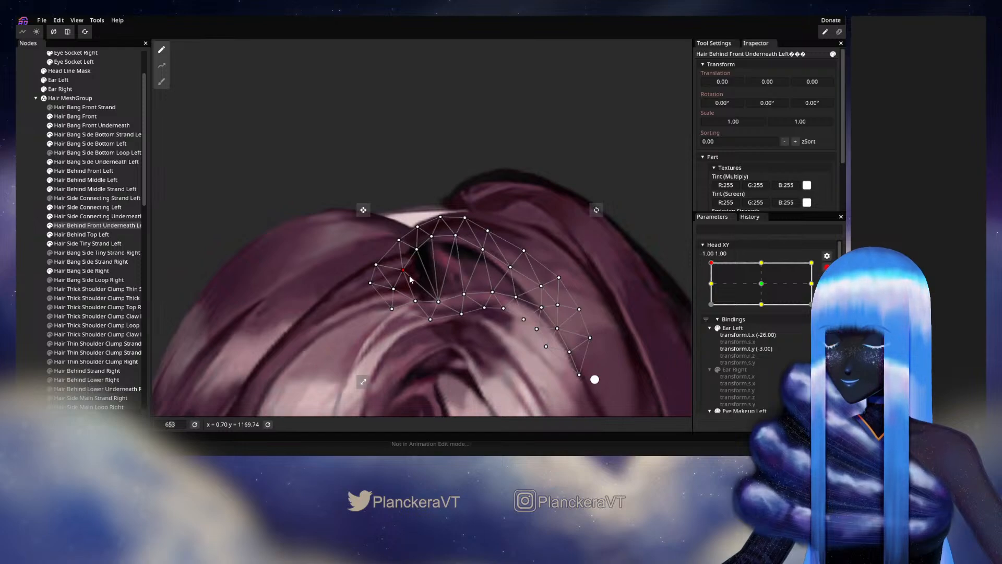
pyautogui.click(26, 289)
# Step: Compare the neutral and -1.00, 1.00 keyframes of Head XY, then refine the inner vertex of Hair Behind Front Underneath Left at -1.00, 1.00
pyautogui.click(760, 284)
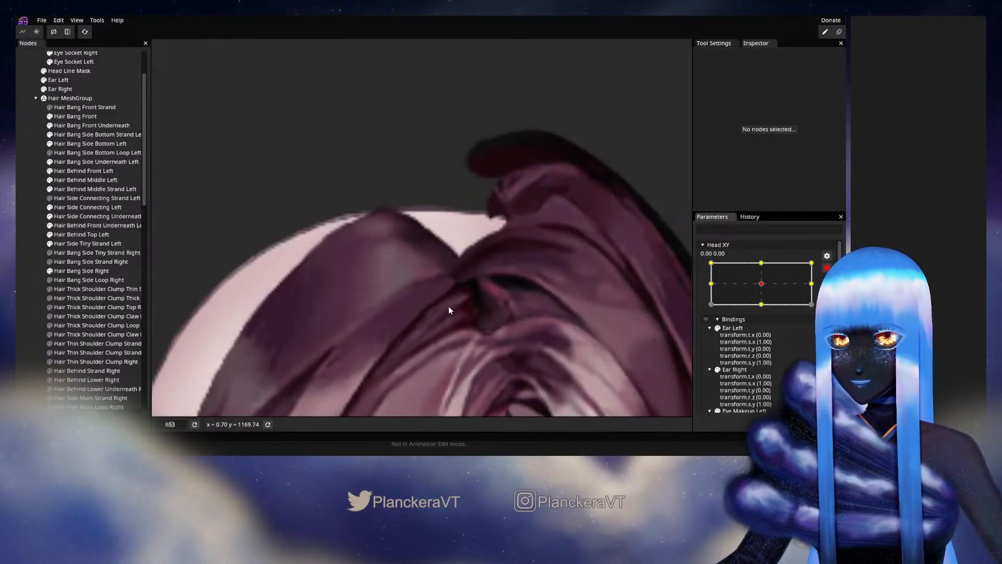
pyautogui.click(711, 263)
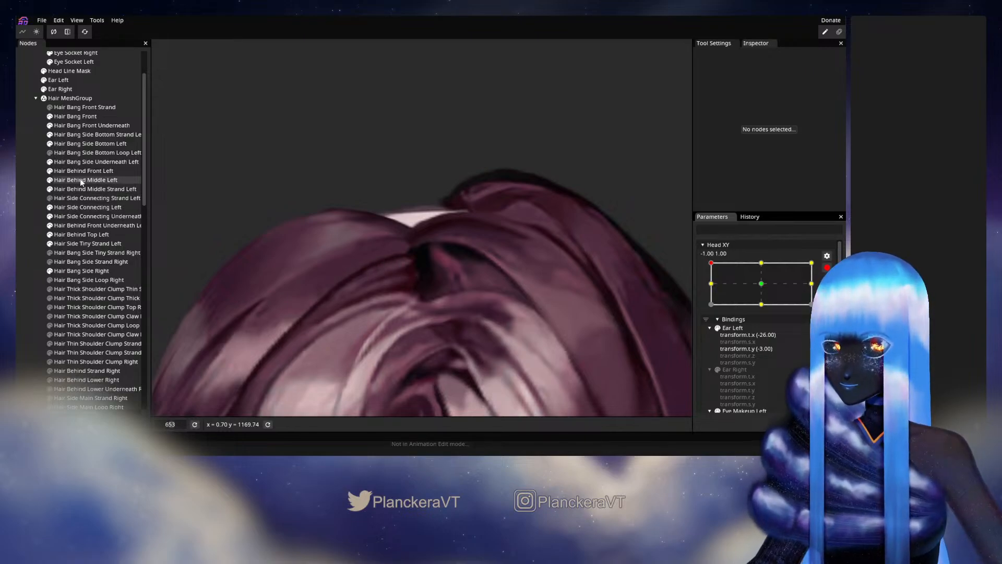
pyautogui.click(84, 216)
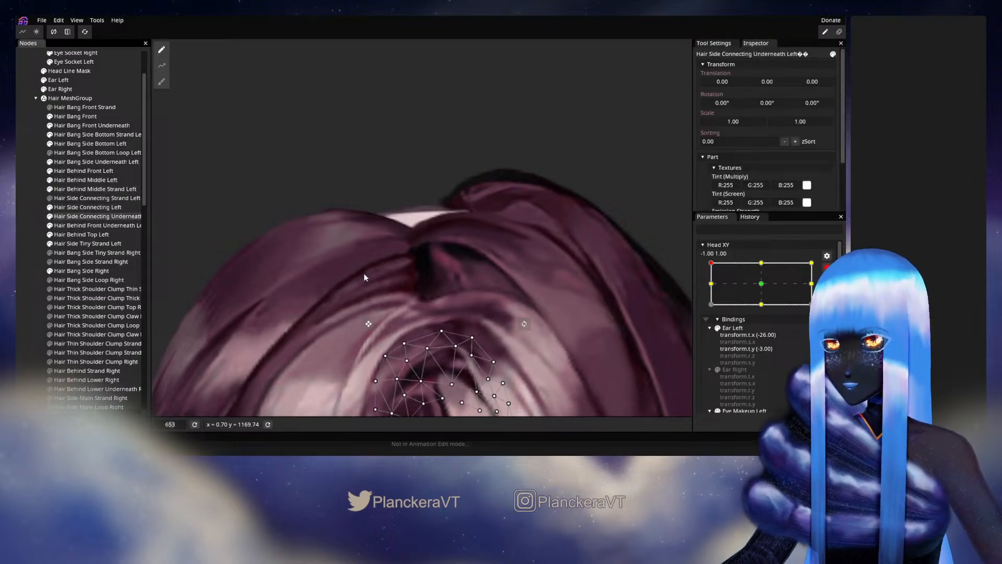
pyautogui.click(107, 225)
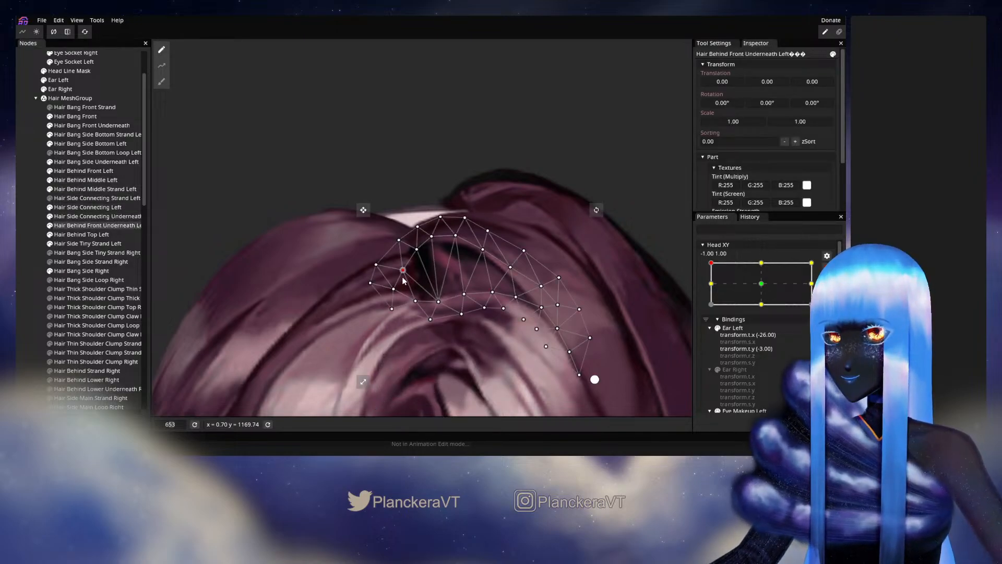
pyautogui.moveTo(398, 275); pyautogui.dragTo(395, 274)
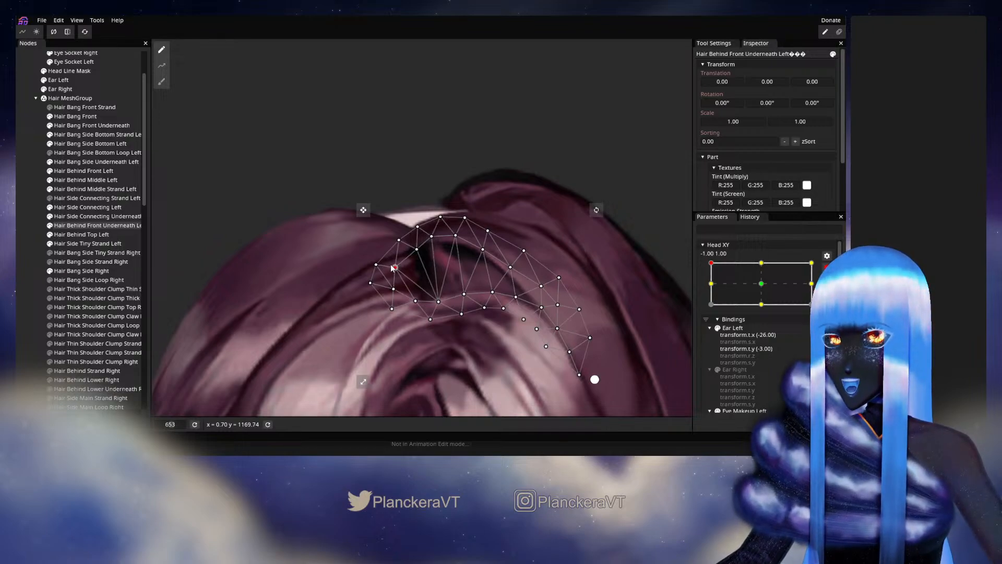
pyautogui.click(22, 265)
# Step: Disarm Head XY and replay the head turn up to -1.00, 1.00 to check the whole hairstyle's movement
pyautogui.scroll(-3, 433, 271)
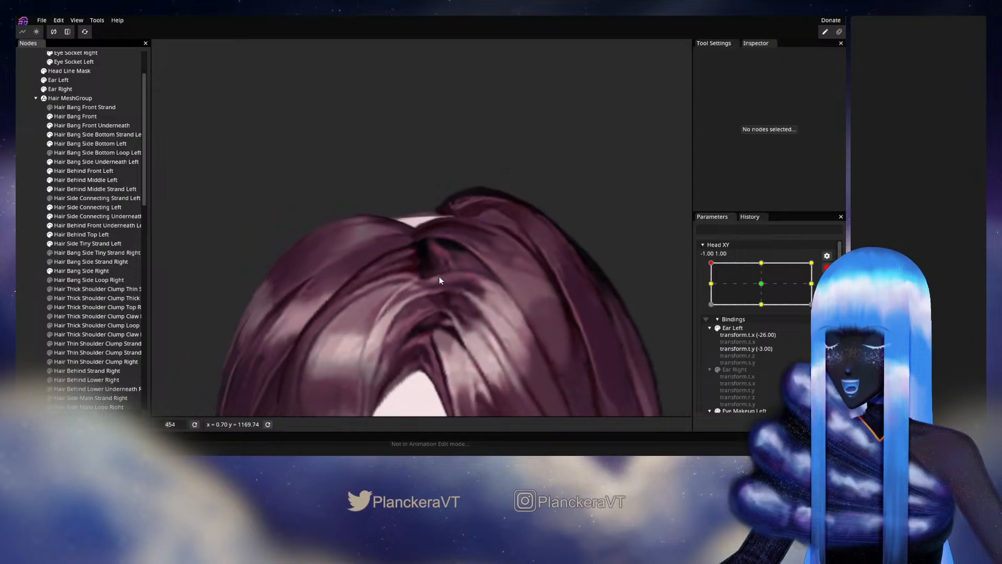
pyautogui.scroll(-5, 440, 280)
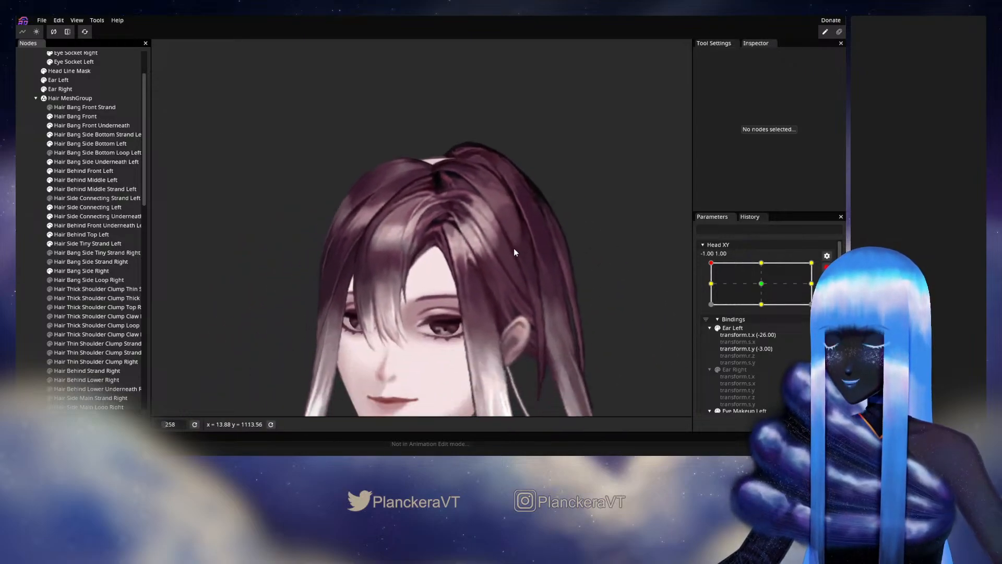
pyautogui.scroll(-1, 543, 265)
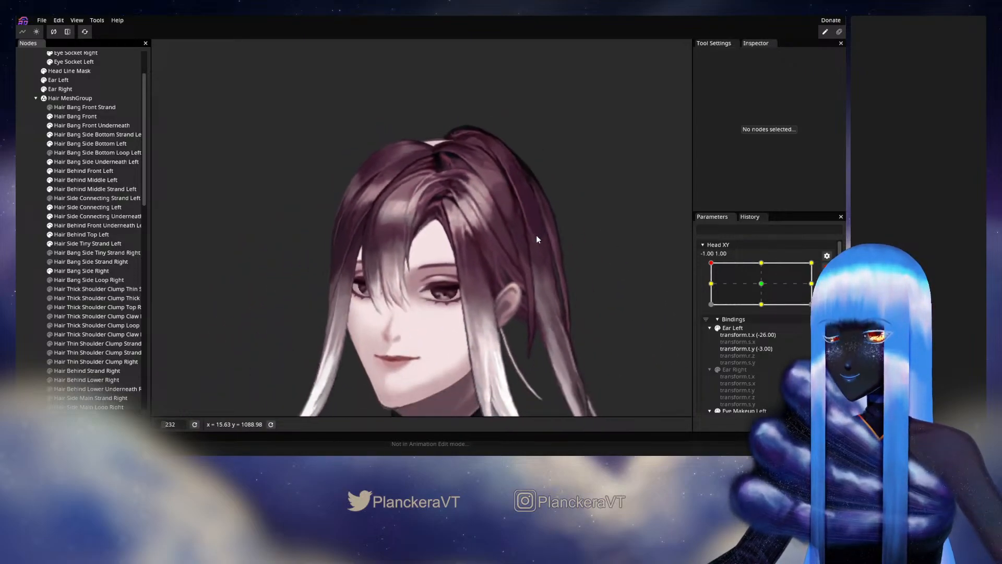
pyautogui.moveTo(536, 239); pyautogui.dragTo(536, 204)
pyautogui.click(827, 267)
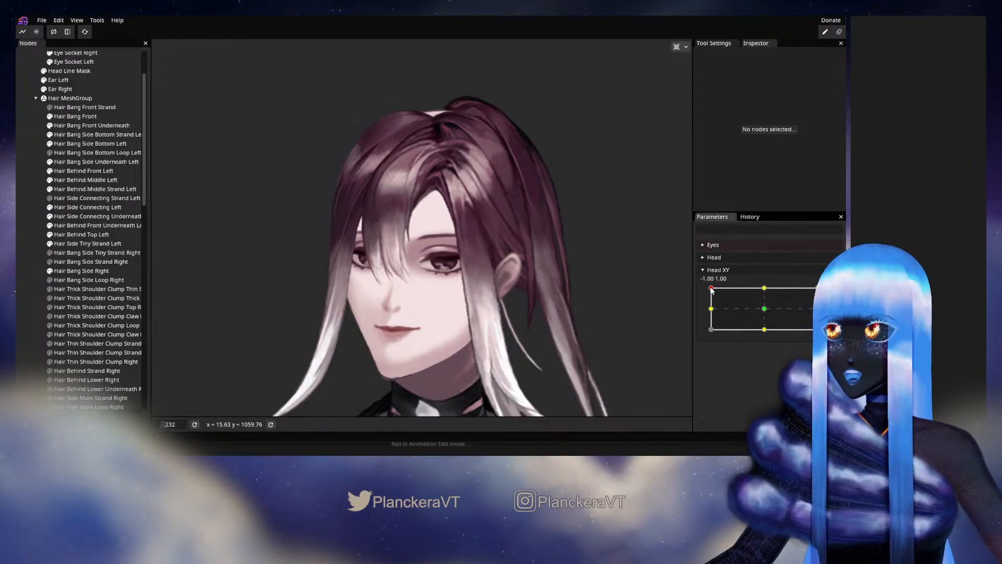
pyautogui.moveTo(713, 291)
pyautogui.mouseDown()
pyautogui.moveTo(765, 311)
pyautogui.moveTo(711, 289)
pyautogui.moveTo(766, 309)
pyautogui.moveTo(716, 289)
pyautogui.moveTo(760, 289)
pyautogui.moveTo(714, 289)
pyautogui.moveTo(773, 292)
pyautogui.moveTo(708, 291)
pyautogui.moveTo(697, 310)
pyautogui.moveTo(698, 287)
pyautogui.mouseUp()
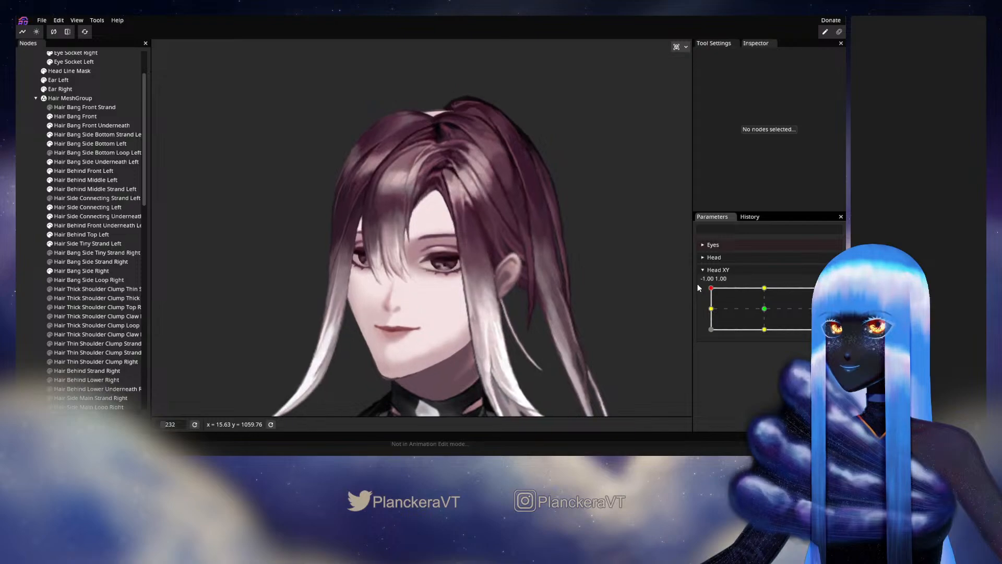
# Step: Arm Head XY and compare the crown parting between the neutral and -1.00, 1.00 keyframes
pyautogui.click(832, 292)
pyautogui.scroll(3, 439, 160)
pyautogui.moveTo(439, 160); pyautogui.dragTo(446, 288)
pyautogui.scroll(3, 448, 287)
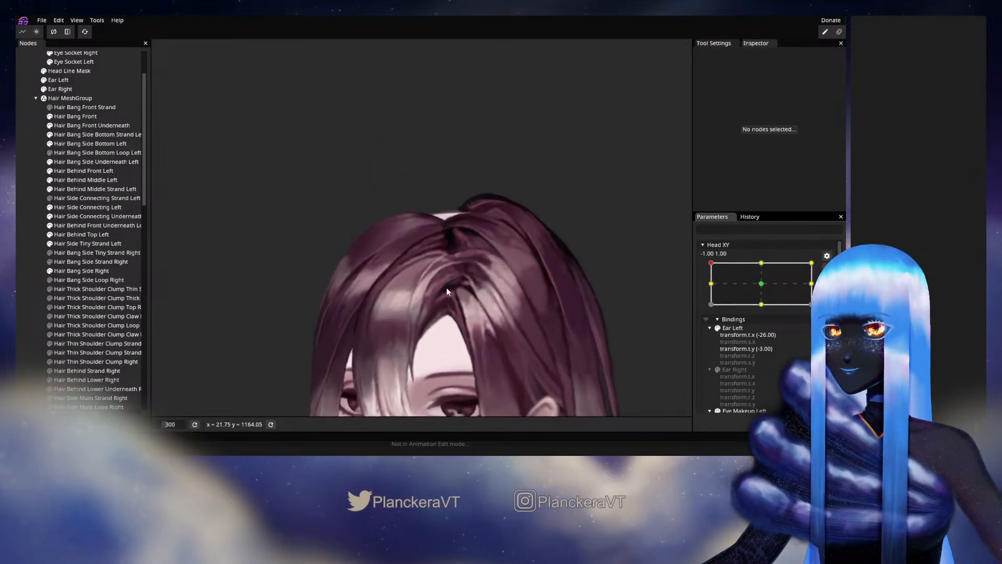
pyautogui.scroll(2, 452, 290)
pyautogui.click(761, 284)
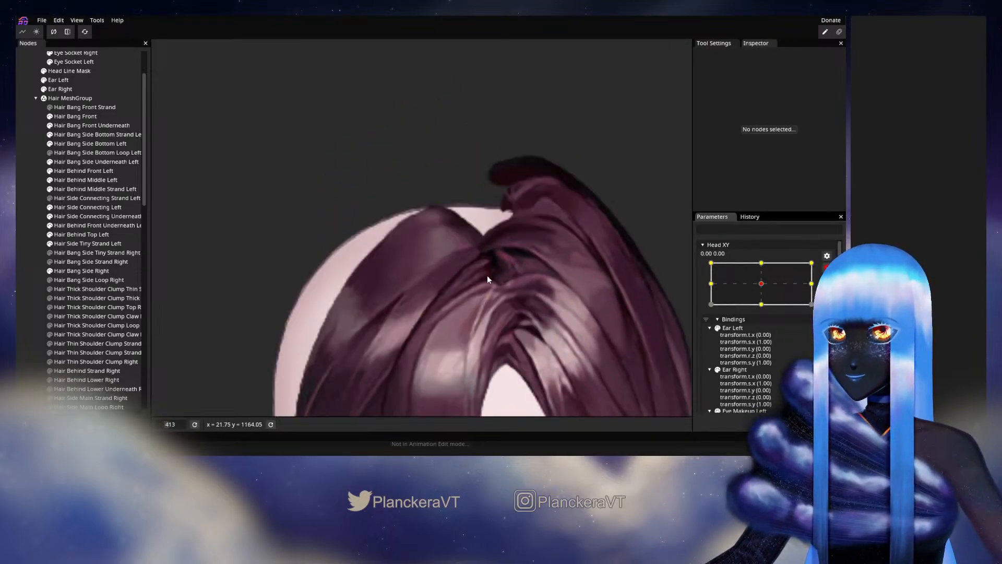
pyautogui.scroll(3, 473, 296)
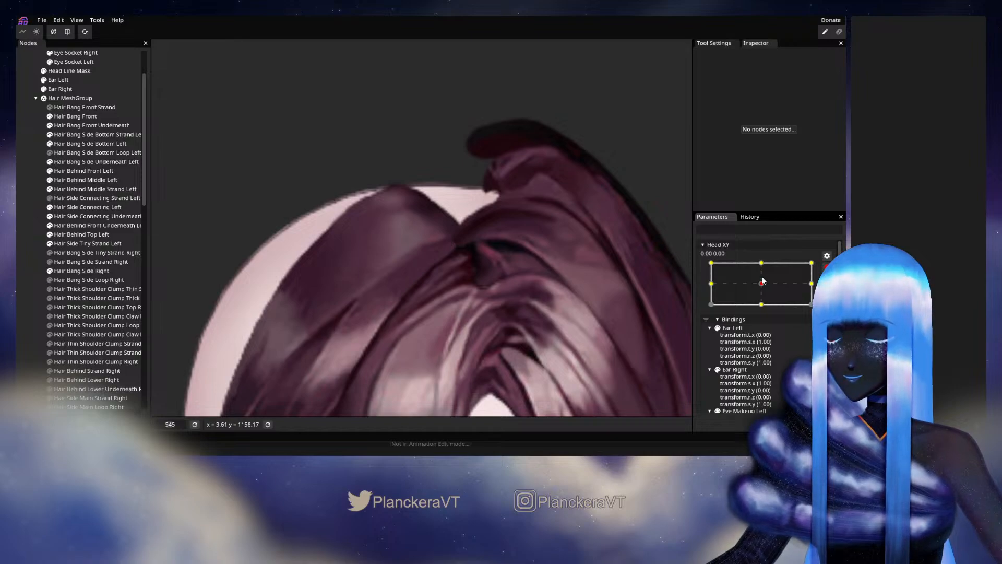
pyautogui.click(711, 263)
# Step: Adjust the inner-end mesh vertices of Hair Behind Front Left at the parting with an 18.00 Circle Brush and single-vertex editing
pyautogui.moveTo(473, 211); pyautogui.dragTo(481, 227)
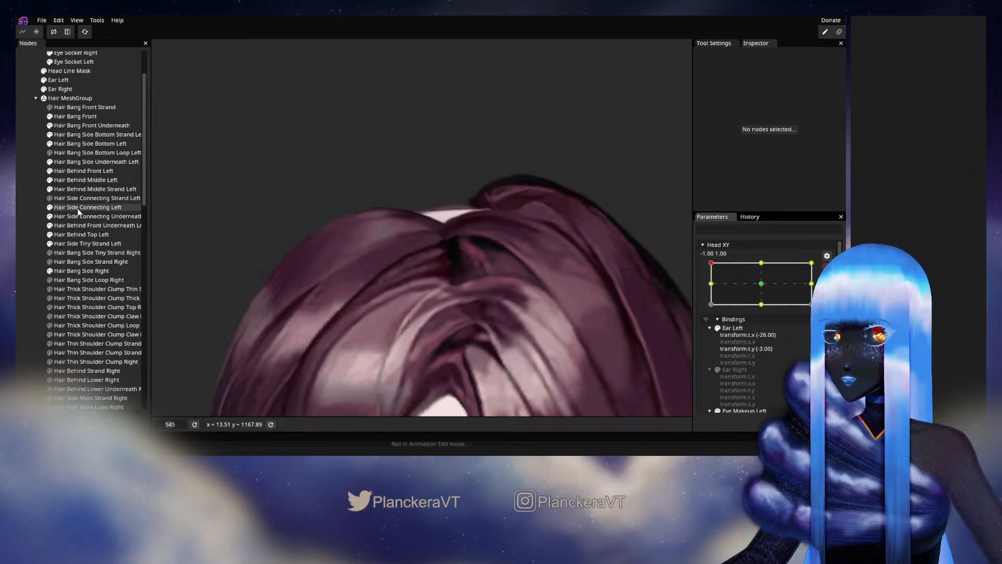
pyautogui.click(84, 170)
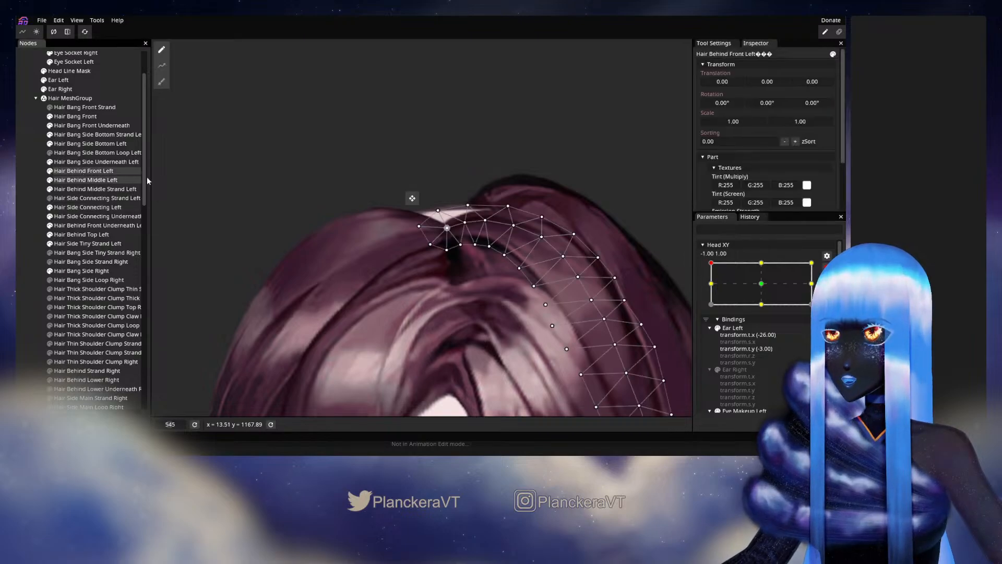
pyautogui.click(161, 81)
pyautogui.moveTo(422, 236)
pyautogui.mouseDown()
pyautogui.moveTo(408, 244)
pyautogui.moveTo(422, 234)
pyautogui.mouseUp()
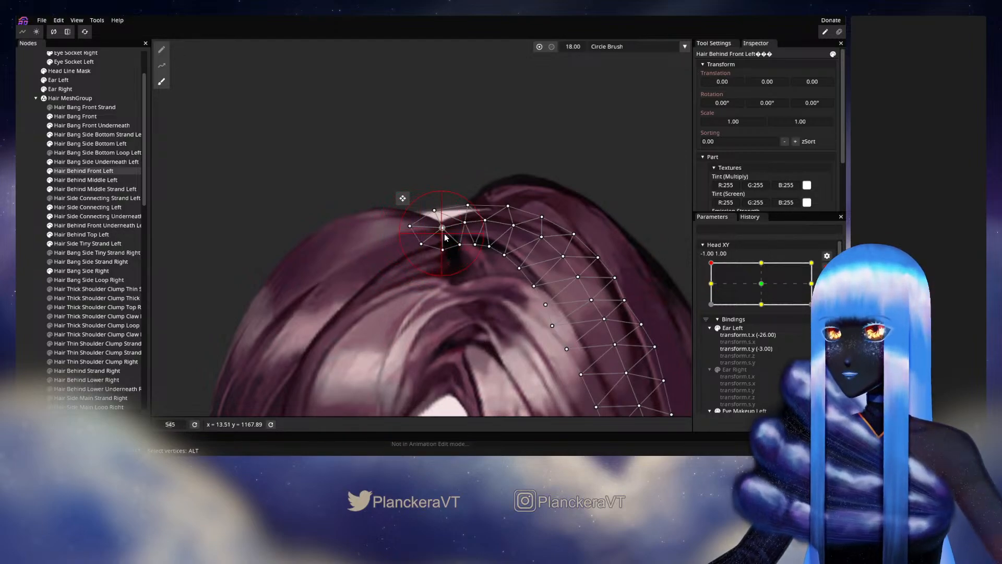
pyautogui.click(161, 50)
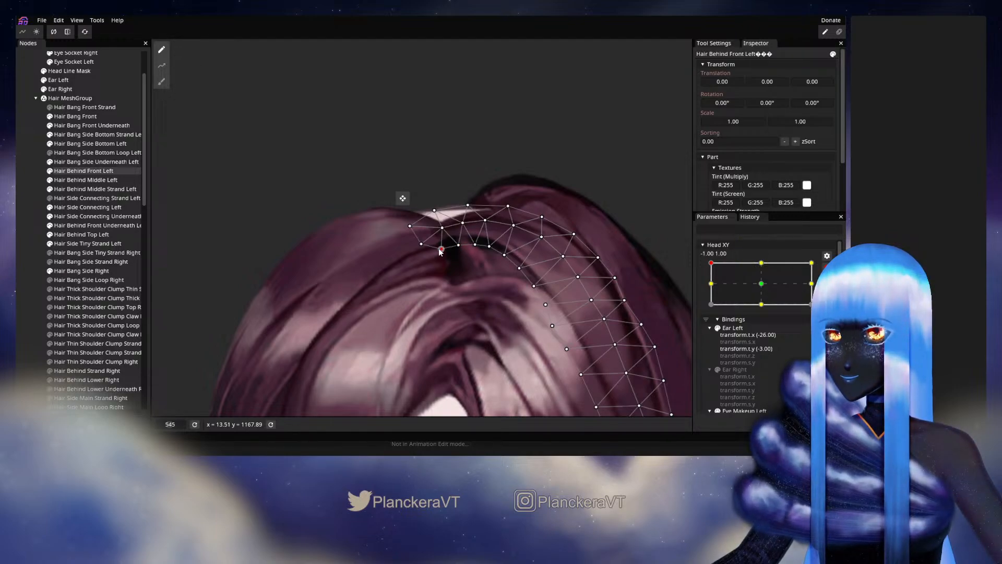
pyautogui.click(34, 235)
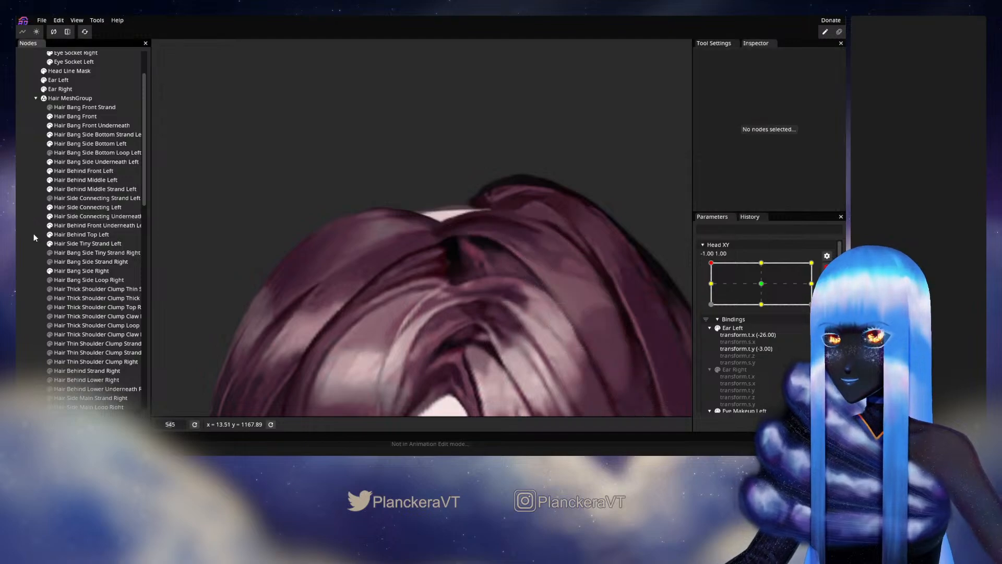
# Step: Disarm Head XY and swing the head around the -1.00, 1.00 corner to recheck the hair behind the parting
pyautogui.scroll(-3, 503, 289)
pyautogui.scroll(-5, 506, 284)
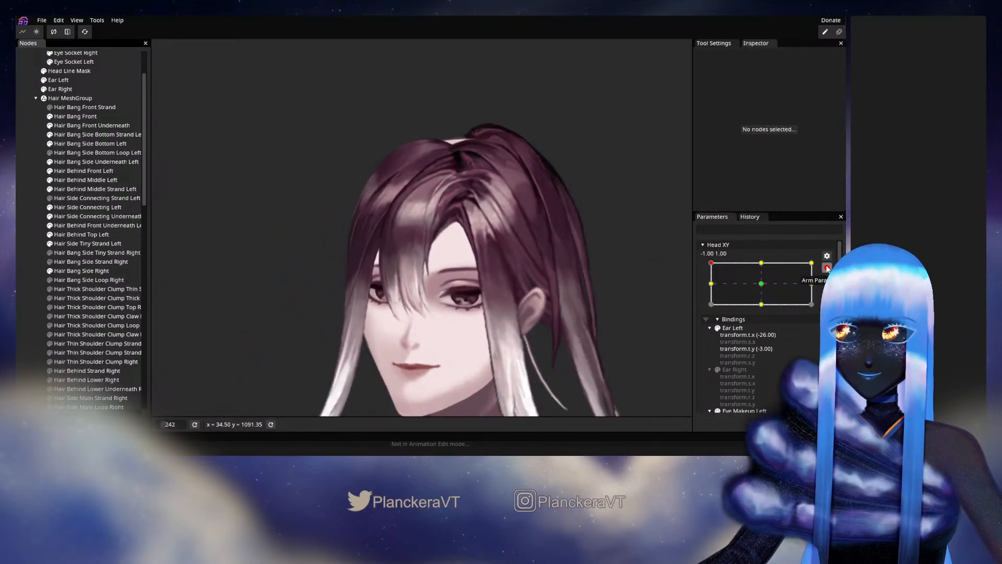
pyautogui.click(827, 268)
pyautogui.moveTo(518, 256); pyautogui.dragTo(545, 236)
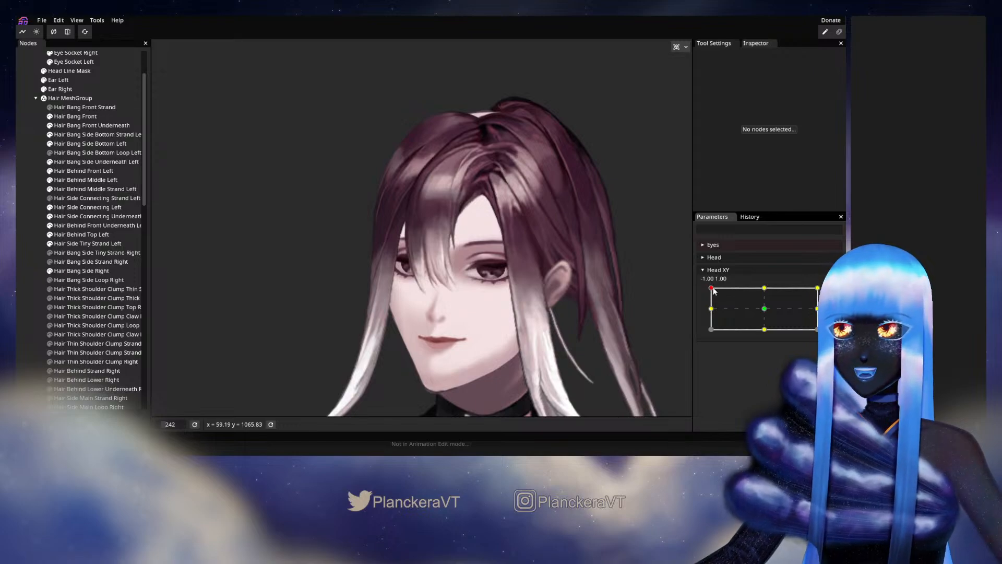
pyautogui.moveTo(582, 278); pyautogui.dragTo(562, 262)
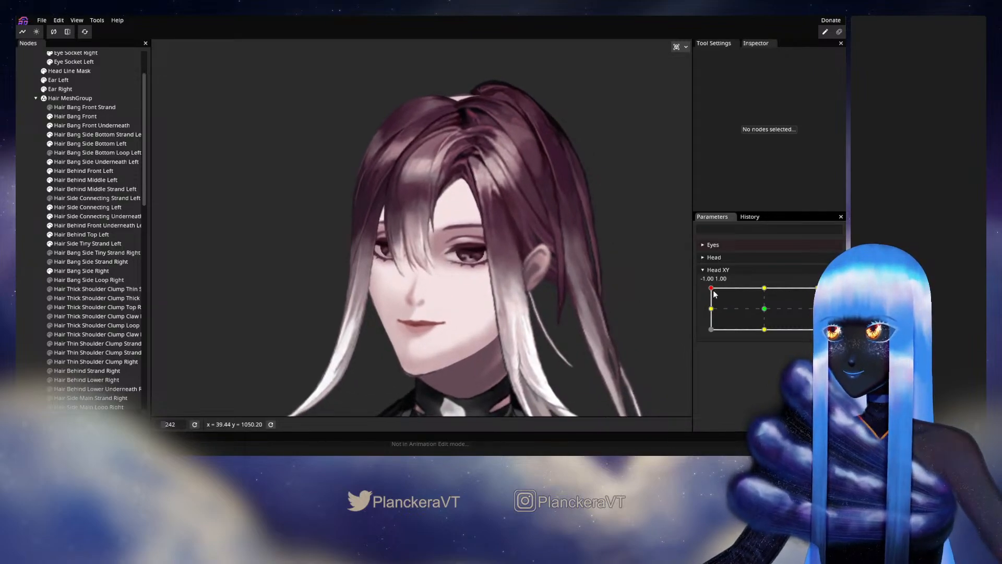
pyautogui.moveTo(712, 291)
pyautogui.mouseDown()
pyautogui.moveTo(764, 312)
pyautogui.moveTo(696, 286)
pyautogui.mouseUp()
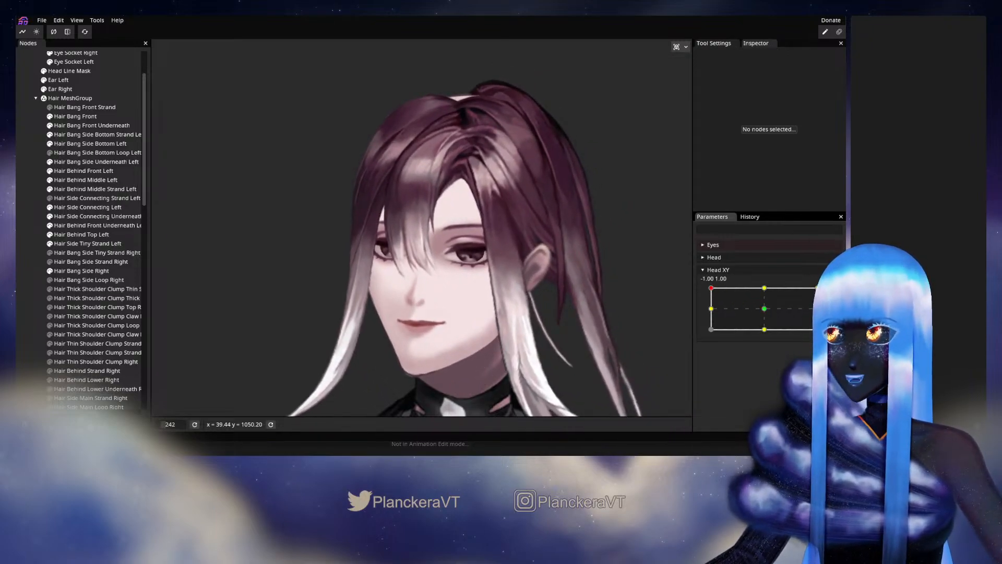
# Step: Arm Head XY and inspect the Hair Bang Side Right and Hair Behind Top Left meshes around the crown parting
pyautogui.click(827, 292)
pyautogui.scroll(2, 400, 177)
pyautogui.moveTo(452, 167); pyautogui.dragTo(427, 277)
pyautogui.scroll(3, 427, 278)
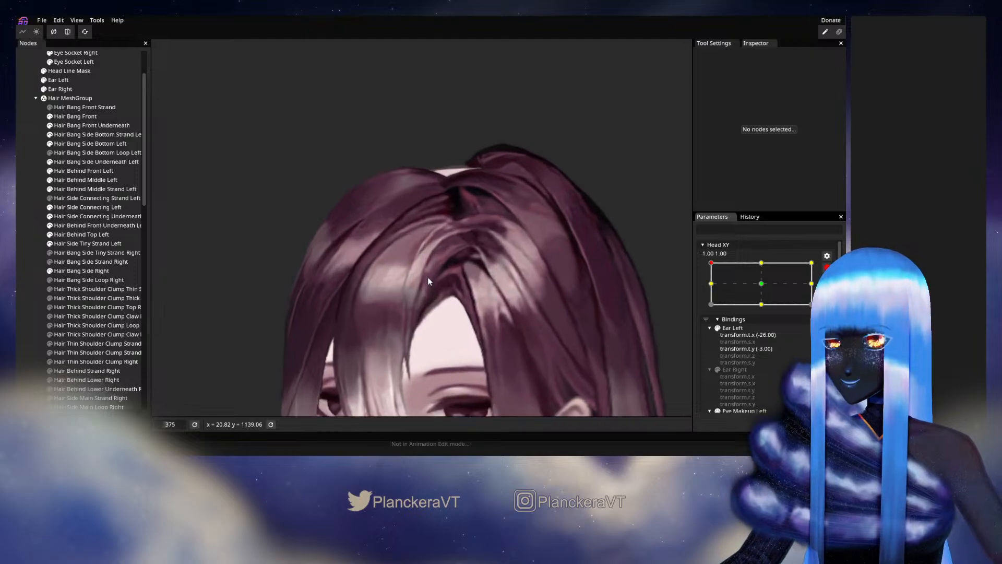
pyautogui.scroll(2, 429, 281)
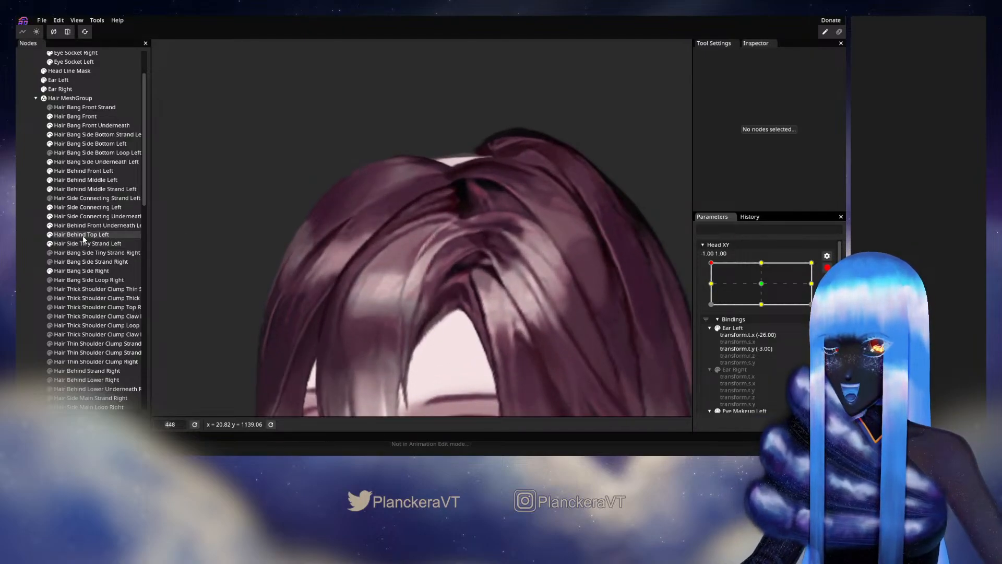
pyautogui.click(81, 271)
pyautogui.scroll(2, 359, 214)
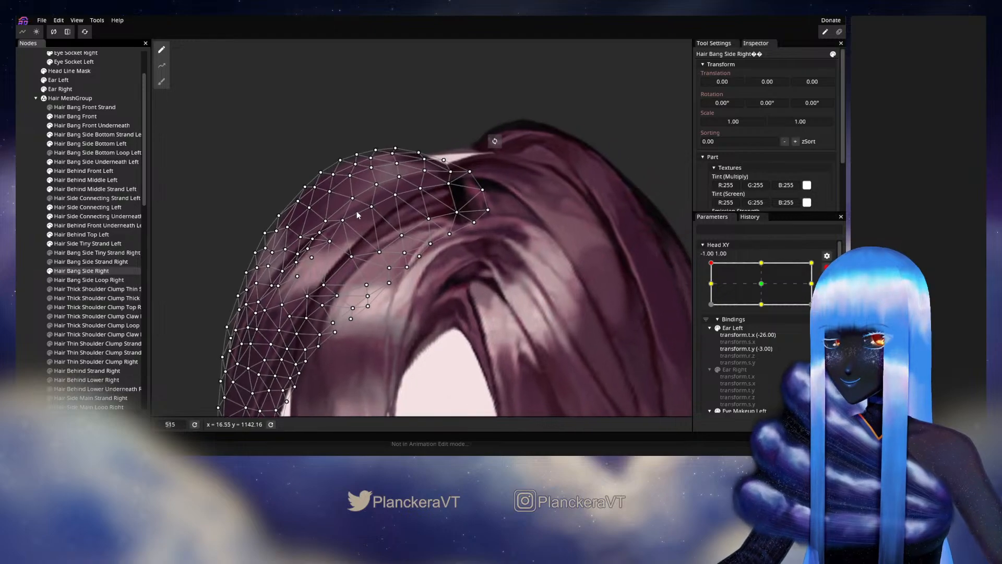
pyautogui.moveTo(357, 212); pyautogui.dragTo(331, 241)
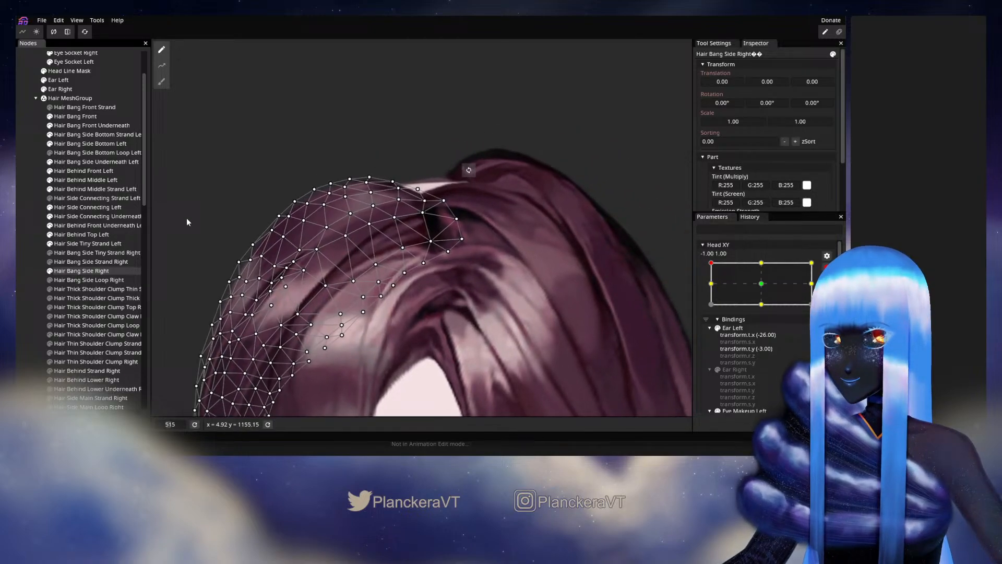
pyautogui.click(84, 234)
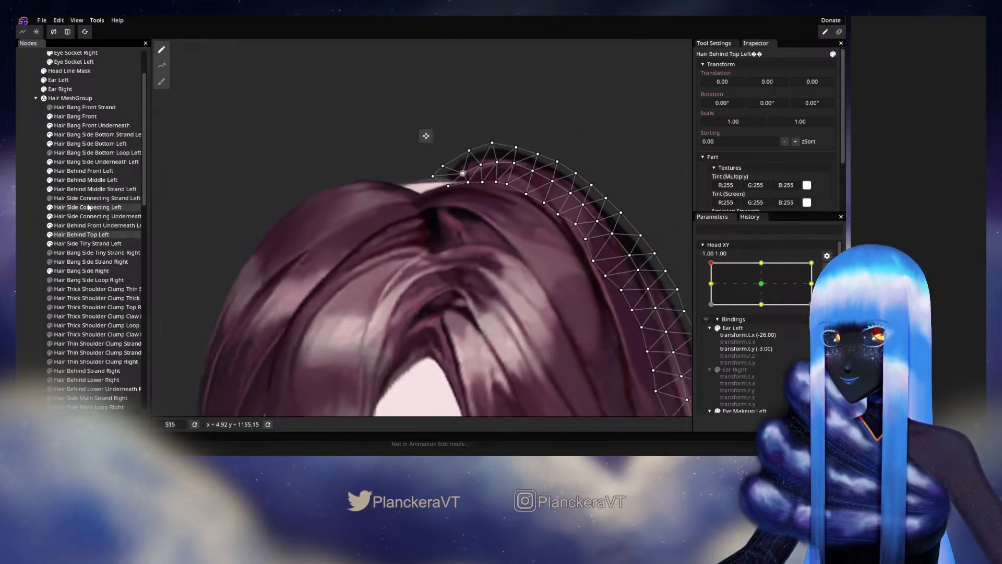
# Step: Nudge individual mesh vertices of Hair Behind Front Underneath Left around the dark gap of the crown parting at -1.00, 1.00
pyautogui.click(87, 224)
pyautogui.scroll(3, 437, 224)
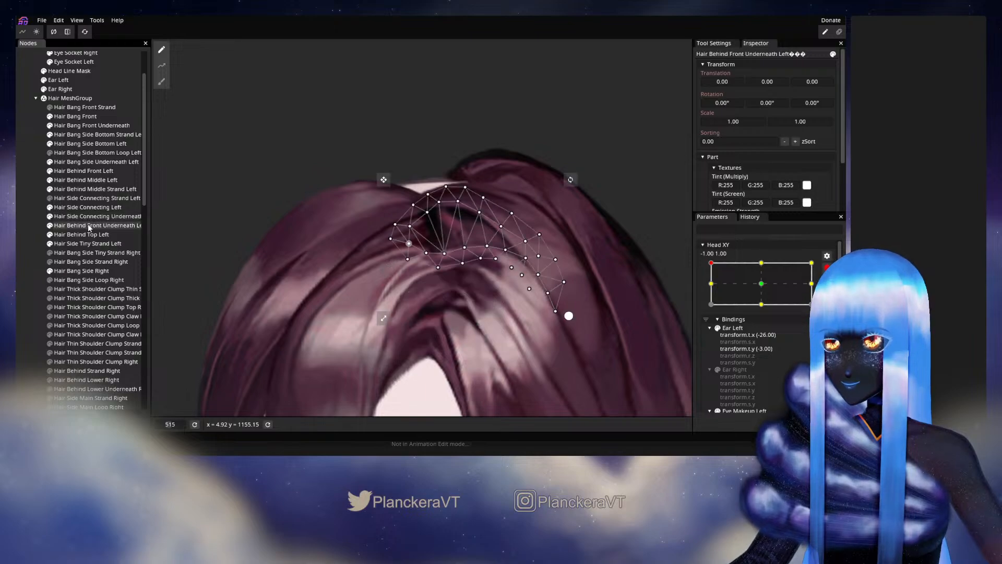
pyautogui.scroll(5, 438, 223)
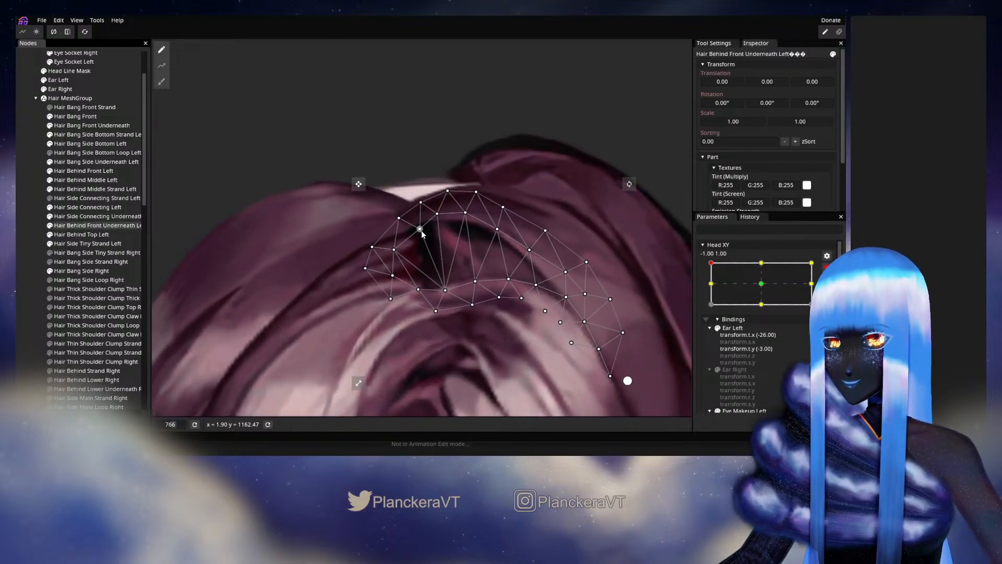
pyautogui.moveTo(394, 251); pyautogui.dragTo(390, 247)
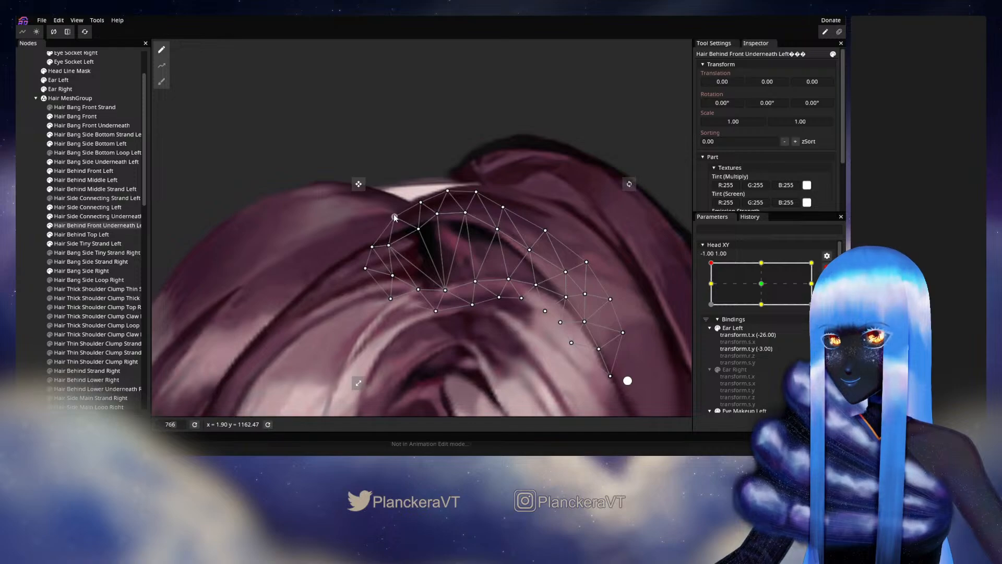
pyautogui.moveTo(386, 249); pyautogui.dragTo(388, 250)
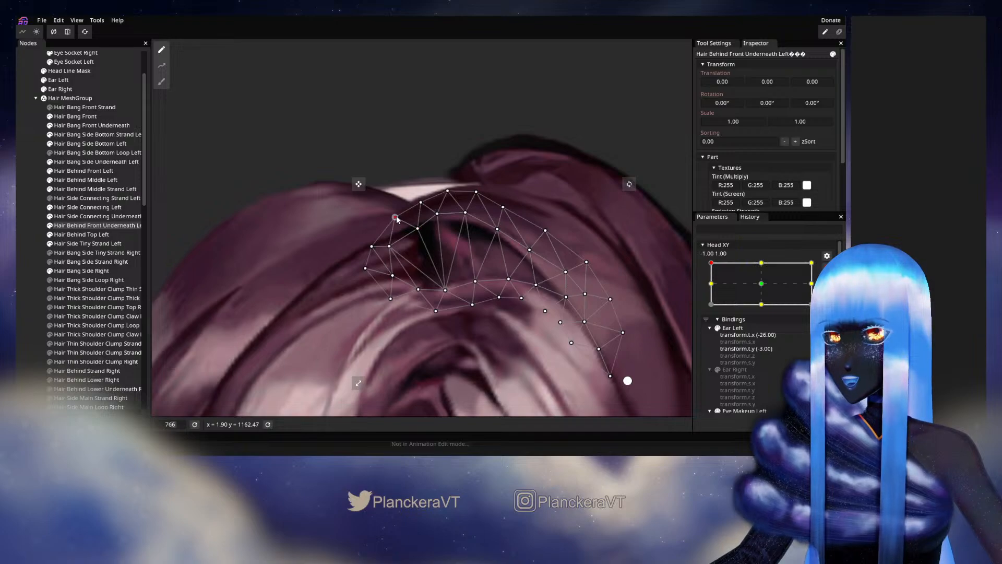
pyautogui.moveTo(395, 214); pyautogui.dragTo(398, 218)
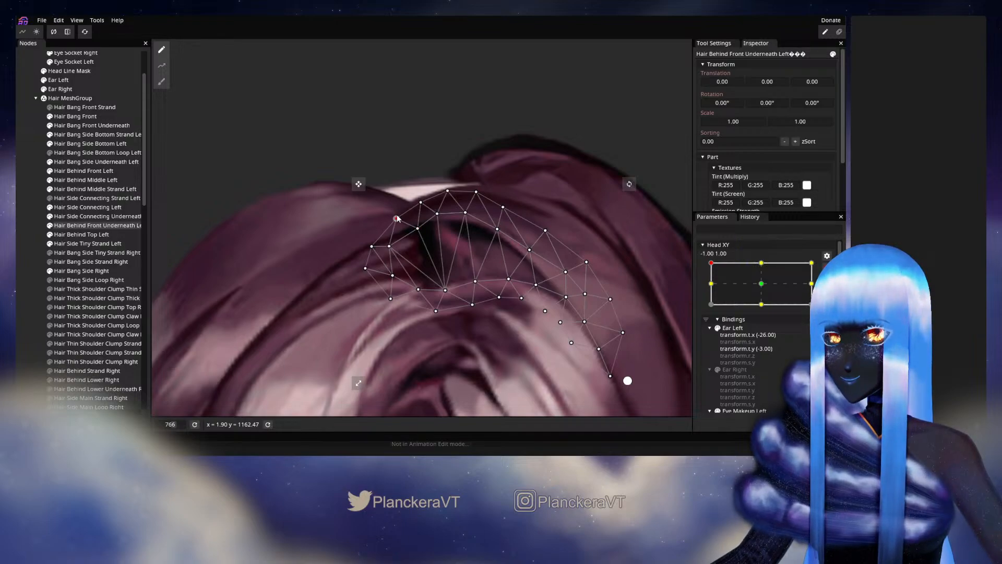
pyautogui.moveTo(440, 293); pyautogui.dragTo(468, 284)
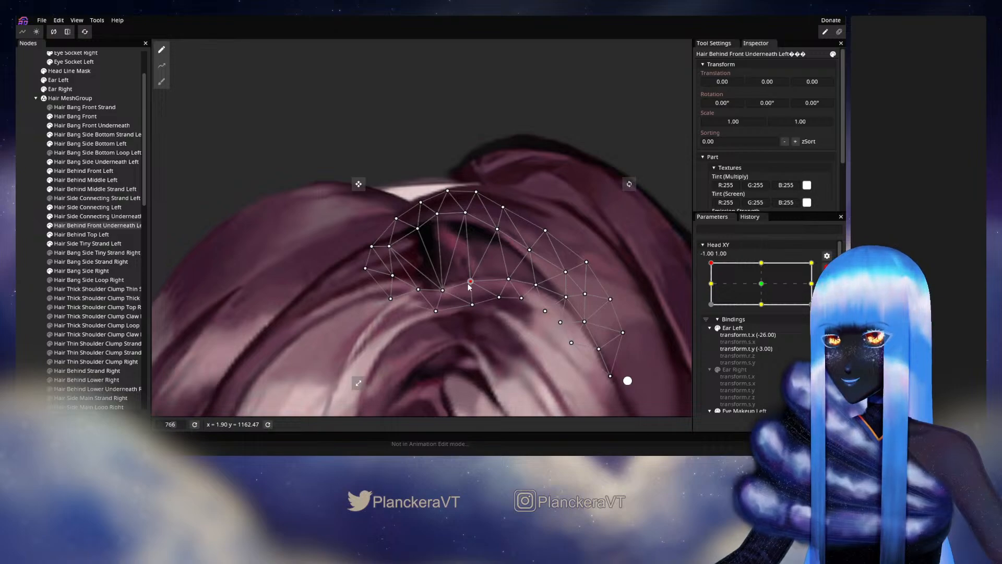
pyautogui.click(21, 235)
# Step: Disarm Head XY and swing the head around the -1.00, 1.00 corner to check the underneath hair at the parting
pyautogui.scroll(-5, 489, 245)
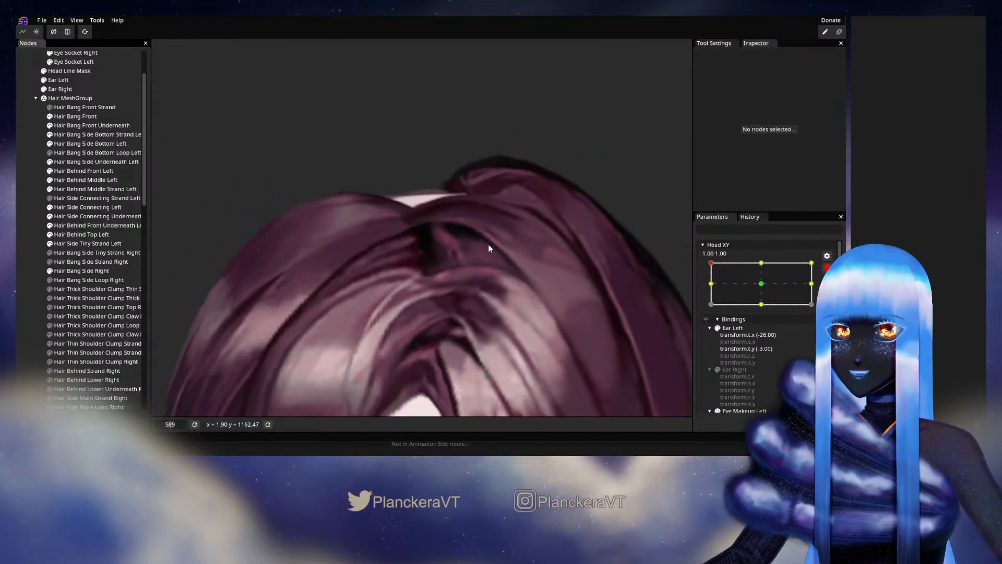
pyautogui.scroll(-6, 488, 262)
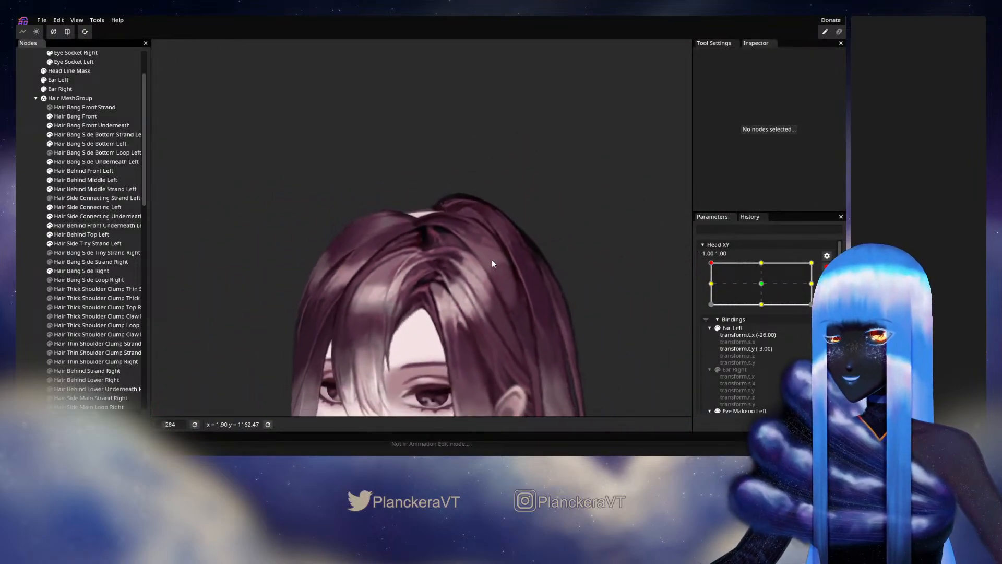
pyautogui.scroll(-1, 543, 214)
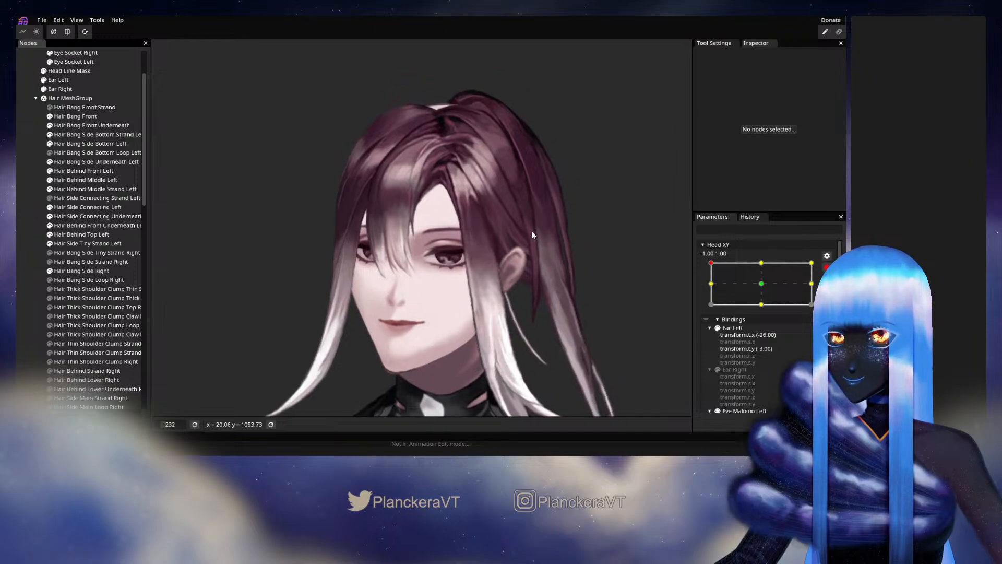
pyautogui.click(826, 267)
pyautogui.moveTo(712, 288)
pyautogui.mouseDown()
pyautogui.moveTo(766, 309)
pyautogui.moveTo(710, 281)
pyautogui.mouseUp()
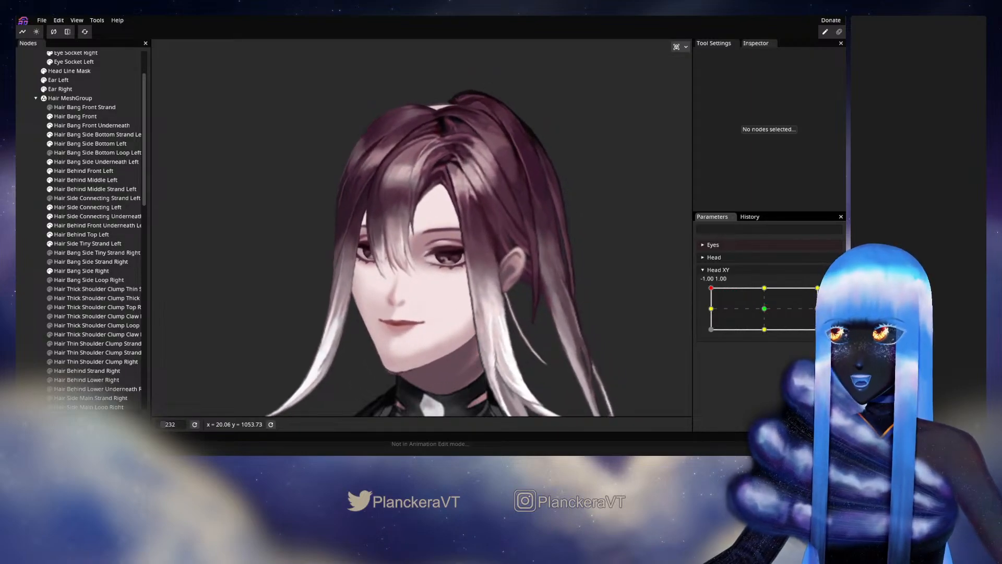
# Step: Arm Head XY and shift the inner-end mesh vertices of Hair Bang Side Right where it meets the crown parting
pyautogui.click(833, 292)
pyautogui.scroll(3, 406, 211)
pyautogui.moveTo(406, 211); pyautogui.dragTo(422, 276)
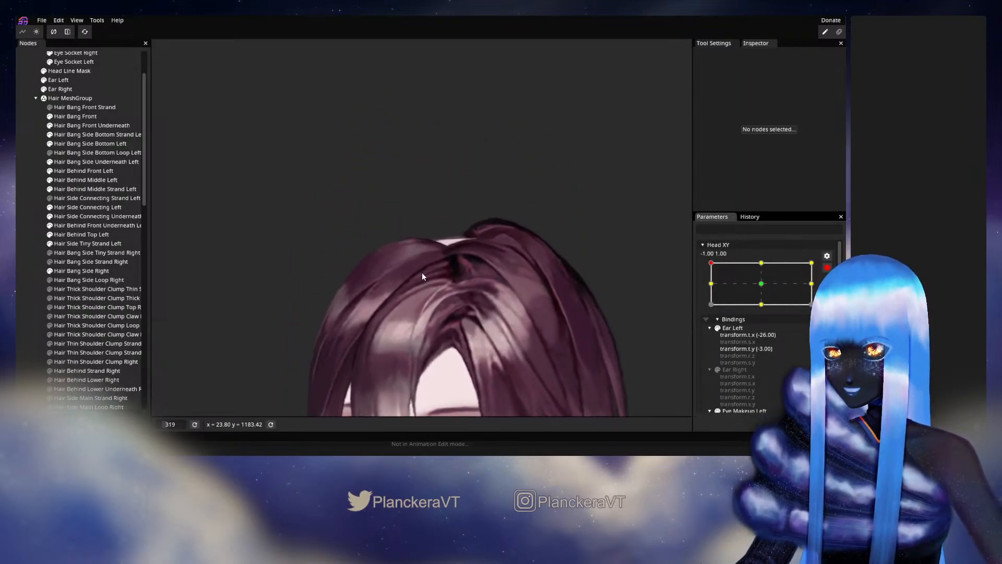
pyautogui.scroll(5, 422, 272)
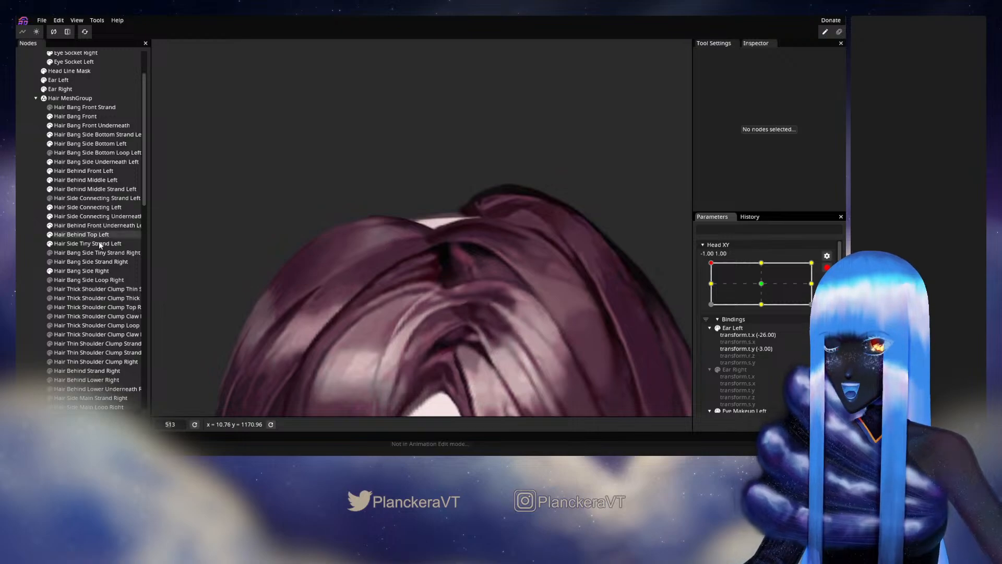
pyautogui.click(81, 271)
pyautogui.scroll(4, 448, 240)
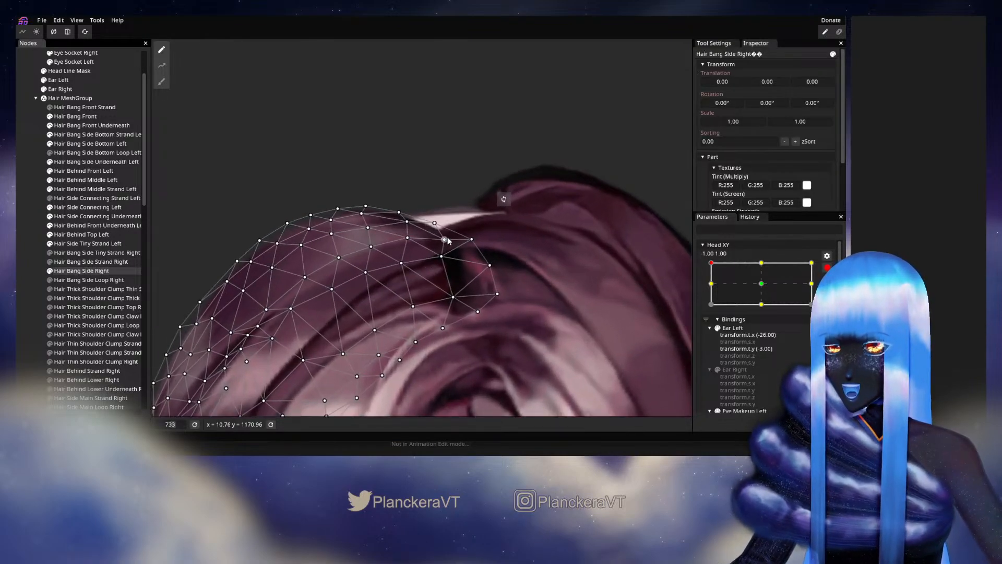
pyautogui.moveTo(444, 240); pyautogui.dragTo(441, 239)
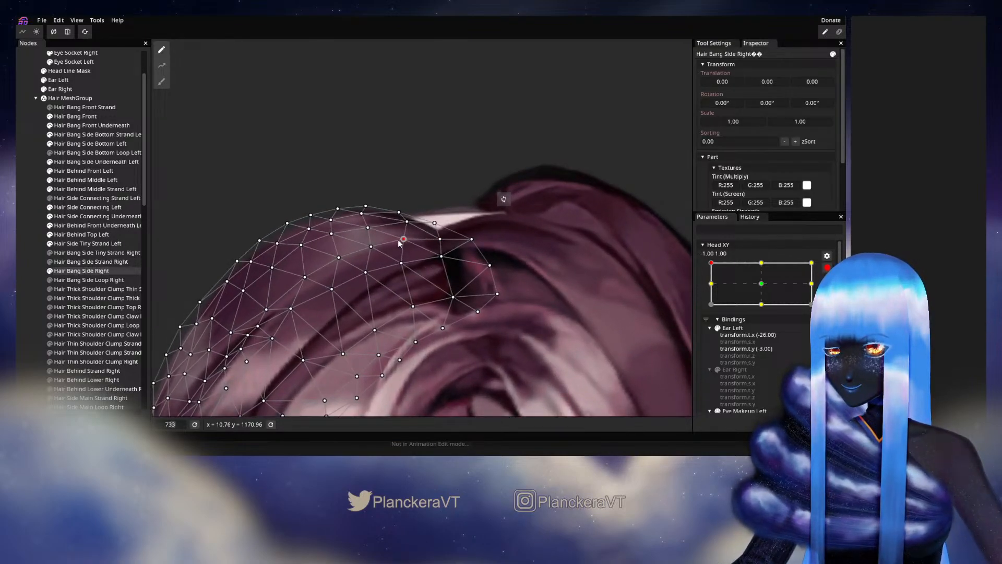
pyautogui.moveTo(440, 259); pyautogui.dragTo(428, 261)
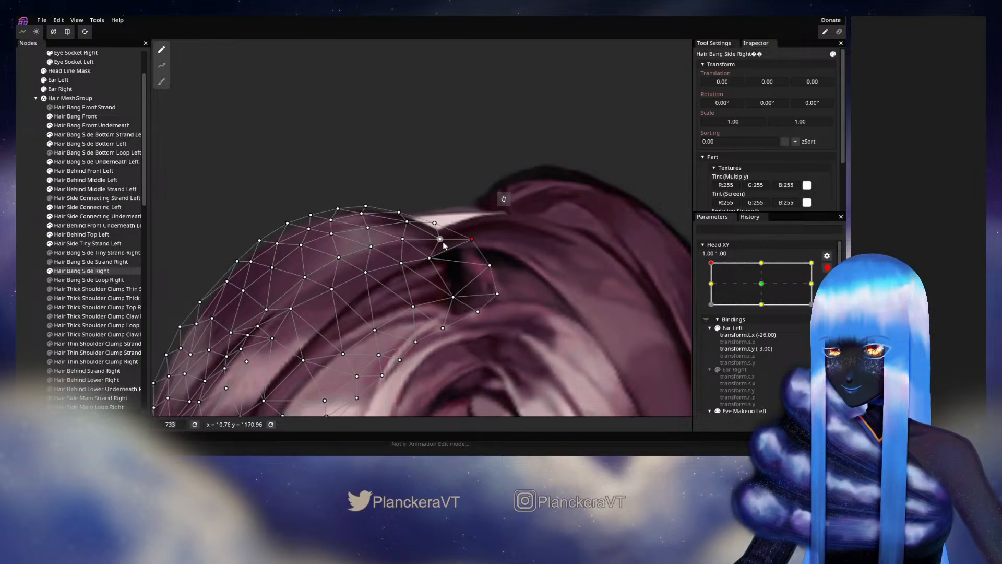
pyautogui.moveTo(441, 241); pyautogui.dragTo(424, 262)
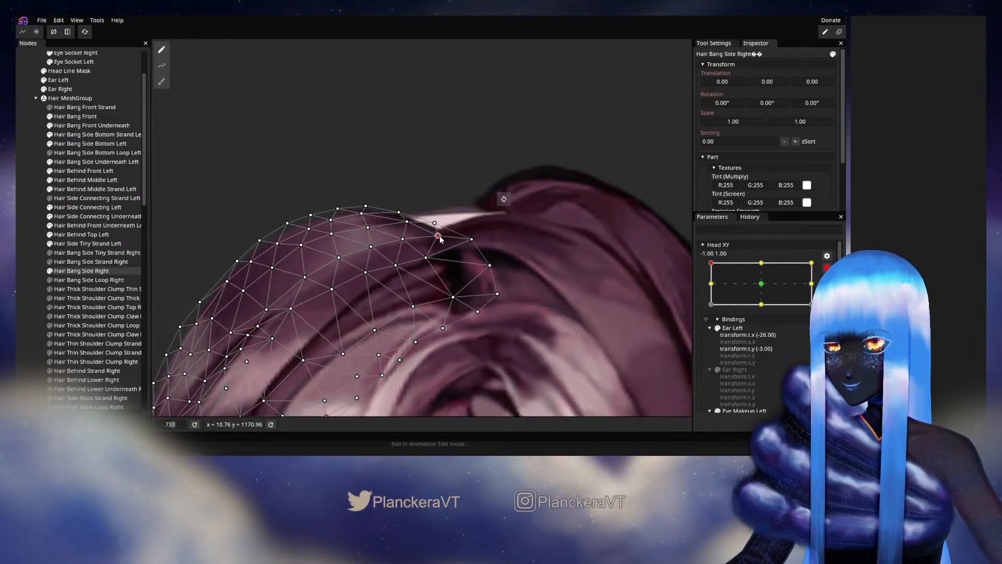
pyautogui.click(22, 255)
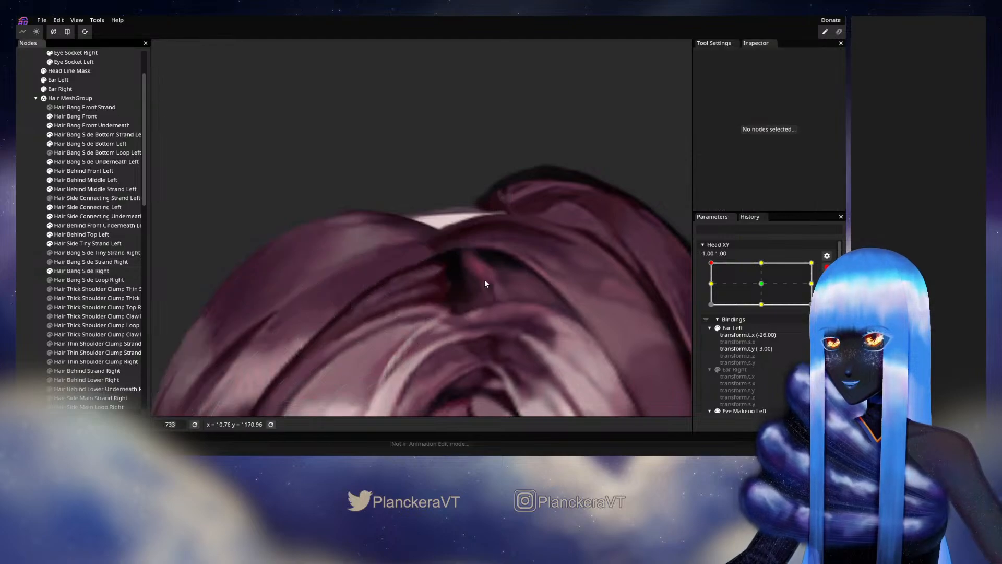
# Step: Disarm Head XY and move the head around the -1.00, 1.00 corner to check how the right side bang moves
pyautogui.scroll(-6, 484, 280)
pyautogui.scroll(-6, 484, 265)
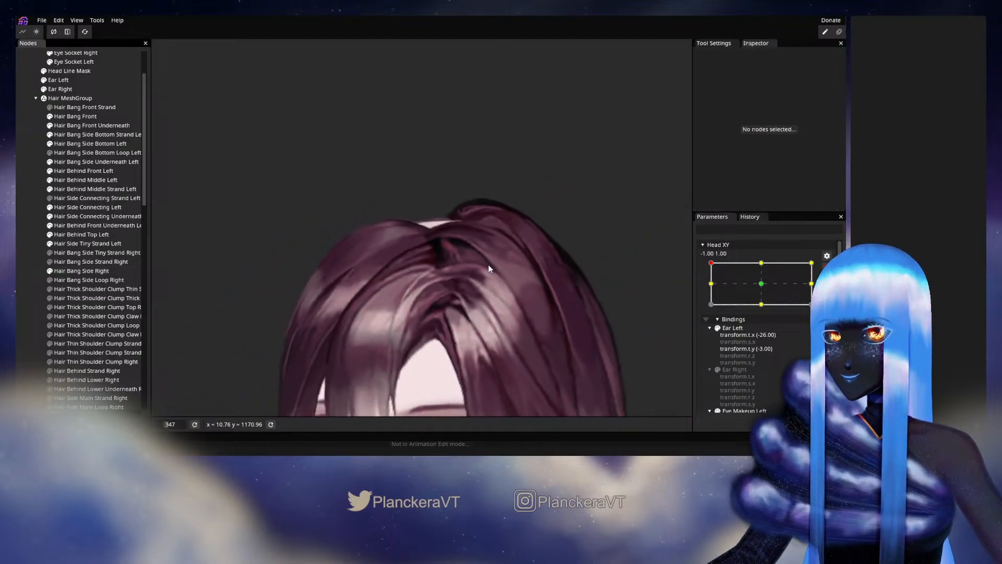
pyautogui.scroll(-3, 499, 270)
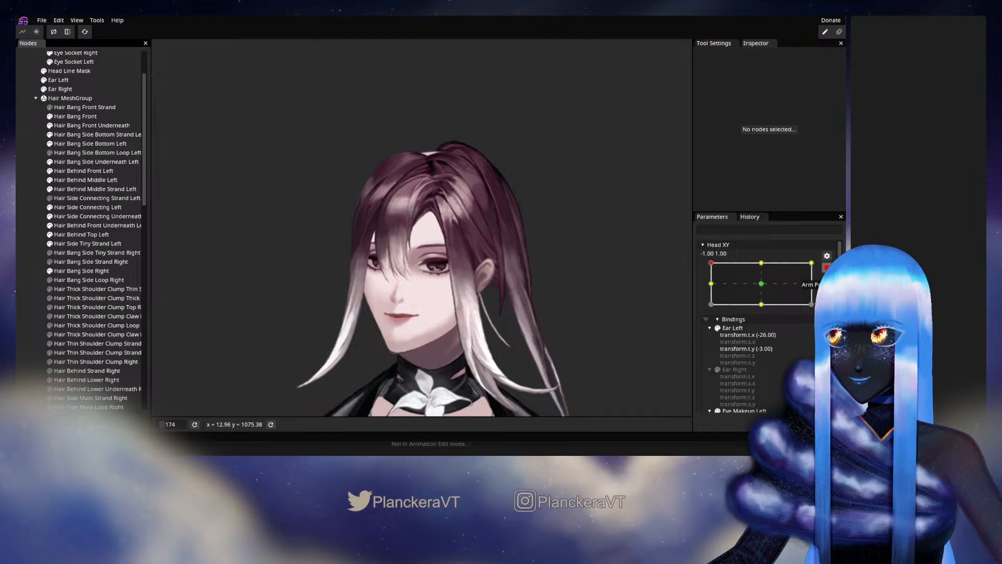
pyautogui.click(827, 268)
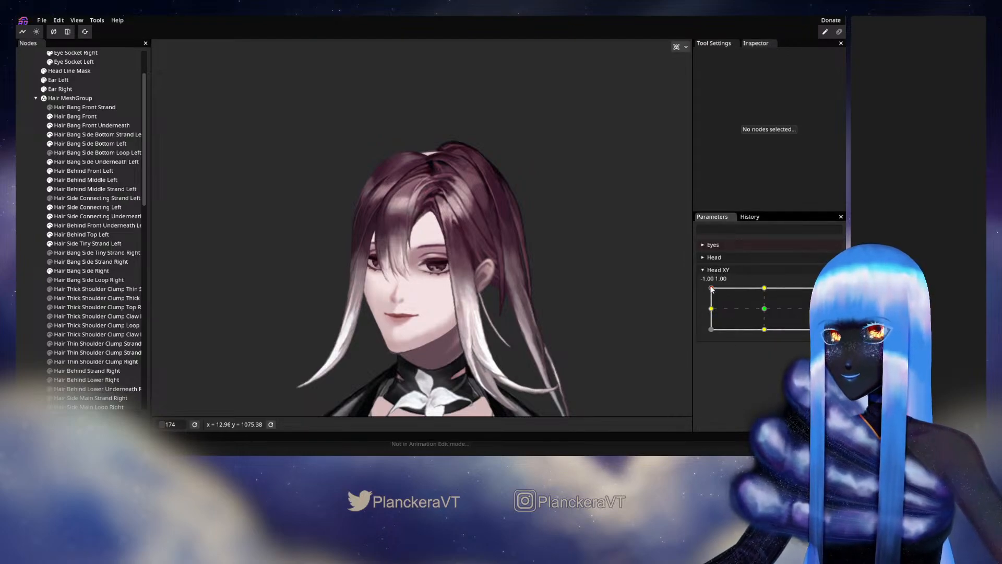
pyautogui.moveTo(712, 289)
pyautogui.mouseDown()
pyautogui.moveTo(765, 312)
pyautogui.moveTo(711, 288)
pyautogui.mouseUp()
# Step: Arm Head XY and reshape the inner end of Hair Behind Front Left at the parting with a 21.00 Circle Brush
pyautogui.click(831, 294)
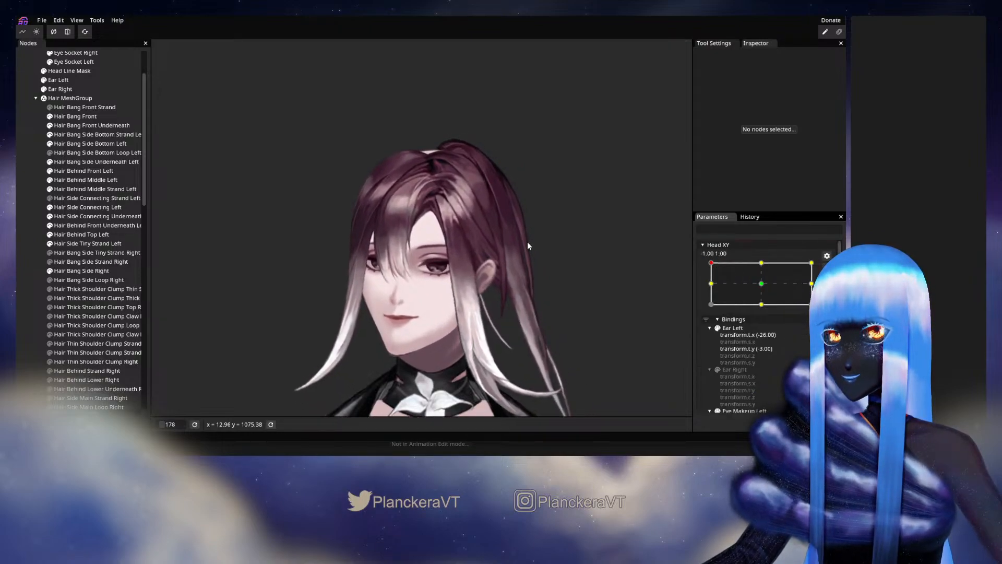
pyautogui.scroll(3, 527, 241)
pyautogui.moveTo(428, 173); pyautogui.dragTo(443, 260)
pyautogui.scroll(5, 444, 259)
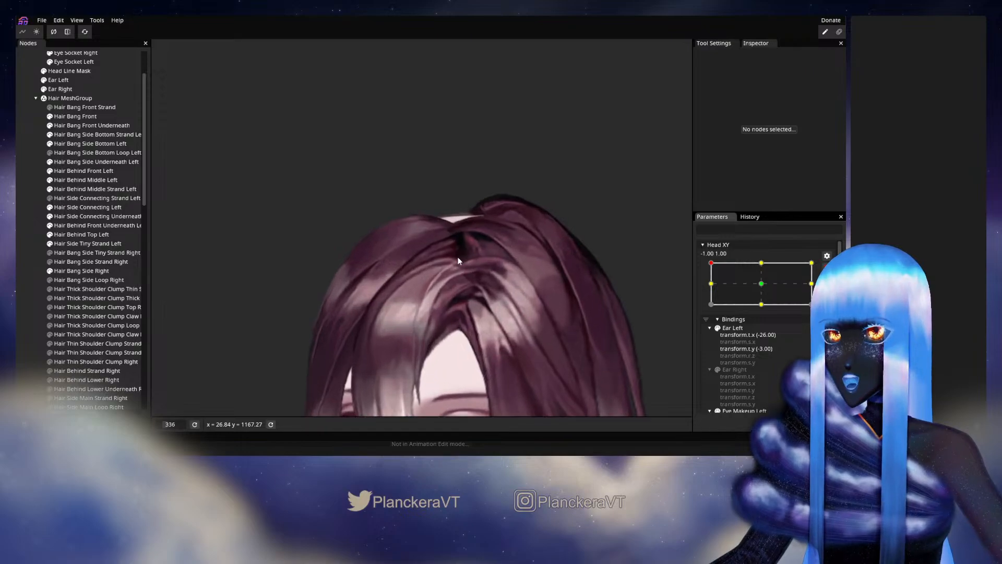
pyautogui.click(101, 172)
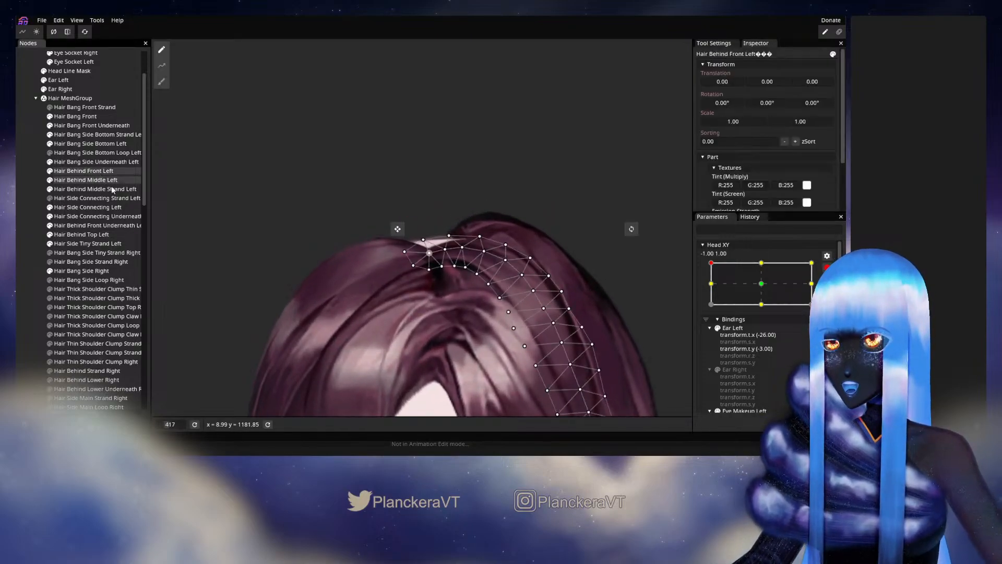
pyautogui.scroll(2, 428, 224)
pyautogui.click(161, 81)
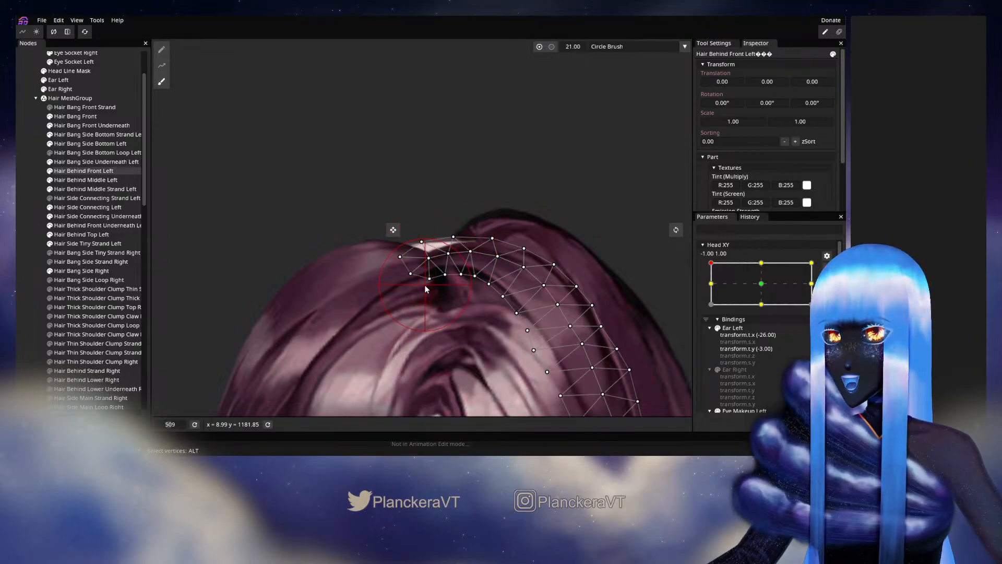
pyautogui.moveTo(441, 299); pyautogui.dragTo(442, 296)
pyautogui.click(26, 252)
# Step: Disarm Head XY and replay the head turn around -1.00, 1.00 to recheck the brushed hair at the parting
pyautogui.scroll(-5, 517, 283)
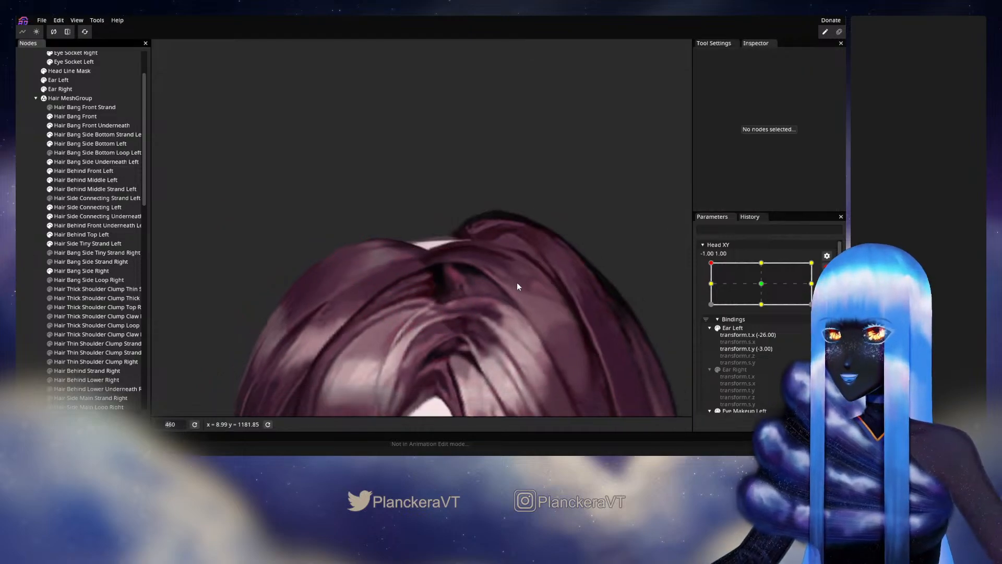
pyautogui.scroll(-5, 504, 286)
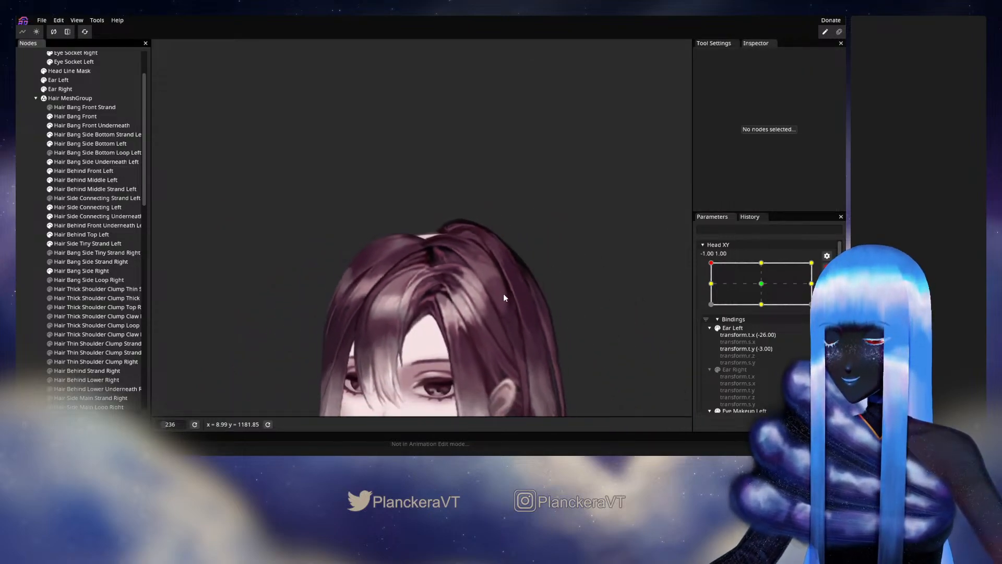
pyautogui.scroll(-2, 556, 281)
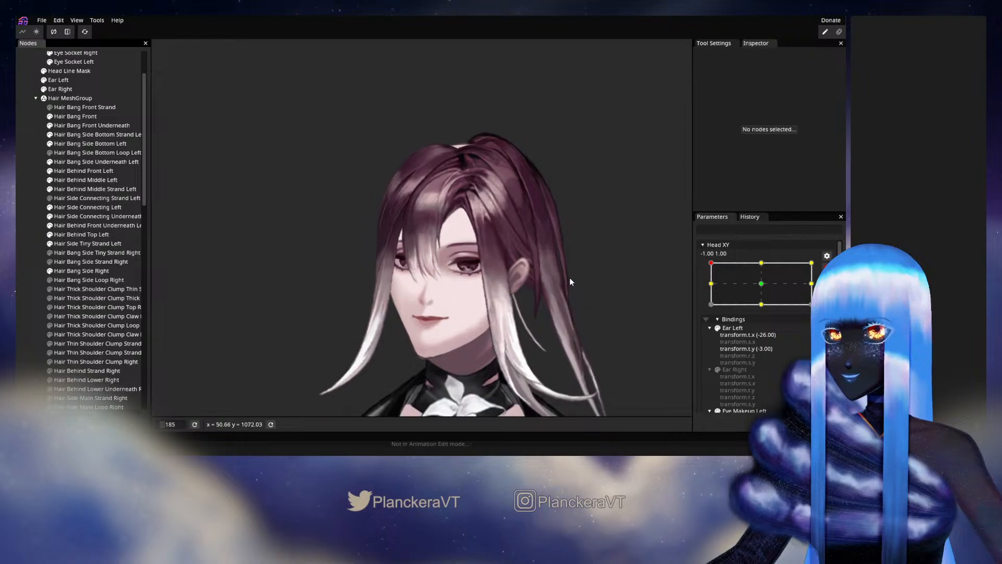
pyautogui.scroll(2, 824, 273)
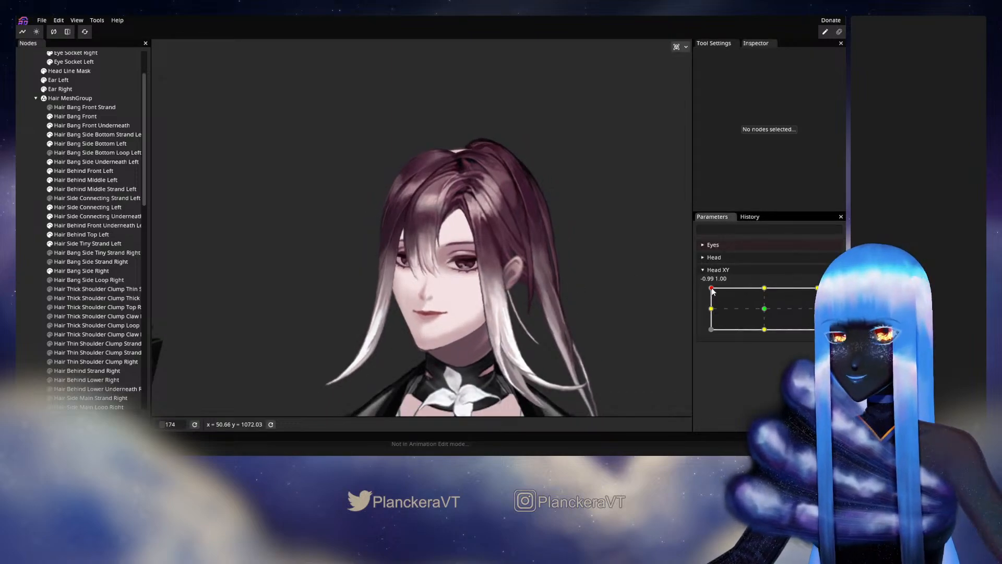
pyautogui.moveTo(714, 292)
pyautogui.mouseDown()
pyautogui.moveTo(767, 313)
pyautogui.moveTo(710, 288)
pyautogui.mouseUp()
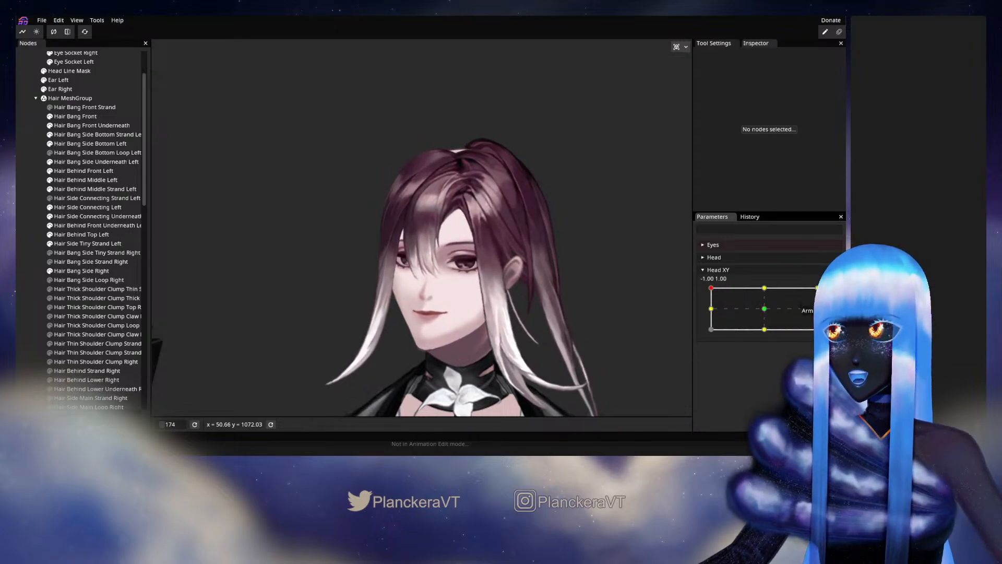
# Step: Arm Head XY and shift the inner-end mesh vertices of Hair Behind Front Underneath Left outward across the crown parting
pyautogui.scroll(5, 431, 274)
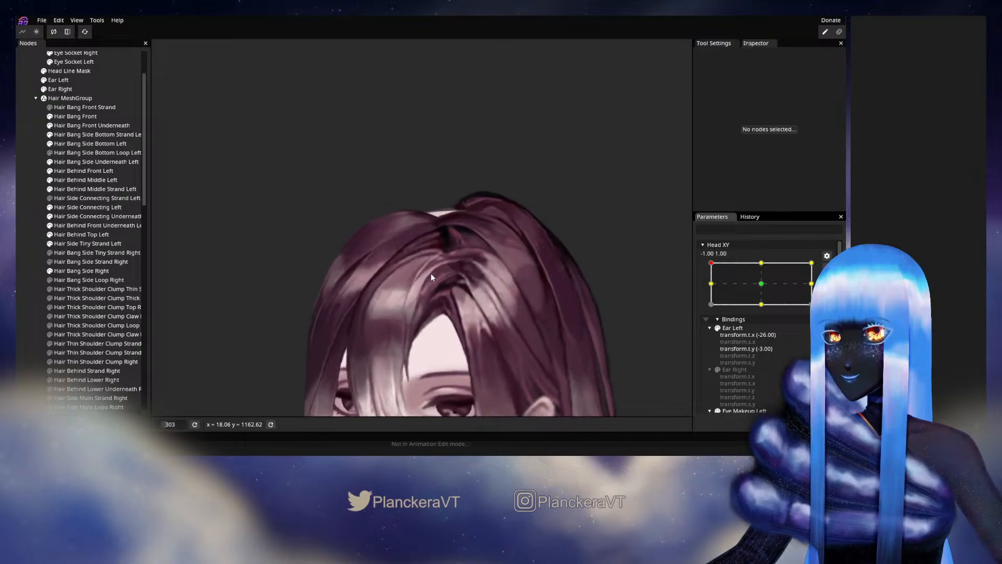
pyautogui.scroll(4, 430, 274)
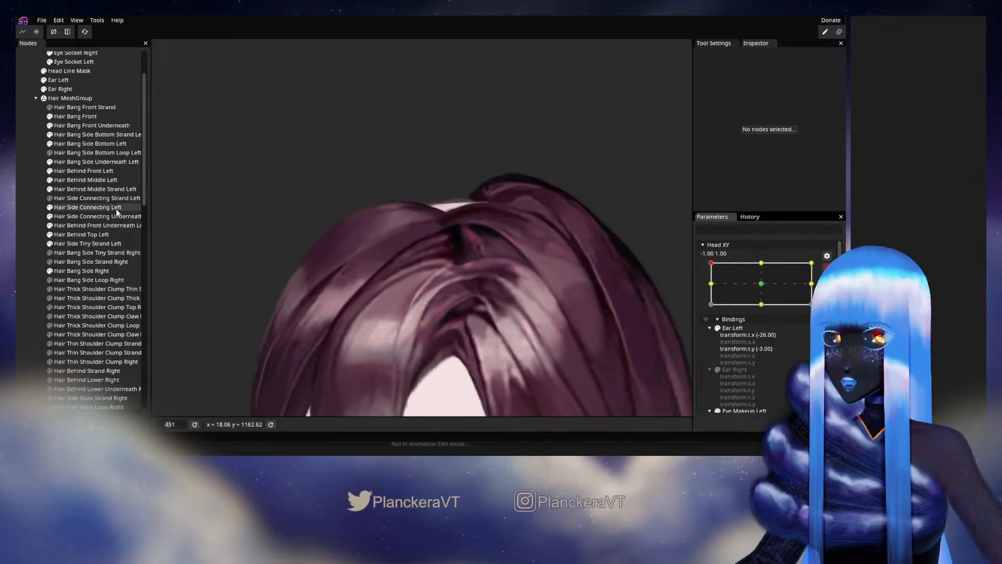
pyautogui.click(89, 225)
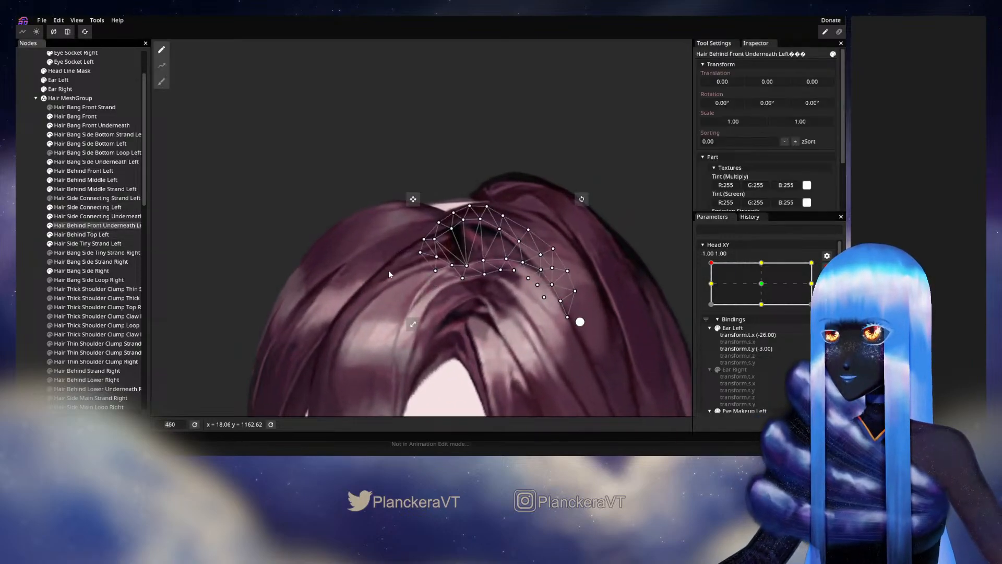
pyautogui.scroll(2, 402, 243)
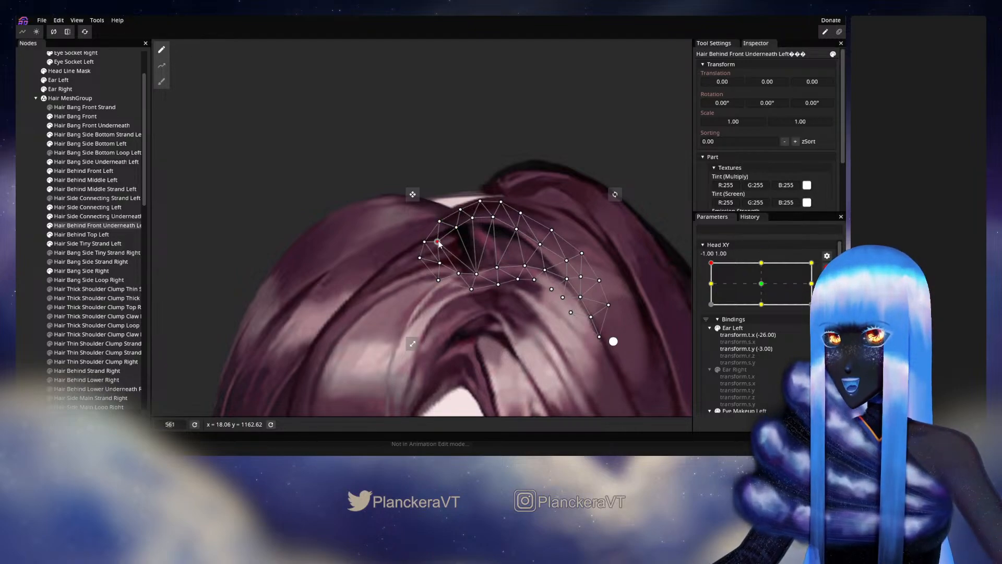
pyautogui.moveTo(438, 243); pyautogui.dragTo(416, 239)
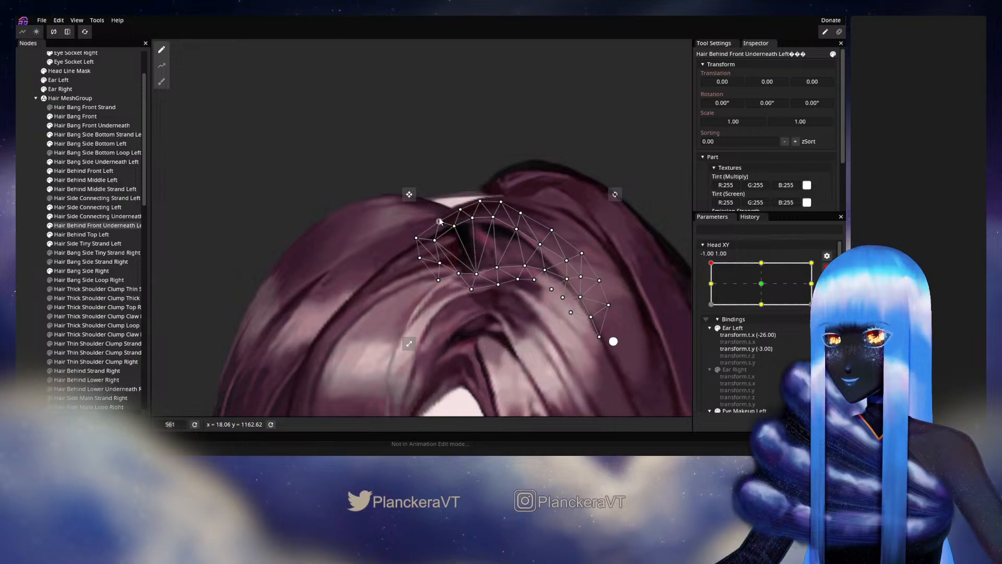
pyautogui.click(23, 259)
# Step: Disarm Head XY and replay the head turn around -1.00, 1.00 to check the underneath hair at the parting
pyautogui.scroll(-12, 511, 271)
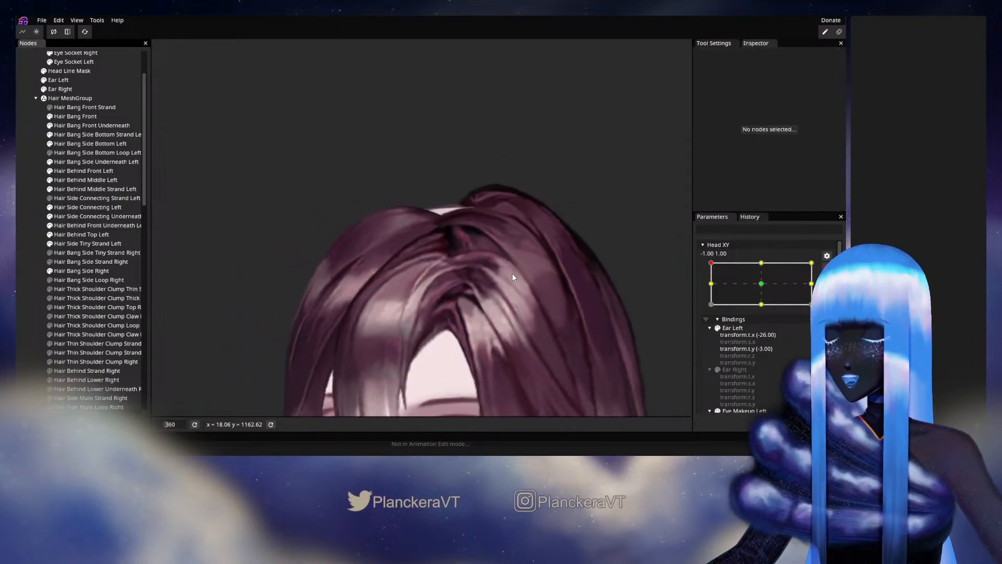
pyautogui.scroll(-12, 512, 274)
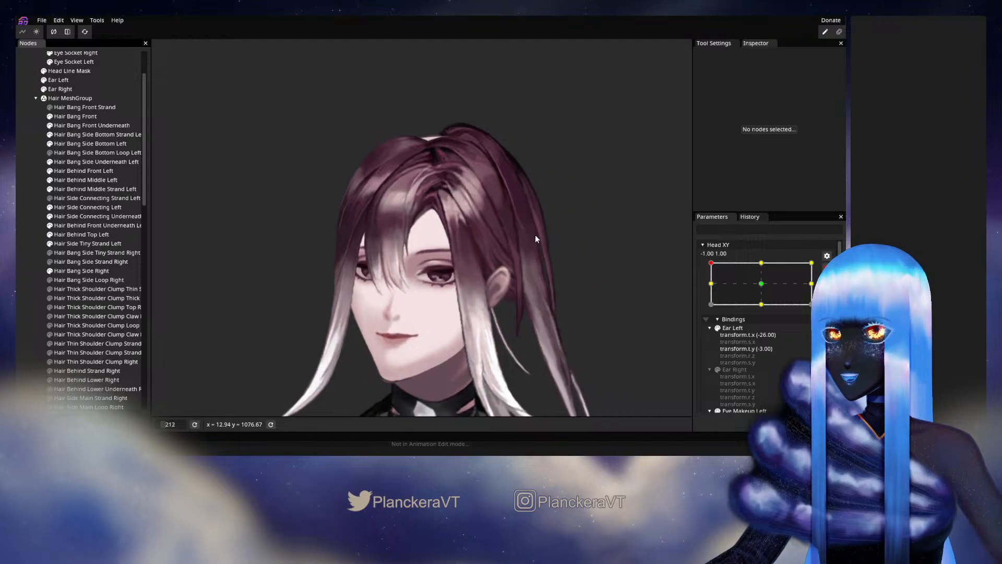
pyautogui.scroll(-1, 564, 243)
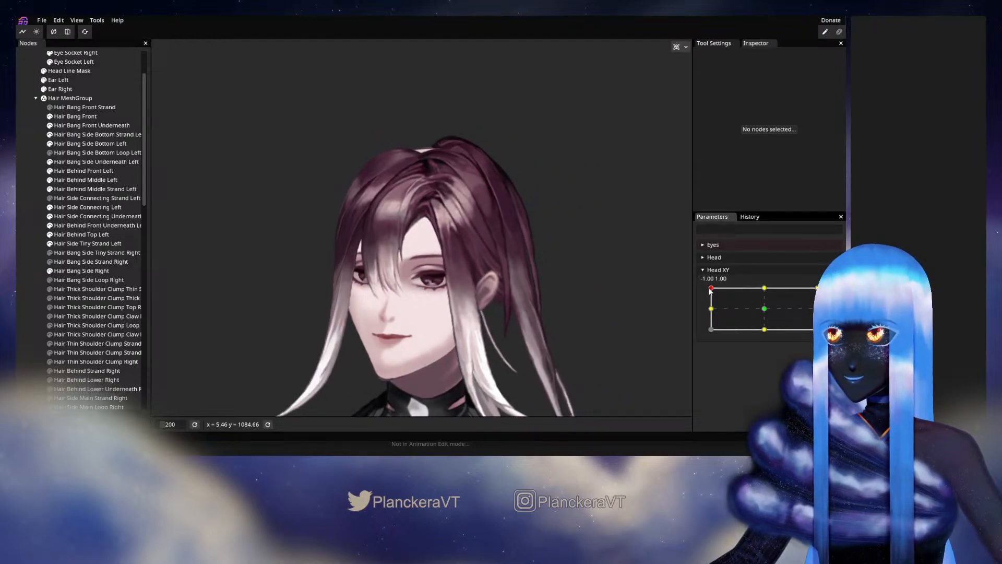
pyautogui.moveTo(711, 289)
pyautogui.mouseDown()
pyautogui.moveTo(764, 309)
pyautogui.moveTo(709, 300)
pyautogui.moveTo(703, 291)
pyautogui.moveTo(765, 312)
pyautogui.moveTo(818, 291)
pyautogui.moveTo(762, 311)
pyautogui.moveTo(716, 290)
pyautogui.moveTo(767, 292)
pyautogui.moveTo(768, 311)
pyautogui.moveTo(709, 288)
pyautogui.mouseUp()
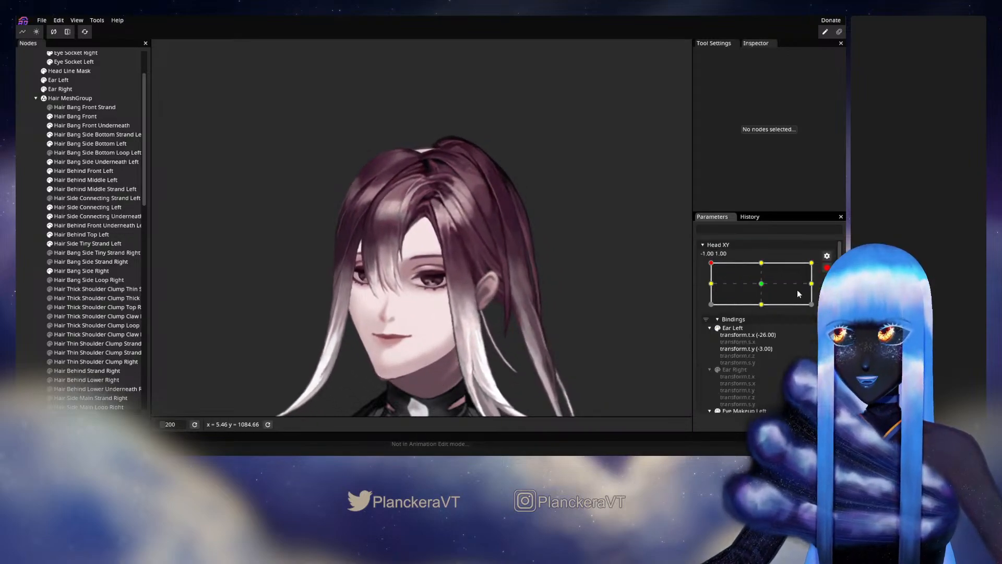
# Step: Arm Head XY and adjust the upper mesh vertices of Hair Behind Front Underneath Left near the crown parting
pyautogui.scroll(6, 366, 215)
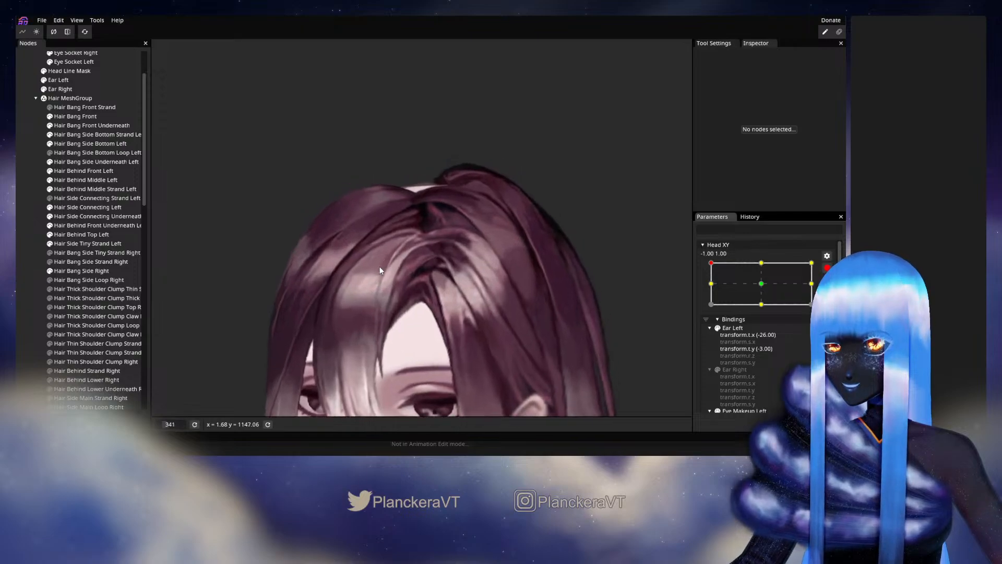
pyautogui.scroll(2, 380, 269)
pyautogui.click(78, 225)
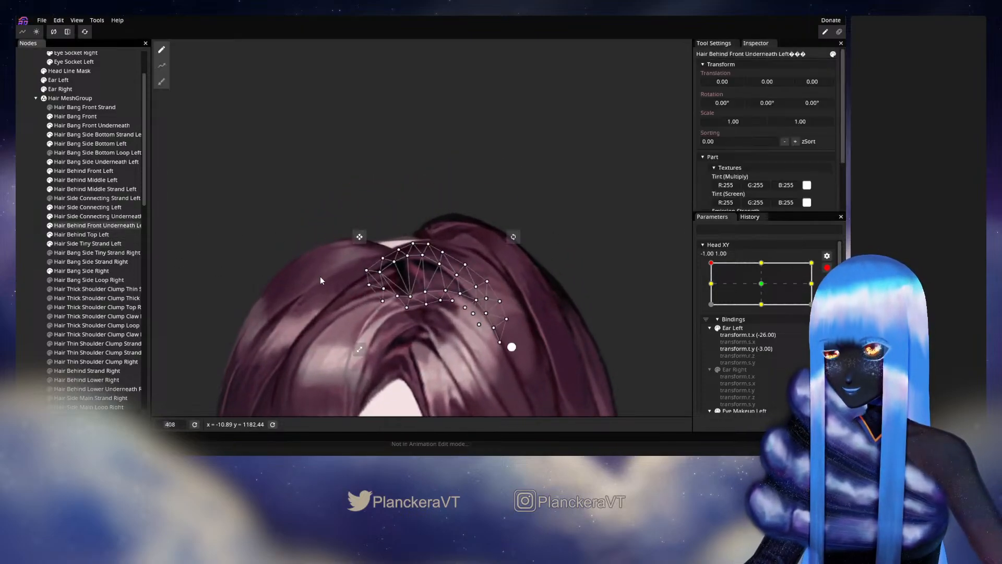
pyautogui.scroll(3, 365, 272)
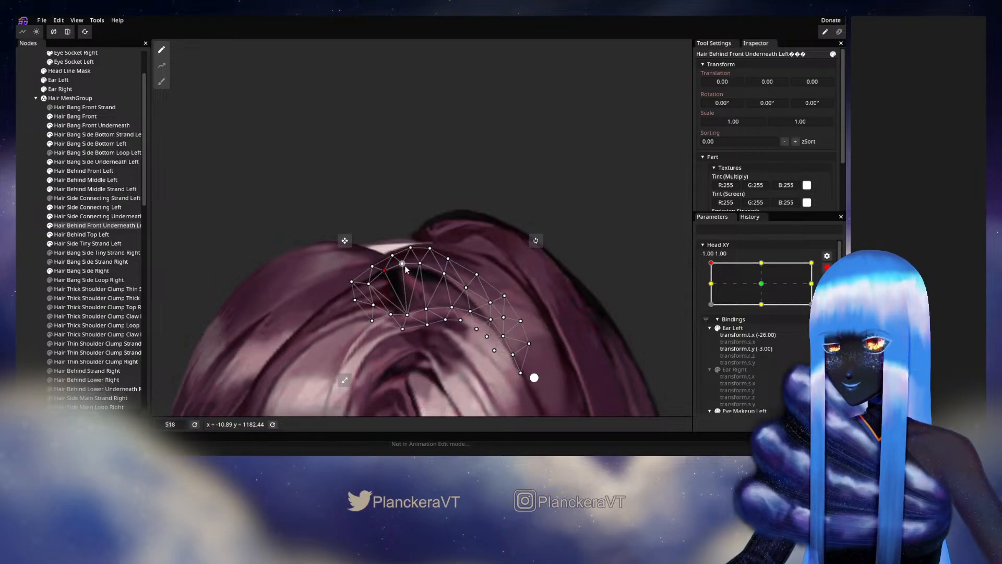
pyautogui.click(23, 247)
# Step: Disarm Head XY and move the head from the -1.00, 1.00 corner to near neutral to check the left hair
pyautogui.scroll(-5, 481, 284)
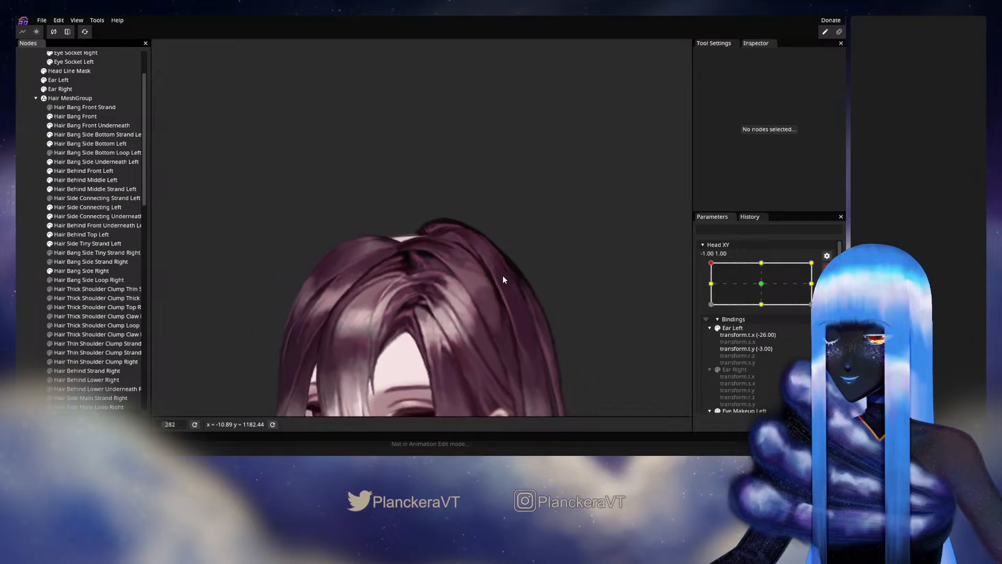
pyautogui.scroll(-5, 502, 275)
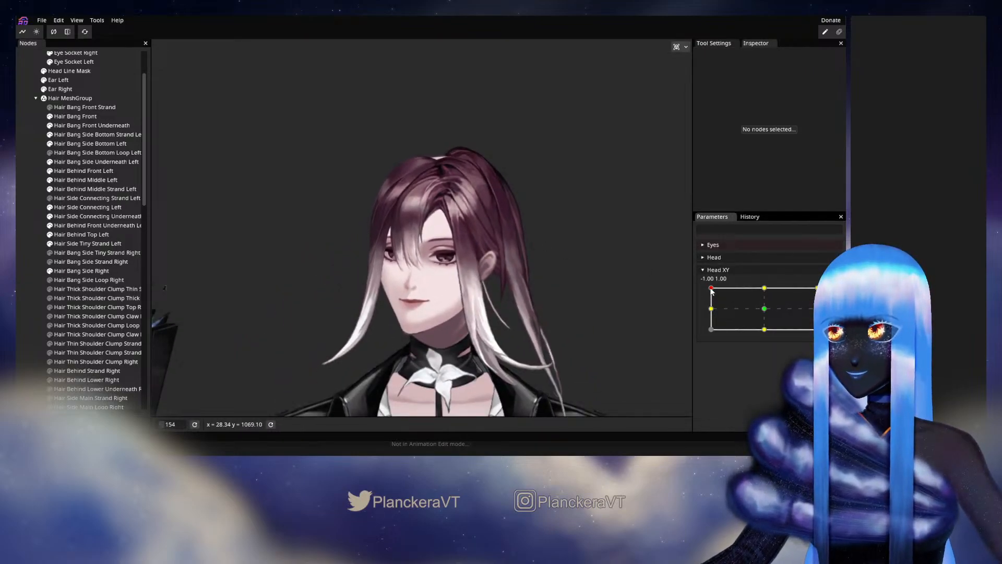
pyautogui.moveTo(711, 291); pyautogui.dragTo(757, 306)
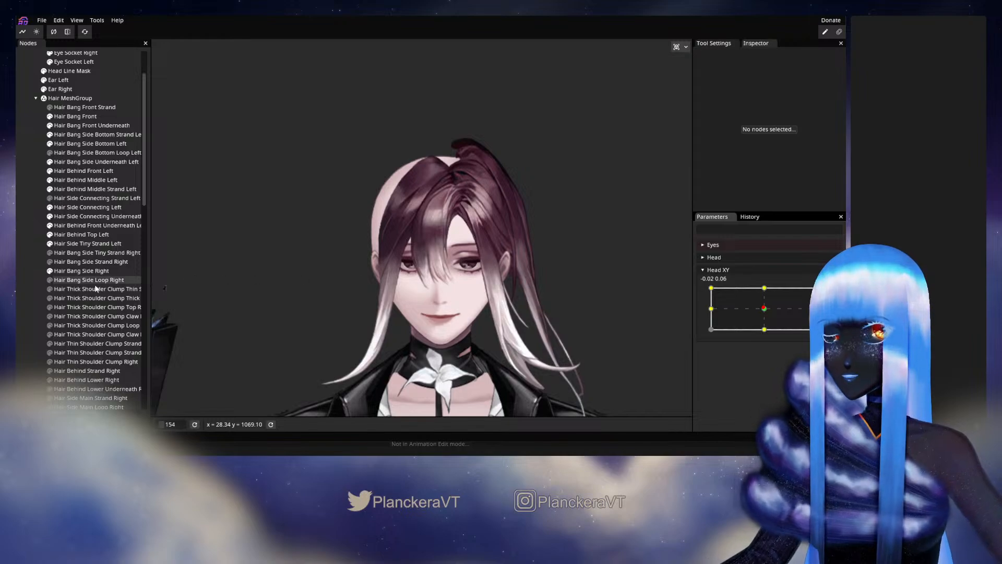
# Step: Show the hidden rear hair layers on the character's right side and move the head between neutral and -1.00, 1.00
pyautogui.scroll(-3, 95, 289)
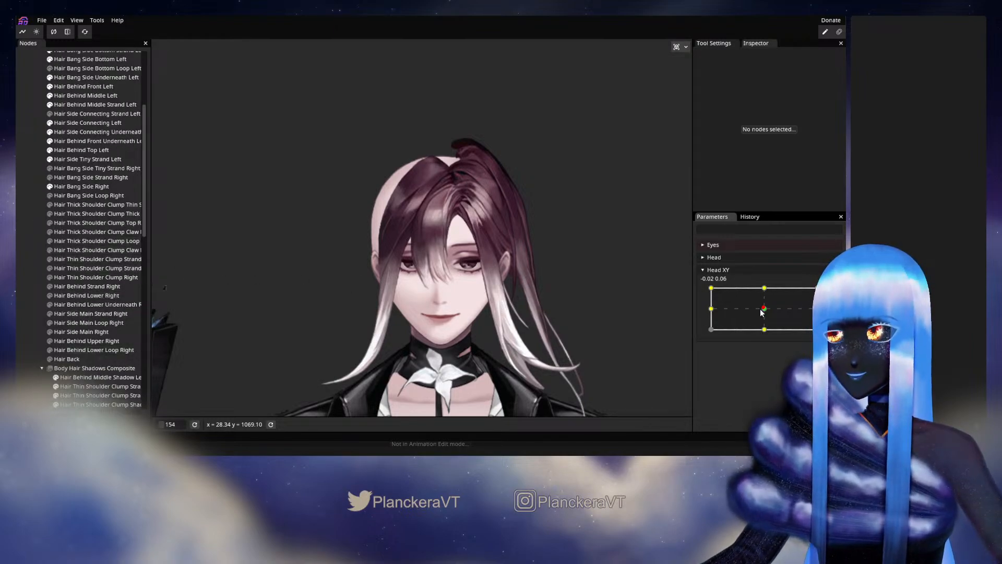
pyautogui.moveTo(755, 307)
pyautogui.mouseDown()
pyautogui.moveTo(723, 290)
pyautogui.moveTo(759, 307)
pyautogui.mouseUp()
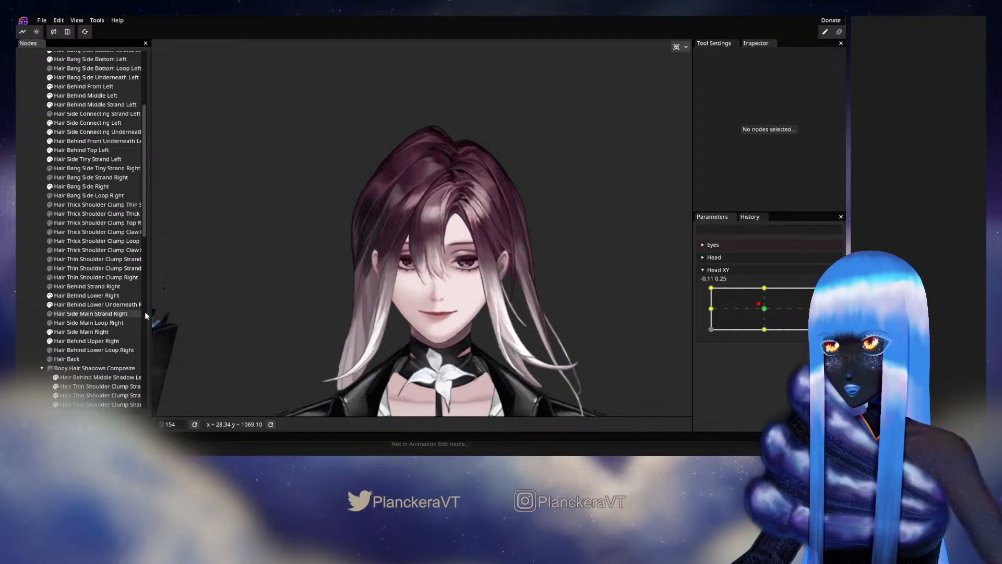
pyautogui.moveTo(762, 313); pyautogui.dragTo(714, 291)
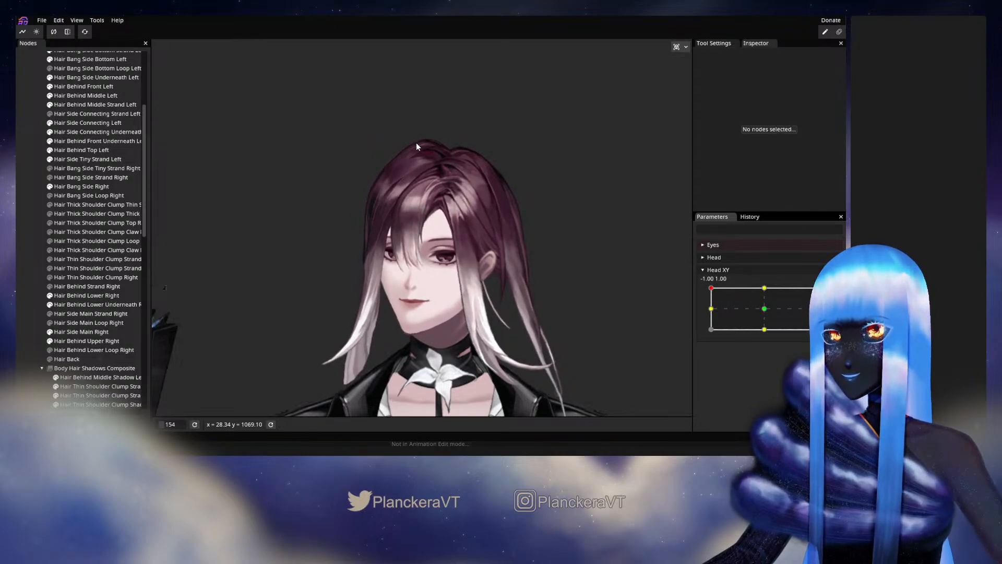
pyautogui.moveTo(464, 224); pyautogui.dragTo(469, 235)
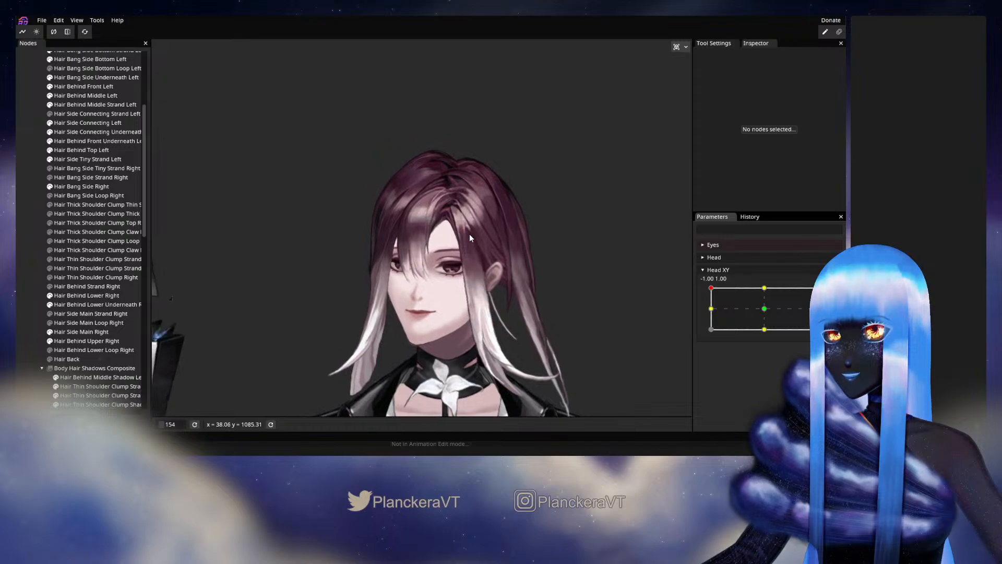
pyautogui.moveTo(714, 293); pyautogui.dragTo(764, 310)
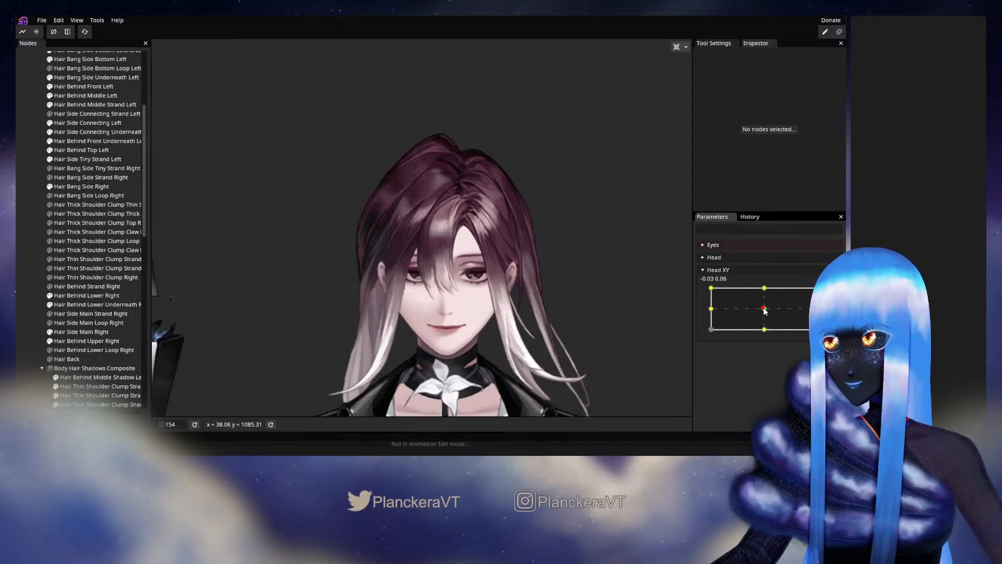
pyautogui.moveTo(765, 310); pyautogui.dragTo(721, 291)
# Step: Arm Head XY and shift the mesh vertices of Hair Behind Lower Underneath Right where it meets the crown parting
pyautogui.click(833, 292)
pyautogui.scroll(2, 470, 209)
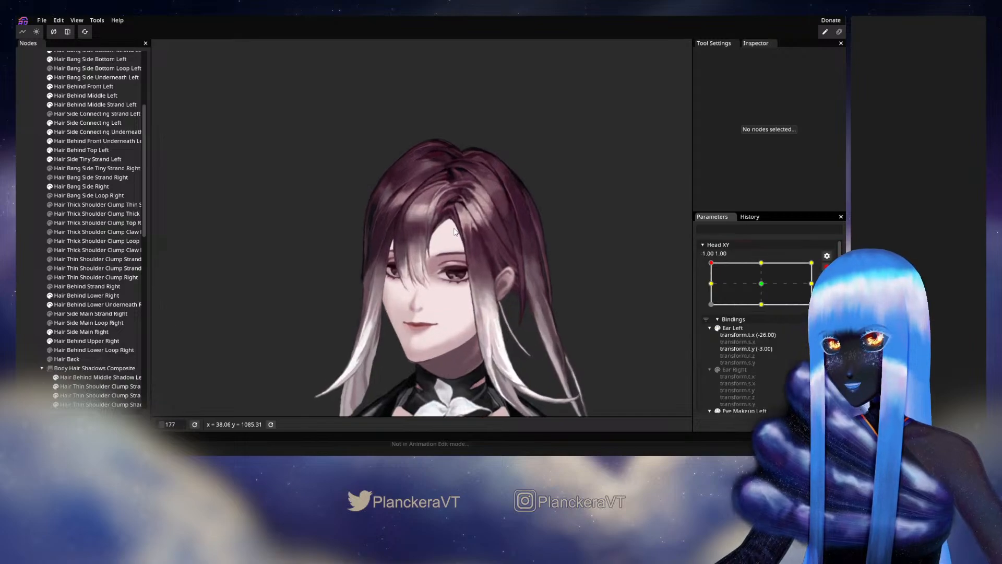
pyautogui.moveTo(469, 209); pyautogui.dragTo(477, 277)
pyautogui.scroll(2, 477, 277)
pyautogui.scroll(2, 450, 290)
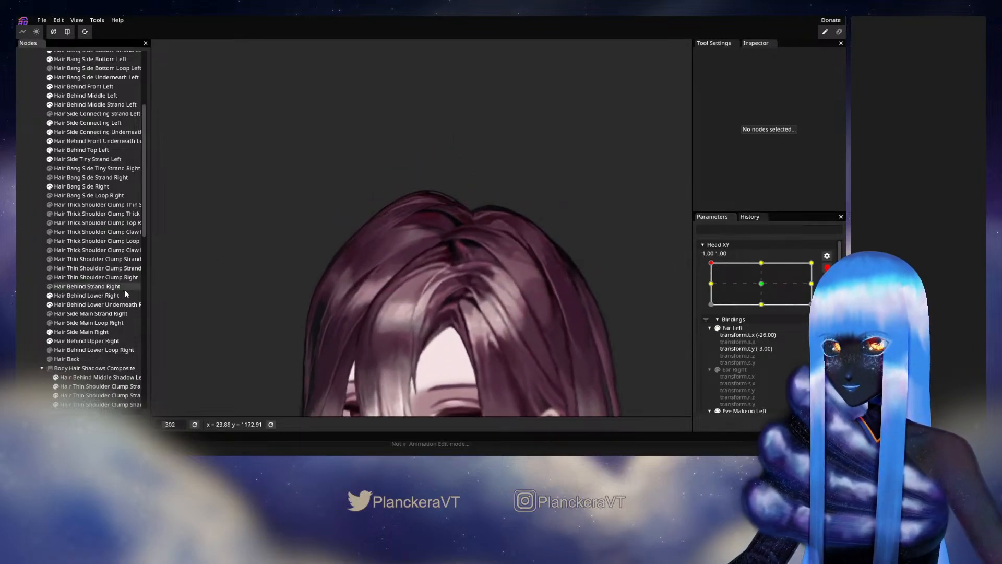
pyautogui.scroll(3, 433, 230)
pyautogui.moveTo(432, 230); pyautogui.dragTo(417, 270)
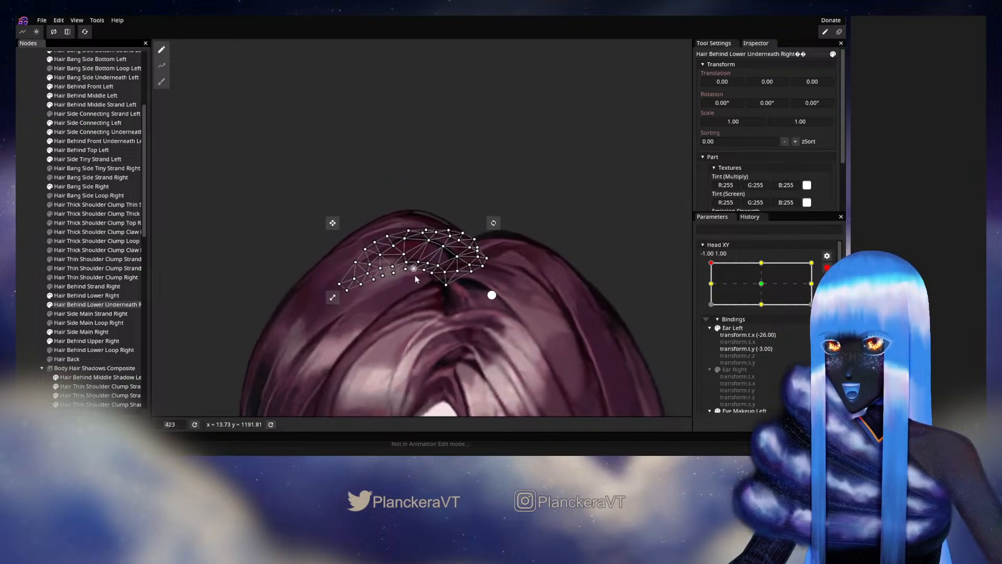
pyautogui.scroll(2, 417, 270)
pyautogui.scroll(1, 481, 262)
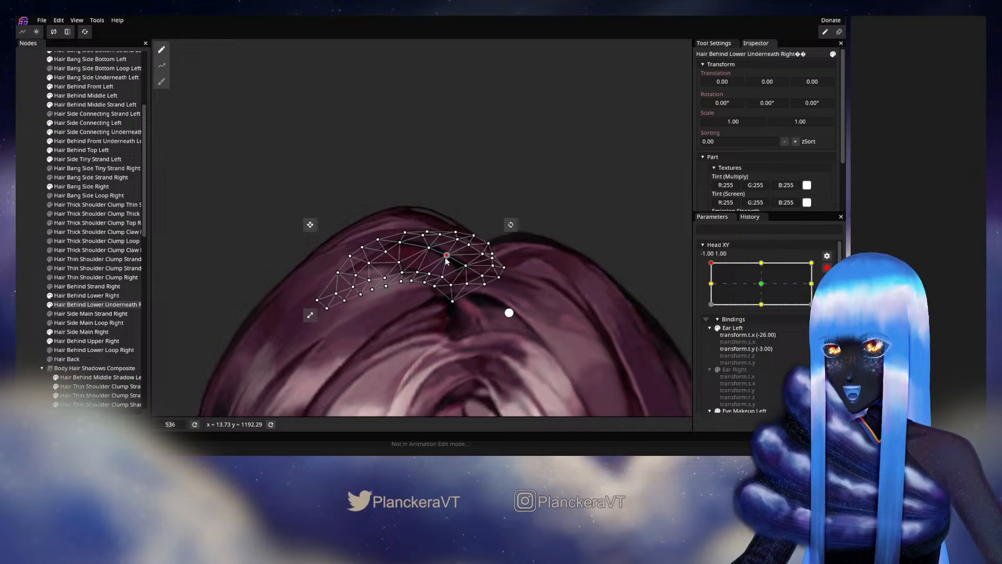
pyautogui.click(509, 312)
# Step: Disarm Head XY and replay the head turn around -1.00, 1.00 to check the right rear hair at the crown
pyautogui.scroll(-6, 488, 288)
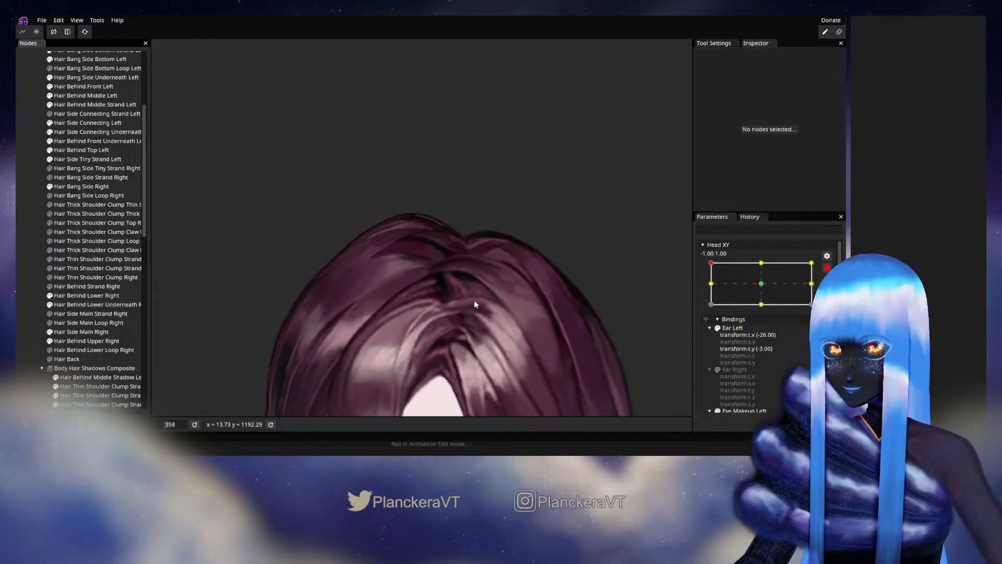
pyautogui.scroll(-1, 351, 241)
pyautogui.moveTo(442, 296); pyautogui.dragTo(481, 242)
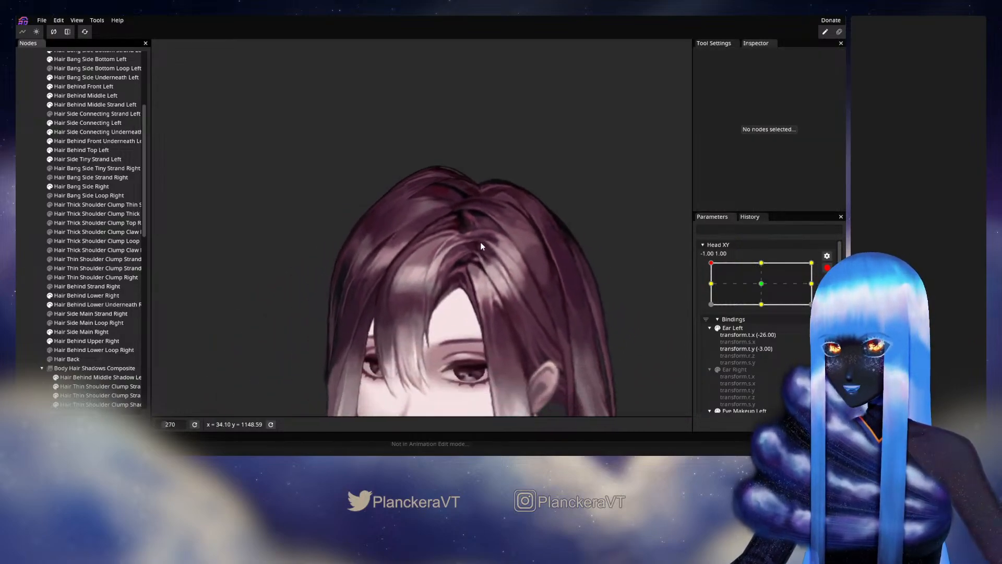
pyautogui.scroll(-3, 513, 283)
pyautogui.moveTo(584, 305); pyautogui.dragTo(593, 278)
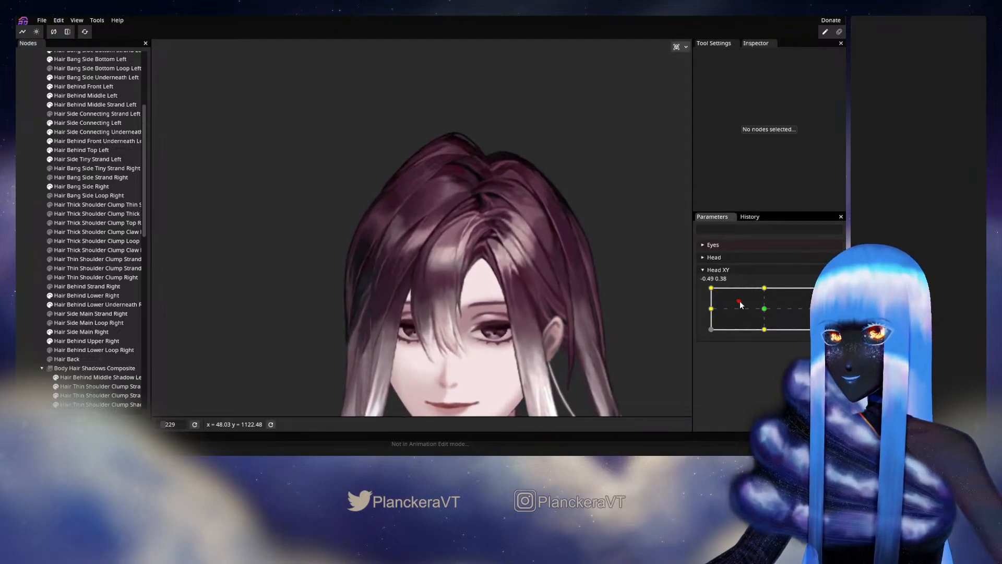
pyautogui.moveTo(712, 289)
pyautogui.mouseDown()
pyautogui.moveTo(765, 309)
pyautogui.moveTo(712, 286)
pyautogui.mouseUp()
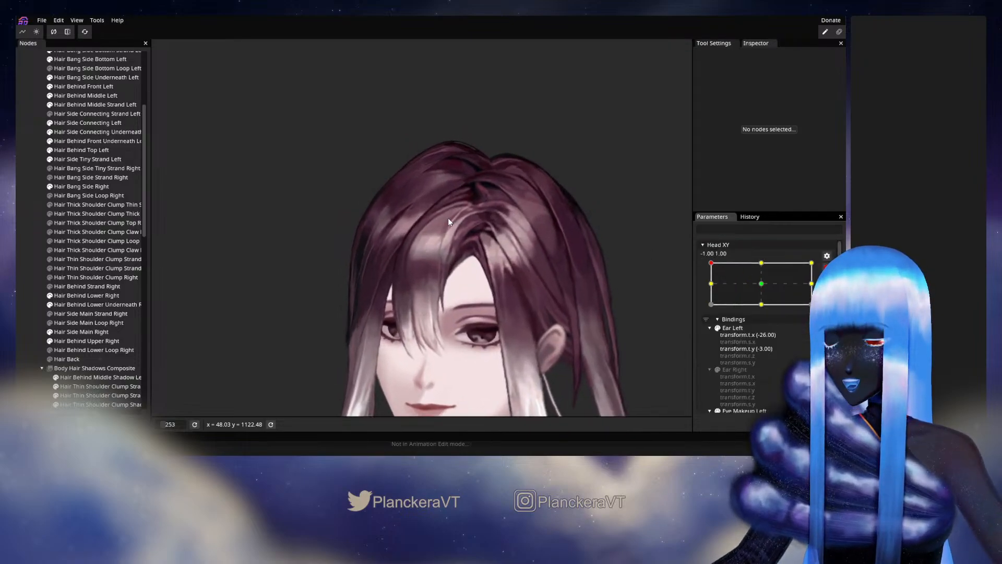
# Step: Arm Head XY and reshape the upper edge of Hair Bang Side Right near the crown with a 21.00 Circle Brush
pyautogui.scroll(5, 459, 282)
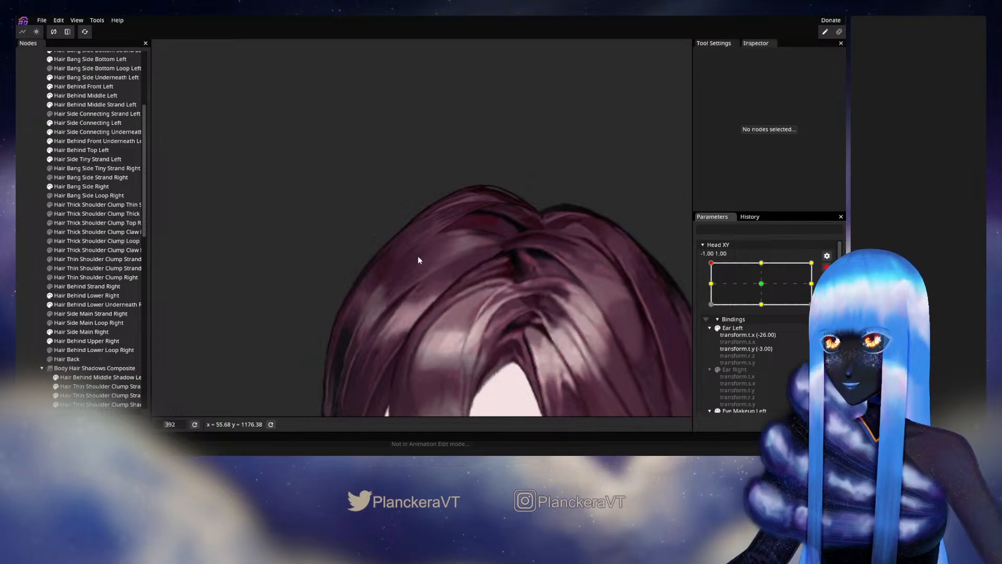
pyautogui.moveTo(418, 256); pyautogui.dragTo(368, 259)
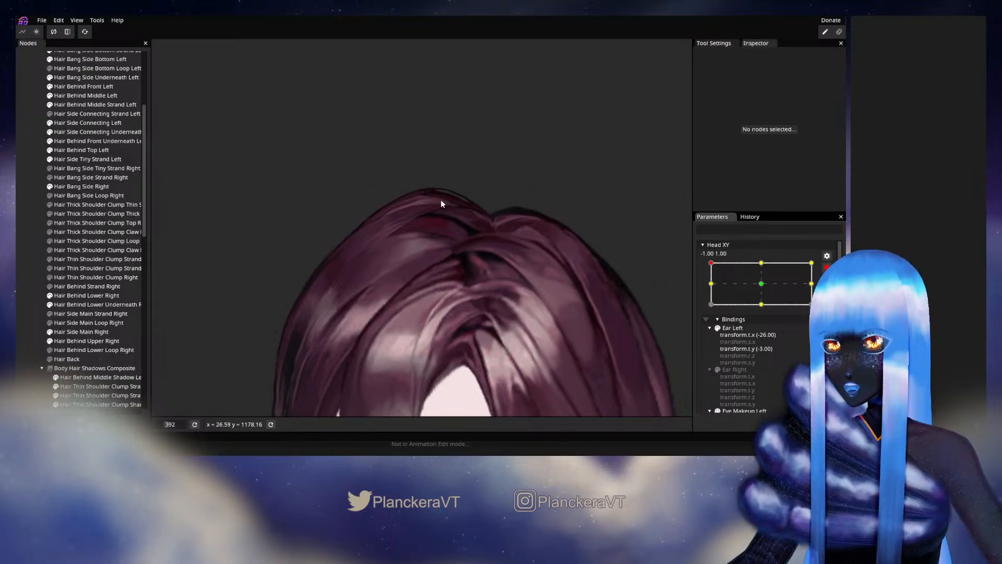
pyautogui.click(72, 186)
pyautogui.scroll(2, 352, 224)
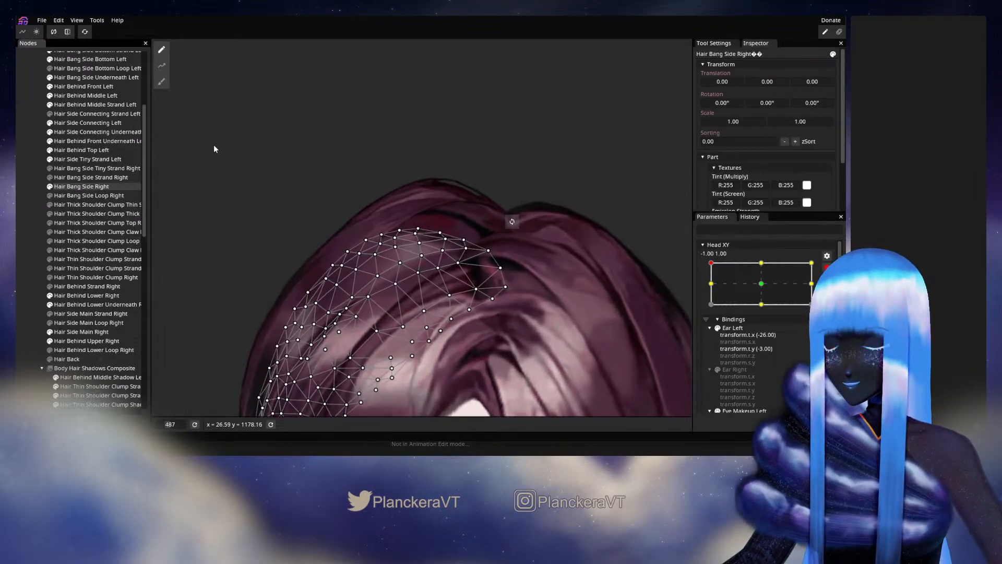
pyautogui.click(161, 82)
pyautogui.scroll(2, 408, 183)
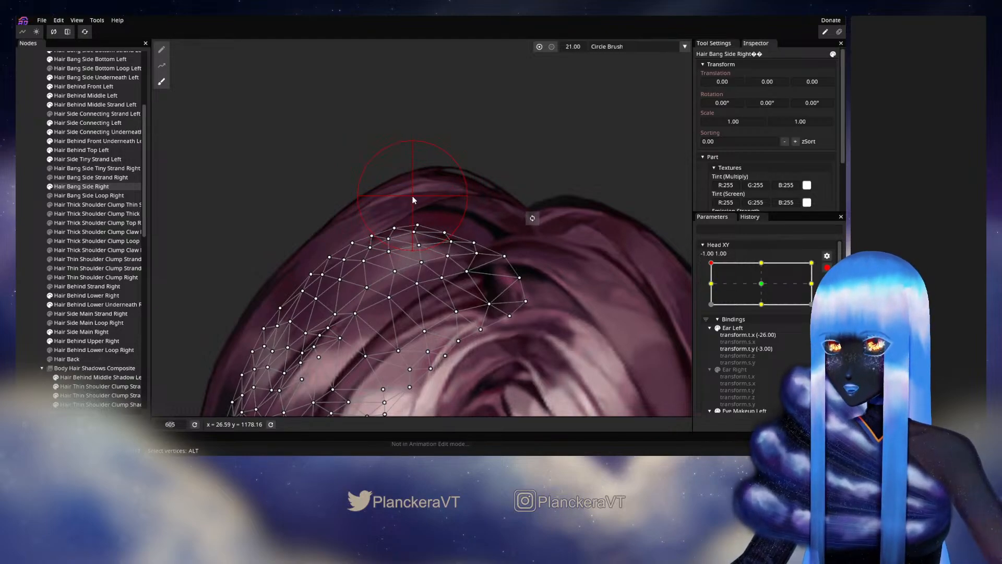
pyautogui.click(41, 232)
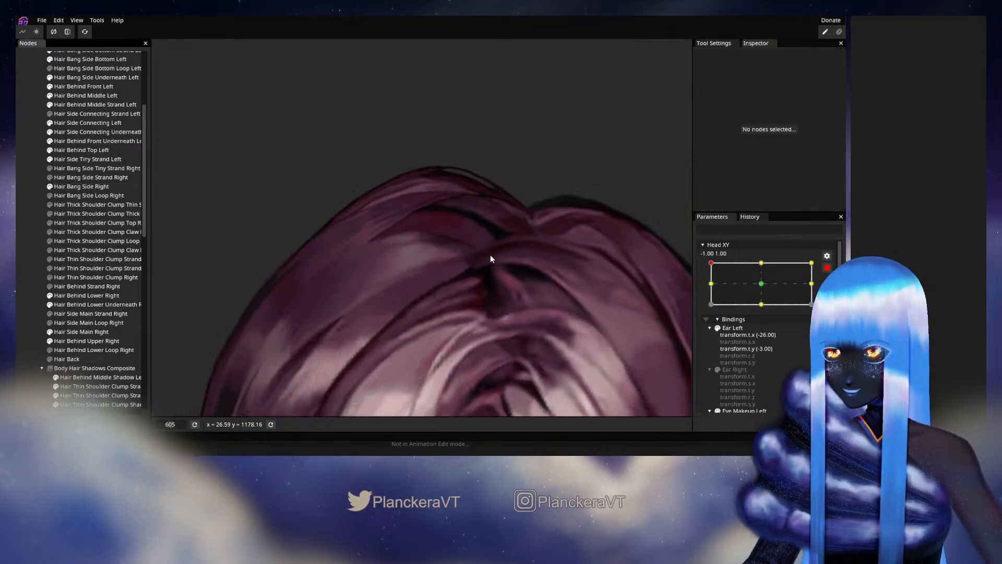
# Step: Disarm Head XY and sweep the head between neutral and -1.00, 1.00 to check the reshaped bang at the crown
pyautogui.scroll(-2, 491, 254)
pyautogui.scroll(-5, 527, 258)
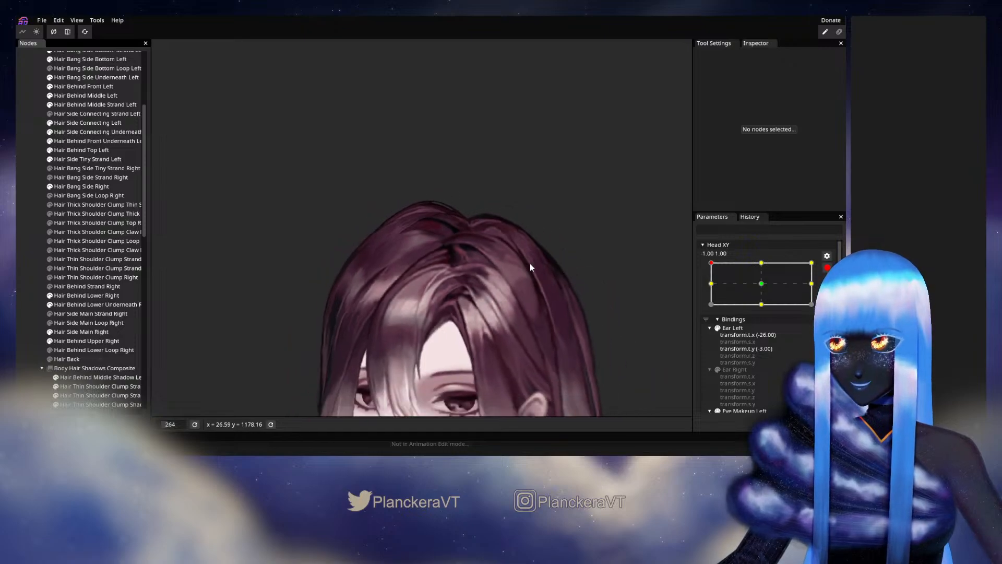
pyautogui.scroll(-1, 545, 238)
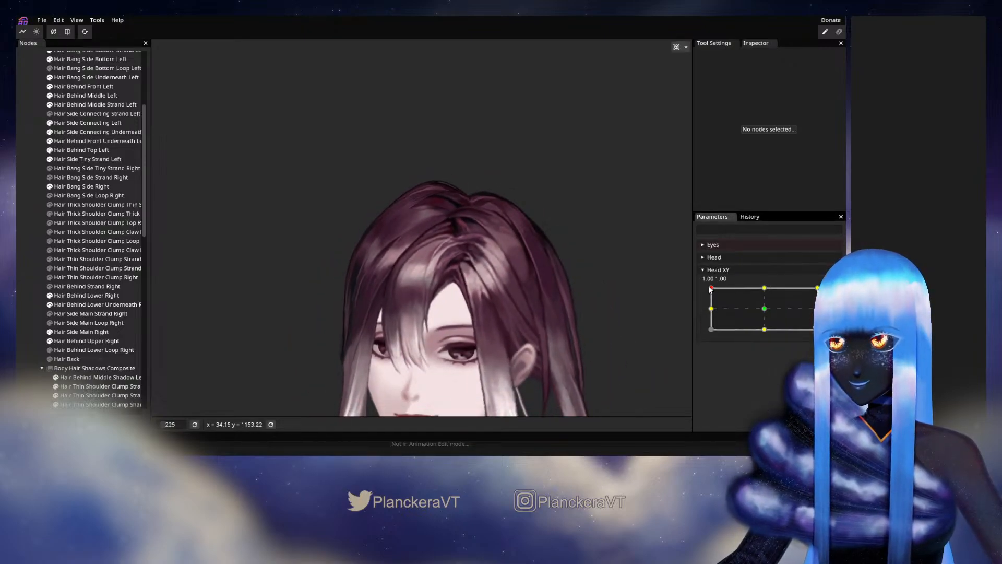
pyautogui.moveTo(710, 290)
pyautogui.mouseDown()
pyautogui.moveTo(767, 312)
pyautogui.moveTo(709, 290)
pyautogui.mouseUp()
pyautogui.moveTo(759, 308); pyautogui.dragTo(766, 311)
pyautogui.moveTo(709, 290)
pyautogui.mouseDown()
pyautogui.moveTo(766, 308)
pyautogui.moveTo(707, 282)
pyautogui.mouseUp()
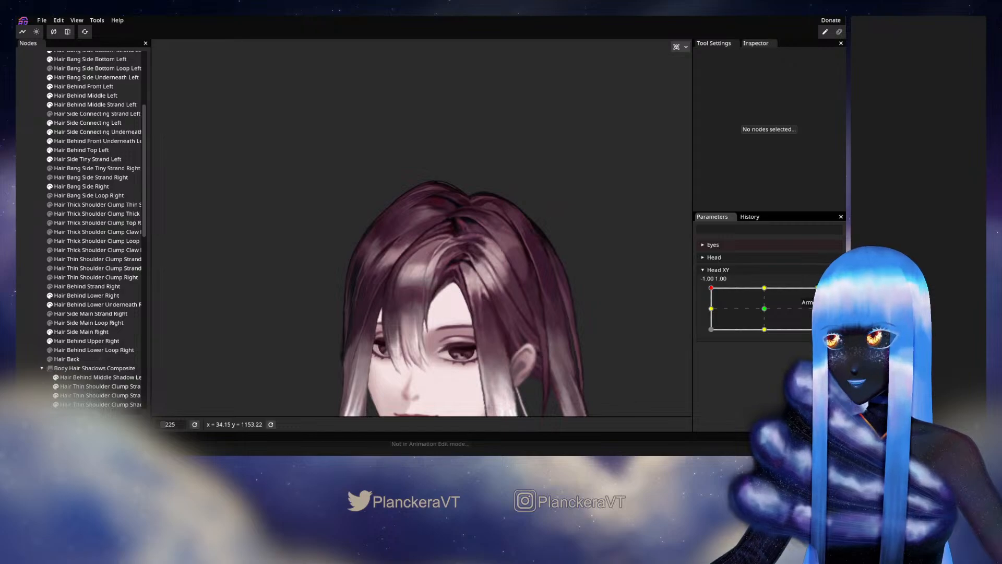
# Step: Arm Head XY at -1.00, 1.00, adjust individual vertices along Hair Bang Side Right's upper edge, and save the model
pyautogui.scroll(4, 391, 258)
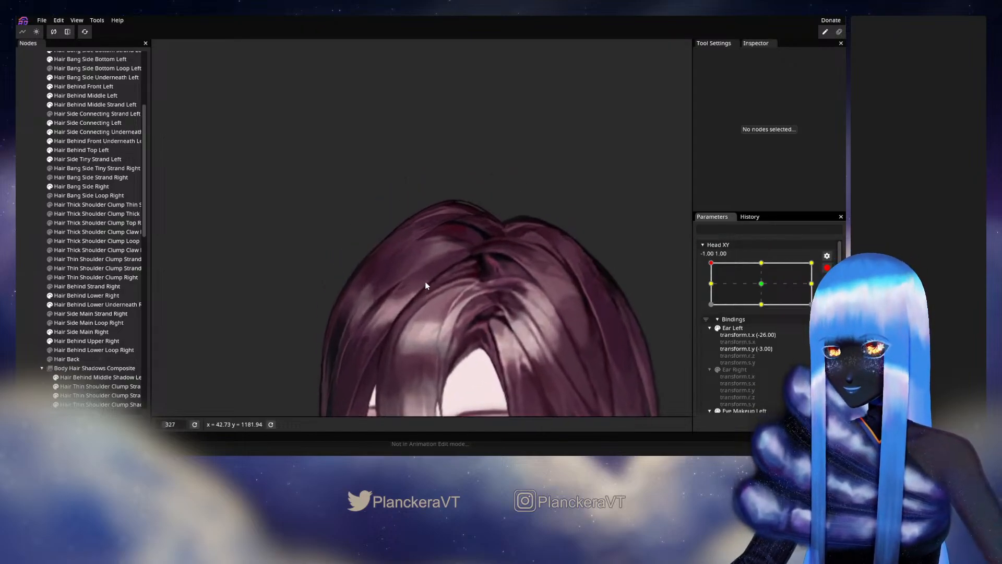
pyautogui.scroll(4, 426, 282)
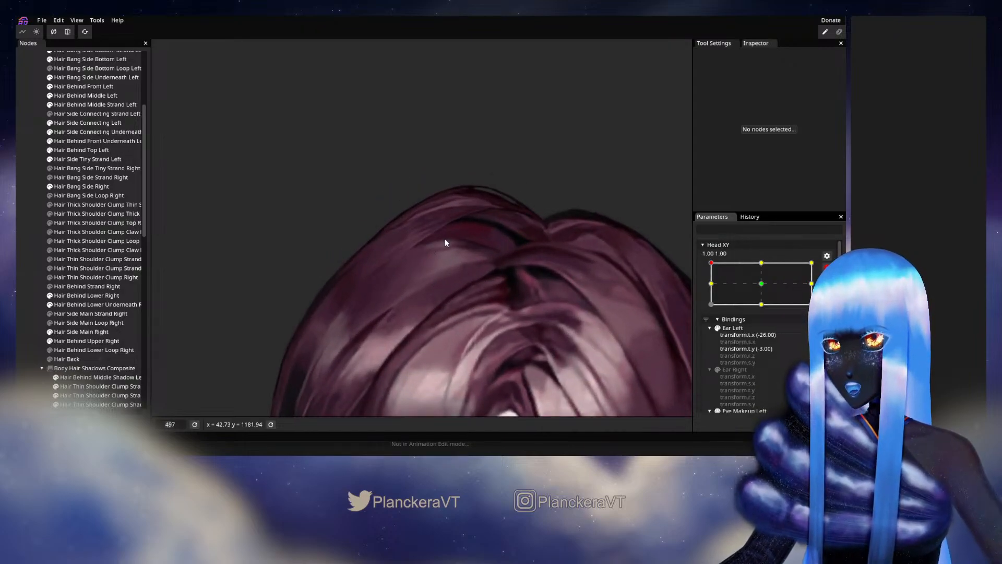
pyautogui.click(81, 187)
pyautogui.scroll(2, 382, 296)
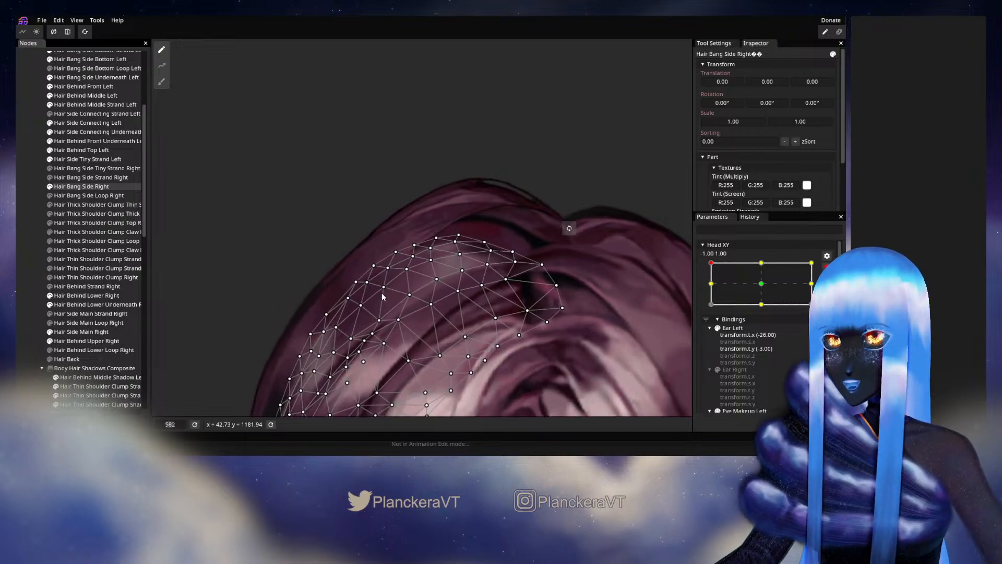
pyautogui.scroll(4, 382, 296)
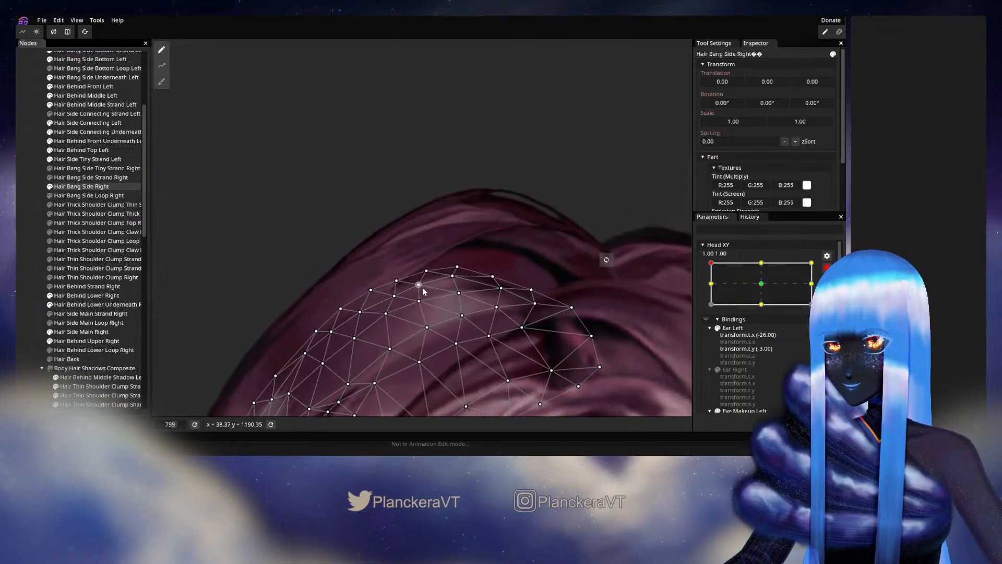
pyautogui.click(425, 288)
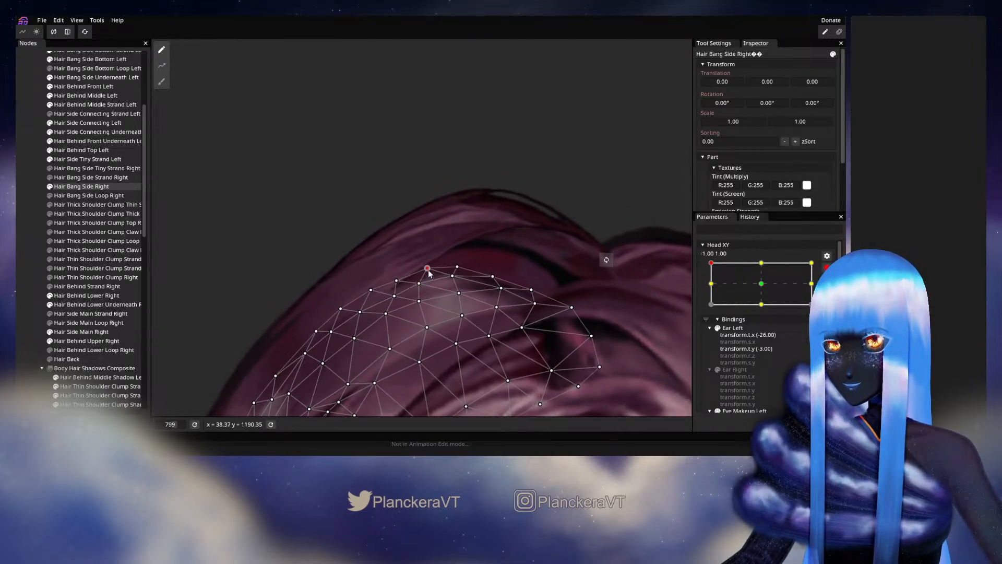
pyautogui.click(452, 276)
pyautogui.click(420, 285)
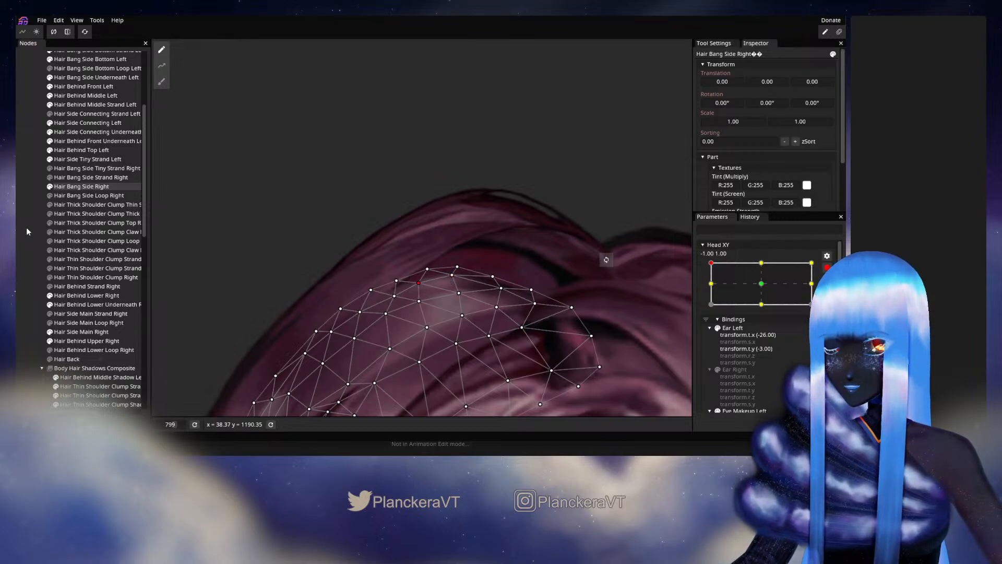
pyautogui.hotkey('ctrl', 's')
pyautogui.click(257, 291)
# Step: Disarm Head XY and replay the turn from -1.00, 1.00 to neutral and back, examining the whole head of hair
pyautogui.scroll(-5, 449, 308)
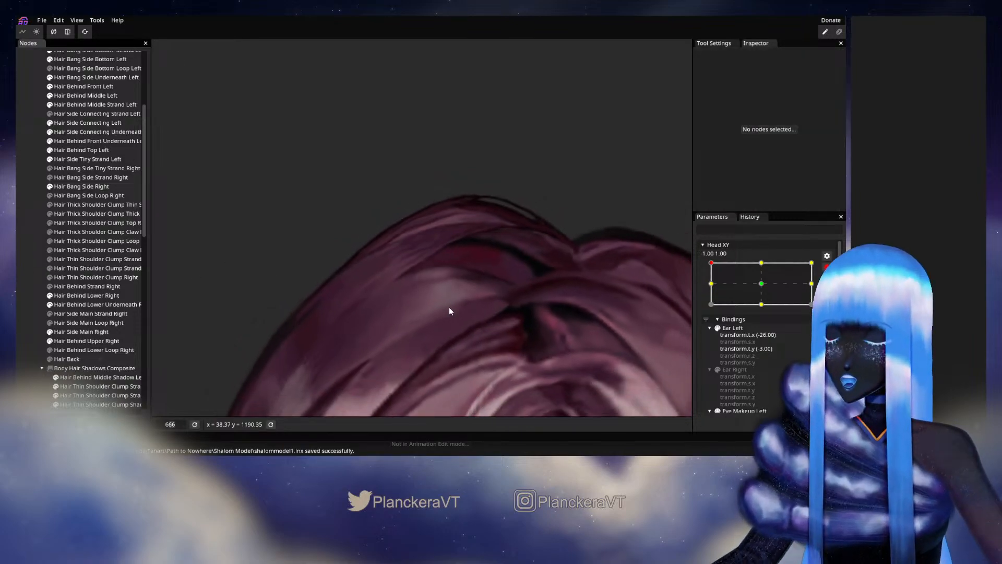
pyautogui.scroll(-6, 459, 307)
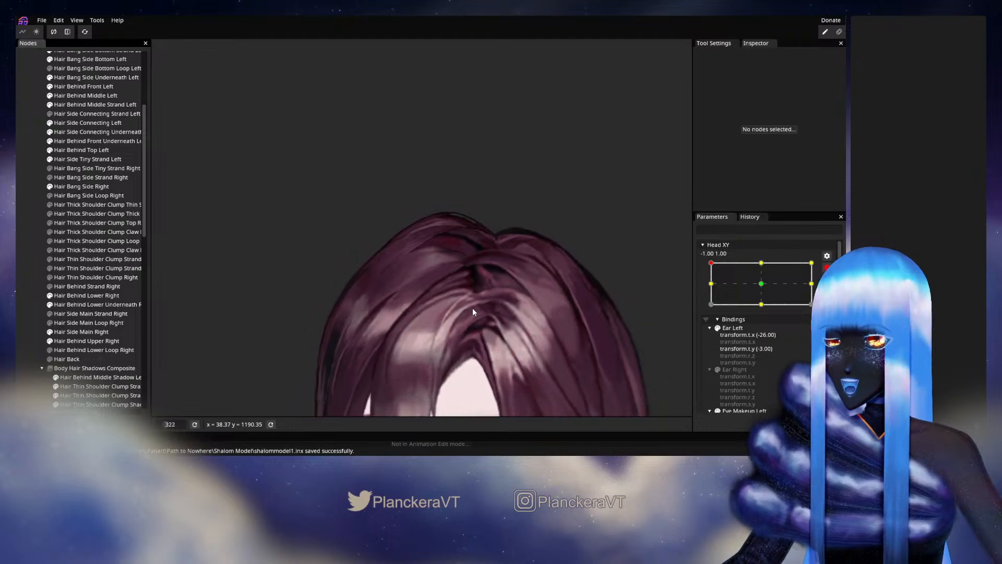
pyautogui.scroll(-2, 476, 321)
pyautogui.moveTo(476, 321); pyautogui.dragTo(490, 172)
pyautogui.click(827, 268)
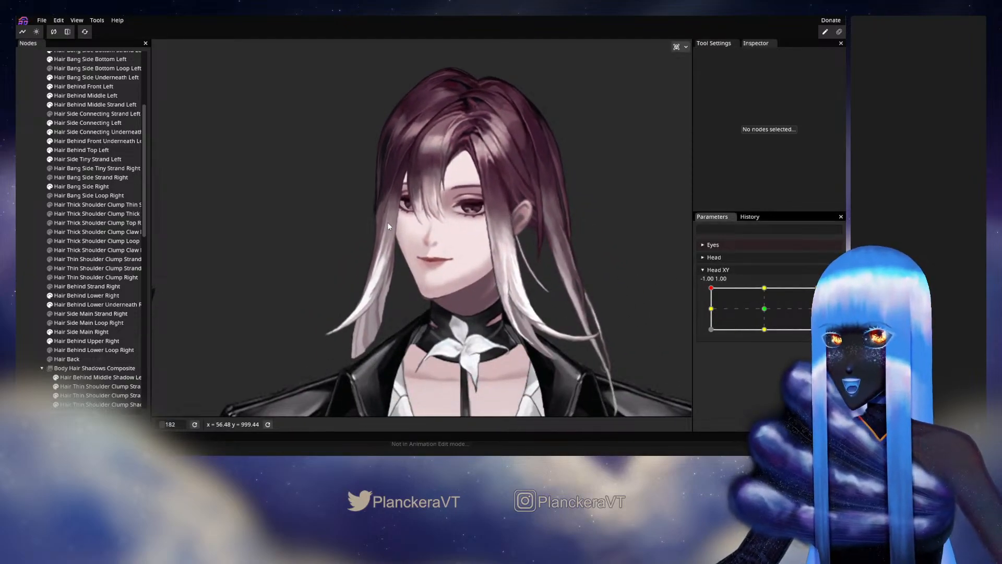
pyautogui.moveTo(712, 288)
pyautogui.mouseDown()
pyautogui.moveTo(765, 310)
pyautogui.moveTo(712, 288)
pyautogui.mouseUp()
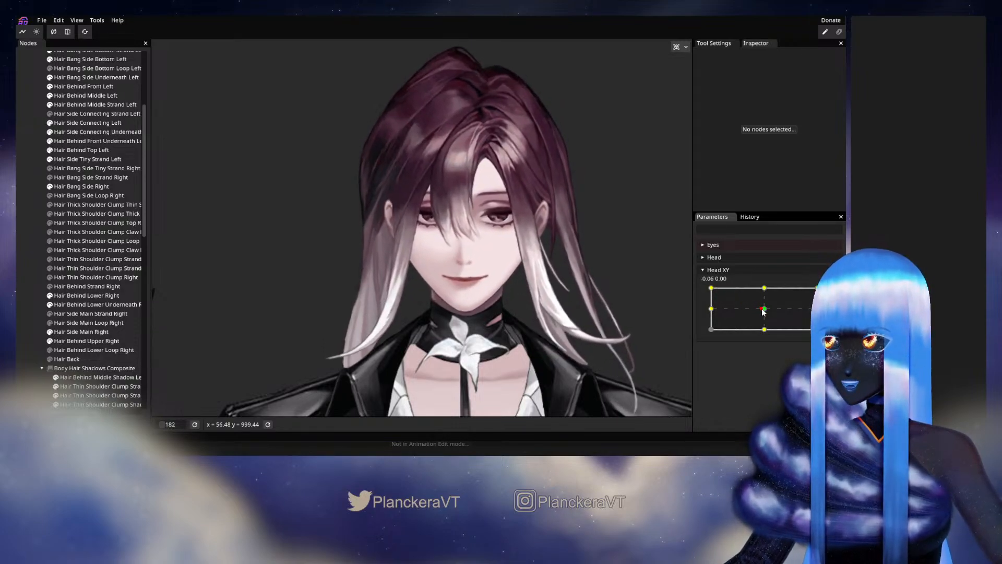
pyautogui.moveTo(708, 290)
pyautogui.mouseDown()
pyautogui.moveTo(765, 310)
pyautogui.moveTo(699, 285)
pyautogui.mouseUp()
# Step: Arm Head XY and inspect the mesh of Hair Behind Front Underneath Left at the crown parting
pyautogui.click(832, 292)
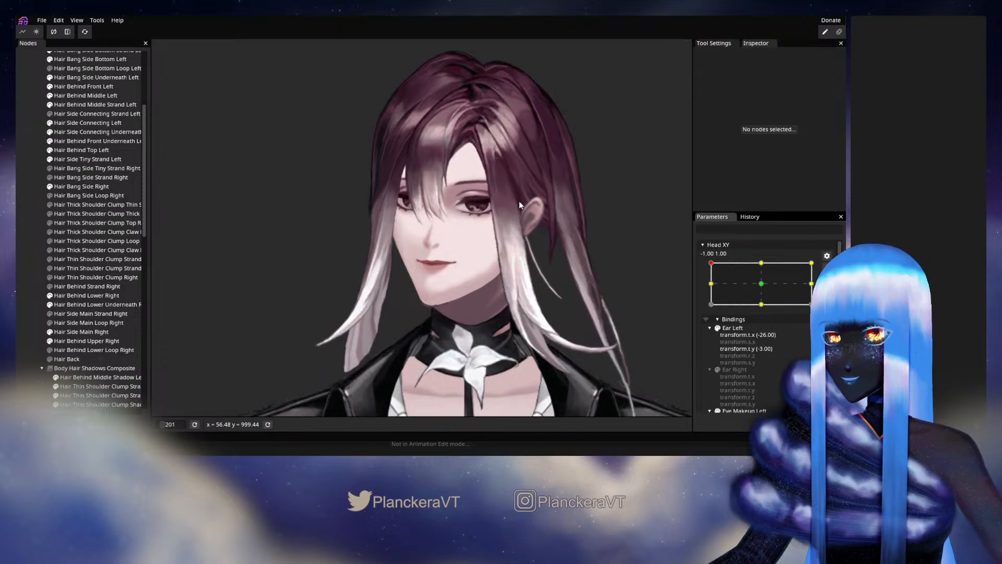
pyautogui.moveTo(519, 201); pyautogui.dragTo(485, 261)
pyautogui.scroll(3, 485, 259)
pyautogui.scroll(5, 484, 259)
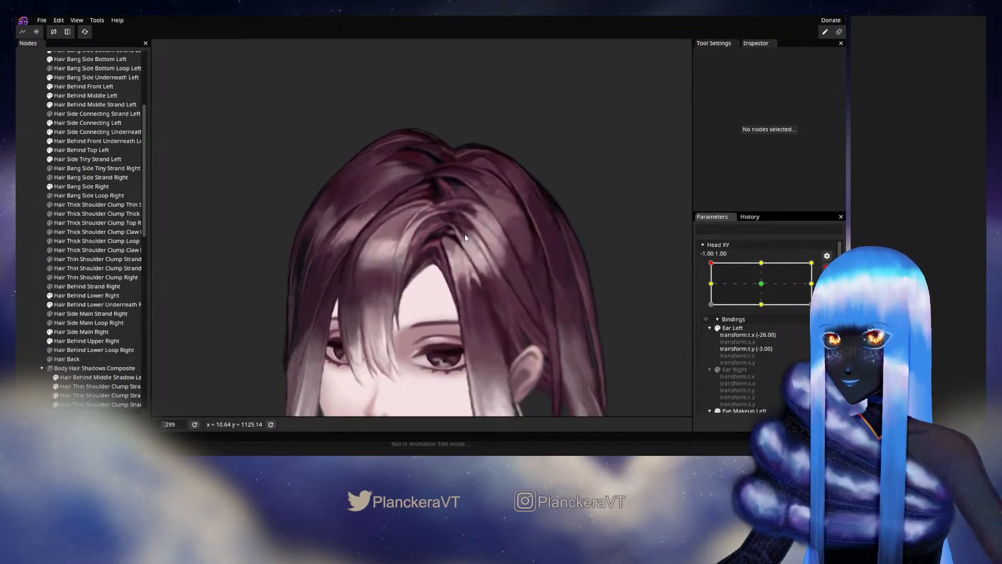
pyautogui.scroll(2, 83, 221)
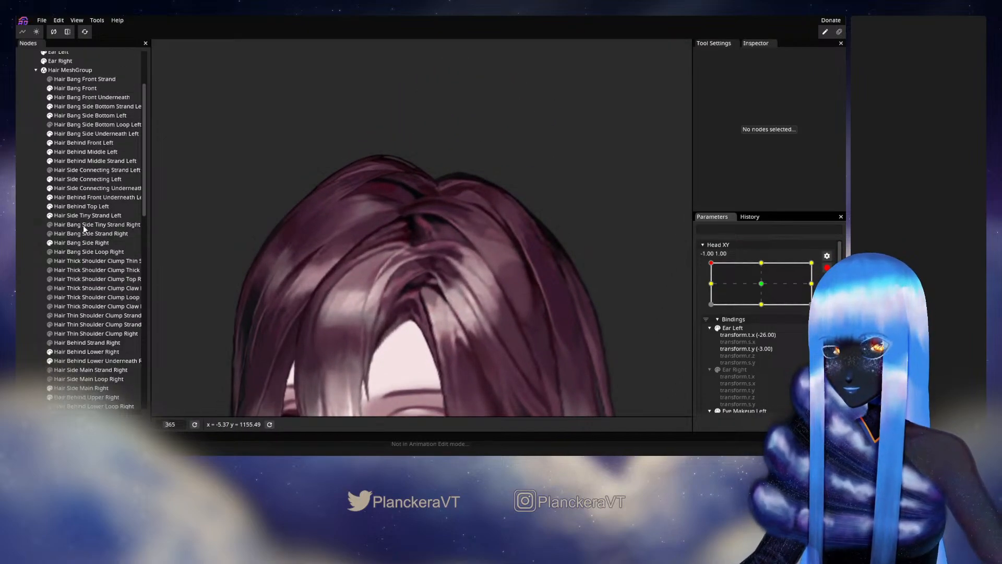
pyautogui.click(84, 198)
pyautogui.scroll(2, 440, 283)
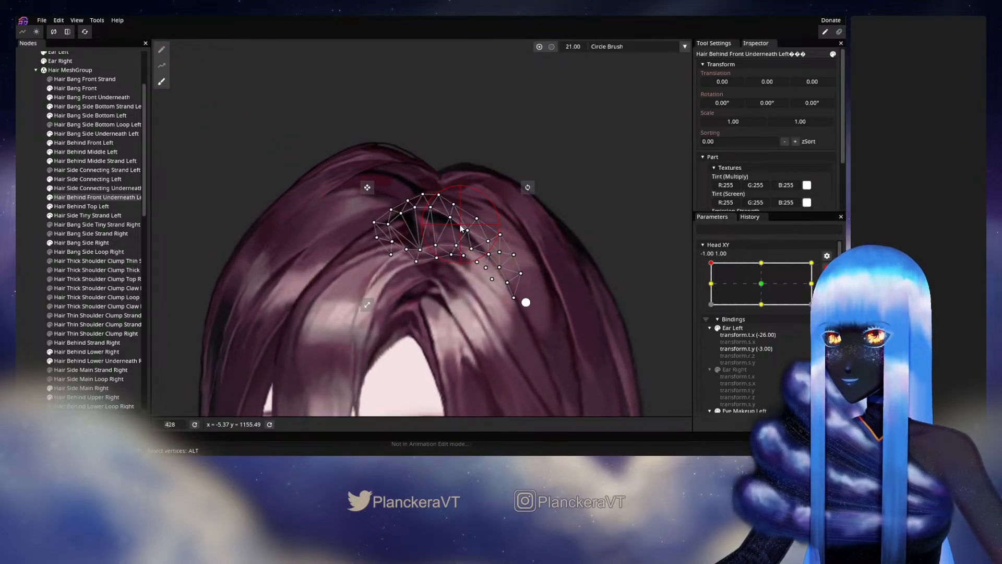
pyautogui.click(24, 230)
# Step: Disarm Head XY and repeatedly sweep the head diagonally between neutral and -1.00, 1.00 to review the overall hair deformation
pyautogui.scroll(-5, 500, 265)
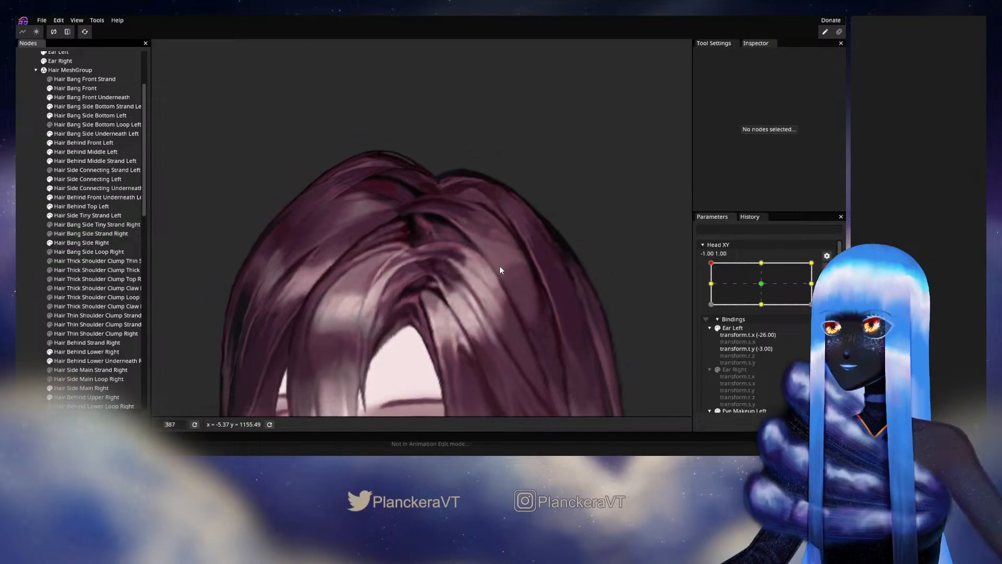
pyautogui.scroll(-5, 513, 256)
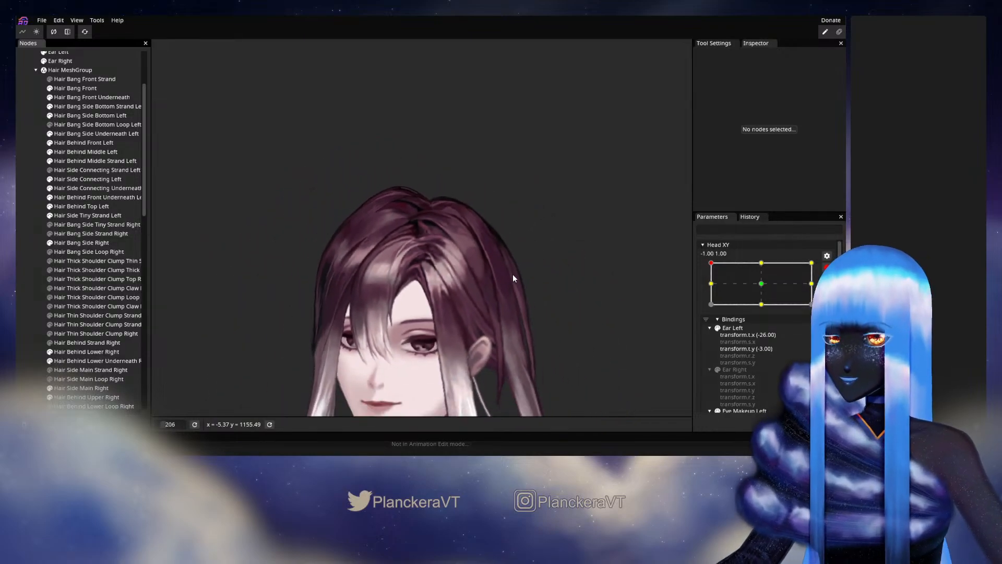
pyautogui.moveTo(511, 285); pyautogui.dragTo(523, 229)
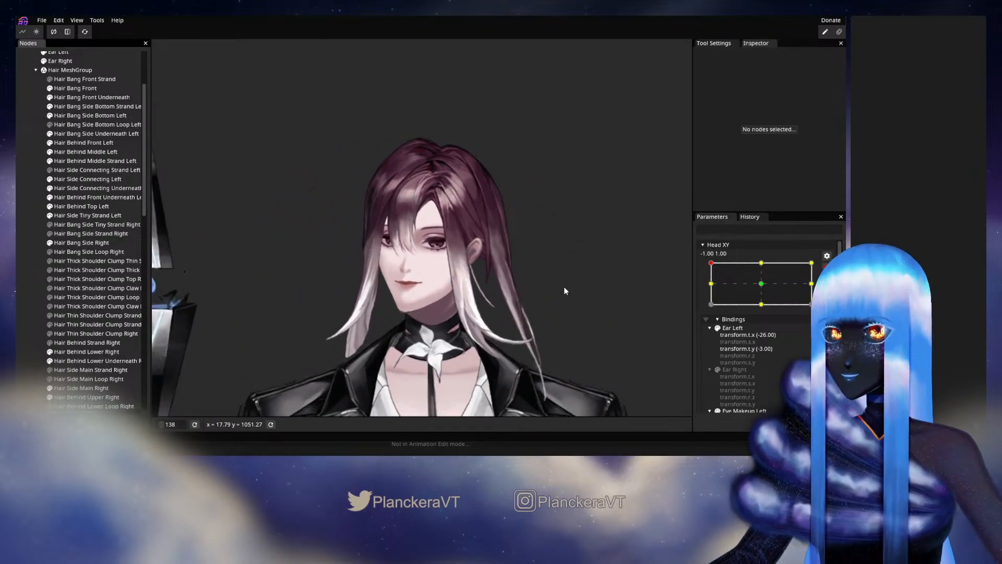
pyautogui.click(827, 268)
pyautogui.moveTo(711, 290)
pyautogui.mouseDown()
pyautogui.moveTo(764, 311)
pyautogui.moveTo(711, 290)
pyautogui.mouseUp()
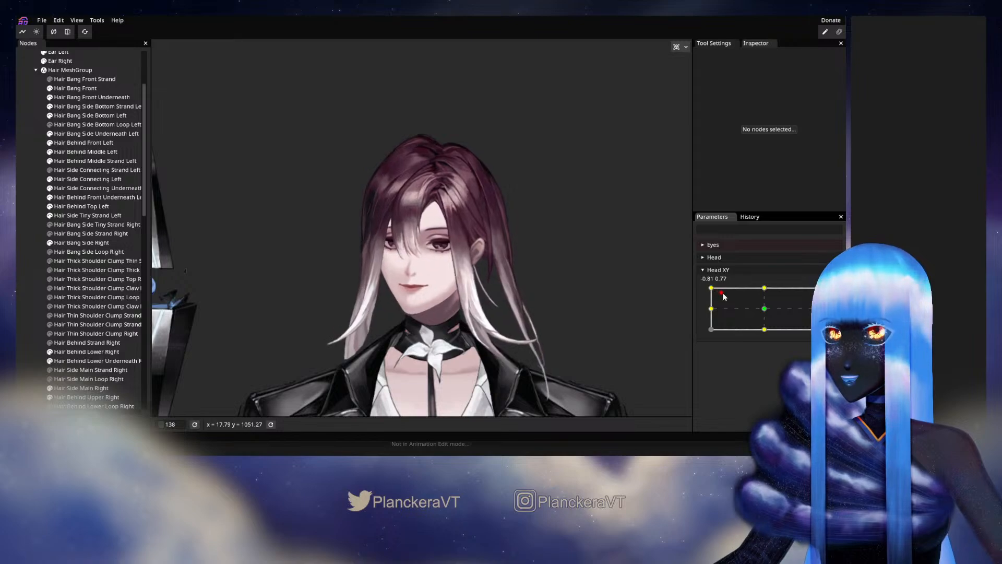
pyautogui.moveTo(749, 305); pyautogui.dragTo(765, 309)
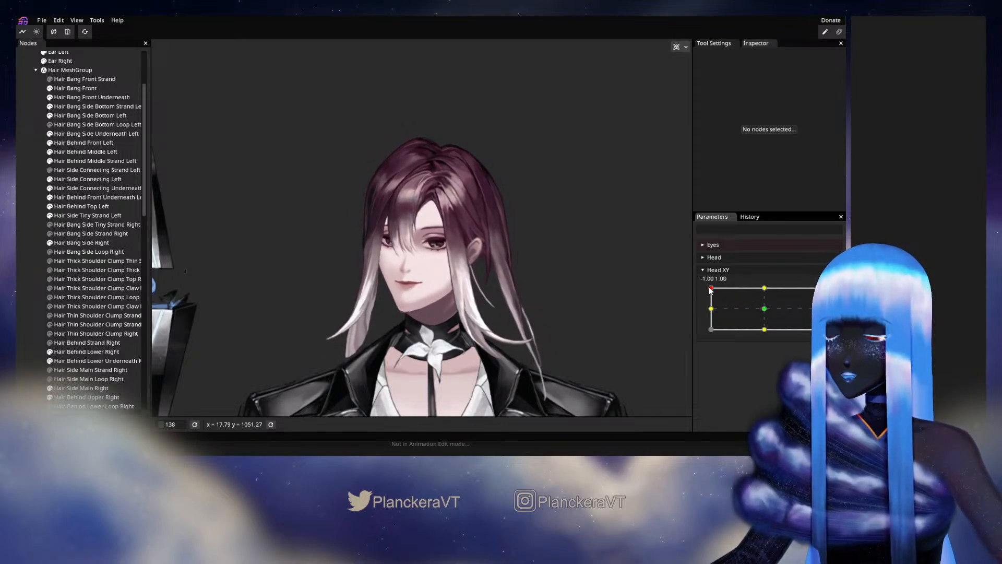
pyautogui.moveTo(731, 296); pyautogui.dragTo(760, 307)
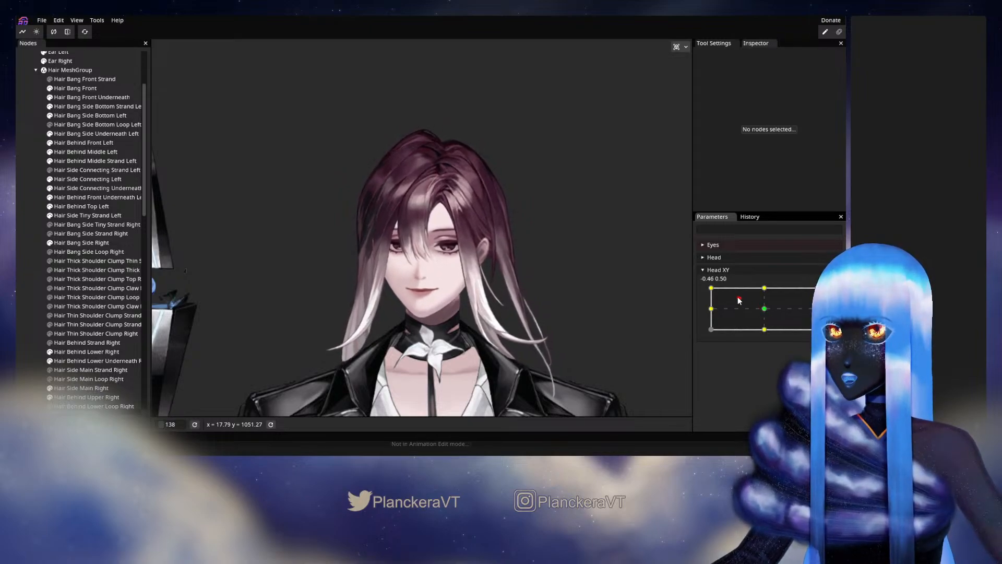
pyautogui.moveTo(738, 301); pyautogui.dragTo(766, 310)
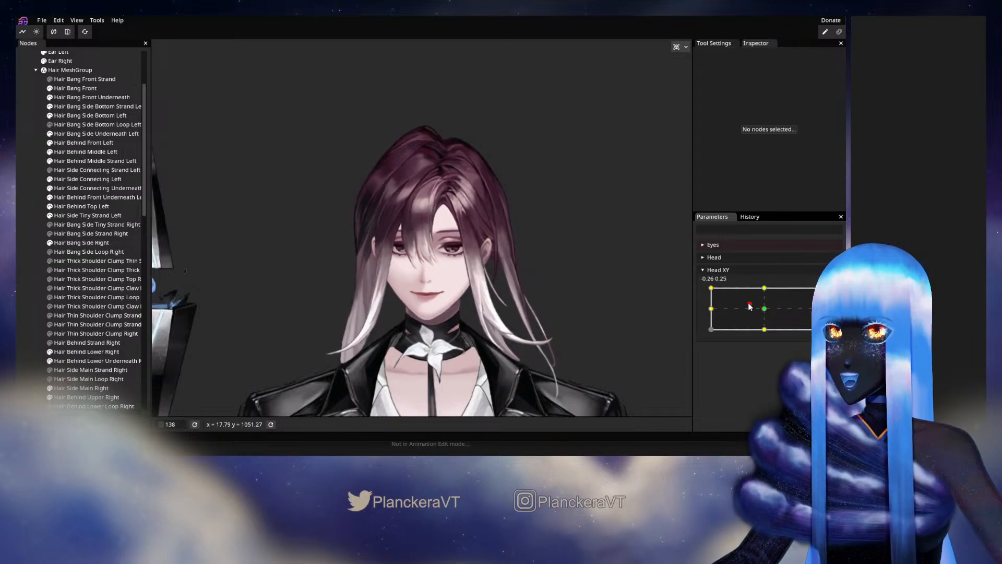
pyautogui.moveTo(713, 294)
pyautogui.mouseDown()
pyautogui.moveTo(766, 310)
pyautogui.moveTo(711, 292)
pyautogui.mouseUp()
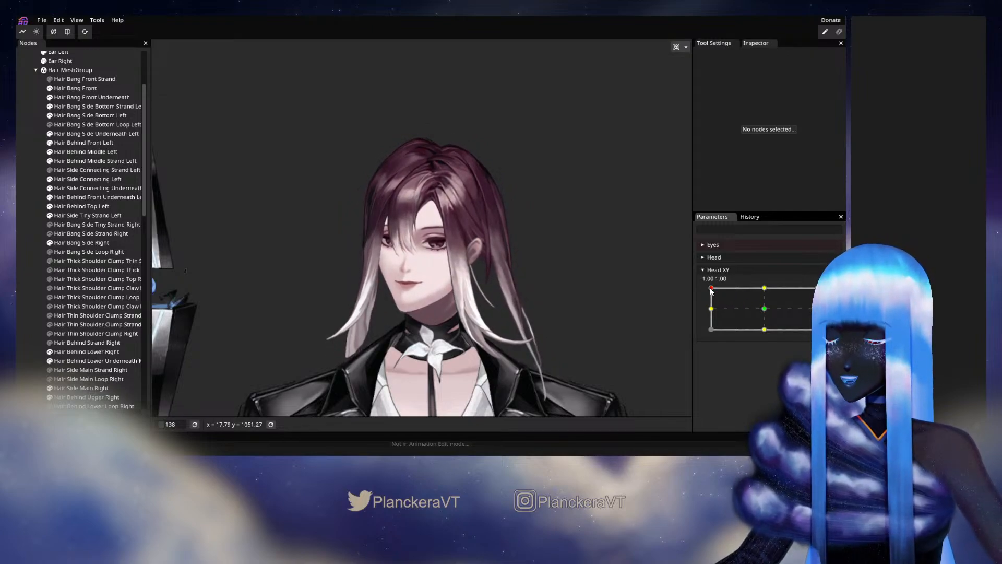
pyautogui.moveTo(711, 292); pyautogui.dragTo(758, 308)
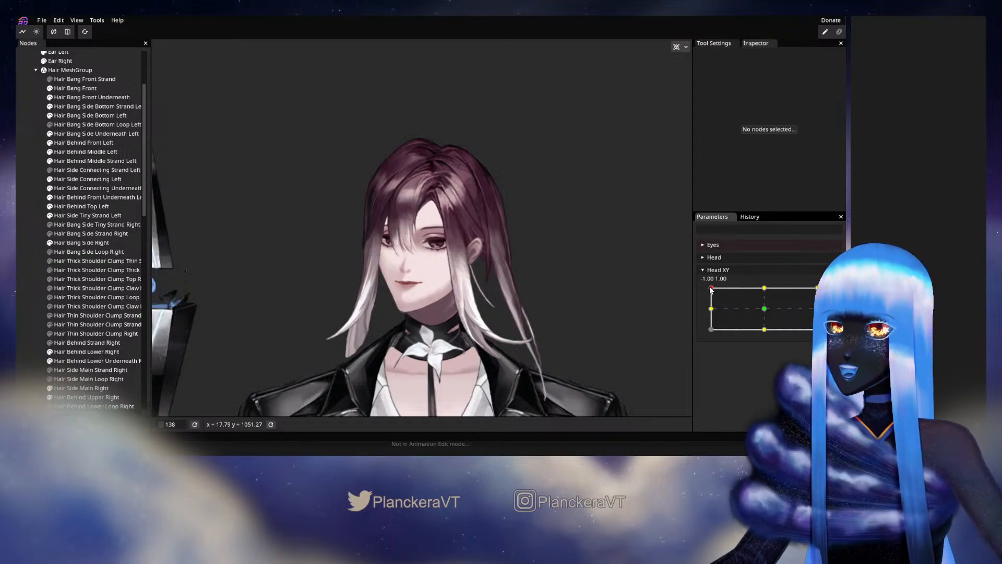
pyautogui.moveTo(744, 303); pyautogui.dragTo(766, 310)
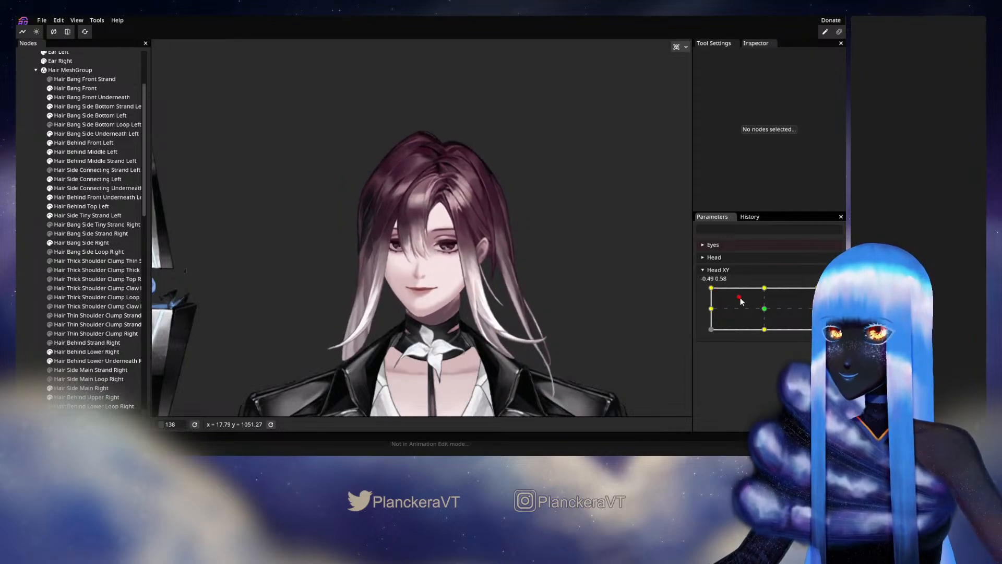
pyautogui.moveTo(741, 301); pyautogui.dragTo(760, 309)
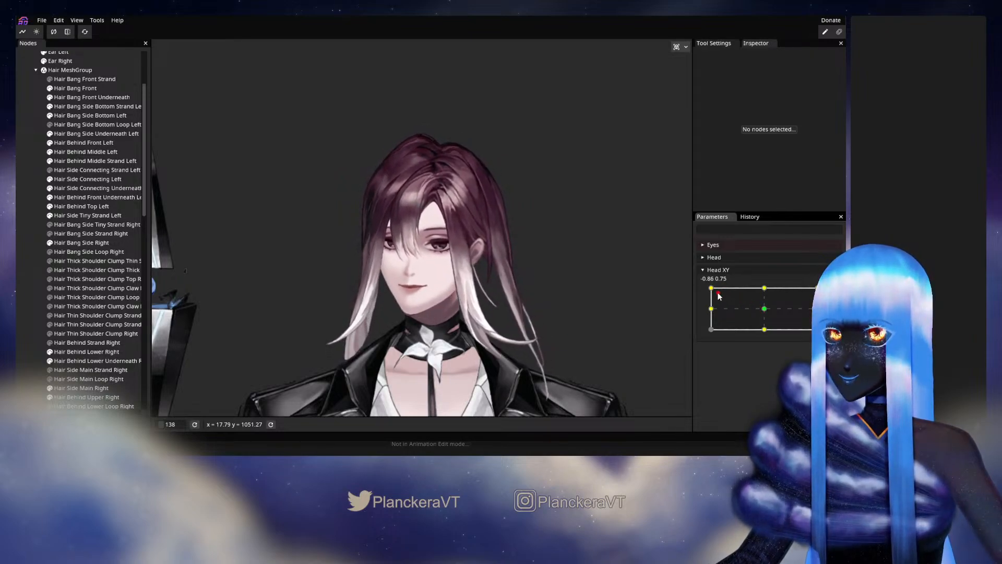
pyautogui.moveTo(711, 290); pyautogui.dragTo(762, 309)
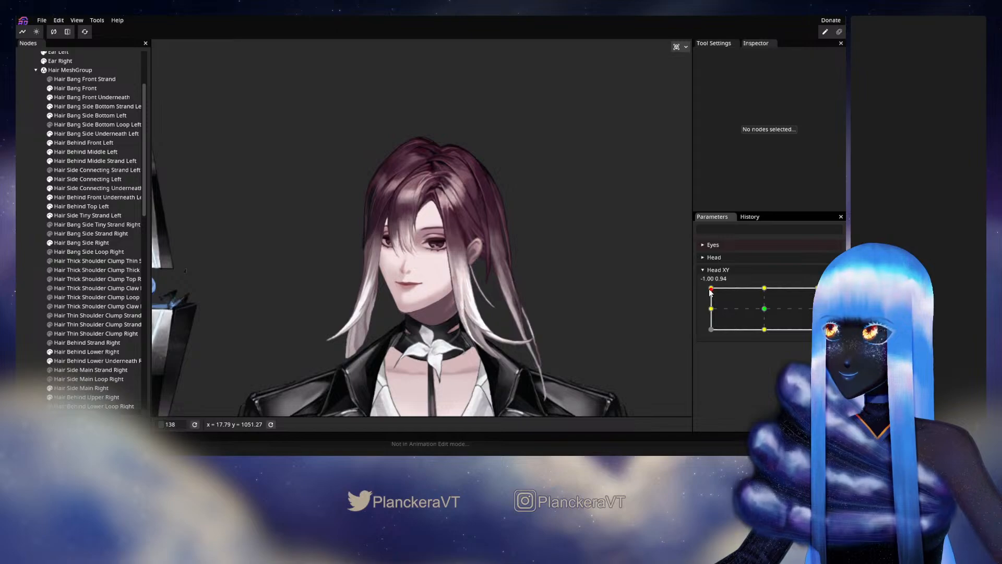
pyautogui.moveTo(742, 301); pyautogui.dragTo(767, 313)
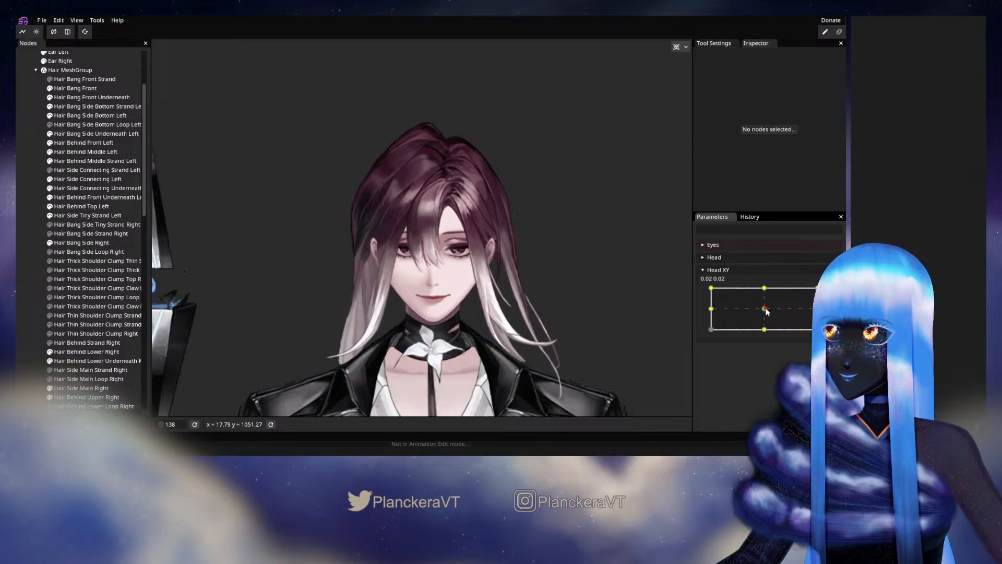
pyautogui.moveTo(767, 311)
pyautogui.mouseDown()
pyautogui.moveTo(718, 292)
pyautogui.moveTo(764, 311)
pyautogui.mouseUp()
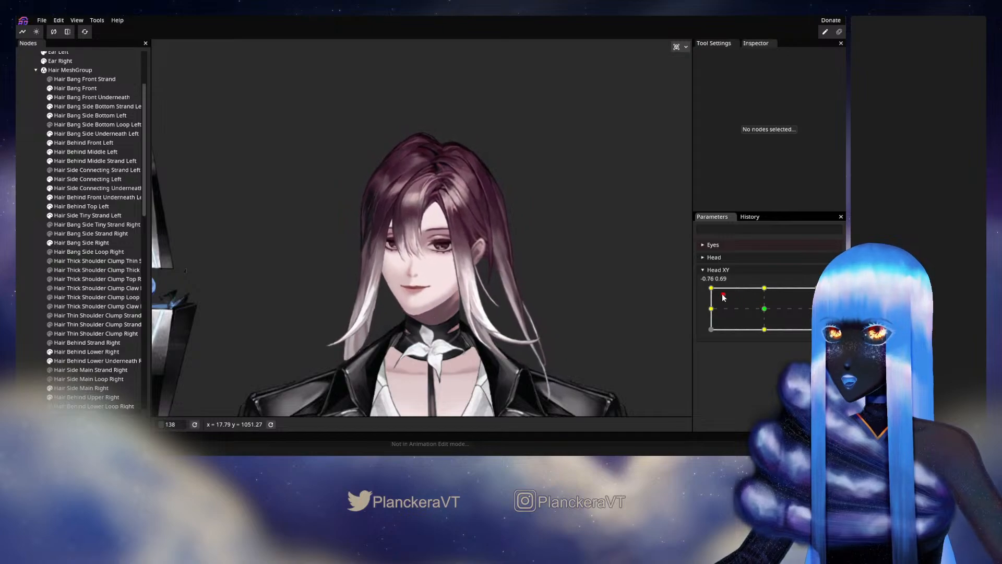
pyautogui.moveTo(730, 299); pyautogui.dragTo(763, 309)
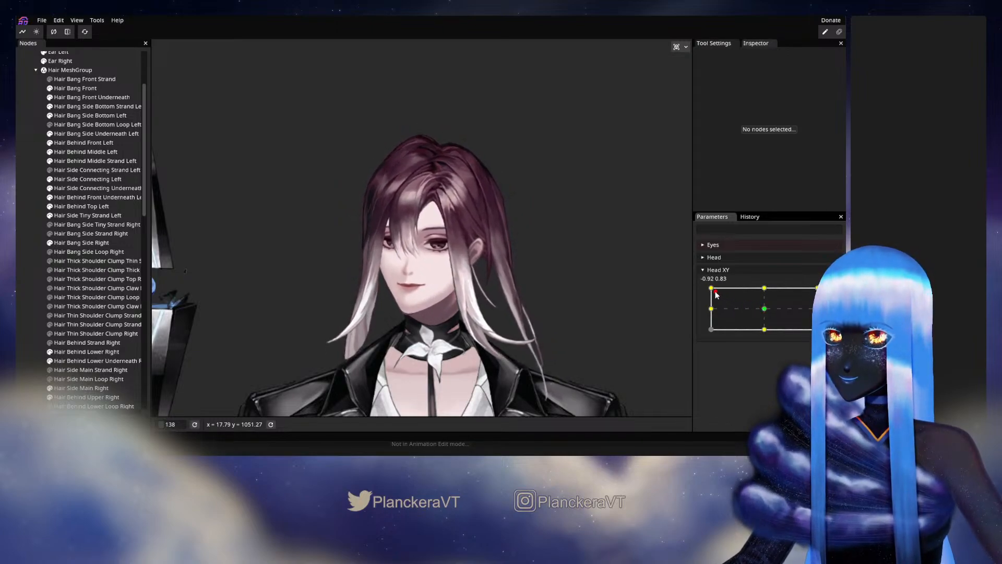
pyautogui.moveTo(717, 295); pyautogui.dragTo(754, 306)
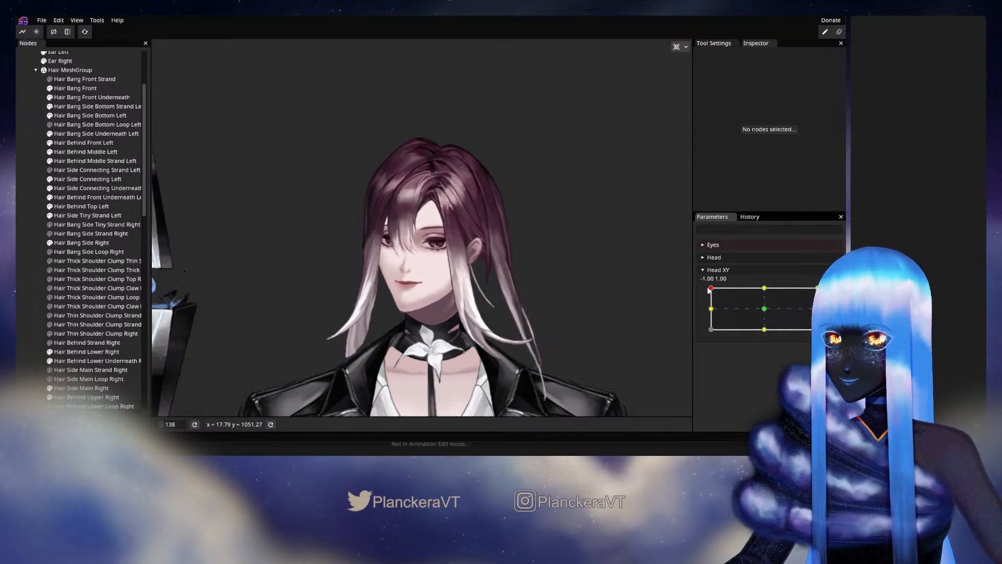
pyautogui.moveTo(750, 307); pyautogui.dragTo(717, 293)
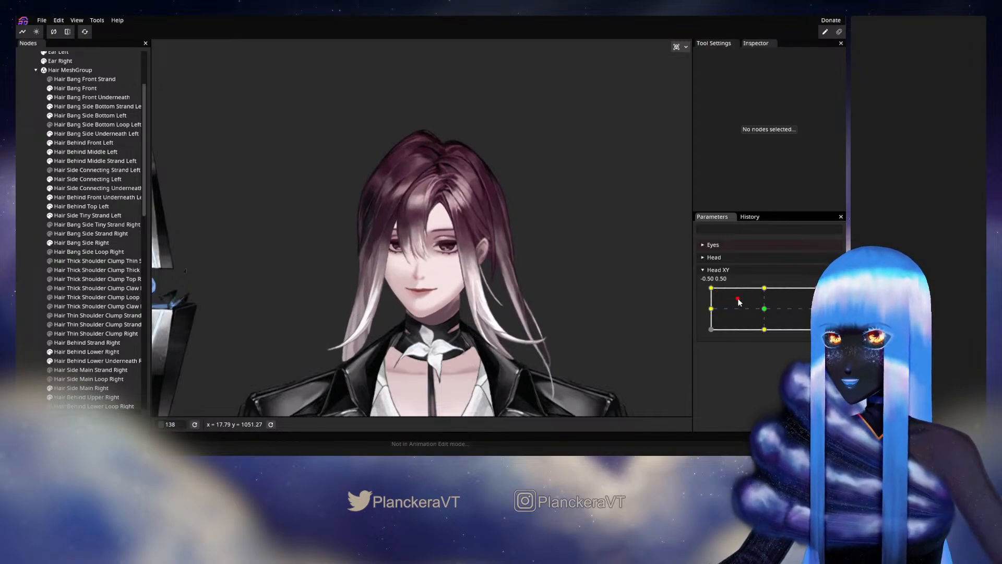
pyautogui.moveTo(739, 301)
pyautogui.mouseDown()
pyautogui.moveTo(759, 306)
pyautogui.moveTo(711, 288)
pyautogui.moveTo(765, 312)
pyautogui.moveTo(715, 291)
pyautogui.moveTo(759, 307)
pyautogui.moveTo(718, 290)
pyautogui.moveTo(728, 291)
pyautogui.mouseUp()
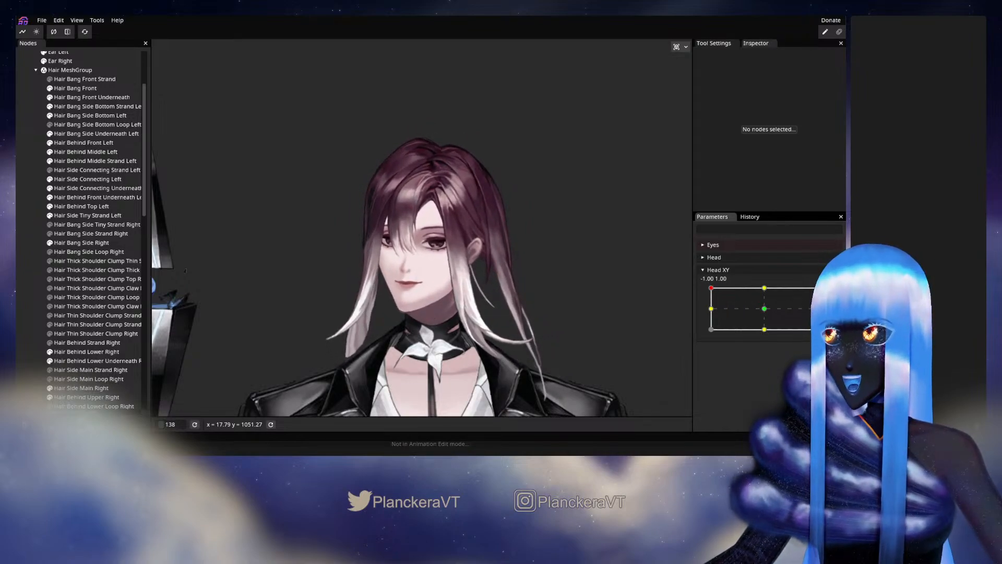
# Step: Arm Head XY at -1.00, 1.00 and adjust the upper interior vertices of Hair Bang Side Right near the crown
pyautogui.click(833, 292)
pyautogui.scroll(5, 471, 235)
pyautogui.moveTo(470, 234); pyautogui.dragTo(484, 299)
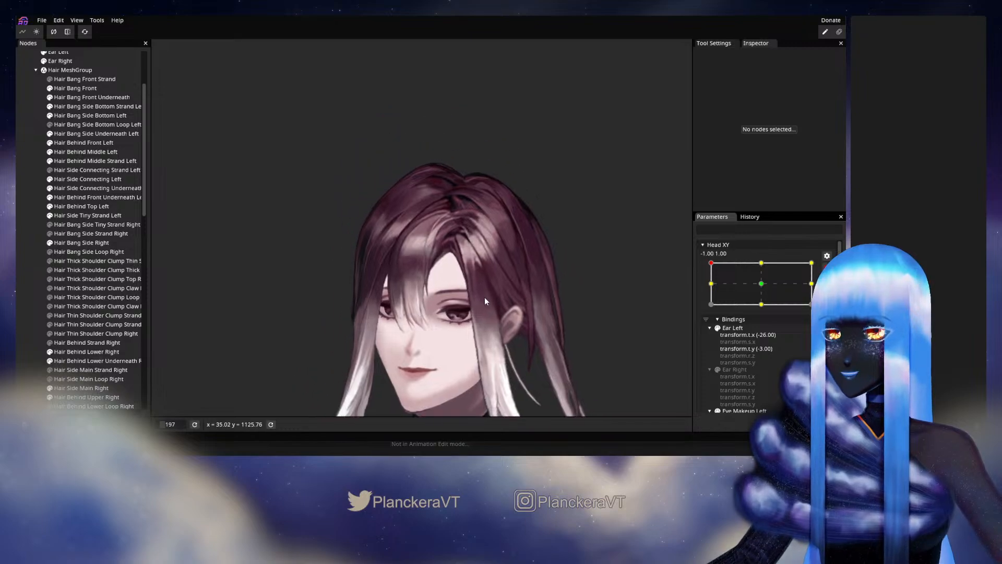
pyautogui.scroll(6, 485, 301)
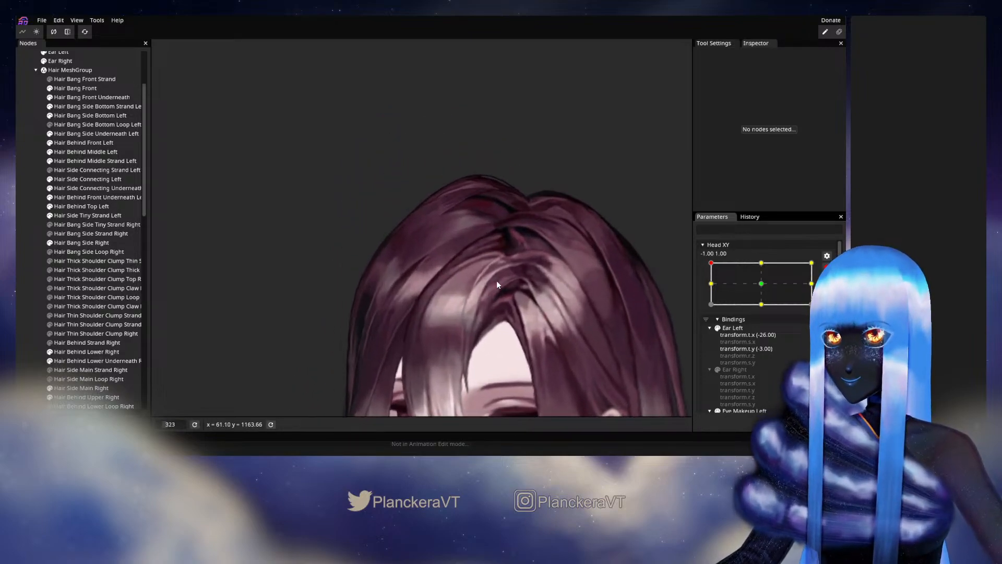
pyautogui.scroll(3, 497, 281)
pyautogui.click(436, 254)
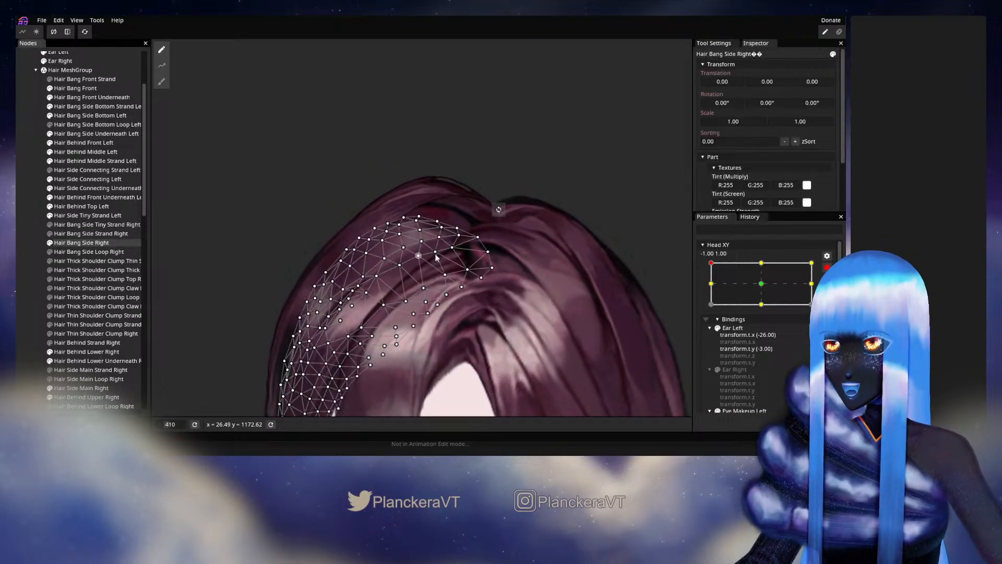
pyautogui.scroll(3, 436, 256)
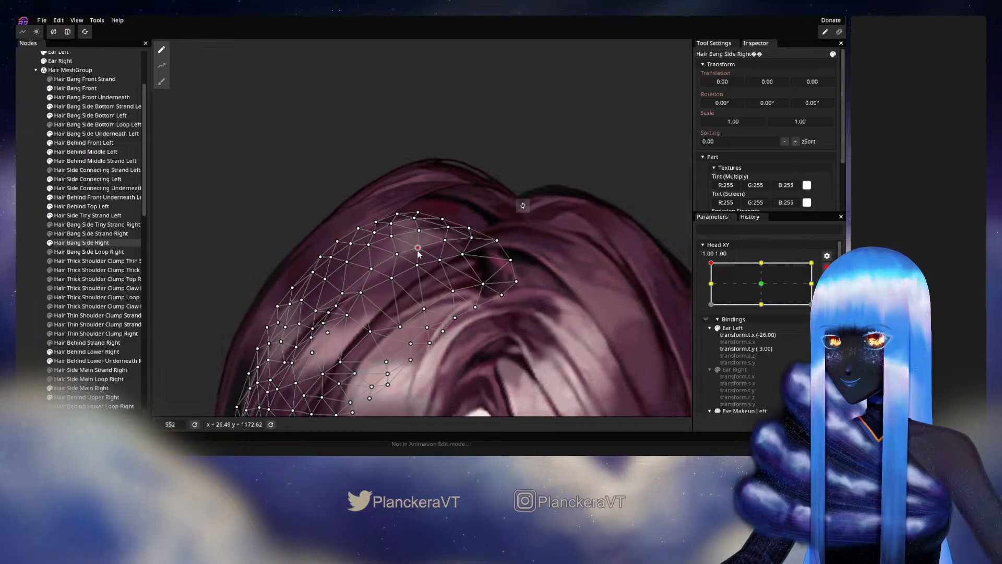
pyautogui.moveTo(417, 251); pyautogui.dragTo(436, 248)
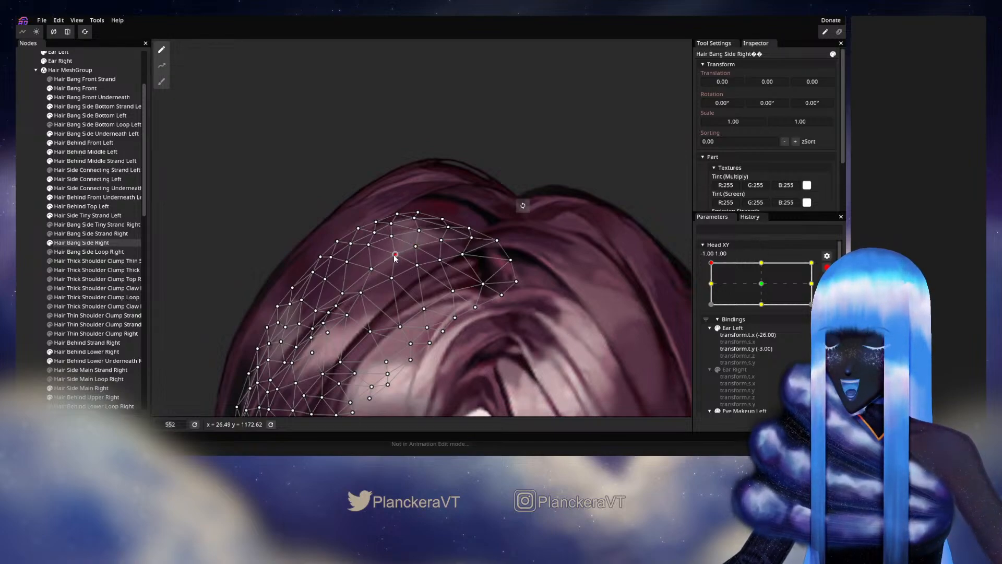
pyautogui.click(33, 246)
# Step: Disarm Head XY and sweep the head between neutral and -1.00, 1.00 to review the crown and bang deformation
pyautogui.scroll(-4, 556, 277)
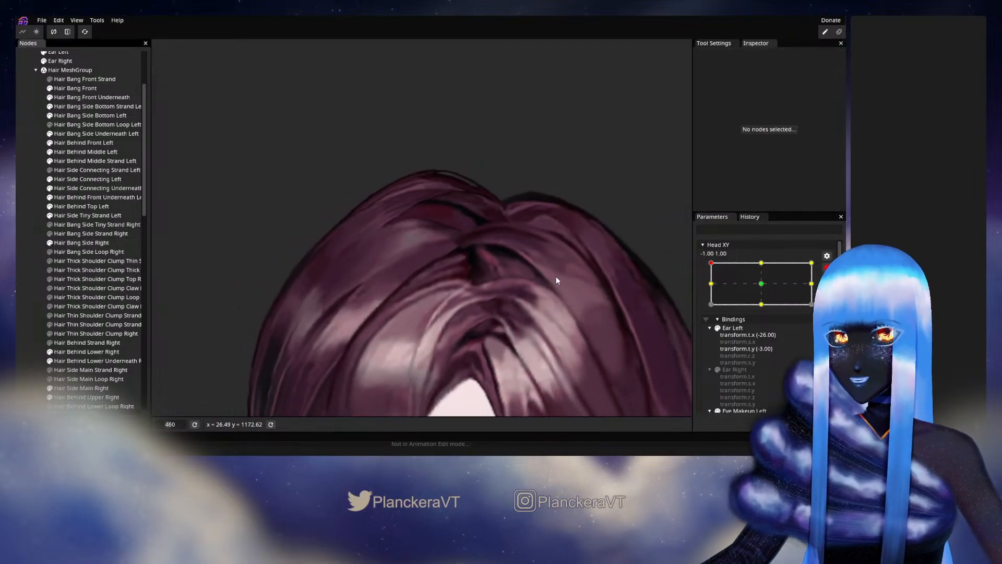
pyautogui.scroll(-6, 556, 278)
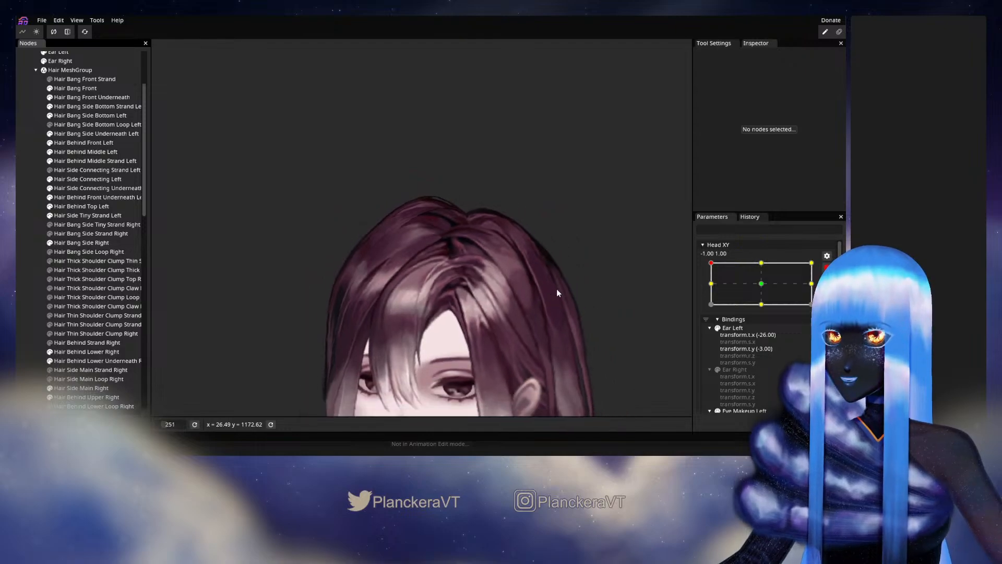
pyautogui.moveTo(558, 337); pyautogui.dragTo(571, 253)
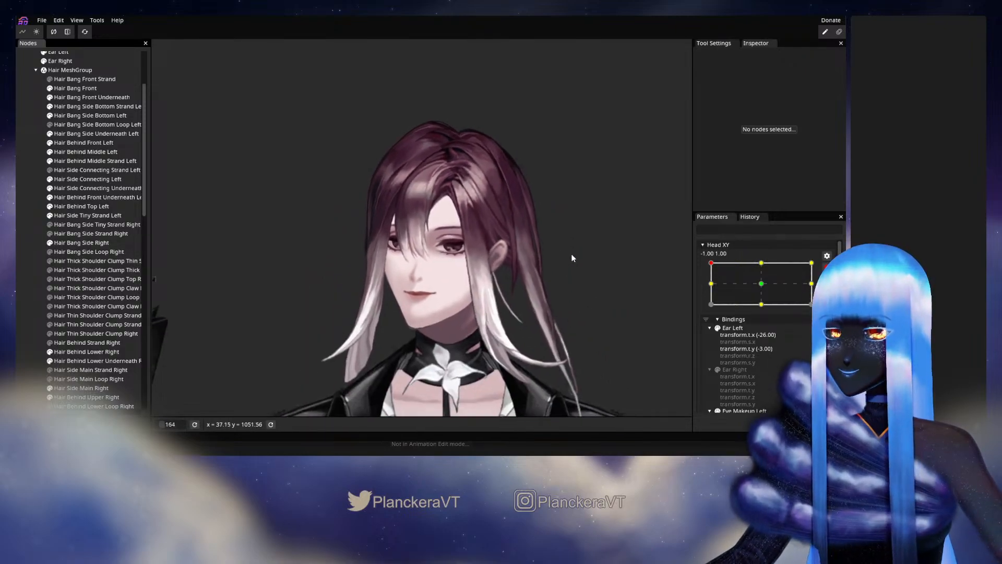
pyautogui.click(827, 267)
pyautogui.moveTo(712, 288); pyautogui.dragTo(767, 315)
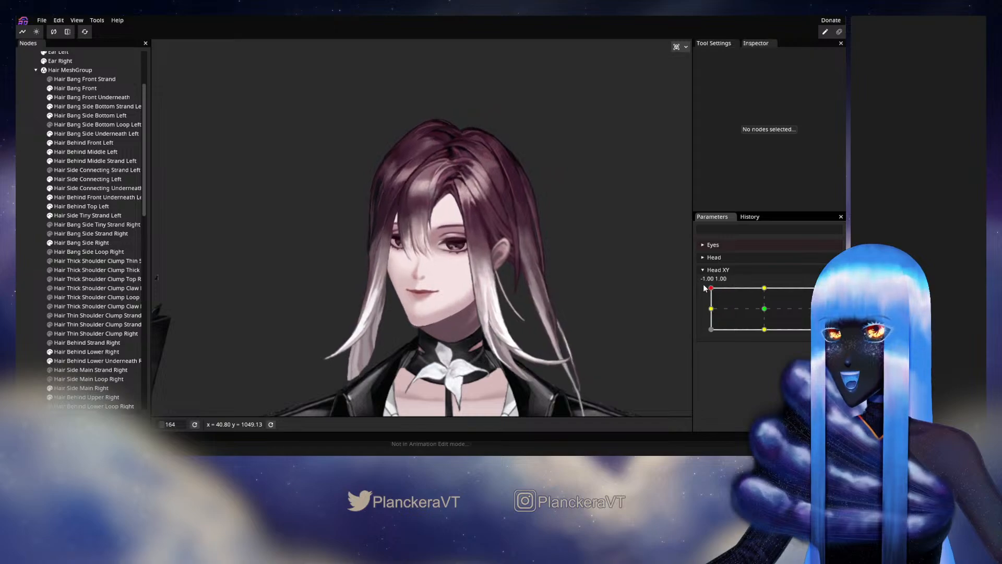
pyautogui.moveTo(705, 288); pyautogui.dragTo(739, 308)
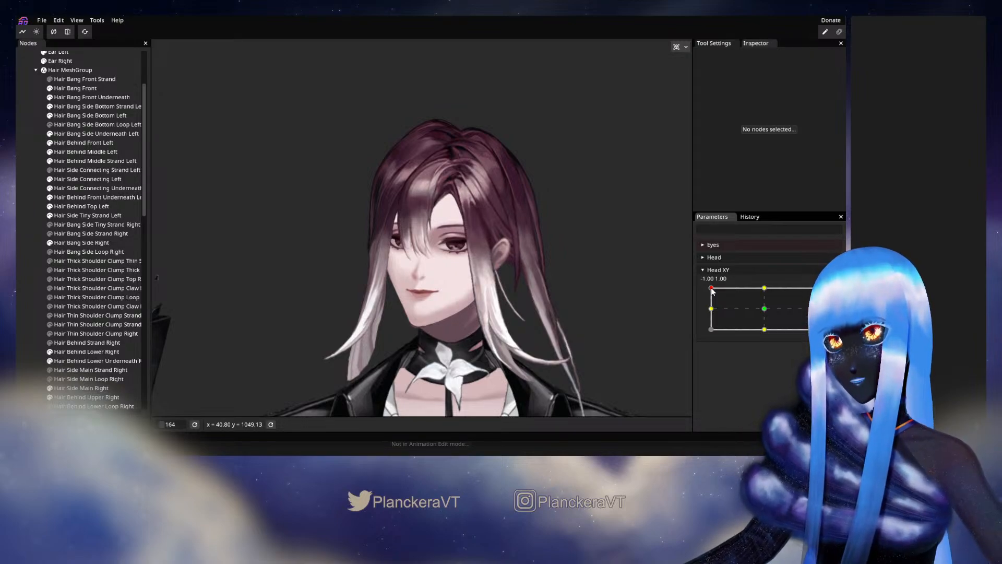
pyautogui.moveTo(711, 288); pyautogui.dragTo(713, 288)
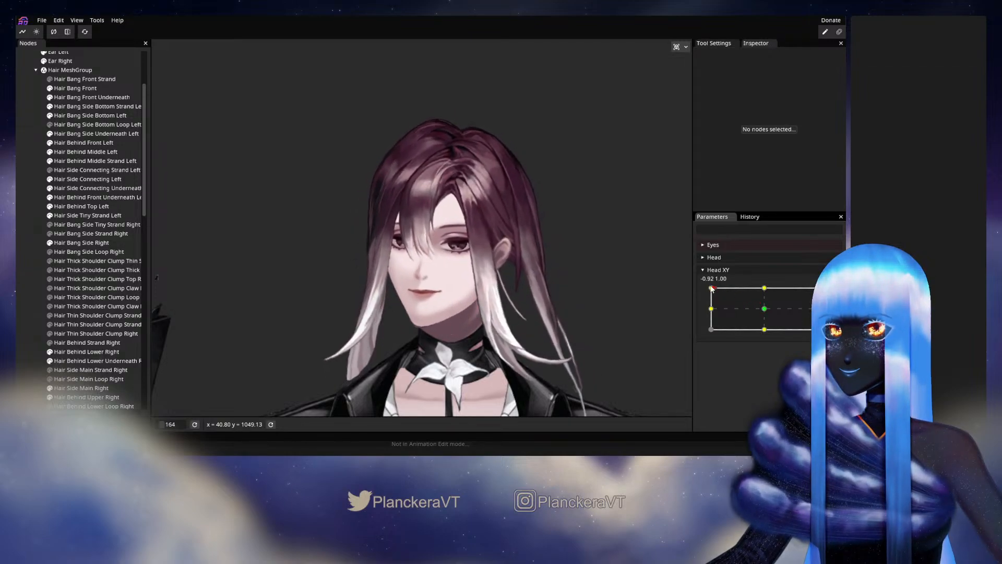
pyautogui.moveTo(713, 288)
pyautogui.mouseDown()
pyautogui.moveTo(763, 307)
pyautogui.moveTo(705, 290)
pyautogui.moveTo(765, 310)
pyautogui.moveTo(710, 288)
pyautogui.mouseUp()
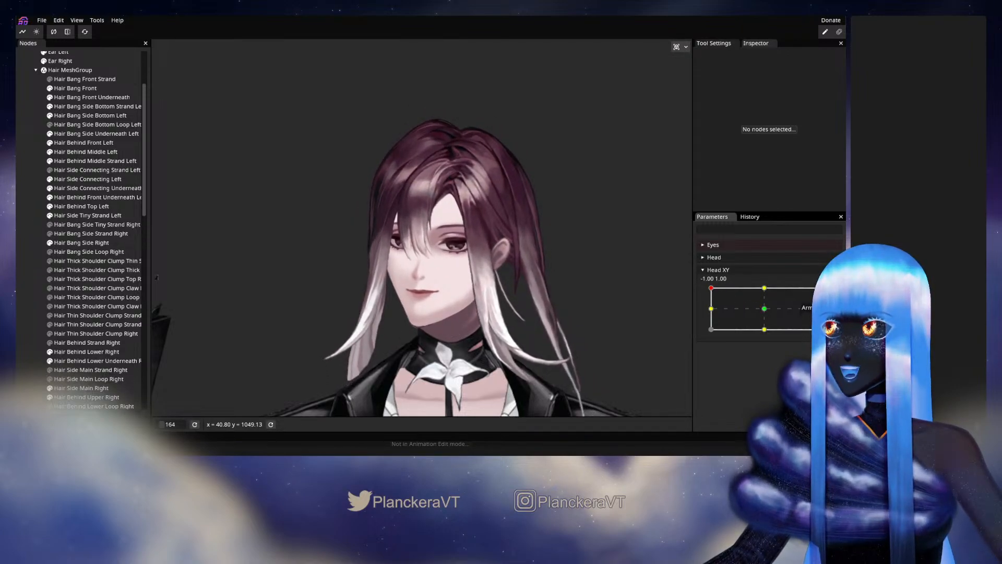
# Step: Arm Head XY at -1.00, 1.00 and examine the meshes of Hair Behind Strand Right, Hair Behind Lower Right and Hair Side Main Right
pyautogui.click(827, 292)
pyautogui.scroll(2, 416, 209)
pyautogui.moveTo(415, 209); pyautogui.dragTo(415, 302)
pyautogui.scroll(2, 412, 295)
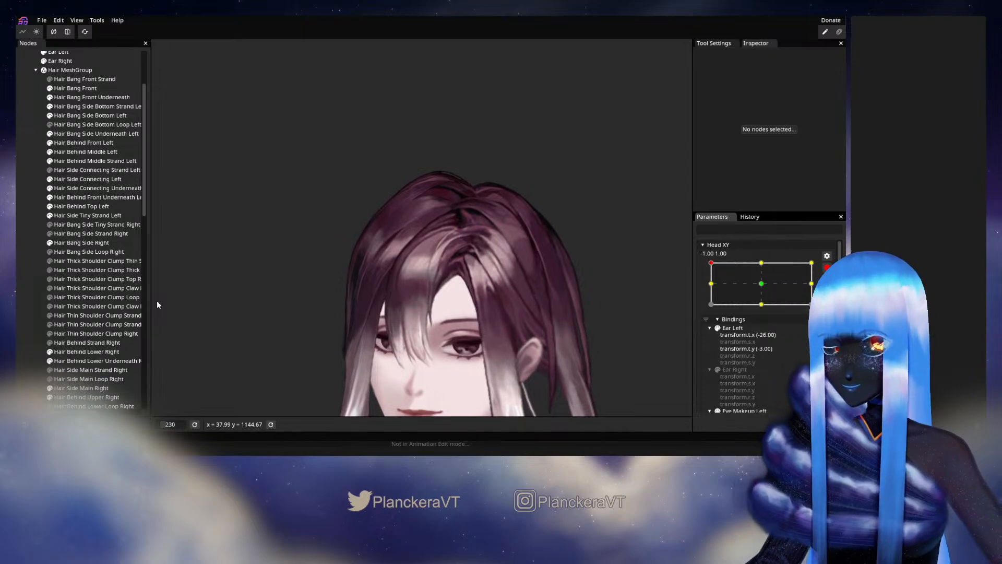
pyautogui.scroll(-2, 89, 303)
pyautogui.click(76, 287)
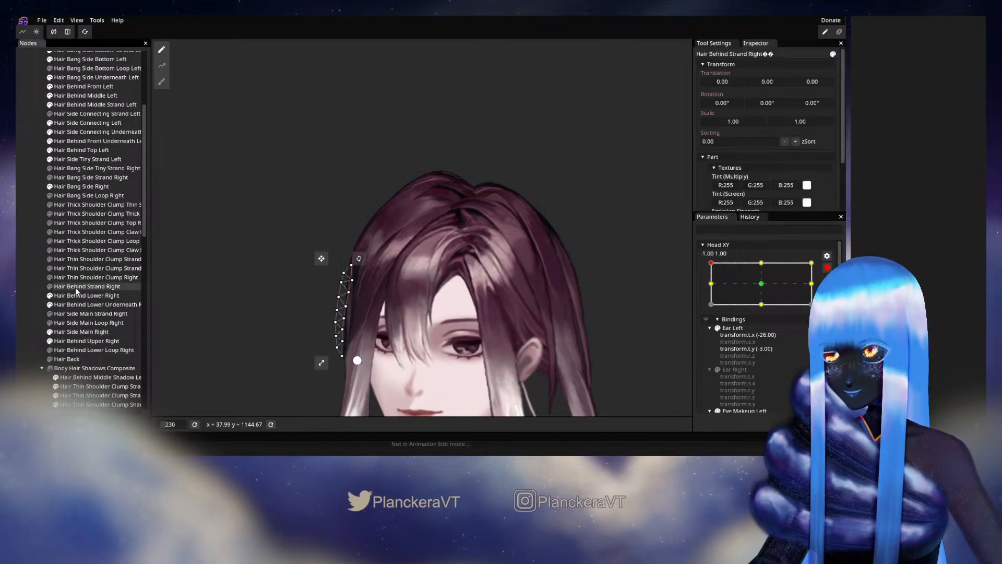
pyautogui.click(75, 296)
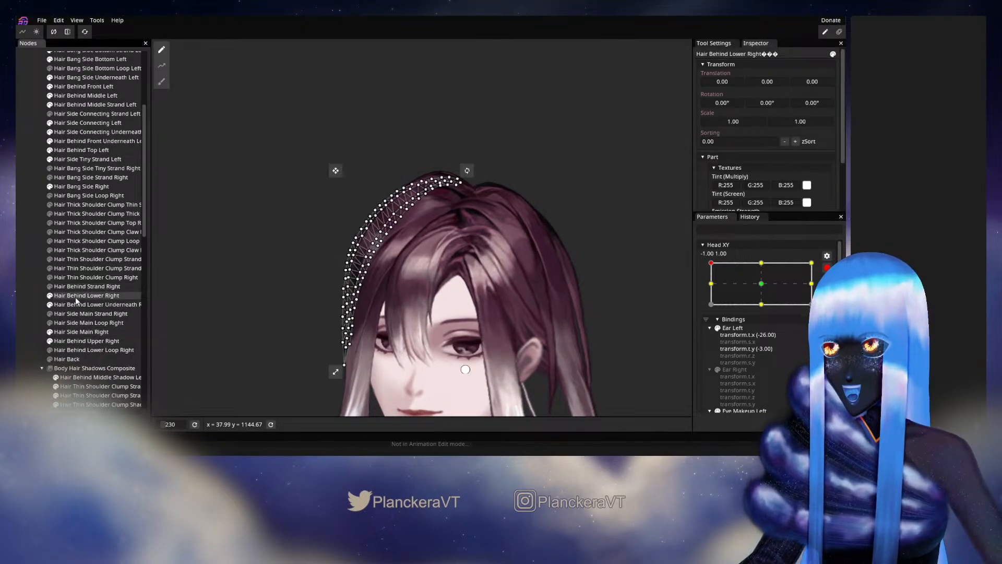
pyautogui.click(79, 332)
# Step: Reshape the crown outline of Hair Behind Upper Right with the Circle Brush, then deselect the mesh
pyautogui.click(77, 342)
pyautogui.moveTo(336, 294); pyautogui.dragTo(316, 351)
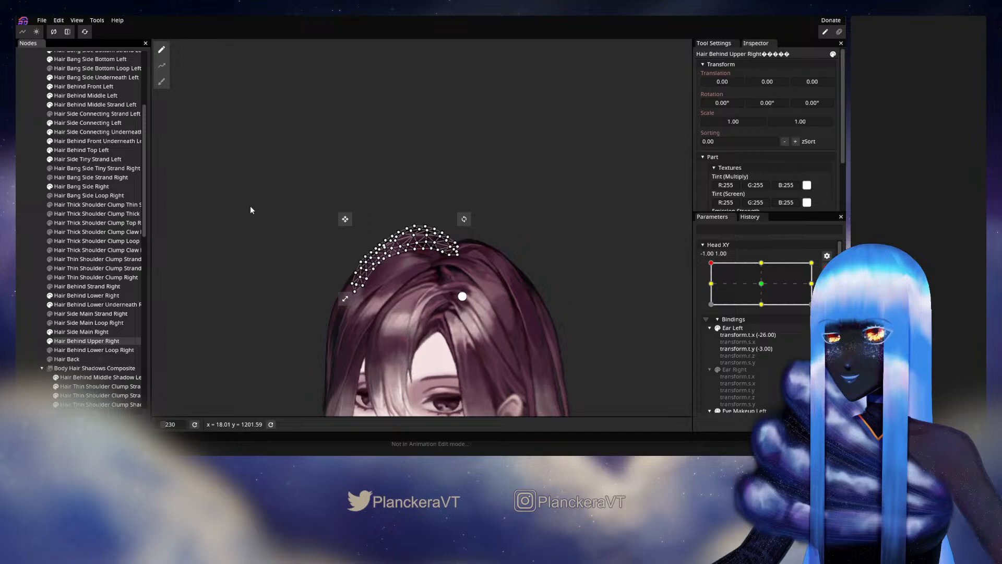
pyautogui.click(164, 83)
pyautogui.scroll(1, 425, 155)
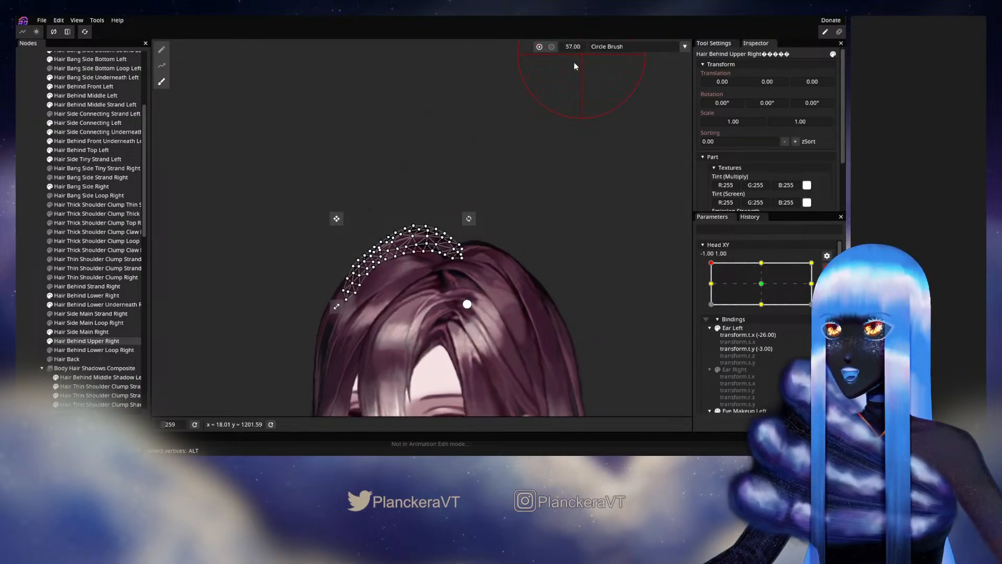
pyautogui.scroll(2, 447, 186)
pyautogui.moveTo(415, 180)
pyautogui.mouseDown()
pyautogui.moveTo(414, 168)
pyautogui.moveTo(428, 180)
pyautogui.moveTo(345, 196)
pyautogui.mouseUp()
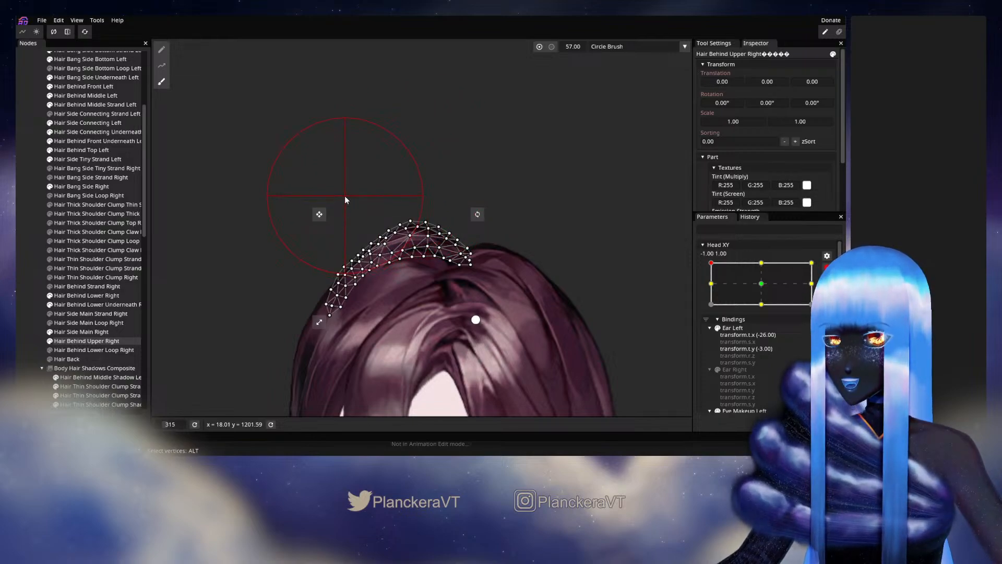
pyautogui.moveTo(416, 189); pyautogui.dragTo(424, 185)
pyautogui.click(48, 269)
# Step: Disarm Head XY and replay the turn between -1.00, 1.00 and neutral to check the crown silhouette
pyautogui.scroll(-5, 587, 290)
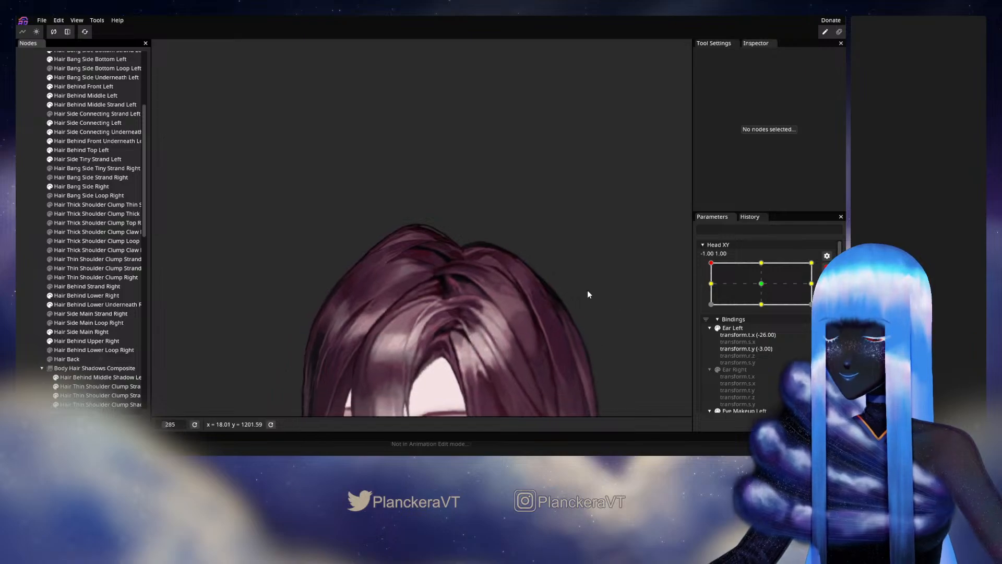
pyautogui.moveTo(581, 272); pyautogui.dragTo(607, 245)
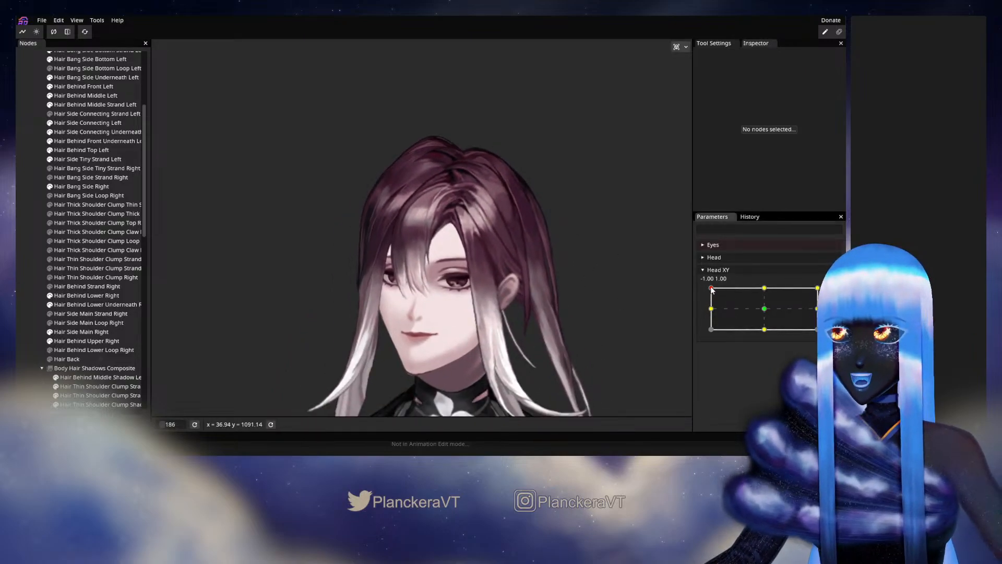
pyautogui.moveTo(720, 291)
pyautogui.mouseDown()
pyautogui.moveTo(766, 310)
pyautogui.moveTo(710, 290)
pyautogui.mouseUp()
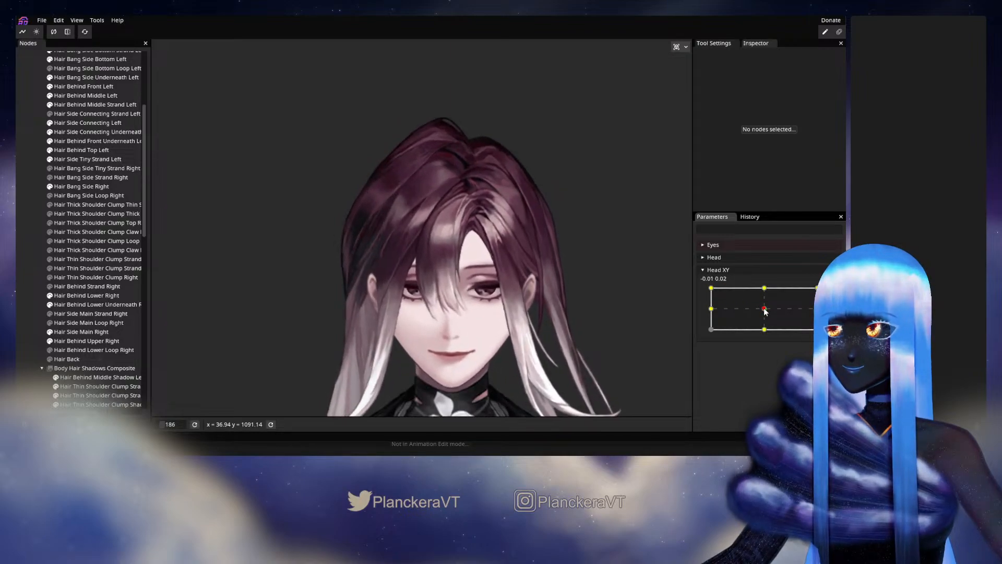
pyautogui.moveTo(710, 290); pyautogui.dragTo(761, 307)
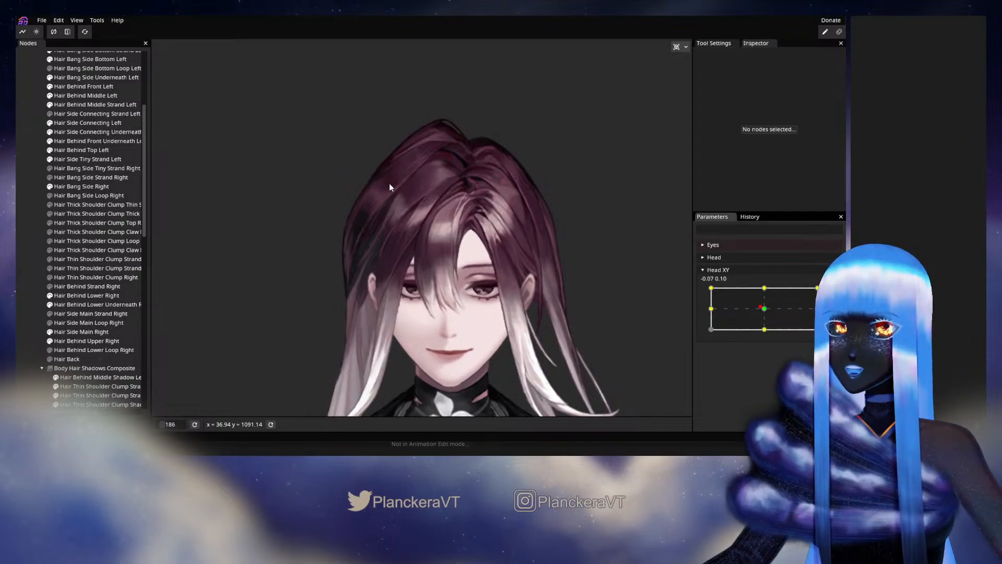
pyautogui.click(764, 310)
pyautogui.moveTo(766, 311); pyautogui.dragTo(703, 288)
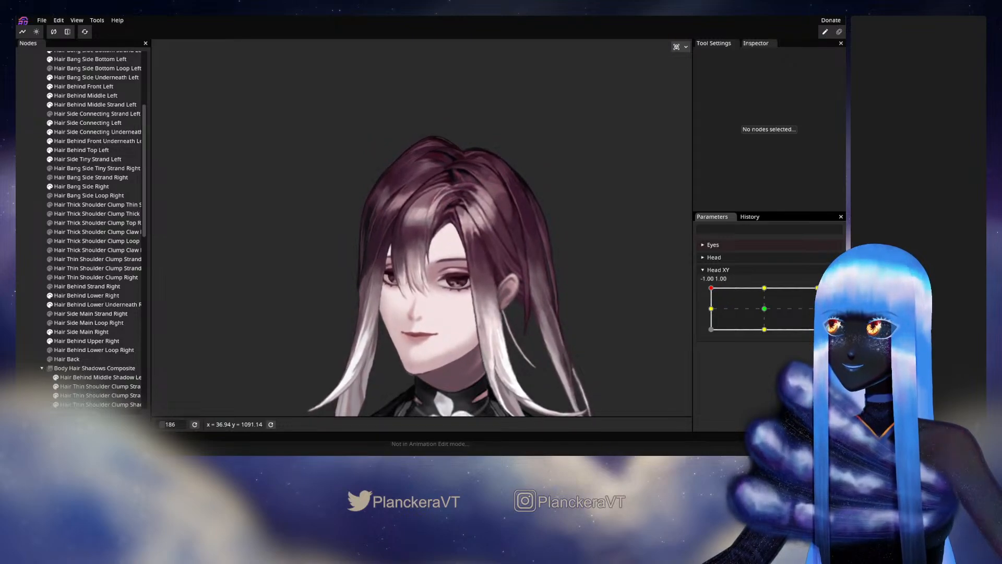
# Step: Arm Head XY at -1.00, 1.00 and examine Hair Side Main Right, Hair Behind Lower Underneath Right and Hair Behind Lower Right along the crown outline
pyautogui.scroll(4, 462, 293)
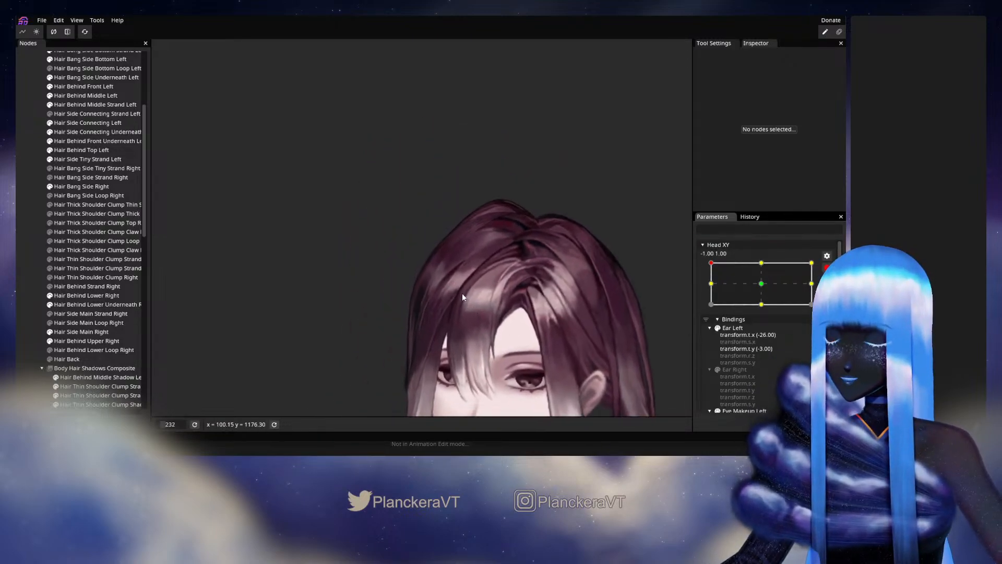
pyautogui.scroll(4, 471, 287)
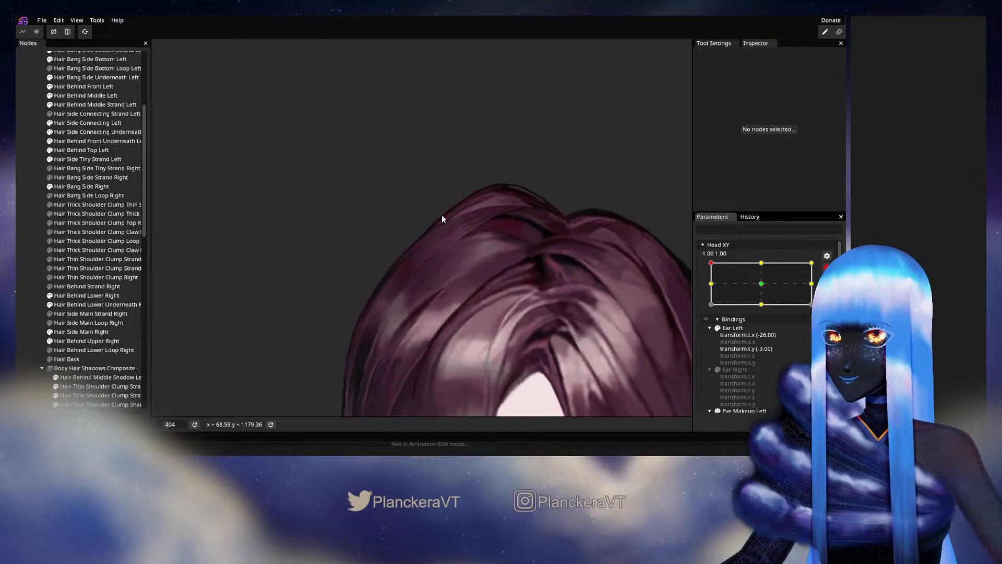
pyautogui.click(76, 334)
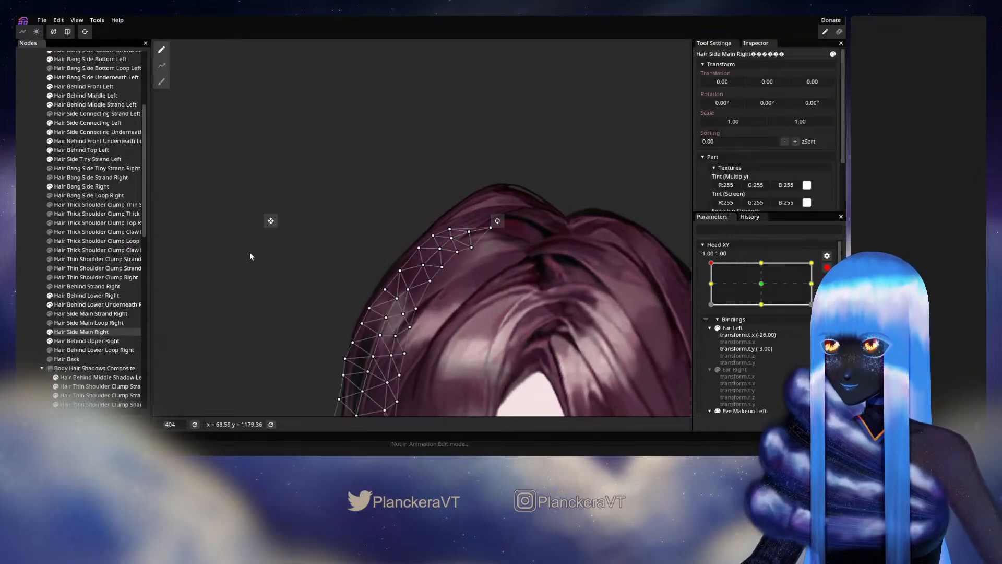
pyautogui.click(82, 306)
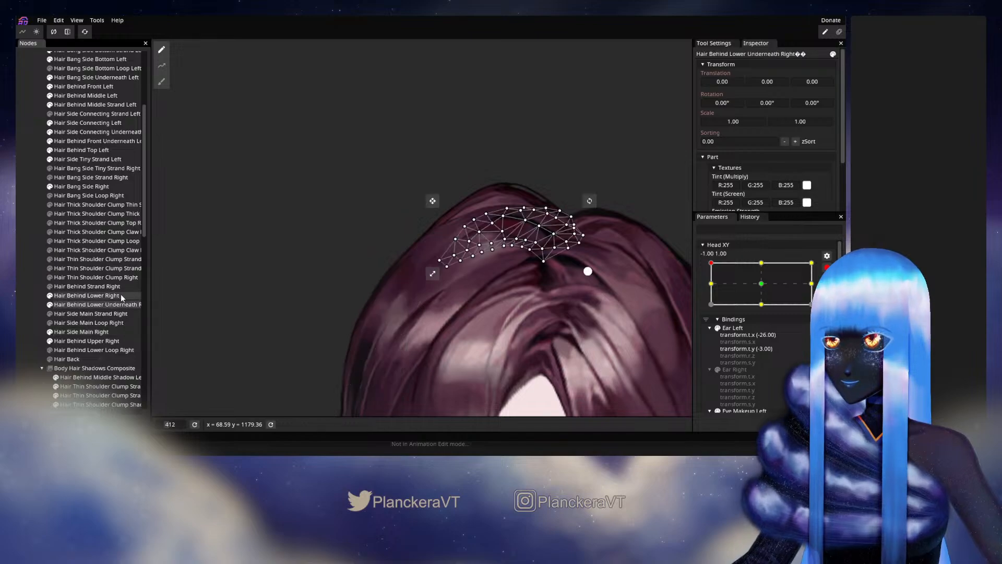
pyautogui.click(82, 295)
pyautogui.scroll(2, 280, 231)
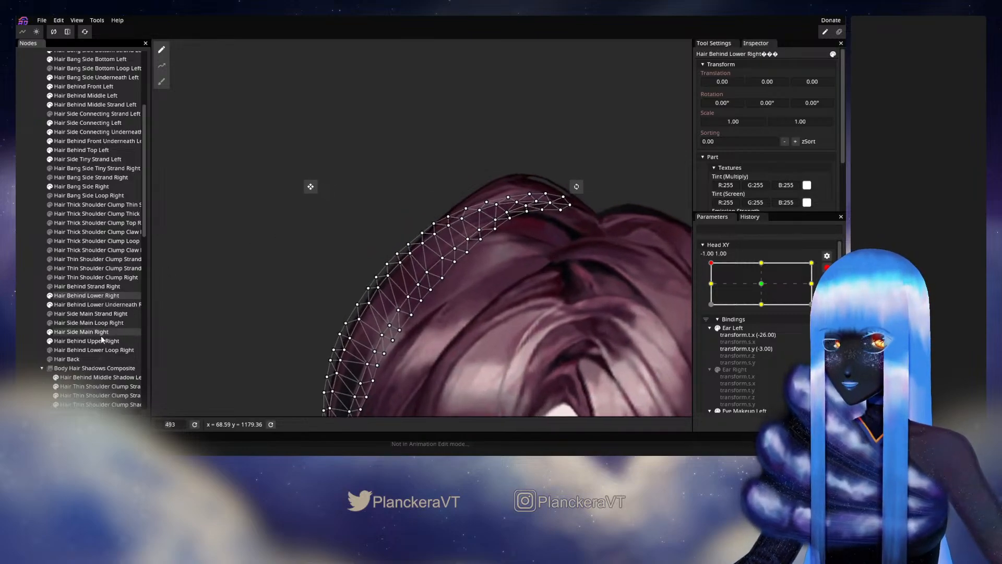
# Step: Set the Circle Brush size to 34 and push the lower end of Hair Behind Upper Right slightly outward
pyautogui.click(86, 341)
pyautogui.scroll(3, 266, 245)
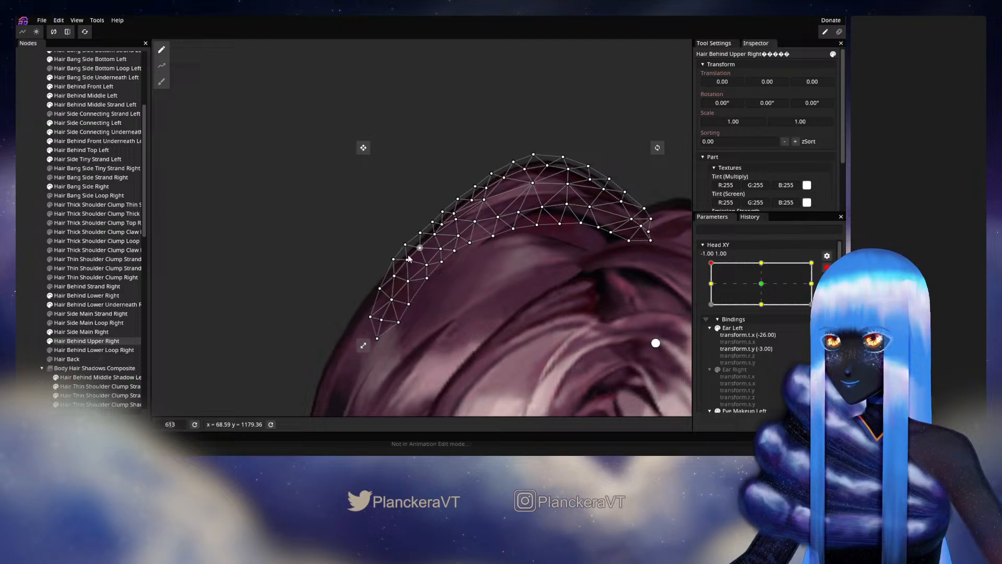
pyautogui.click(161, 81)
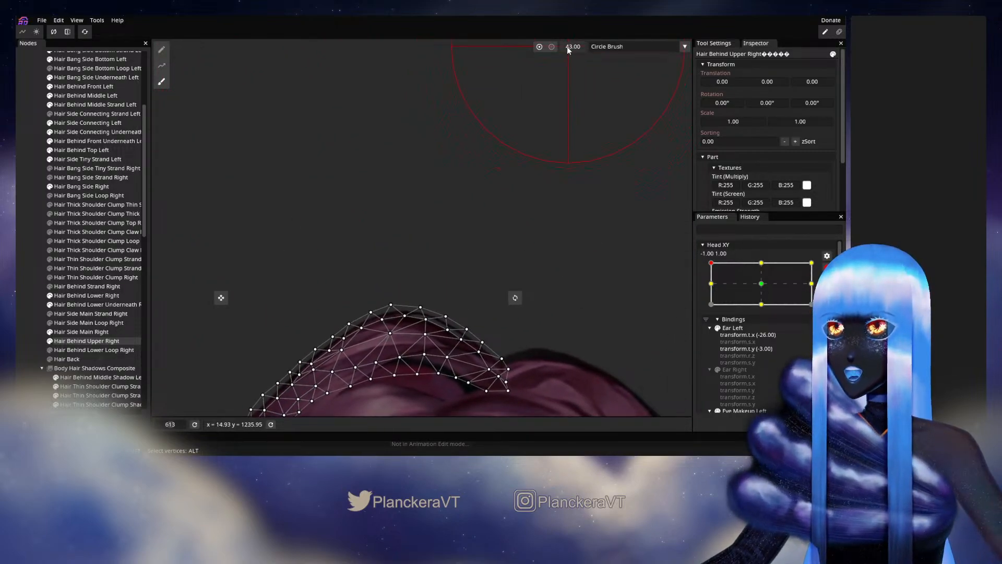
pyautogui.moveTo(568, 47); pyautogui.dragTo(564, 47)
pyautogui.moveTo(340, 189); pyautogui.dragTo(533, 63)
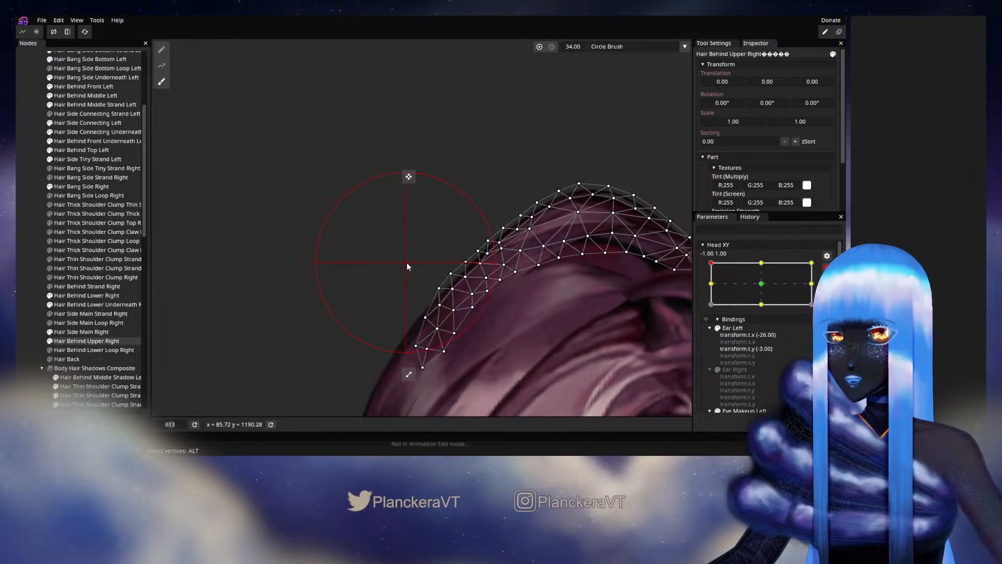
pyautogui.moveTo(415, 267); pyautogui.dragTo(405, 264)
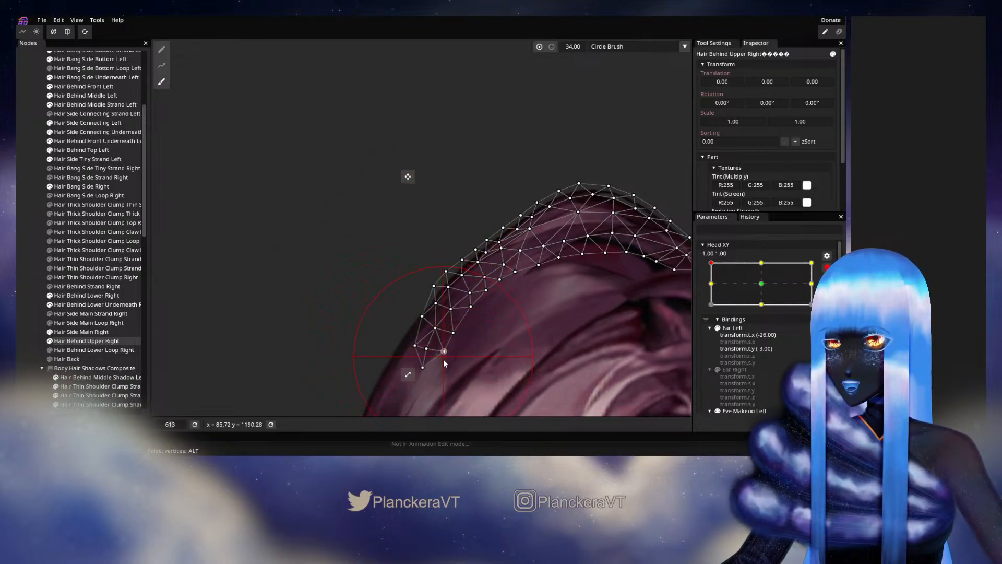
pyautogui.moveTo(444, 360); pyautogui.dragTo(432, 361)
# Step: Nudge individual vertices along the middle of Hair Behind Upper Right's outer edge to smooth the crown outline
pyautogui.click(162, 49)
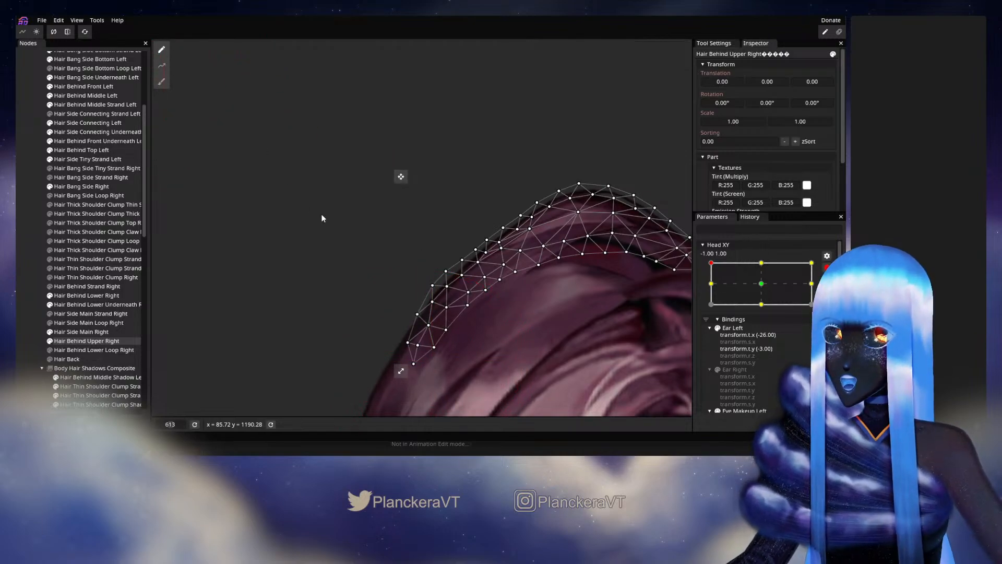
pyautogui.scroll(3, 324, 217)
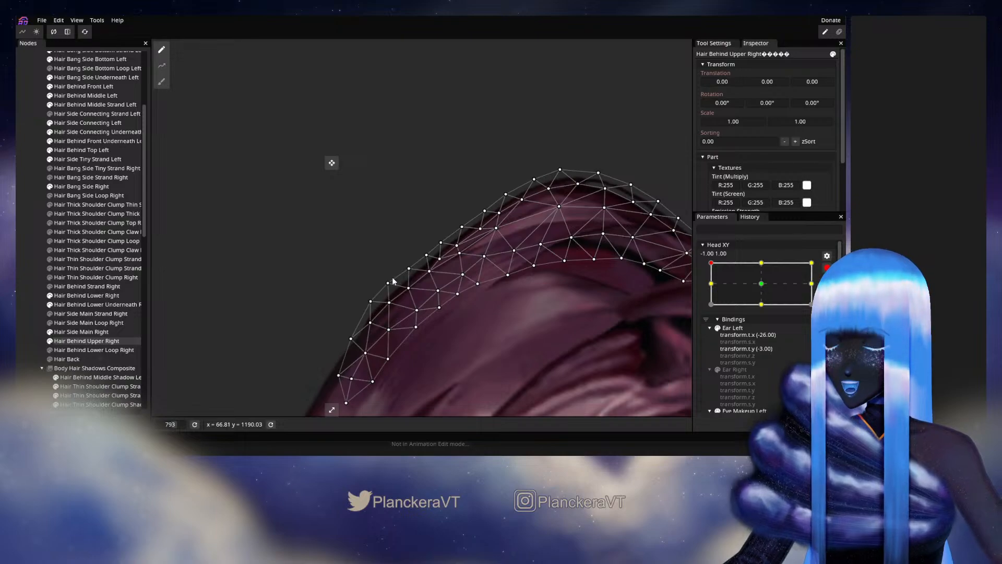
pyautogui.scroll(3, 393, 281)
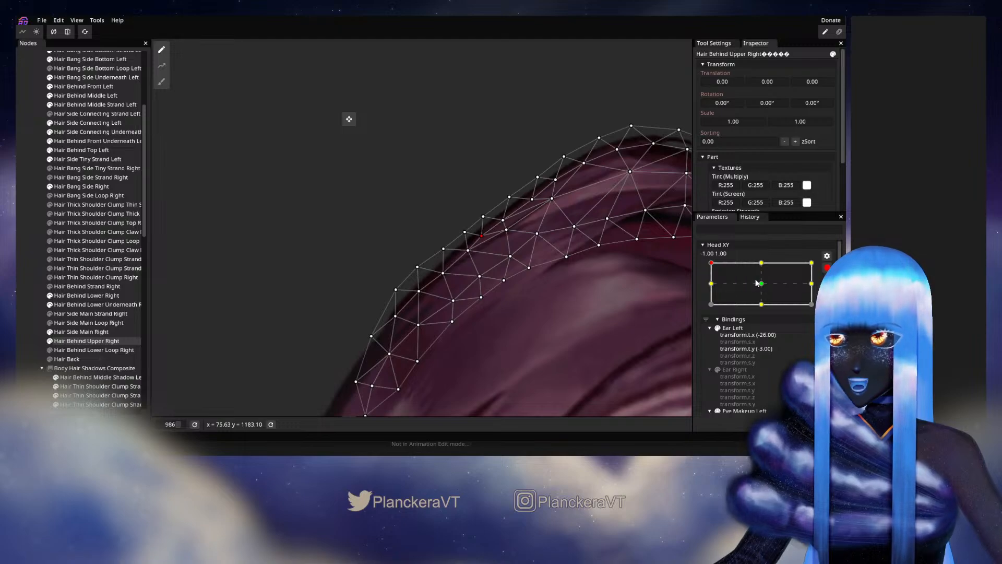
pyautogui.moveTo(552, 271); pyautogui.dragTo(557, 282)
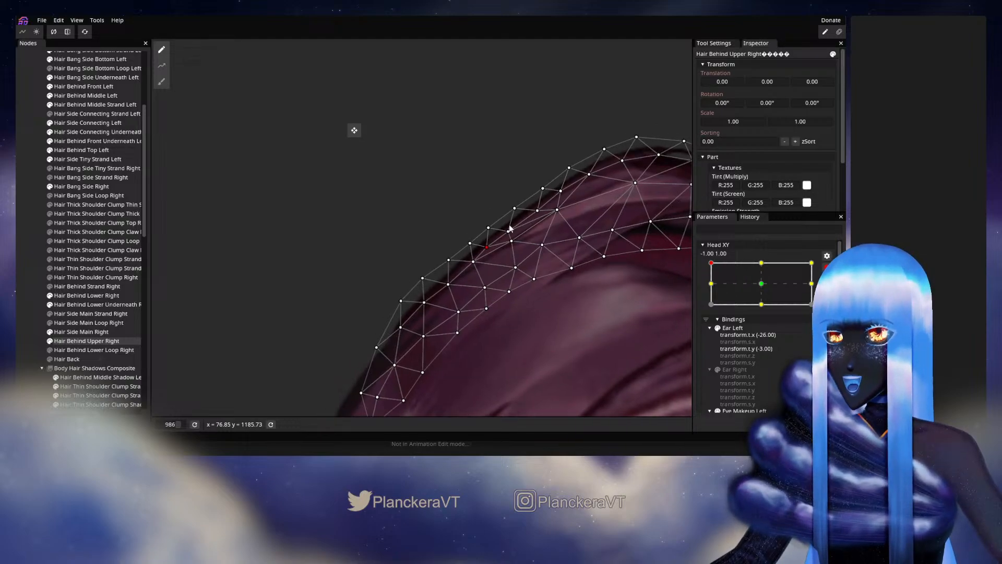
pyautogui.click(537, 211)
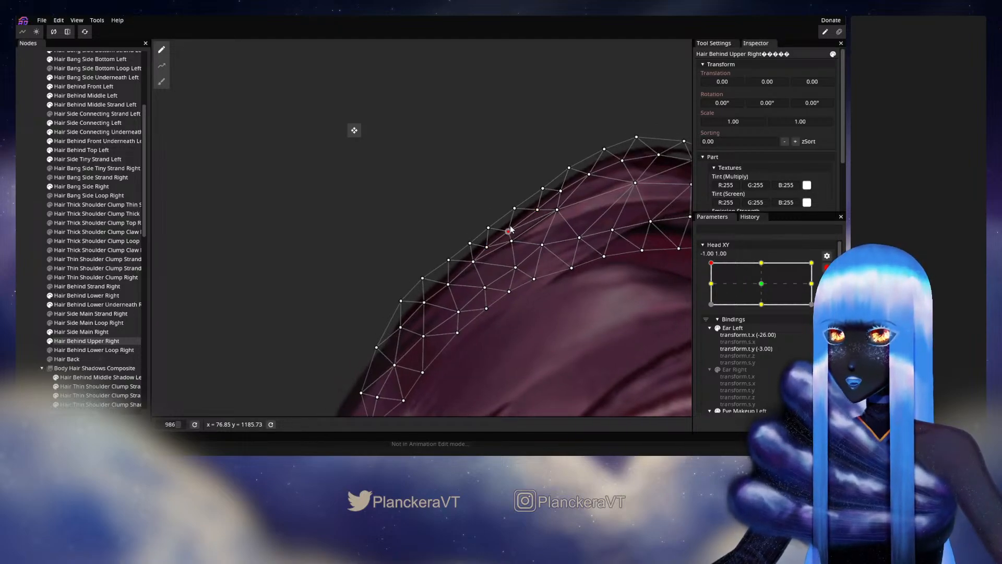
pyautogui.moveTo(510, 229); pyautogui.dragTo(517, 218)
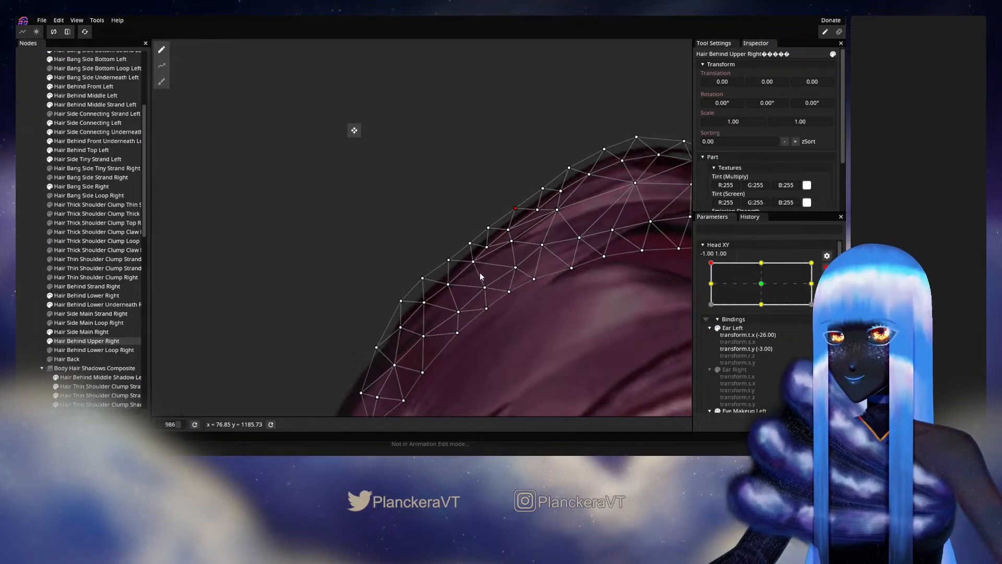
# Step: Fine-tune single vertices toward the lower end of Hair Behind Upper Right's outline, then deselect the mesh
pyautogui.moveTo(476, 264); pyautogui.dragTo(544, 238)
pyautogui.click(481, 233)
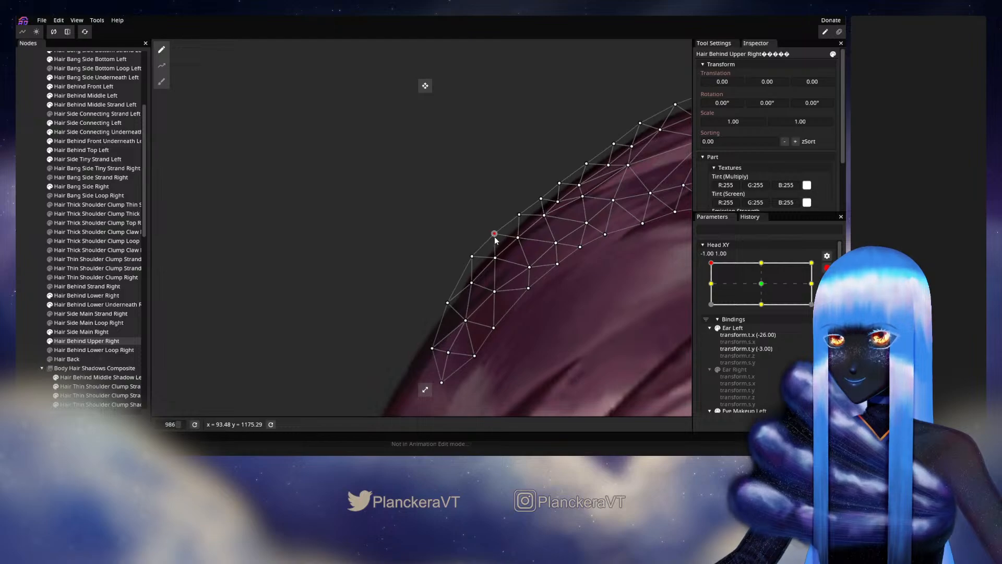
pyautogui.click(496, 259)
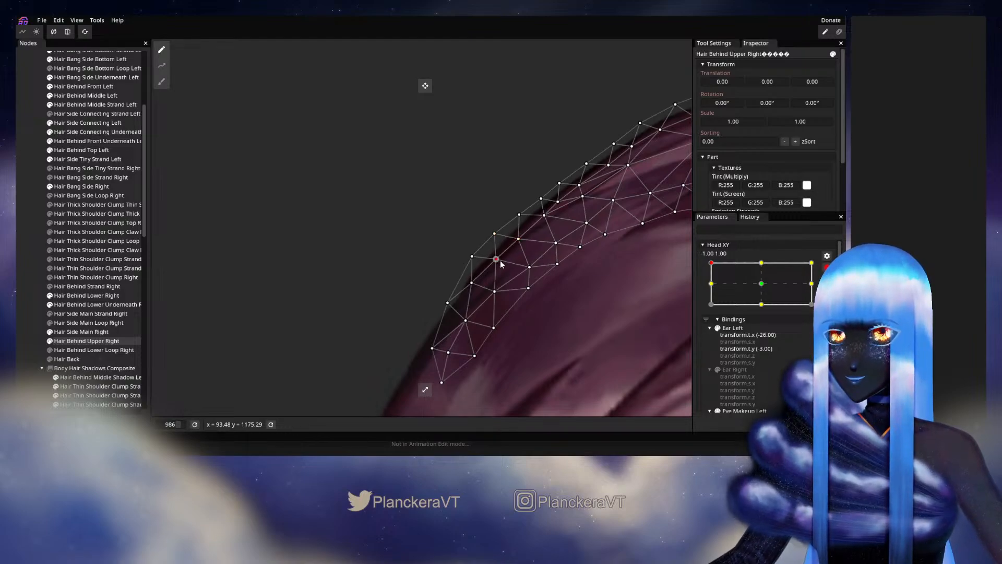
pyautogui.moveTo(501, 262); pyautogui.dragTo(474, 285)
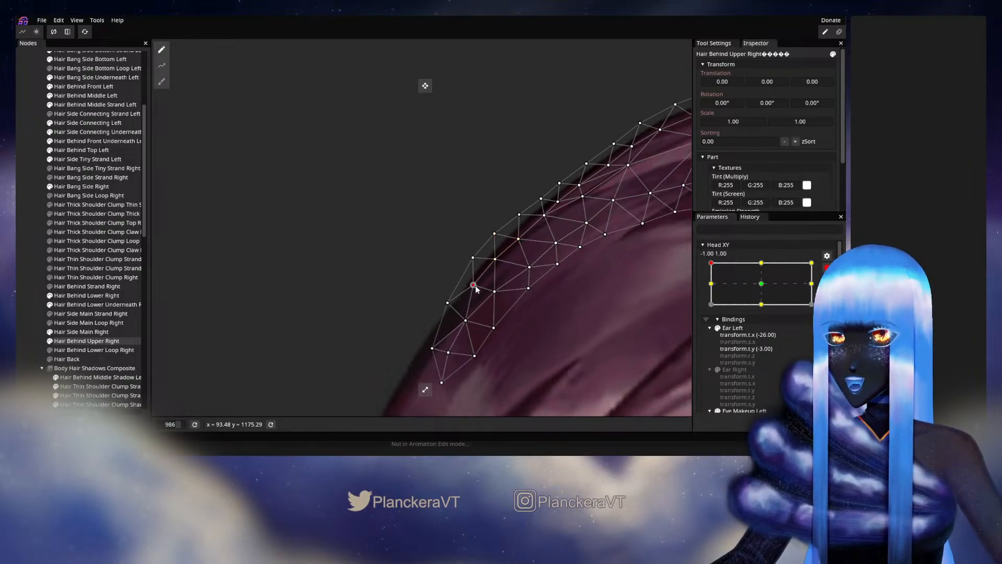
pyautogui.moveTo(470, 322); pyautogui.dragTo(515, 263)
pyautogui.moveTo(565, 241); pyautogui.dragTo(383, 310)
pyautogui.click(32, 257)
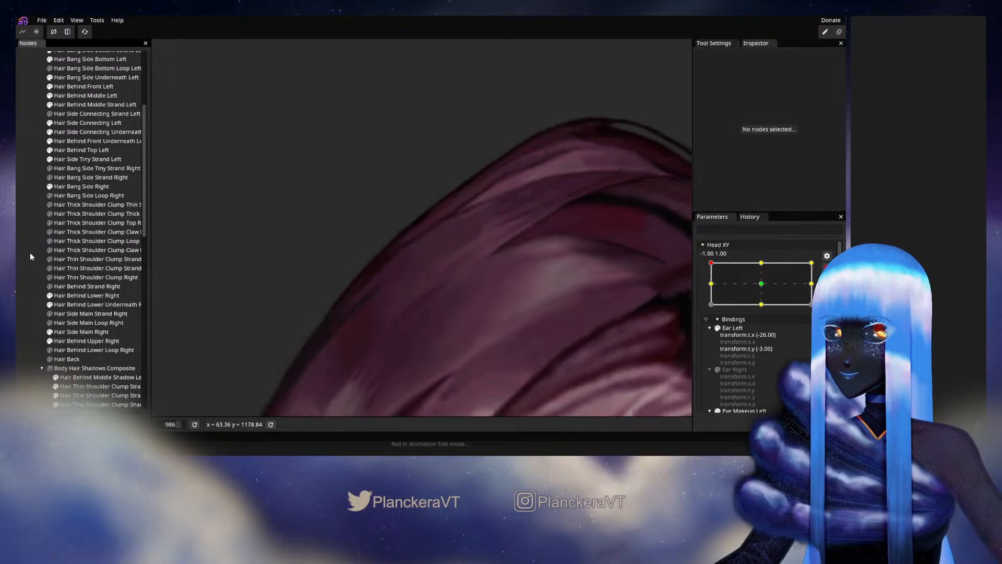
# Step: Disarm Head XY and replay the pose around the -1.00, 1.00 corner to check the whole head's silhouette
pyautogui.scroll(-4, 550, 266)
pyautogui.scroll(-10, 537, 316)
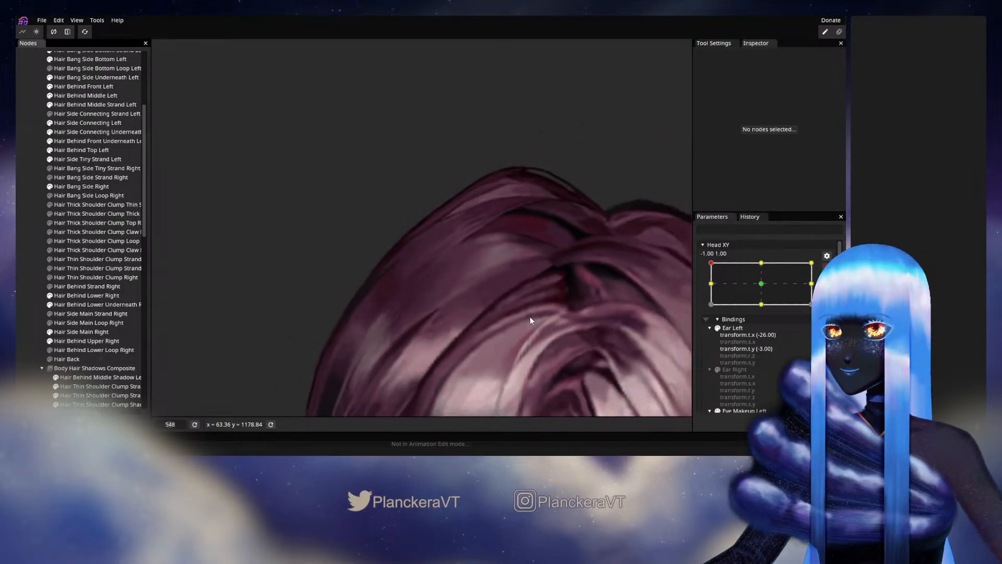
pyautogui.scroll(-6, 522, 322)
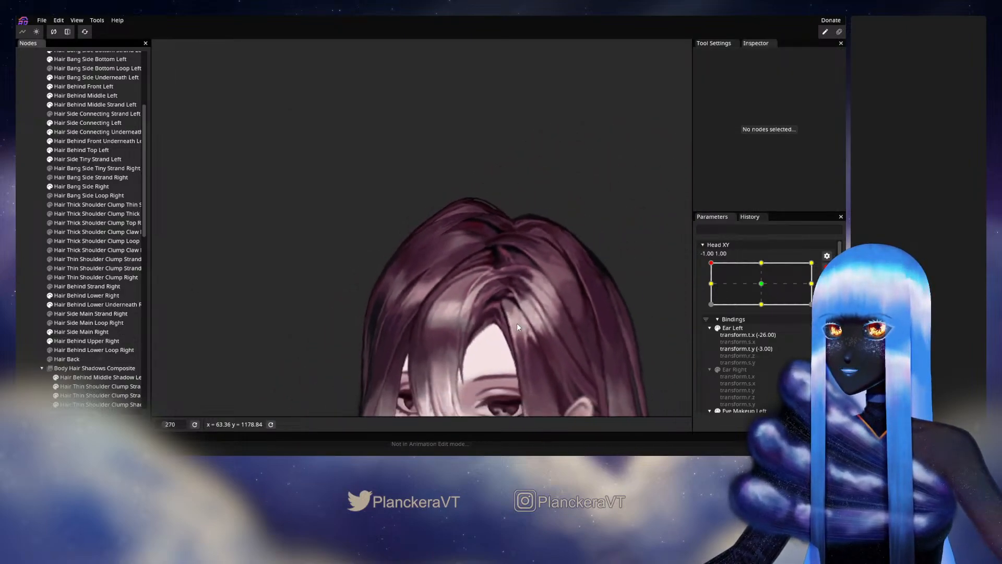
pyautogui.scroll(-3, 574, 266)
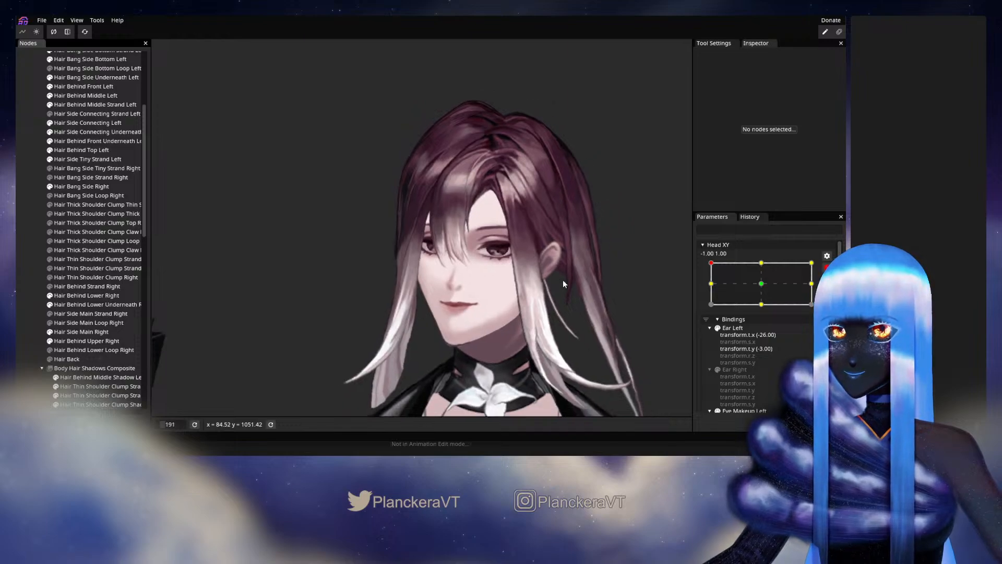
pyautogui.click(827, 269)
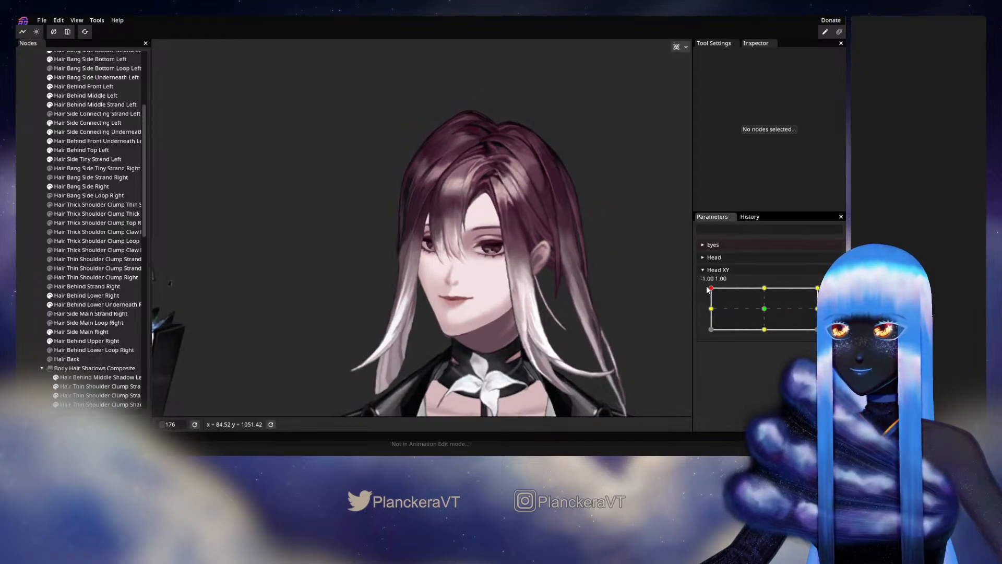
pyautogui.moveTo(711, 288)
pyautogui.mouseDown()
pyautogui.moveTo(763, 312)
pyautogui.moveTo(711, 289)
pyautogui.mouseUp()
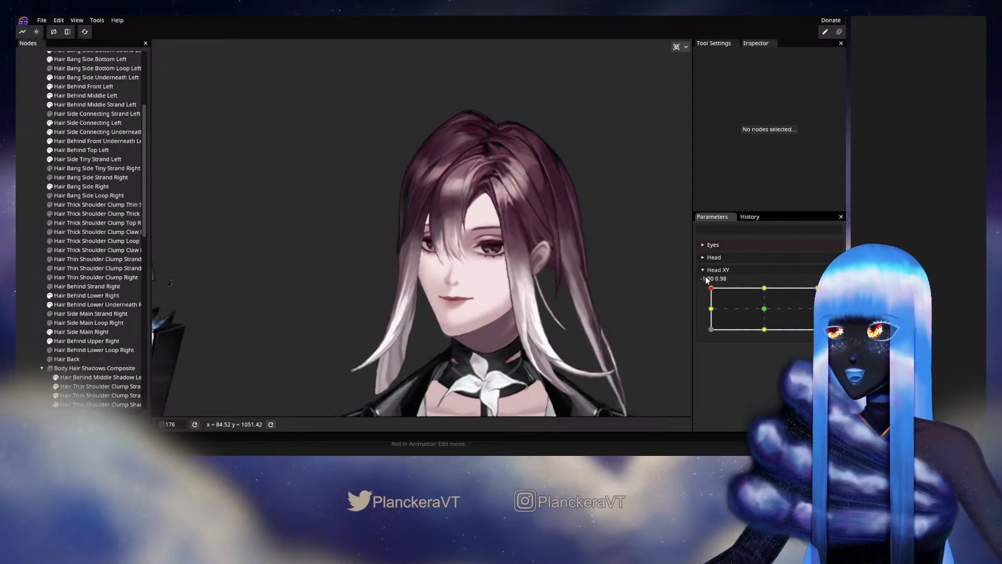
pyautogui.moveTo(711, 288)
pyautogui.mouseDown()
pyautogui.moveTo(765, 309)
pyautogui.moveTo(704, 291)
pyautogui.mouseUp()
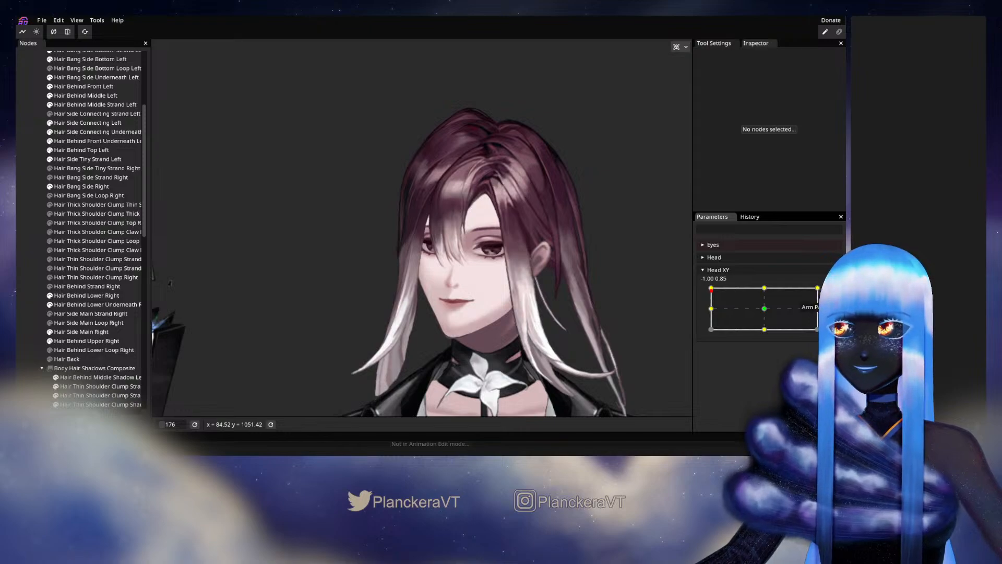
# Step: Arm Head XY at -1.00, 1.00 and examine the Hair Behind Lower Right and Hair Behind Lower Underneath Right meshes at the crown
pyautogui.click(833, 293)
pyautogui.scroll(2, 465, 208)
pyautogui.moveTo(462, 206); pyautogui.dragTo(397, 287)
pyautogui.scroll(5, 398, 290)
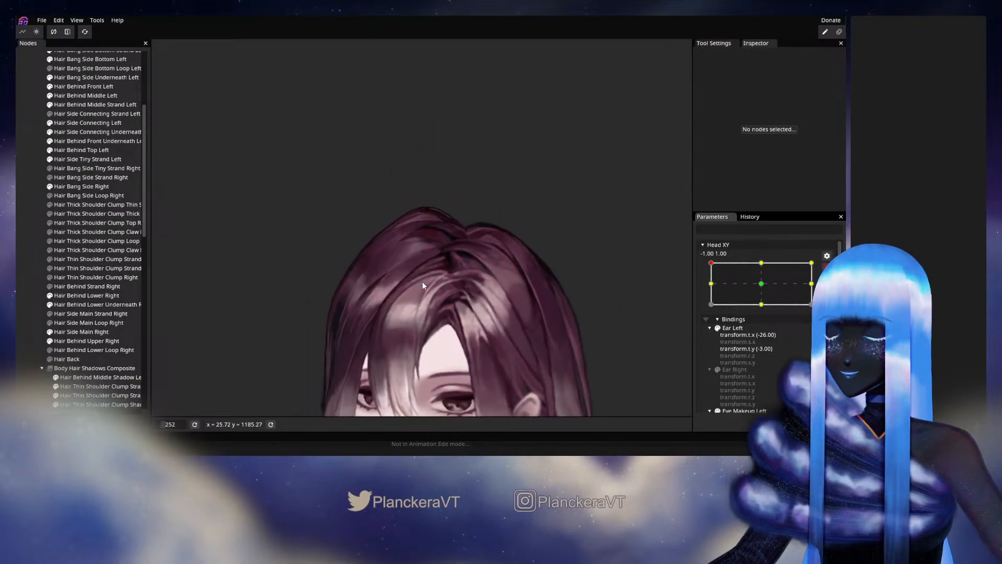
pyautogui.scroll(5, 401, 298)
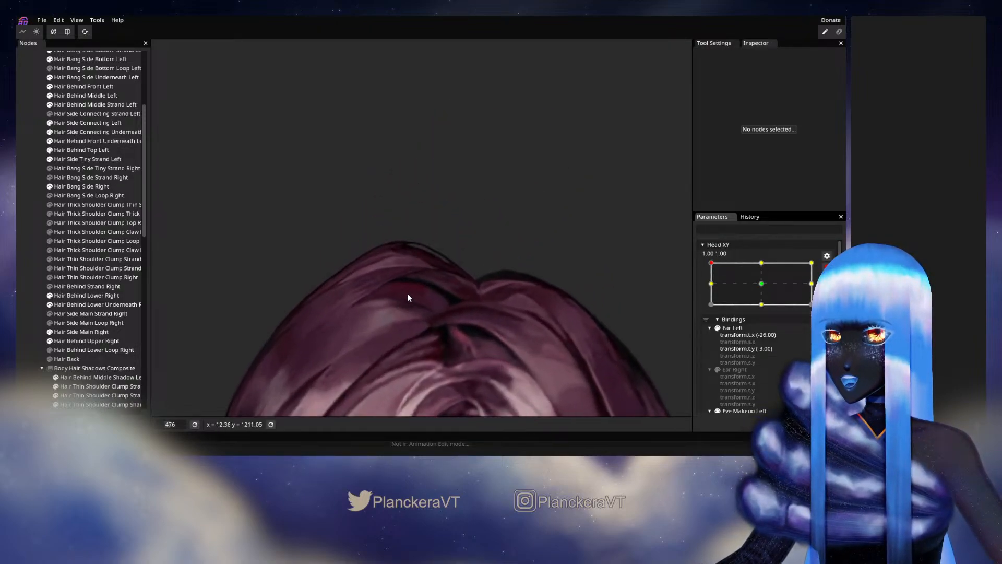
pyautogui.click(86, 296)
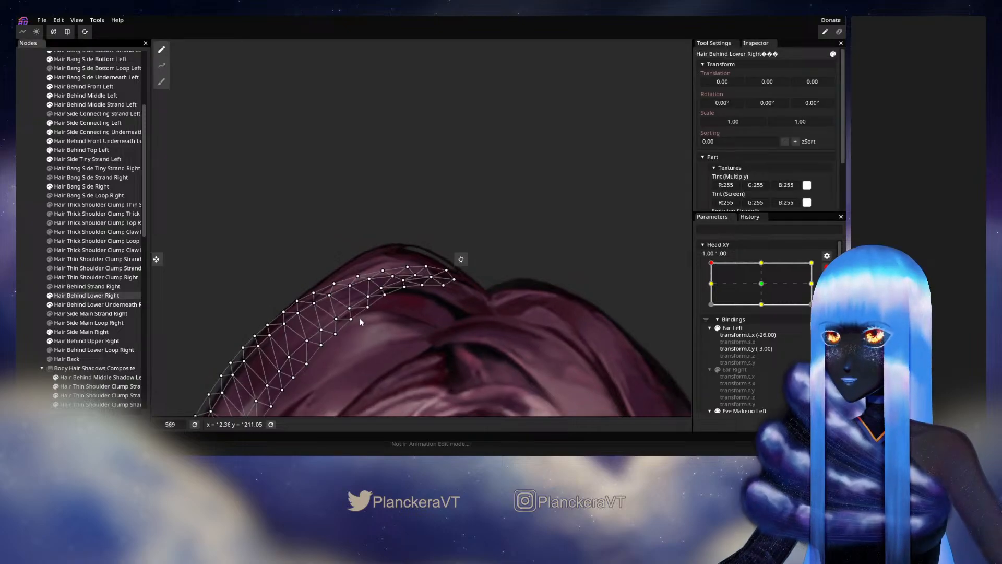
pyautogui.click(110, 305)
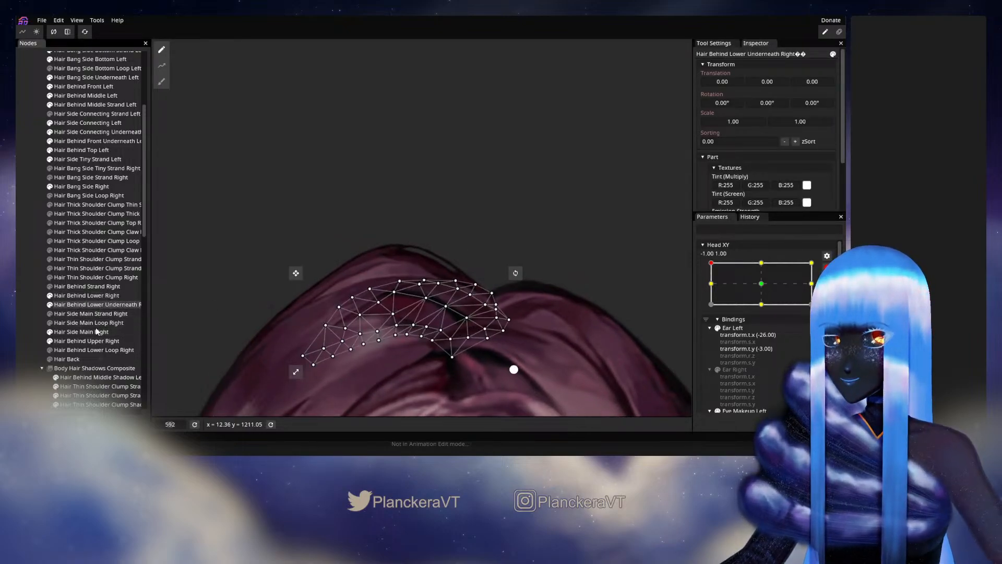
# Step: Adjust single vertices of Hair Behind Upper Right from its peak down toward the parting, then deselect the mesh
pyautogui.click(86, 341)
pyautogui.scroll(1, 443, 309)
pyautogui.scroll(2, 442, 309)
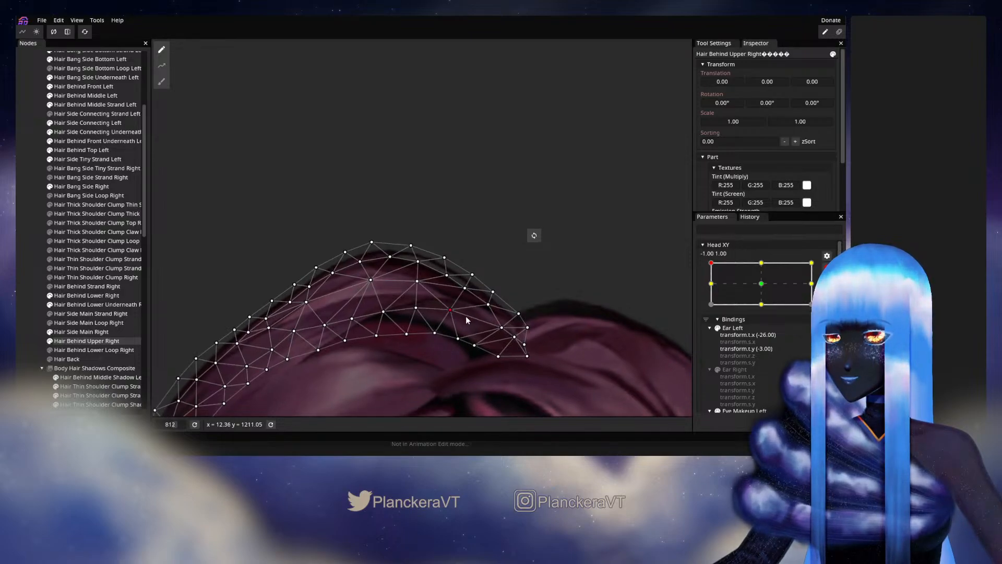
pyautogui.moveTo(545, 337); pyautogui.dragTo(490, 286)
pyautogui.scroll(2, 491, 283)
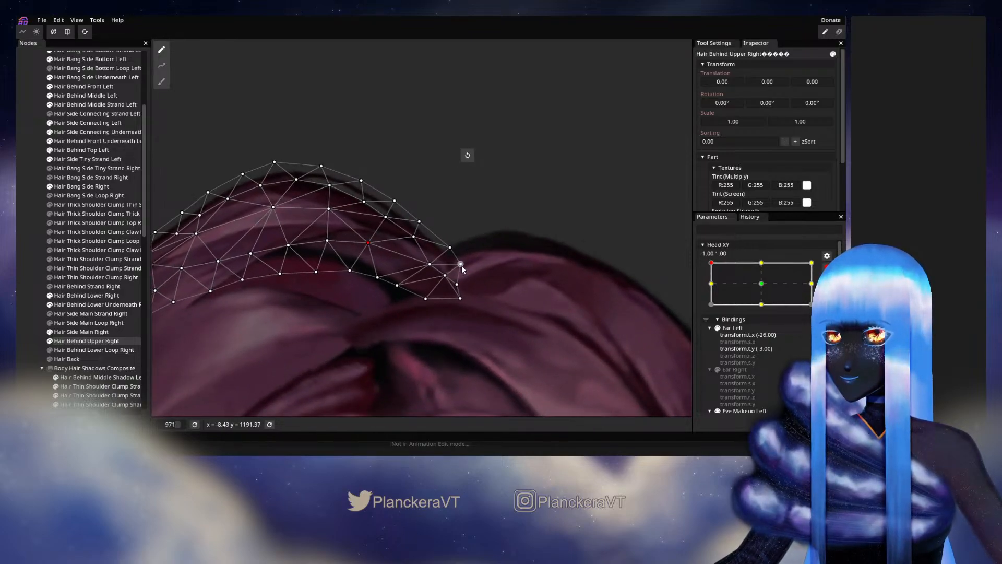
pyautogui.moveTo(466, 249); pyautogui.dragTo(403, 280)
pyautogui.moveTo(366, 245); pyautogui.dragTo(372, 244)
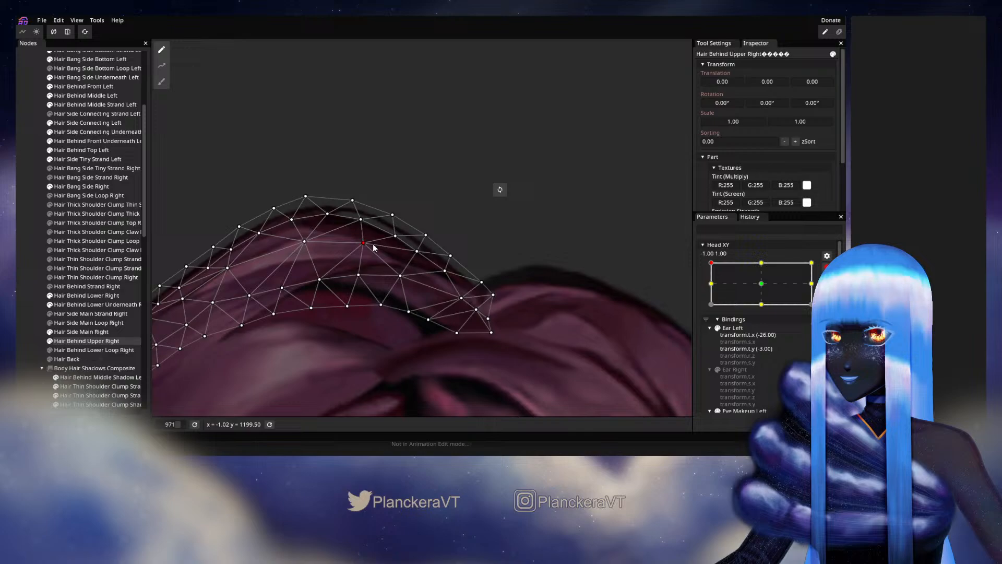
pyautogui.click(399, 276)
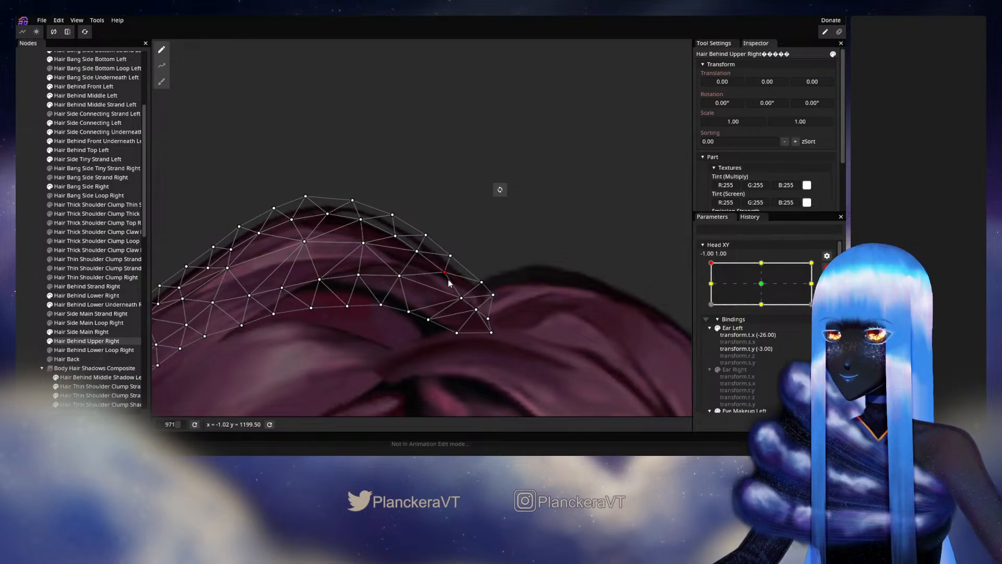
pyautogui.click(451, 254)
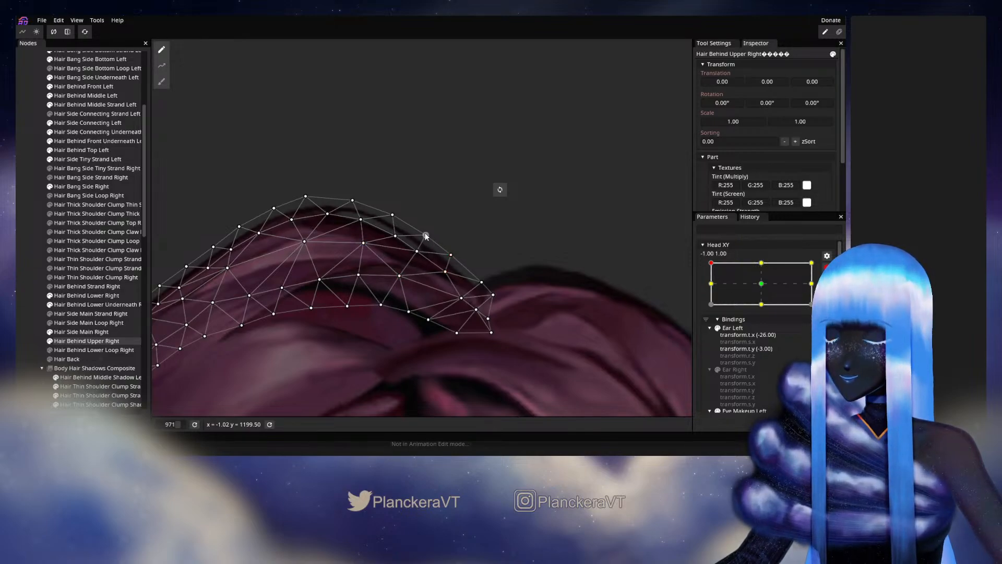
pyautogui.click(395, 235)
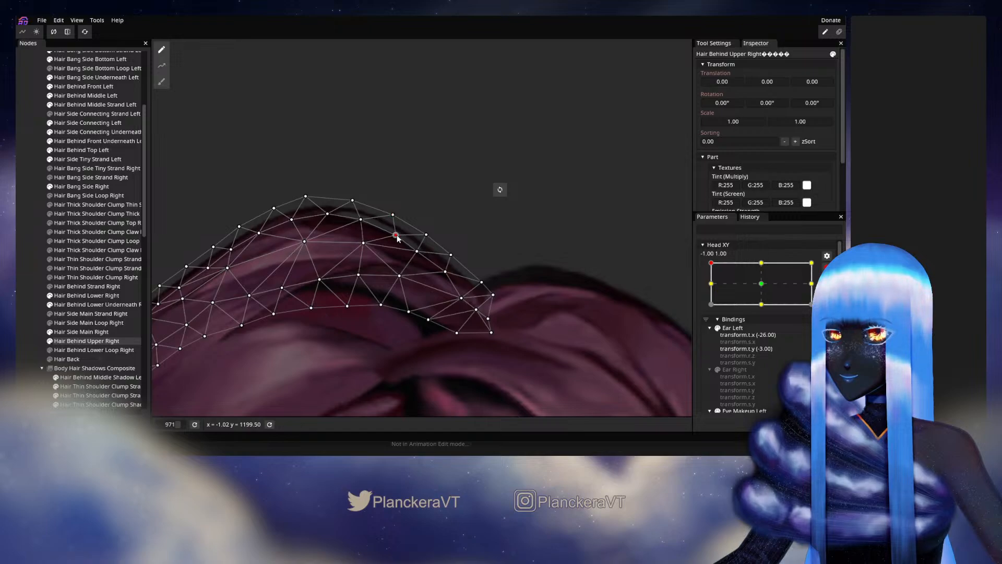
pyautogui.click(16, 231)
# Step: Disarm Head XY and move it from -1.00, 1.00 through intermediate poses to about -1.00, 0.02 to check the head turn
pyautogui.scroll(-6, 499, 287)
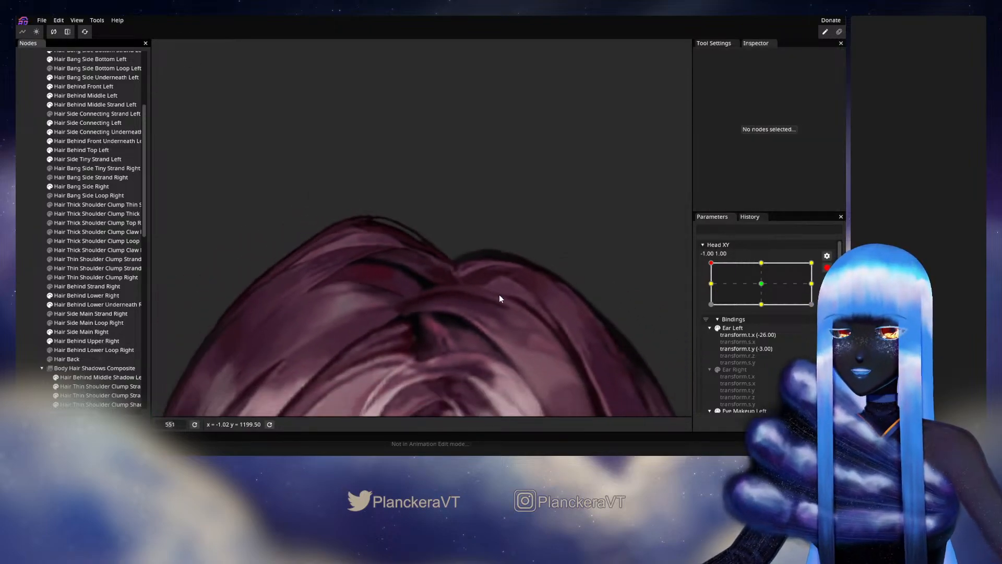
pyautogui.scroll(-6, 499, 295)
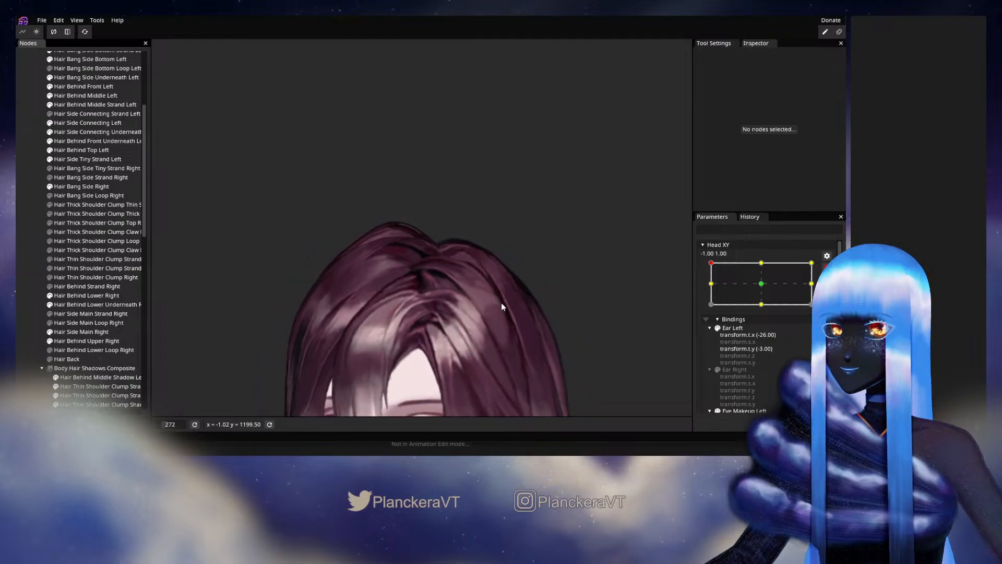
pyautogui.scroll(-4, 501, 307)
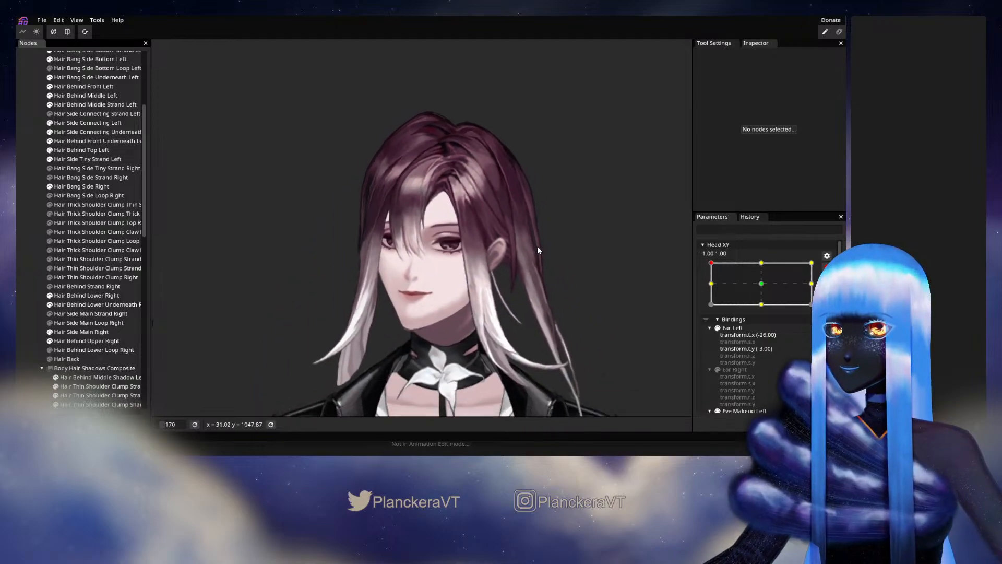
pyautogui.moveTo(588, 268); pyautogui.dragTo(567, 261)
pyautogui.click(827, 268)
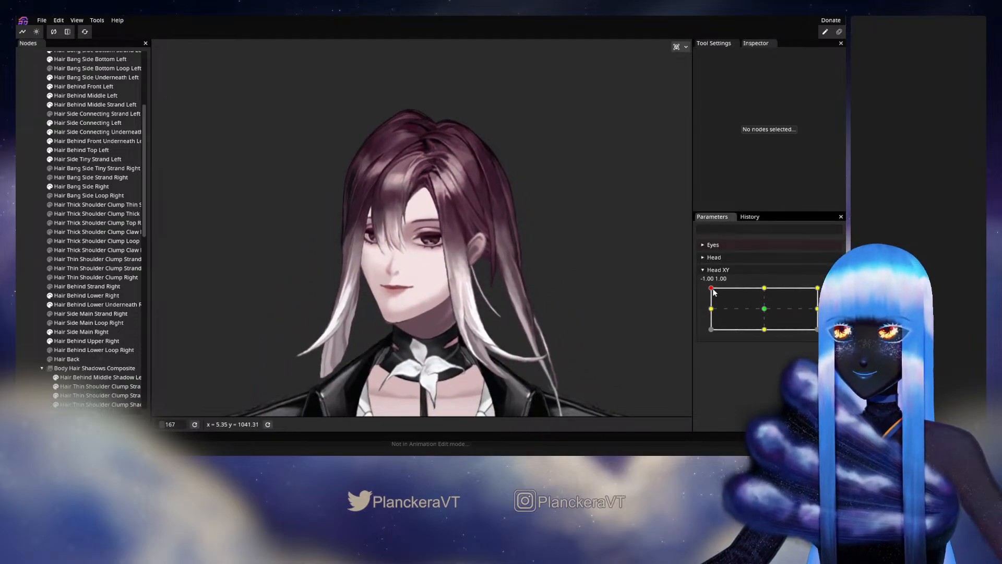
pyautogui.moveTo(712, 290); pyautogui.dragTo(732, 298)
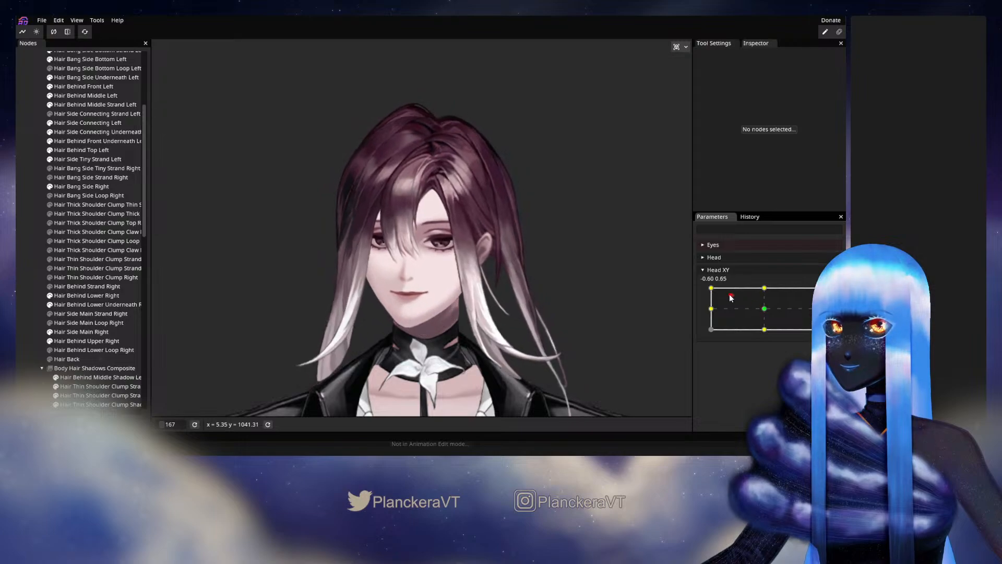
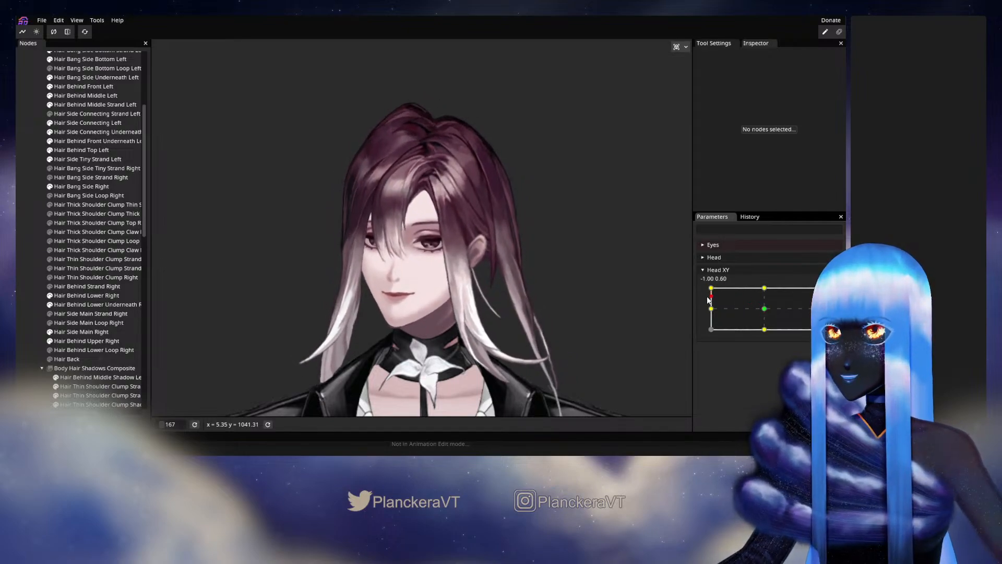
pyautogui.moveTo(711, 310); pyautogui.dragTo(705, 308)
# Step: Examine the crown up close while moving Head XY from -1.00, 0.02 back up to -1.00, 1.00
pyautogui.moveTo(452, 226); pyautogui.dragTo(506, 268)
pyautogui.scroll(1, 505, 269)
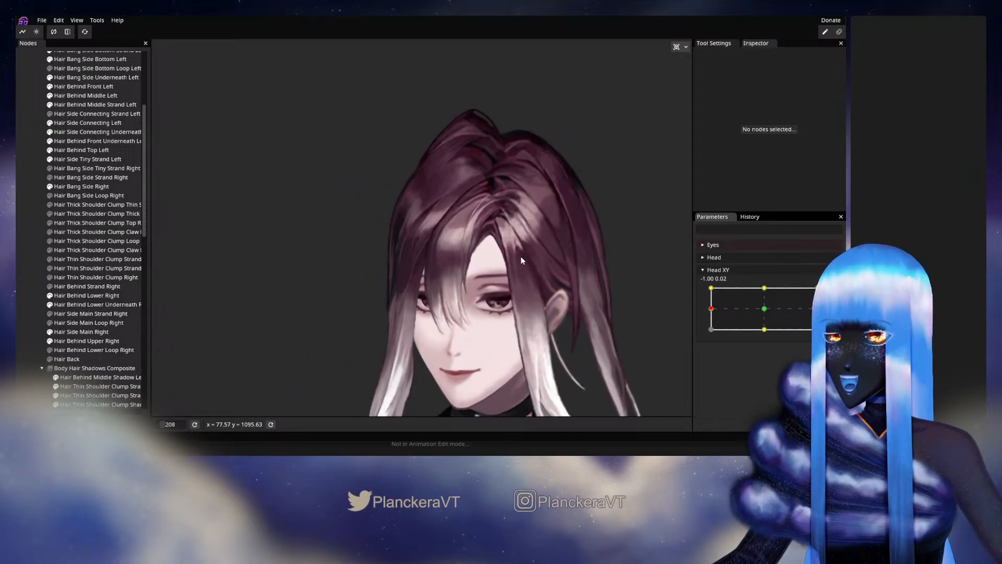
pyautogui.scroll(5, 530, 240)
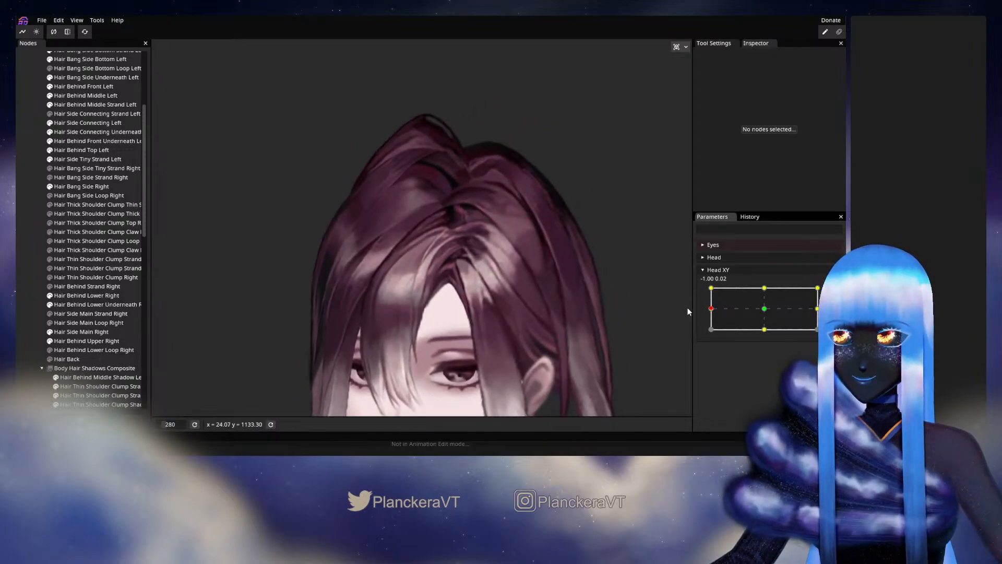
pyautogui.moveTo(710, 309); pyautogui.dragTo(705, 287)
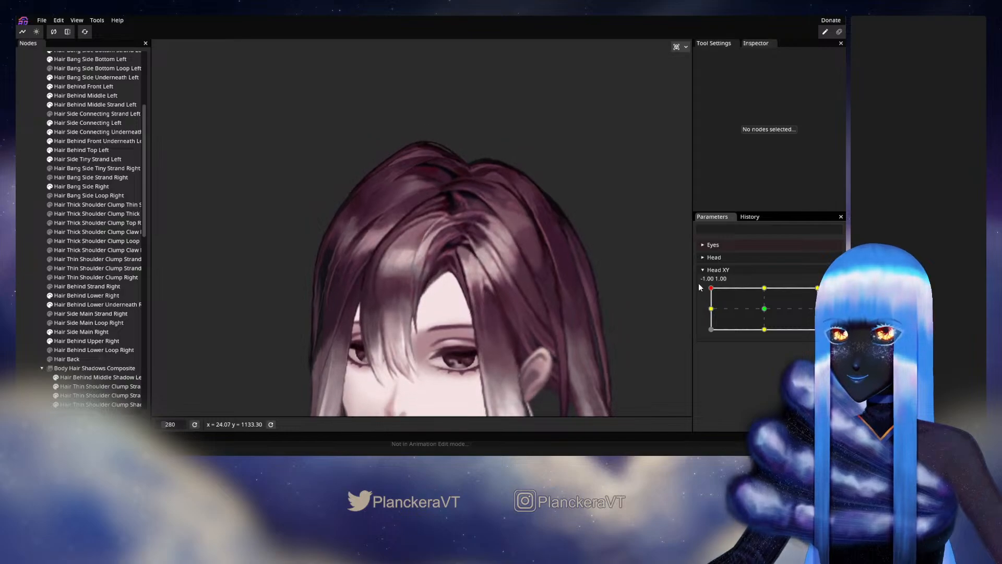
# Step: Arm Head XY at -1.00, 0.00 and nudge the parting end of Hair Behind Front Left slightly leftward with the deform brush
pyautogui.moveTo(763, 309); pyautogui.dragTo(698, 310)
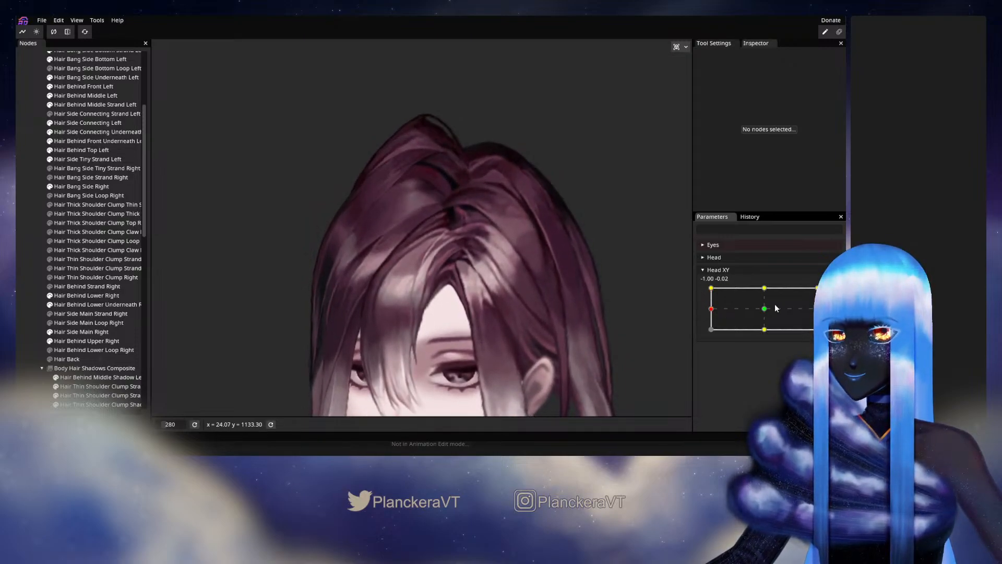
pyautogui.click(833, 293)
pyautogui.scroll(2, 436, 252)
pyautogui.scroll(1, 436, 252)
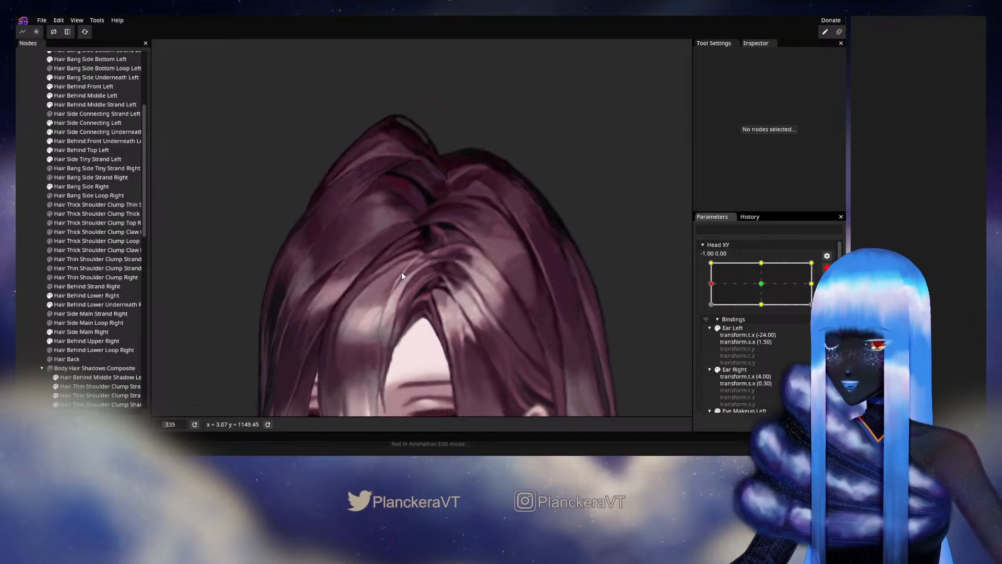
pyautogui.scroll(5, 36, 183)
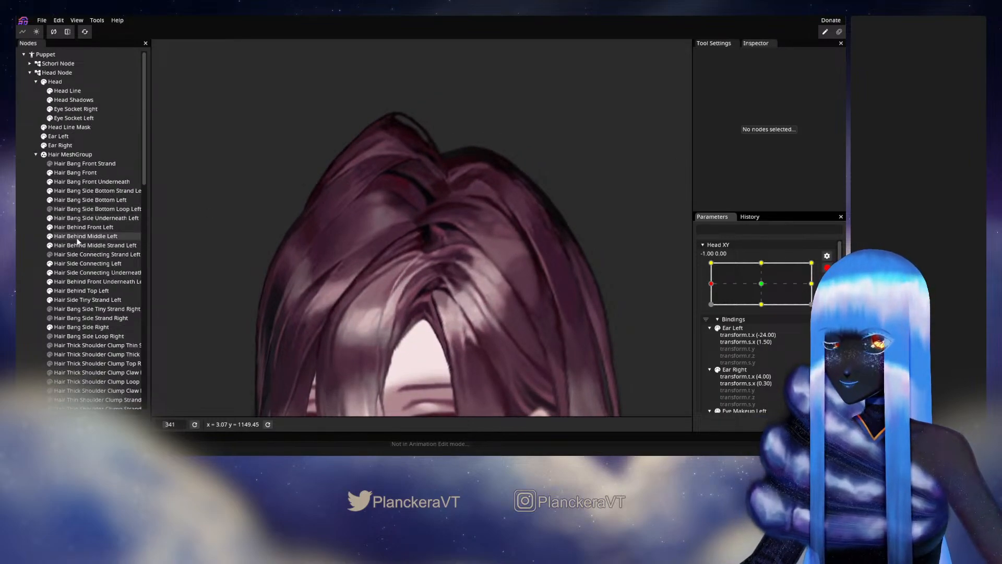
pyautogui.click(83, 227)
pyautogui.scroll(2, 312, 252)
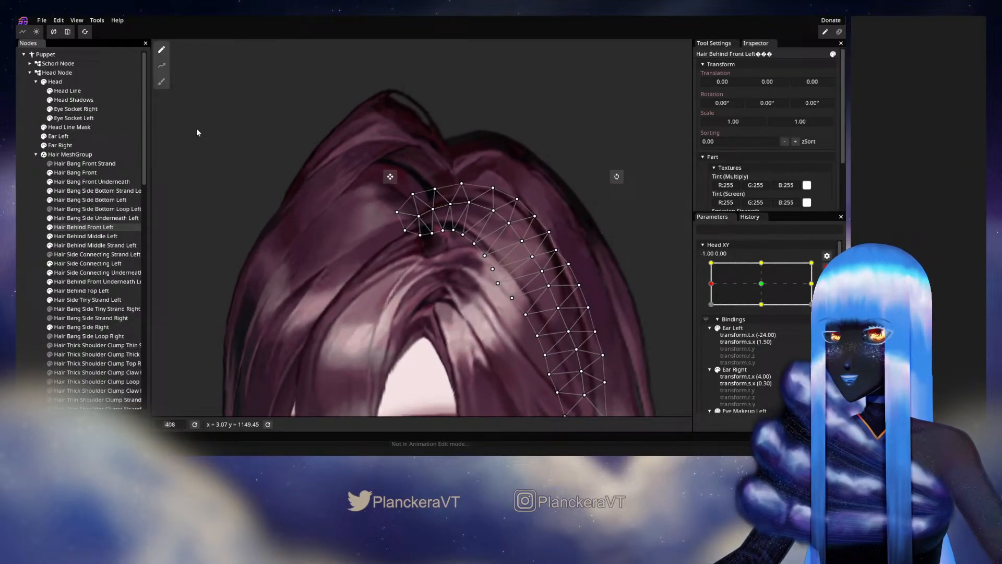
pyautogui.click(162, 81)
pyautogui.moveTo(400, 233); pyautogui.dragTo(396, 233)
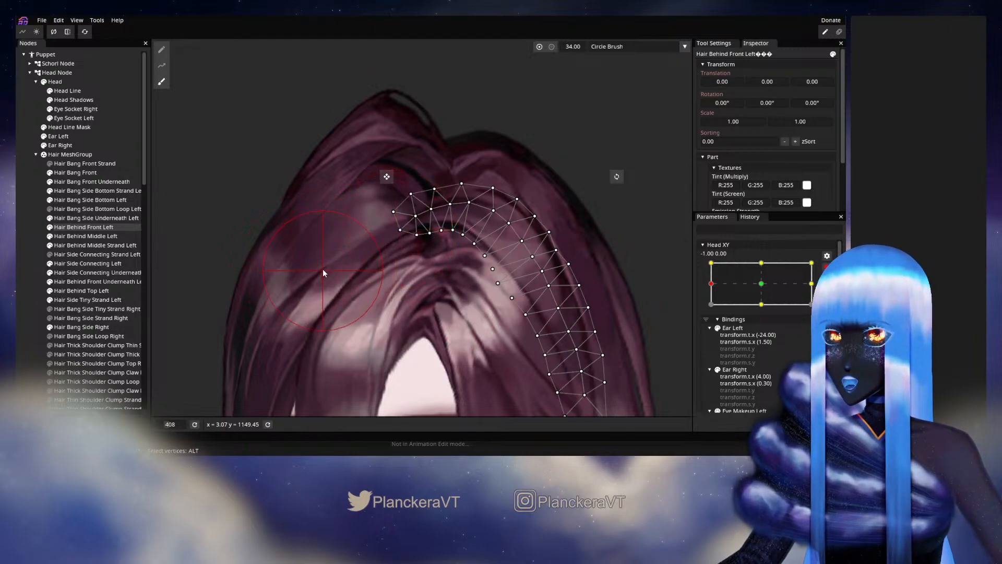
# Step: Push the parting end of Hair Behind Front Underneath Left leftward with the deform brush, then deselect the mesh
pyautogui.click(83, 273)
pyautogui.click(83, 282)
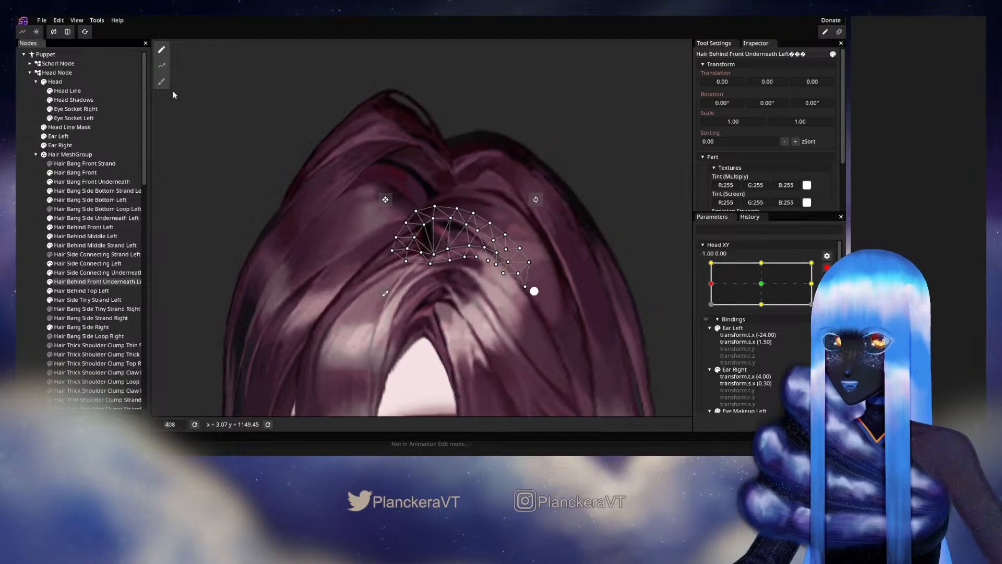
pyautogui.click(161, 81)
pyautogui.moveTo(386, 237); pyautogui.dragTo(373, 237)
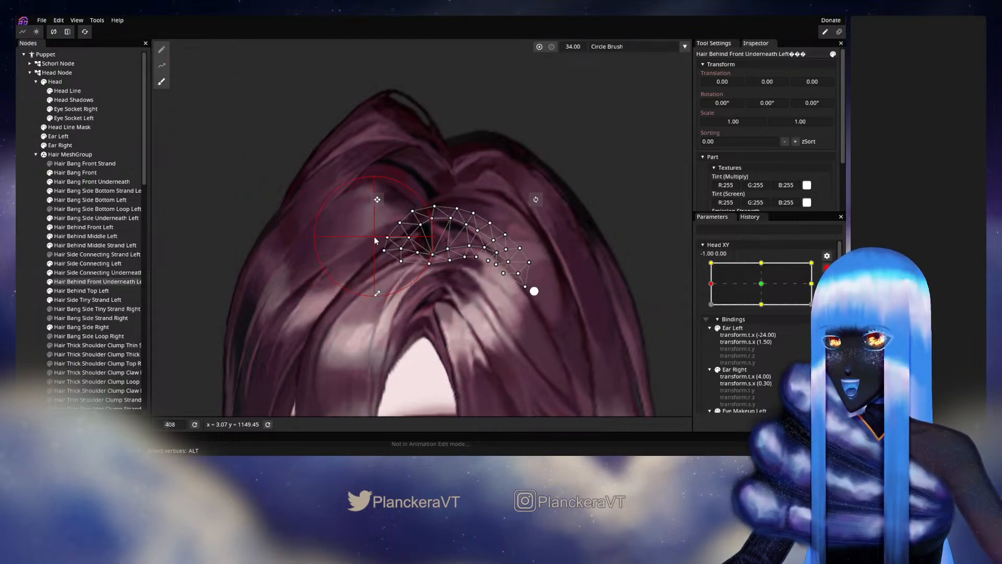
pyautogui.click(37, 251)
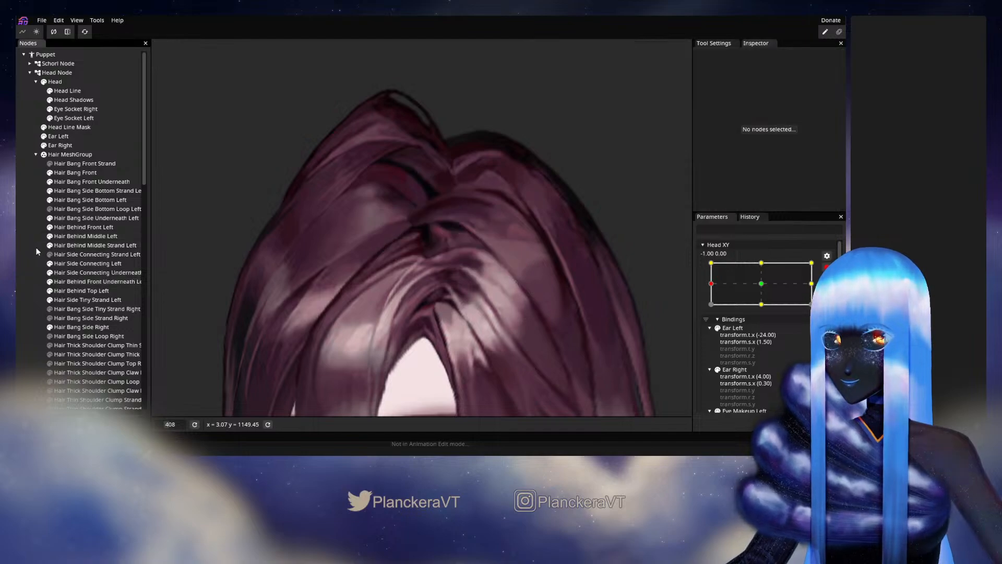
pyautogui.scroll(-4, 498, 308)
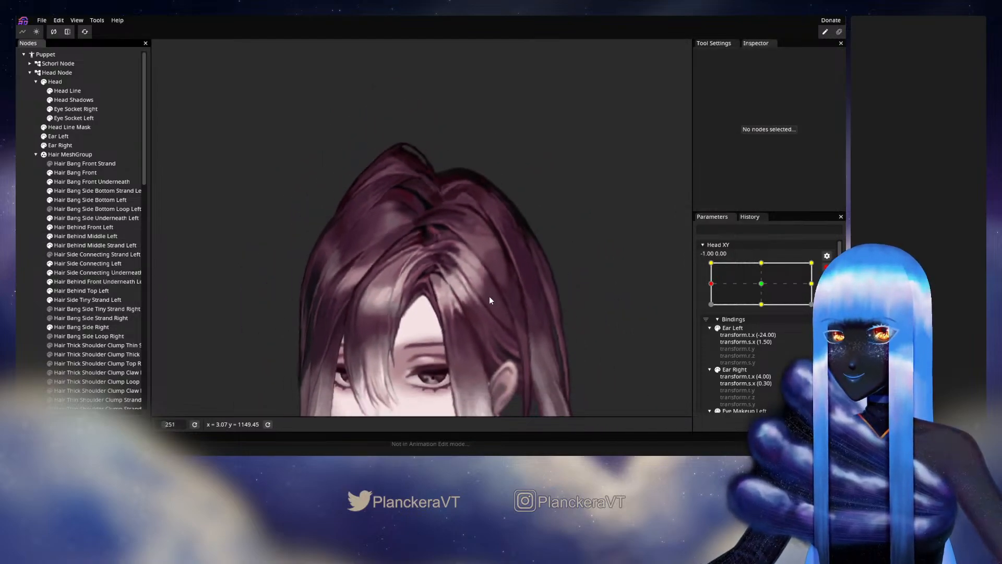
# Step: Disarm Head XY, move it to -1.00, 1.00 and arm it there for editing the crown
pyautogui.click(827, 269)
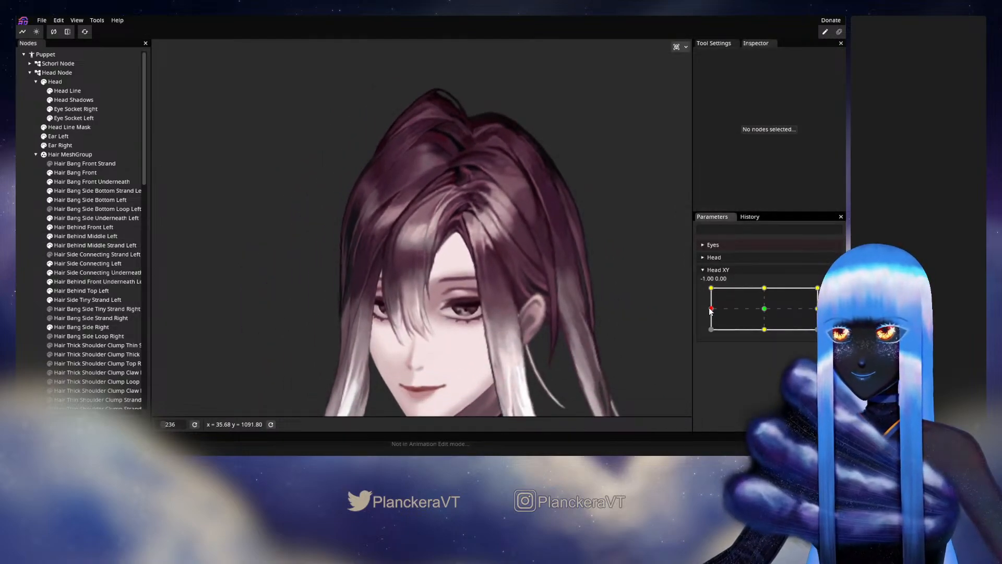
pyautogui.moveTo(710, 309); pyautogui.dragTo(711, 288)
pyautogui.click(832, 292)
pyautogui.scroll(1, 393, 228)
pyautogui.moveTo(392, 229); pyautogui.dragTo(425, 282)
pyautogui.scroll(2, 425, 281)
pyautogui.scroll(3, 426, 282)
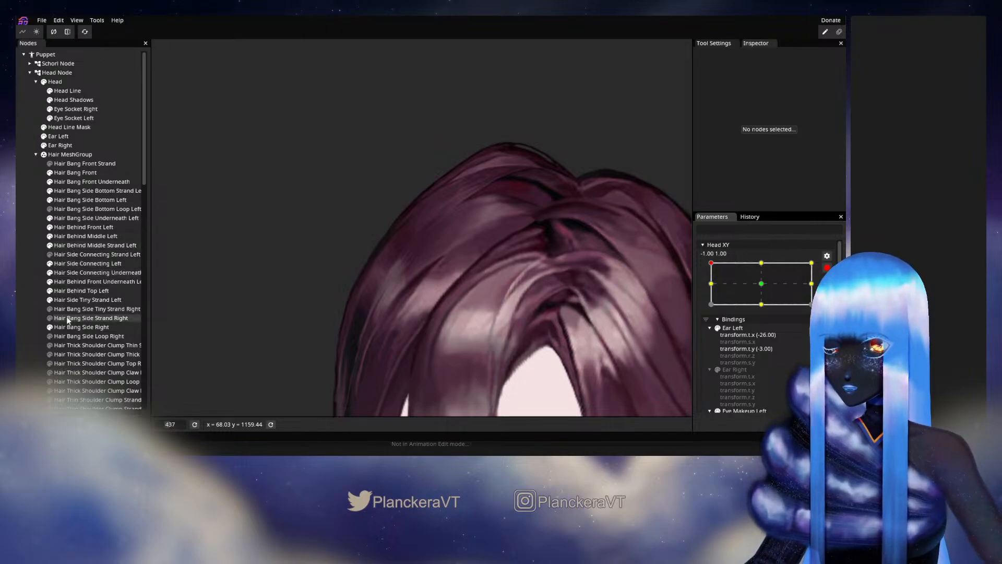
# Step: Adjust vertices of Hair Bang Side Right along the dark strand beside the bangs' highlight, then deselect the mesh
pyautogui.click(78, 327)
pyautogui.scroll(3, 471, 276)
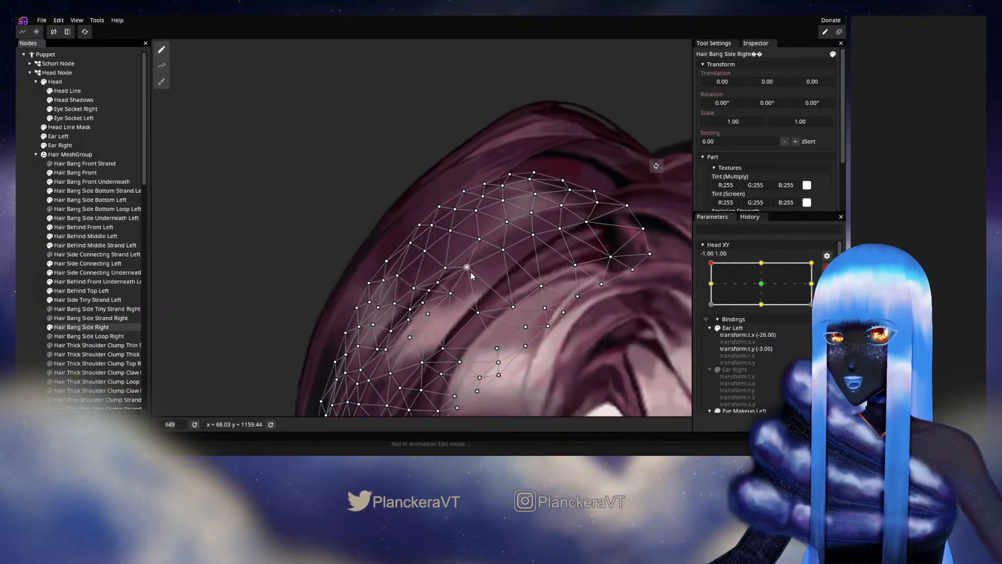
pyautogui.scroll(2, 472, 276)
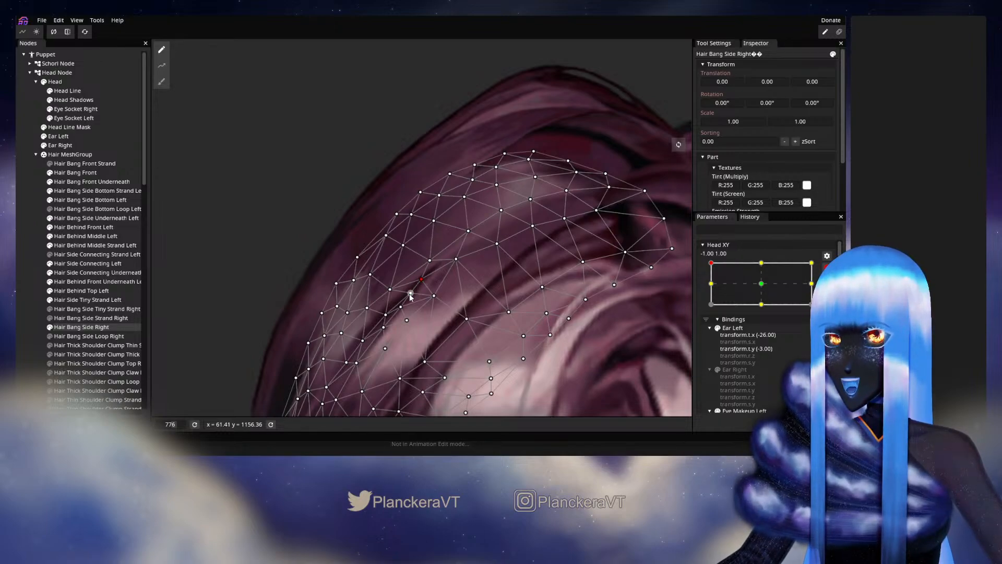
pyautogui.moveTo(428, 279); pyautogui.dragTo(435, 232)
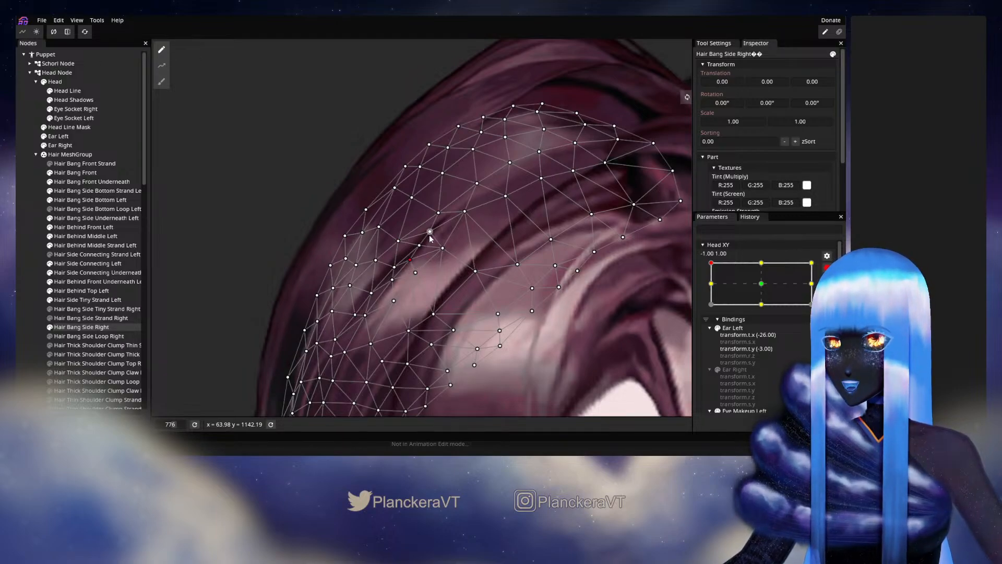
pyautogui.click(408, 265)
pyautogui.scroll(-5, 528, 270)
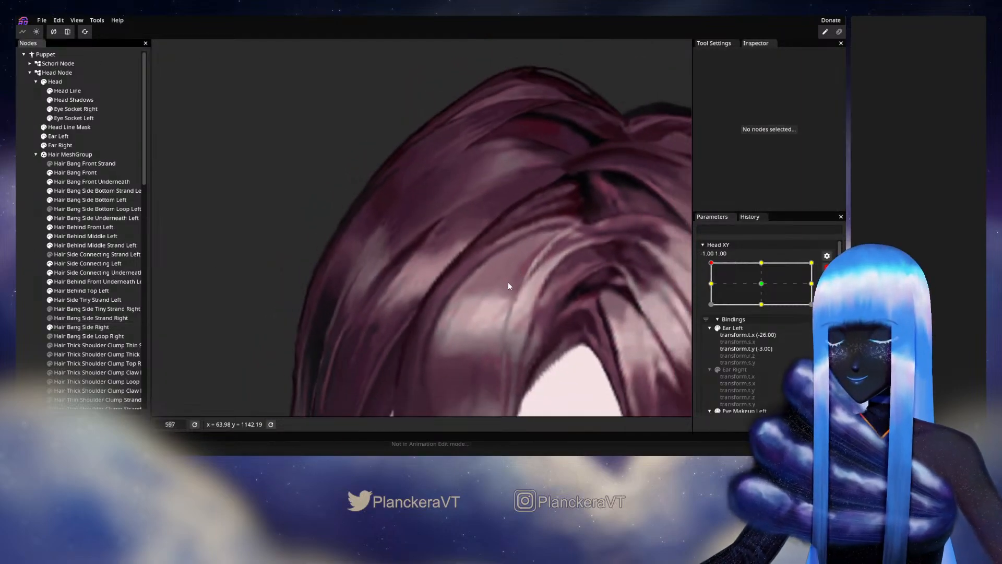
pyautogui.scroll(-8, 508, 285)
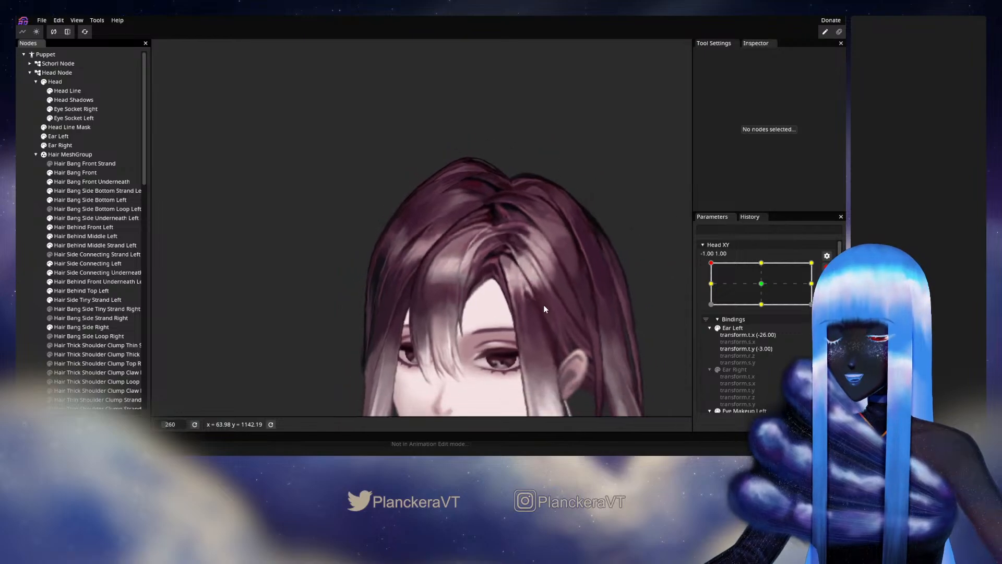
# Step: Disarm Head XY and check the head turn by moving it through about -0.52, 0.52 and back to -1.00, 1.00
pyautogui.moveTo(544, 307); pyautogui.dragTo(542, 255)
pyautogui.scroll(-1, 553, 240)
pyautogui.click(827, 268)
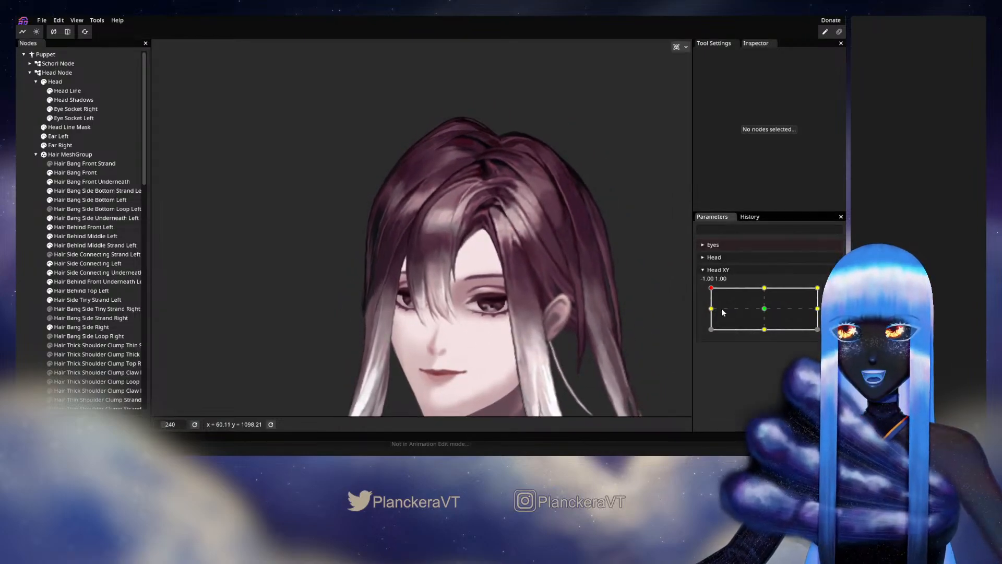
pyautogui.moveTo(712, 291)
pyautogui.mouseDown()
pyautogui.moveTo(766, 312)
pyautogui.moveTo(711, 289)
pyautogui.moveTo(766, 310)
pyautogui.moveTo(712, 287)
pyautogui.moveTo(764, 312)
pyautogui.moveTo(717, 288)
pyautogui.moveTo(729, 297)
pyautogui.mouseUp()
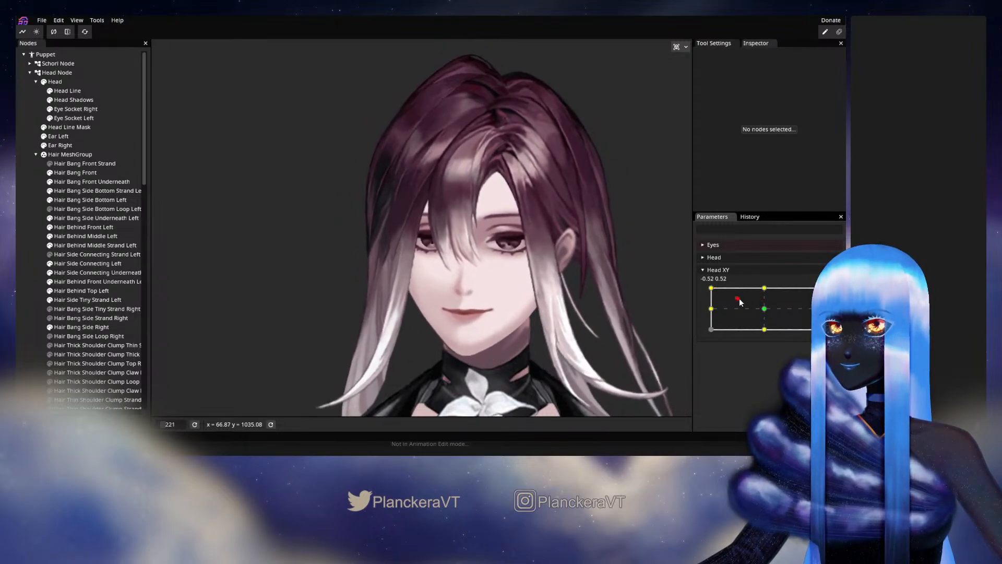
pyautogui.moveTo(740, 300); pyautogui.dragTo(711, 287)
# Step: Arm Head XY at -1.00, 1.00 and refine Hair Bang Side Right's vertices around the dark strand, then deselect the mesh
pyautogui.click(827, 292)
pyautogui.scroll(1, 447, 196)
pyautogui.moveTo(447, 196); pyautogui.dragTo(468, 258)
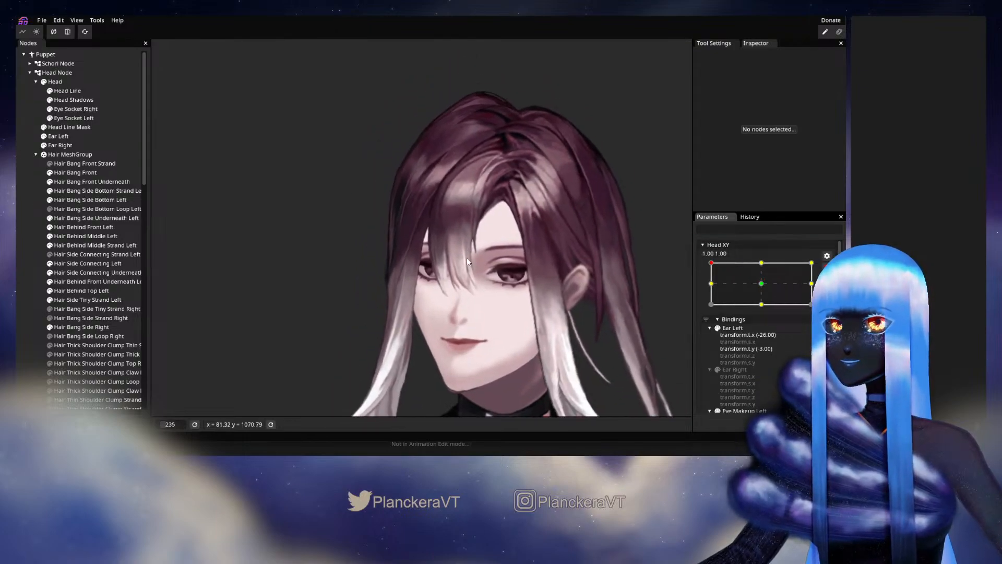
pyautogui.scroll(5, 460, 246)
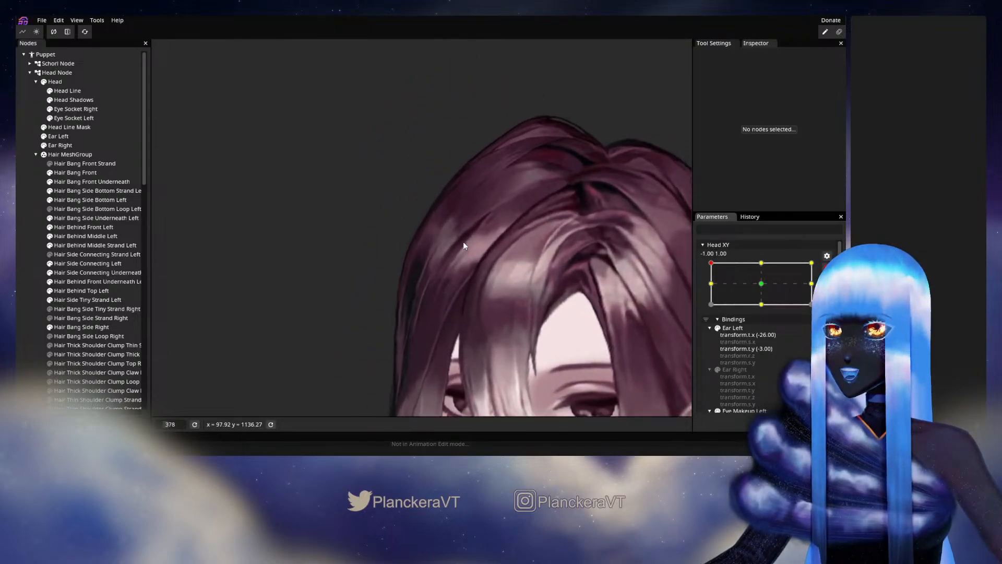
pyautogui.scroll(3, 465, 246)
pyautogui.scroll(1, 462, 229)
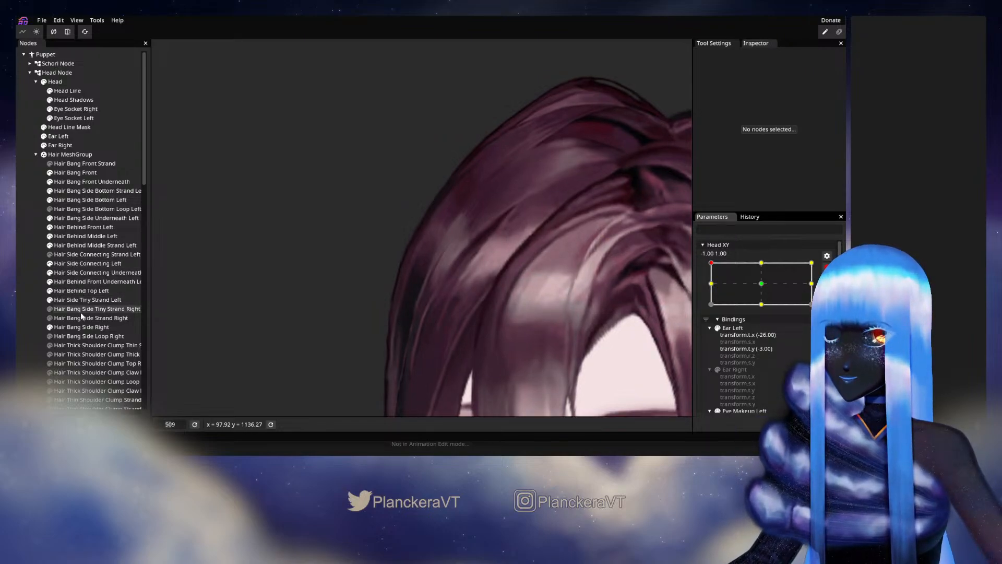
pyautogui.click(81, 327)
pyautogui.scroll(5, 460, 246)
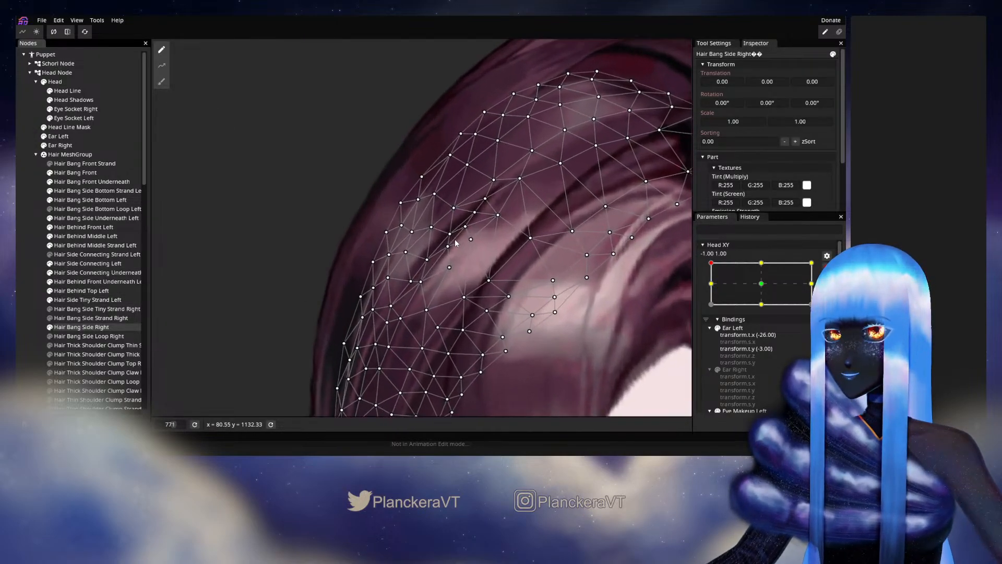
pyautogui.scroll(1, 456, 243)
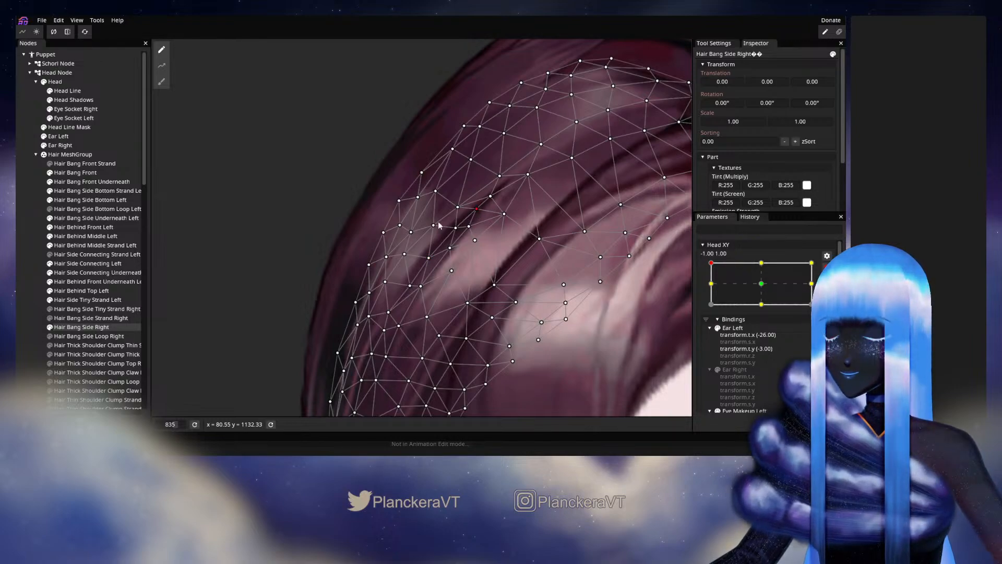
pyautogui.click(31, 253)
pyautogui.scroll(-4, 501, 260)
pyautogui.scroll(2, 425, 261)
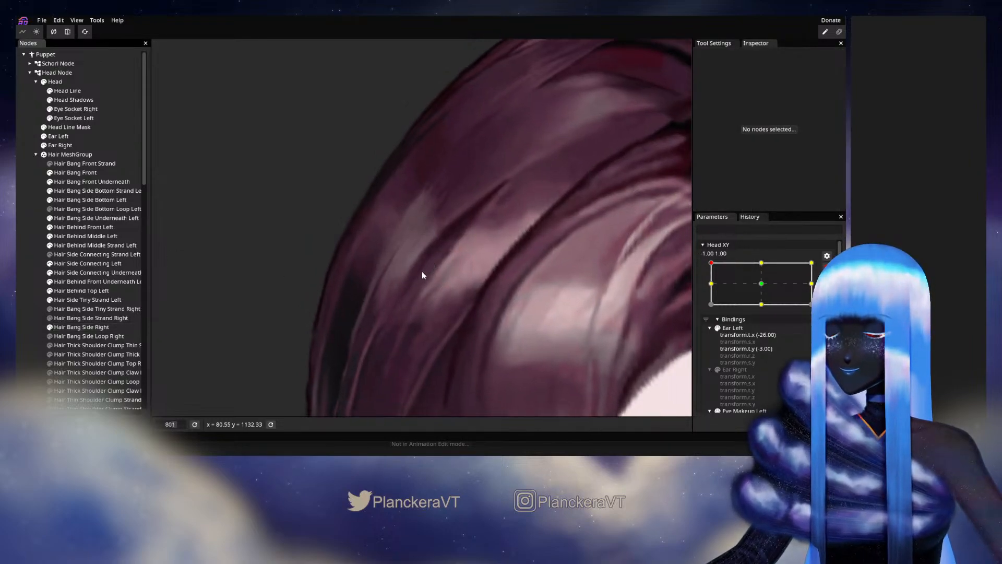
# Step: Fine-tune single vertices of Hair Bang Side Right near the dark strand, undo the last vertex move and deselect the mesh
pyautogui.scroll(-2, 424, 276)
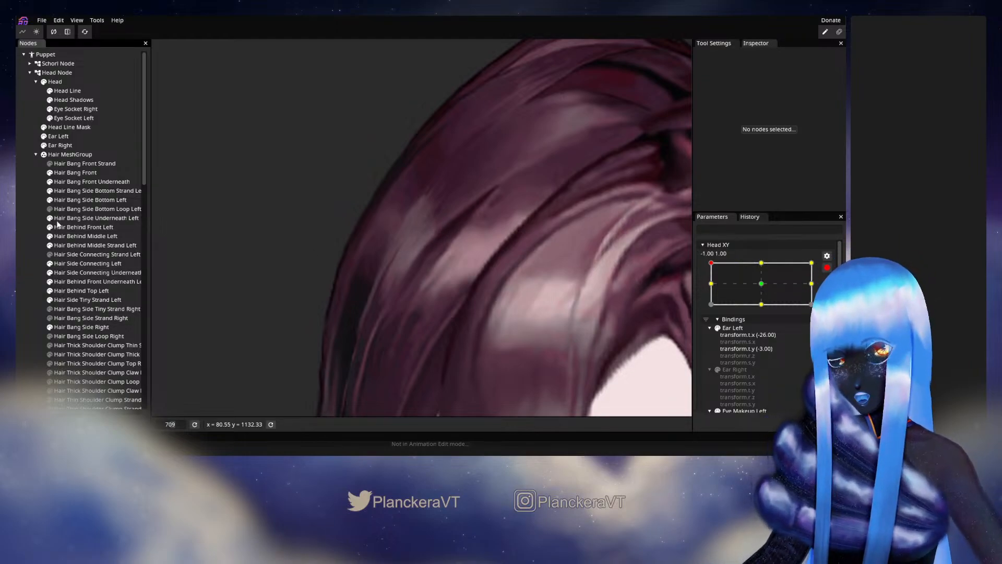
pyautogui.click(67, 328)
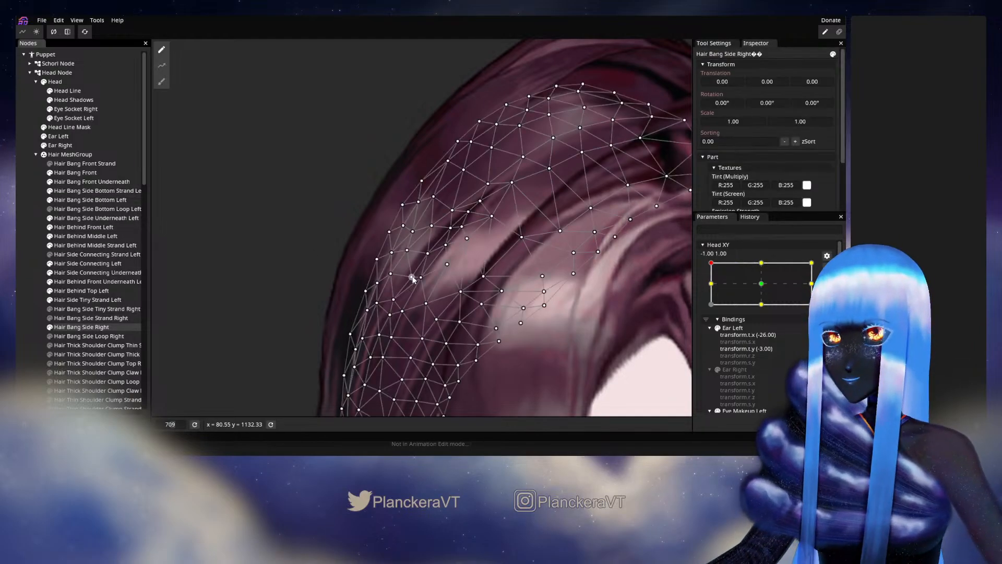
pyautogui.scroll(6, 432, 270)
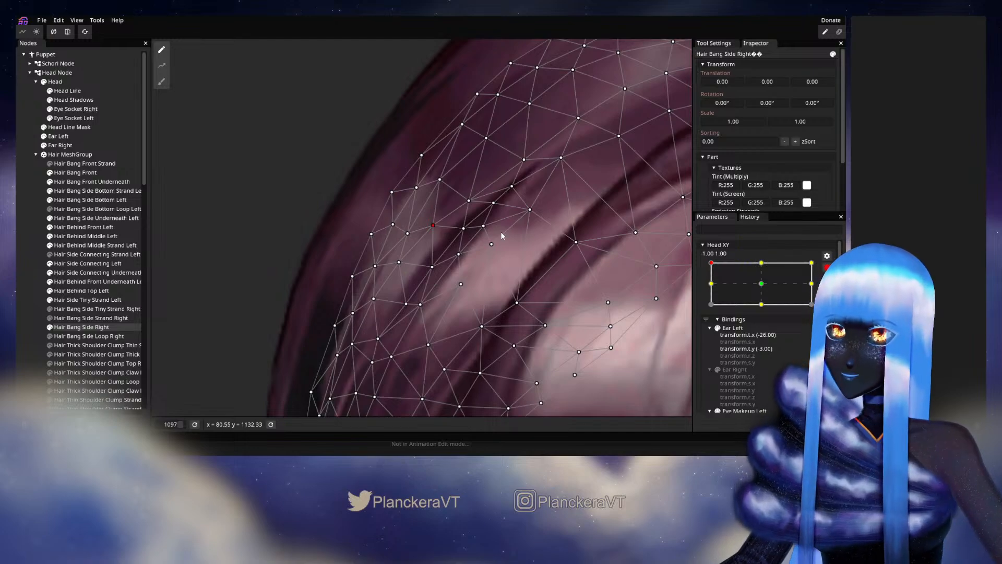
pyautogui.scroll(1, 448, 233)
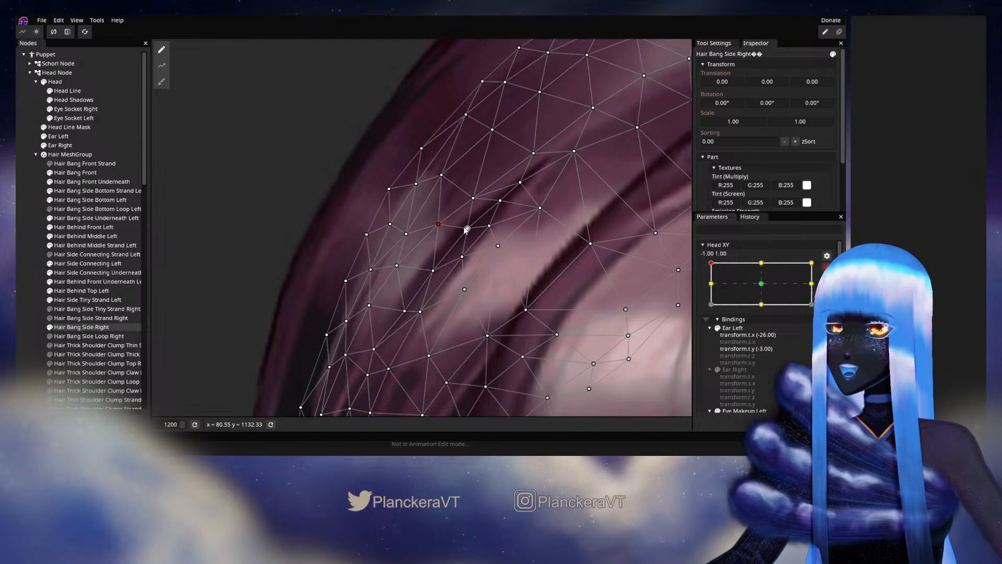
pyautogui.moveTo(465, 229); pyautogui.dragTo(468, 222)
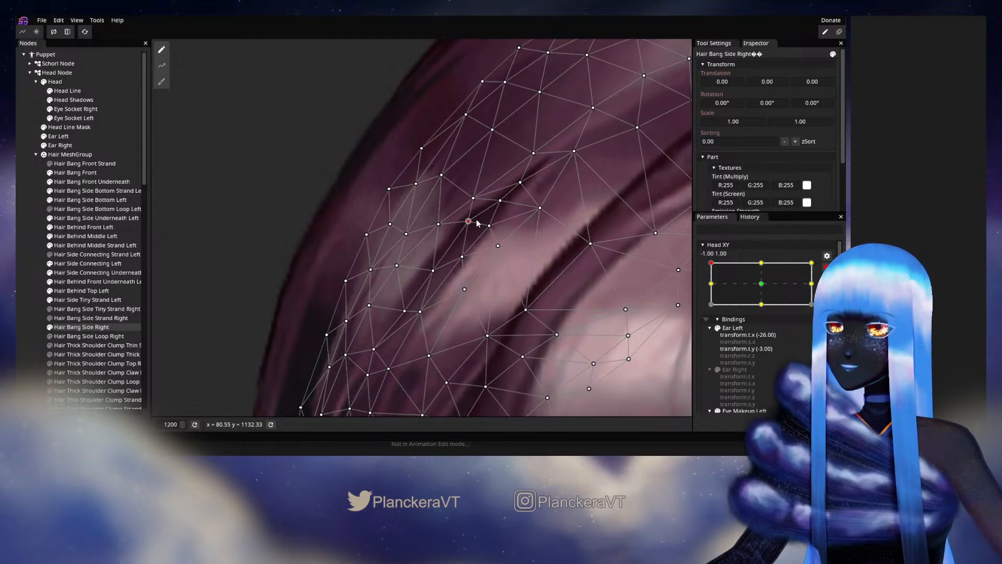
pyautogui.hotkey('ctrl', 'z')
pyautogui.click(31, 289)
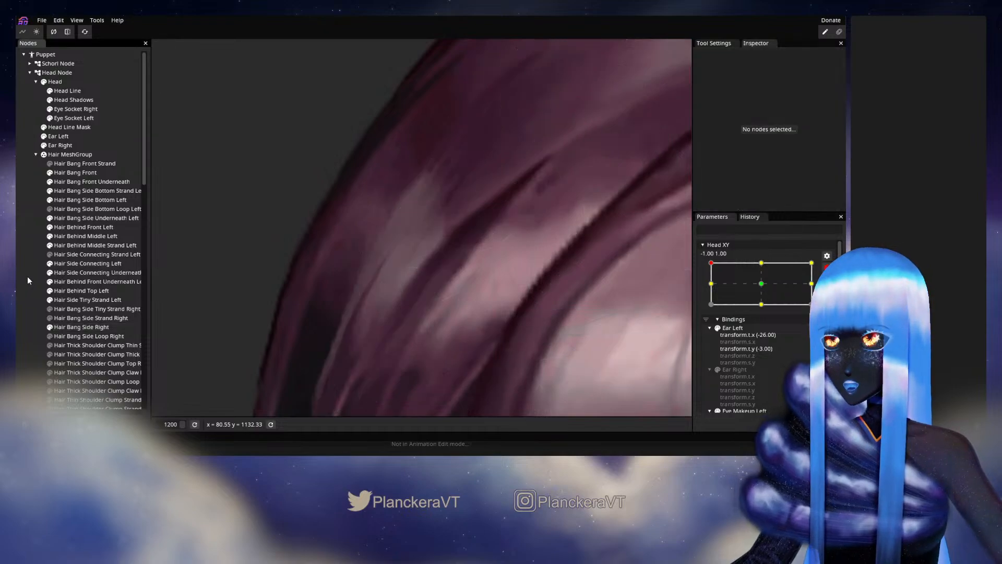
# Step: Disarm Head XY and sweep it sideways from -1.00, 1.00 and back to compare Hair Bang Side Right's mesh between poses
pyautogui.click(827, 267)
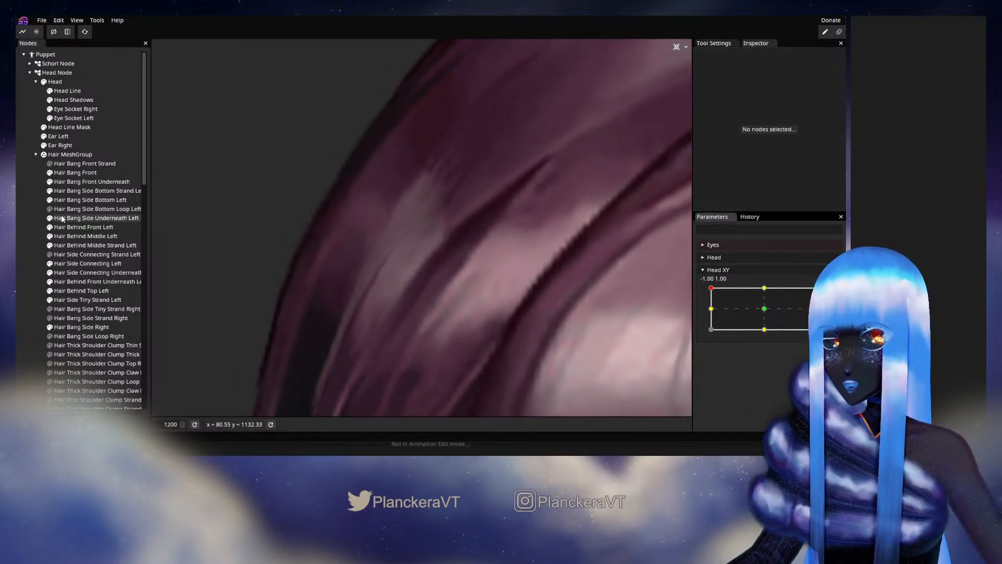
pyautogui.click(74, 327)
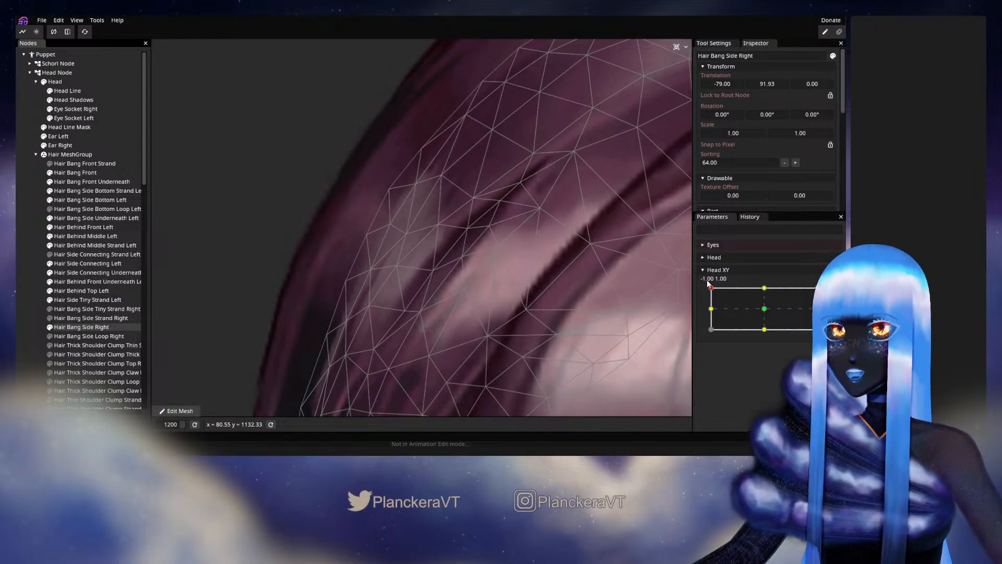
pyautogui.moveTo(712, 288); pyautogui.dragTo(747, 281)
pyautogui.moveTo(764, 280); pyautogui.dragTo(707, 281)
# Step: Arm Head XY at -1.00, 1.00 and nudge Hair Bang Side Right's vertices around the dark strand, then deselect the mesh
pyautogui.click(833, 292)
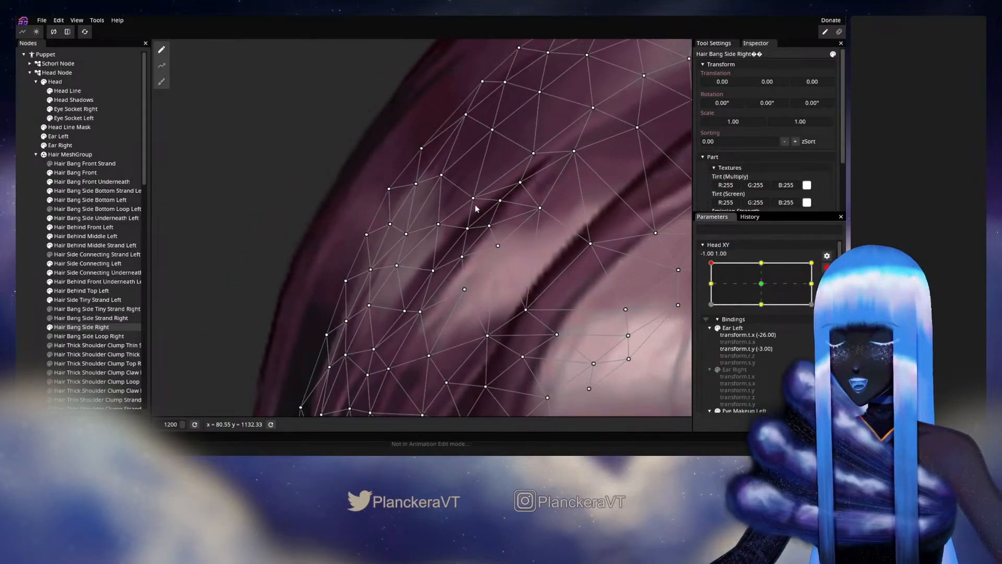
pyautogui.moveTo(474, 199); pyautogui.dragTo(483, 193)
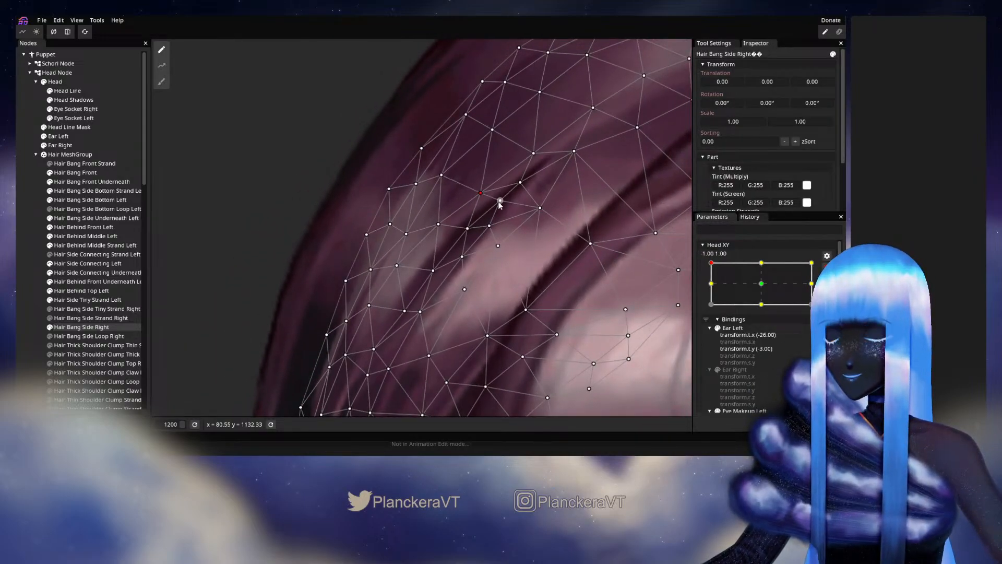
pyautogui.click(467, 228)
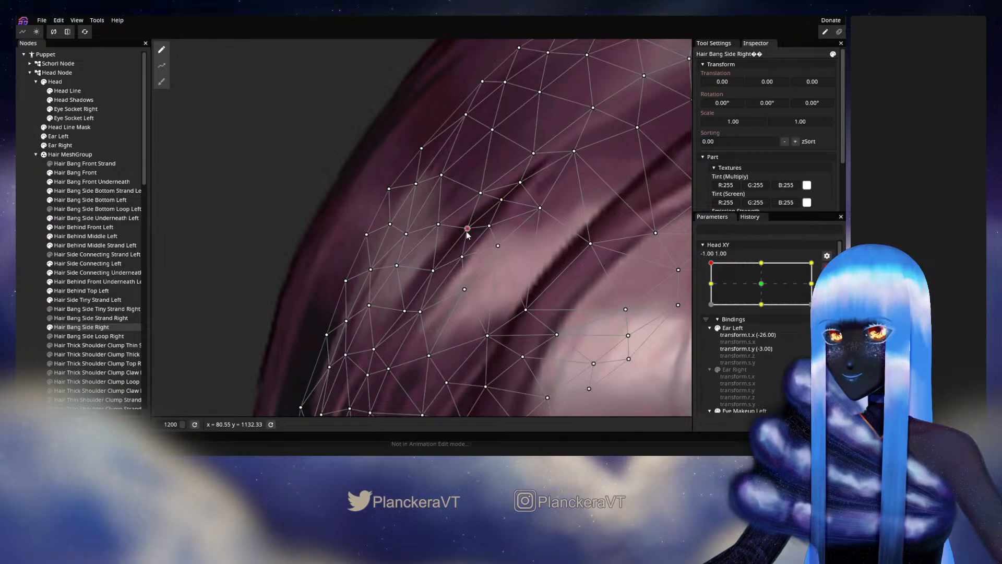
pyautogui.moveTo(437, 231); pyautogui.dragTo(441, 229)
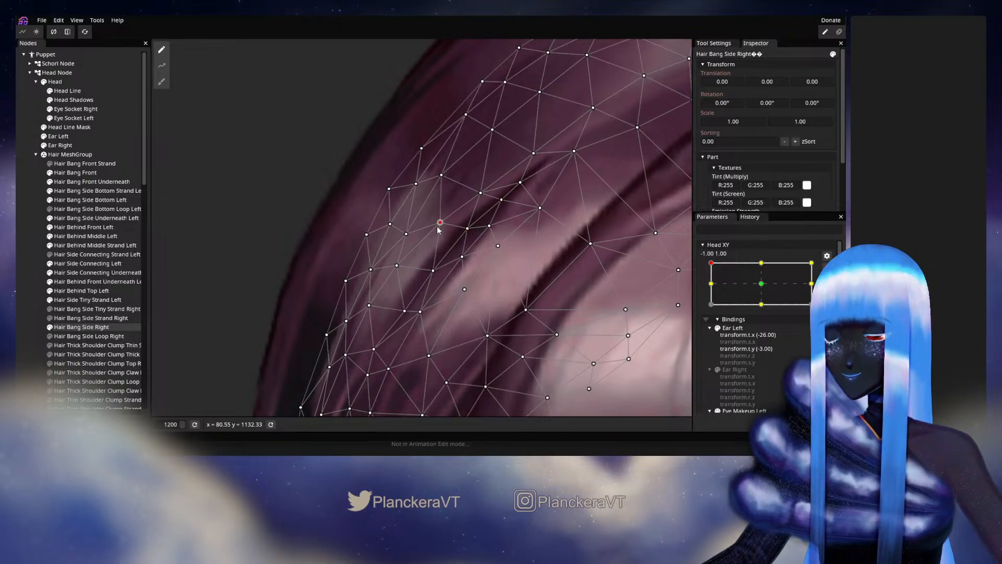
pyautogui.moveTo(433, 276); pyautogui.dragTo(440, 267)
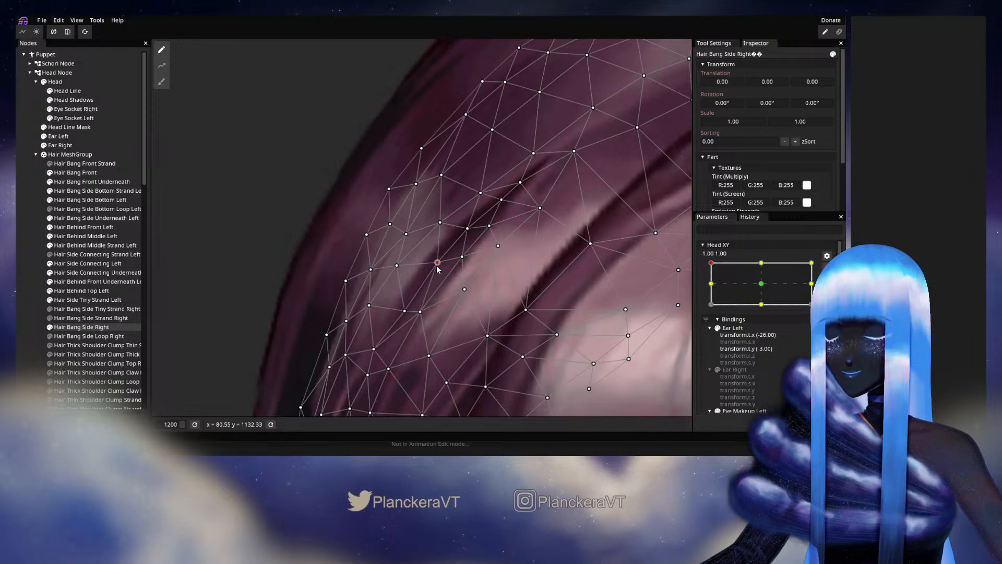
pyautogui.moveTo(468, 235); pyautogui.dragTo(472, 230)
pyautogui.click(62, 275)
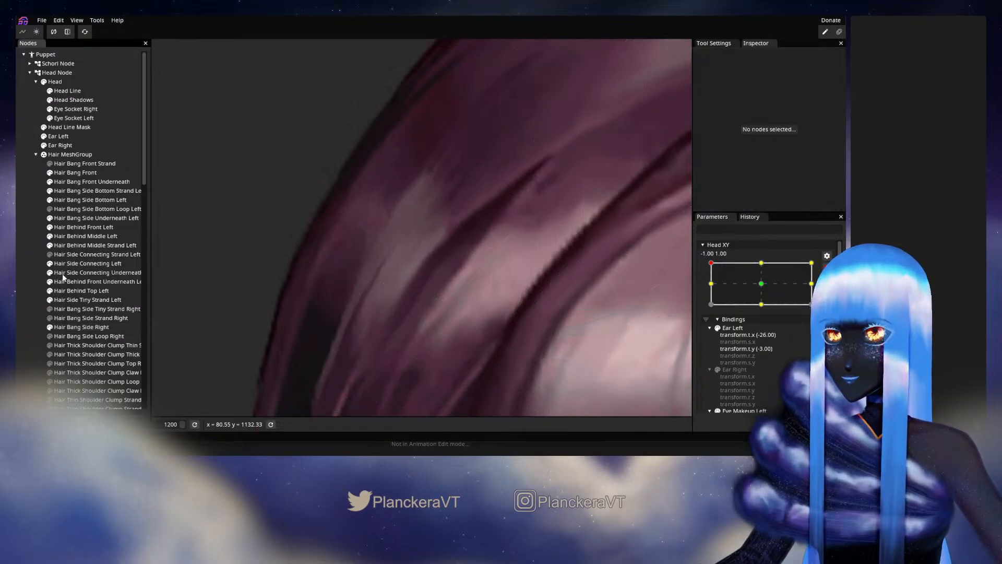
# Step: Check the whole head at Head XY 0.00, 0.00, then disarm the parameter and turn the head back to -1.00, 1.00
pyautogui.scroll(-5, 517, 237)
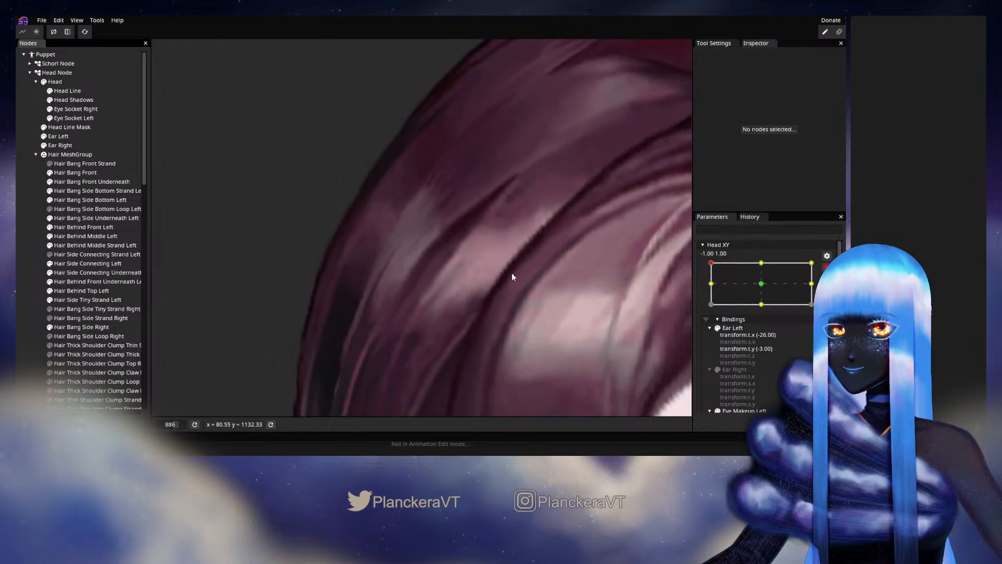
pyautogui.scroll(-5, 523, 272)
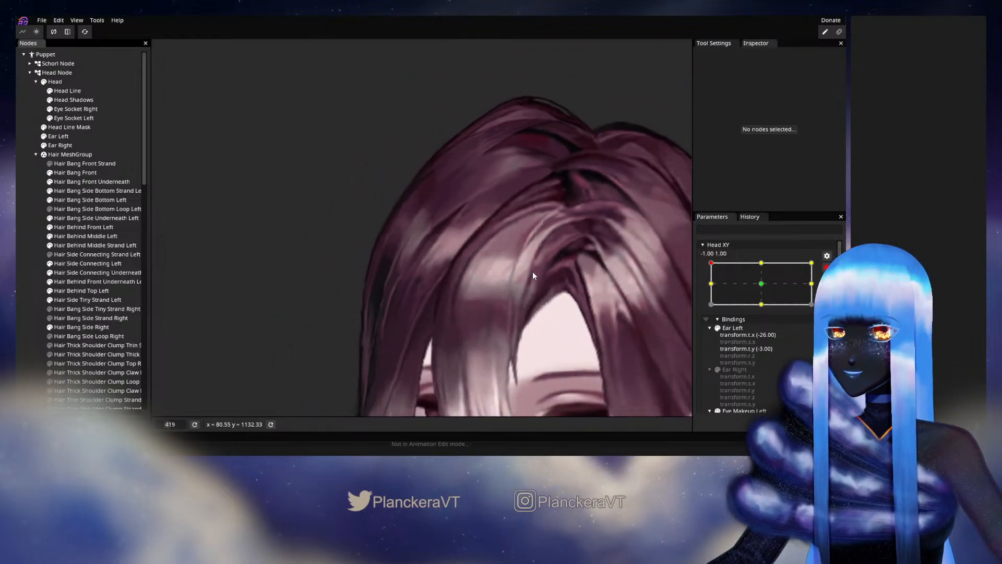
pyautogui.scroll(-4, 531, 268)
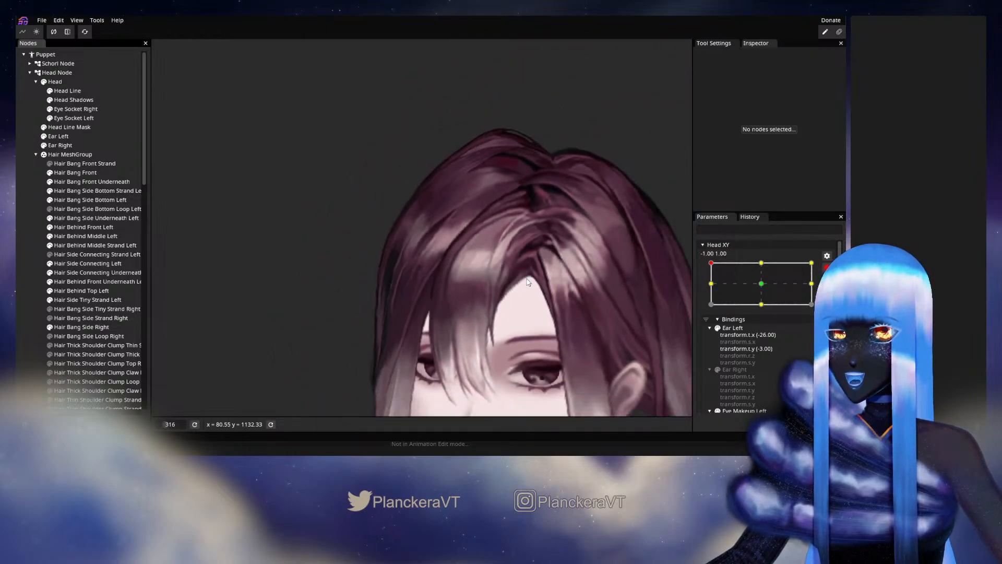
pyautogui.click(763, 285)
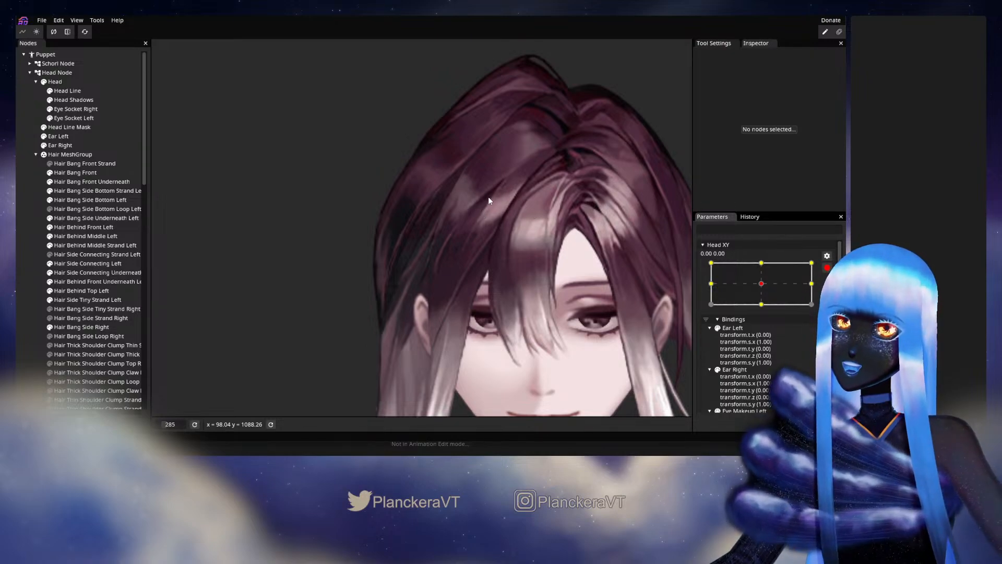
pyautogui.click(827, 256)
pyautogui.click(766, 309)
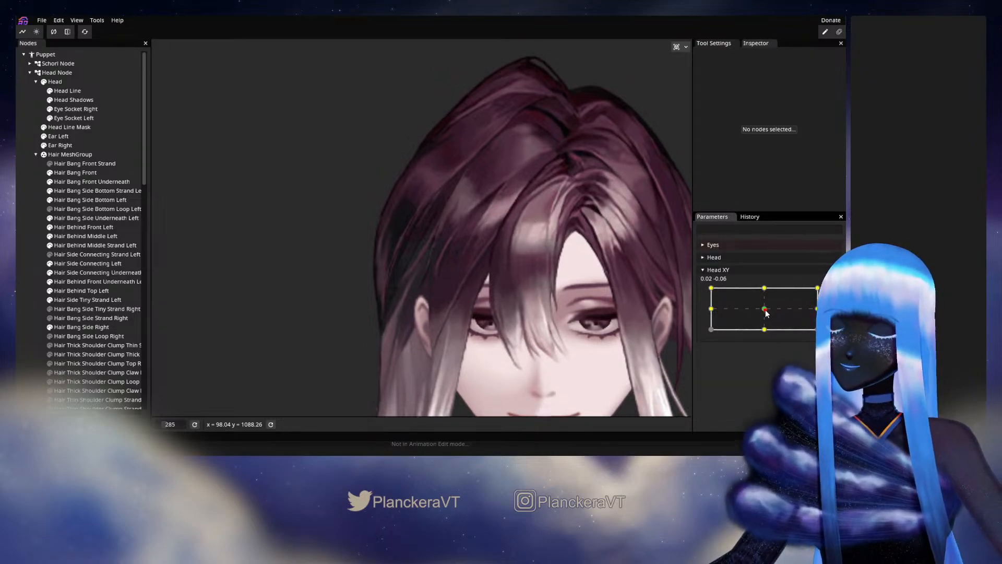
pyautogui.moveTo(766, 312); pyautogui.dragTo(706, 284)
# Step: Inspect Hair Bang Side Right's mesh near the dark strand at Head XY -1.00, 1.00, then deselect it
pyautogui.scroll(5, 394, 271)
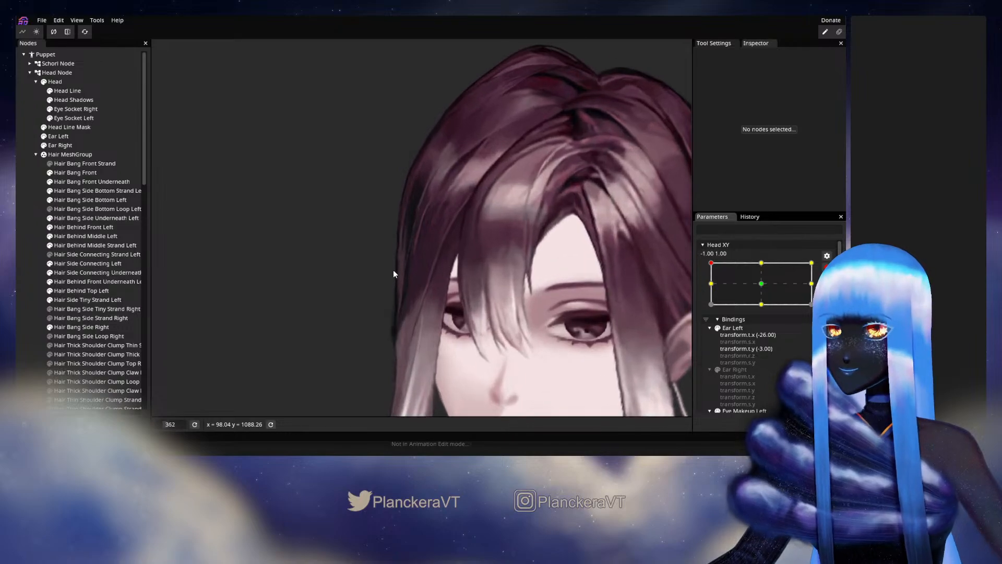
pyautogui.scroll(2, 418, 256)
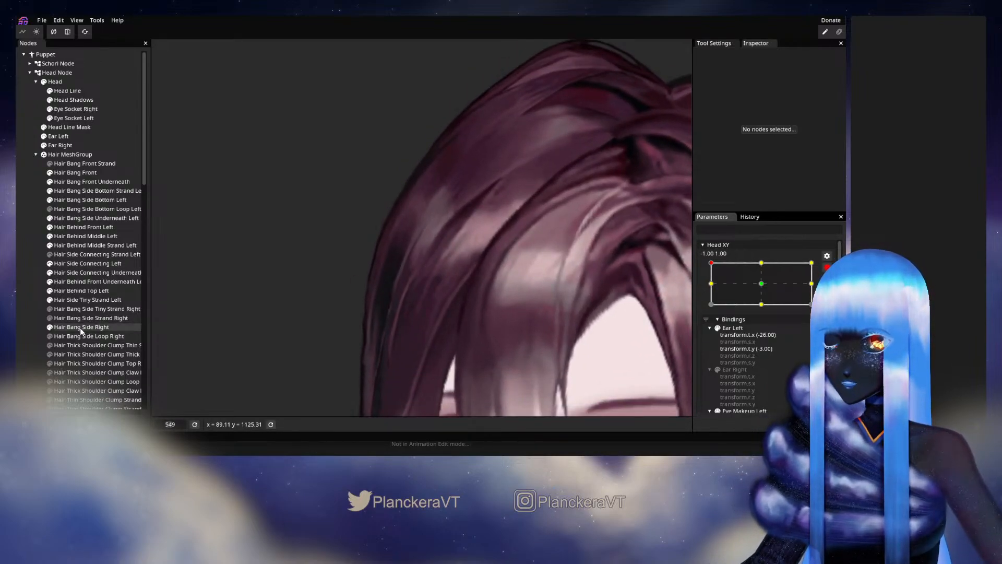
pyautogui.click(81, 327)
pyautogui.scroll(4, 439, 264)
pyautogui.scroll(1, 440, 263)
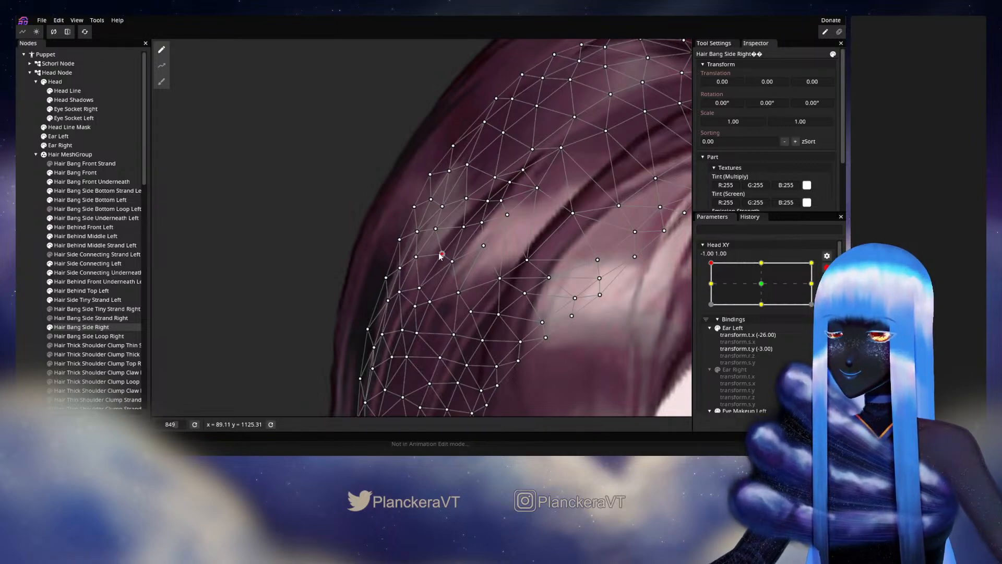
pyautogui.click(41, 254)
# Step: Disarm Head XY and sweep the head between -1.00, 1.00 and the centre to check the hair's movement
pyautogui.scroll(-4, 528, 274)
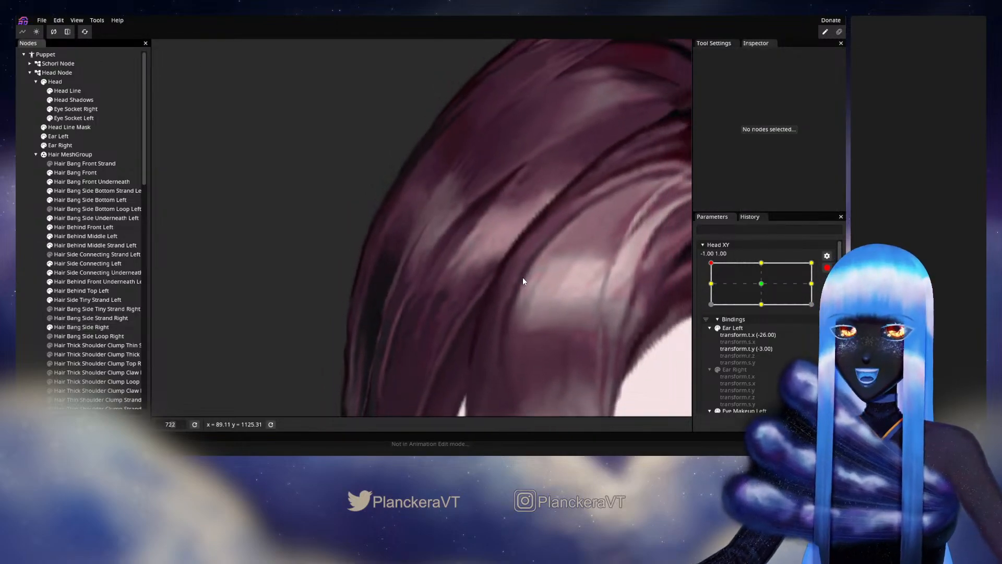
pyautogui.scroll(-8, 542, 256)
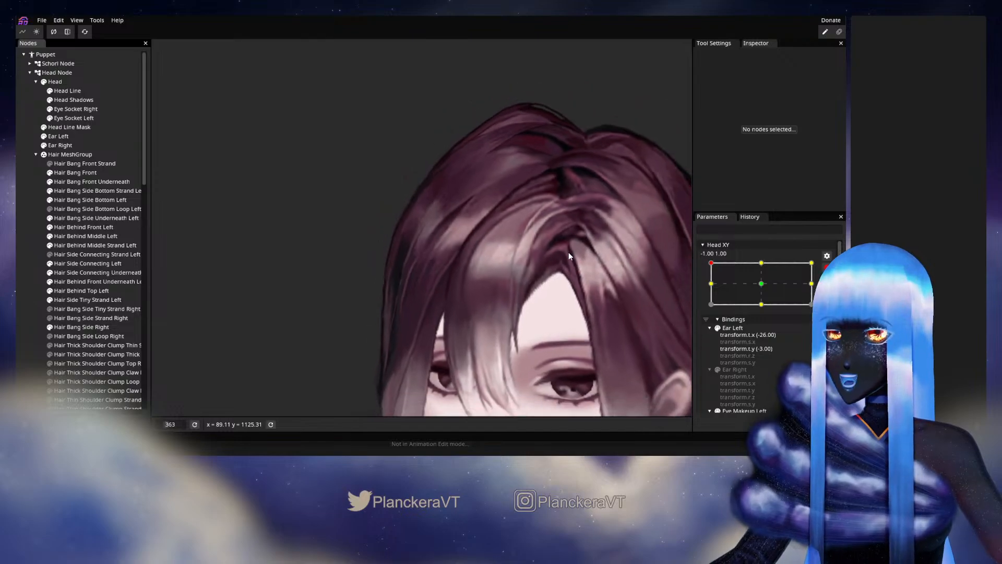
pyautogui.scroll(-3, 575, 245)
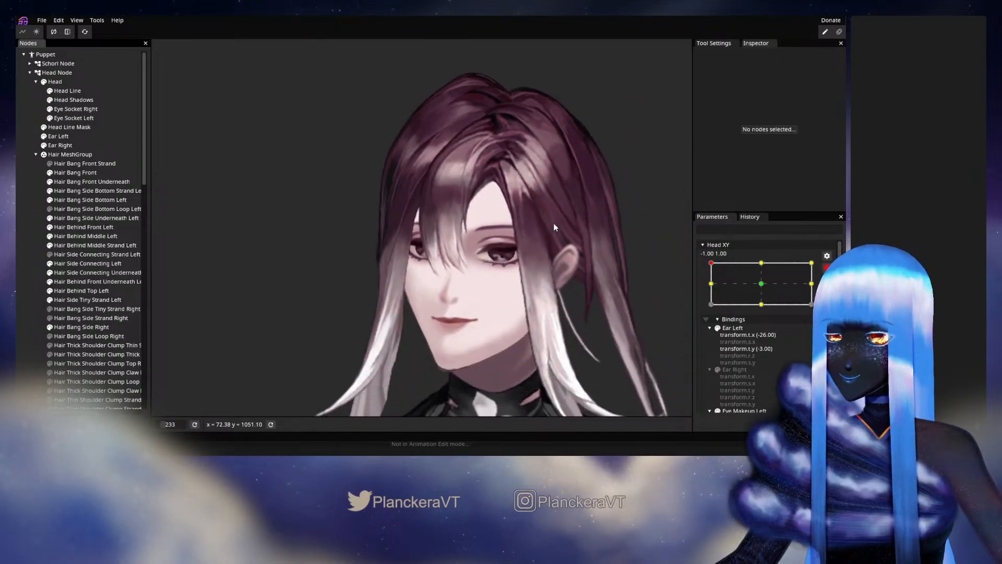
pyautogui.click(827, 268)
pyautogui.moveTo(712, 289); pyautogui.dragTo(753, 311)
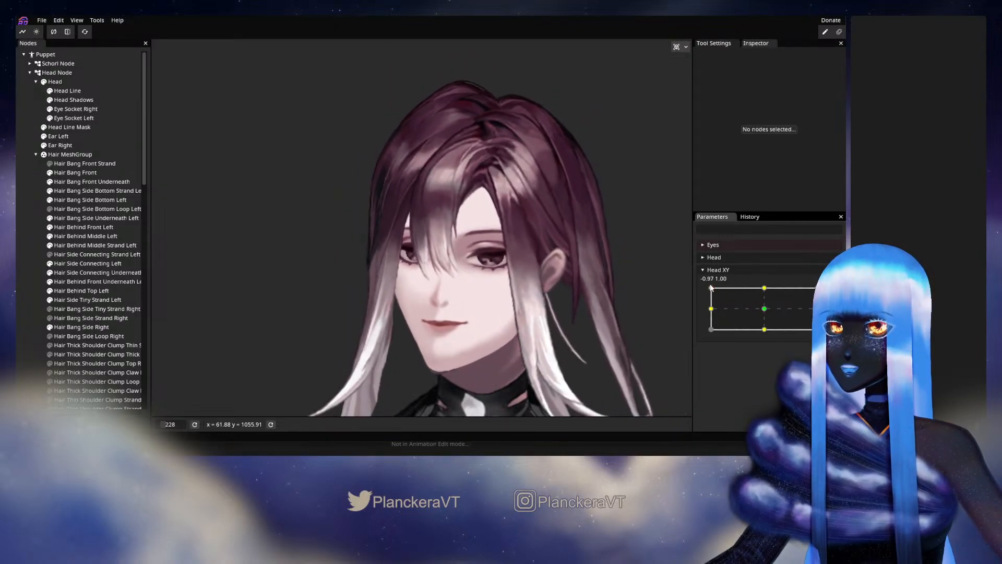
pyautogui.moveTo(776, 312); pyautogui.dragTo(713, 289)
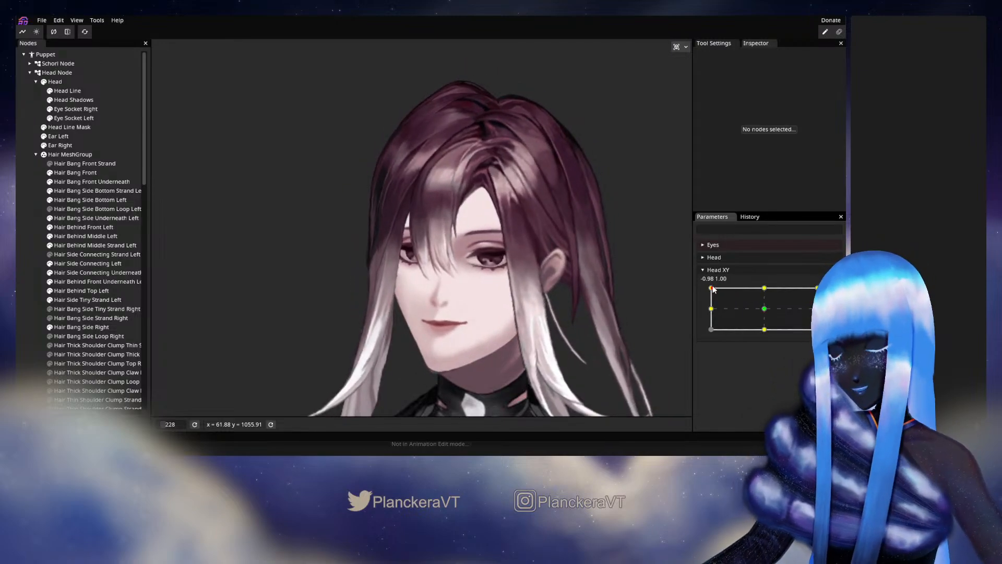
pyautogui.moveTo(713, 289)
pyautogui.mouseDown()
pyautogui.moveTo(764, 312)
pyautogui.moveTo(711, 287)
pyautogui.moveTo(710, 313)
pyautogui.moveTo(692, 269)
pyautogui.moveTo(711, 313)
pyautogui.moveTo(710, 289)
pyautogui.mouseUp()
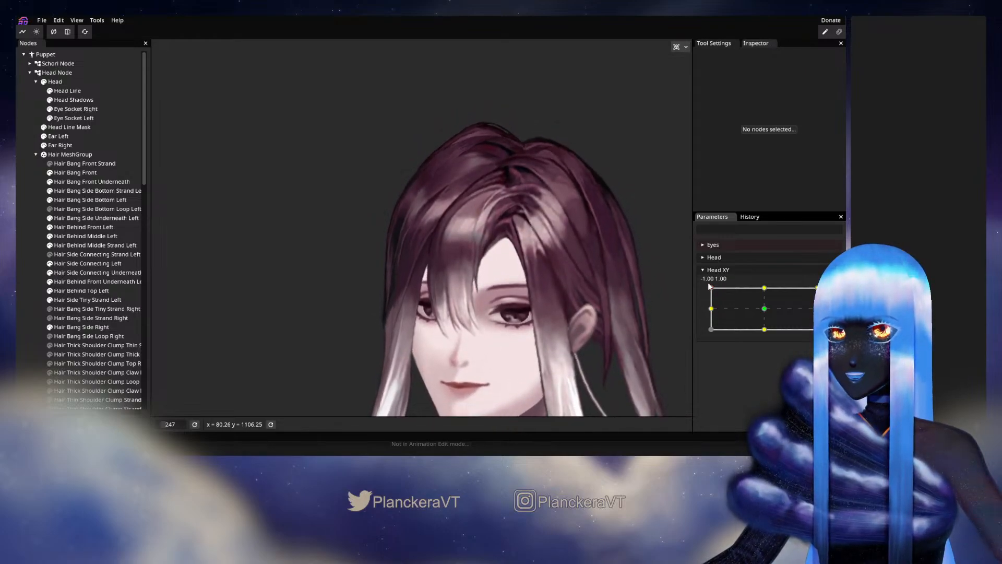
# Step: Arm Head XY at -1.00, 0.00, adjust Hair Bang Side Right's vertices below the crown, and save the puppet
pyautogui.moveTo(711, 290)
pyautogui.mouseDown()
pyautogui.moveTo(763, 309)
pyautogui.moveTo(711, 290)
pyautogui.moveTo(710, 309)
pyautogui.mouseUp()
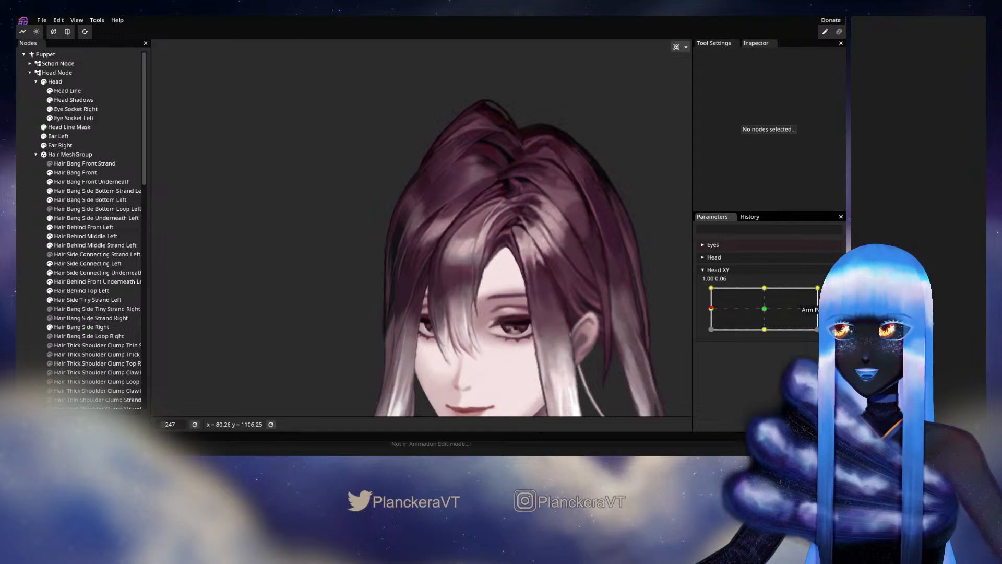
pyautogui.scroll(6, 436, 243)
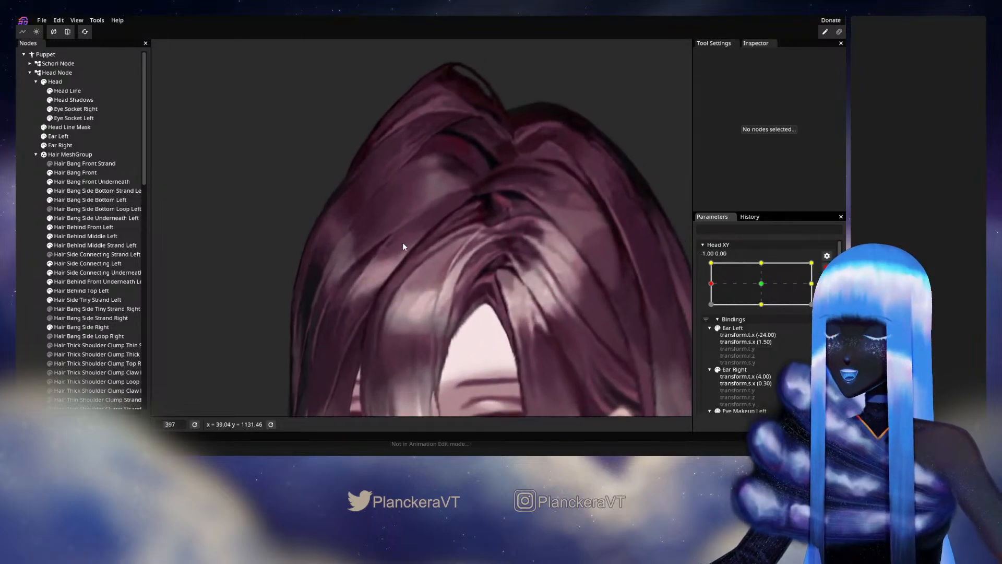
pyautogui.scroll(4, 404, 247)
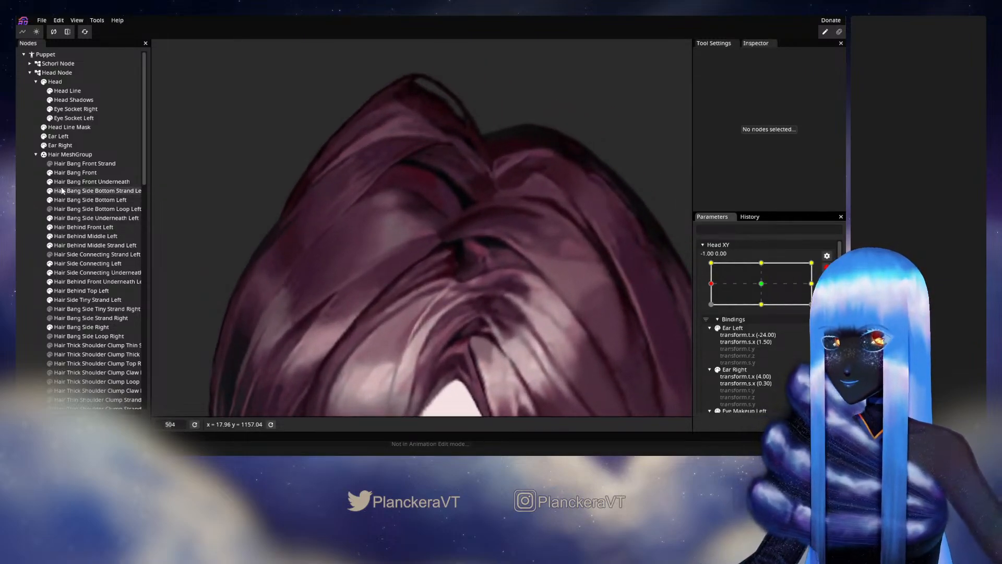
pyautogui.click(76, 326)
pyautogui.scroll(4, 415, 262)
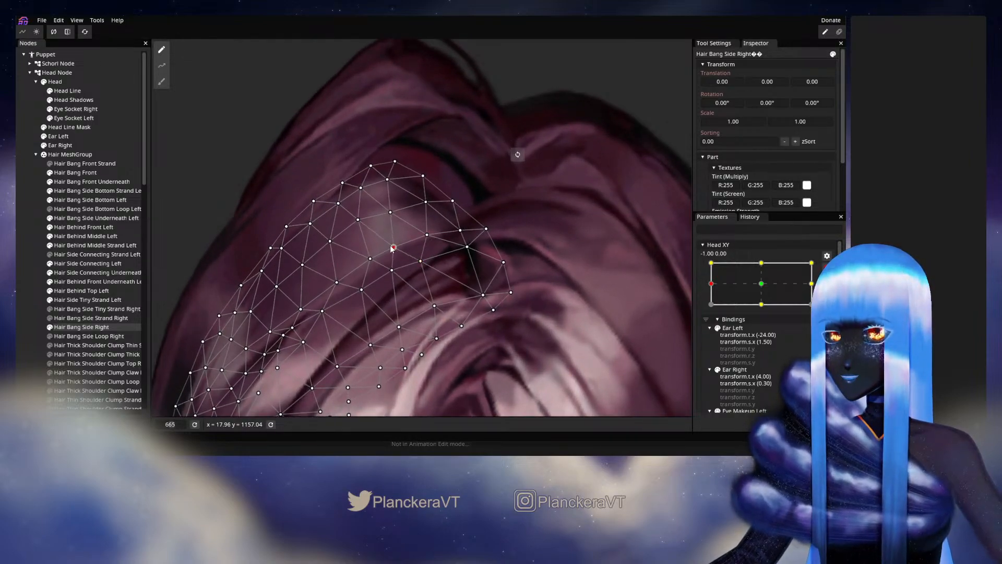
pyautogui.moveTo(392, 271); pyautogui.dragTo(363, 267)
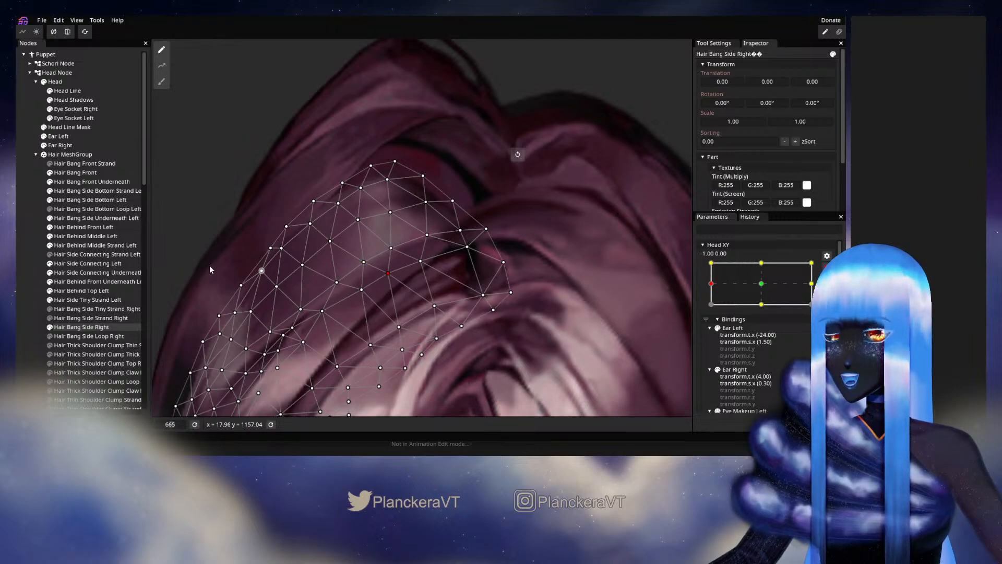
pyautogui.click(22, 267)
pyautogui.hotkey('ctrl', 's')
# Step: View the whole head, disarm Head XY and check the head turn around the -1.00, 0.00 pose
pyautogui.scroll(-8, 530, 272)
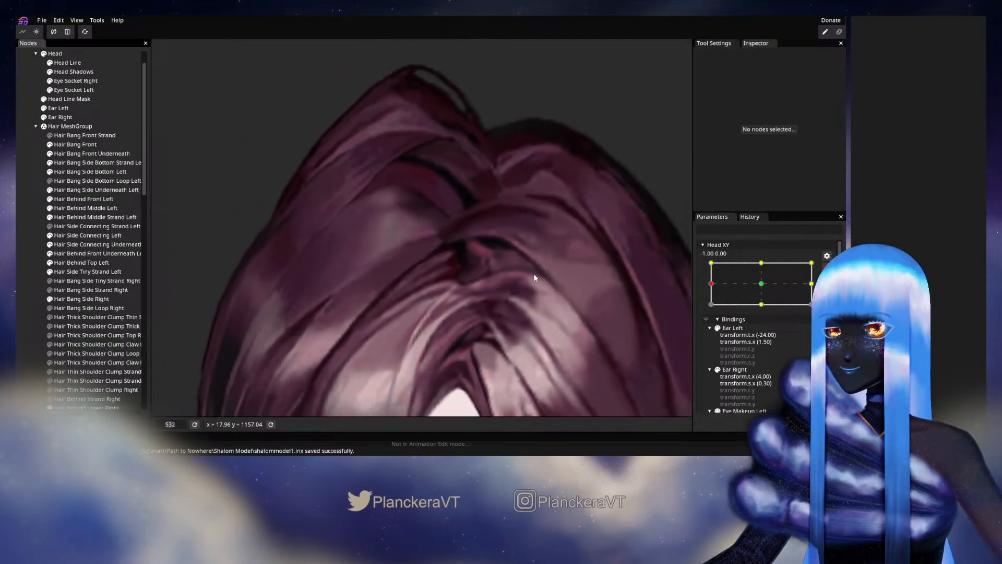
pyautogui.scroll(-5, 528, 285)
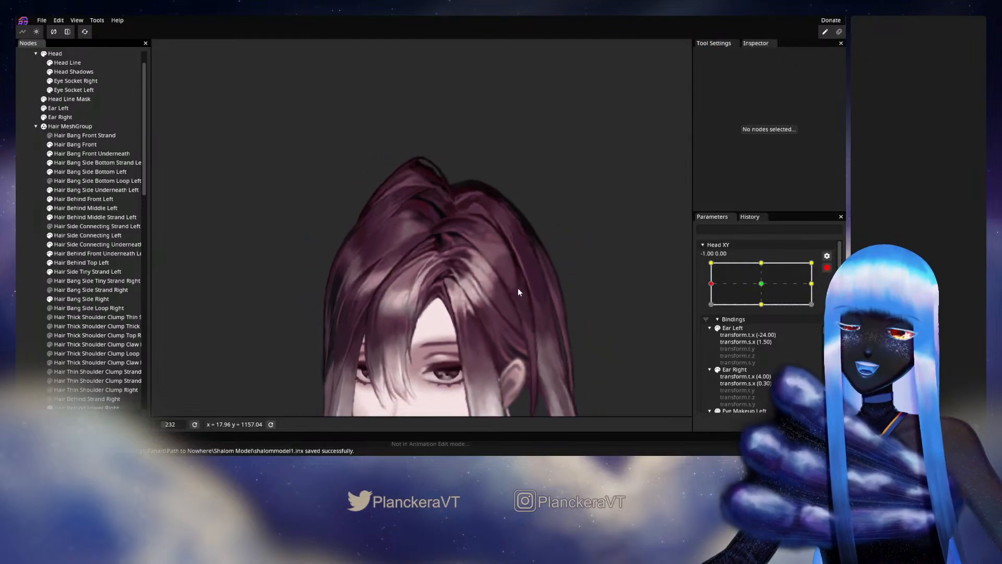
pyautogui.moveTo(575, 246); pyautogui.dragTo(566, 248)
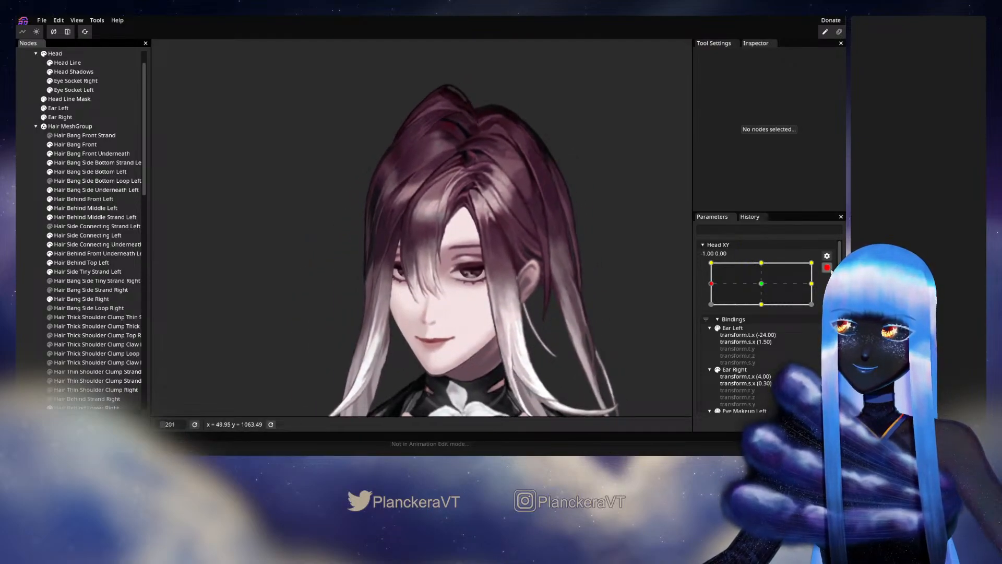
pyautogui.click(827, 267)
pyautogui.moveTo(710, 312)
pyautogui.mouseDown()
pyautogui.moveTo(711, 291)
pyautogui.moveTo(698, 307)
pyautogui.moveTo(697, 287)
pyautogui.moveTo(714, 312)
pyautogui.moveTo(694, 306)
pyautogui.mouseUp()
# Step: Arm Head XY at -1.00, 0.00 and examine the hair outline beside the crown
pyautogui.click(827, 293)
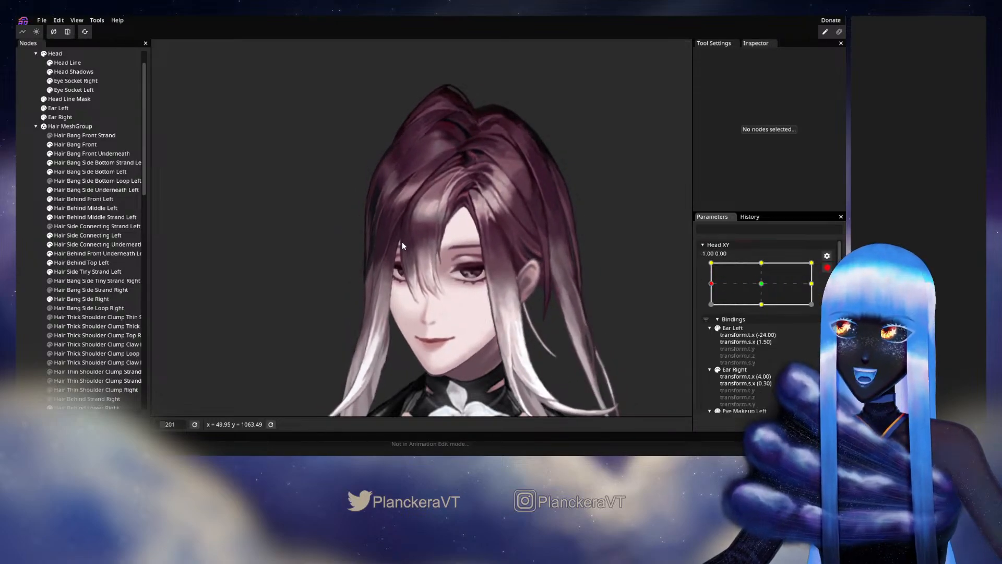
pyautogui.scroll(1, 402, 242)
pyautogui.moveTo(402, 224); pyautogui.dragTo(490, 272)
pyautogui.scroll(1, 489, 250)
pyautogui.scroll(2, 488, 233)
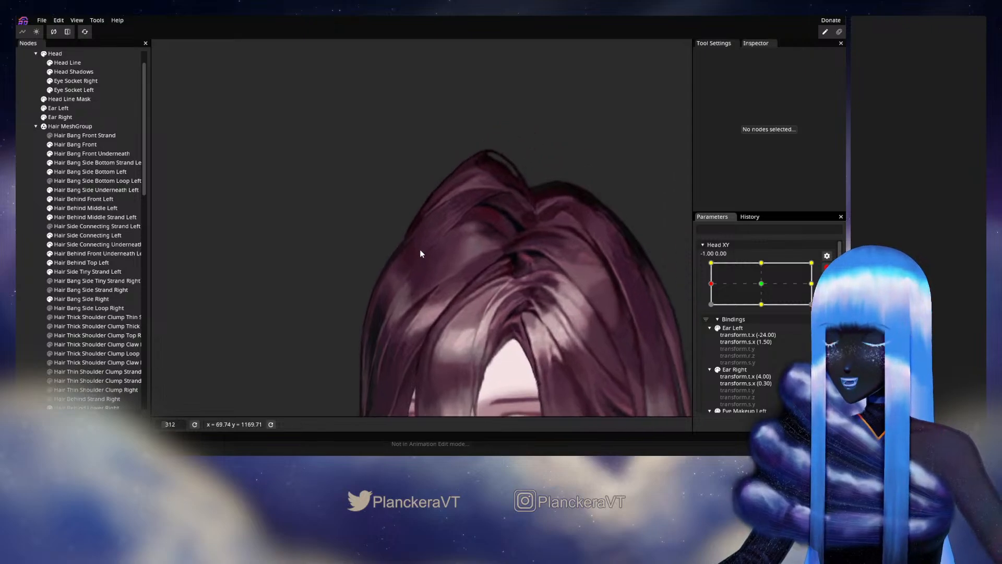
# Step: Nudge the lower outer edge of Hair Behind Upper Right outward using the 34.00 Circle Brush at Head XY -1.00, 0.00
pyautogui.scroll(-2, 85, 314)
pyautogui.scroll(-1, 86, 313)
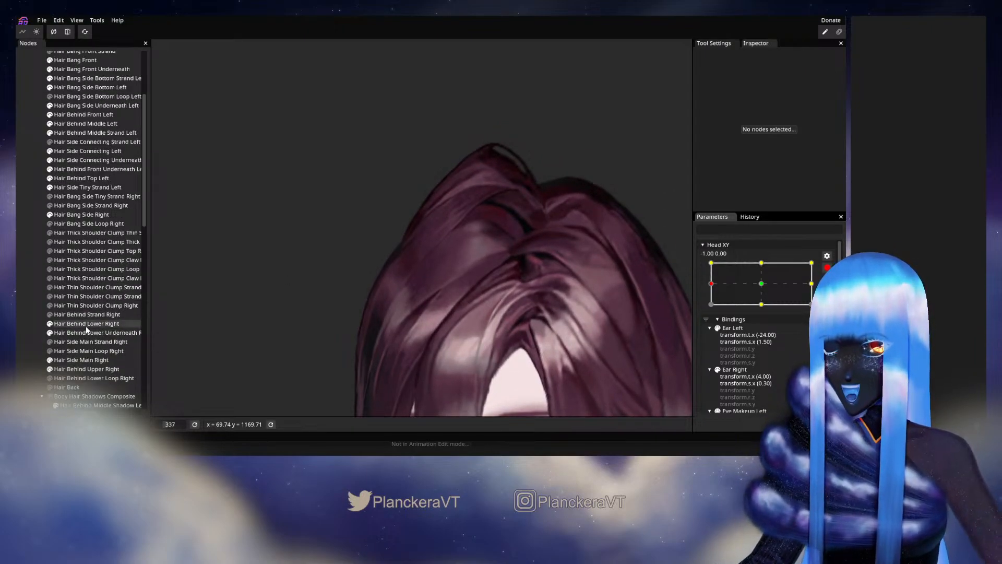
pyautogui.click(86, 369)
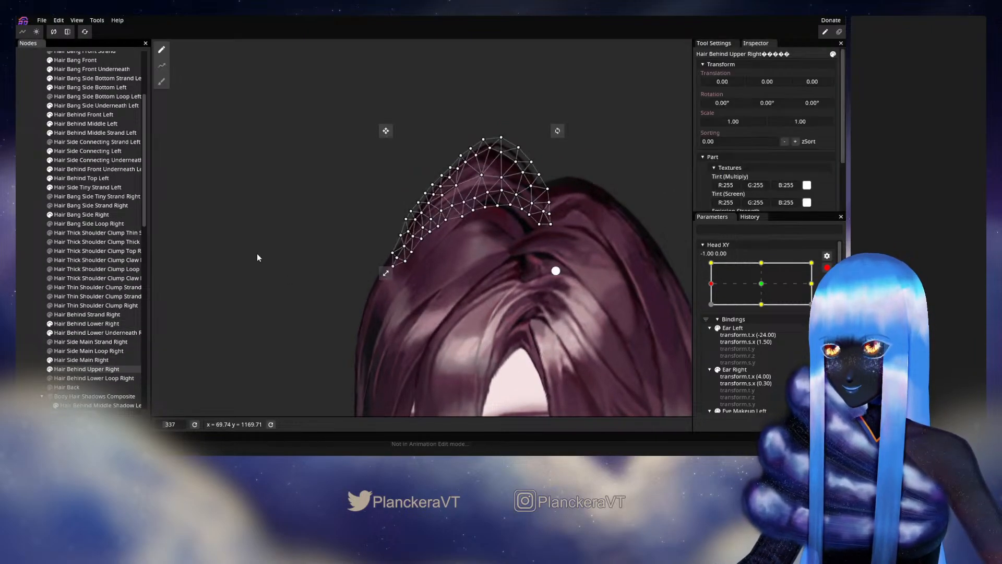
pyautogui.scroll(2, 268, 254)
pyautogui.click(161, 81)
pyautogui.scroll(3, 276, 250)
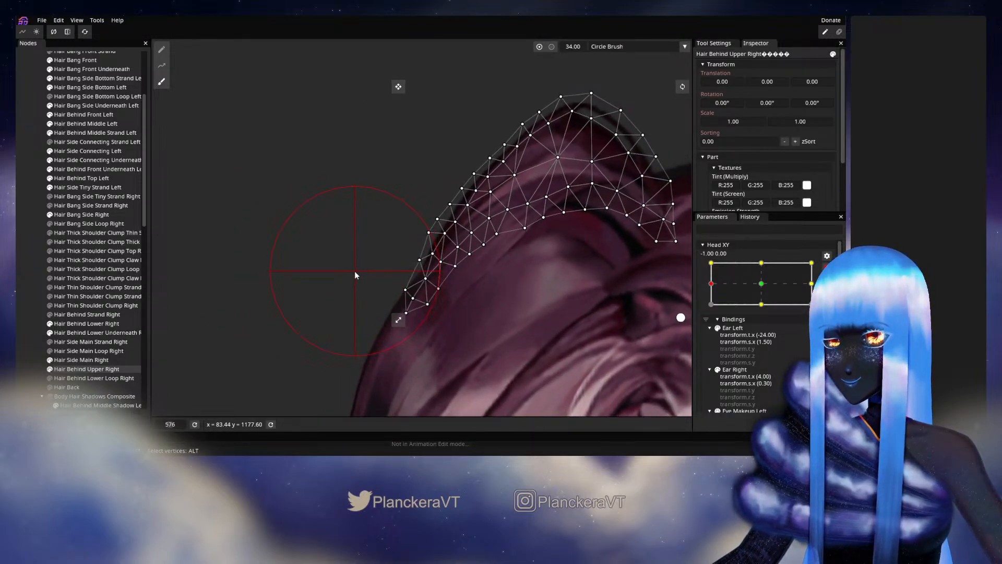
pyautogui.moveTo(371, 272); pyautogui.dragTo(363, 272)
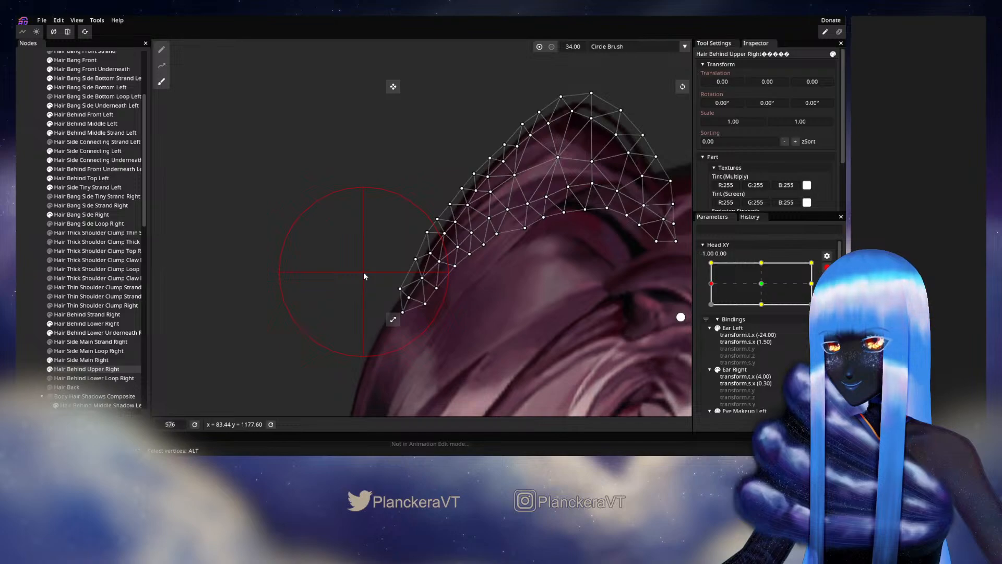
# Step: Reposition individual vertices at the lower tip of the Hair Behind Upper Right mesh along the hair outline
pyautogui.click(162, 49)
pyautogui.scroll(2, 339, 205)
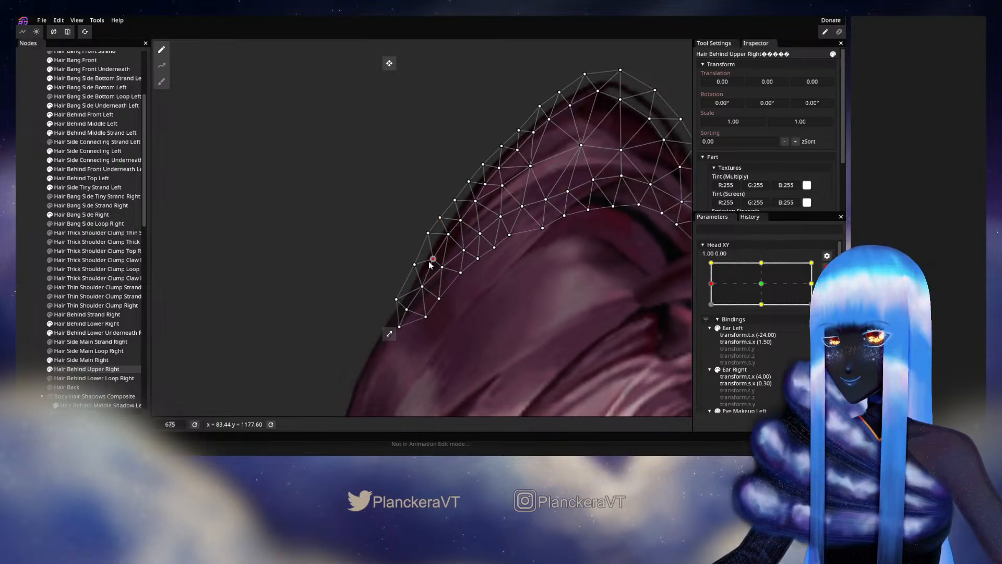
pyautogui.moveTo(420, 287); pyautogui.dragTo(428, 231)
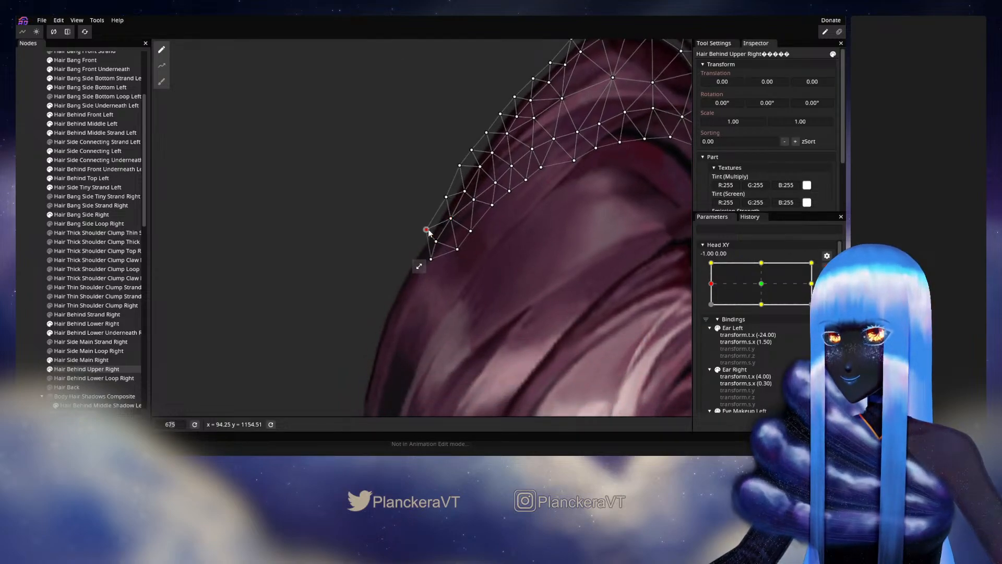
# Step: Compare the hair silhouette at Head XY 0.00, 0.00 with the turned pose at -1.00, 0.00
pyautogui.click(761, 283)
pyautogui.click(33, 265)
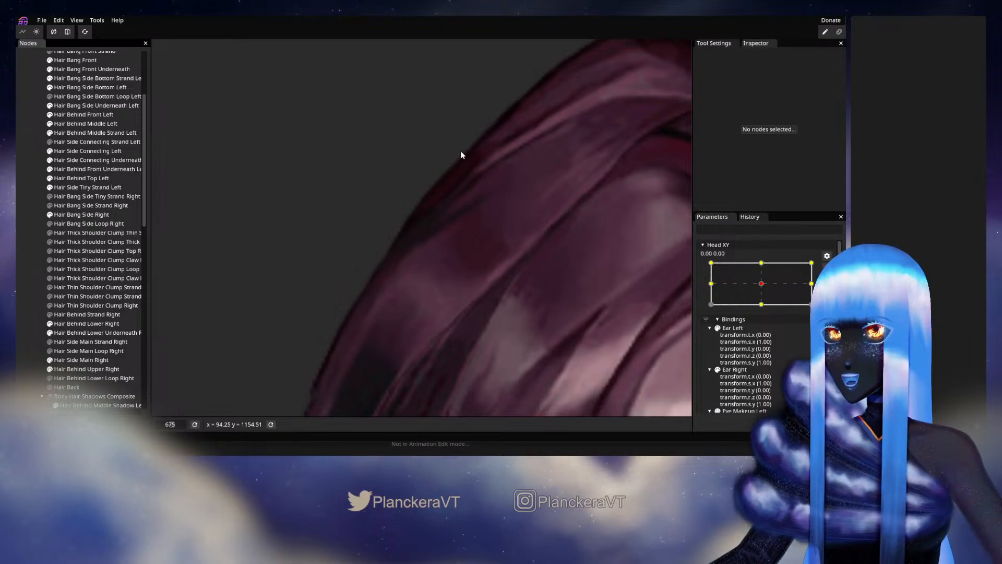
pyautogui.moveTo(785, 289); pyautogui.dragTo(679, 283)
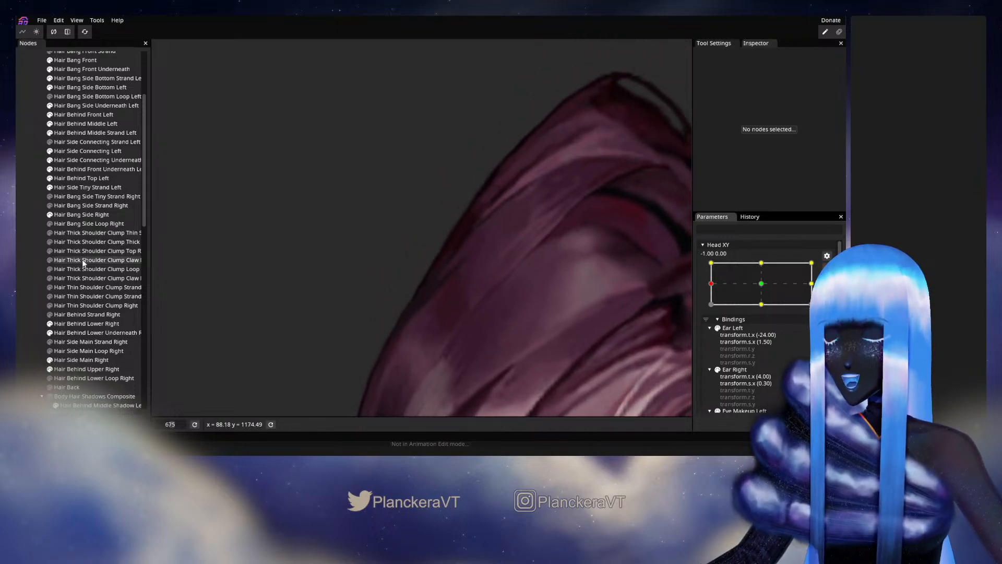
# Step: Fine-tune the outer edge vertices of Hair Behind Upper Right at Head XY -1.00, 0.00 to smooth the silhouette, and deselect it
pyautogui.click(78, 368)
pyautogui.scroll(4, 312, 248)
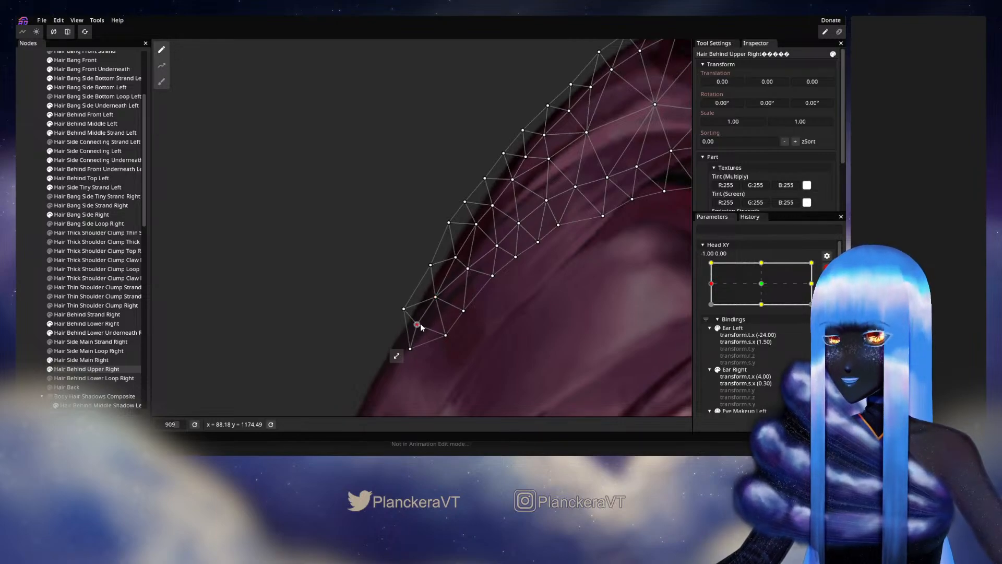
pyautogui.moveTo(432, 305); pyautogui.dragTo(470, 260)
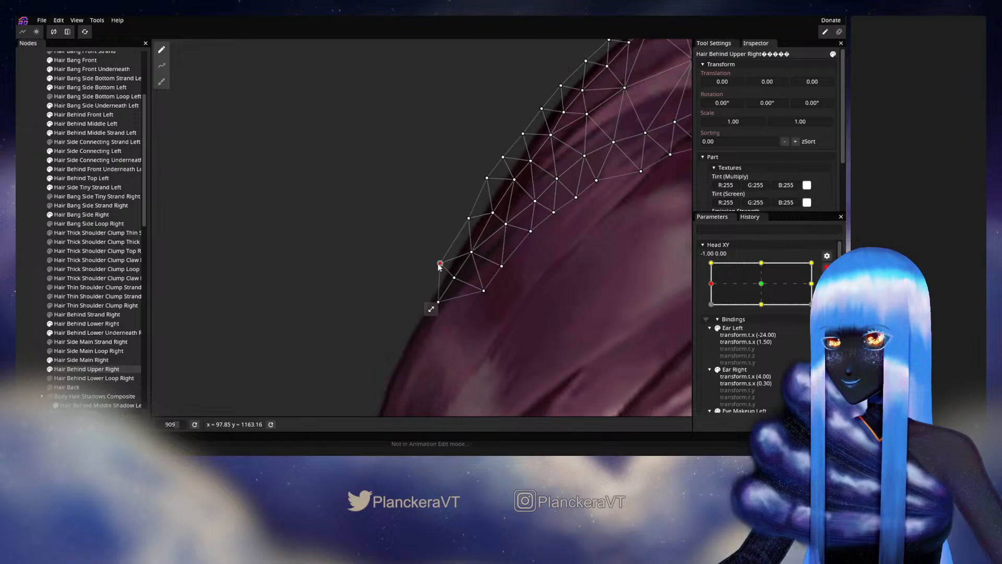
pyautogui.moveTo(460, 268)
pyautogui.mouseDown()
pyautogui.moveTo(487, 221)
pyautogui.moveTo(464, 250)
pyautogui.mouseUp()
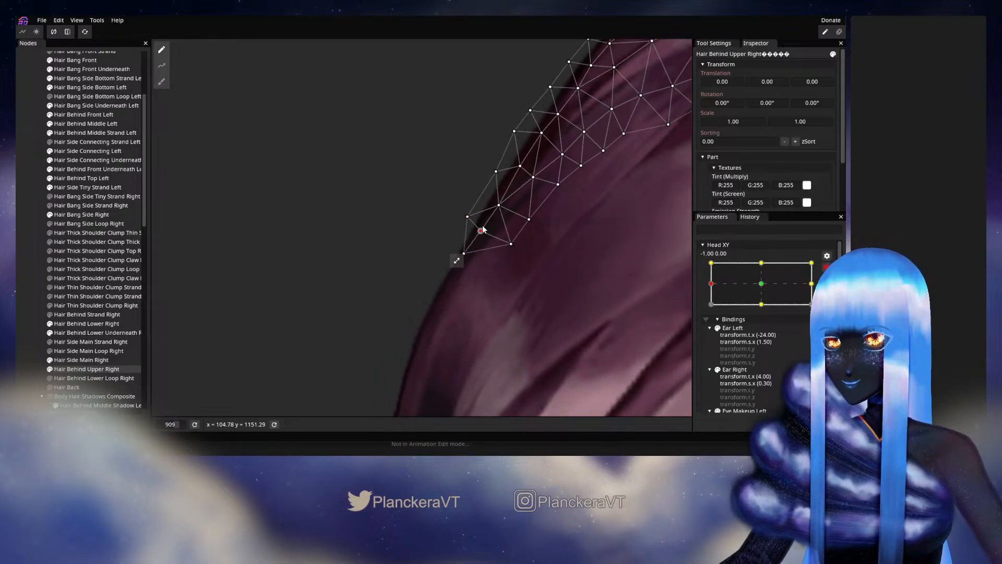
pyautogui.moveTo(497, 225); pyautogui.dragTo(460, 273)
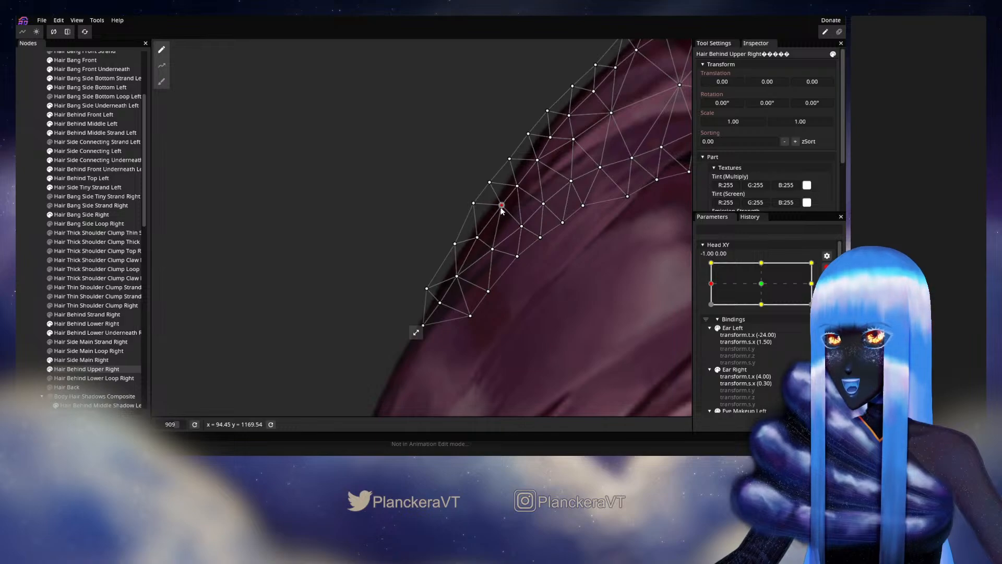
pyautogui.moveTo(523, 196); pyautogui.dragTo(469, 258)
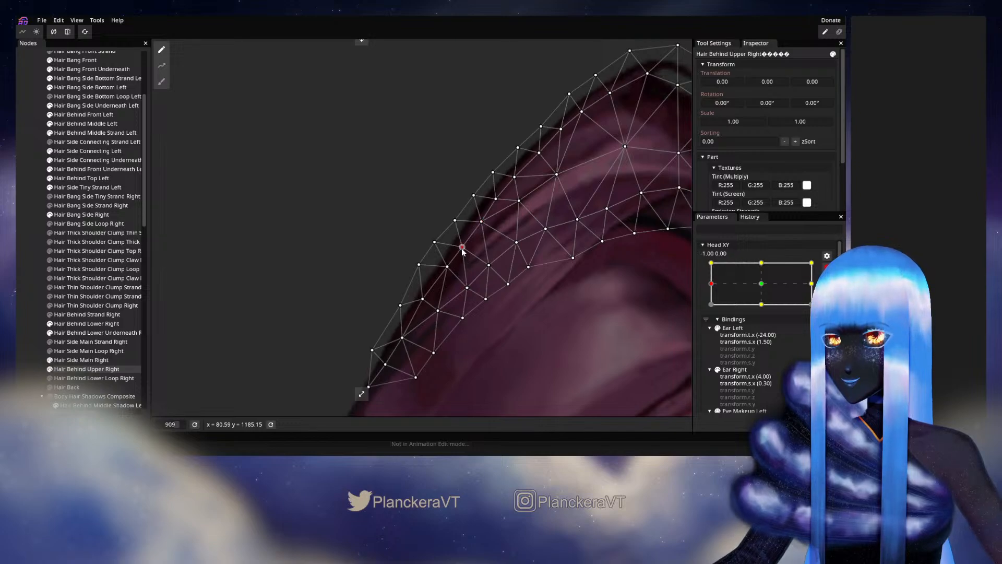
pyautogui.moveTo(445, 268); pyautogui.dragTo(500, 228)
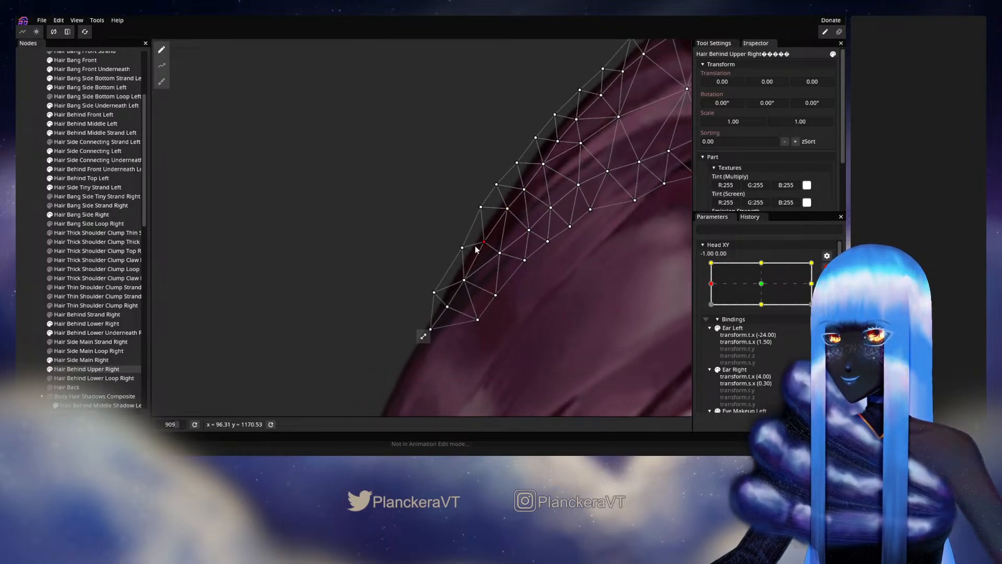
pyautogui.click(29, 252)
pyautogui.scroll(-4, 574, 266)
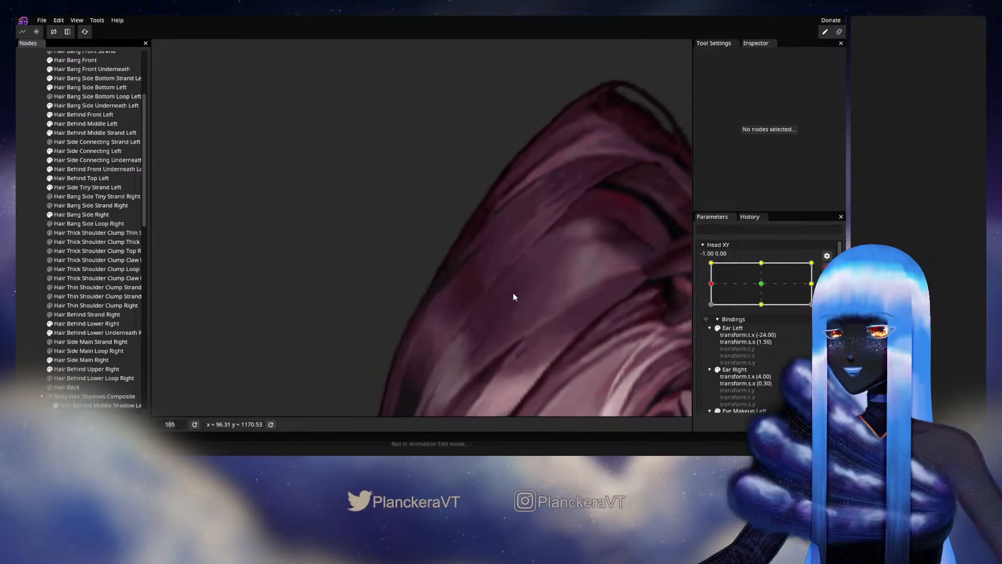
pyautogui.scroll(-5, 514, 297)
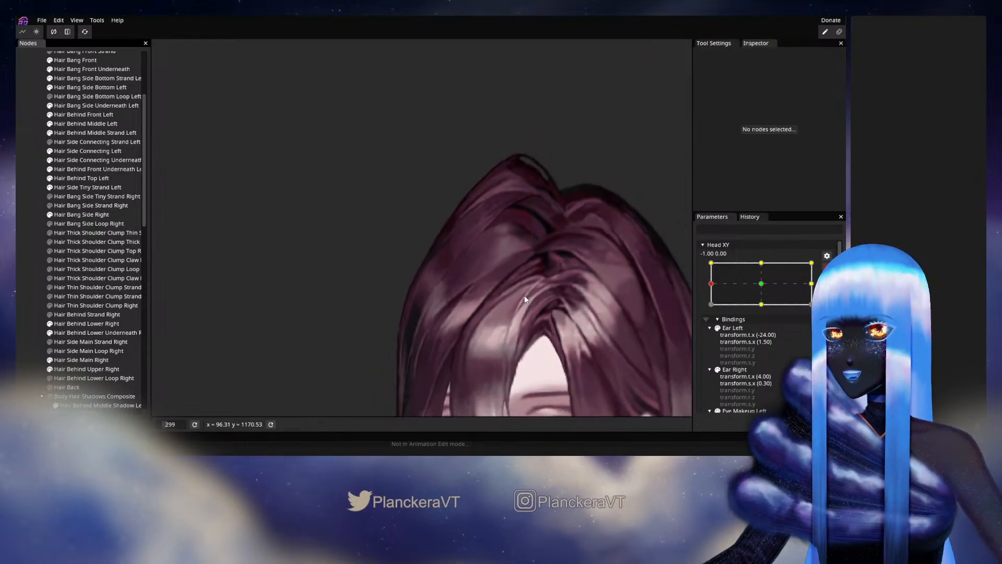
pyautogui.scroll(-3, 525, 295)
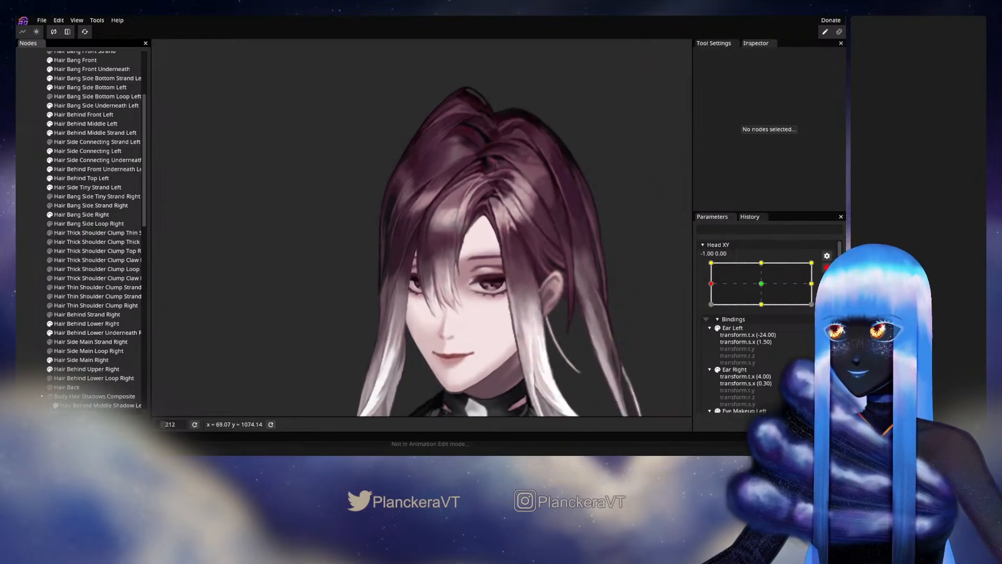
# Step: Move Head XY to the -1.00, 1.00 keypoint and arm the parameter for editing
pyautogui.scroll(2, 731, 324)
pyautogui.moveTo(712, 309); pyautogui.dragTo(700, 288)
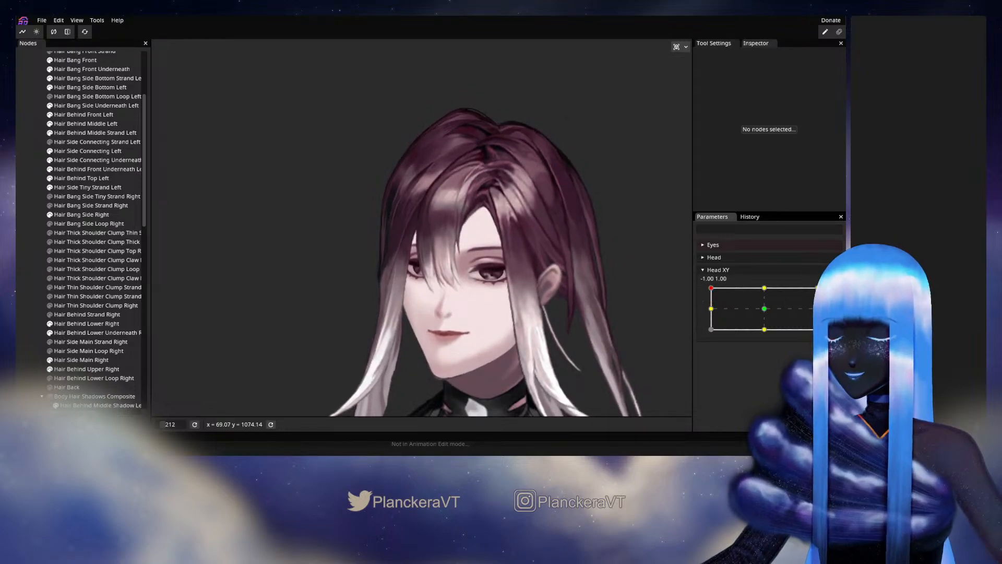
pyautogui.click(833, 293)
# Step: Move the lower tip vertices of Hair Behind Upper Right outward onto the hair outline at Head XY -1.00, 1.00
pyautogui.scroll(2, 356, 199)
pyautogui.moveTo(356, 199); pyautogui.dragTo(442, 310)
pyautogui.scroll(2, 463, 265)
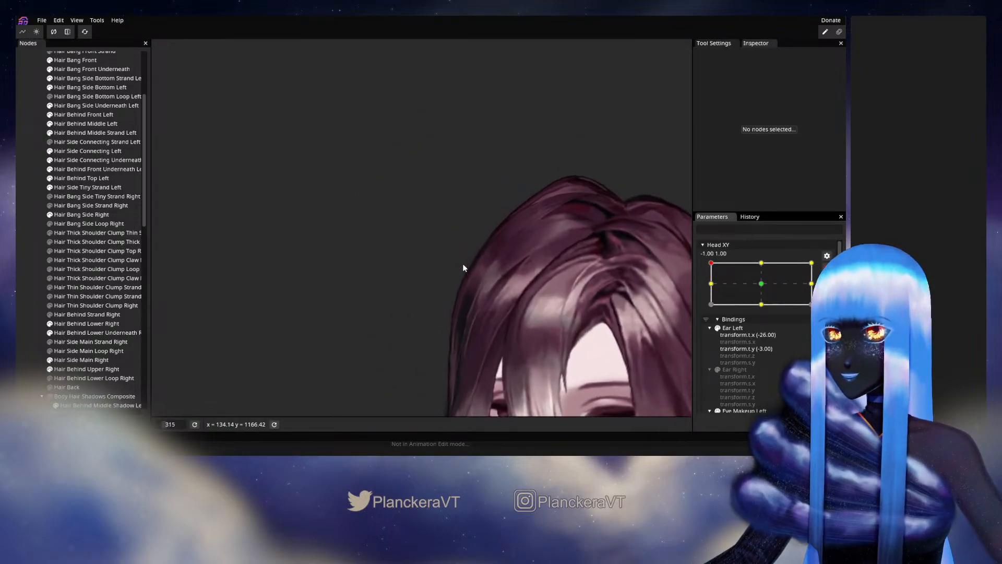
pyautogui.scroll(3, 465, 268)
pyautogui.scroll(3, 419, 287)
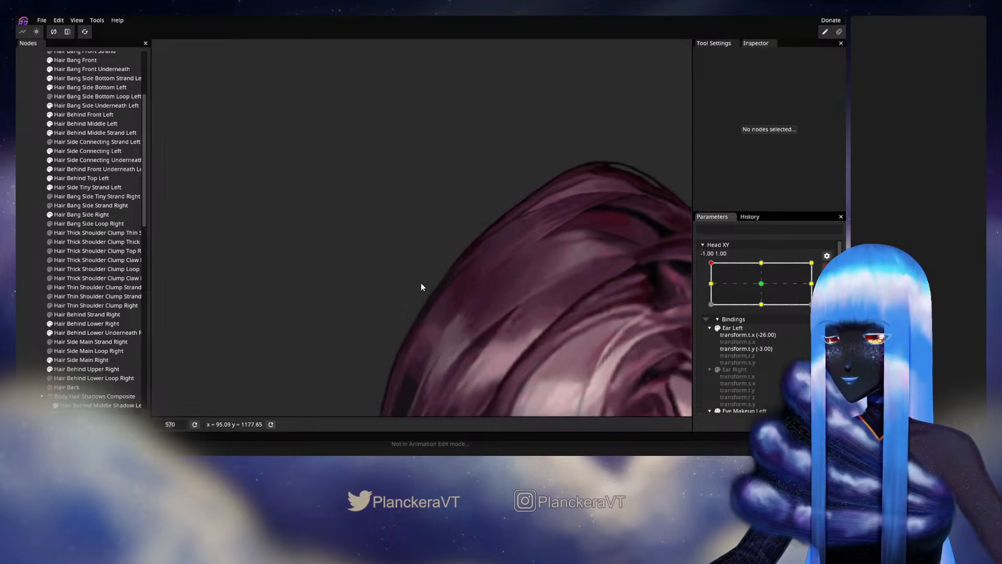
pyautogui.scroll(1, 422, 286)
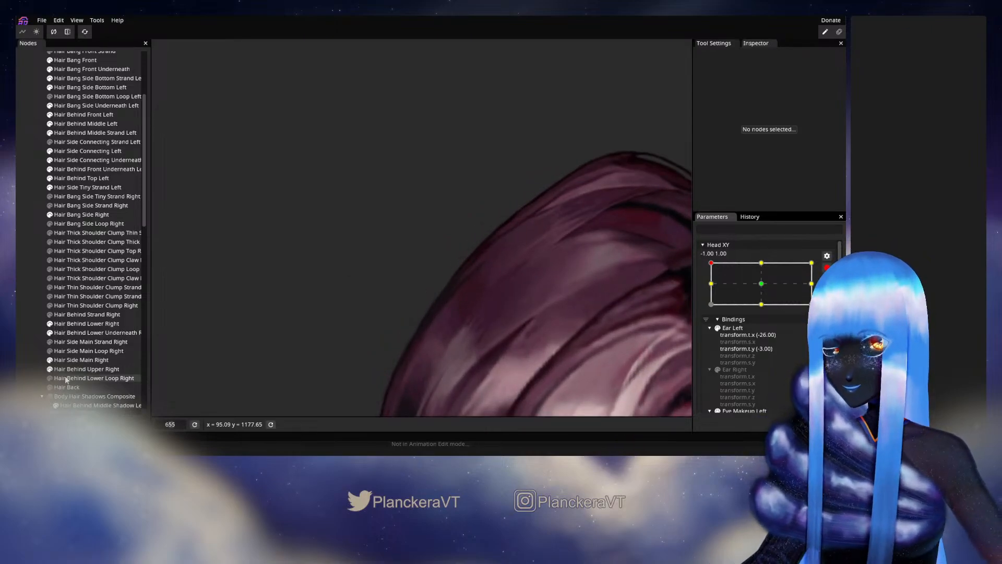
pyautogui.click(84, 370)
pyautogui.scroll(2, 516, 318)
pyautogui.scroll(1, 486, 308)
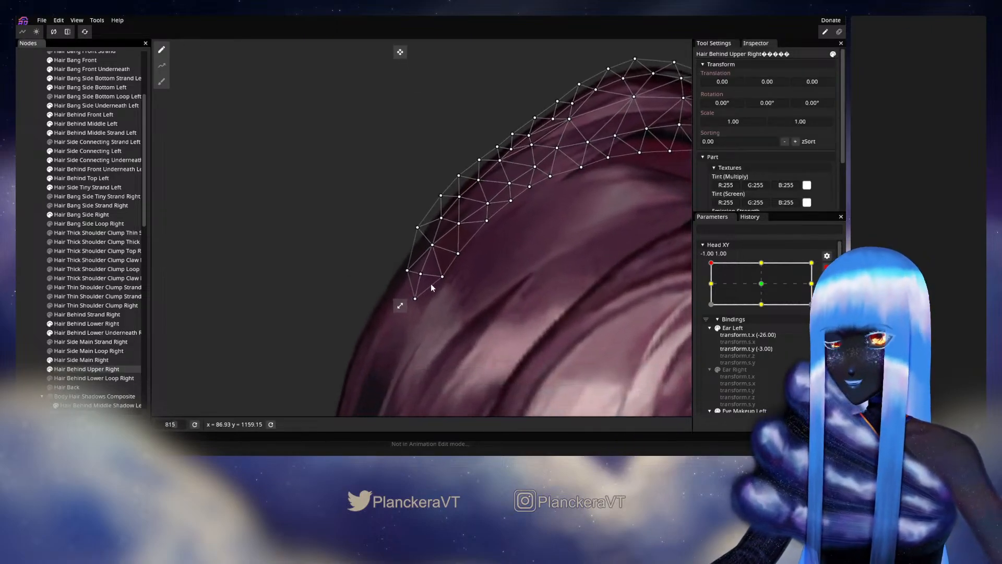
pyautogui.click(433, 245)
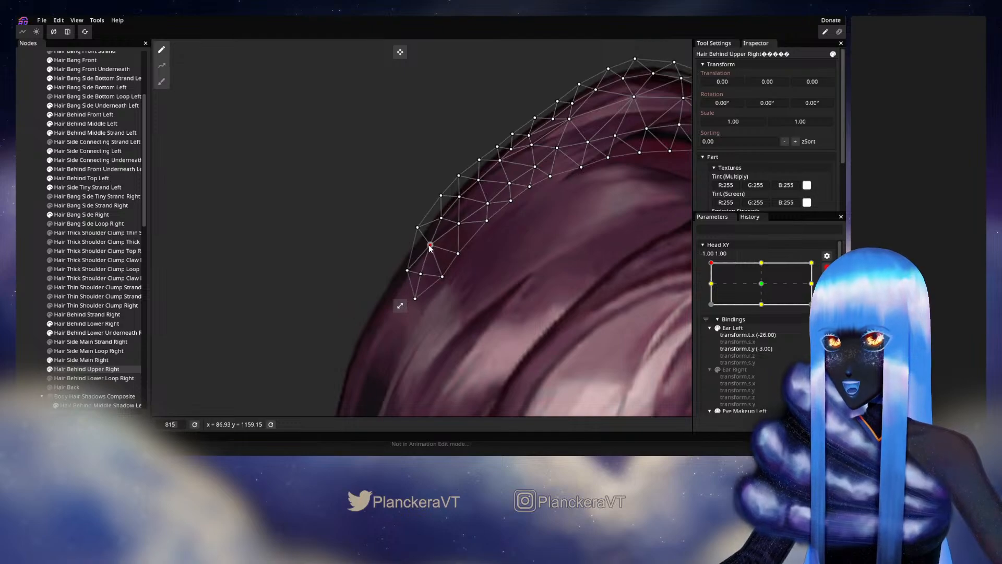
pyautogui.moveTo(408, 270); pyautogui.dragTo(403, 268)
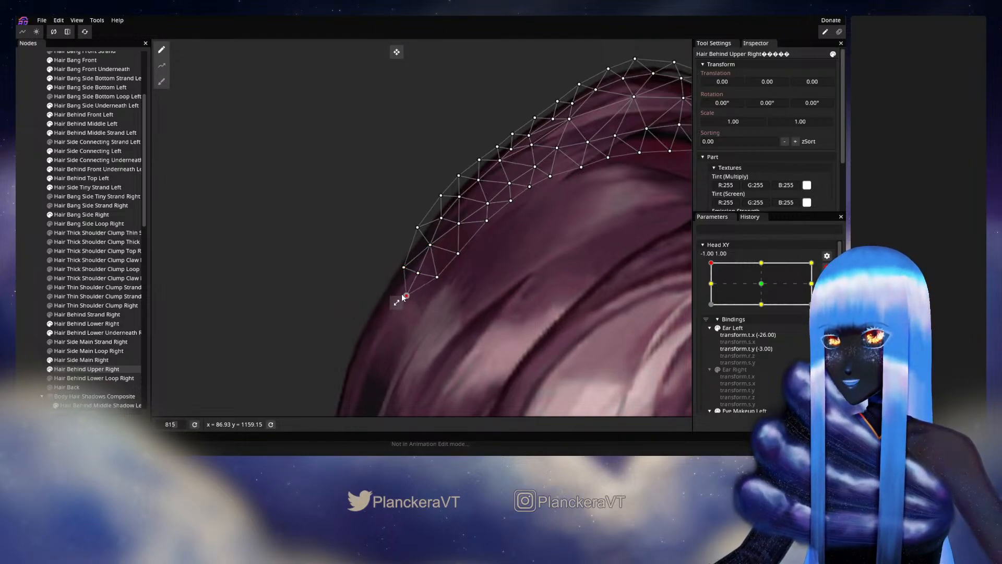
pyautogui.moveTo(404, 267); pyautogui.dragTo(401, 267)
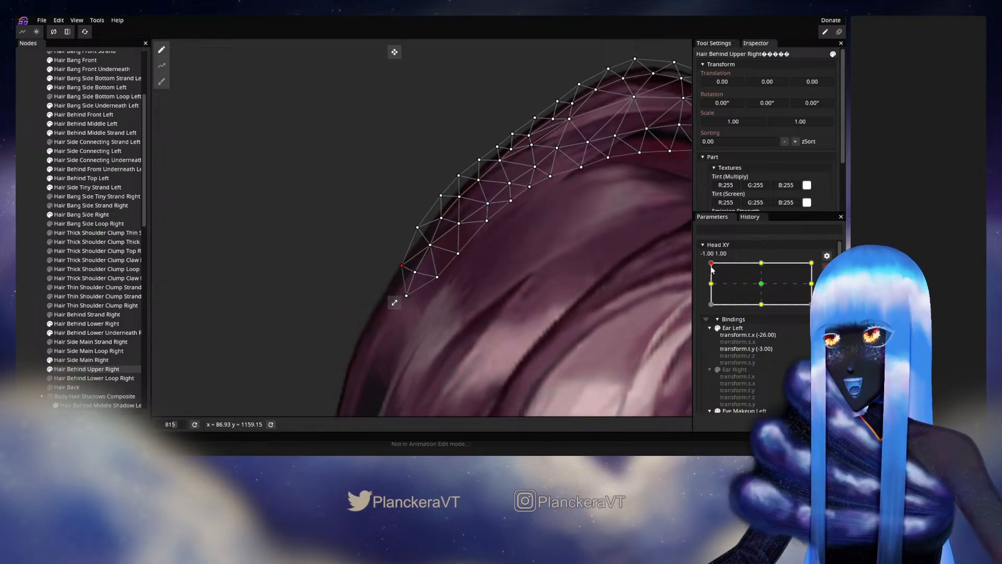
pyautogui.moveTo(433, 277); pyautogui.dragTo(411, 272)
pyautogui.click(399, 268)
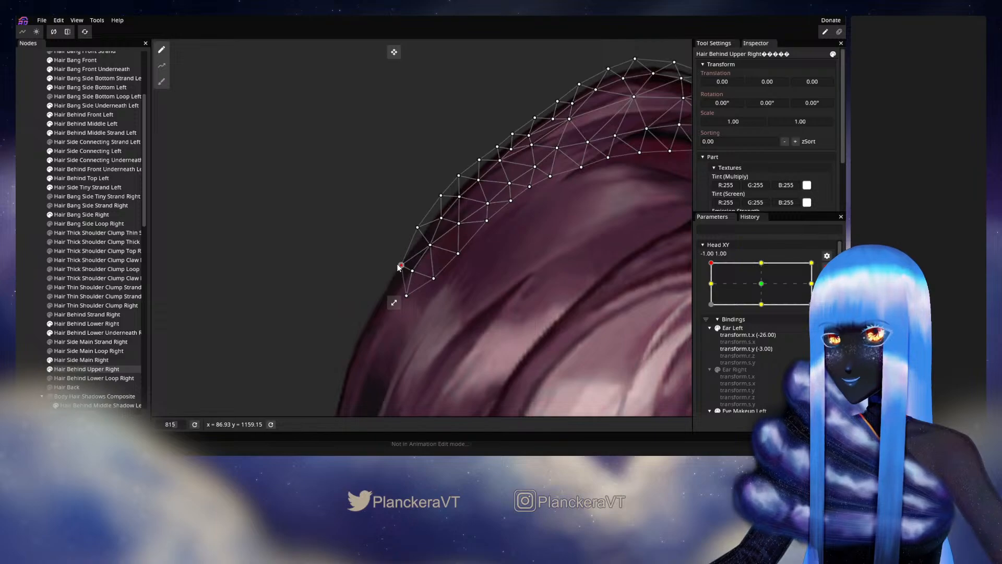
pyautogui.moveTo(407, 296); pyautogui.dragTo(432, 278)
pyautogui.click(21, 275)
pyautogui.scroll(-8, 534, 312)
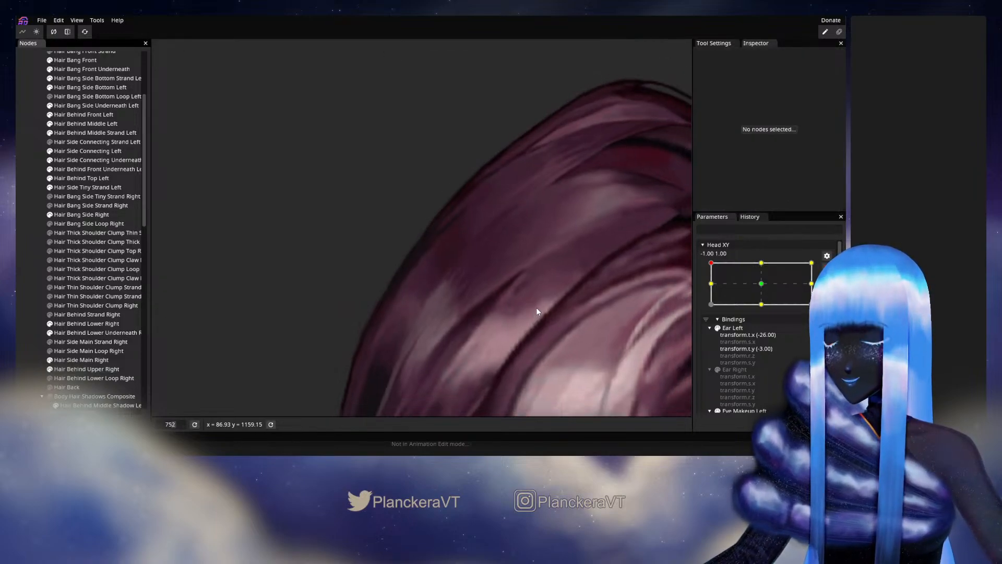
pyautogui.scroll(-6, 535, 315)
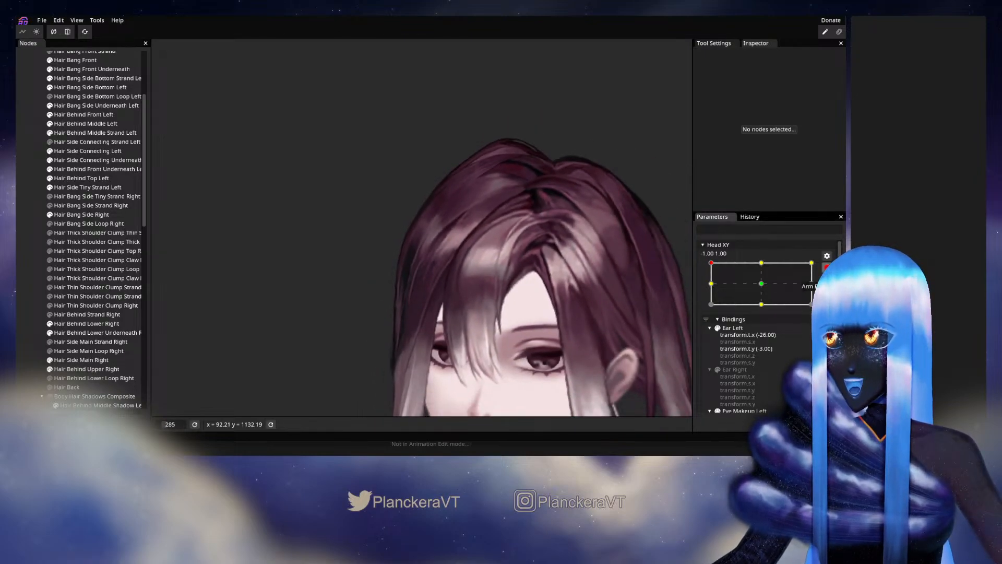
# Step: Disarm Head XY and preview the hair deformation by varying its vertical value between 0.25 and 1.00 at horizontal -1.00
pyautogui.scroll(2, 715, 292)
pyautogui.moveTo(711, 288)
pyautogui.mouseDown()
pyautogui.moveTo(709, 311)
pyautogui.moveTo(707, 291)
pyautogui.moveTo(709, 300)
pyautogui.mouseUp()
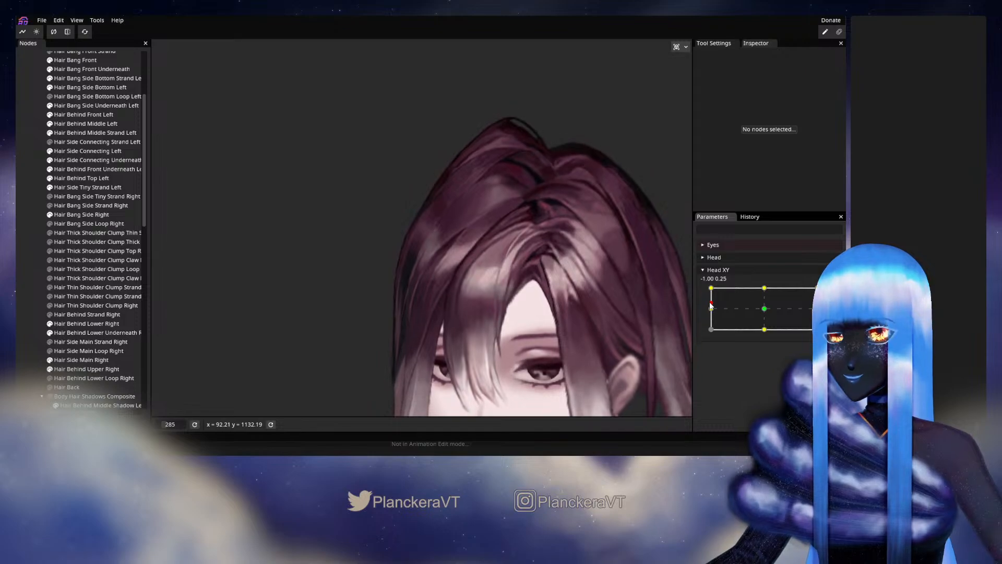
pyautogui.moveTo(708, 298)
pyautogui.mouseDown()
pyautogui.moveTo(704, 284)
pyautogui.moveTo(706, 313)
pyautogui.moveTo(705, 287)
pyautogui.mouseUp()
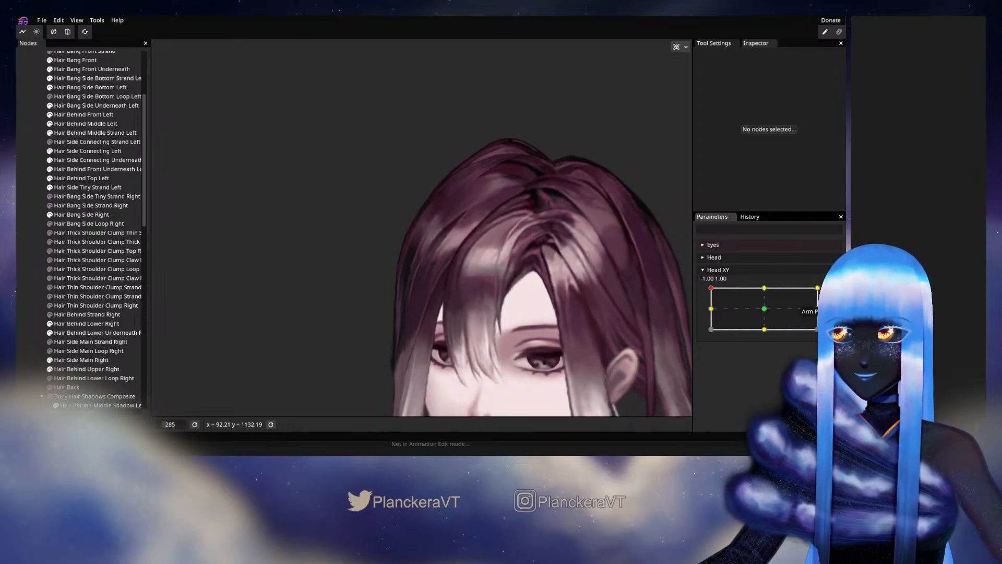
# Step: Arm Head XY for editing at the -1.00, 1.00 keypoint
pyautogui.click(833, 292)
pyautogui.scroll(4, 549, 290)
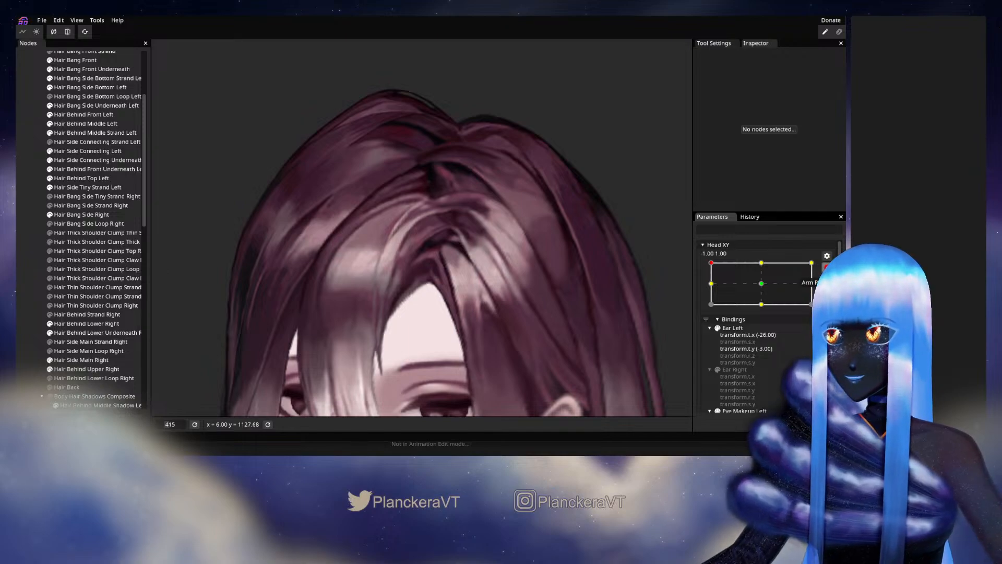
pyautogui.click(827, 267)
pyautogui.moveTo(712, 288)
pyautogui.mouseDown()
pyautogui.moveTo(765, 309)
pyautogui.moveTo(712, 287)
pyautogui.mouseUp()
pyautogui.click(827, 292)
pyautogui.scroll(1, 334, 290)
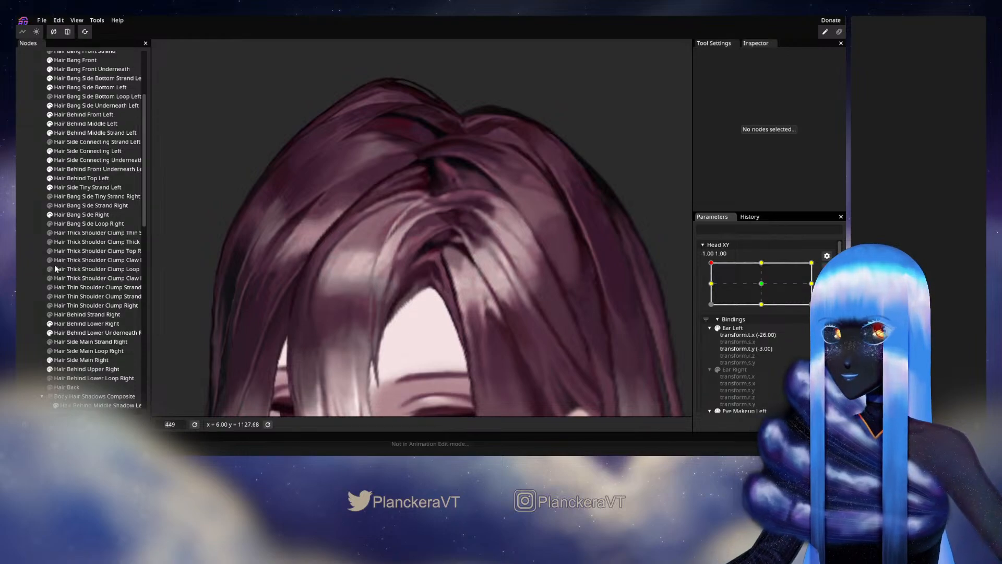
# Step: Adjust the central arch of the Hair Side Connecting Underneath Left mesh with the Circle Brush at Head XY -1.00, 1.00
pyautogui.scroll(3, 105, 246)
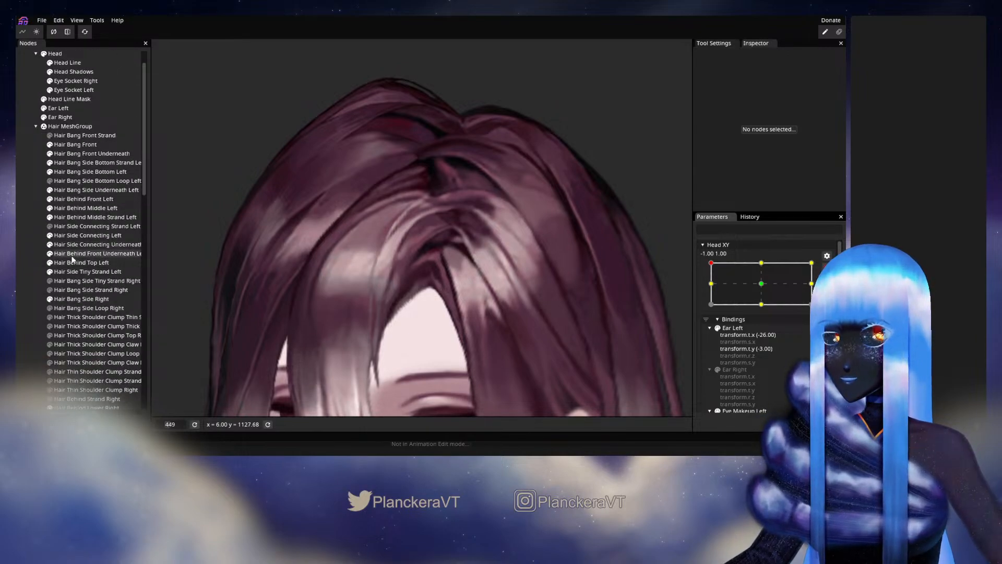
pyautogui.click(71, 244)
pyautogui.scroll(3, 493, 306)
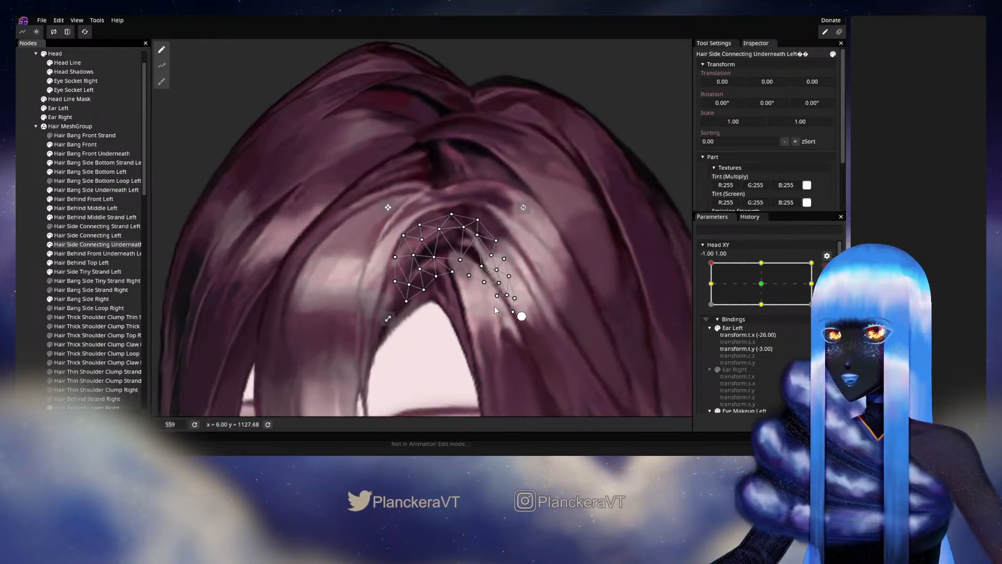
pyautogui.click(162, 82)
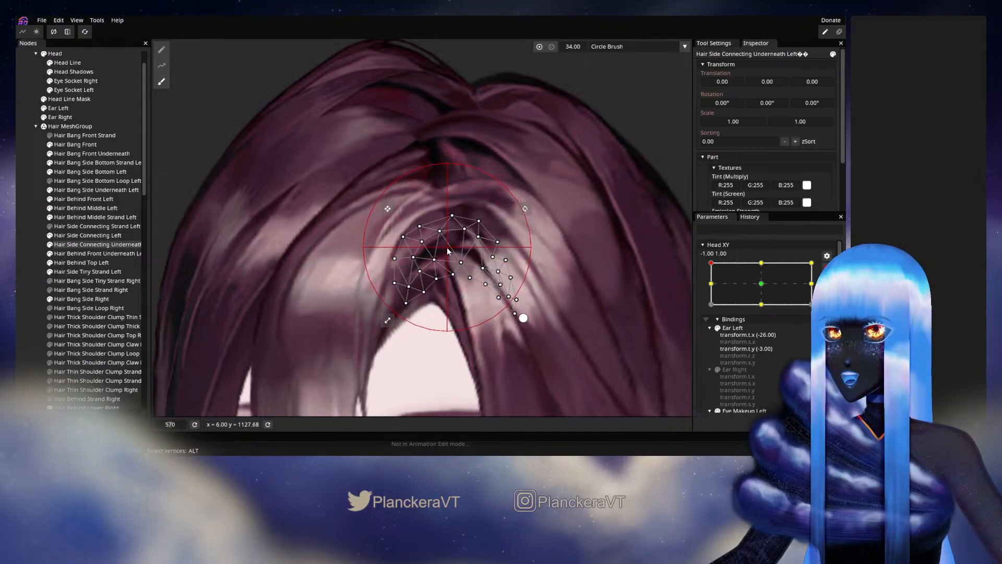
pyautogui.click(21, 252)
pyautogui.scroll(-3, 555, 305)
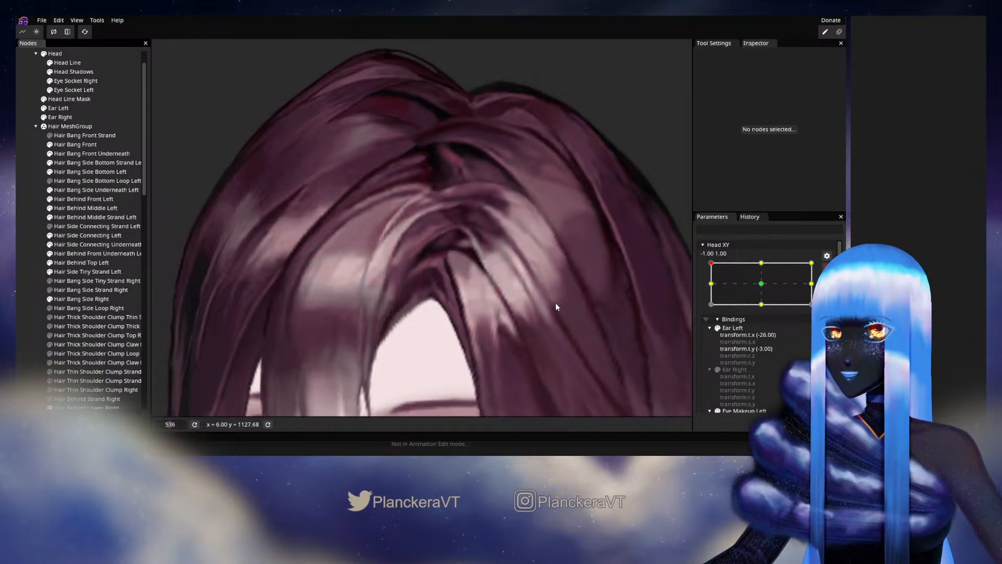
pyautogui.scroll(-4, 554, 308)
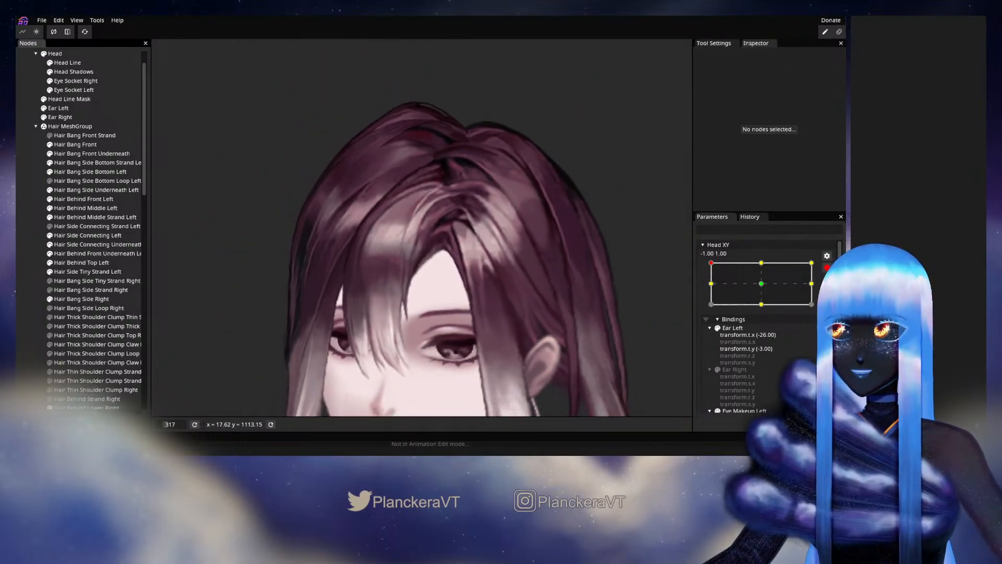
# Step: Disarm Head XY, preview the head turn near the -1.00, 1.00 keypoint, and arm it again there
pyautogui.click(827, 268)
pyautogui.moveTo(712, 289)
pyautogui.mouseDown()
pyautogui.moveTo(712, 308)
pyautogui.moveTo(705, 288)
pyautogui.mouseUp()
pyautogui.click(827, 293)
# Step: Push the outer edge of Hair Side Connecting Underneath Left slightly toward the parting with the 34.00 Circle Brush at Head XY -1.00, 1.00
pyautogui.scroll(2, 441, 279)
pyautogui.scroll(5, 441, 278)
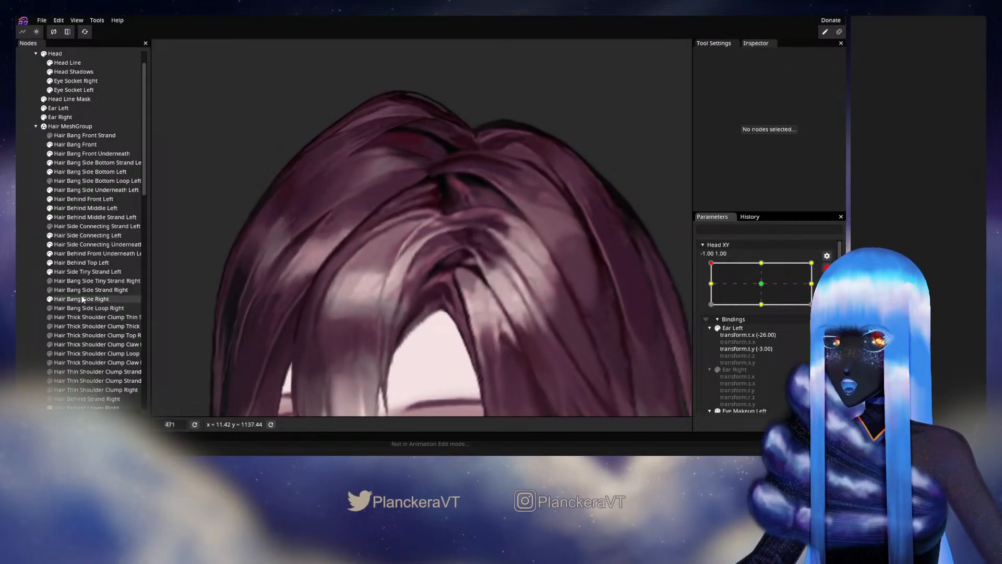
pyautogui.click(68, 243)
pyautogui.scroll(5, 319, 205)
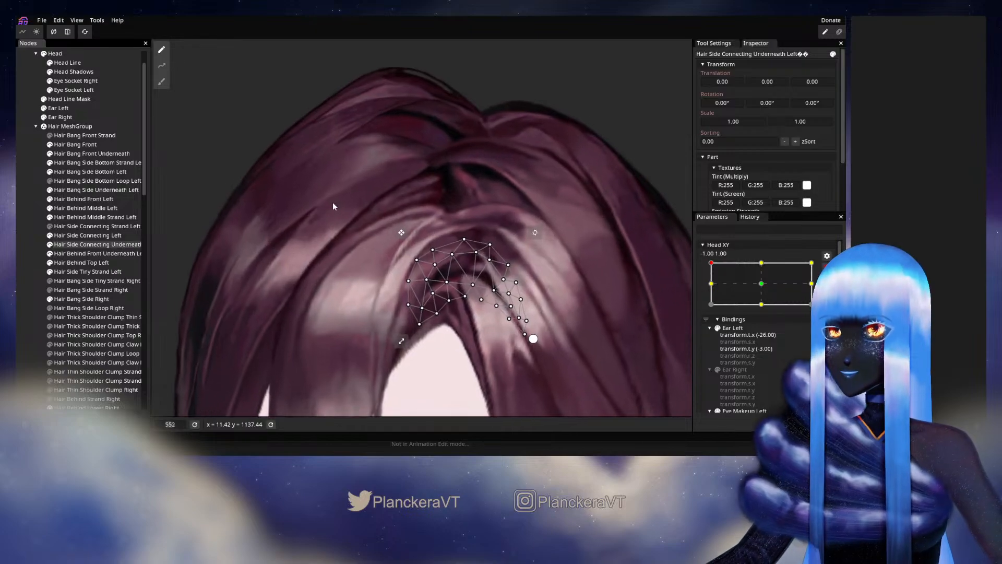
pyautogui.click(161, 82)
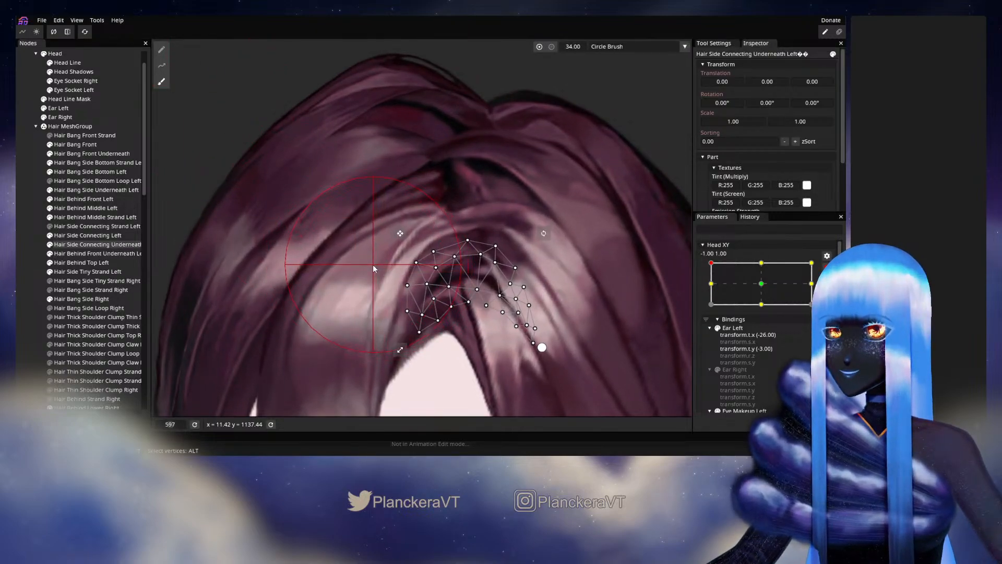
pyautogui.moveTo(379, 268); pyautogui.dragTo(391, 263)
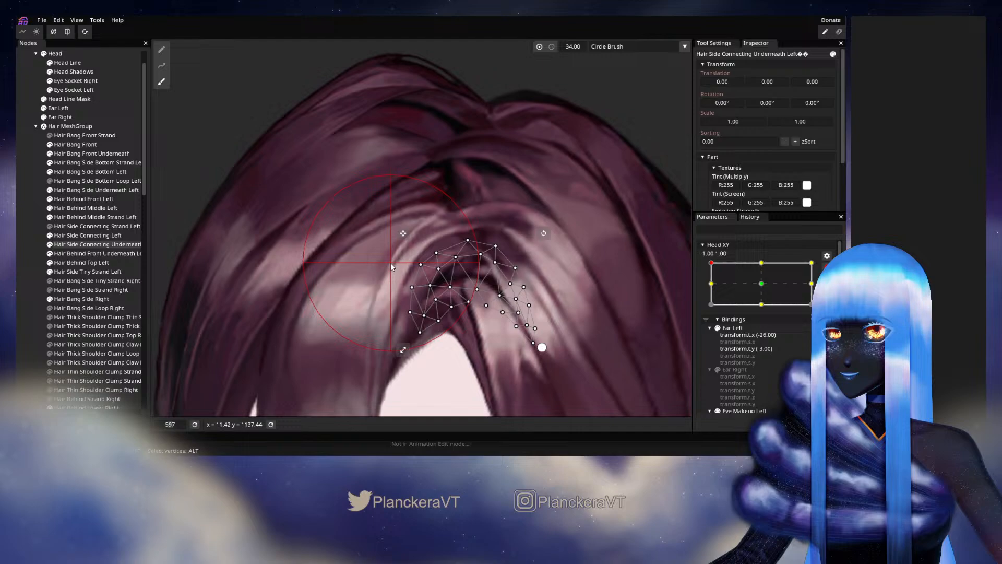
pyautogui.click(28, 227)
pyautogui.scroll(-6, 540, 327)
pyautogui.scroll(-7, 555, 334)
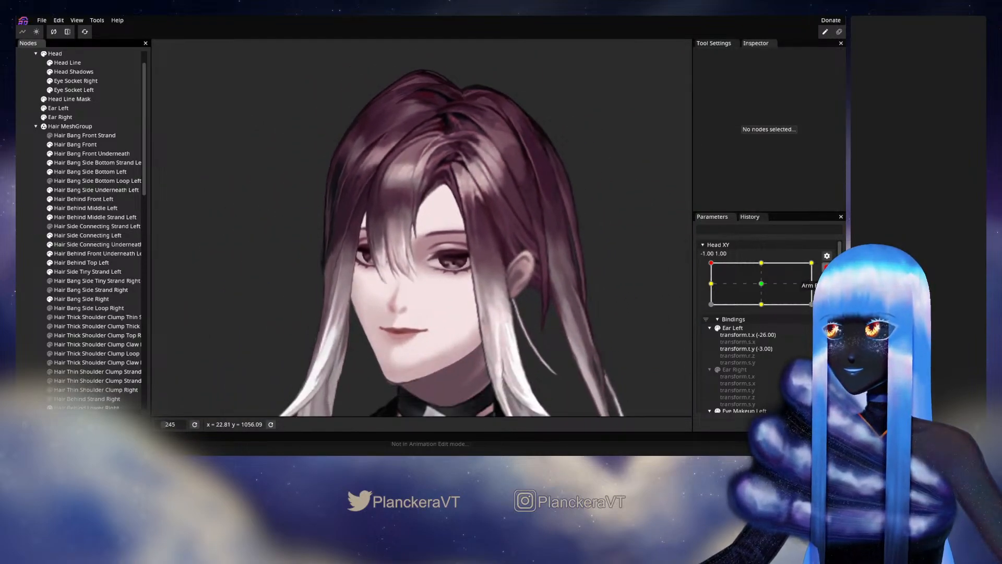
# Step: Disarm Head XY, preview its vertical range at horizontal -1.00, and arm it at the -1.00, 0.00 keypoint
pyautogui.click(826, 266)
pyautogui.moveTo(712, 288)
pyautogui.mouseDown()
pyautogui.moveTo(708, 313)
pyautogui.moveTo(709, 285)
pyautogui.moveTo(766, 312)
pyautogui.moveTo(711, 291)
pyautogui.moveTo(705, 313)
pyautogui.moveTo(704, 288)
pyautogui.moveTo(719, 297)
pyautogui.mouseUp()
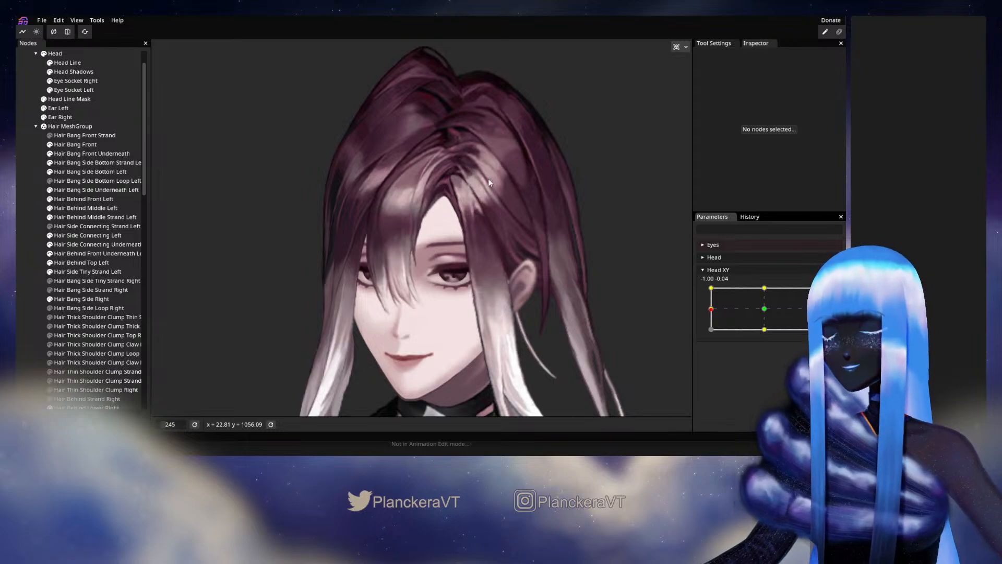
pyautogui.moveTo(712, 308)
pyautogui.mouseDown()
pyautogui.moveTo(766, 311)
pyautogui.moveTo(710, 288)
pyautogui.moveTo(706, 307)
pyautogui.moveTo(727, 310)
pyautogui.moveTo(710, 308)
pyautogui.mouseUp()
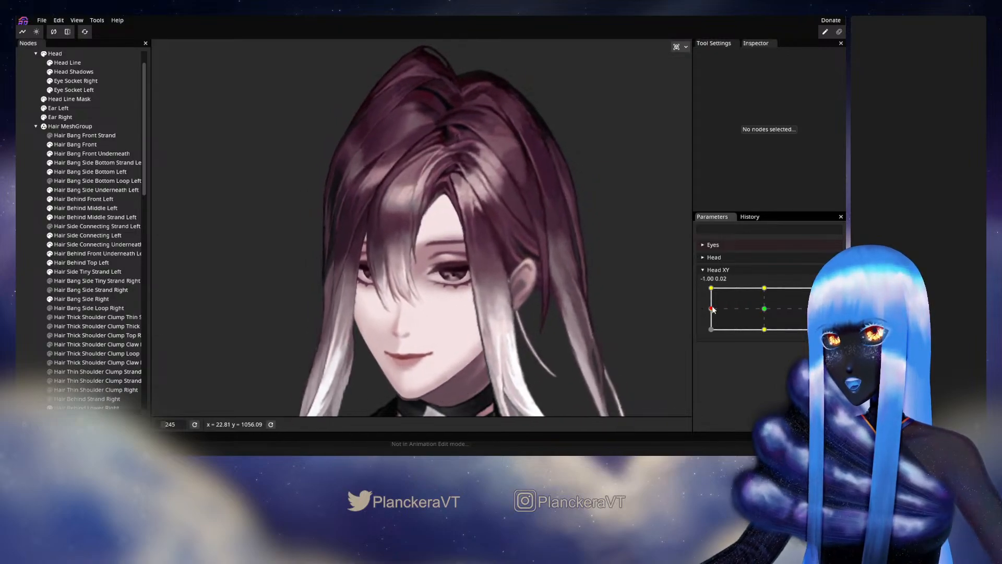
pyautogui.click(832, 295)
# Step: Reposition the inner-edge vertices near the top of the Hair Side Connecting Left mesh at Head XY -1.00, 0.00
pyautogui.scroll(2, 543, 251)
pyautogui.moveTo(484, 229); pyautogui.dragTo(421, 284)
pyautogui.scroll(3, 424, 279)
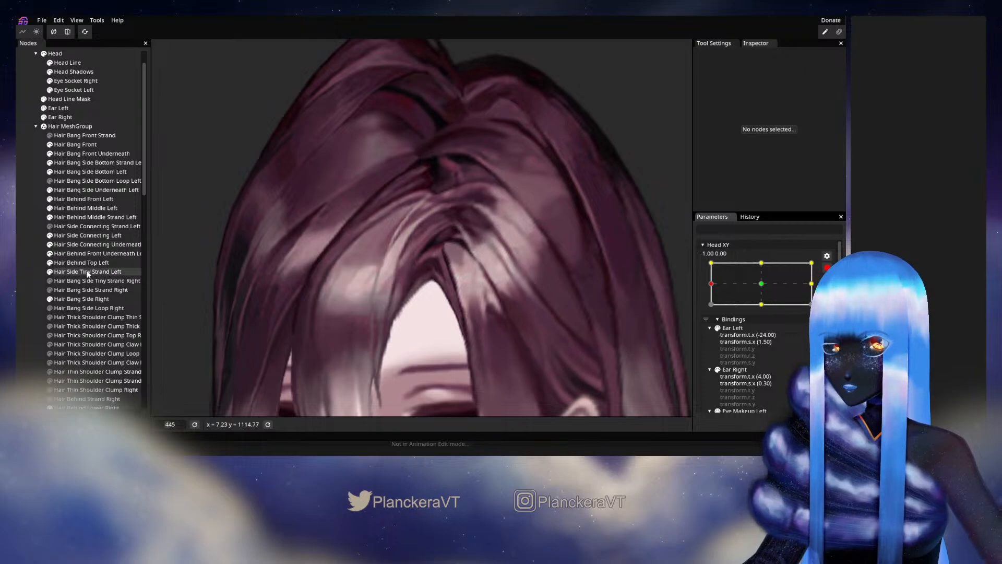
pyautogui.click(77, 235)
pyautogui.scroll(2, 456, 300)
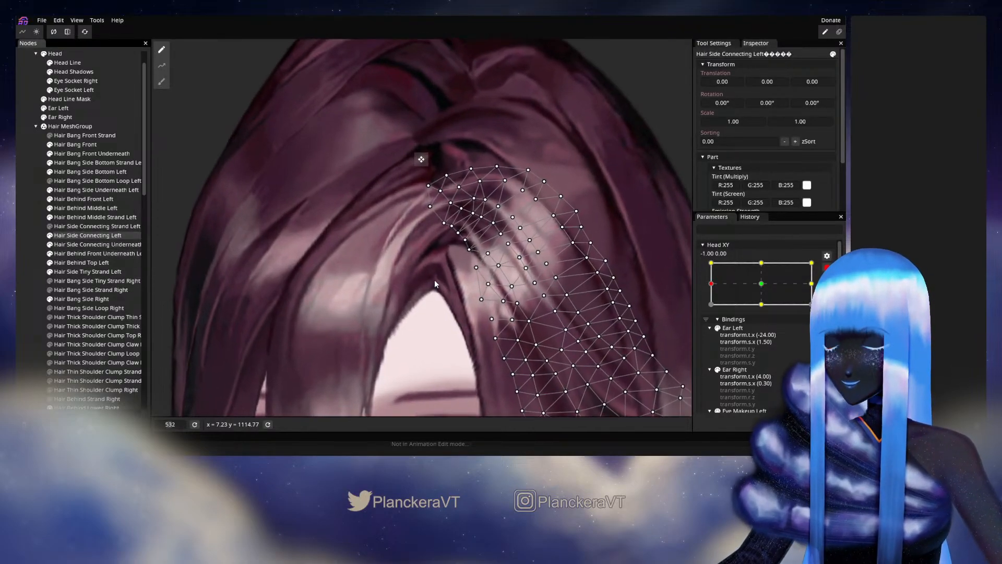
pyautogui.scroll(2, 435, 281)
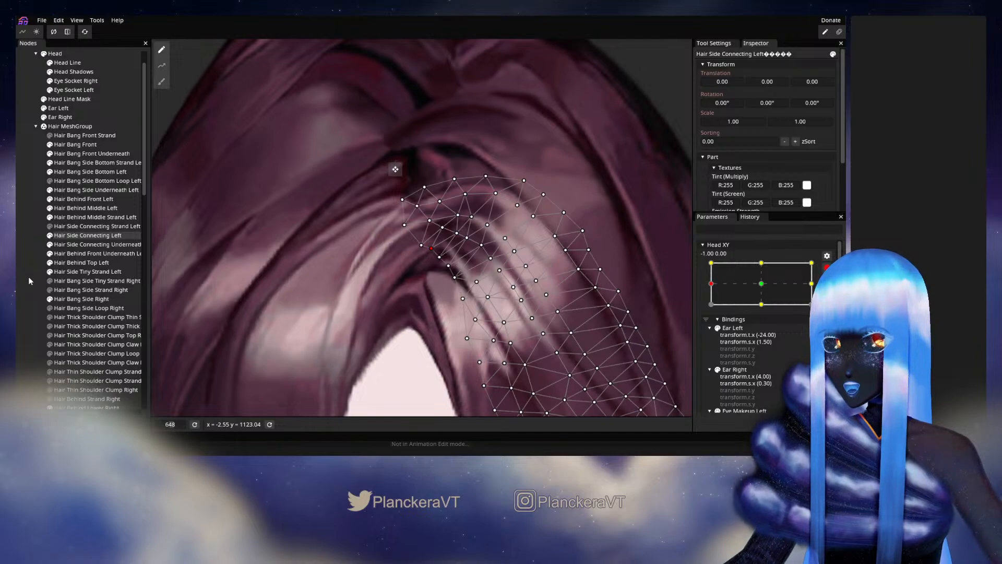
pyautogui.click(515, 308)
pyautogui.scroll(-5, 516, 313)
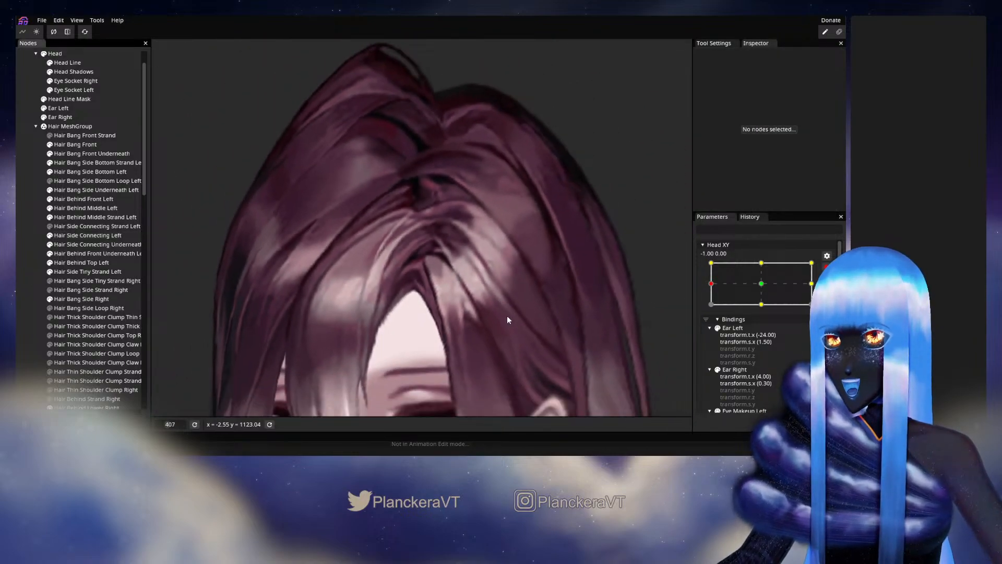
pyautogui.scroll(-4, 506, 319)
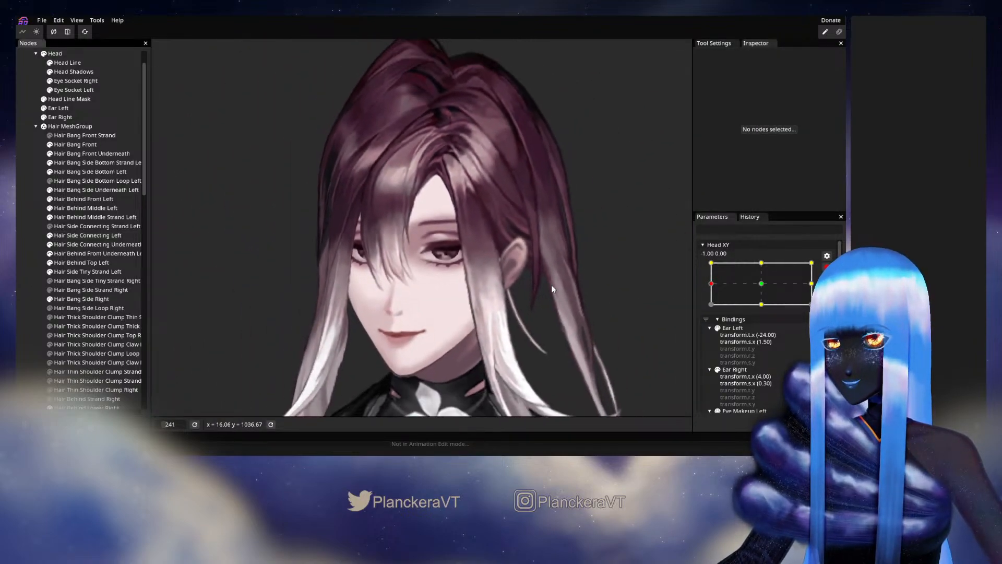
pyautogui.scroll(-1, 552, 285)
# Step: Disarm Head XY, preview the side-hair deformation around -1.00, 0.00, and arm that keypoint again
pyautogui.click(827, 267)
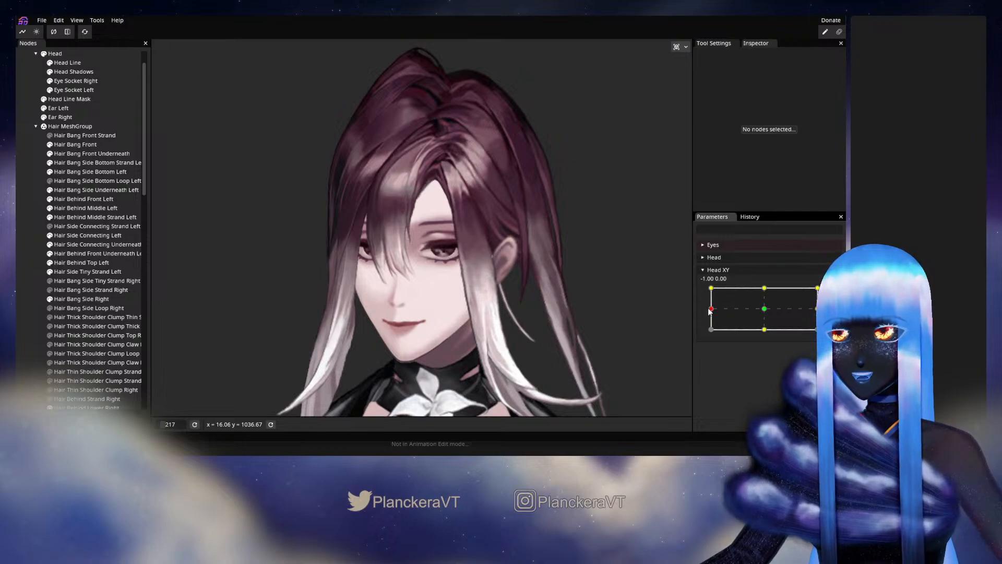
pyautogui.moveTo(710, 311)
pyautogui.mouseDown()
pyautogui.moveTo(766, 312)
pyautogui.moveTo(710, 290)
pyautogui.moveTo(701, 310)
pyautogui.moveTo(754, 305)
pyautogui.moveTo(710, 290)
pyautogui.moveTo(695, 295)
pyautogui.moveTo(699, 308)
pyautogui.moveTo(697, 287)
pyautogui.moveTo(697, 308)
pyautogui.mouseUp()
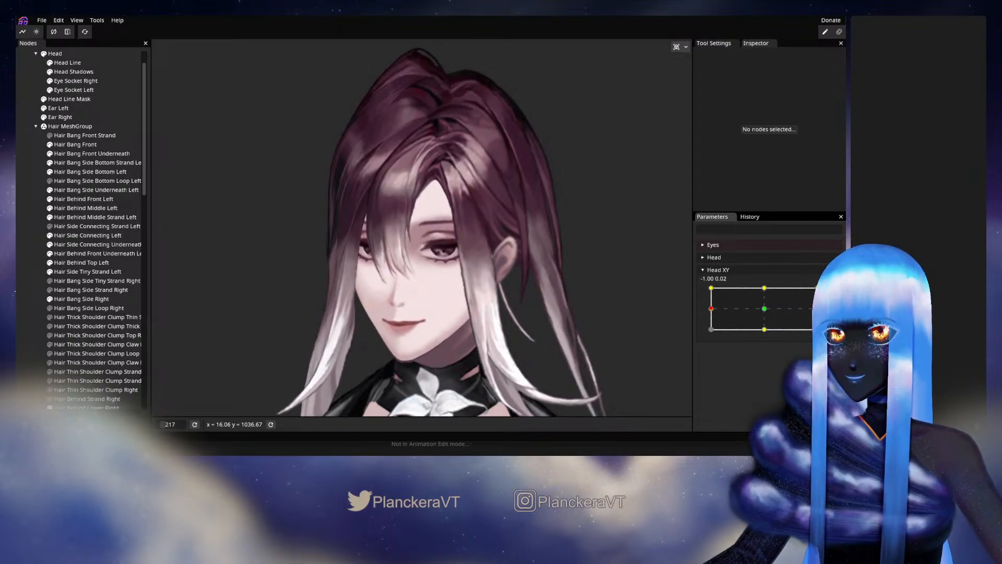
pyautogui.click(834, 294)
# Step: Refine the interior vertices through the highlight and middle strands of Hair Side Connecting Left at Head XY -1.00, 0.00
pyautogui.scroll(3, 506, 233)
pyautogui.moveTo(496, 211); pyautogui.dragTo(465, 280)
pyautogui.scroll(2, 465, 279)
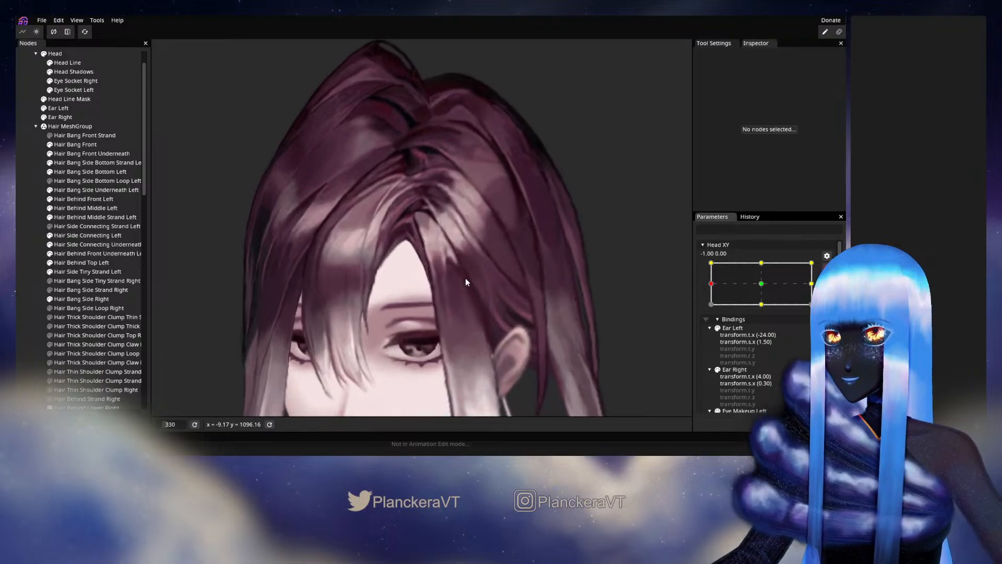
pyautogui.scroll(4, 466, 282)
pyautogui.click(87, 236)
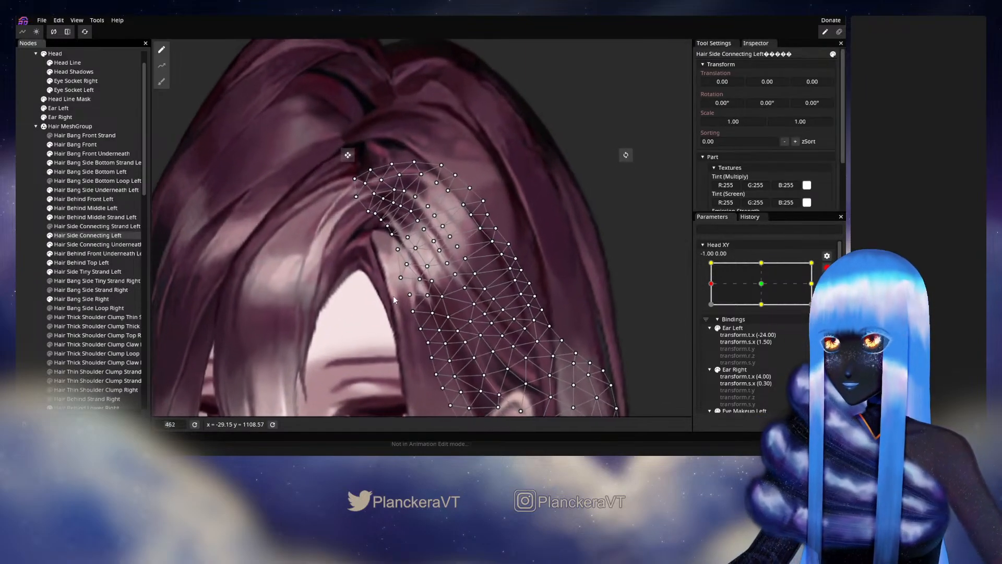
pyautogui.scroll(3, 426, 269)
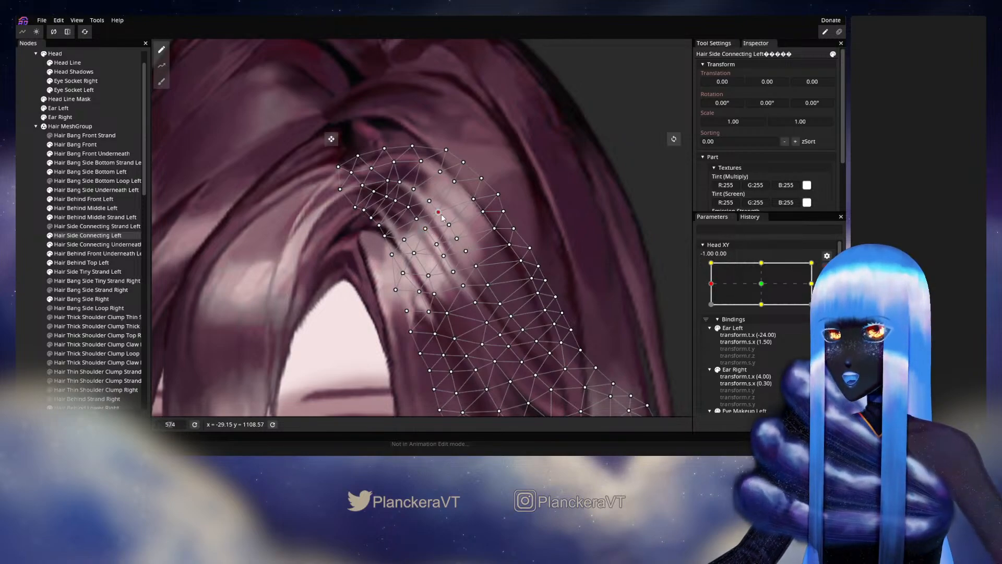
pyautogui.click(417, 219)
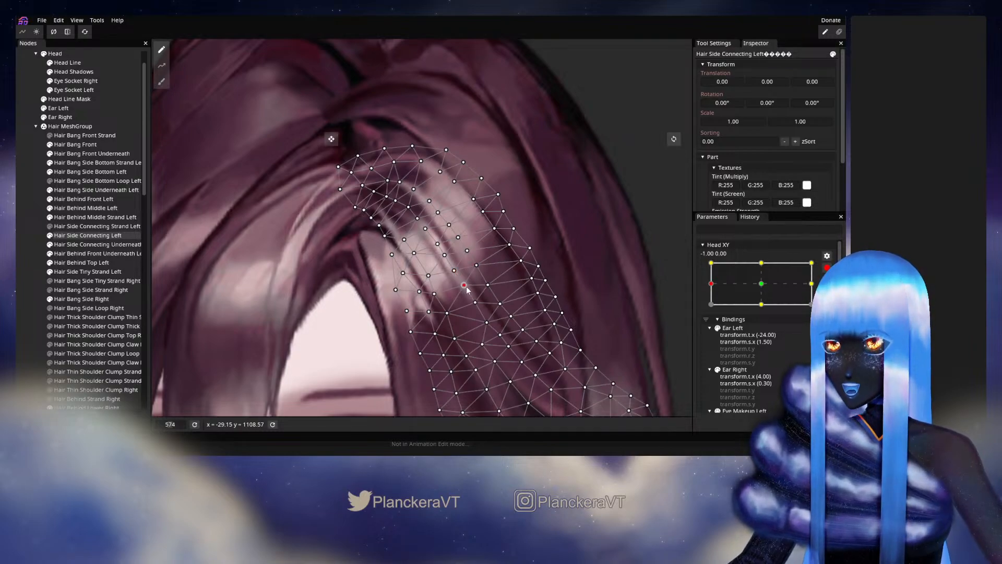
pyautogui.moveTo(487, 298); pyautogui.dragTo(468, 243)
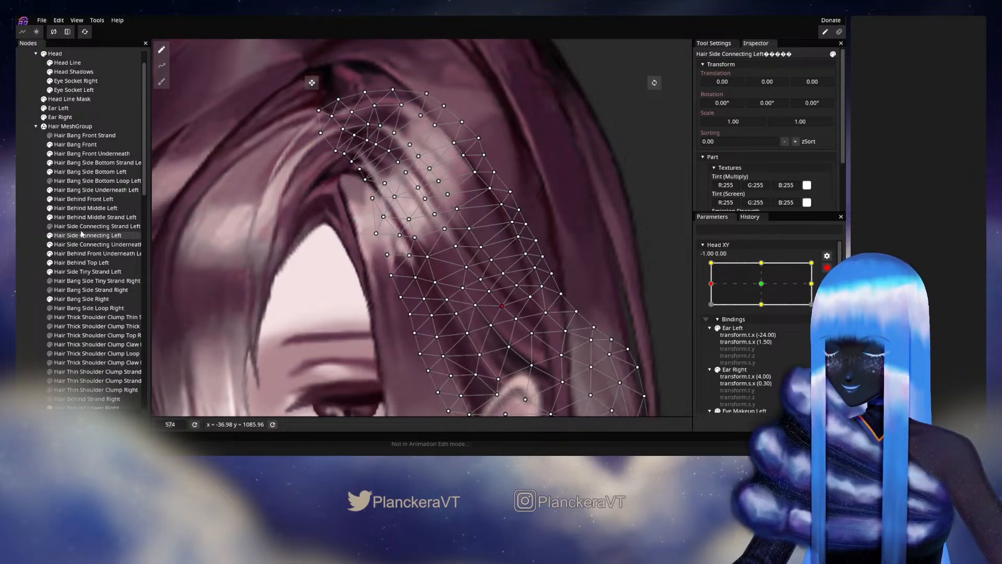
pyautogui.click(48, 234)
pyautogui.scroll(-3, 528, 288)
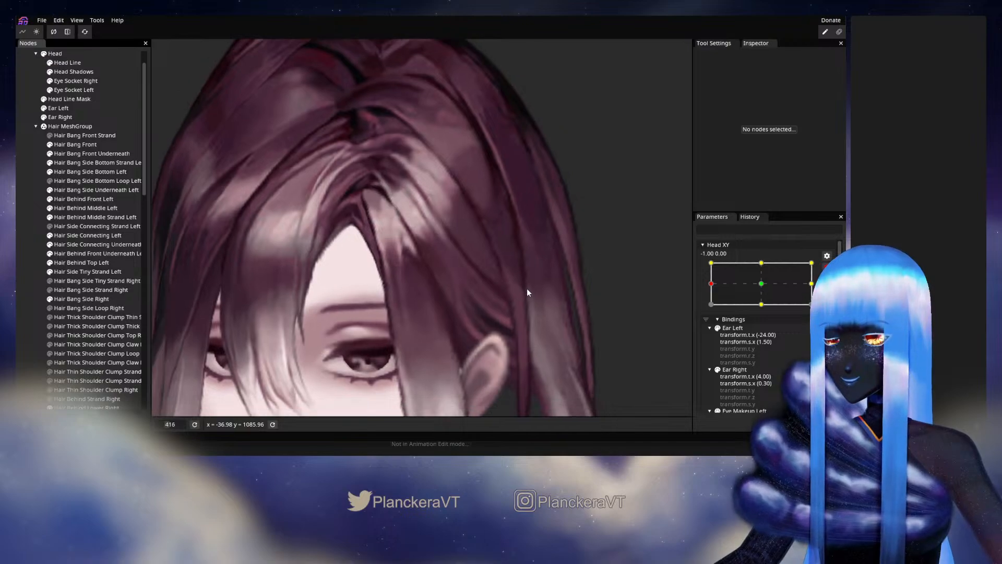
pyautogui.scroll(-4, 528, 293)
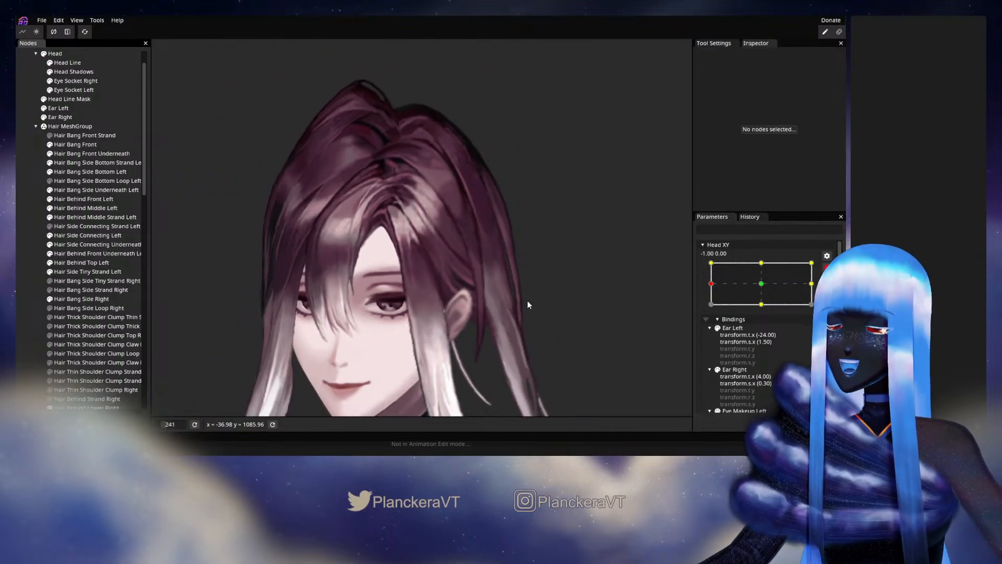
pyautogui.scroll(-1, 527, 298)
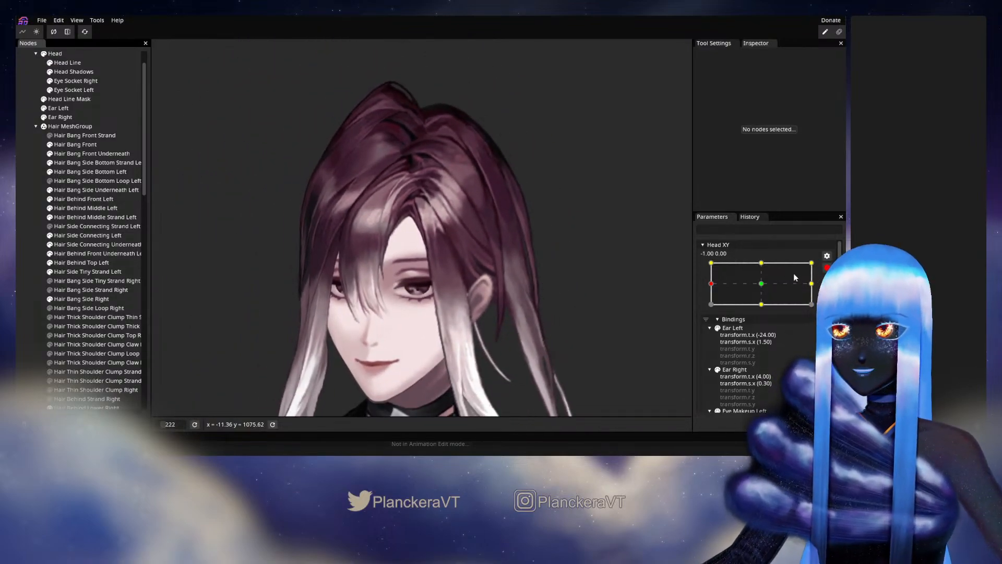
# Step: Disarm Head XY, move it up to the -1.00, 1.00 keypoint while previewing the hair, and arm it for editing
pyautogui.click(827, 268)
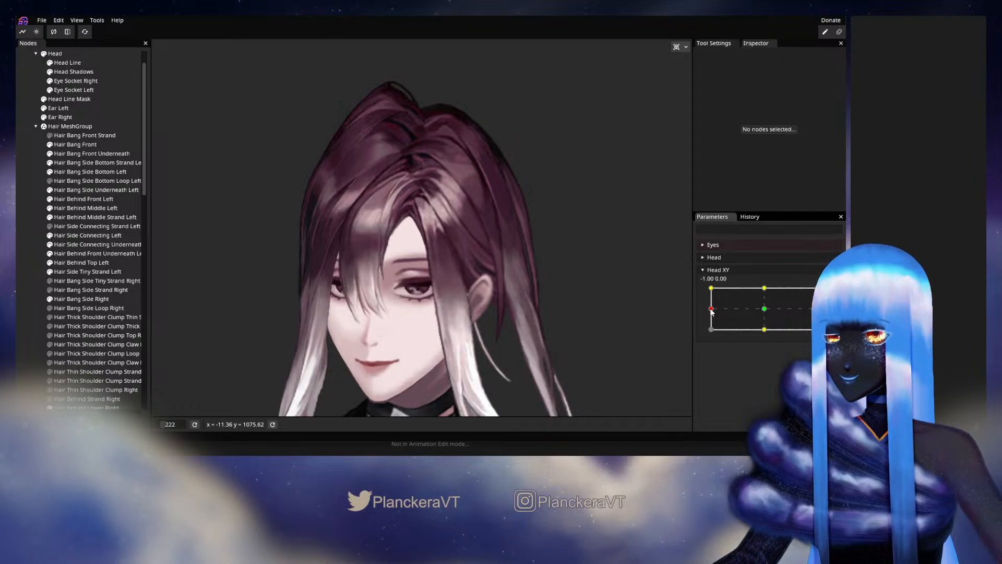
pyautogui.moveTo(711, 309); pyautogui.dragTo(704, 287)
pyautogui.click(827, 293)
# Step: Adjust the interior strand vertices of the Hair Side Connecting Left mesh at Head XY -1.00, 1.00
pyautogui.scroll(3, 464, 245)
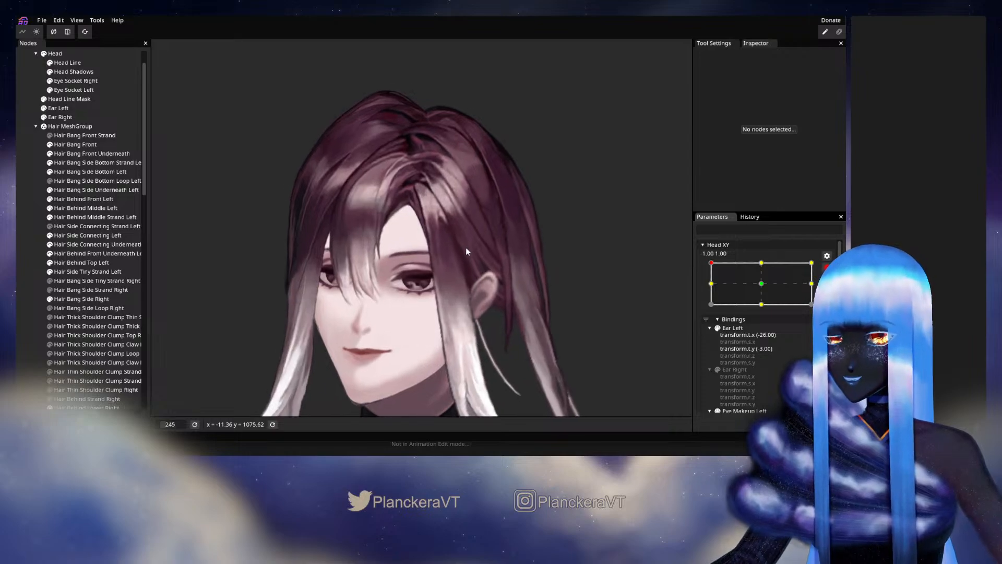
pyautogui.moveTo(462, 246); pyautogui.dragTo(421, 286)
pyautogui.scroll(2, 420, 285)
pyautogui.scroll(5, 421, 285)
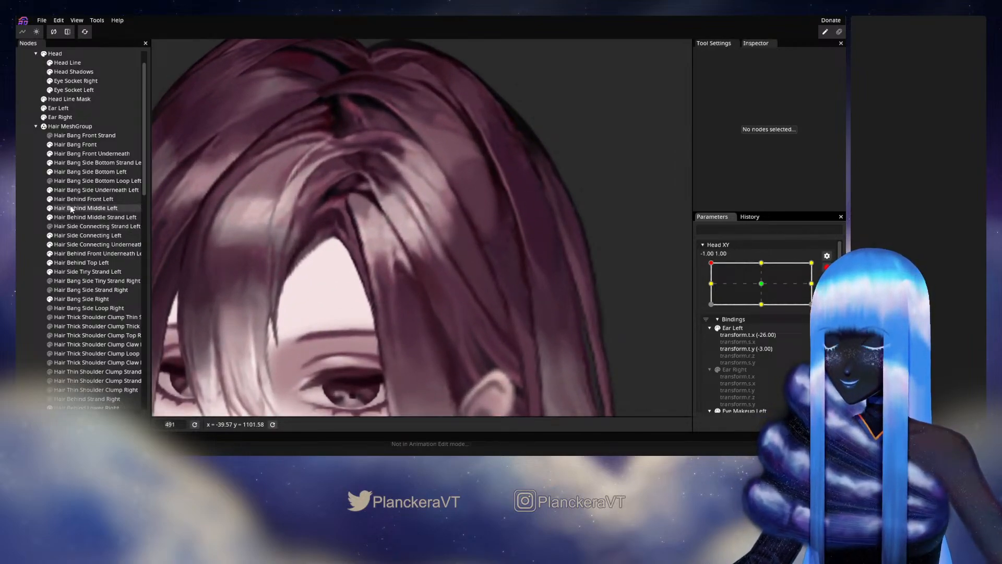
pyautogui.click(78, 235)
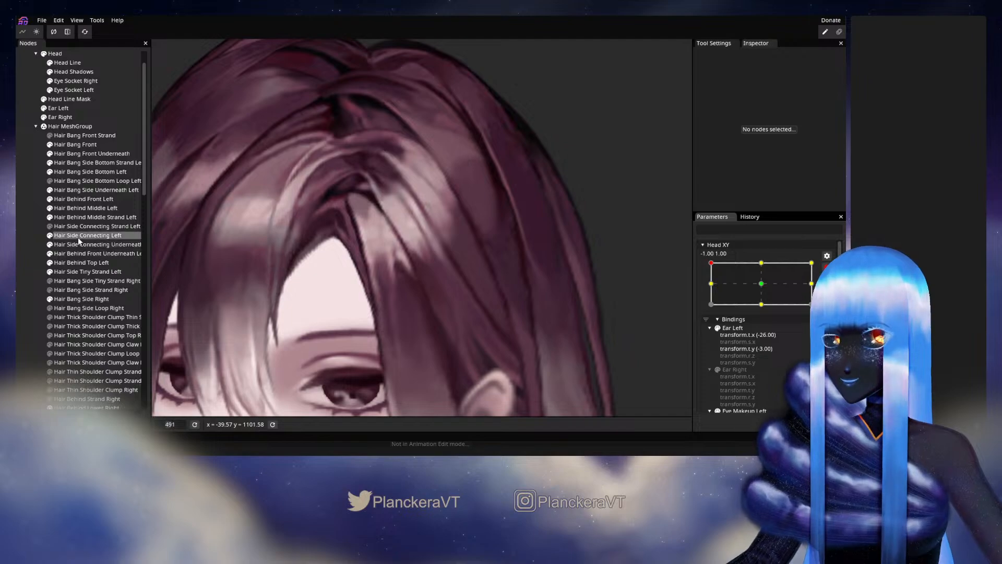
pyautogui.scroll(3, 432, 291)
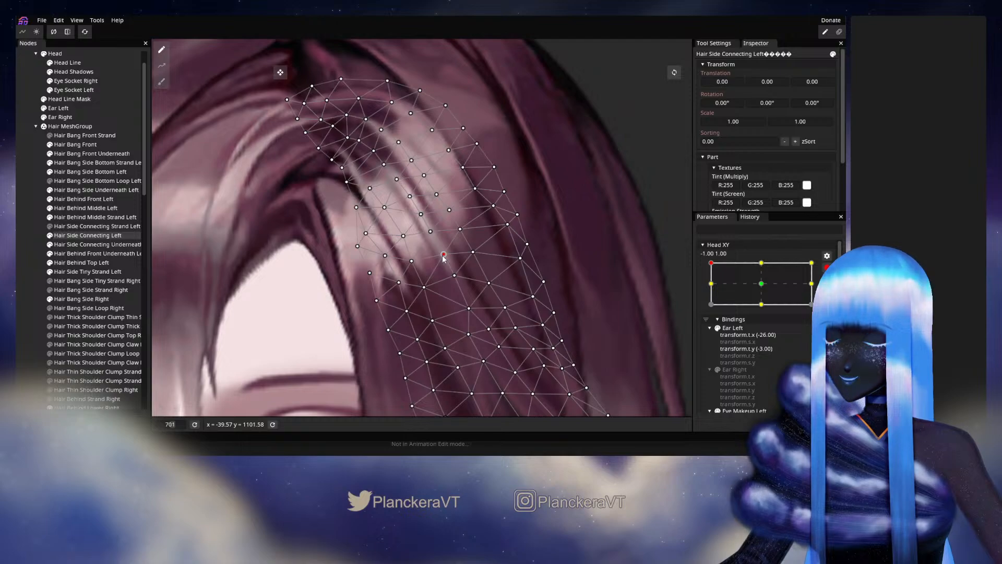
pyautogui.click(21, 254)
pyautogui.scroll(-4, 501, 272)
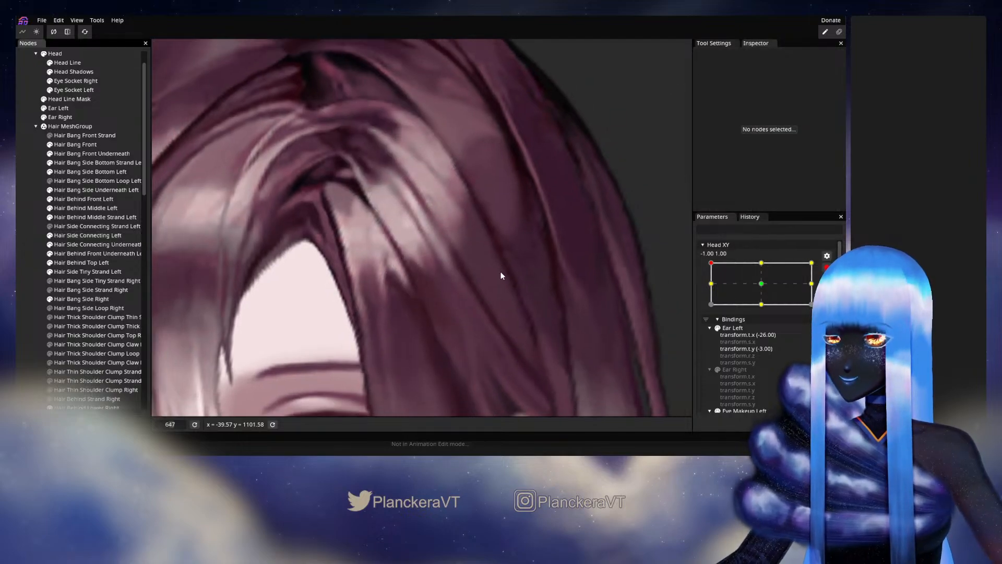
pyautogui.scroll(-5, 491, 284)
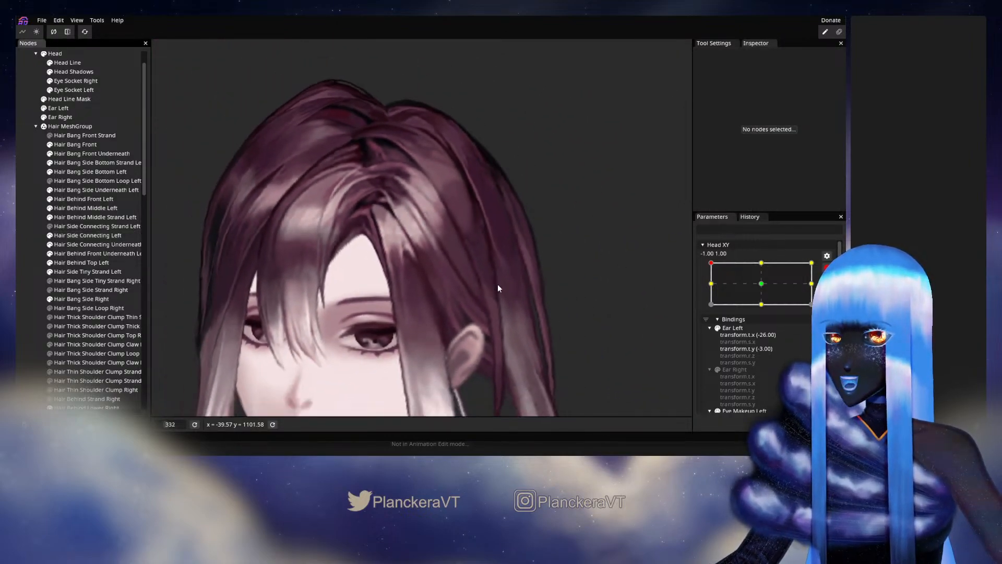
pyautogui.scroll(-5, 510, 286)
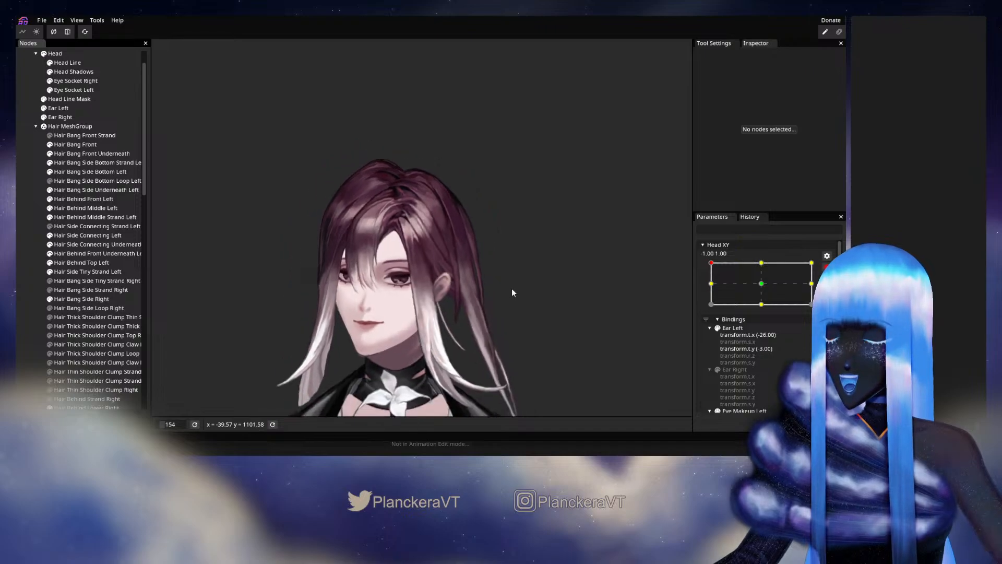
# Step: Disarm Head XY, preview the hair around the -1.00, 1.00 keypoint, and arm it again for editing
pyautogui.click(827, 256)
pyautogui.moveTo(711, 291)
pyautogui.mouseDown()
pyautogui.moveTo(774, 311)
pyautogui.moveTo(708, 282)
pyautogui.mouseUp()
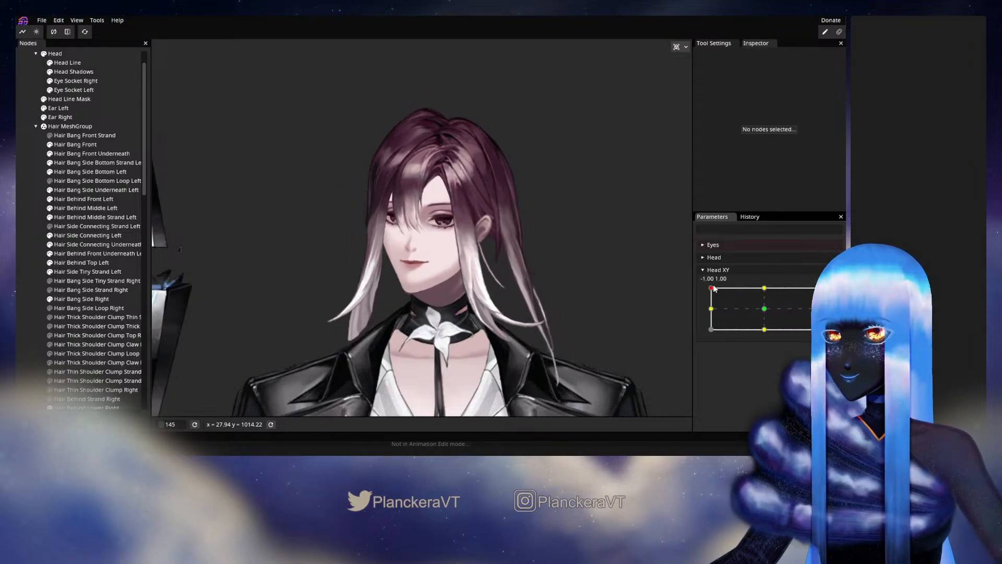
pyautogui.click(827, 292)
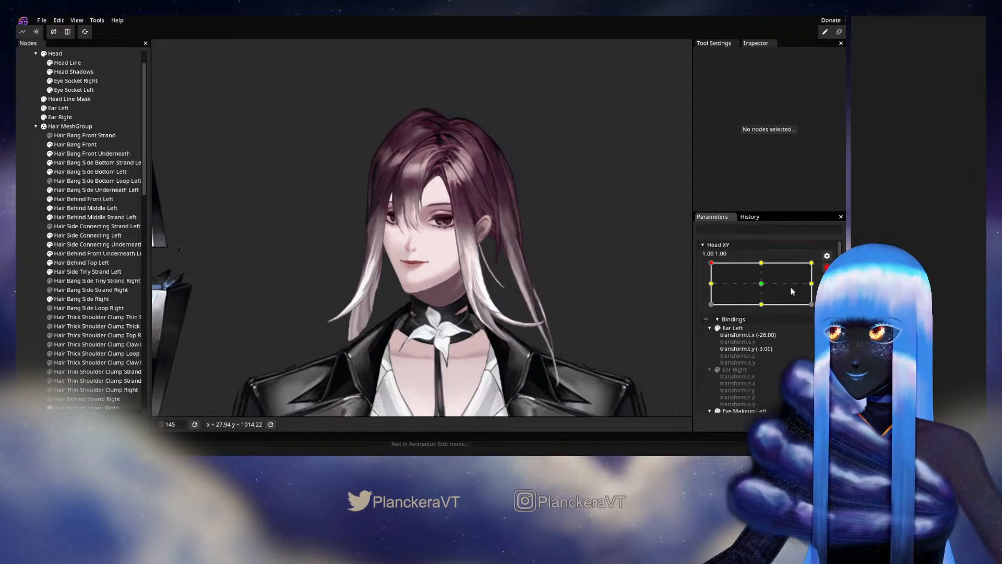
# Step: Adjust the inner-edge vertices of the Hair Behind Front Left mesh near the parting at Head XY -1.00, 1.00, then deselect it
pyautogui.scroll(7, 456, 212)
pyautogui.moveTo(456, 210); pyautogui.dragTo(437, 307)
pyautogui.scroll(7, 434, 303)
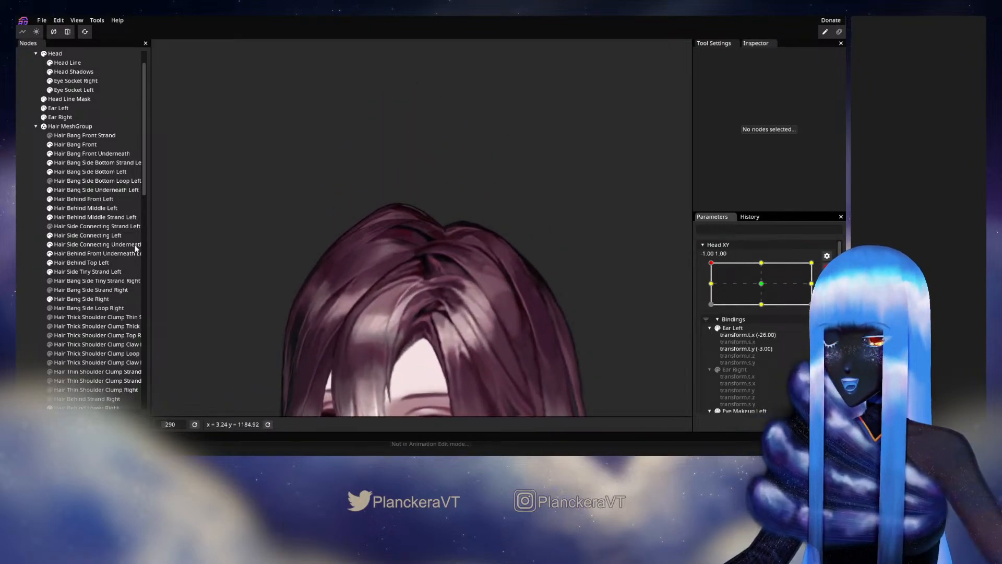
pyautogui.click(81, 200)
pyautogui.scroll(7, 446, 289)
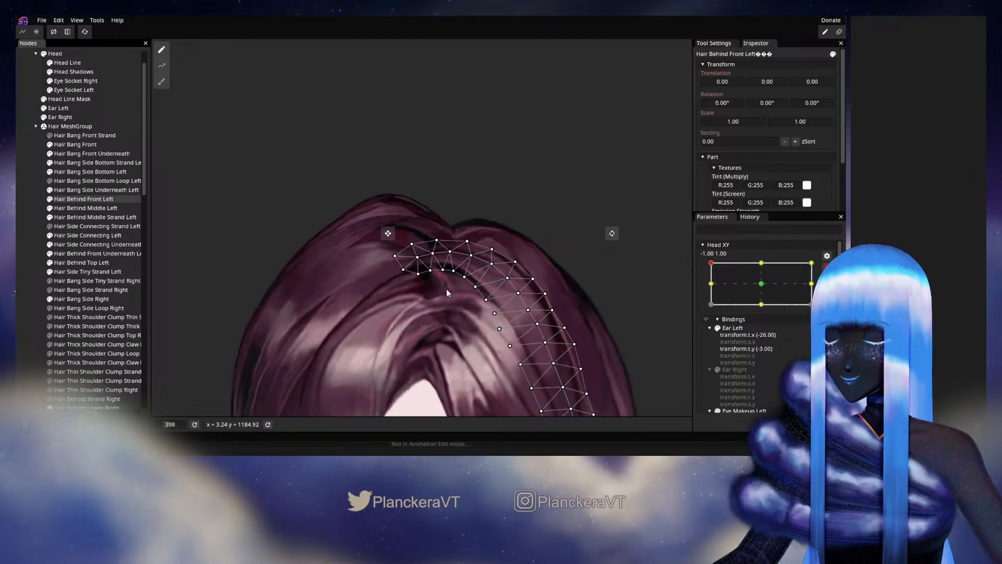
pyautogui.scroll(6, 446, 289)
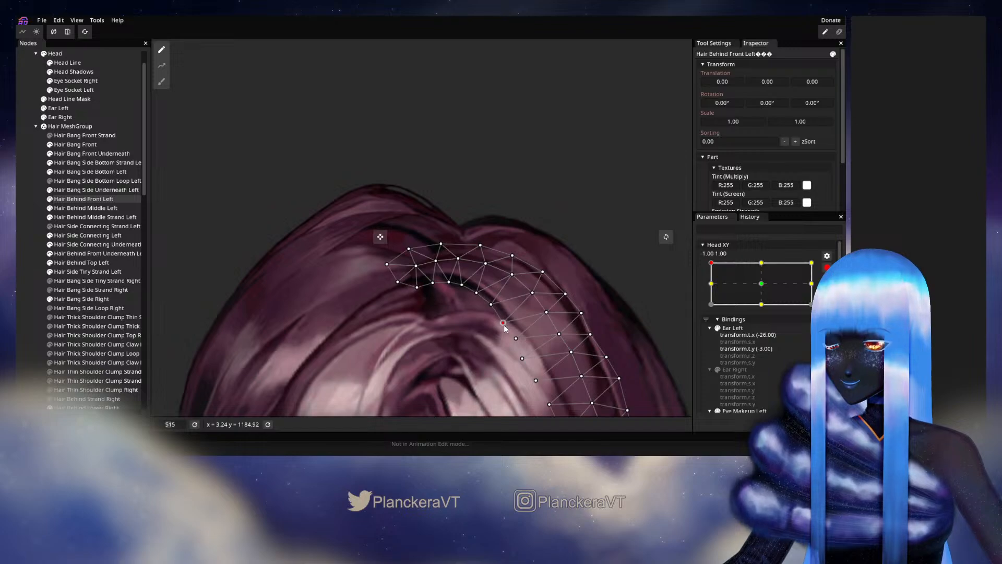
pyautogui.moveTo(516, 336); pyautogui.dragTo(510, 304)
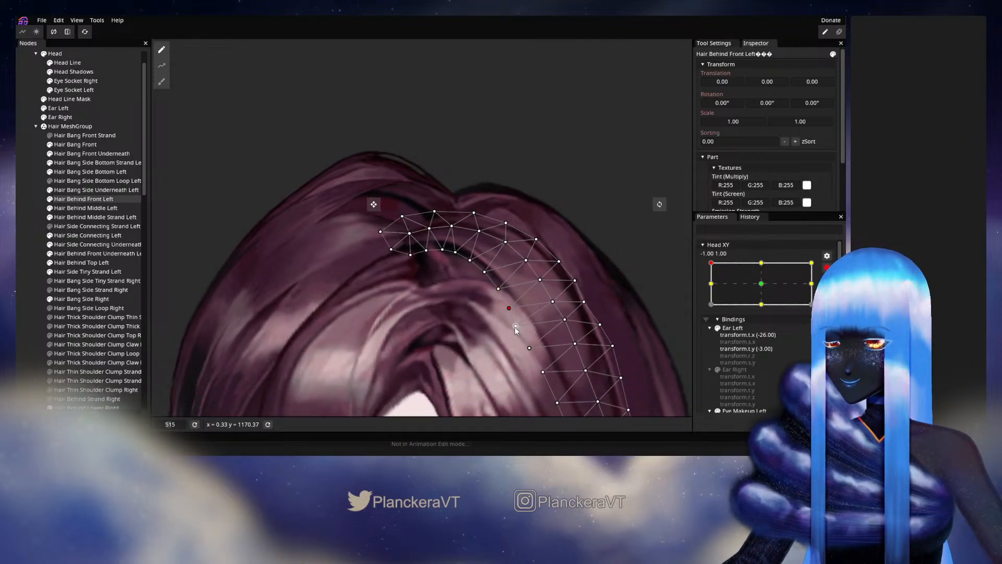
pyautogui.click(515, 327)
pyautogui.click(453, 253)
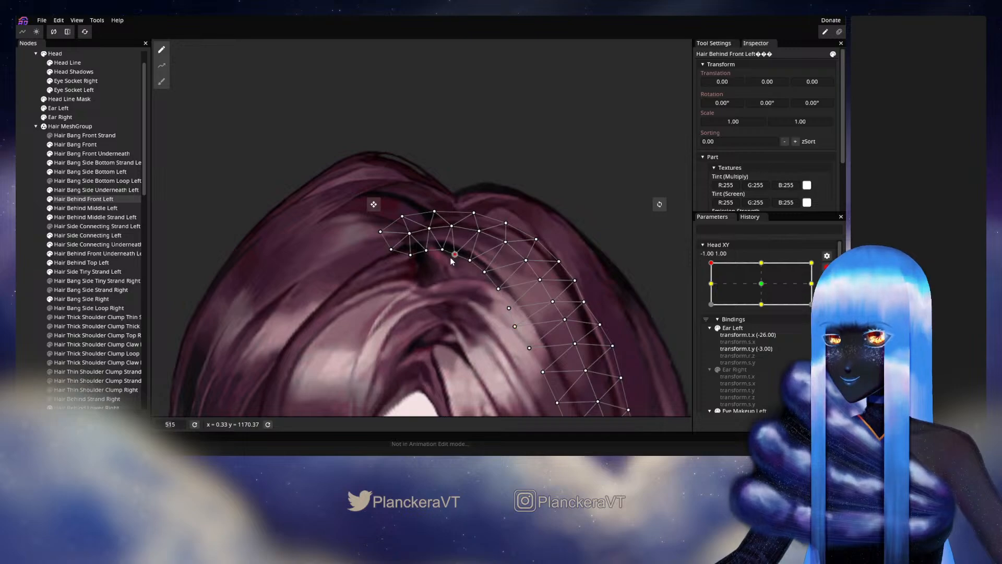
pyautogui.click(440, 252)
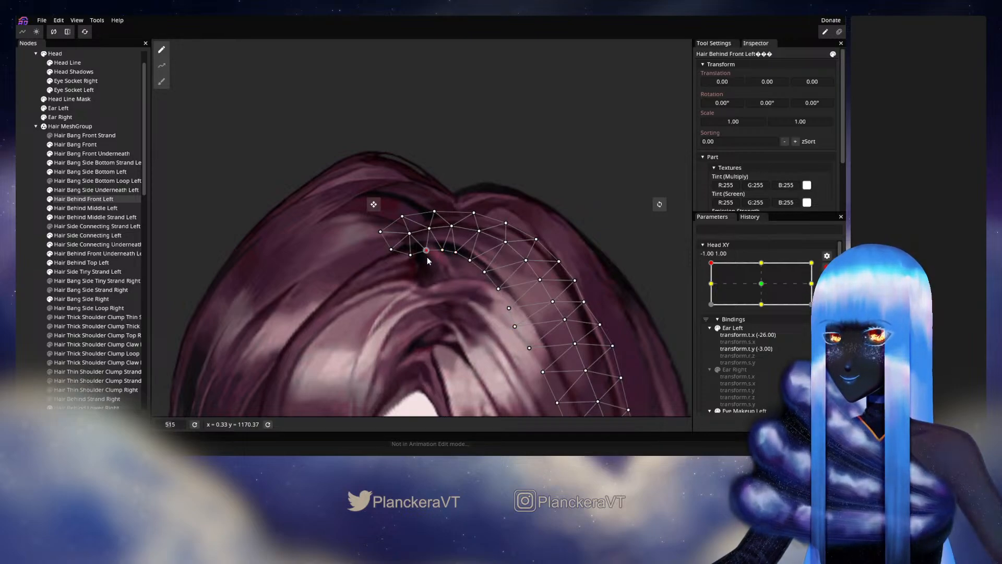
pyautogui.click(414, 260)
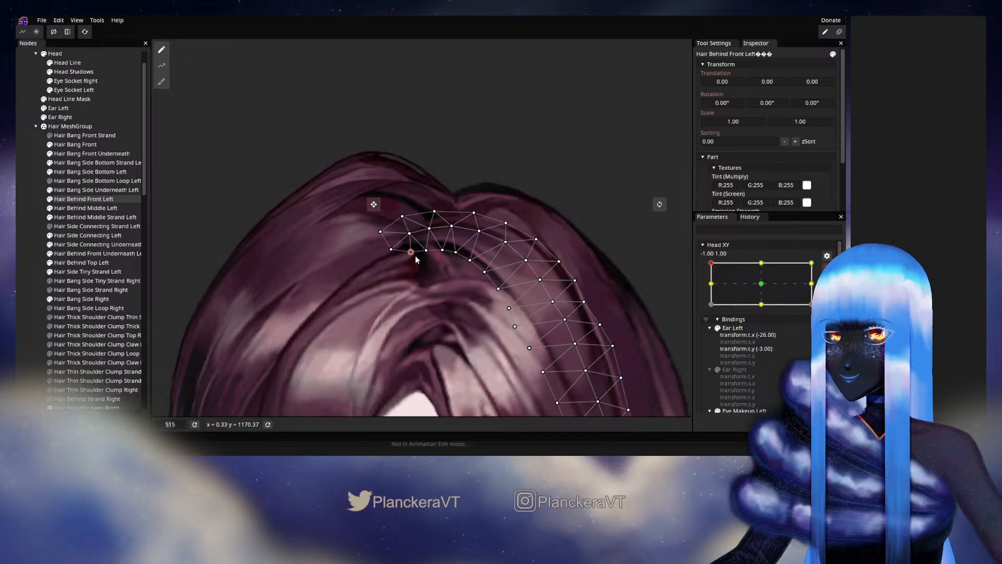
pyautogui.moveTo(416, 259); pyautogui.dragTo(416, 258)
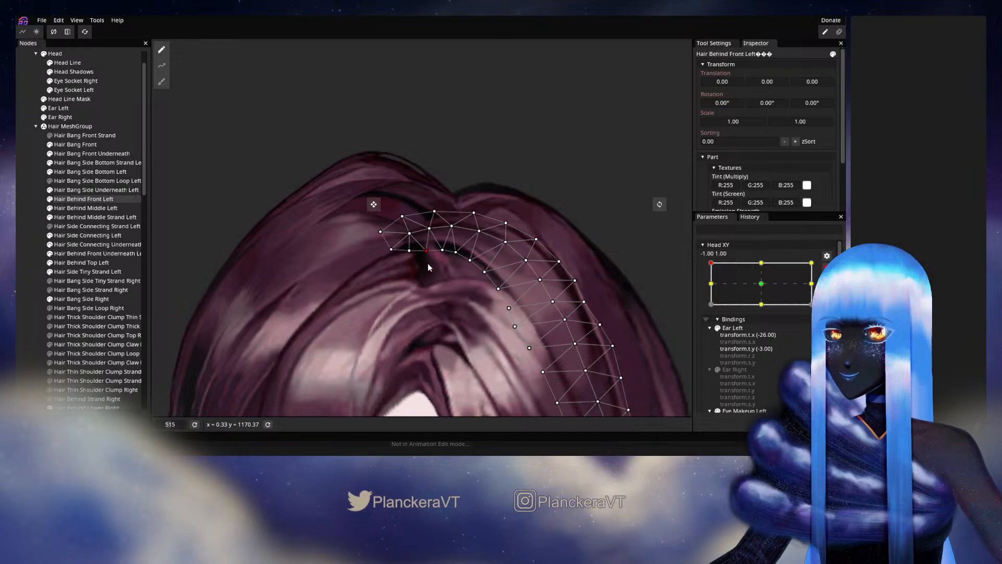
pyautogui.click(22, 242)
# Step: Disarm Head XY, preview the hair between the center, -1.00, 0.00 and -1.00, 1.00, and arm the -1.00, 1.00 keypoint again
pyautogui.scroll(-5, 482, 311)
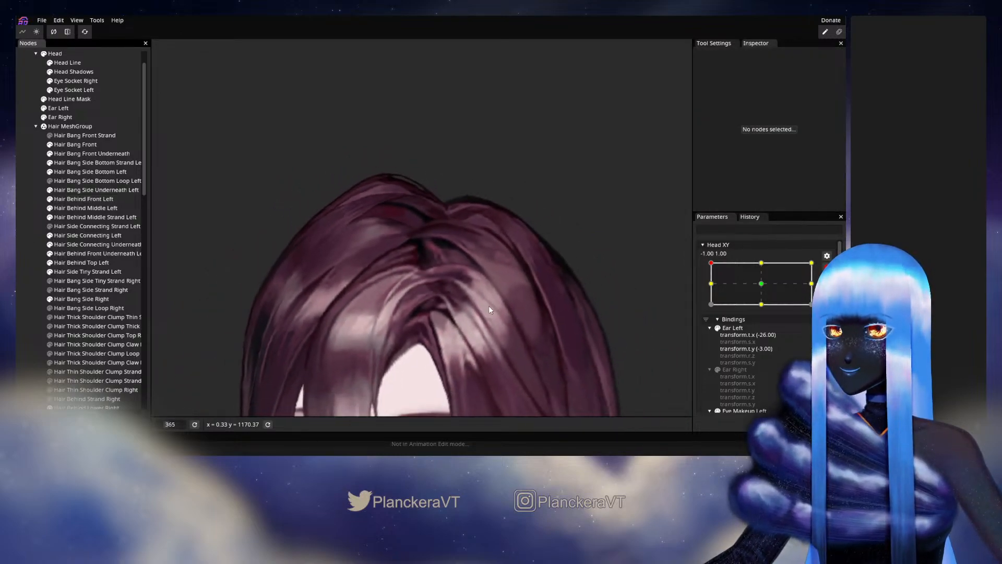
pyautogui.scroll(-5, 493, 305)
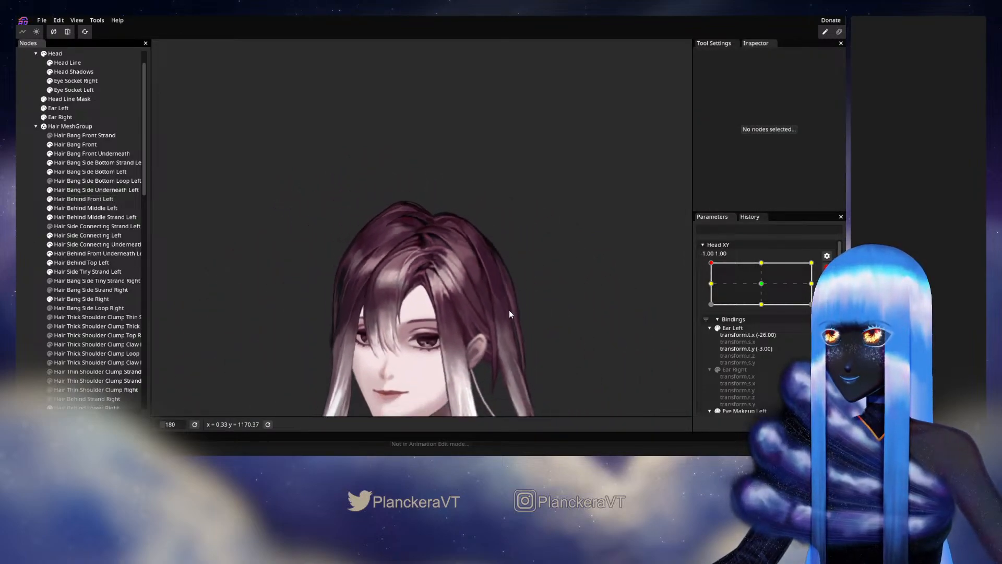
pyautogui.scroll(-1, 525, 241)
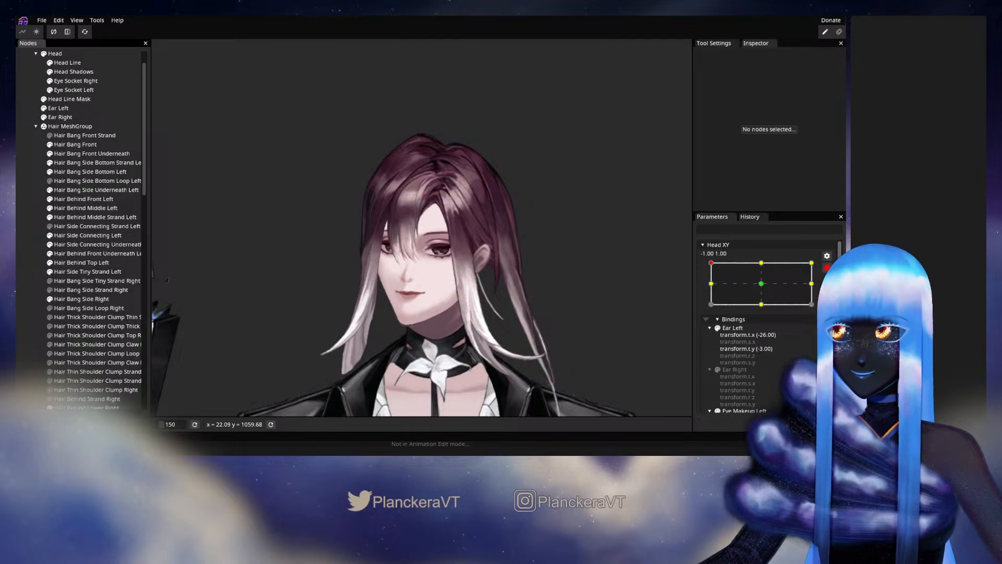
pyautogui.click(828, 268)
pyautogui.moveTo(712, 291); pyautogui.dragTo(763, 311)
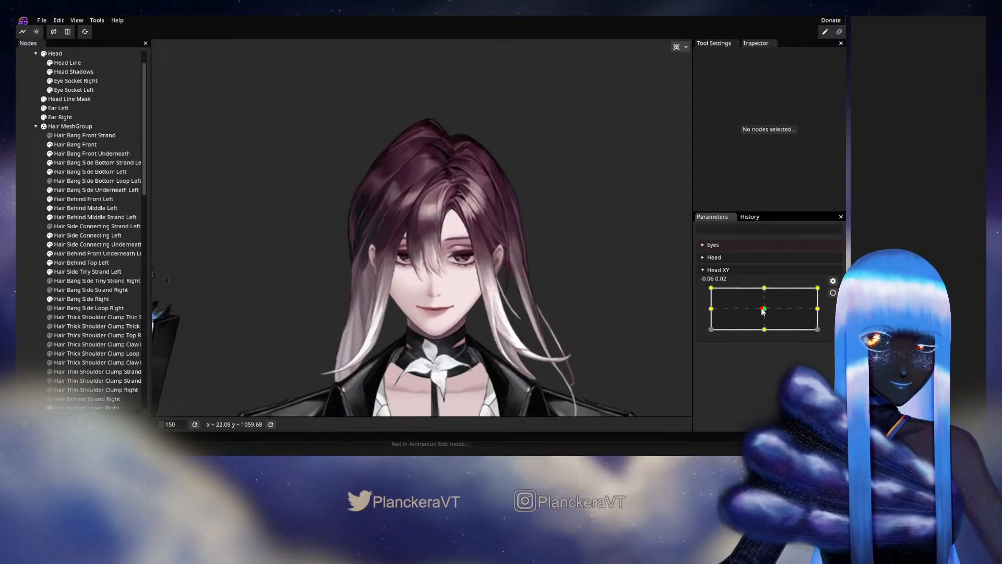
pyautogui.moveTo(762, 309); pyautogui.dragTo(738, 305)
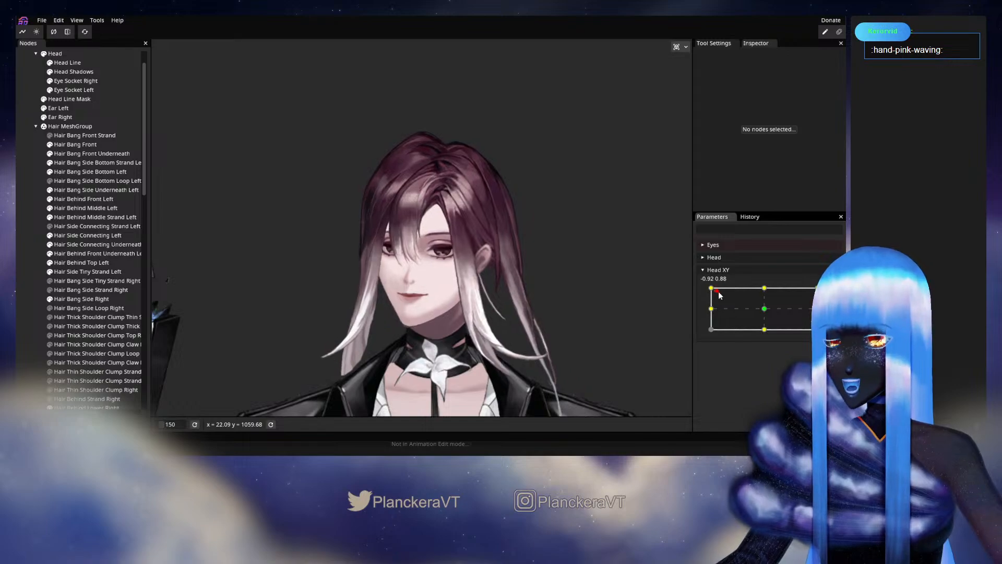
pyautogui.moveTo(719, 293)
pyautogui.mouseDown()
pyautogui.moveTo(744, 303)
pyautogui.moveTo(730, 297)
pyautogui.mouseUp()
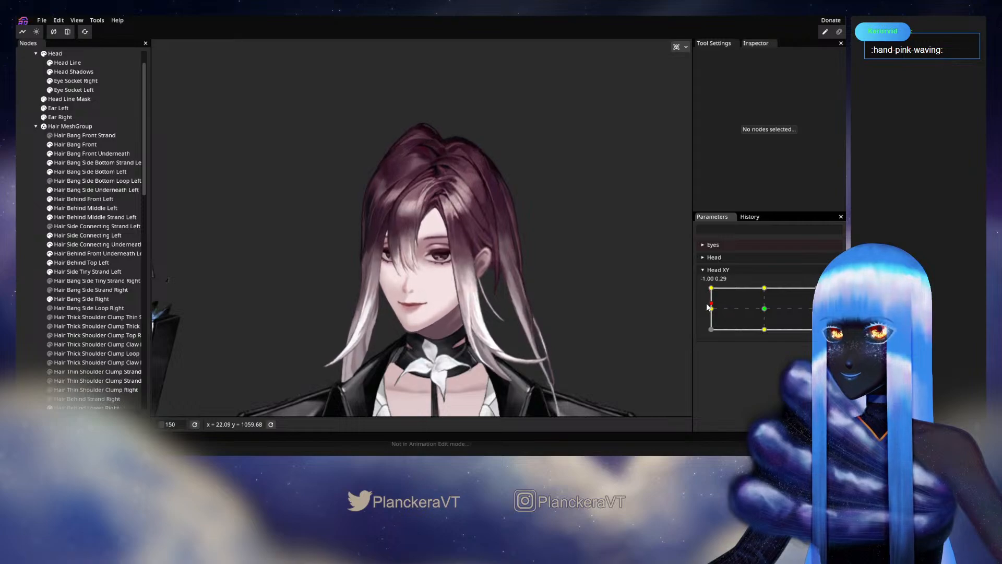
pyautogui.moveTo(708, 294); pyautogui.dragTo(705, 311)
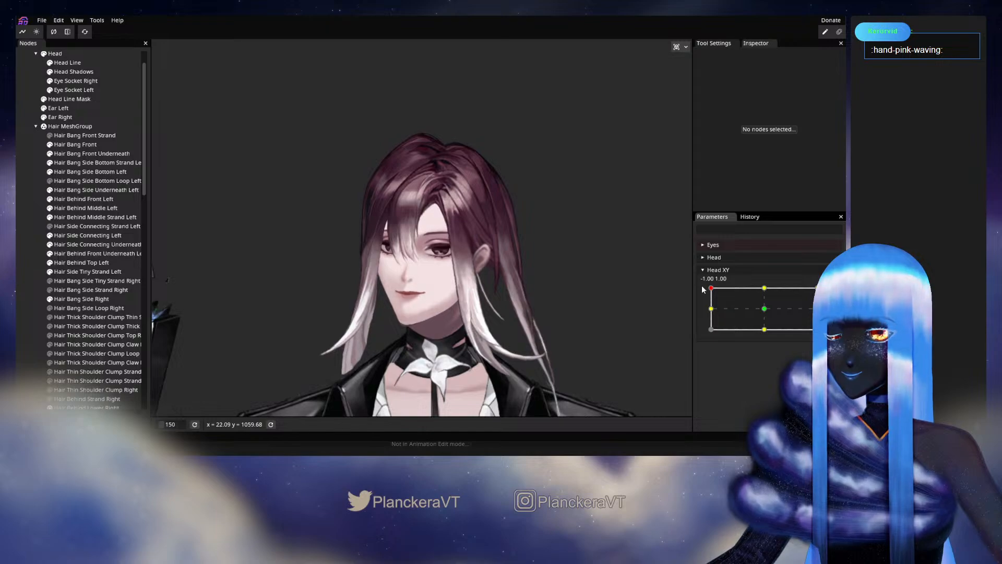
pyautogui.moveTo(703, 311); pyautogui.dragTo(711, 288)
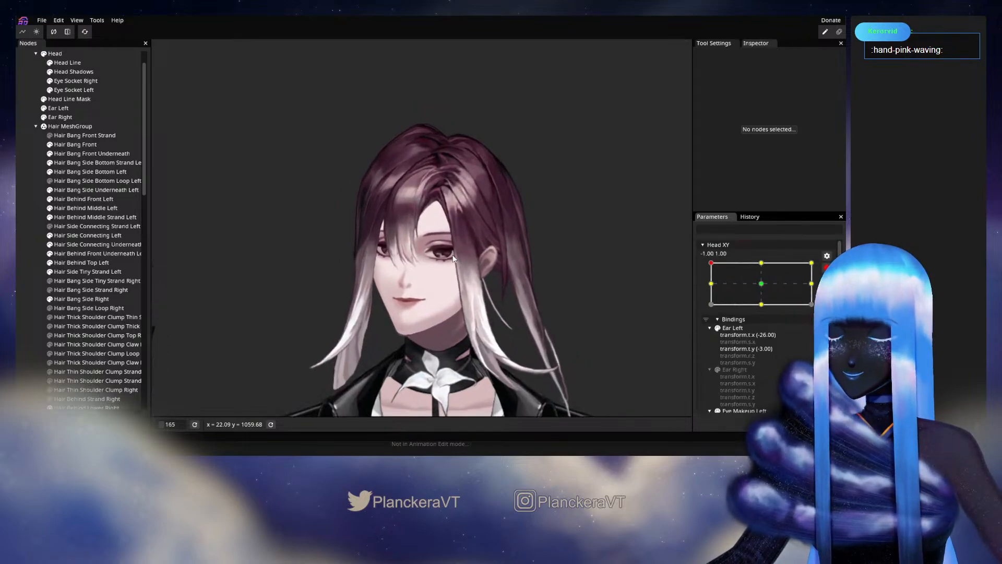
# Step: Reposition the Hair Bang Side Right mesh vertices near the parting at Head XY -1.00, 1.00 and deselect the mesh
pyautogui.scroll(5, 451, 308)
pyautogui.scroll(5, 451, 308)
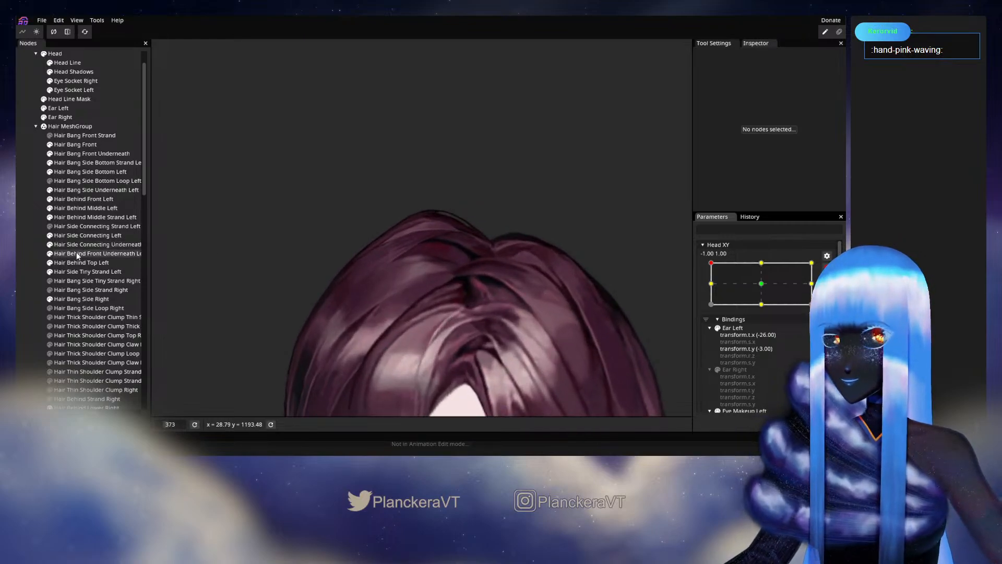
pyautogui.click(85, 300)
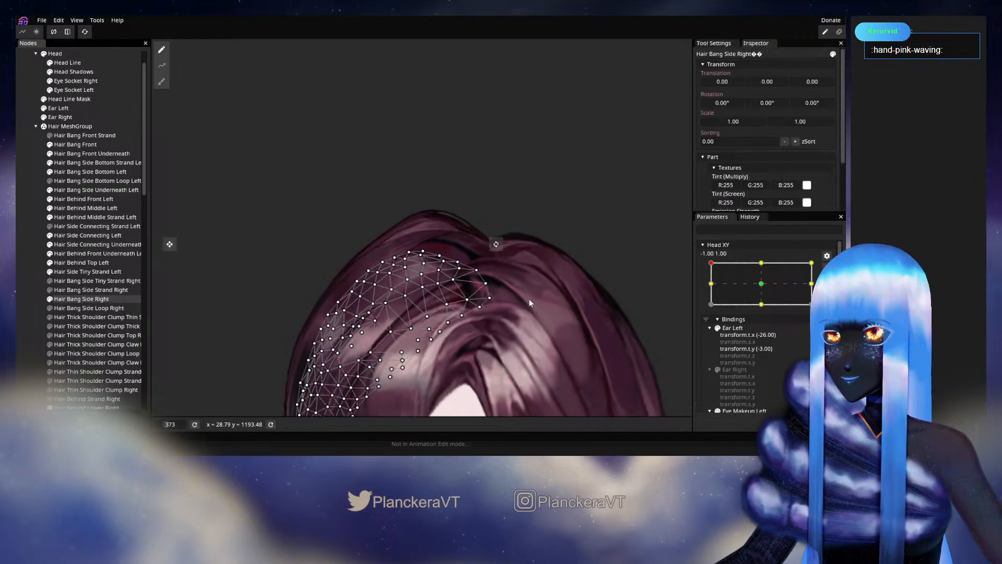
pyautogui.scroll(2, 536, 295)
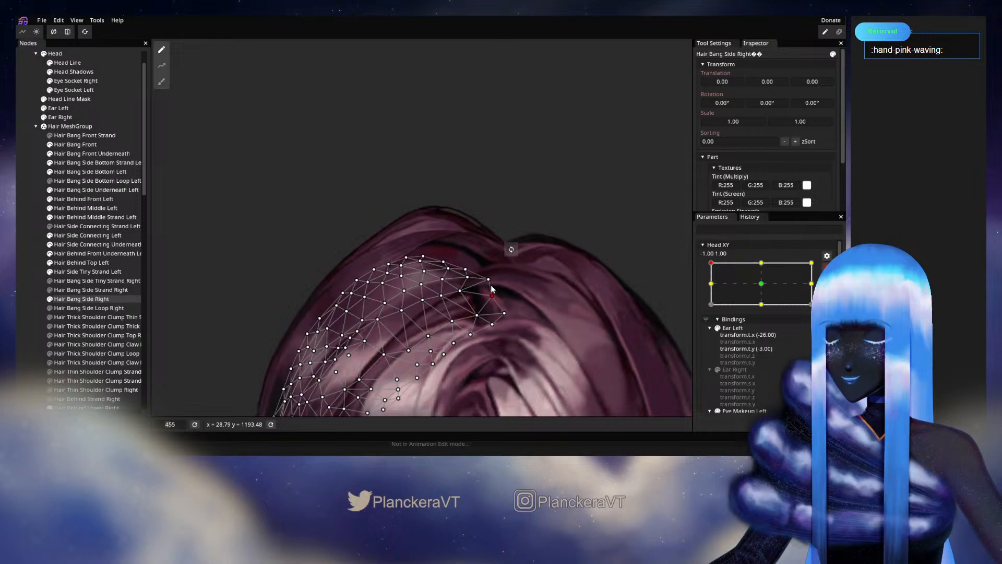
pyautogui.click(465, 277)
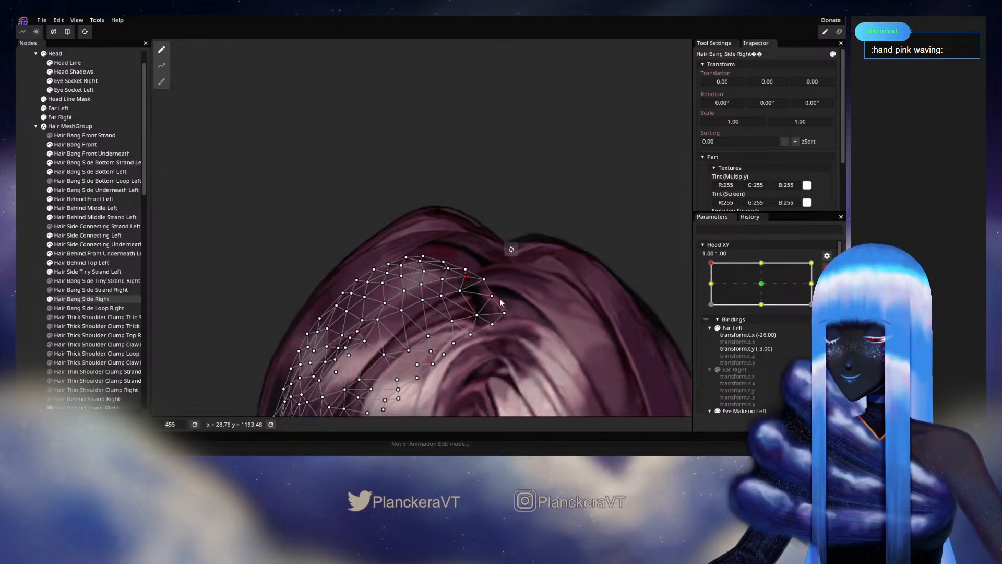
pyautogui.moveTo(504, 313); pyautogui.dragTo(475, 315)
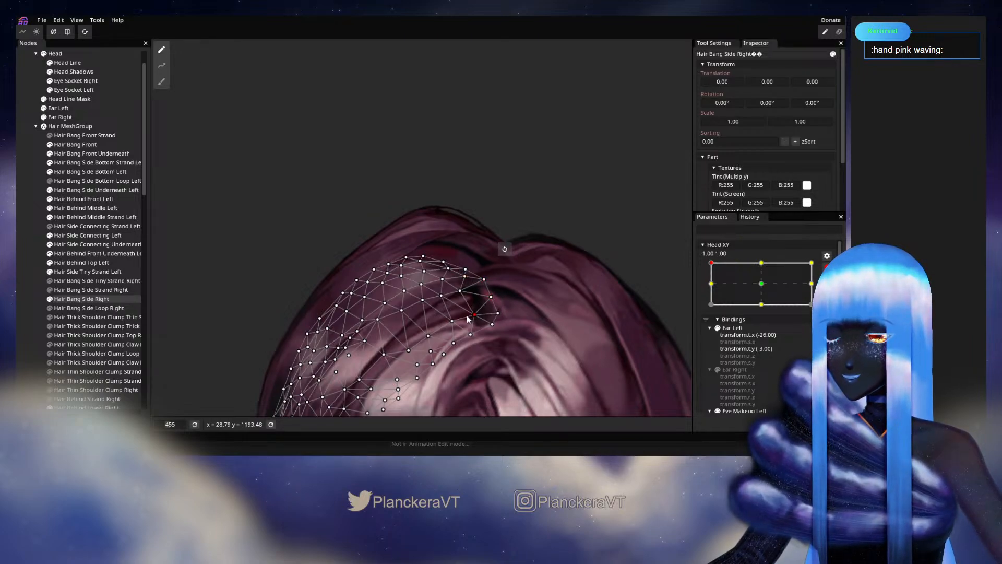
pyautogui.click(20, 276)
# Step: Disarm Head XY, preview the head turn between -1.00, 1.00 and the center, and arm the -1.00, 0.00 keypoint
pyautogui.scroll(-3, 439, 303)
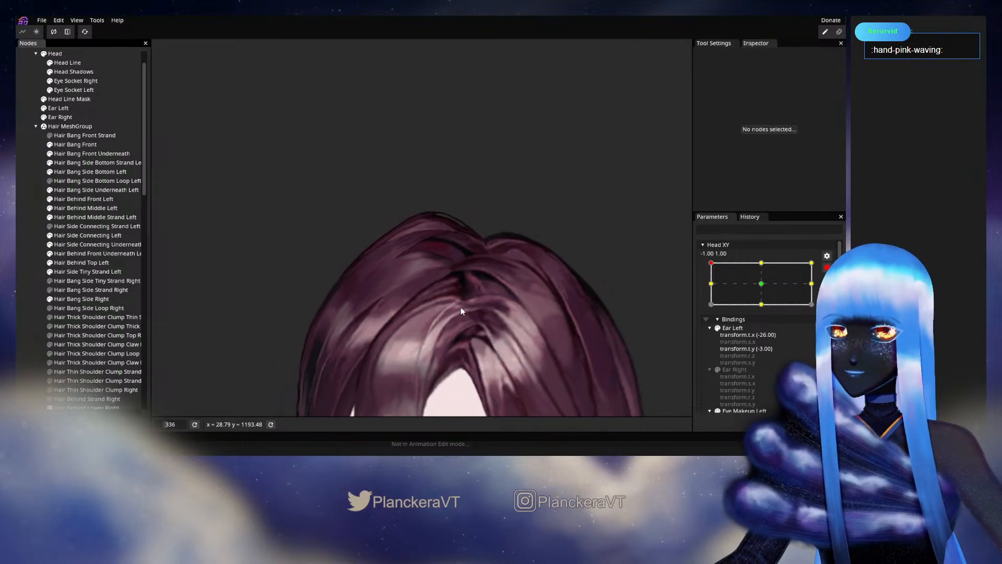
pyautogui.scroll(-3, 480, 309)
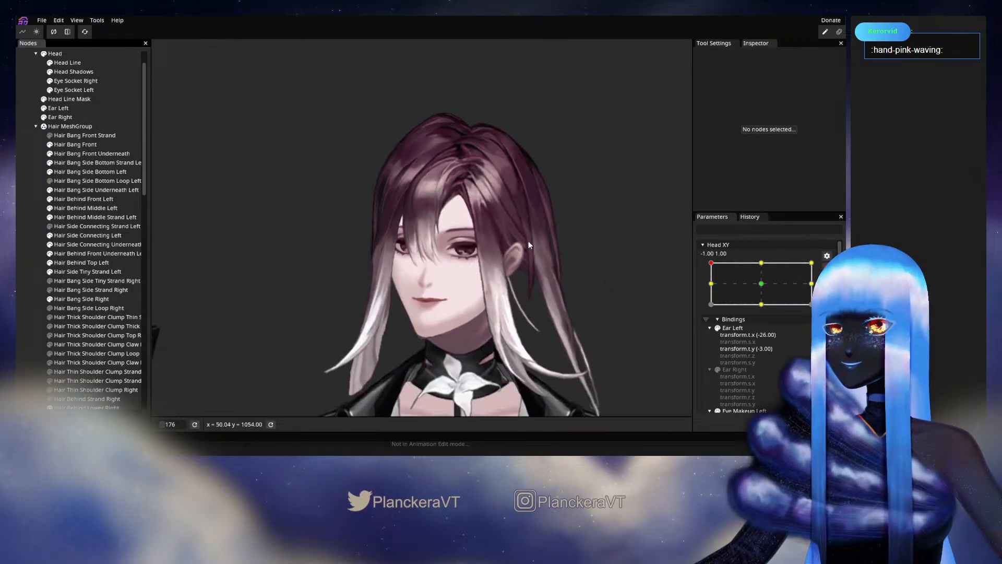
pyautogui.click(827, 268)
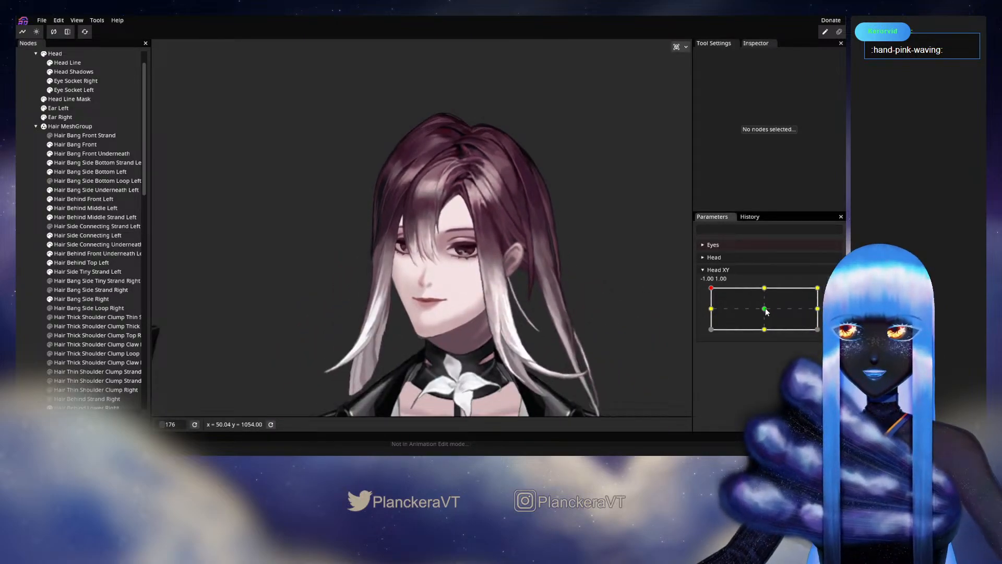
pyautogui.moveTo(711, 289)
pyautogui.mouseDown()
pyautogui.moveTo(766, 312)
pyautogui.moveTo(711, 291)
pyautogui.mouseUp()
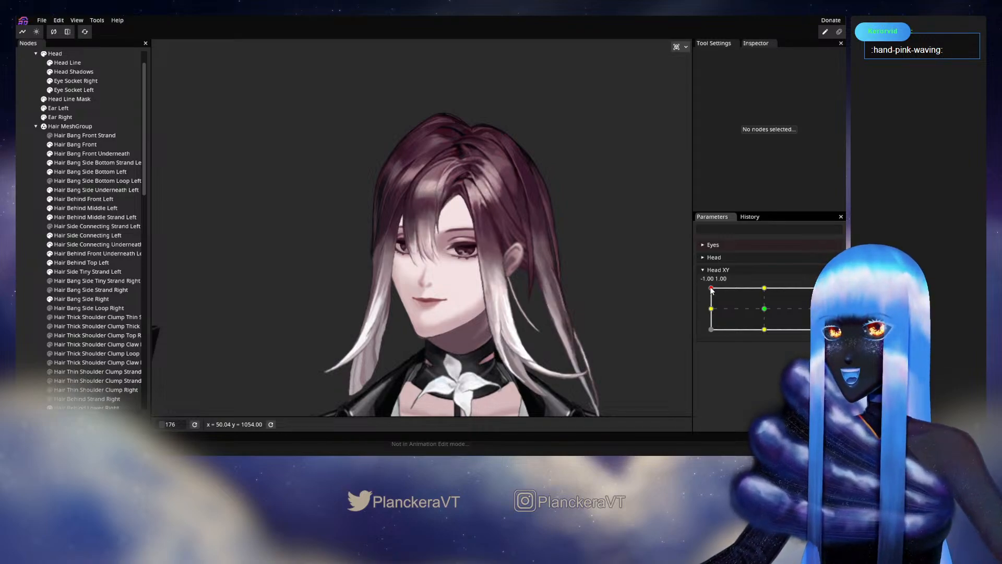
pyautogui.moveTo(713, 291)
pyautogui.mouseDown()
pyautogui.moveTo(766, 311)
pyautogui.moveTo(707, 290)
pyautogui.moveTo(764, 309)
pyautogui.moveTo(719, 295)
pyautogui.mouseUp()
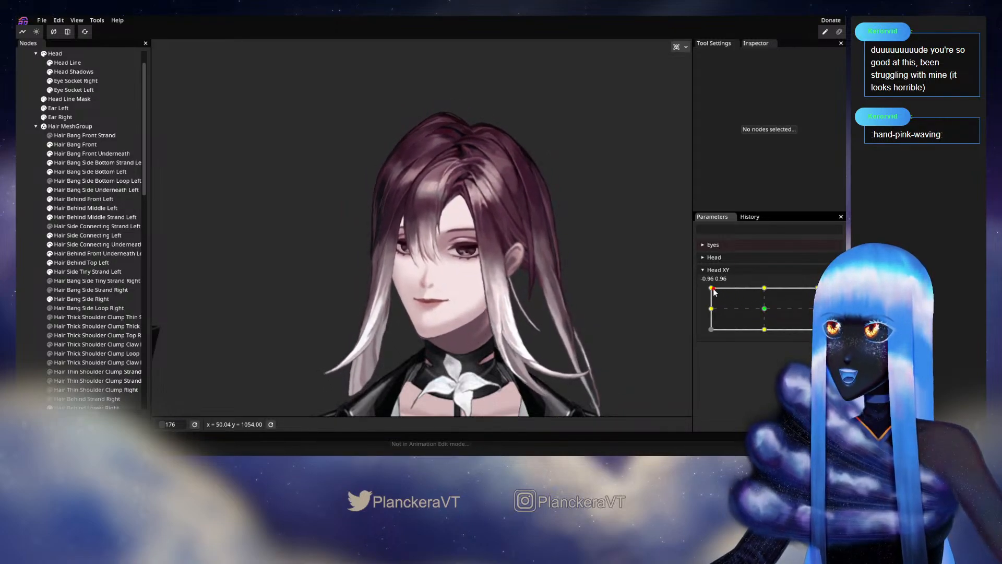
pyautogui.moveTo(715, 291)
pyautogui.mouseDown()
pyautogui.moveTo(766, 311)
pyautogui.moveTo(715, 294)
pyautogui.mouseUp()
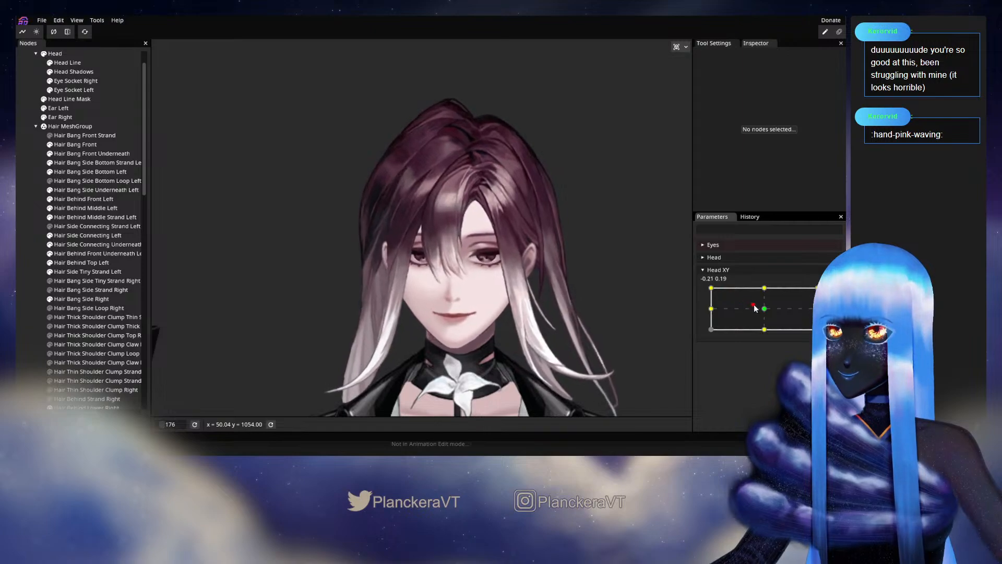
pyautogui.moveTo(765, 310); pyautogui.dragTo(710, 310)
pyautogui.click(834, 293)
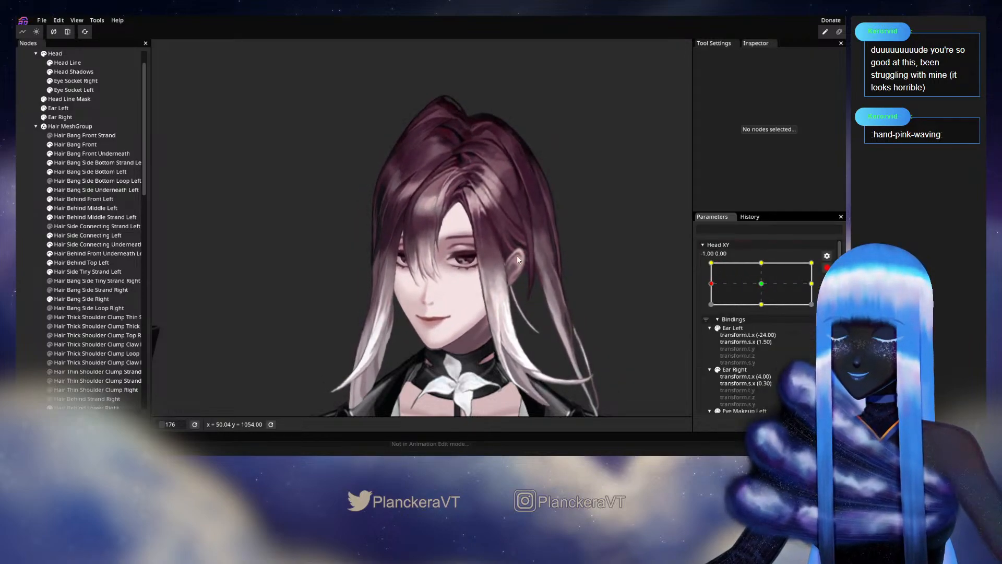
# Step: Reposition the inner vertices of the Hair Bang Side Right mesh near the parting at Head XY -1.00, 0.00, then deselect the mesh
pyautogui.scroll(2, 474, 225)
pyautogui.scroll(7, 434, 284)
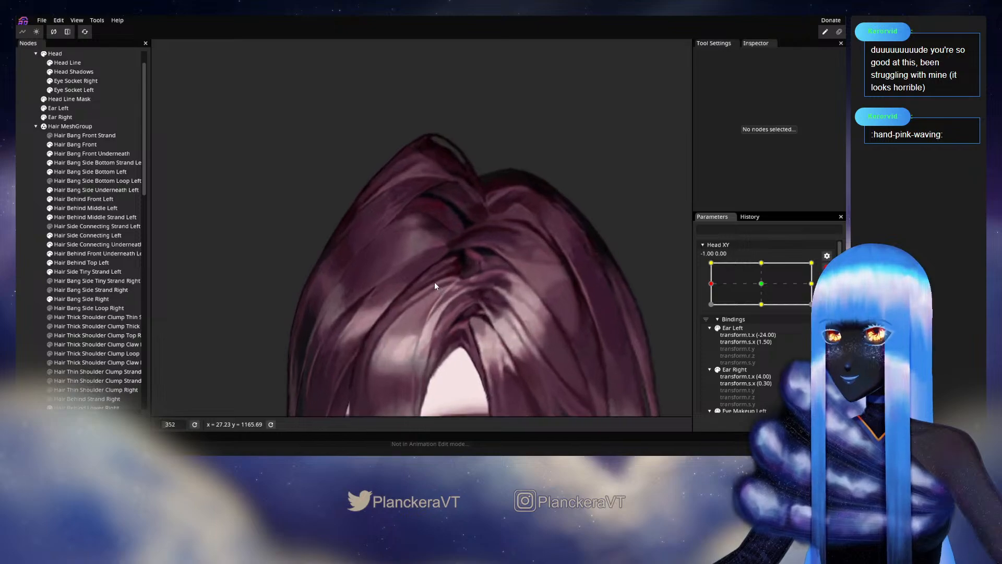
pyautogui.click(82, 298)
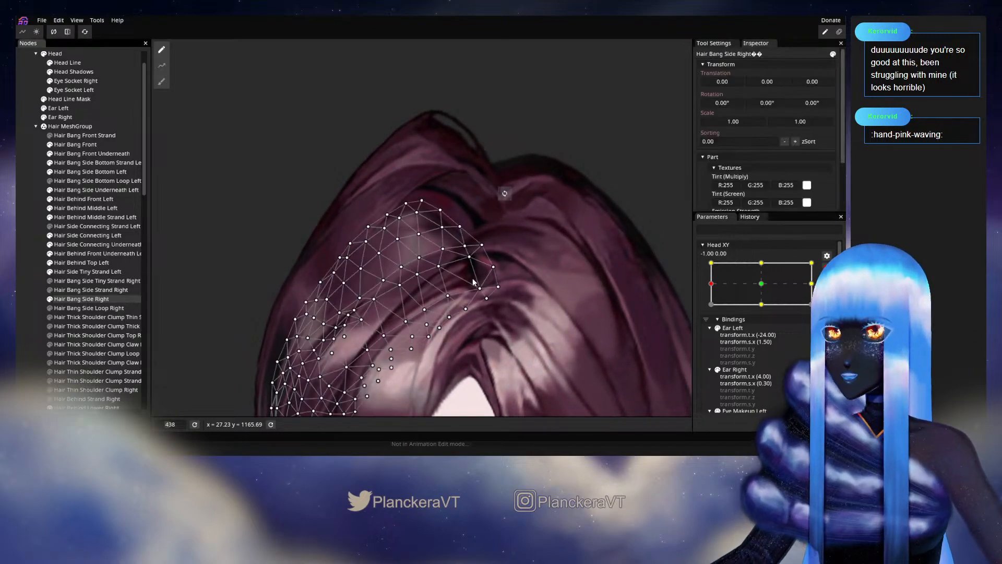
pyautogui.scroll(3, 472, 278)
pyautogui.scroll(1, 473, 279)
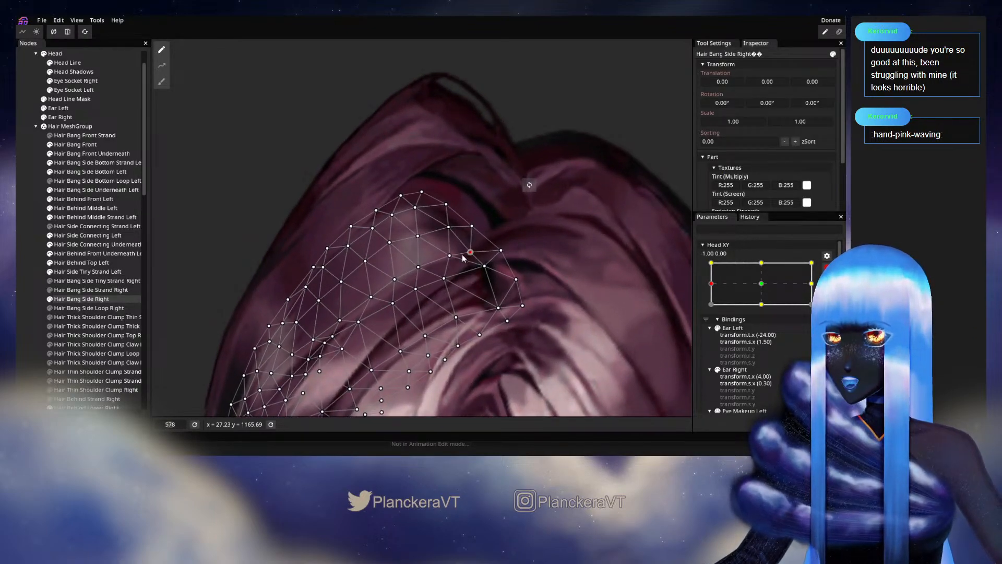
pyautogui.moveTo(471, 253); pyautogui.dragTo(437, 267)
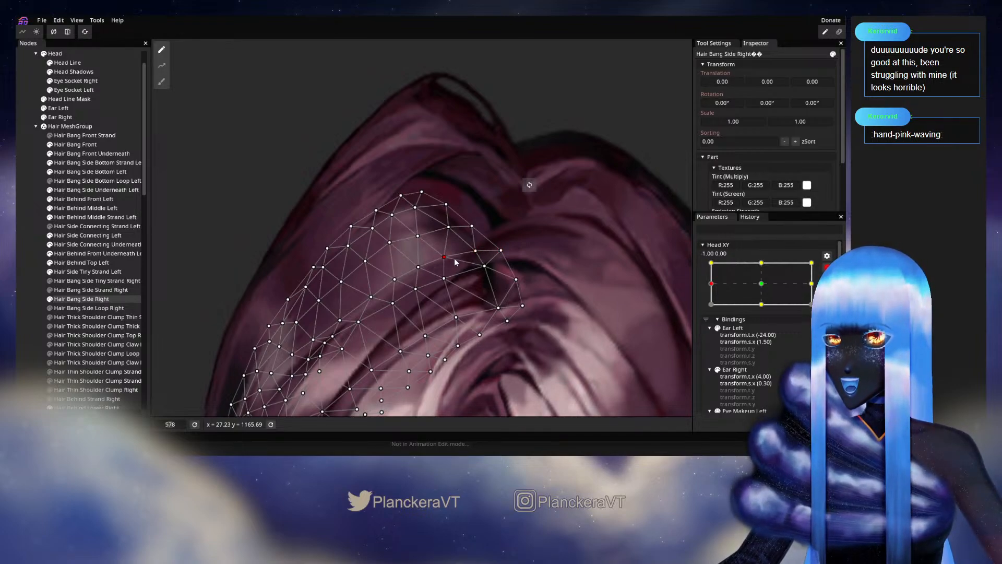
pyautogui.moveTo(446, 279); pyautogui.dragTo(440, 280)
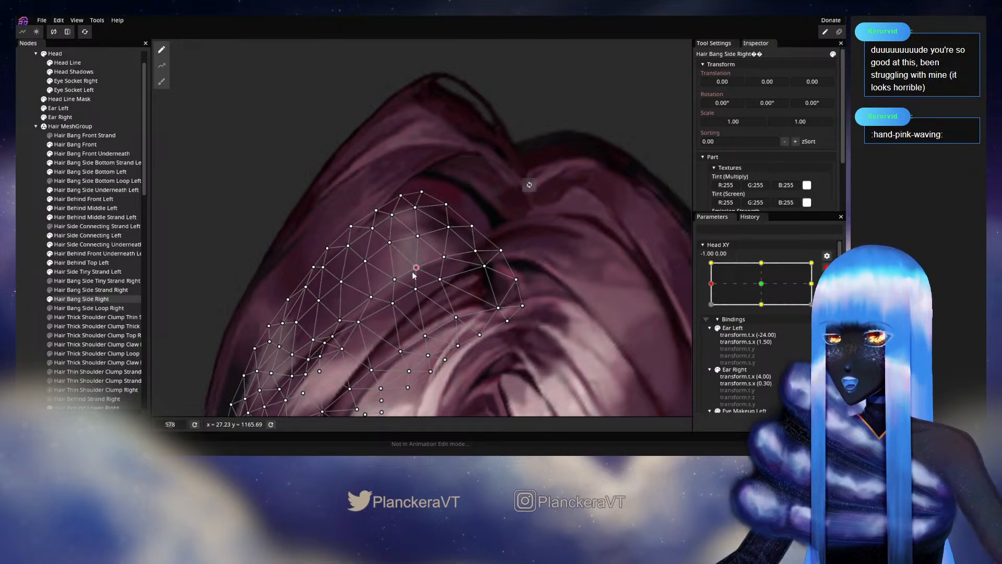
pyautogui.moveTo(443, 261); pyautogui.dragTo(440, 263)
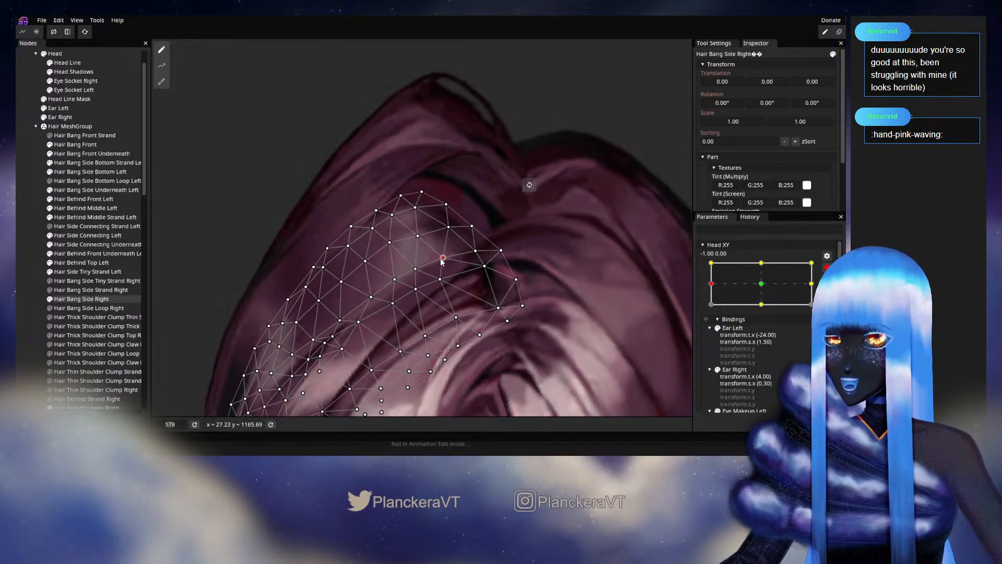
pyautogui.click(25, 260)
# Step: Disarm Head XY, preview the hair between -1.00, 1.00, -1.00, 0.00 and the center, and arm the -1.00, 0.00 keypoint again
pyautogui.scroll(-5, 557, 295)
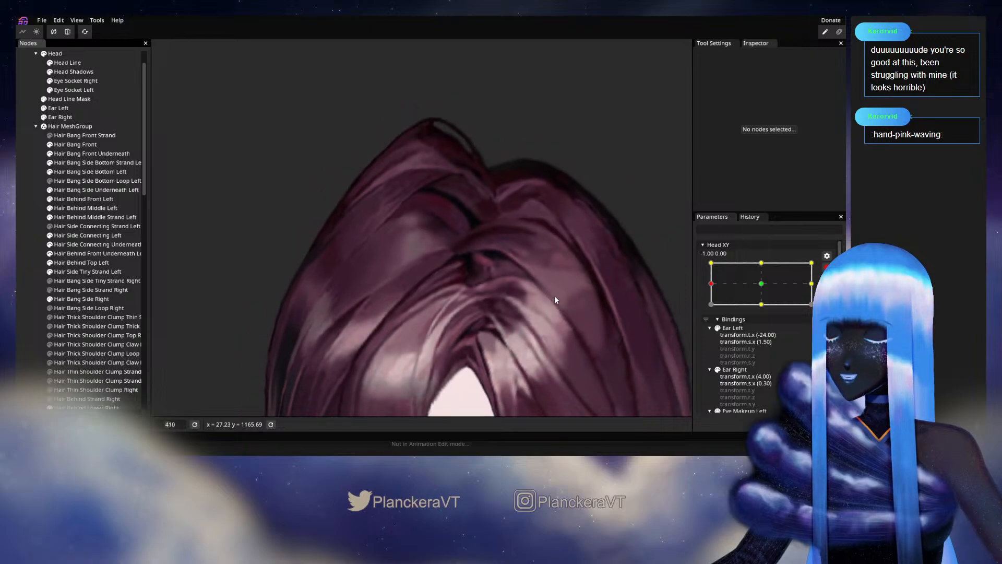
pyautogui.scroll(-5, 557, 295)
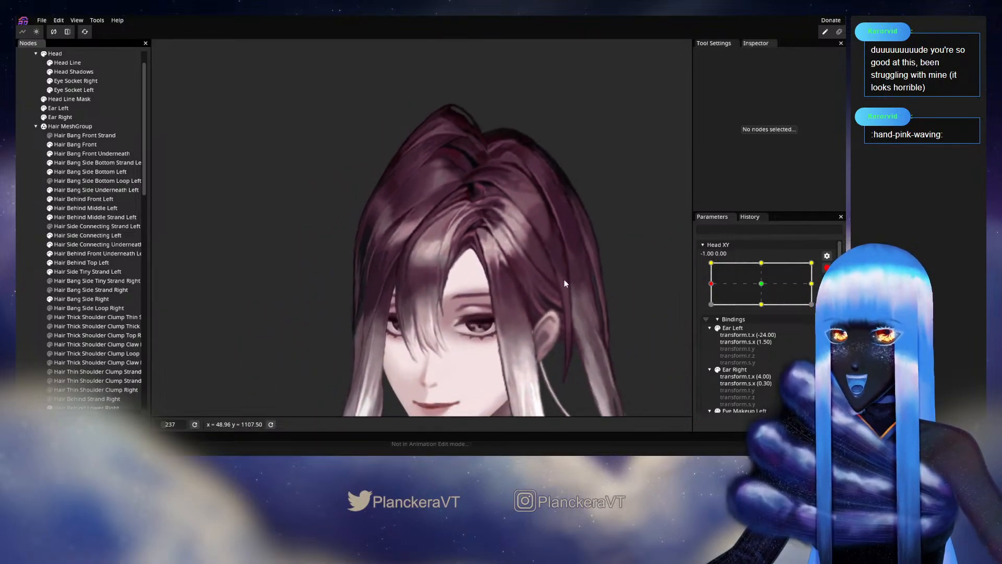
pyautogui.scroll(-2, 569, 293)
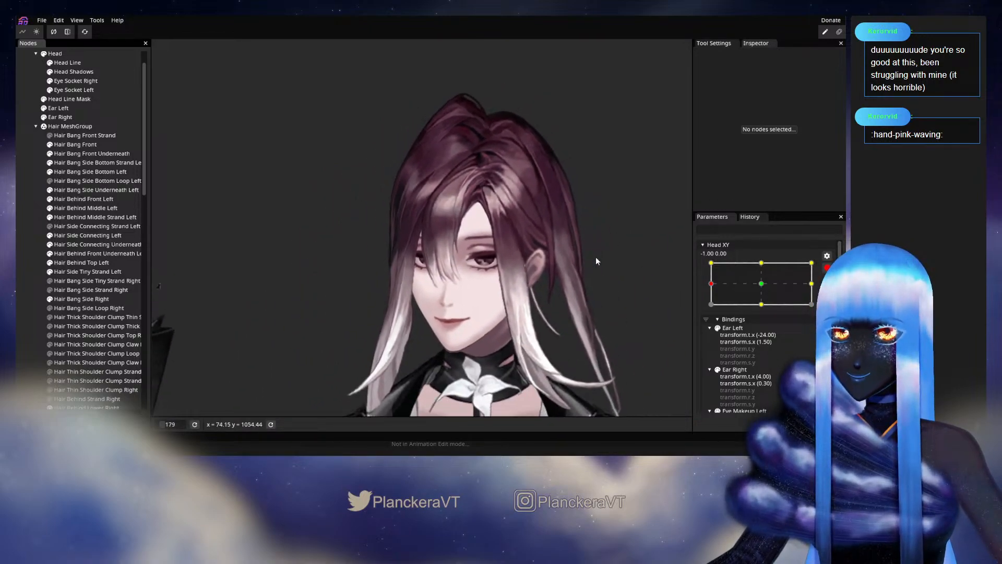
pyautogui.click(827, 268)
pyautogui.moveTo(710, 312); pyautogui.dragTo(708, 285)
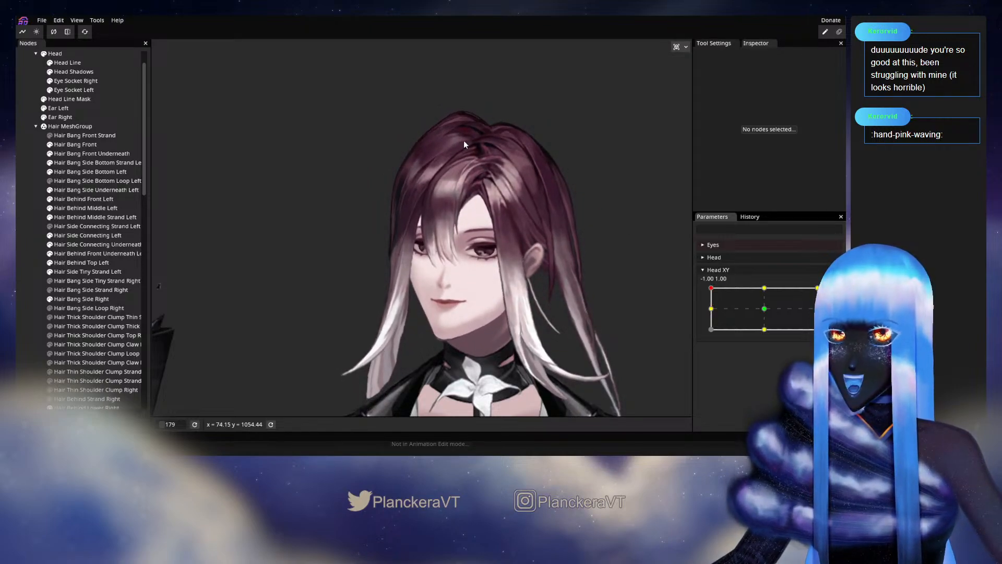
pyautogui.click(712, 308)
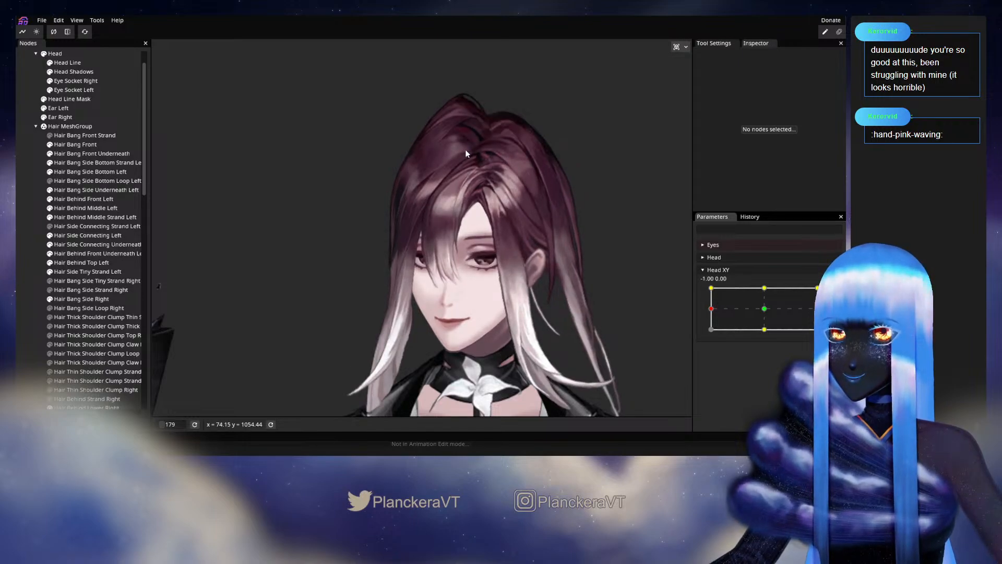
pyautogui.moveTo(714, 306); pyautogui.dragTo(767, 312)
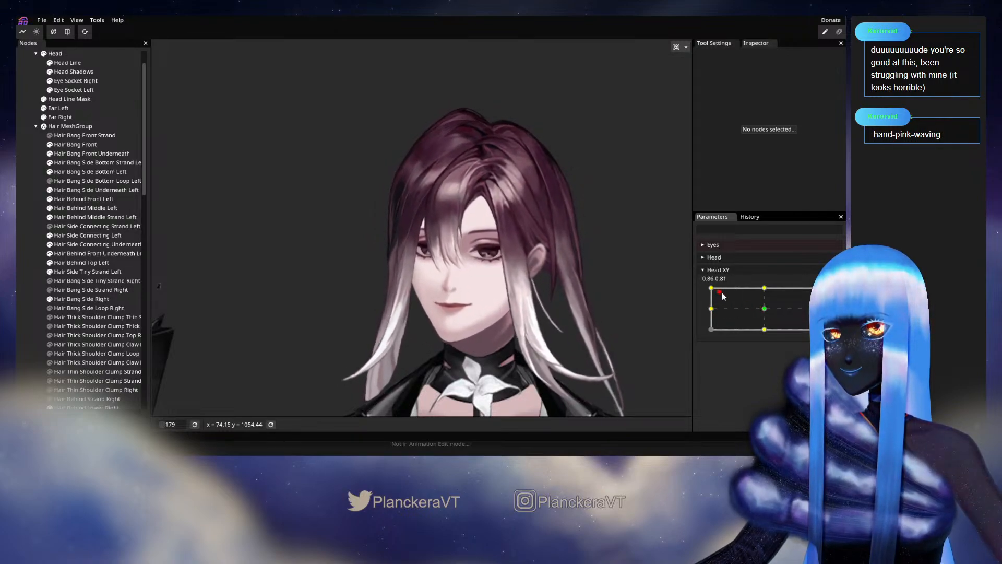
pyautogui.moveTo(723, 295); pyautogui.dragTo(709, 311)
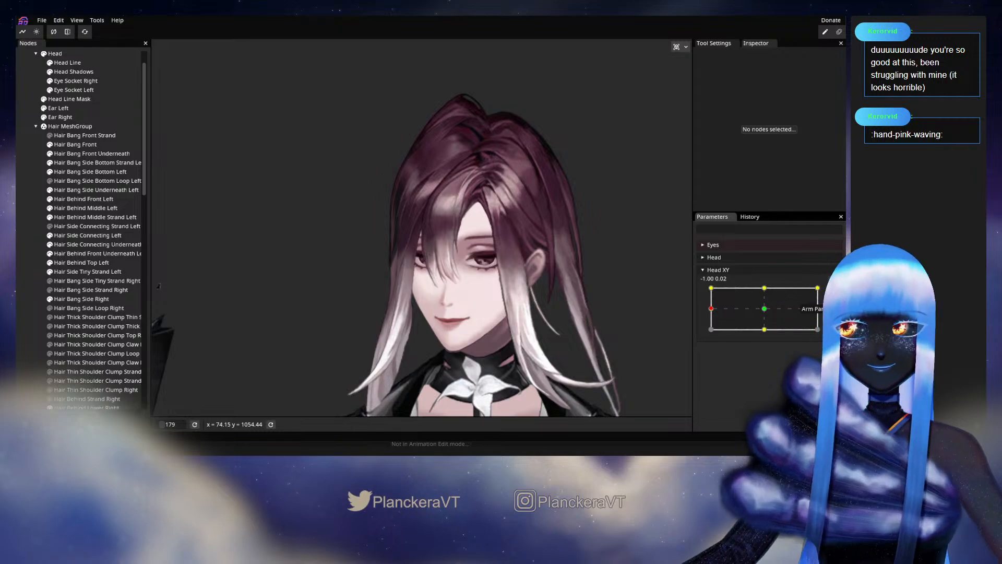
pyautogui.click(832, 293)
# Step: Examine the Hair Bang Side Right mesh vertices beside the face at Head XY -1.00, 0.00, then deselect the mesh
pyautogui.scroll(5, 465, 274)
pyautogui.moveTo(465, 273); pyautogui.dragTo(522, 314)
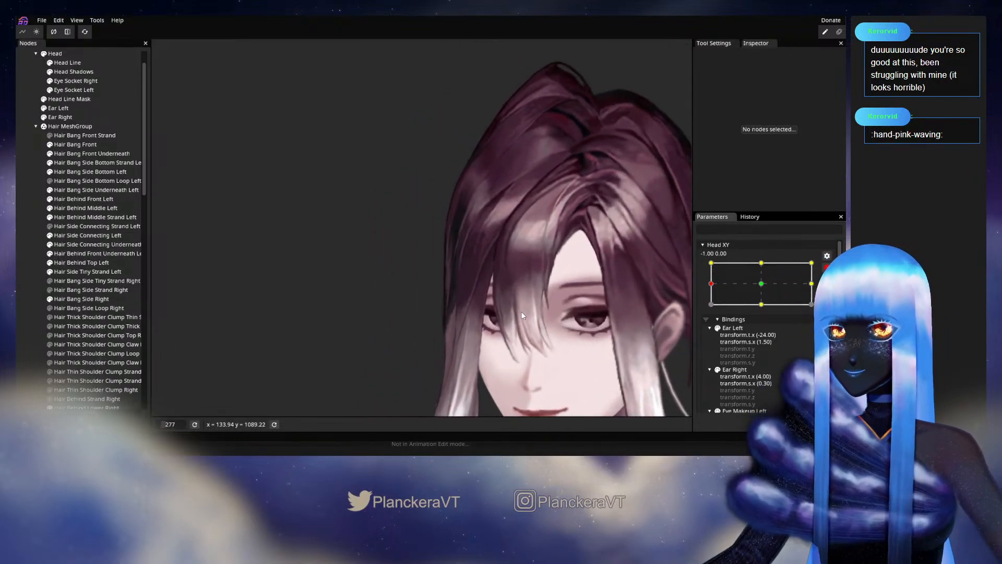
pyautogui.scroll(3, 472, 316)
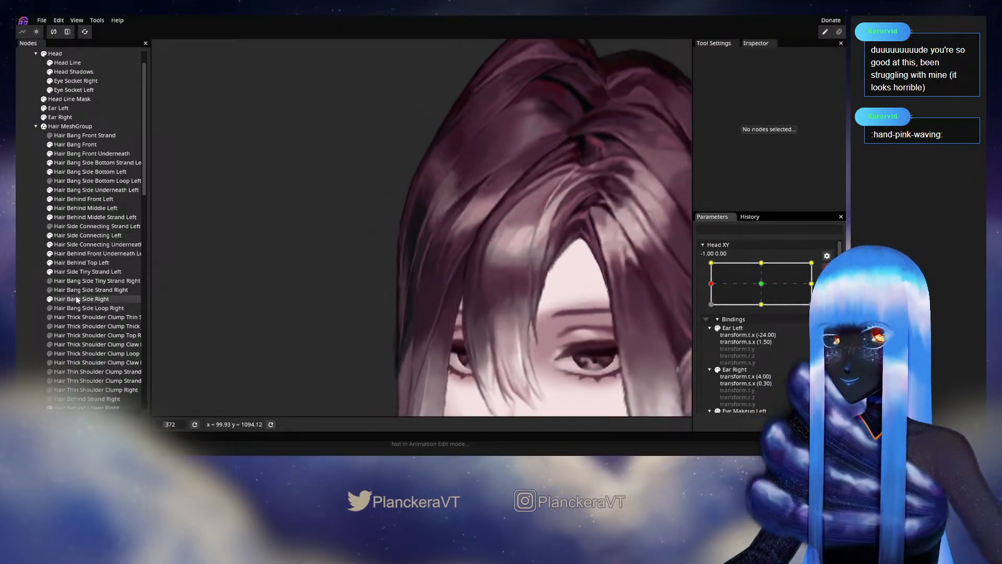
pyautogui.click(76, 299)
pyautogui.scroll(5, 455, 280)
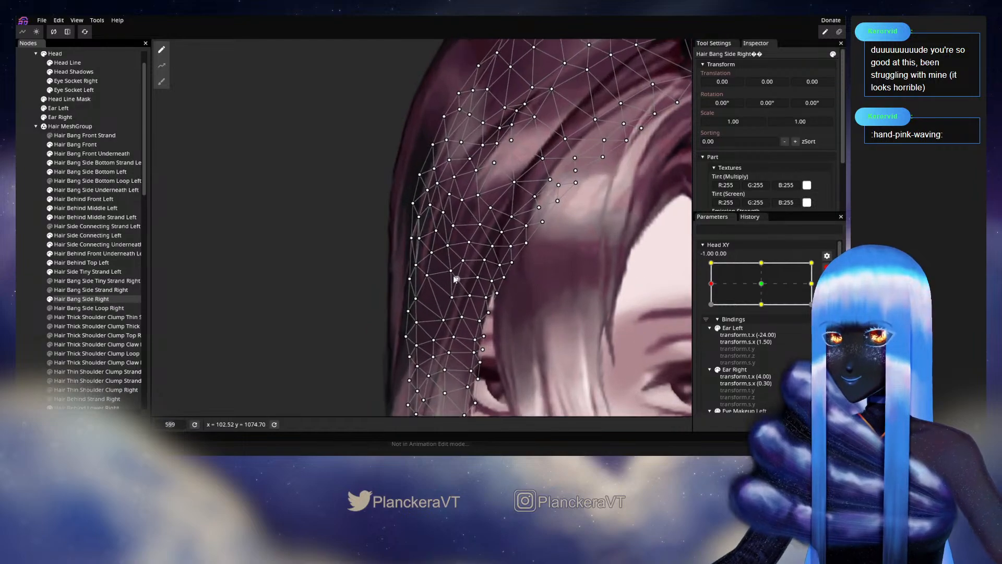
pyautogui.scroll(1, 455, 279)
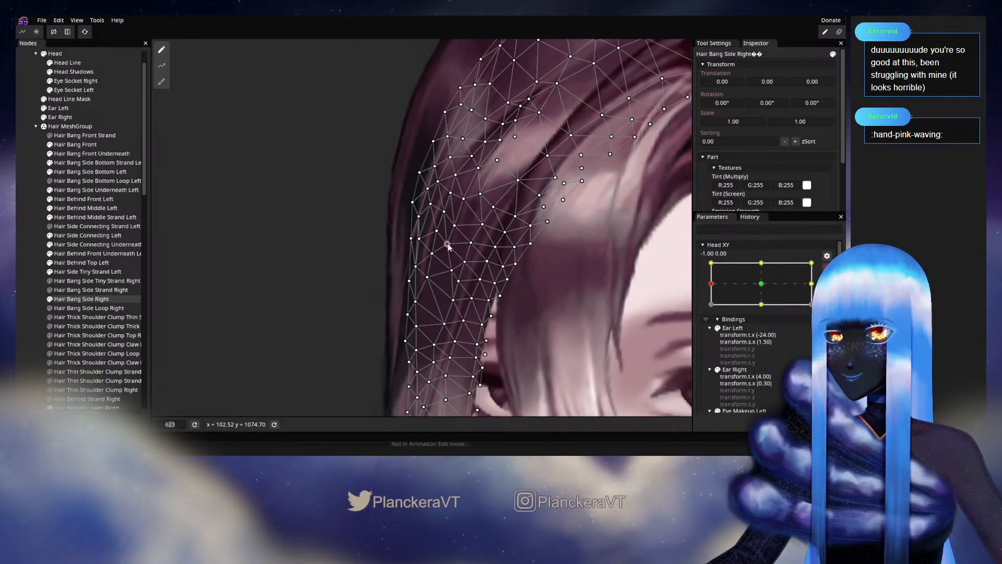
pyautogui.click(242, 219)
# Step: Disarm Head XY, preview the head turn across the center, -1.00, 1.00 and -1.00, 0.00, and arm the 0.00, 1.00 keypoint
pyautogui.scroll(-4, 549, 308)
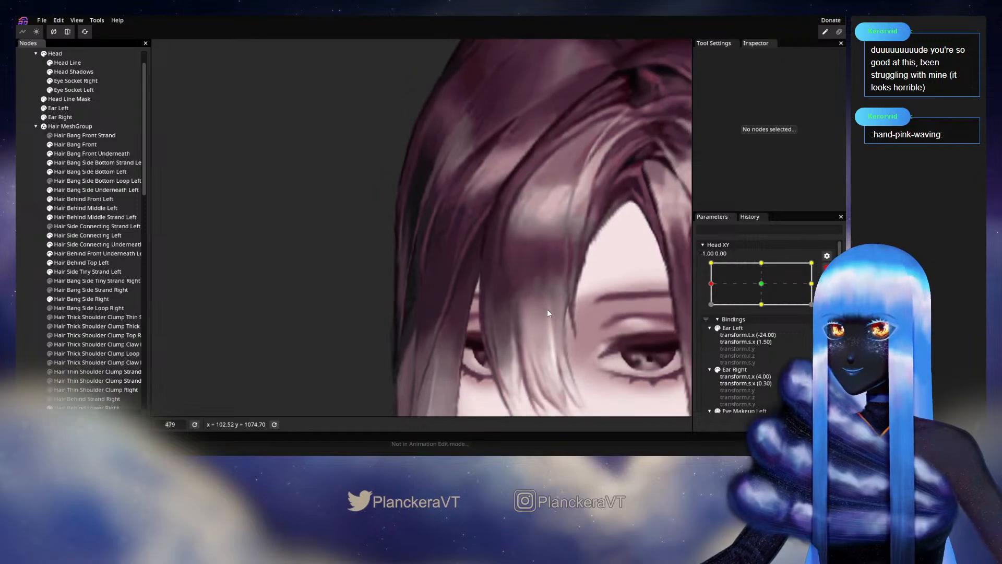
pyautogui.scroll(-9, 559, 298)
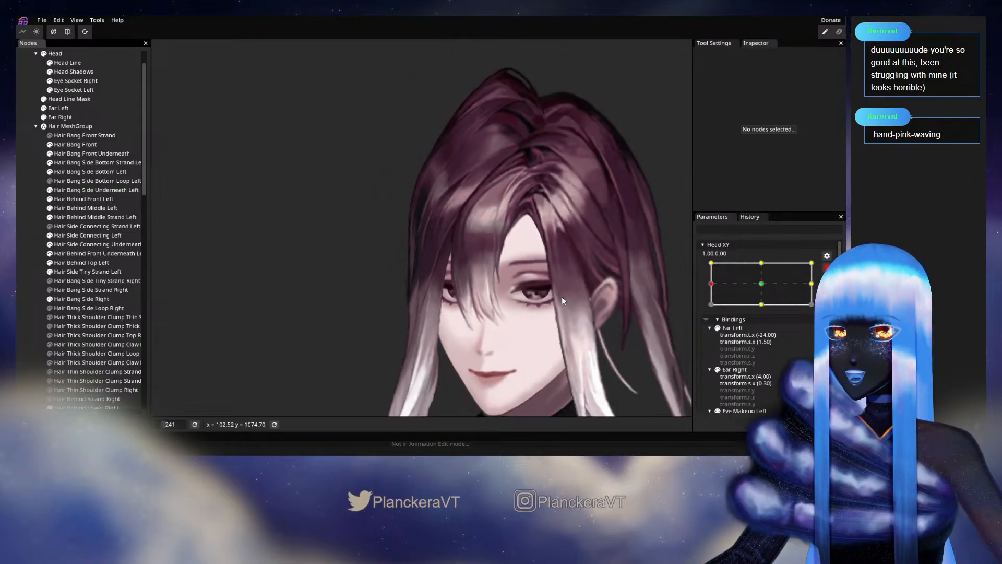
pyautogui.scroll(-1, 567, 305)
pyautogui.click(826, 268)
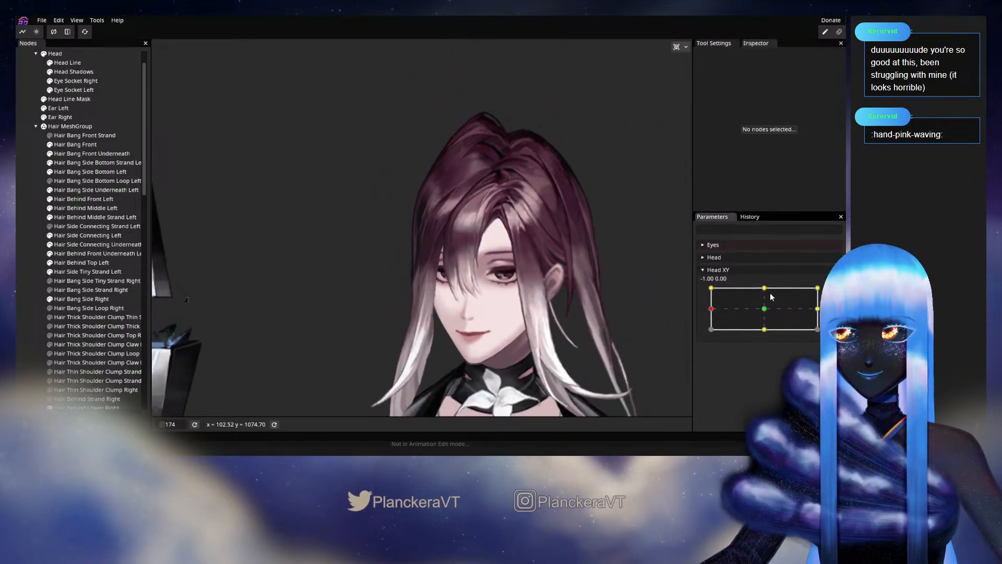
pyautogui.click(764, 309)
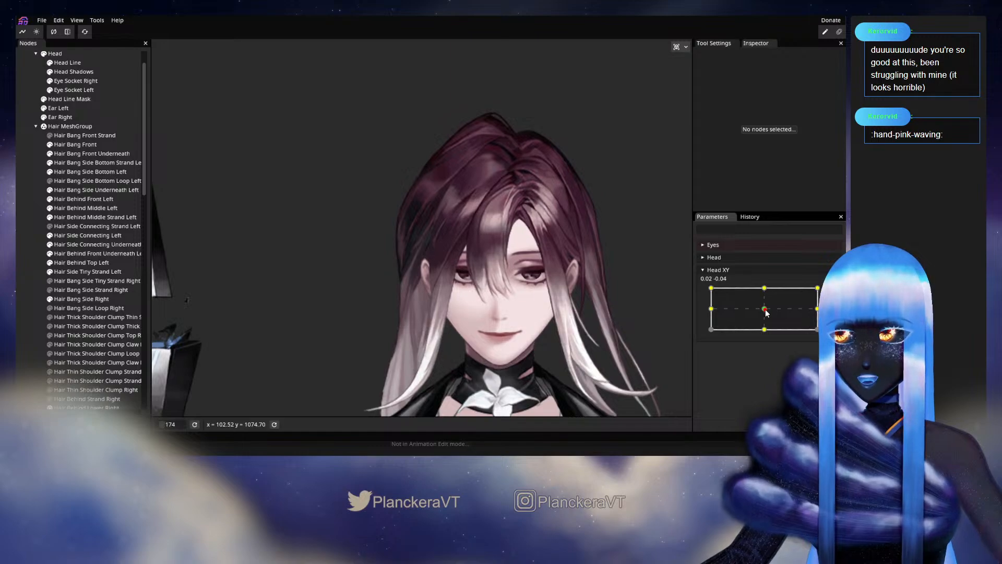
pyautogui.click(712, 289)
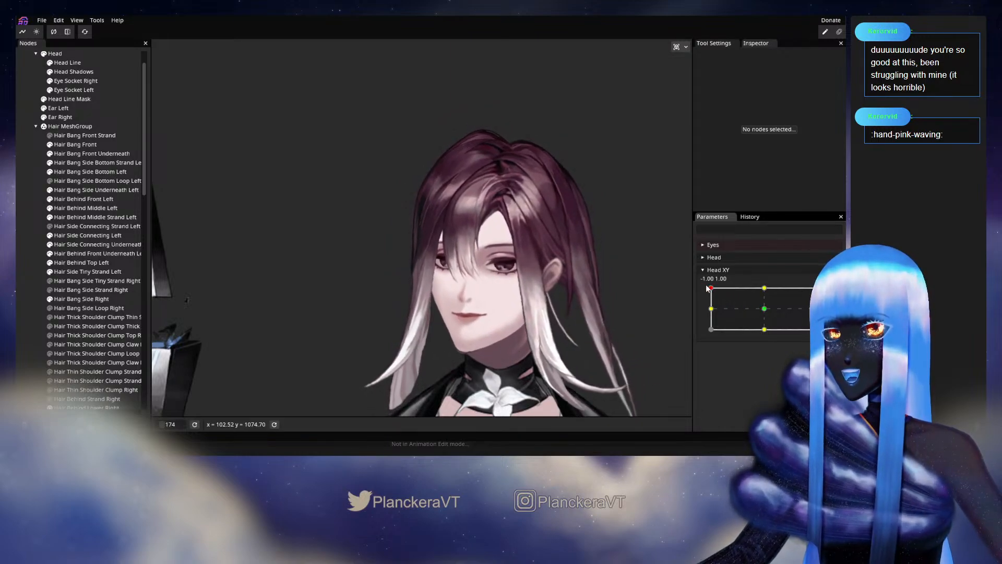
pyautogui.click(702, 311)
pyautogui.moveTo(701, 310); pyautogui.dragTo(762, 287)
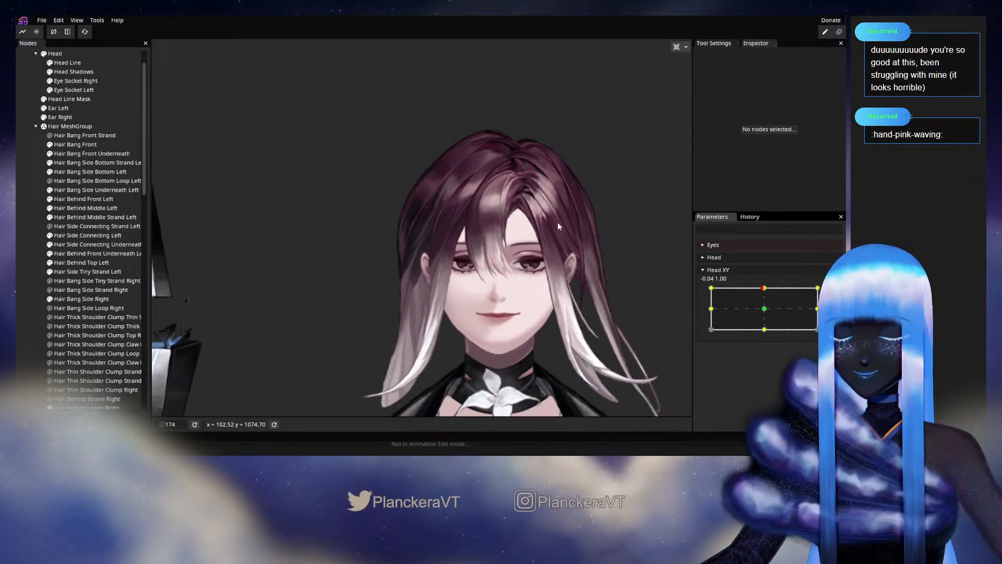
pyautogui.moveTo(558, 222); pyautogui.dragTo(509, 244)
pyautogui.scroll(2, 508, 245)
pyautogui.moveTo(765, 287)
pyautogui.mouseDown()
pyautogui.moveTo(711, 283)
pyautogui.moveTo(766, 287)
pyautogui.mouseUp()
pyautogui.click(827, 293)
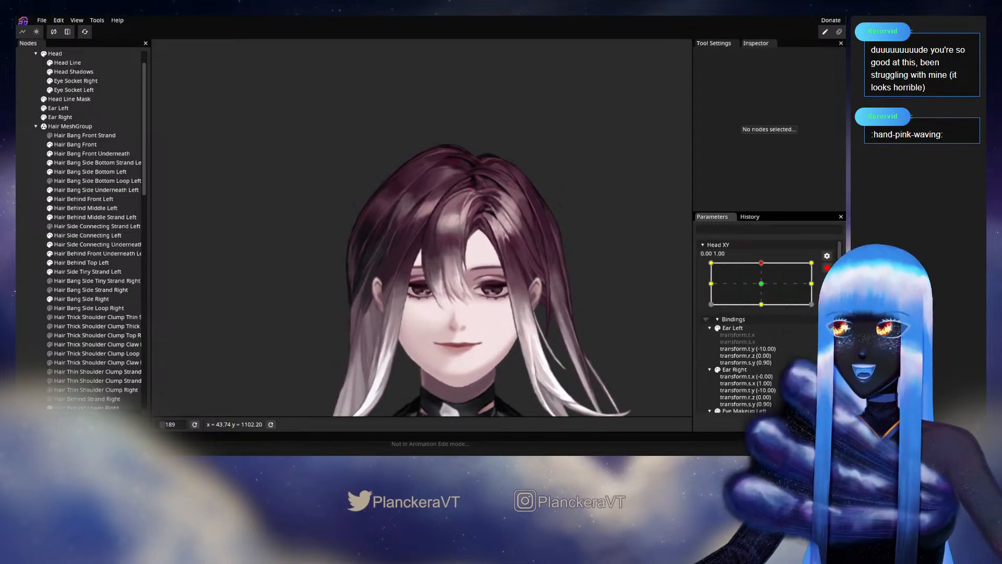
# Step: Nudge the root of the Hair Bang Front mesh slightly down with the 67.00 Circle Brush at Head XY 0.00, 1.00, then deselect it
pyautogui.scroll(2, 463, 223)
pyautogui.moveTo(463, 222); pyautogui.dragTo(436, 246)
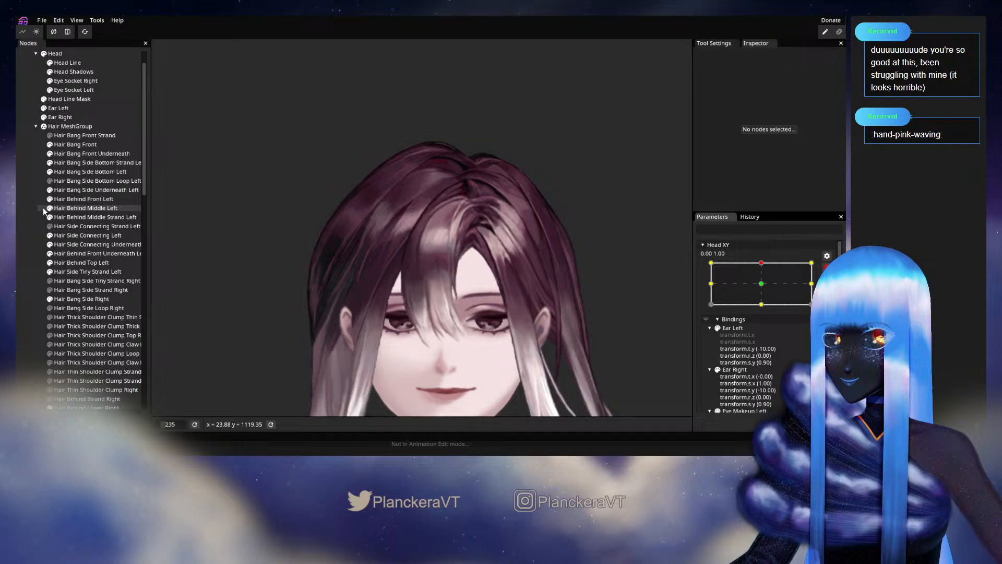
pyautogui.click(63, 145)
pyautogui.scroll(2, 375, 240)
pyautogui.moveTo(316, 225); pyautogui.dragTo(268, 256)
pyautogui.click(162, 81)
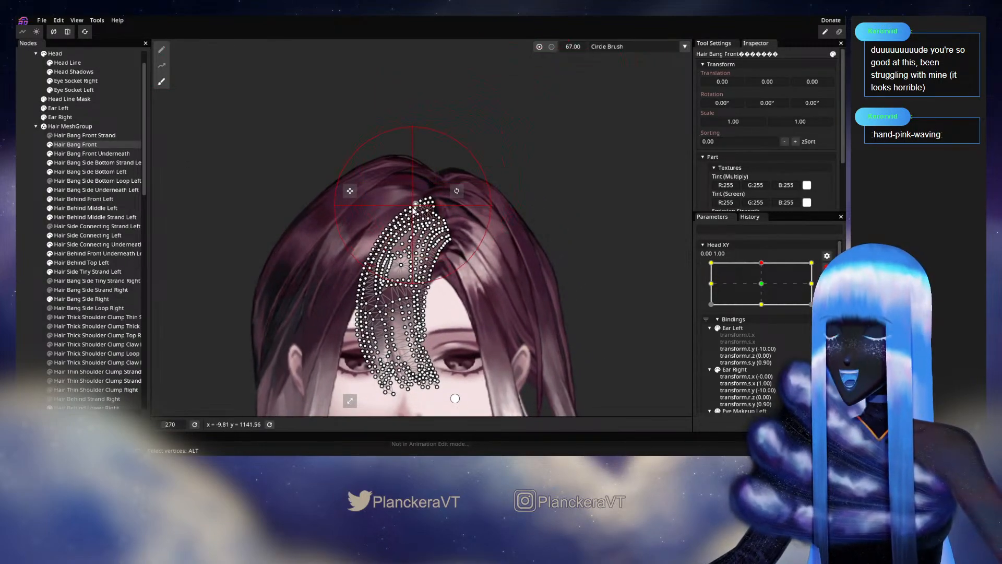
pyautogui.moveTo(418, 209); pyautogui.dragTo(419, 220)
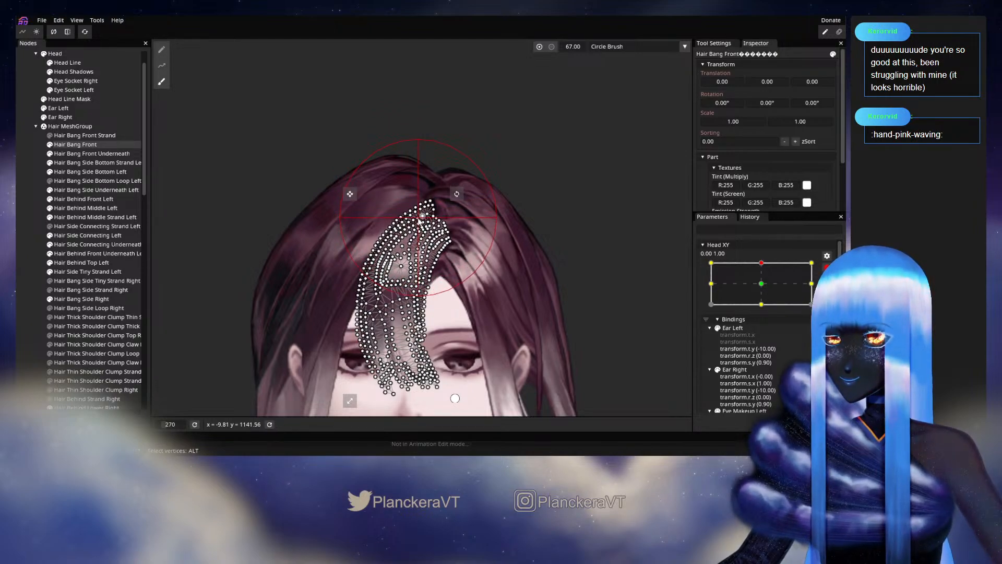
pyautogui.click(25, 251)
# Step: Disarm Head XY, preview the bangs between 0.00, 1.00 and -1.00, 1.00, and arm the 0.00, 1.00 keypoint again
pyautogui.moveTo(528, 268); pyautogui.dragTo(559, 213)
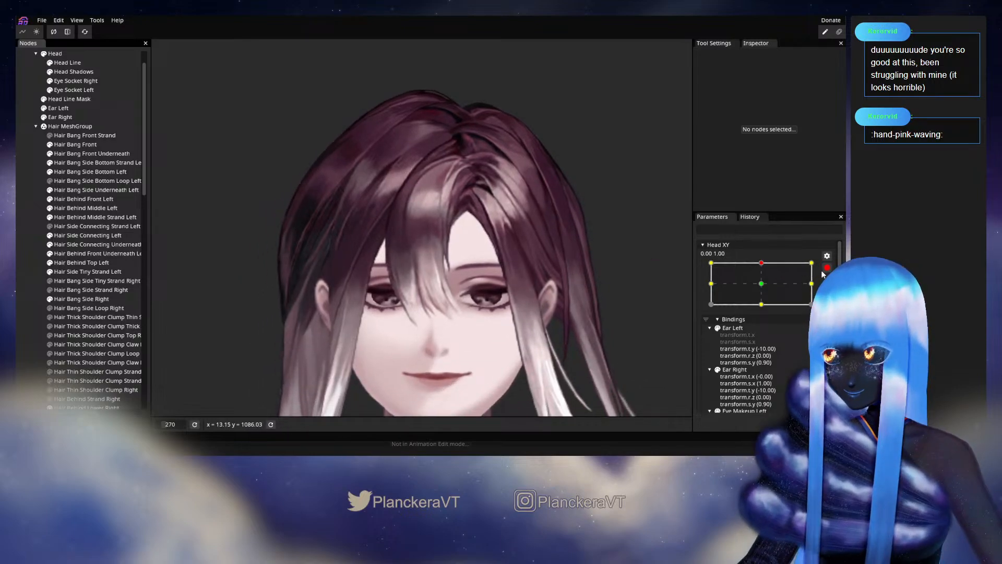
pyautogui.click(826, 268)
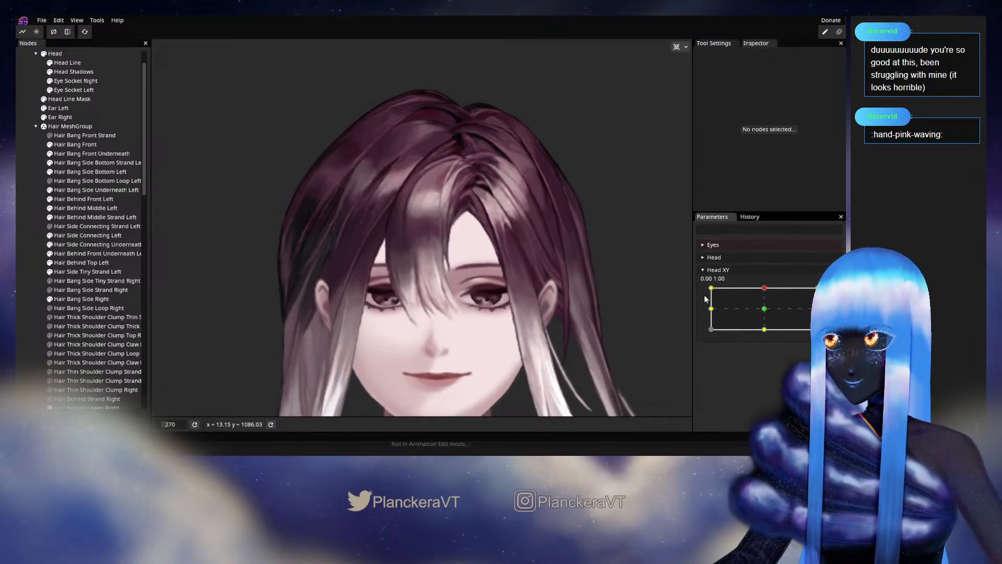
pyautogui.moveTo(632, 317); pyautogui.dragTo(656, 298)
pyautogui.moveTo(765, 293); pyautogui.dragTo(713, 283)
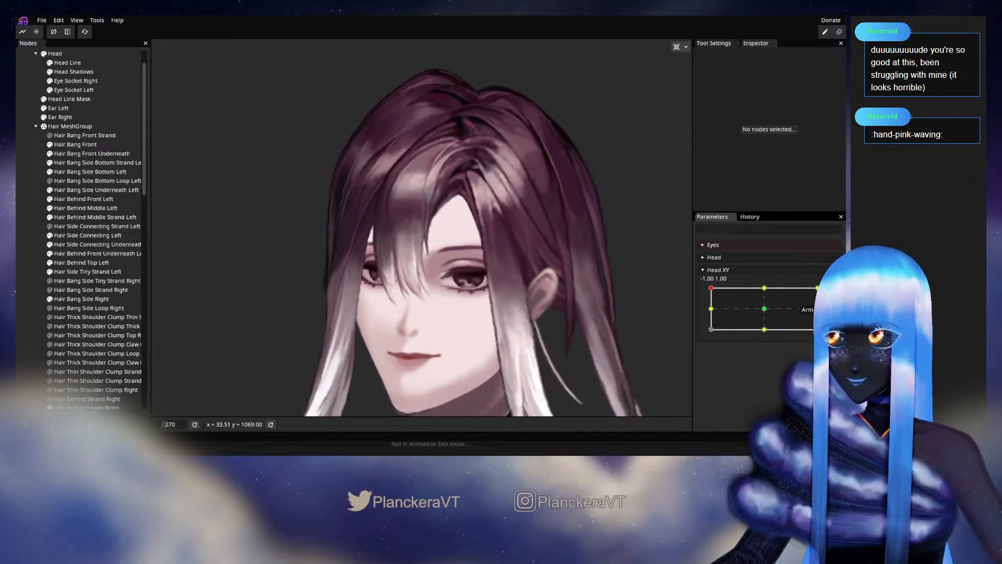
pyautogui.click(826, 270)
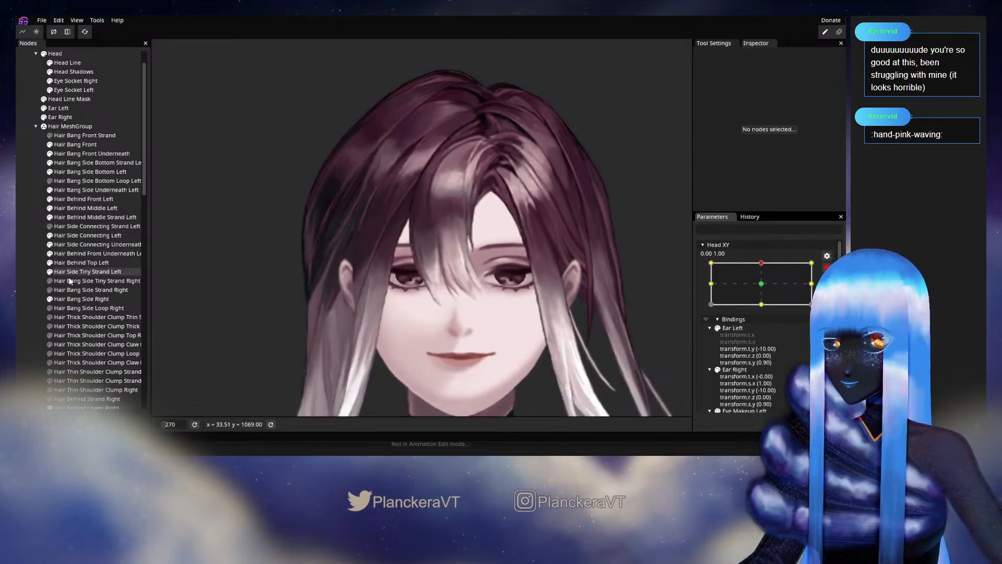
# Step: Adjust the lower tips of the Hair Bang Front mesh with the Circle Brush at Head XY 0.00, 1.00 and deselect it
pyautogui.click(80, 144)
pyautogui.click(161, 82)
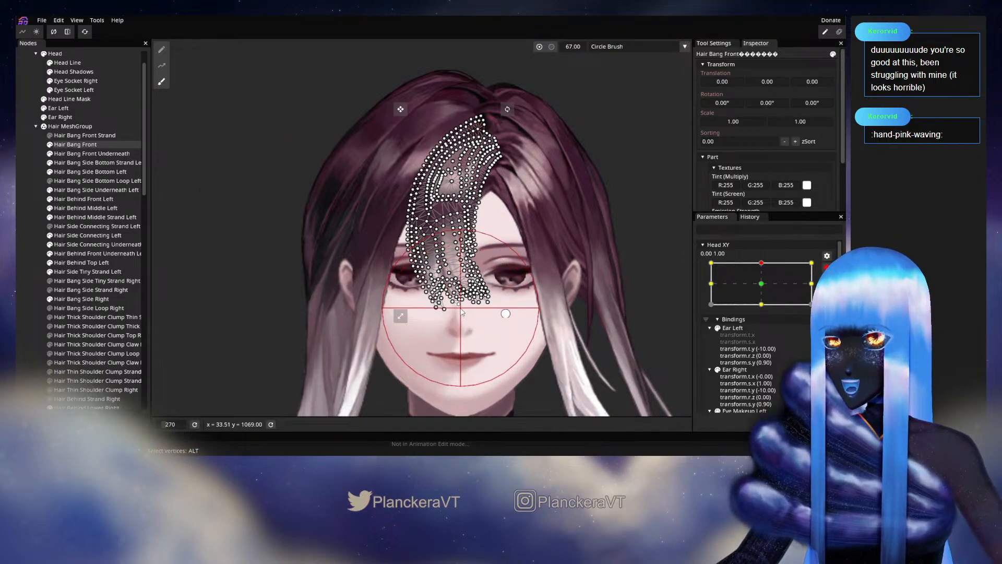
pyautogui.moveTo(460, 313); pyautogui.dragTo(460, 313)
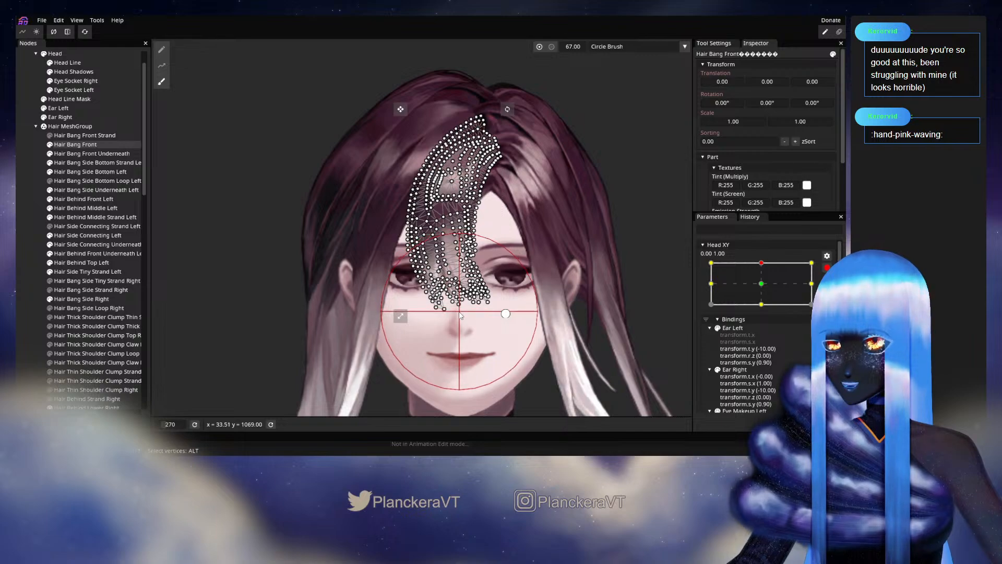
pyautogui.click(25, 252)
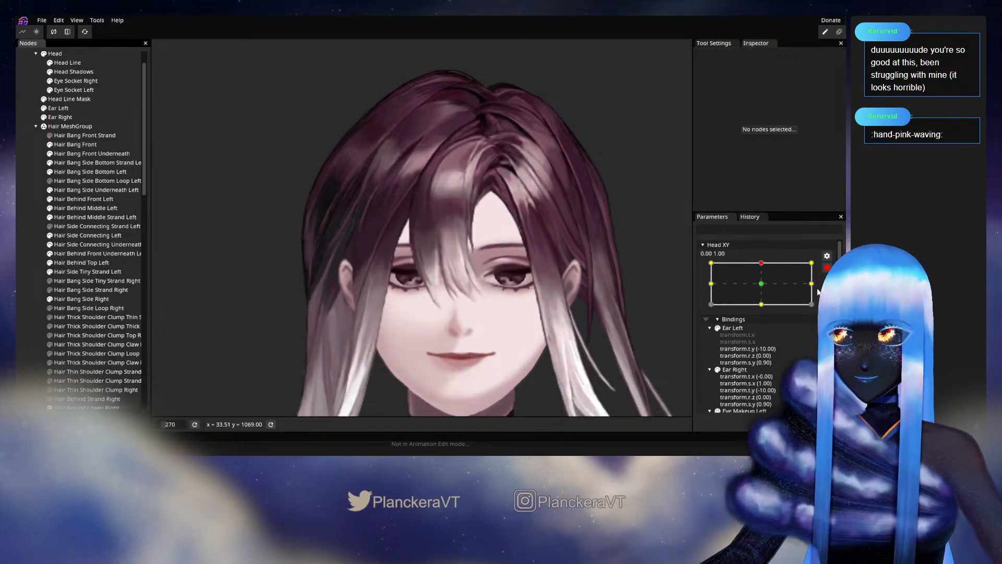
pyautogui.moveTo(756, 293)
pyautogui.mouseDown()
pyautogui.moveTo(712, 287)
pyautogui.moveTo(762, 286)
pyautogui.moveTo(705, 283)
pyautogui.moveTo(762, 285)
pyautogui.mouseUp()
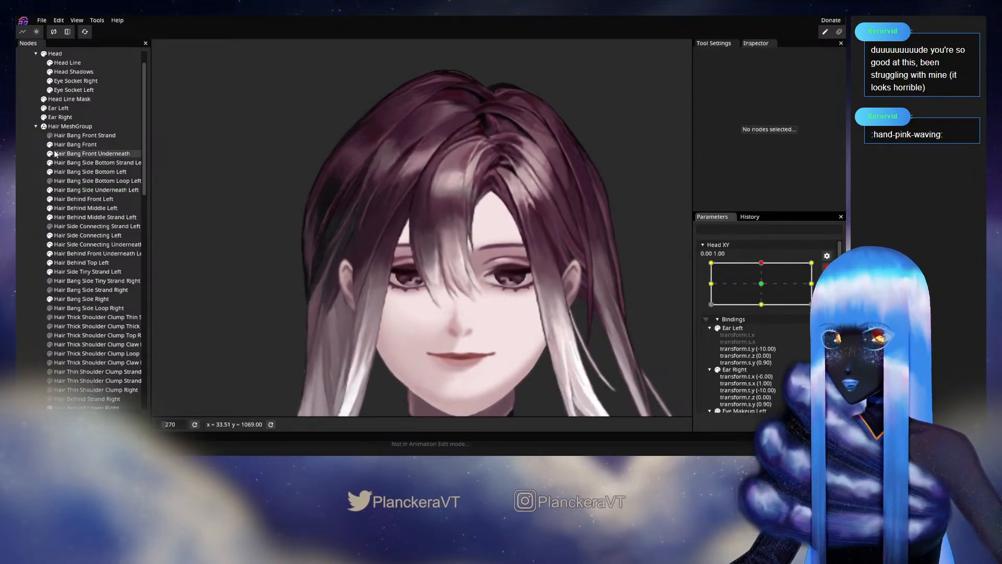
# Step: Adjust the lower part of the Hair Bang Front mesh with the 67.00 Circle Brush at Head XY 0.00, 1.00, then deselect it
pyautogui.click(79, 144)
pyautogui.click(161, 82)
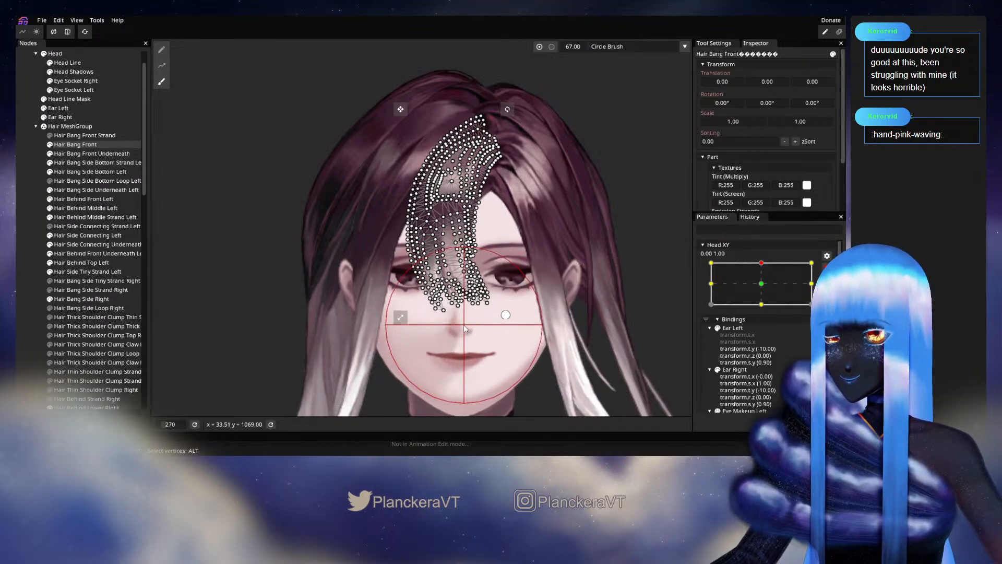
pyautogui.click(25, 249)
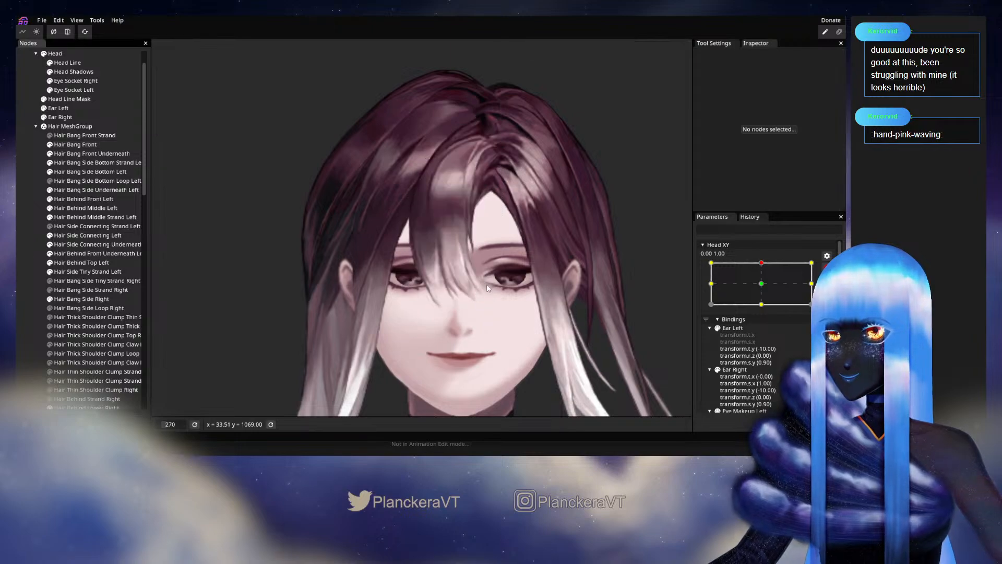
# Step: Set and arm Head XY at -1.00, 1.00, reposition inner vertices along the strands of the Hair Bang Front mesh, and deselect it
pyautogui.moveTo(764, 289); pyautogui.dragTo(697, 287)
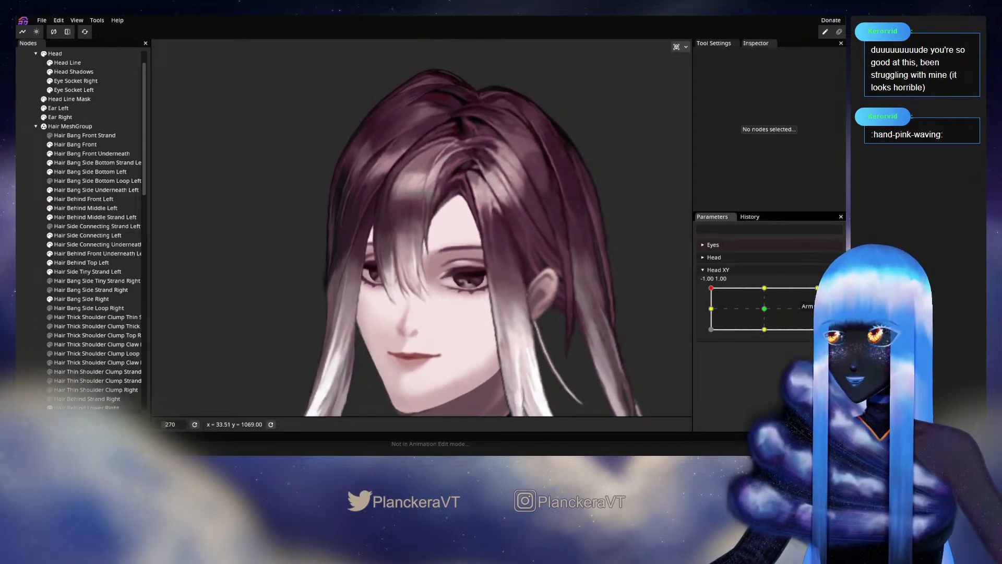
pyautogui.scroll(5, 372, 266)
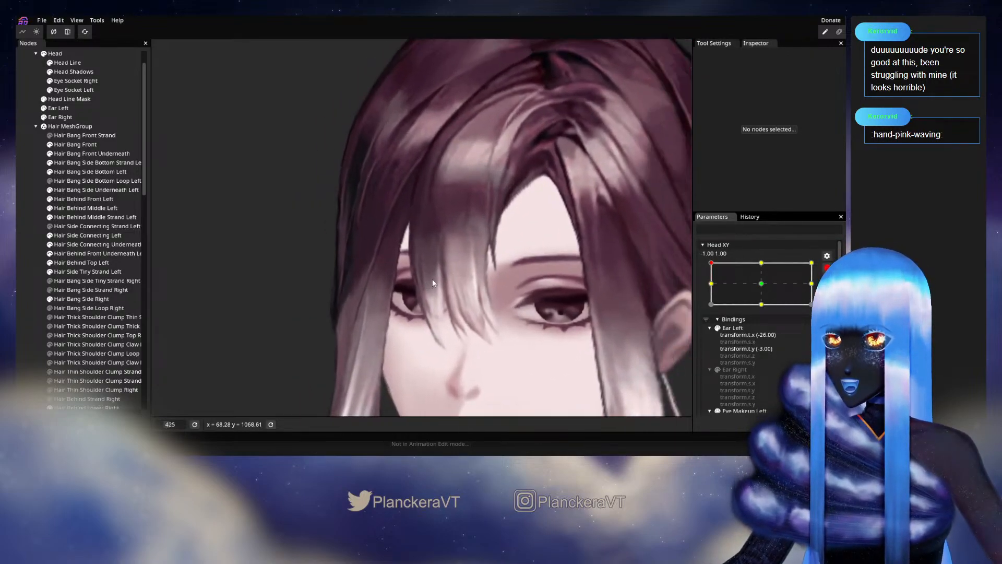
pyautogui.scroll(3, 453, 262)
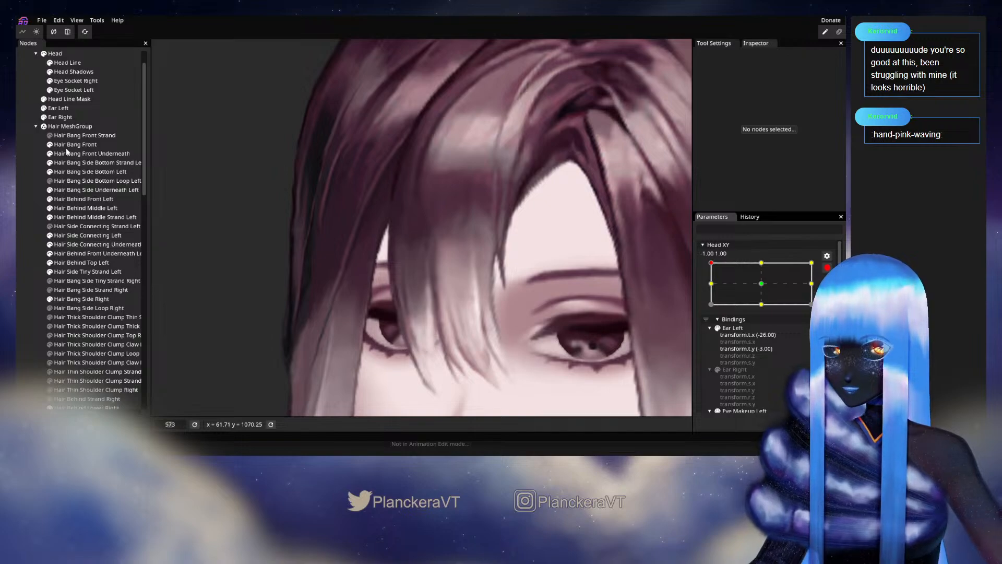
pyautogui.click(66, 146)
pyautogui.scroll(5, 433, 276)
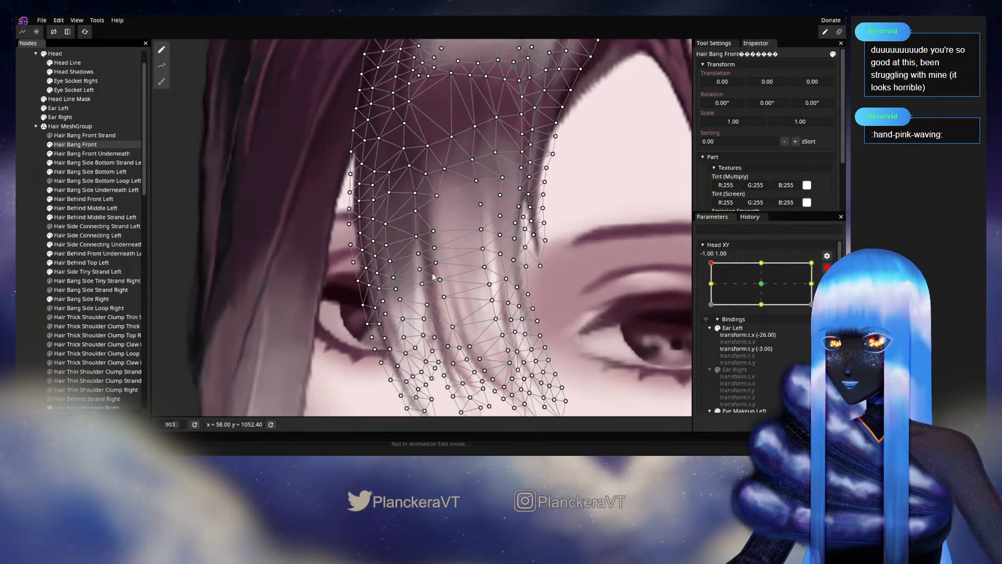
pyautogui.click(416, 193)
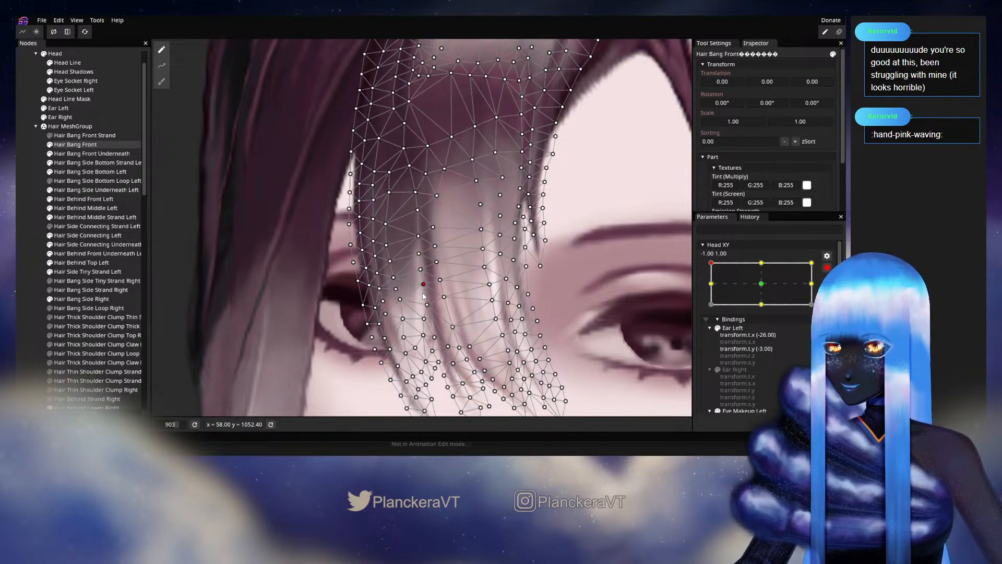
pyautogui.click(36, 248)
pyautogui.scroll(-3, 503, 271)
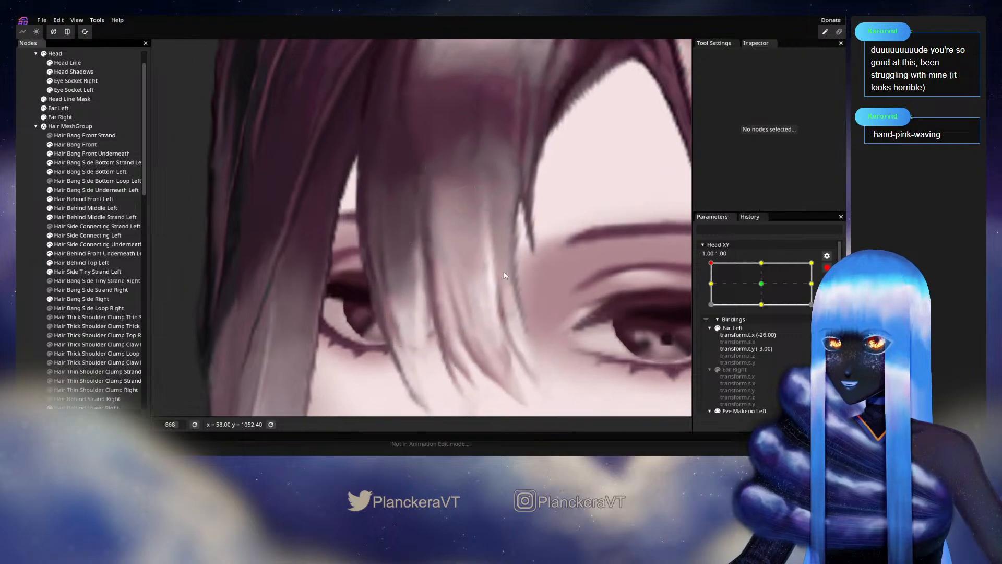
pyautogui.scroll(-3, 552, 284)
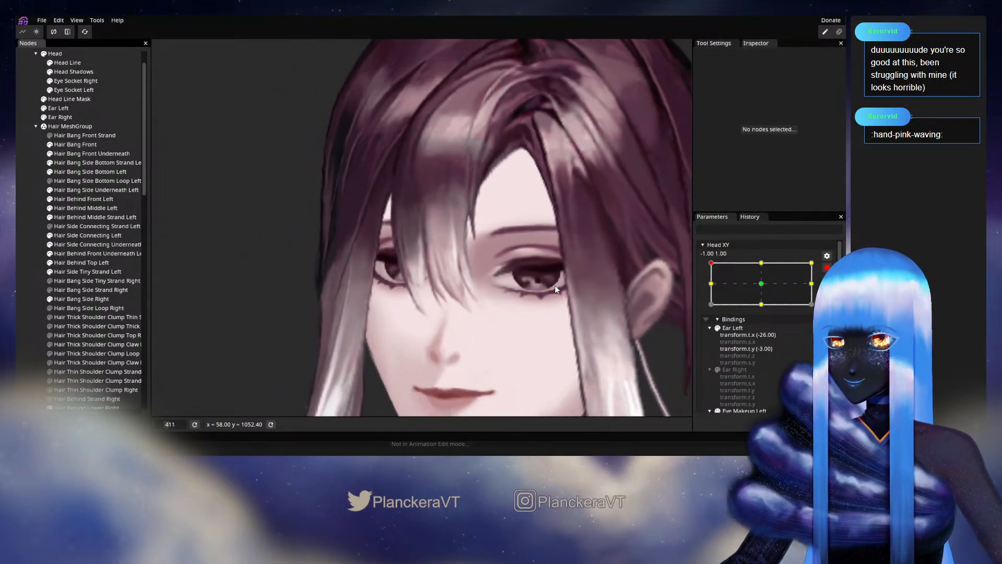
# Step: Disarm Head XY, preview the bangs between -1.00, 1.00 and 0.00, 1.00, and arm the 0.00, 1.00 keypoint
pyautogui.scroll(2, 828, 271)
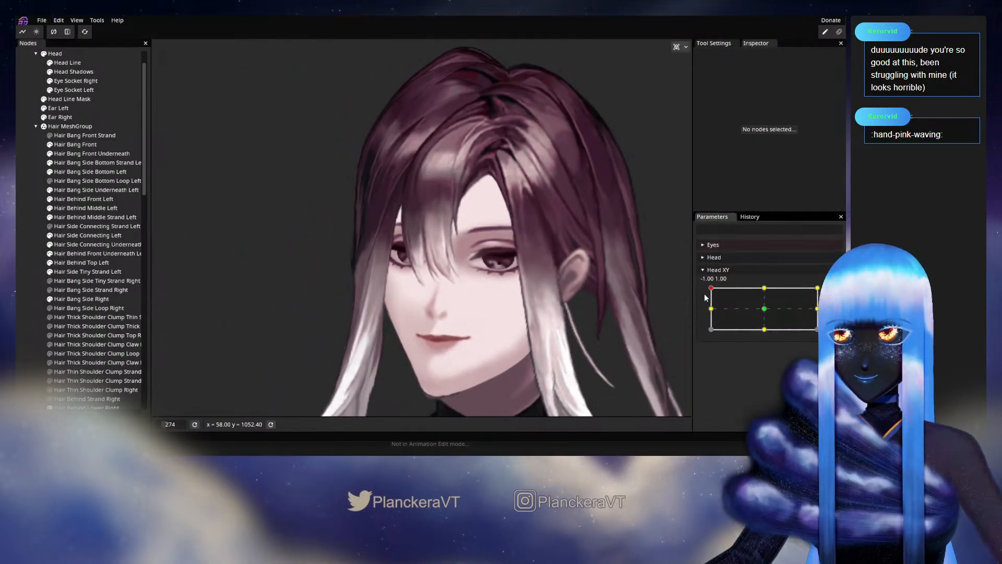
pyautogui.moveTo(711, 288)
pyautogui.mouseDown()
pyautogui.moveTo(707, 310)
pyautogui.moveTo(765, 312)
pyautogui.moveTo(746, 284)
pyautogui.moveTo(710, 278)
pyautogui.mouseUp()
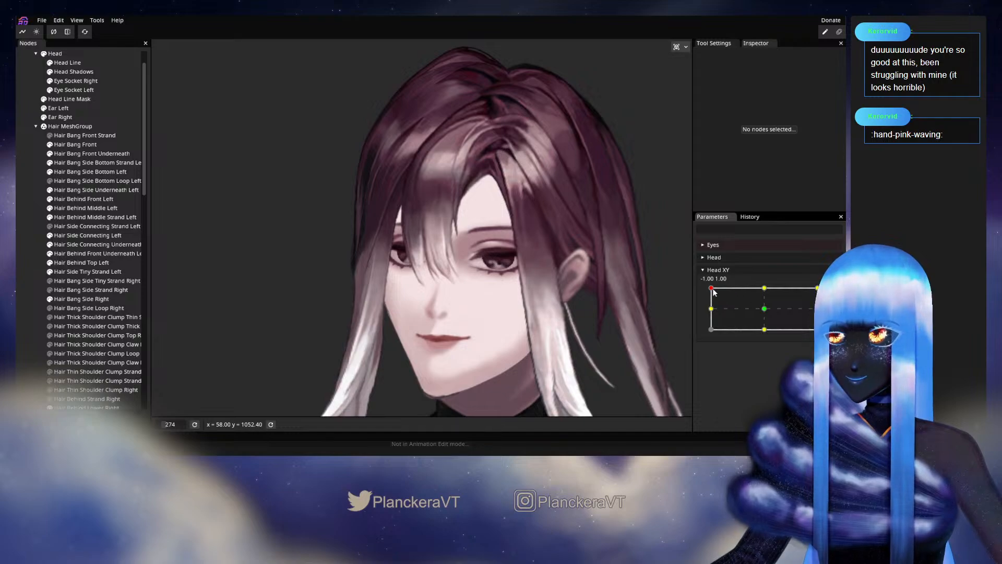
pyautogui.moveTo(711, 289); pyautogui.dragTo(760, 286)
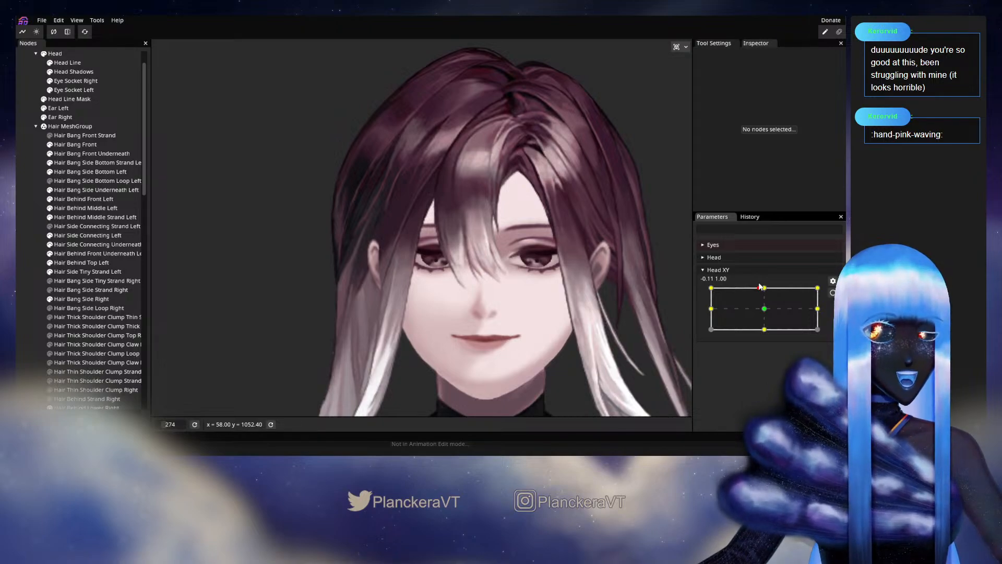
pyautogui.moveTo(760, 286)
pyautogui.mouseDown()
pyautogui.moveTo(706, 288)
pyautogui.moveTo(765, 288)
pyautogui.mouseUp()
pyautogui.click(833, 292)
pyautogui.scroll(2, 522, 238)
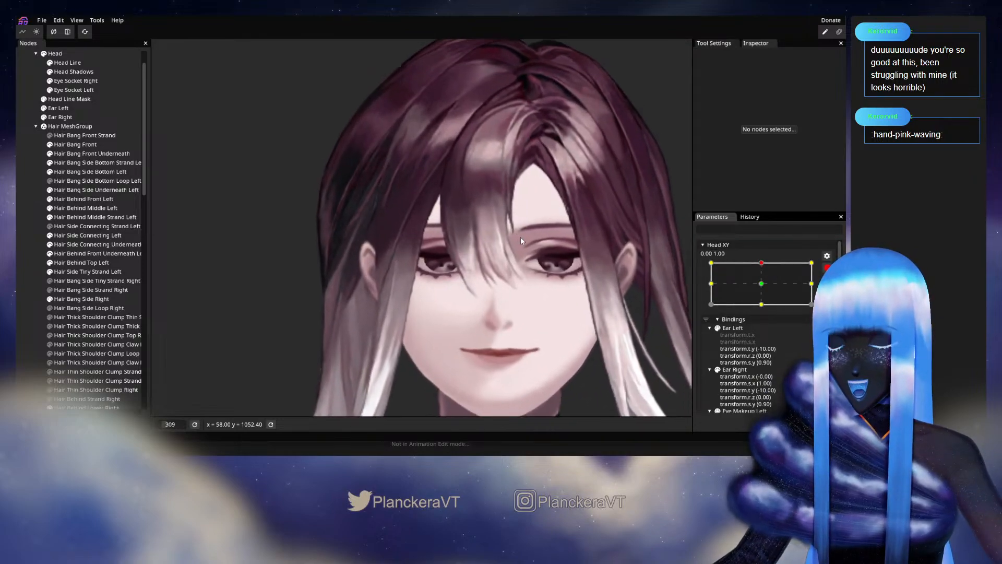
# Step: Refine the middle of the Hair Bang Front mesh with the Circle Brush reduced to 19.00 at Head XY 0.00, 1.00, then deselect it
pyautogui.moveTo(511, 240); pyautogui.dragTo(451, 264)
pyautogui.scroll(2, 481, 268)
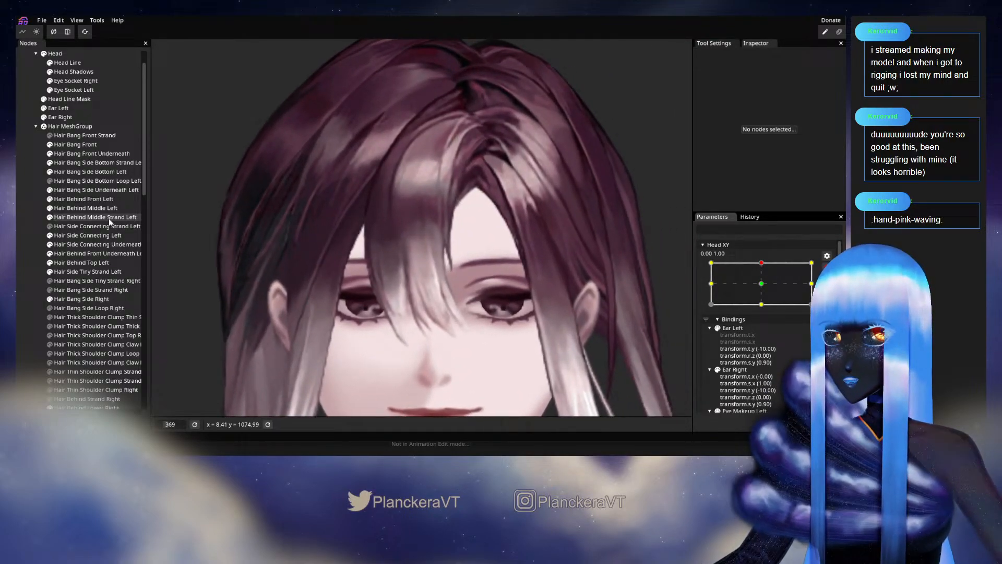
pyautogui.click(57, 145)
pyautogui.scroll(3, 303, 177)
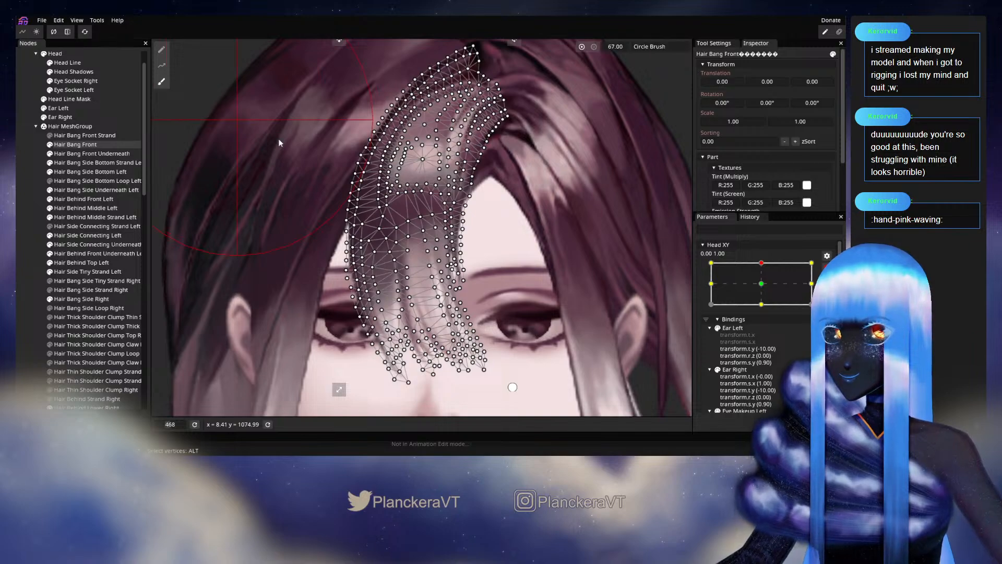
pyautogui.moveTo(629, 195)
pyautogui.mouseDown()
pyautogui.moveTo(471, 252)
pyautogui.moveTo(643, 199)
pyautogui.mouseUp()
pyautogui.scroll(3, 643, 197)
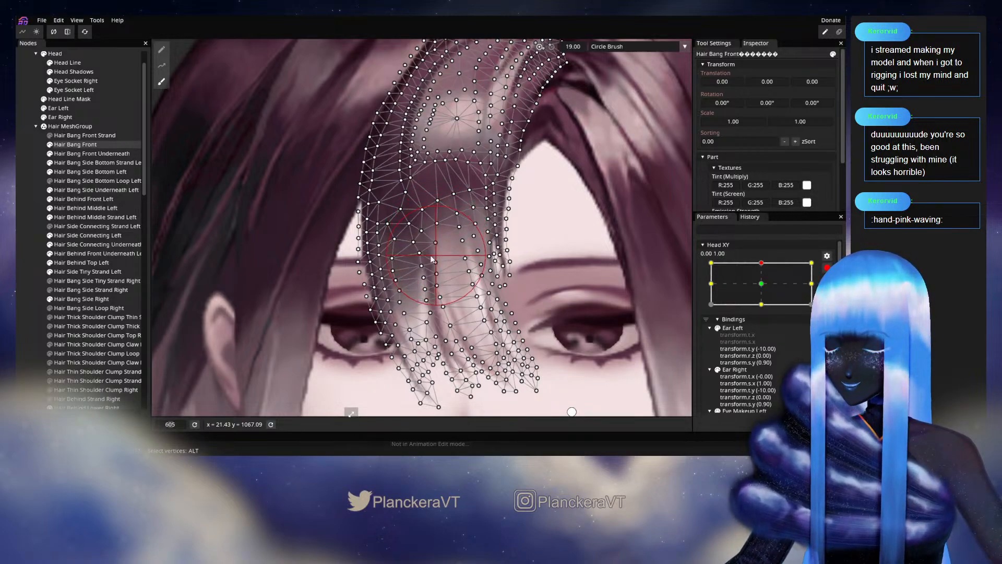
pyautogui.click(31, 224)
pyautogui.scroll(-1, 514, 267)
pyautogui.scroll(-5, 512, 270)
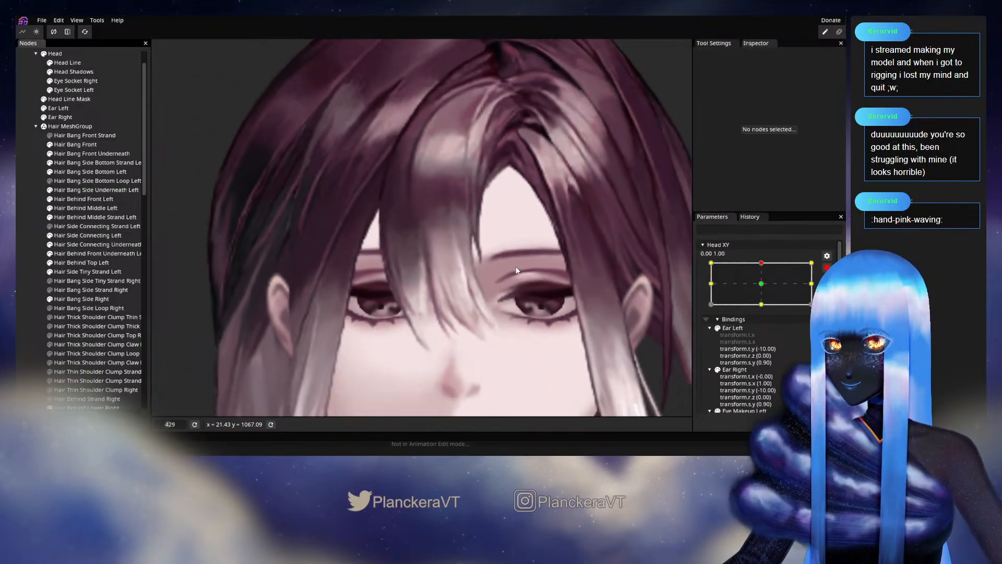
# Step: Disarm Head XY, save the model, preview the head turn between 0.00, 1.00 and -1.00, 1.00, and arm 0.00, 1.00 again
pyautogui.click(827, 268)
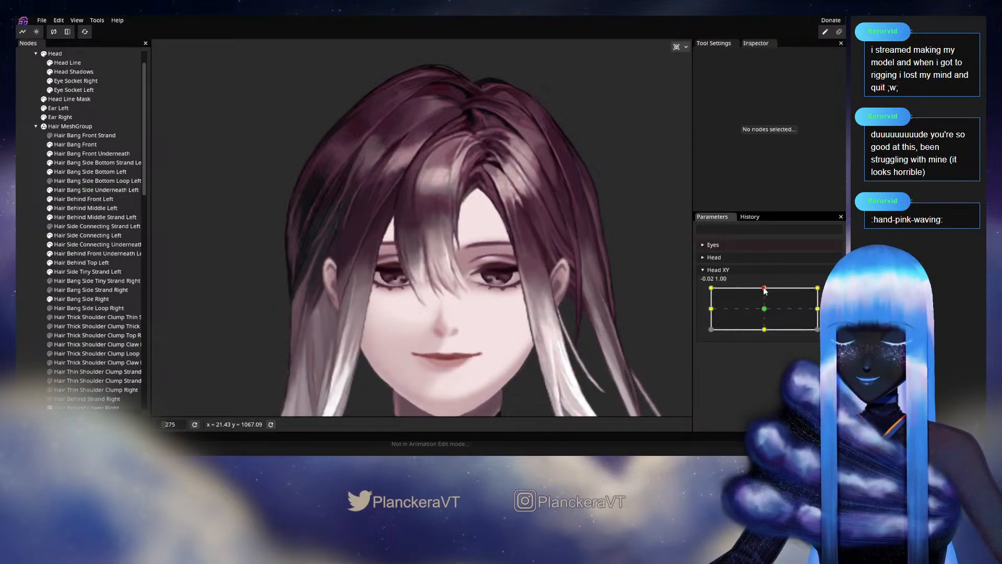
pyautogui.moveTo(766, 291); pyautogui.dragTo(732, 278)
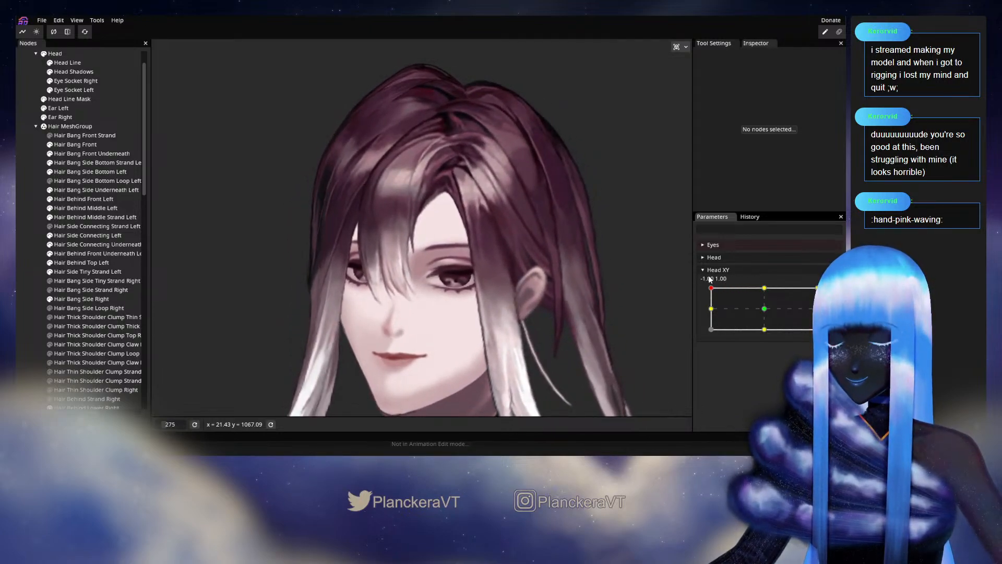
pyautogui.moveTo(744, 276); pyautogui.dragTo(766, 275)
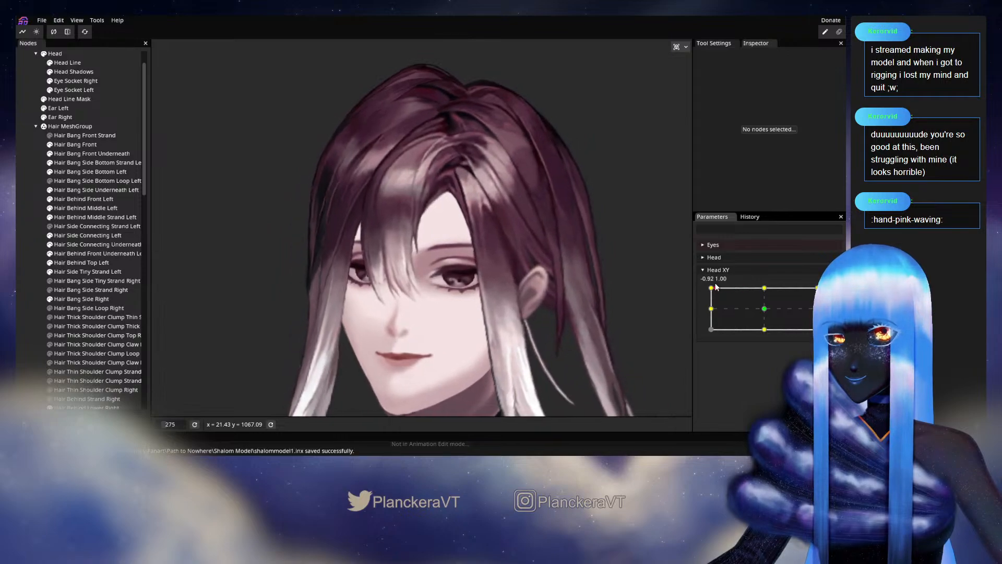
pyautogui.moveTo(716, 286)
pyautogui.mouseDown()
pyautogui.moveTo(763, 287)
pyautogui.moveTo(706, 285)
pyautogui.moveTo(765, 287)
pyautogui.moveTo(712, 287)
pyautogui.mouseUp()
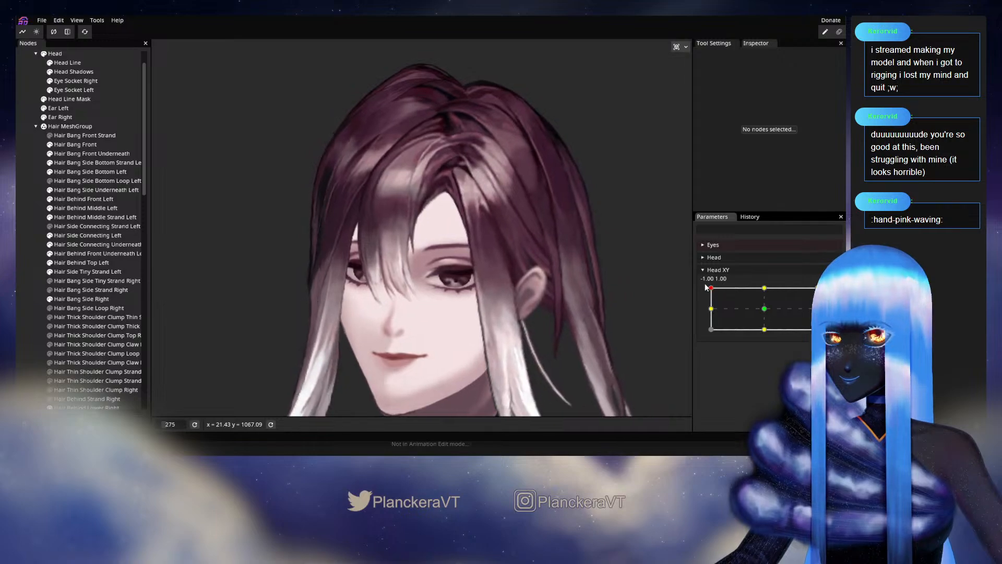
pyautogui.moveTo(710, 287); pyautogui.dragTo(760, 286)
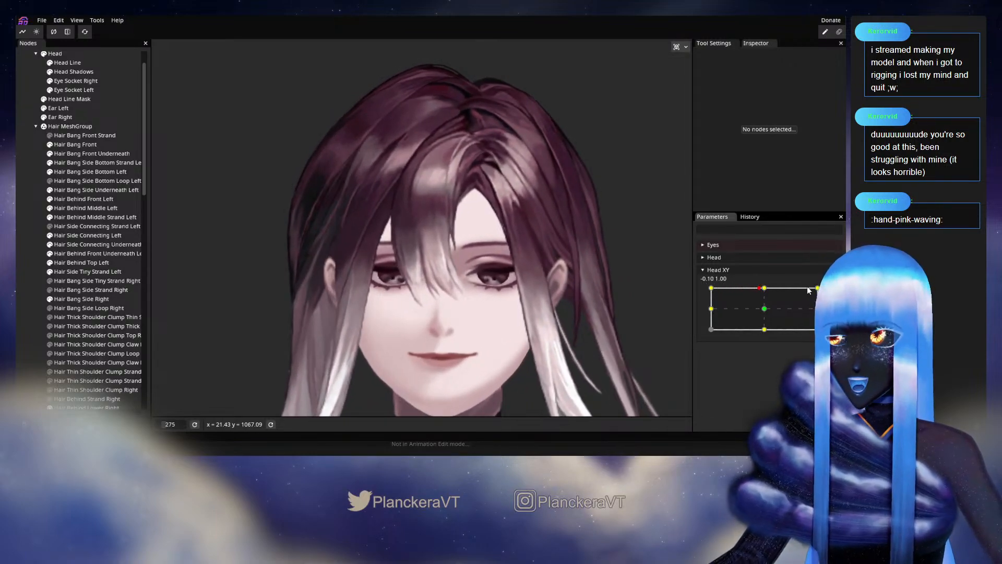
pyautogui.click(833, 293)
pyautogui.scroll(4, 314, 366)
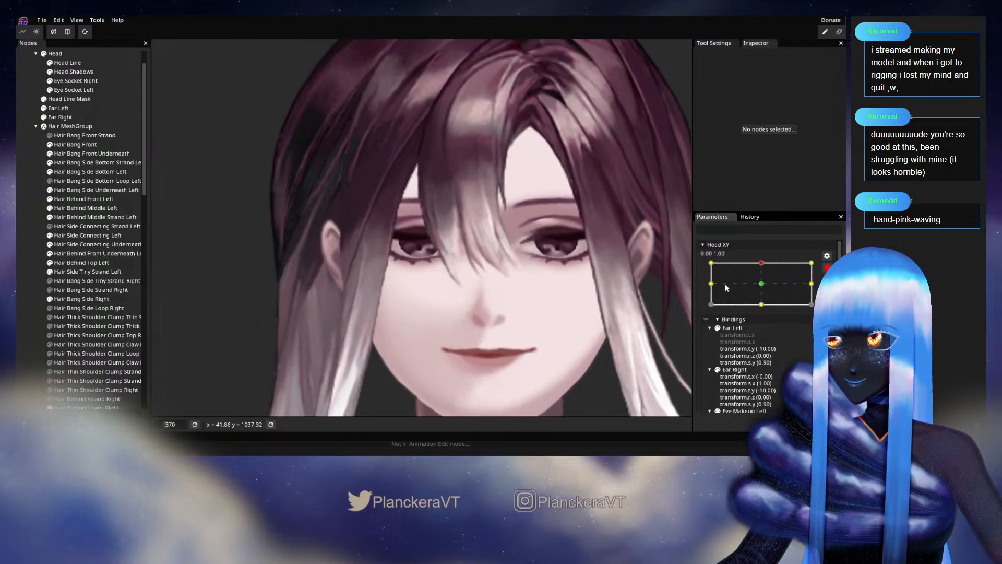
pyautogui.click(827, 268)
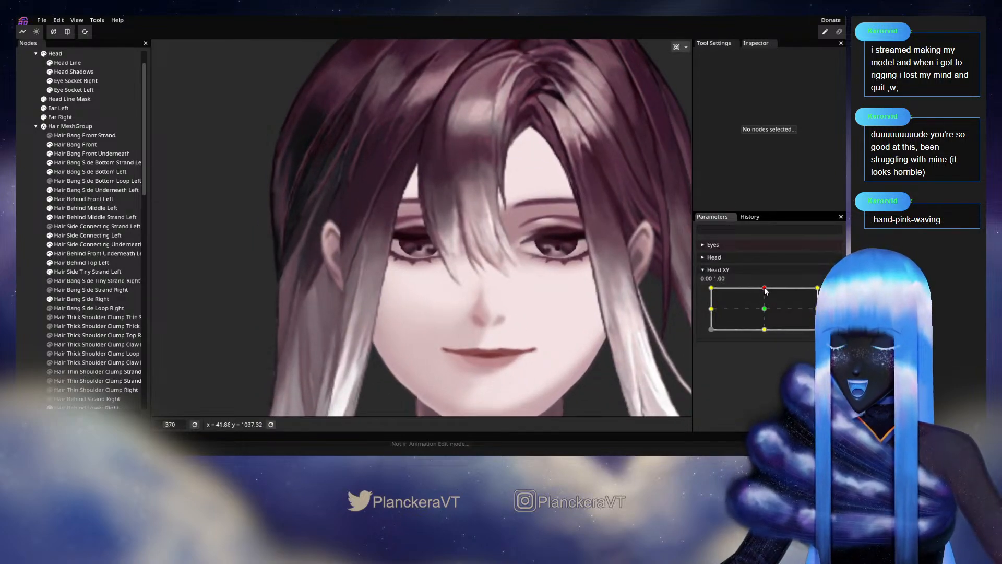
pyautogui.moveTo(764, 288)
pyautogui.mouseDown()
pyautogui.moveTo(706, 291)
pyautogui.moveTo(767, 285)
pyautogui.mouseUp()
pyautogui.click(833, 292)
# Step: Reposition individual vertices in the lower strands of the Hair Bang Front mesh at Head XY 0.00, 1.00 and deselect it
pyautogui.moveTo(528, 250); pyautogui.dragTo(494, 274)
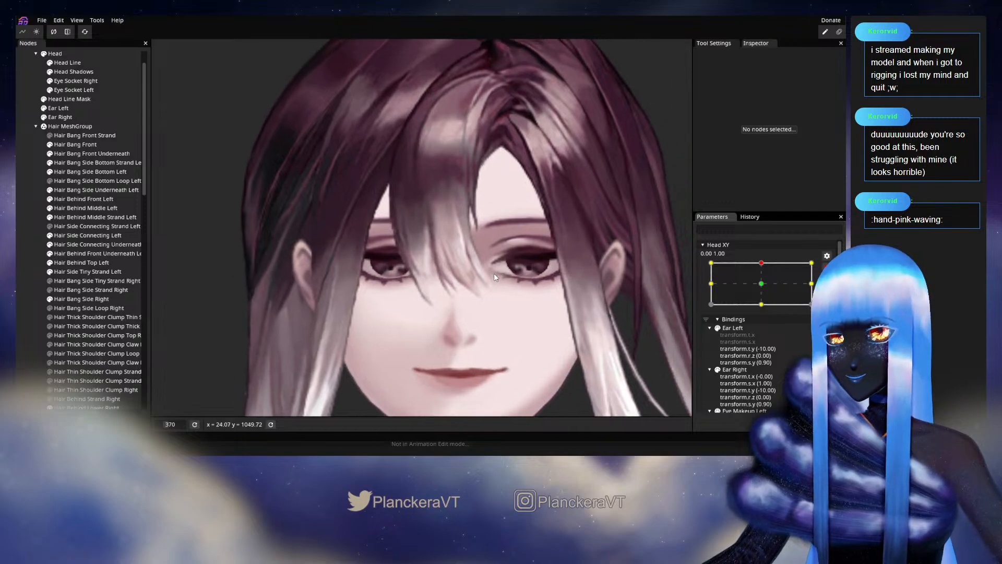
pyautogui.scroll(3, 496, 273)
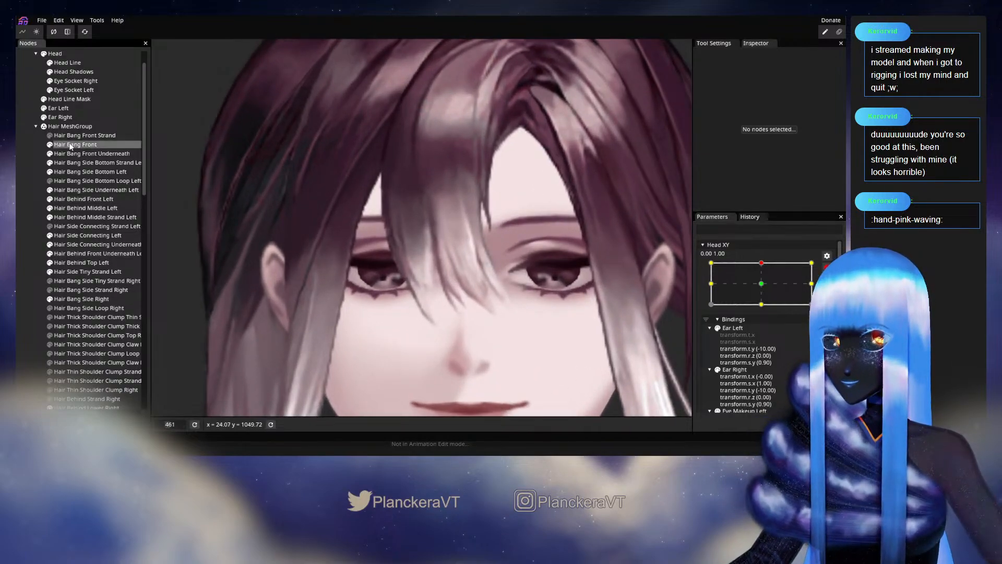
pyautogui.click(71, 145)
pyautogui.scroll(4, 527, 253)
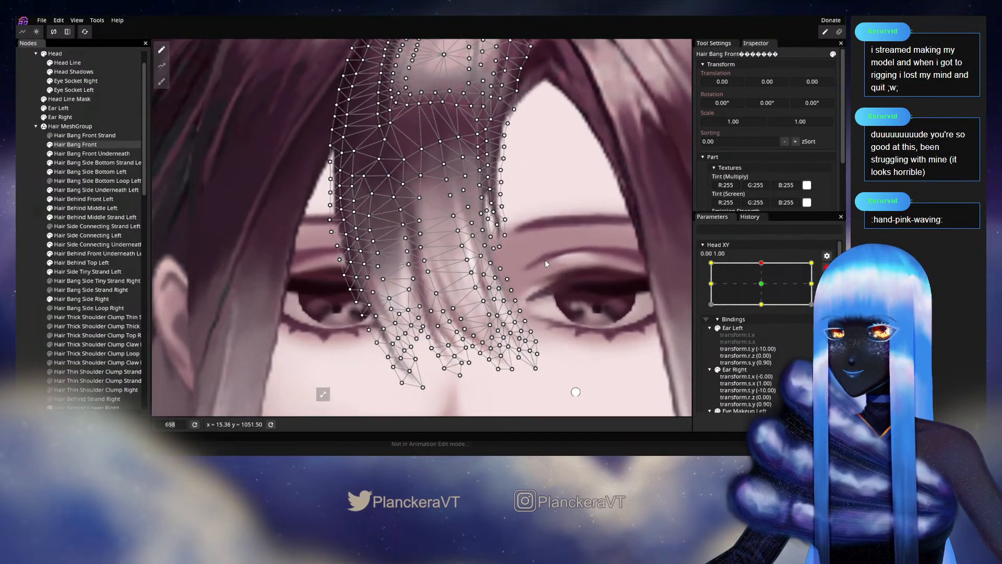
pyautogui.scroll(1, 453, 231)
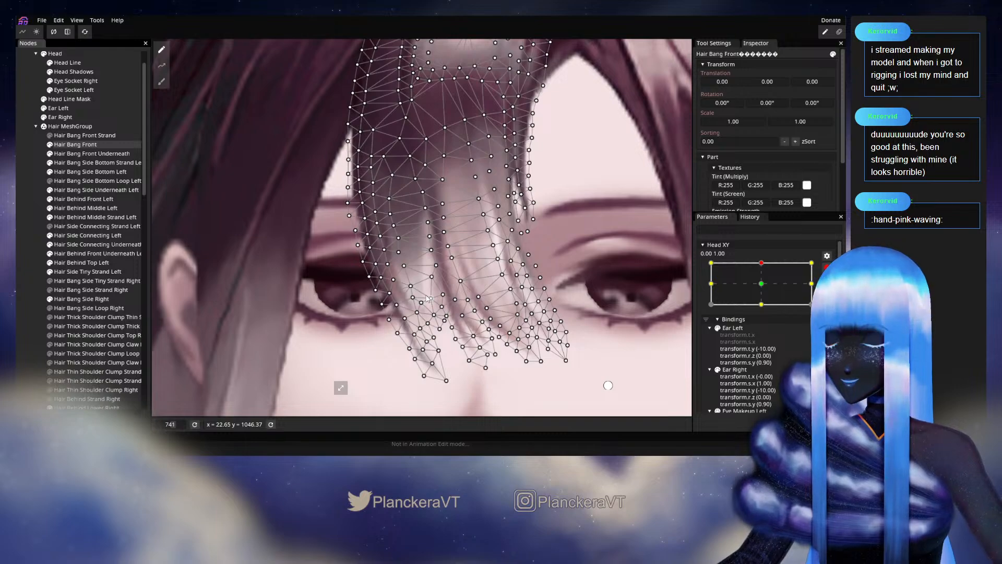
pyautogui.click(489, 278)
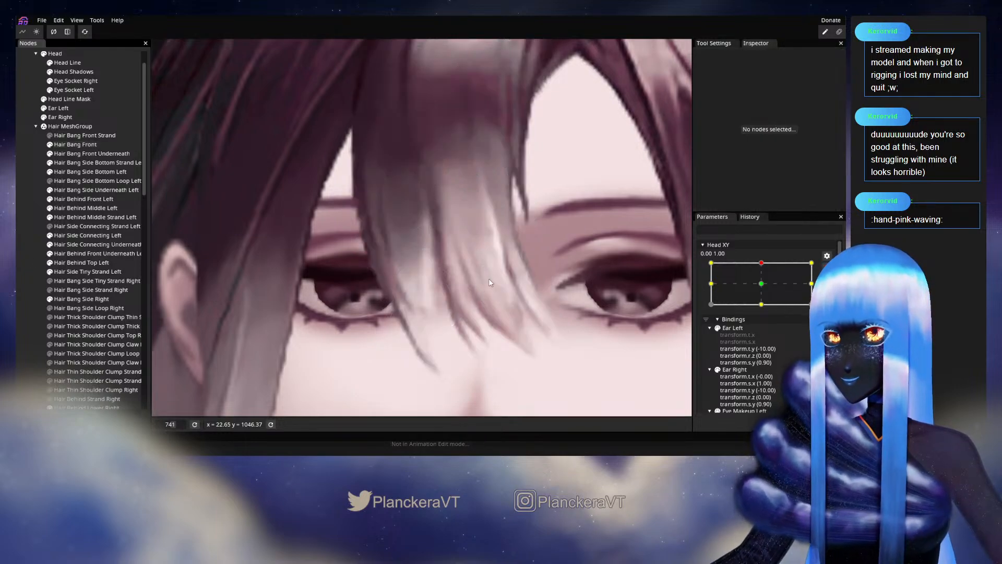
pyautogui.scroll(-4, 488, 281)
pyautogui.scroll(-3, 487, 286)
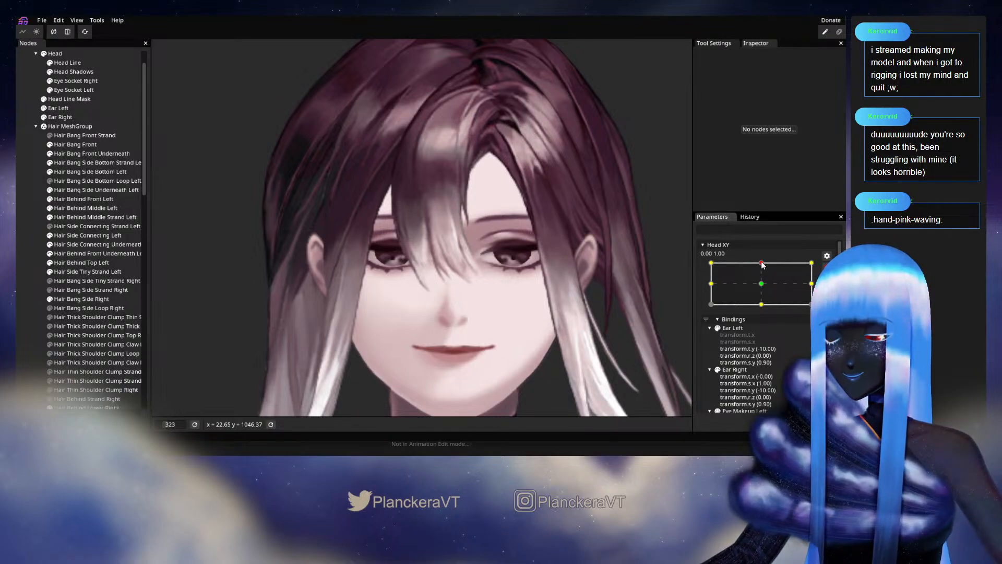
# Step: Set and arm Head XY at -1.00, 1.00, adjust the vertices at the lower tip of the Hair Bang Front mesh, and deselect it
pyautogui.moveTo(761, 288); pyautogui.dragTo(710, 287)
pyautogui.moveTo(400, 321); pyautogui.dragTo(431, 293)
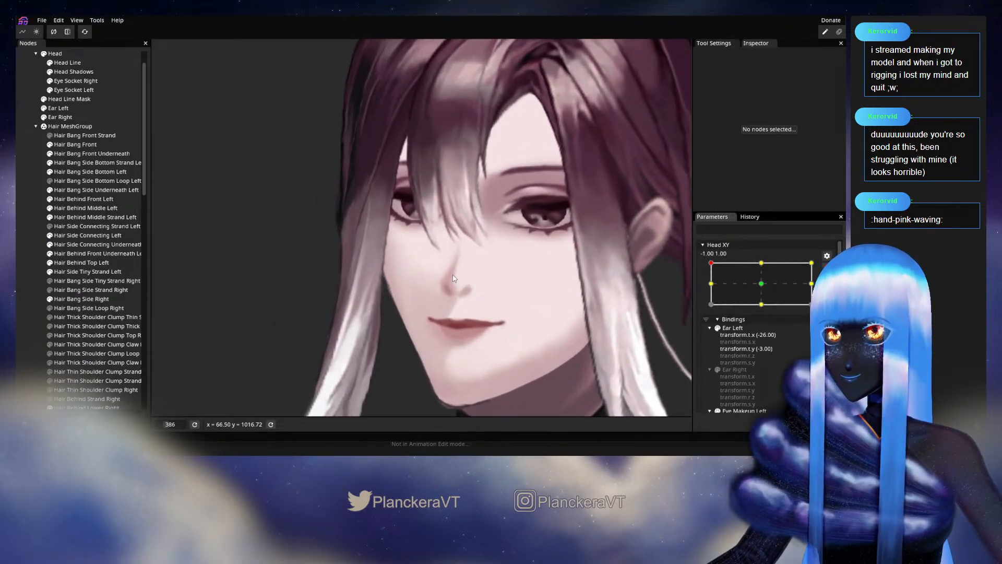
pyautogui.scroll(3, 432, 293)
pyautogui.scroll(1, 431, 294)
pyautogui.click(89, 146)
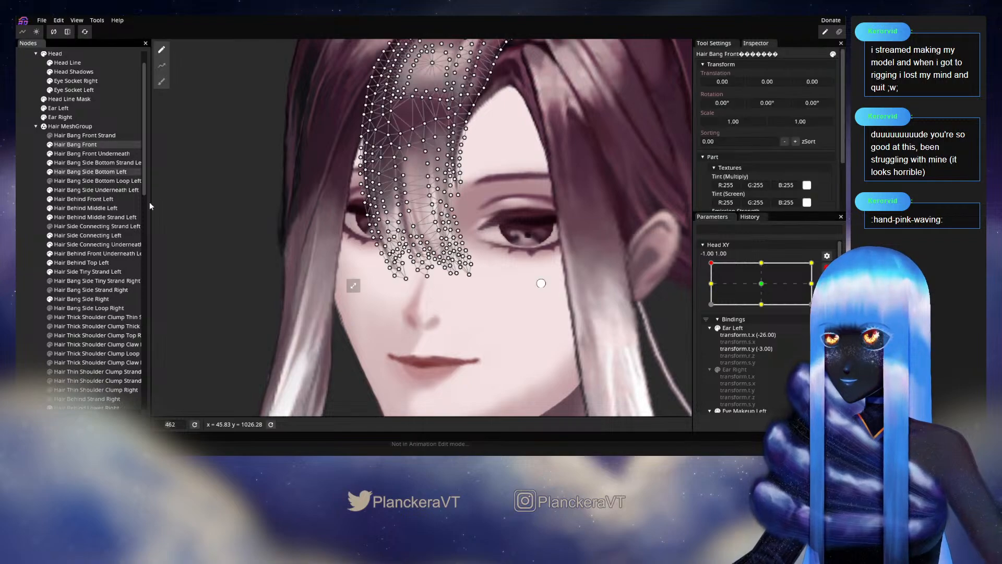
pyautogui.scroll(4, 407, 300)
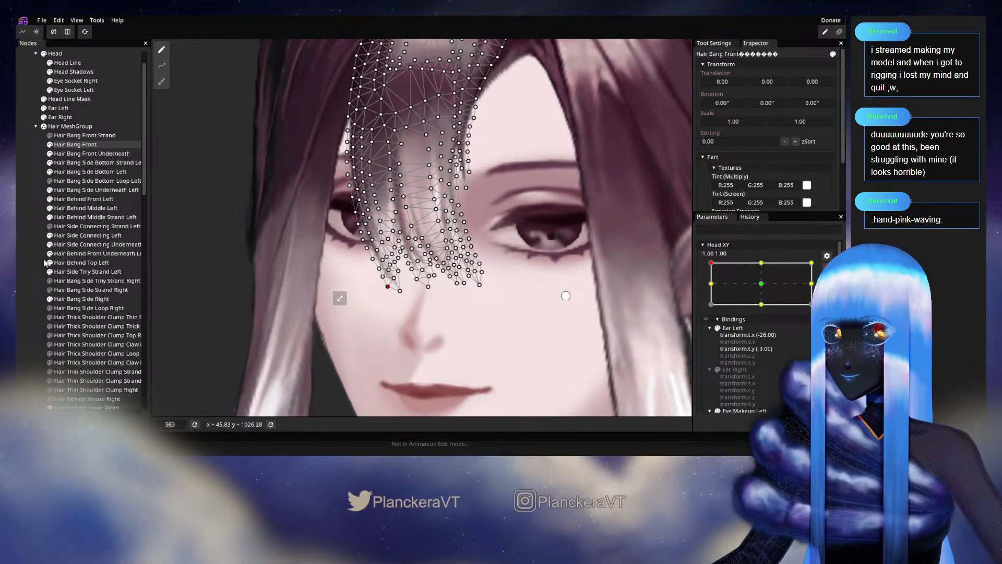
pyautogui.click(565, 296)
pyautogui.scroll(-7, 517, 301)
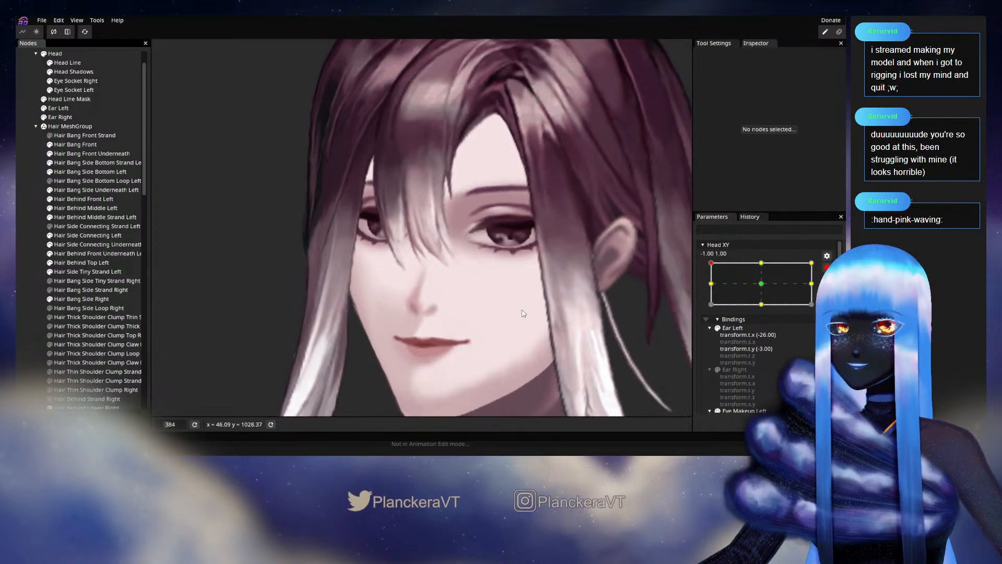
pyautogui.moveTo(522, 310); pyautogui.dragTo(524, 318)
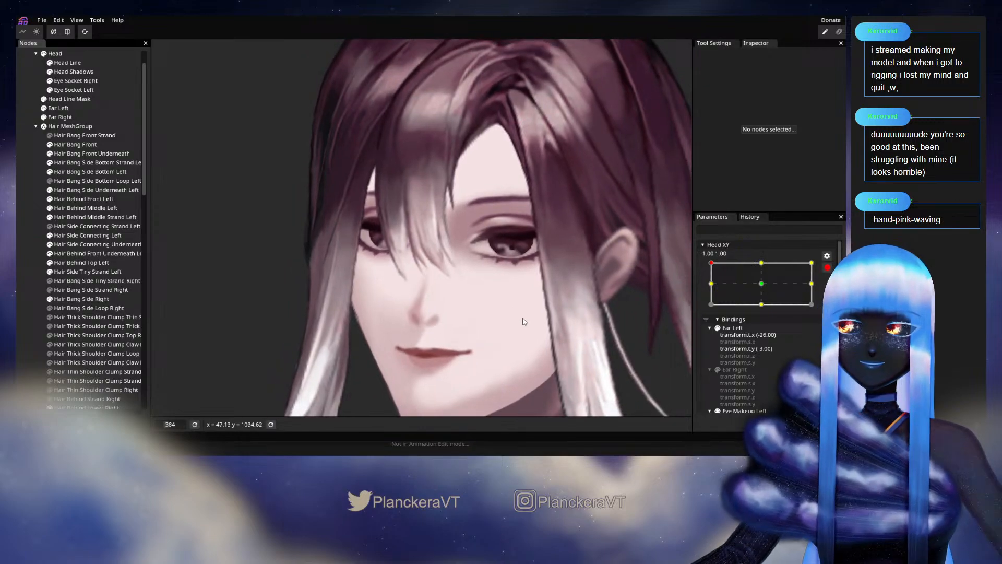
# Step: Disarm Head XY, preview the head turn around -1.00, 1.00, and arm that keypoint again
pyautogui.click(827, 267)
pyautogui.moveTo(712, 289); pyautogui.dragTo(686, 282)
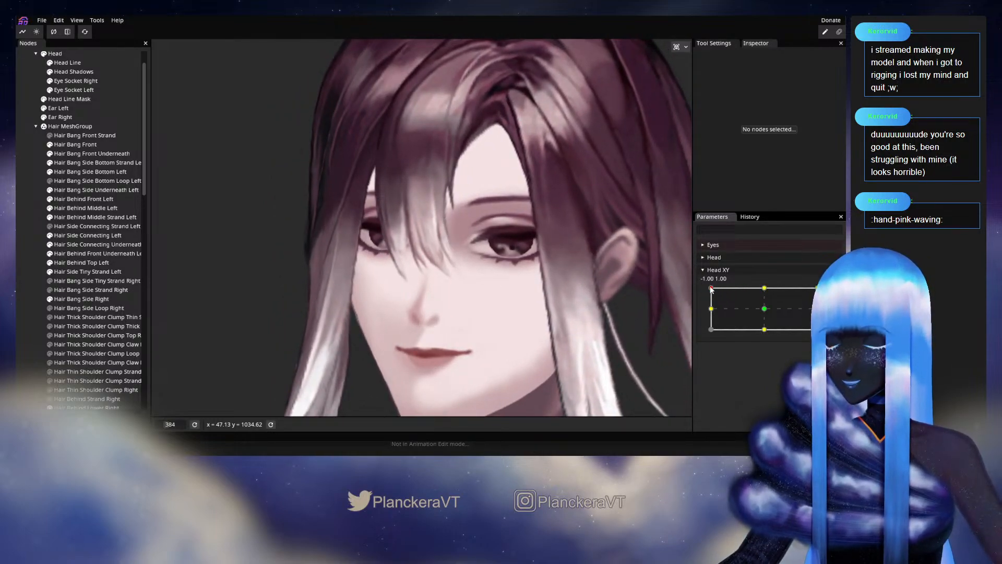
pyautogui.moveTo(711, 288)
pyautogui.mouseDown()
pyautogui.moveTo(768, 284)
pyautogui.moveTo(711, 278)
pyautogui.moveTo(762, 274)
pyautogui.moveTo(741, 270)
pyautogui.moveTo(714, 286)
pyautogui.moveTo(760, 285)
pyautogui.moveTo(715, 285)
pyautogui.moveTo(765, 309)
pyautogui.moveTo(711, 292)
pyautogui.moveTo(766, 311)
pyautogui.moveTo(707, 287)
pyautogui.moveTo(766, 313)
pyautogui.moveTo(710, 290)
pyautogui.mouseUp()
pyautogui.click(827, 292)
# Step: Reposition vertices in the lower strands of the Hair Bang Front mesh at Head XY -1.00, 1.00 and deselect it
pyautogui.scroll(3, 496, 225)
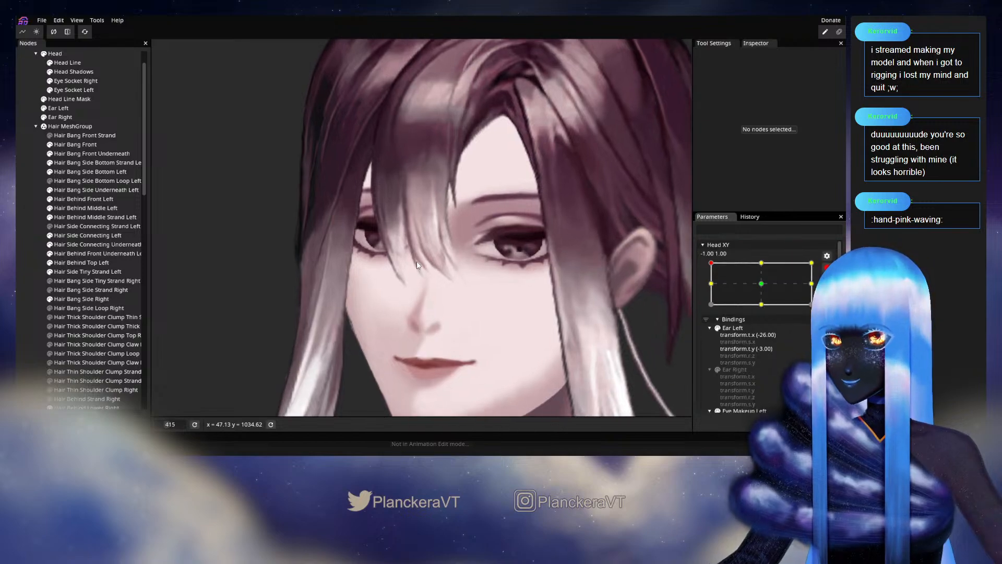
pyautogui.moveTo(496, 224); pyautogui.dragTo(547, 274)
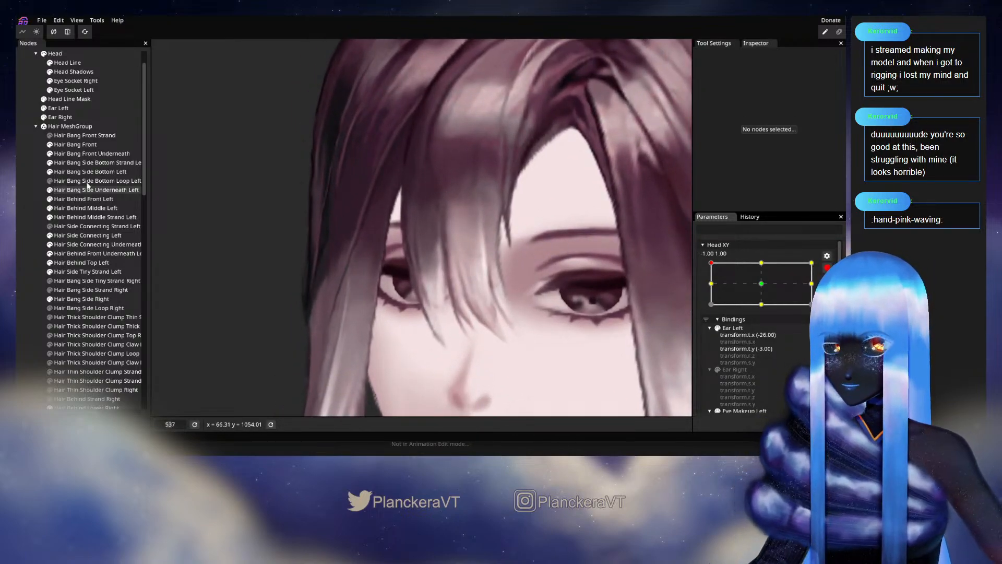
pyautogui.click(82, 145)
pyautogui.scroll(5, 345, 337)
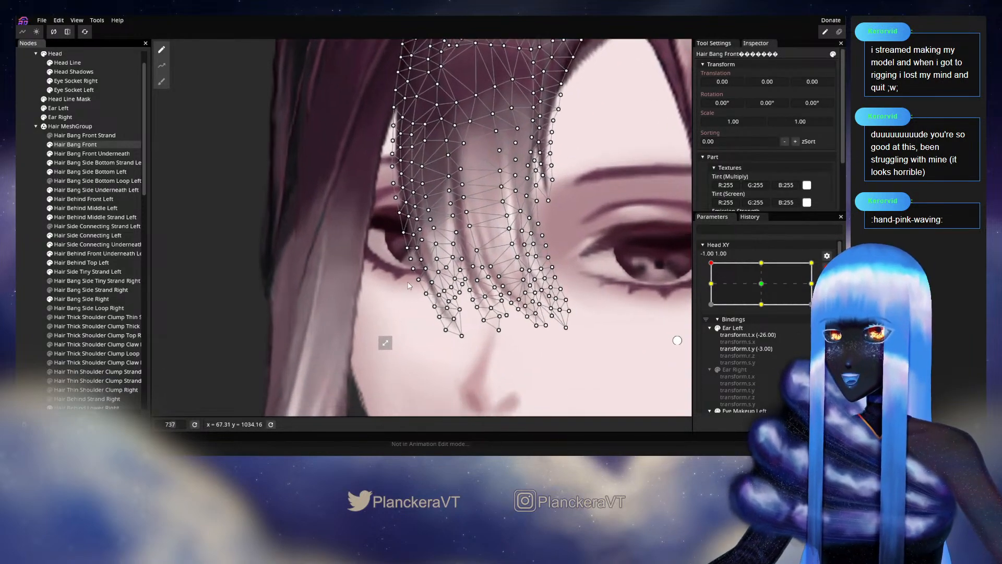
pyautogui.scroll(1, 422, 290)
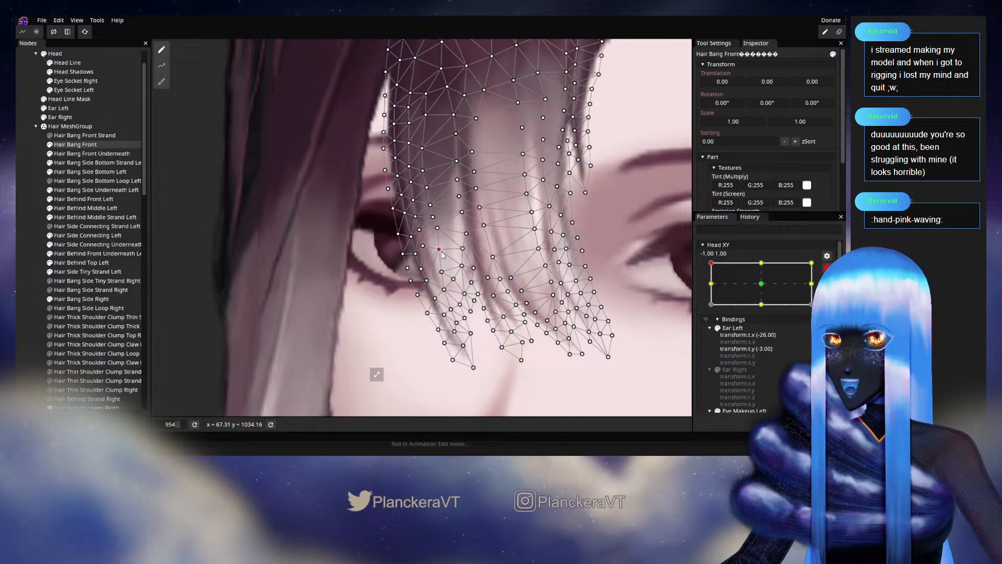
pyautogui.click(22, 245)
pyautogui.scroll(-5, 552, 334)
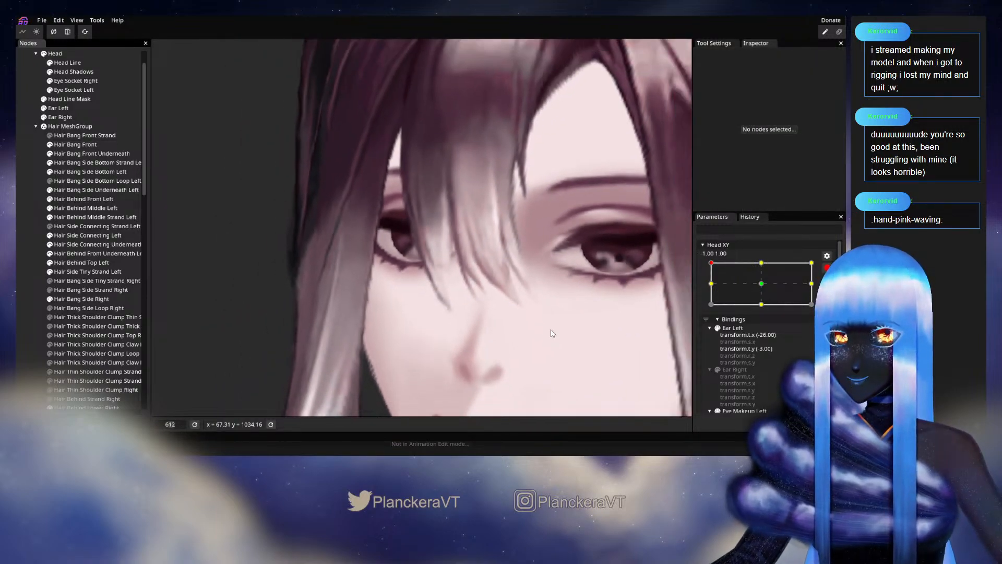
pyautogui.scroll(-5, 551, 336)
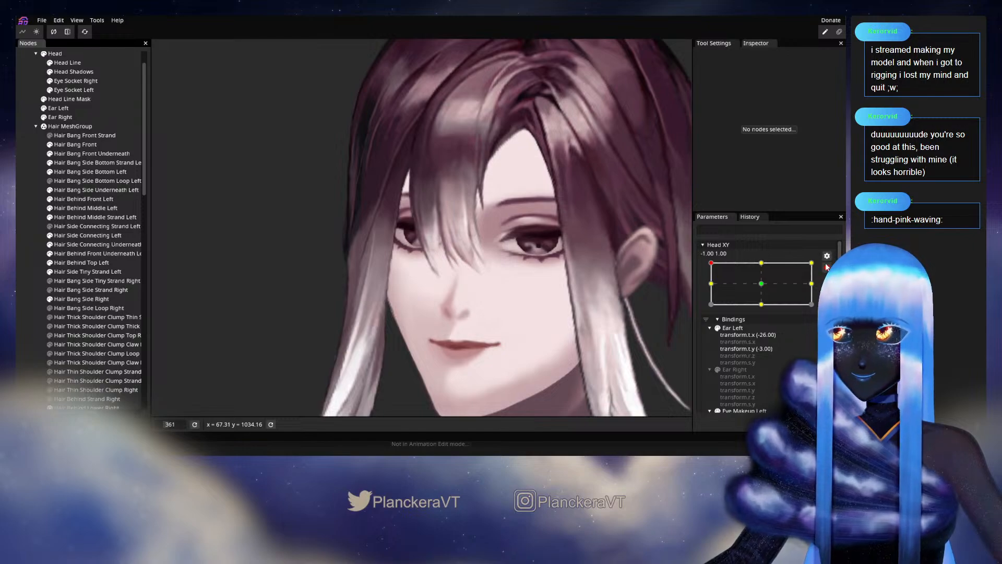
# Step: Disarm Head XY, preview the turn from -1.00, 1.00 to 0.00, 1.00, and arm the 0.00, 1.00 keypoint
pyautogui.click(827, 266)
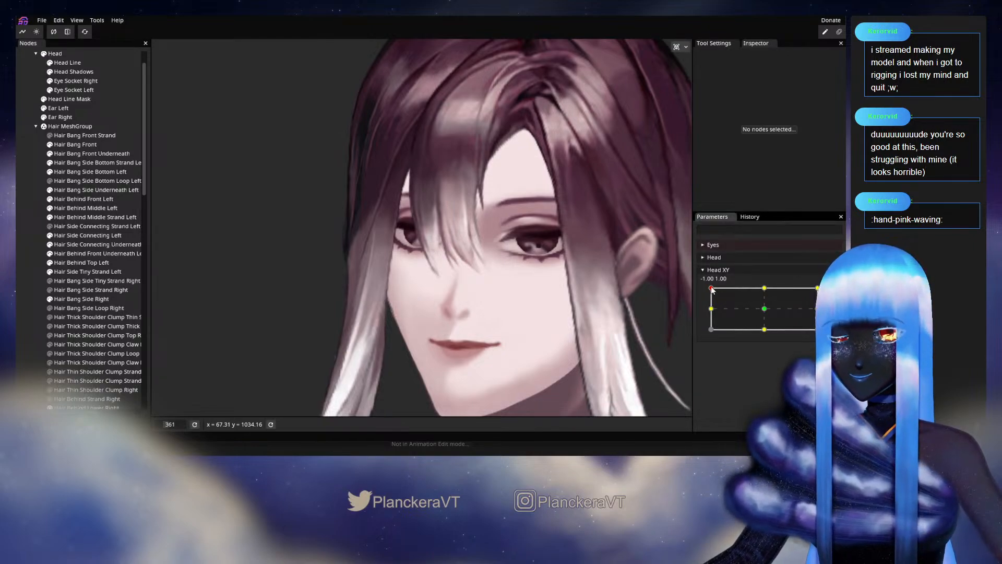
pyautogui.moveTo(712, 290); pyautogui.dragTo(764, 280)
pyautogui.click(832, 292)
# Step: Adjust the Hair Bang Front mesh with the Circle Brush at 19.00 on Head XY 0.00, 1.00, then deselect it
pyautogui.scroll(3, 463, 285)
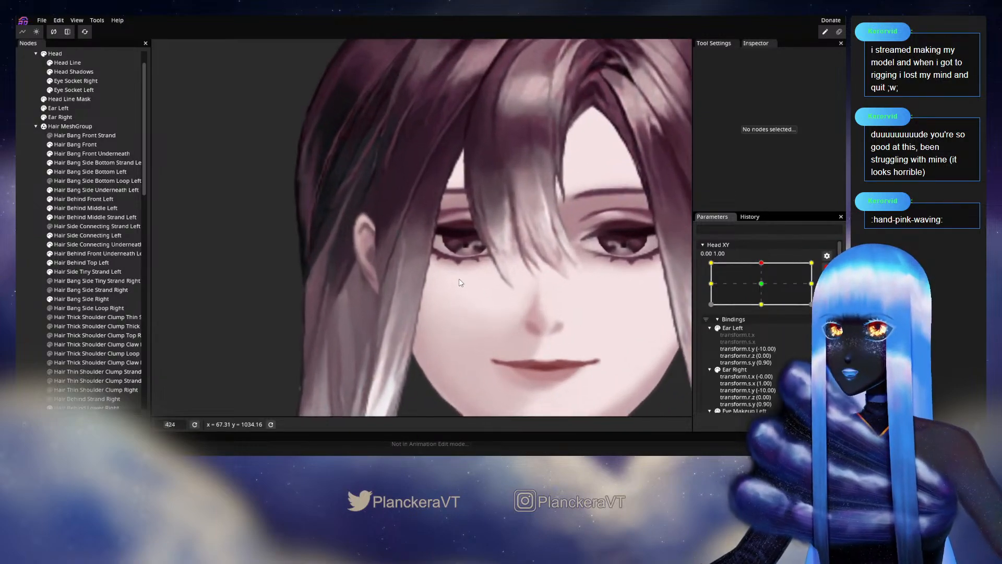
pyautogui.moveTo(462, 287); pyautogui.dragTo(421, 311)
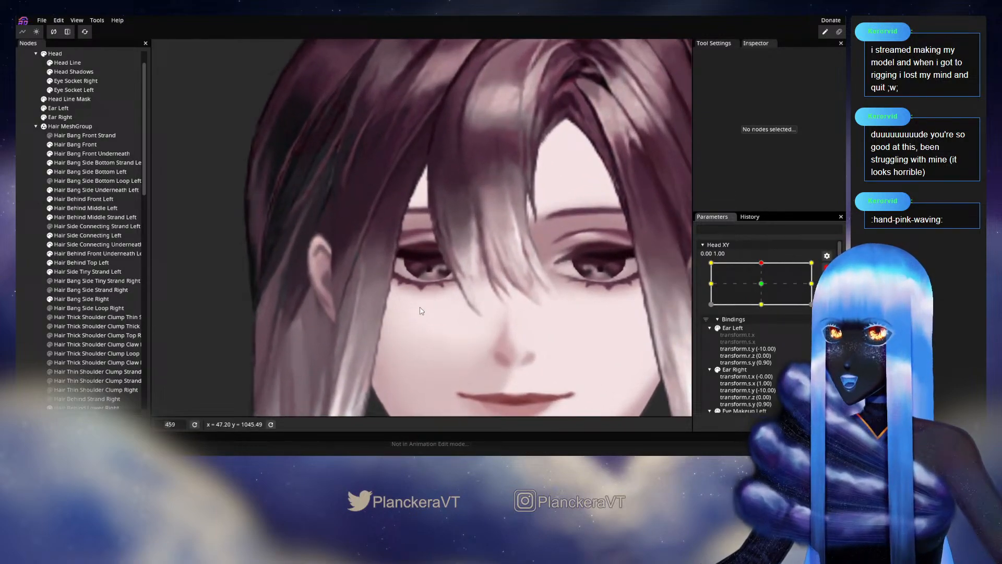
pyautogui.click(68, 145)
pyautogui.scroll(3, 413, 262)
pyautogui.scroll(1, 424, 274)
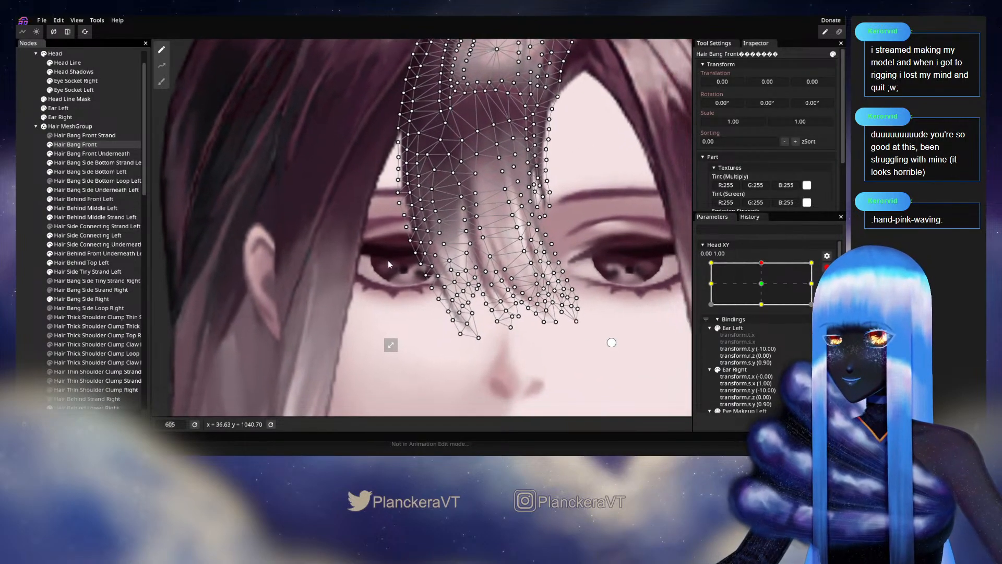
pyautogui.click(161, 82)
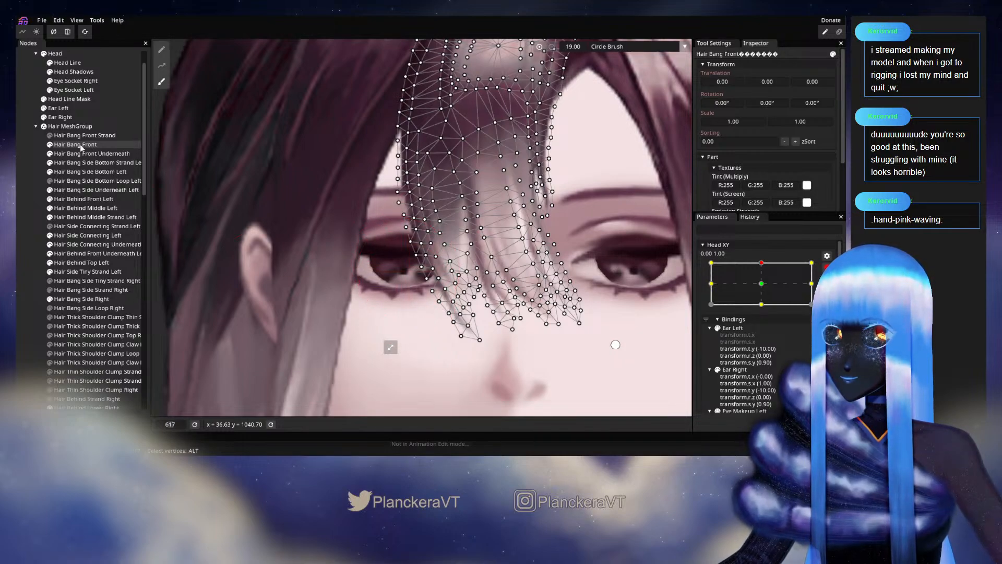
pyautogui.click(36, 181)
pyautogui.scroll(2, 370, 289)
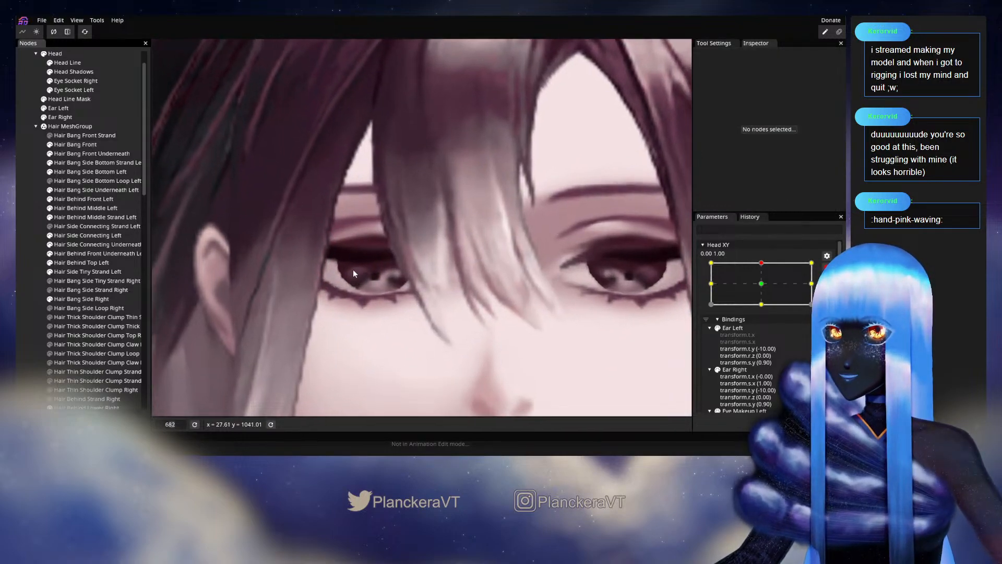
# Step: Fine-tune individual vertices in the lower outer strand of the Hair Bang Front mesh at Head XY 0.00, 1.00 and deselect it
pyautogui.click(67, 142)
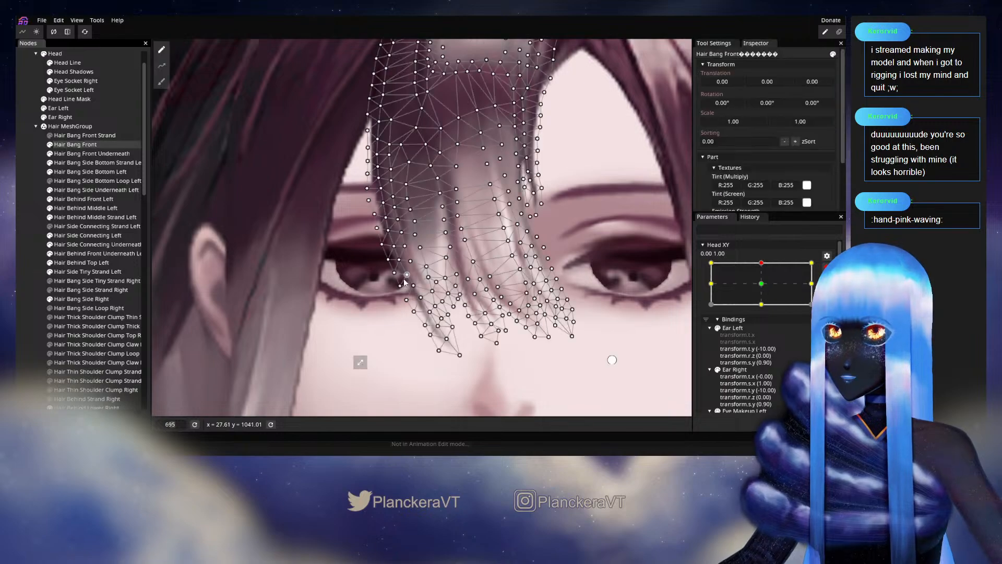
pyautogui.scroll(2, 468, 330)
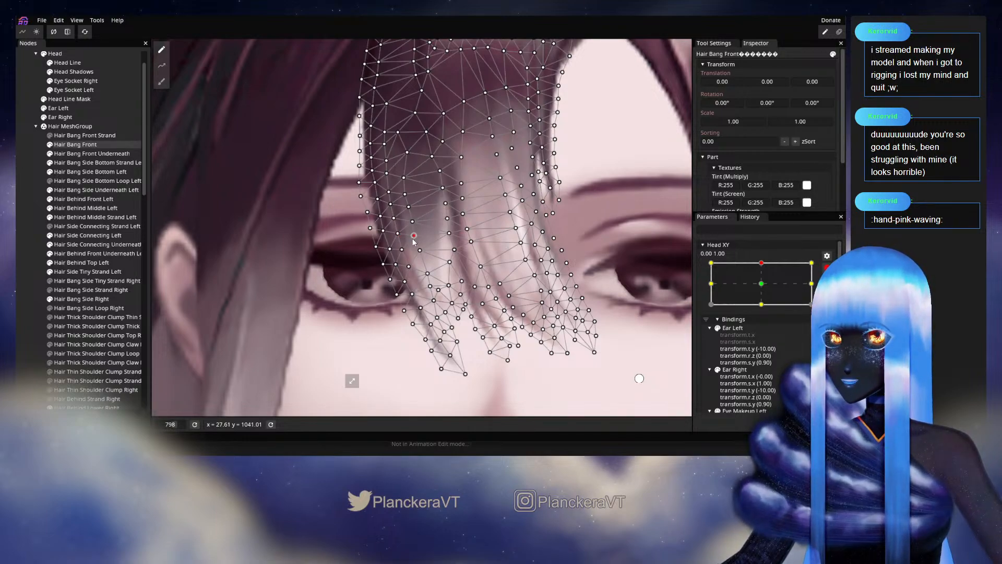
pyautogui.click(23, 241)
pyautogui.scroll(-5, 458, 342)
pyautogui.scroll(-6, 499, 308)
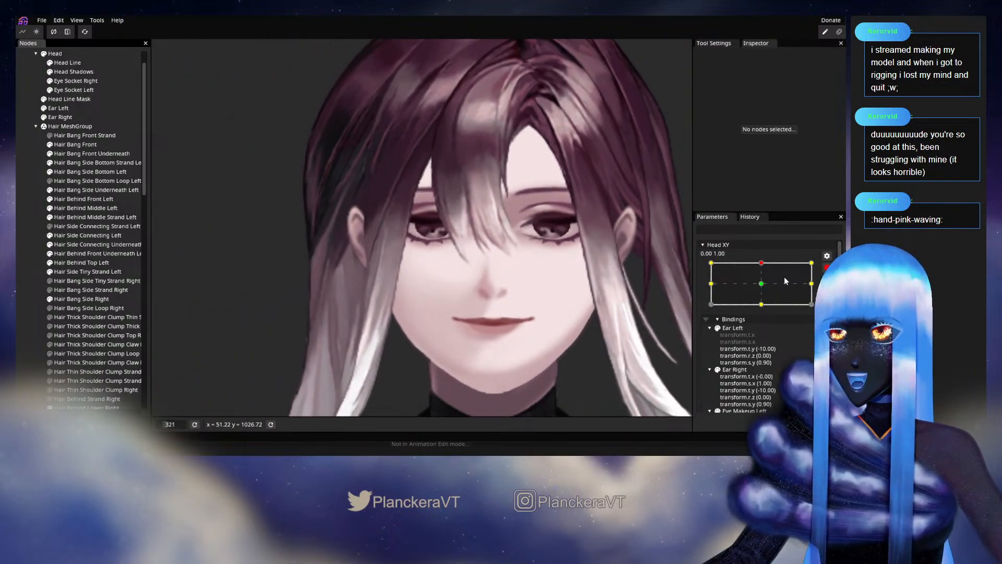
# Step: Disarm Head XY, preview the head turn around 0.00, 1.00, and arm that keypoint again
pyautogui.click(826, 268)
pyautogui.moveTo(766, 290)
pyautogui.mouseDown()
pyautogui.moveTo(716, 287)
pyautogui.moveTo(766, 282)
pyautogui.moveTo(711, 291)
pyautogui.moveTo(768, 313)
pyautogui.moveTo(710, 285)
pyautogui.moveTo(765, 285)
pyautogui.mouseUp()
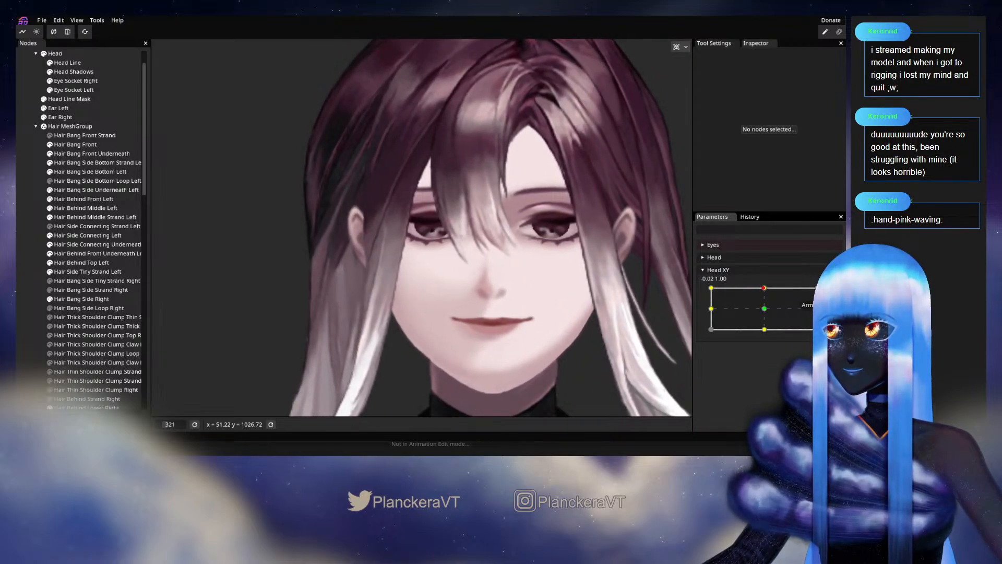
pyautogui.click(834, 292)
# Step: Reshape the outer edge of the Hair Bang Front mesh above the eye with the 19.00 Circle Brush, then deselect it
pyautogui.moveTo(461, 220); pyautogui.dragTo(494, 286)
pyautogui.scroll(3, 449, 286)
pyautogui.scroll(3, 448, 288)
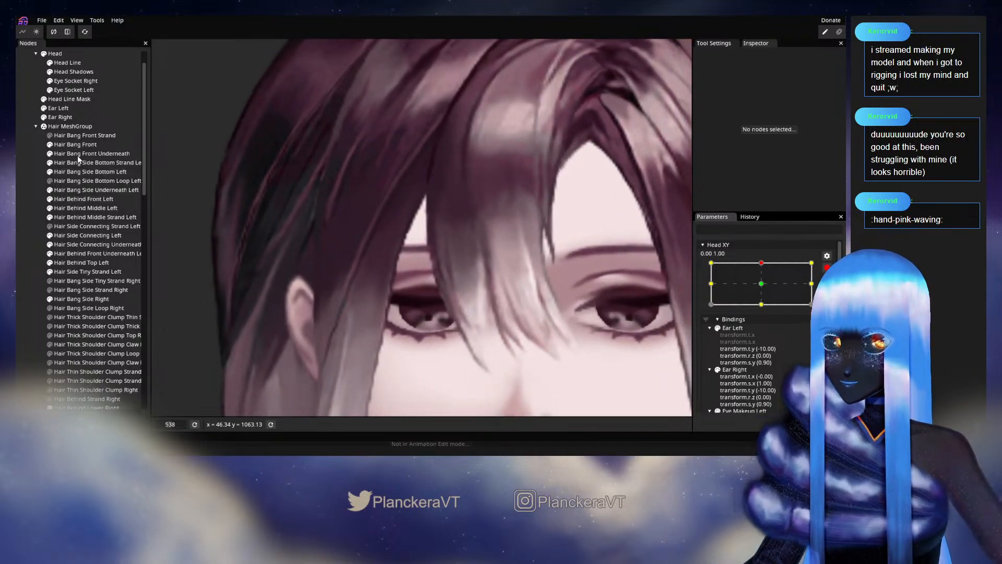
pyautogui.click(72, 145)
pyautogui.scroll(3, 369, 275)
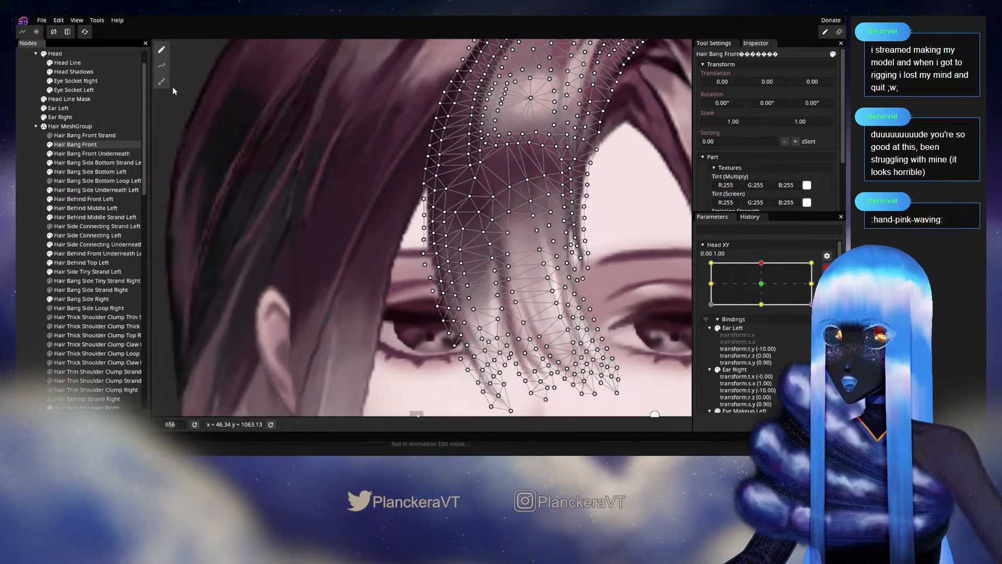
pyautogui.click(162, 81)
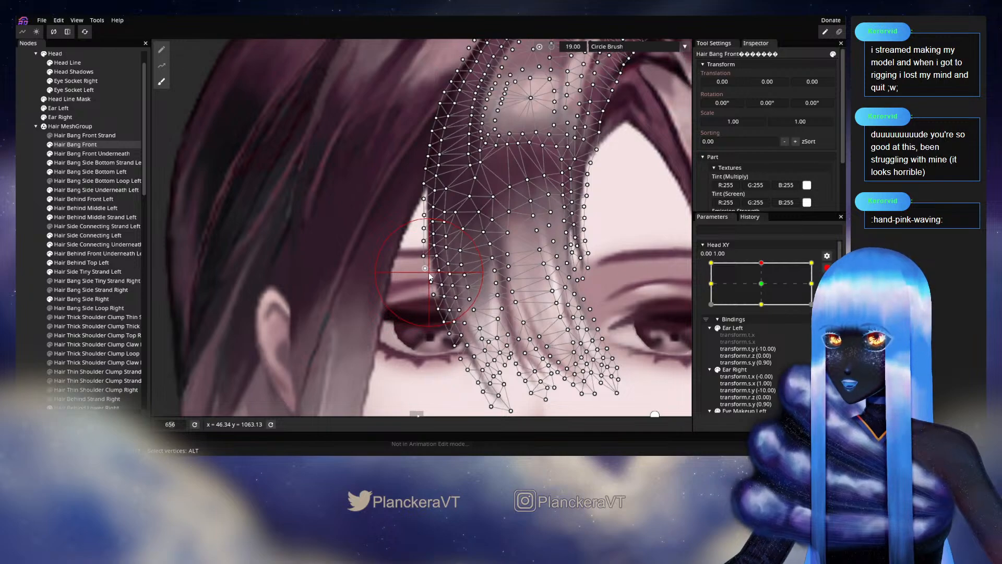
pyautogui.click(16, 260)
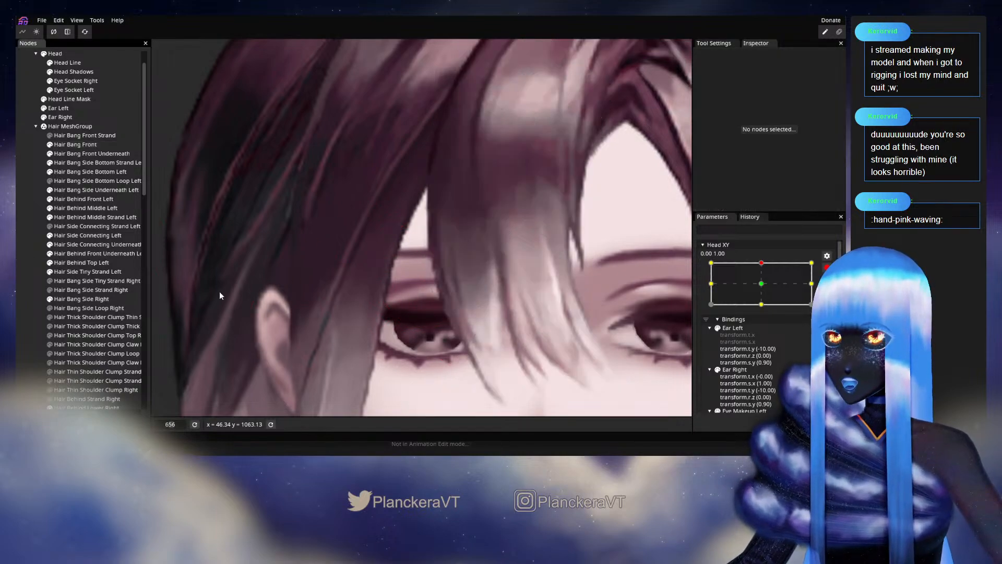
# Step: Disarm Head XY, check how the front bang moves around 0.00, 1.00, and re-arm the keypoint
pyautogui.scroll(-2, 486, 309)
pyautogui.scroll(1, 491, 335)
pyautogui.moveTo(491, 335); pyautogui.dragTo(505, 301)
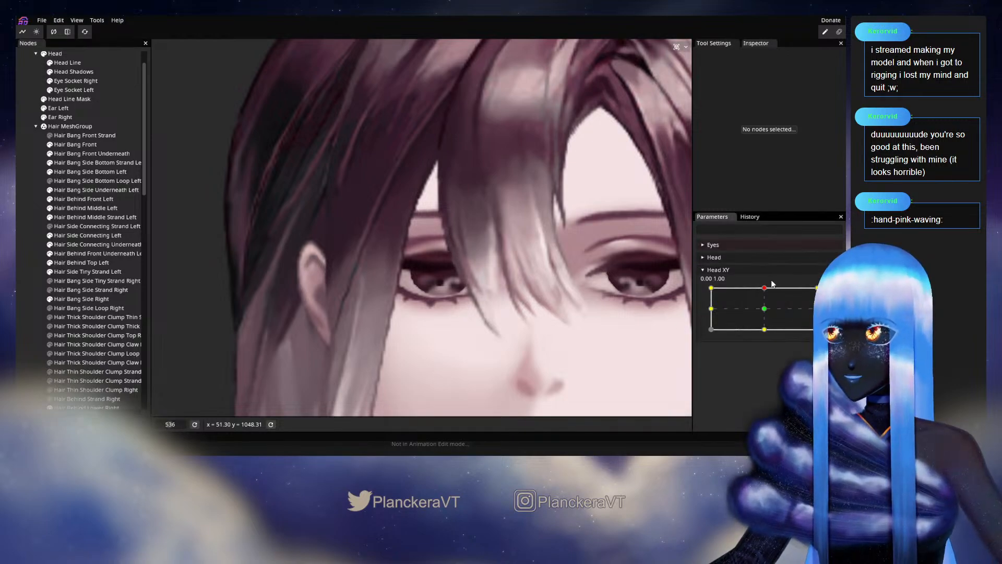
pyautogui.moveTo(764, 288)
pyautogui.mouseDown()
pyautogui.moveTo(716, 291)
pyautogui.moveTo(783, 291)
pyautogui.mouseUp()
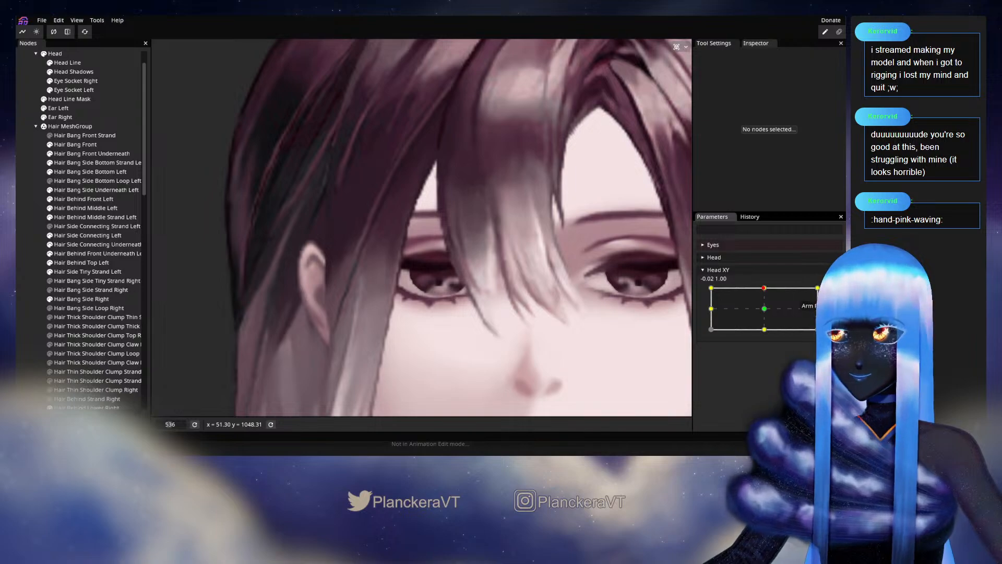
pyautogui.click(832, 292)
# Step: Adjust the lower-strand vertices of the Hair Bang Front mesh, refine its outer edge beside the eye with the 19.00 Circle Brush, and deselect it
pyautogui.scroll(8, 525, 335)
pyautogui.moveTo(525, 335); pyautogui.dragTo(489, 324)
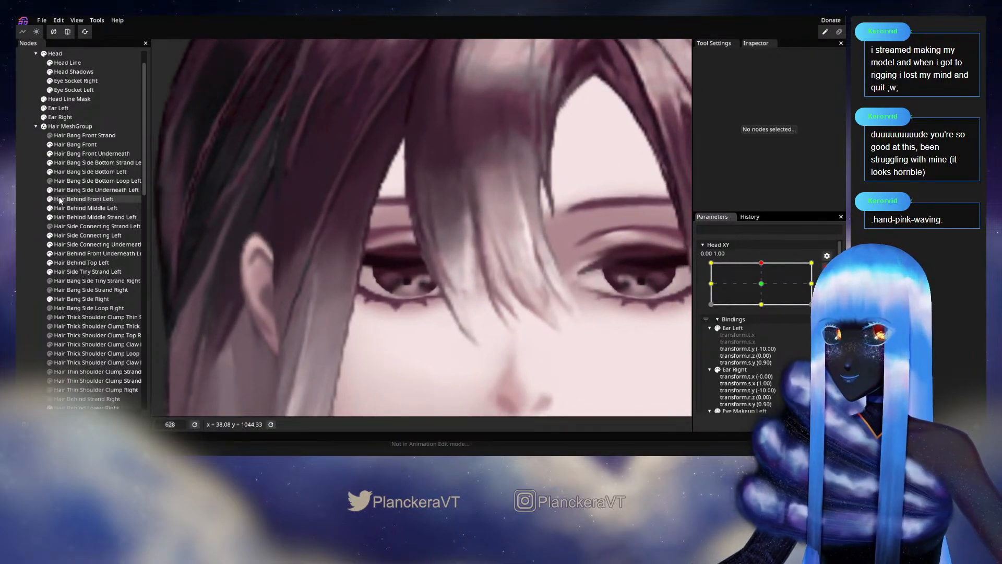
pyautogui.click(72, 145)
pyautogui.scroll(6, 284, 207)
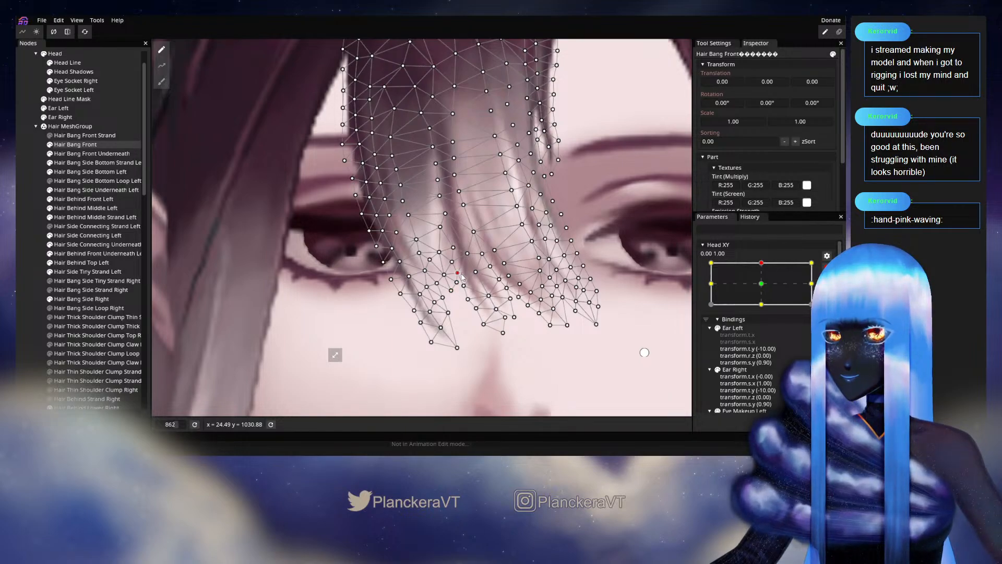
pyautogui.moveTo(437, 249); pyautogui.dragTo(481, 306)
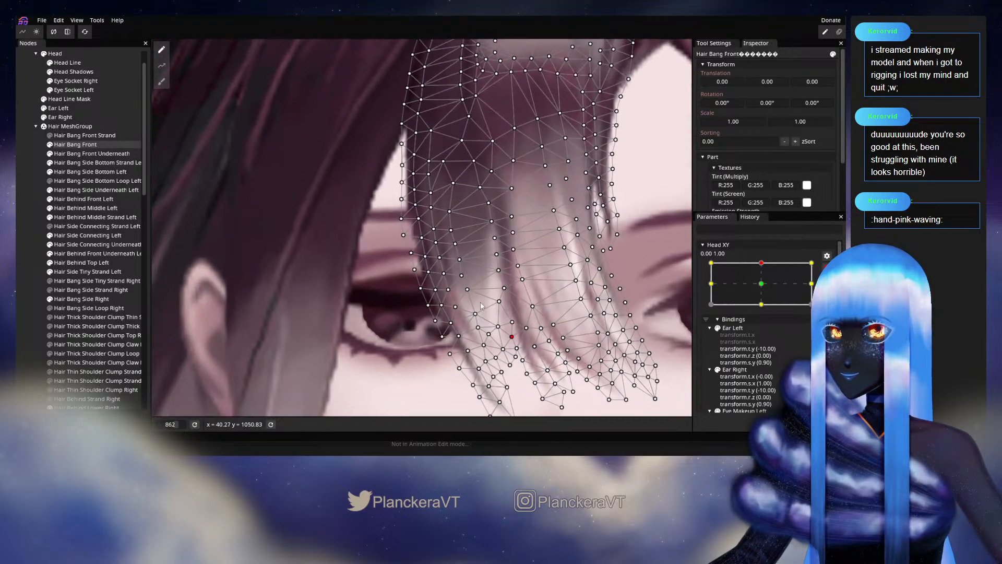
pyautogui.click(162, 81)
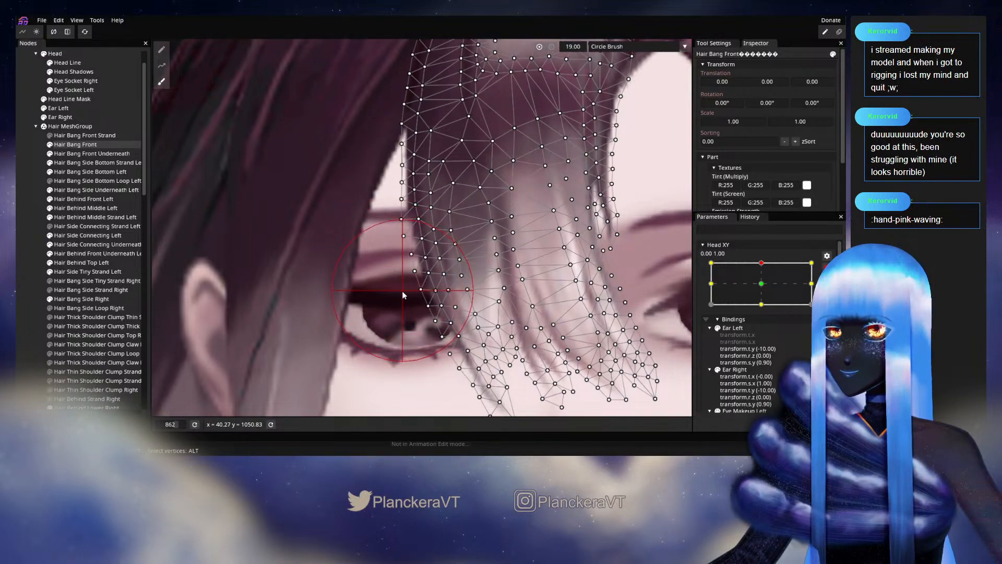
pyautogui.click(24, 245)
pyautogui.scroll(-5, 440, 298)
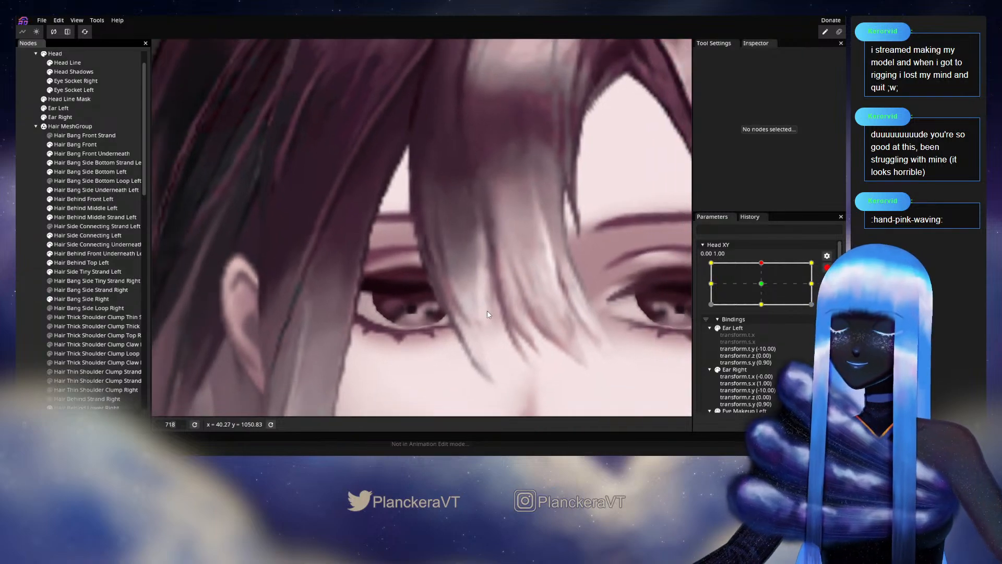
pyautogui.scroll(-3, 504, 297)
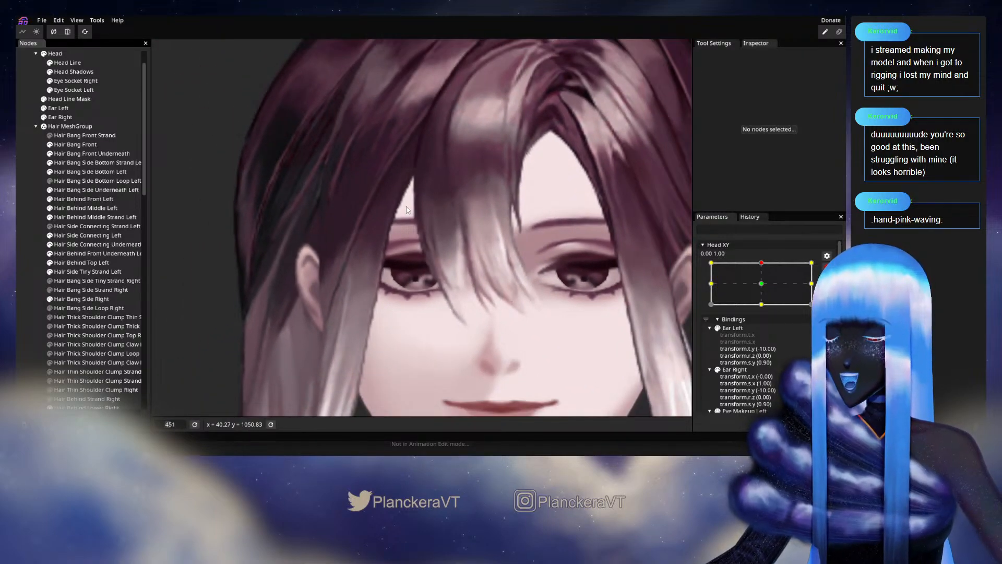
# Step: Disarm Head XY, preview the refined front bang during the head turn, and arm 0.00, 1.00 again
pyautogui.click(827, 267)
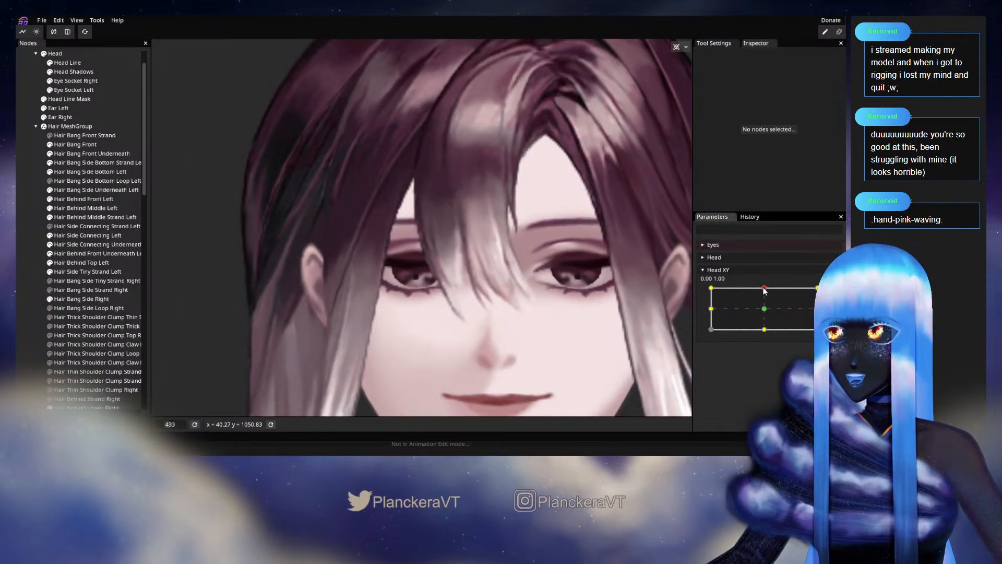
pyautogui.moveTo(764, 289)
pyautogui.mouseDown()
pyautogui.moveTo(709, 284)
pyautogui.moveTo(765, 276)
pyautogui.moveTo(726, 276)
pyautogui.moveTo(727, 286)
pyautogui.moveTo(764, 288)
pyautogui.moveTo(709, 288)
pyautogui.moveTo(764, 288)
pyautogui.mouseUp()
pyautogui.click(832, 292)
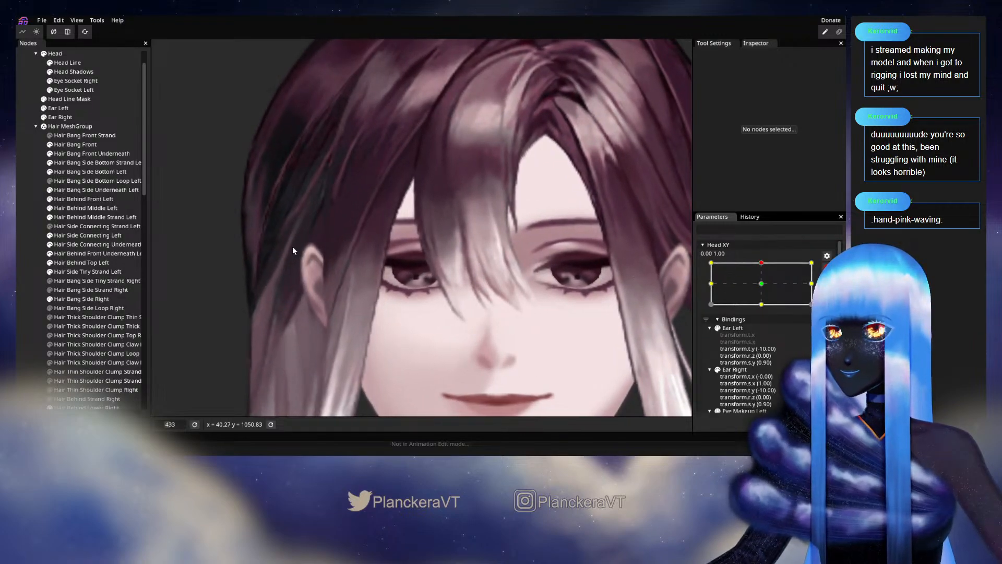
# Step: Refine the forehead-side edge of the Hair Bang Front mesh with the Circle Brush reduced to 14.00, then deselect it
pyautogui.click(76, 145)
pyautogui.scroll(2, 383, 242)
pyautogui.scroll(3, 292, 269)
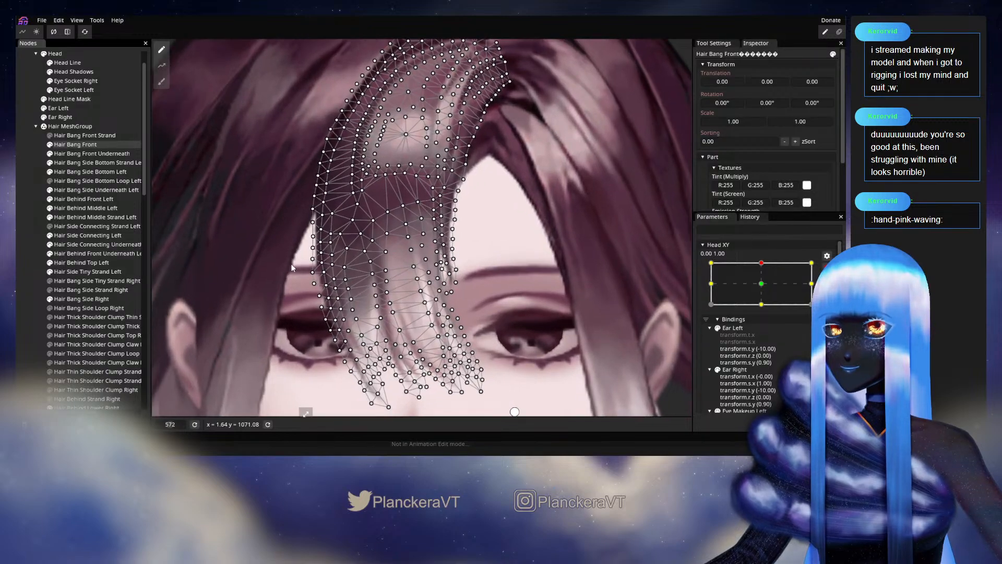
pyautogui.click(161, 81)
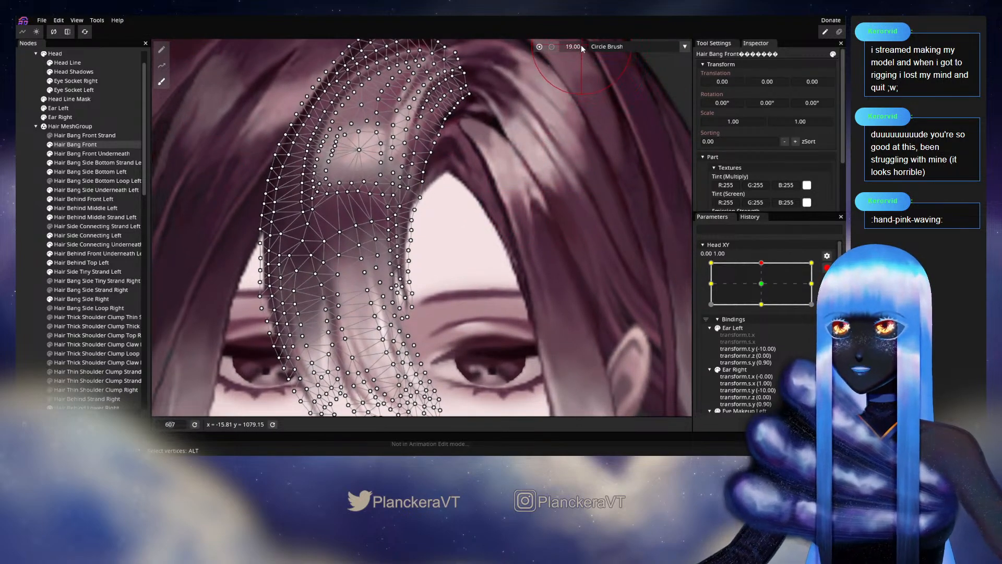
pyautogui.moveTo(581, 46); pyautogui.dragTo(578, 46)
pyautogui.scroll(-2, 580, 151)
pyautogui.scroll(3, 538, 248)
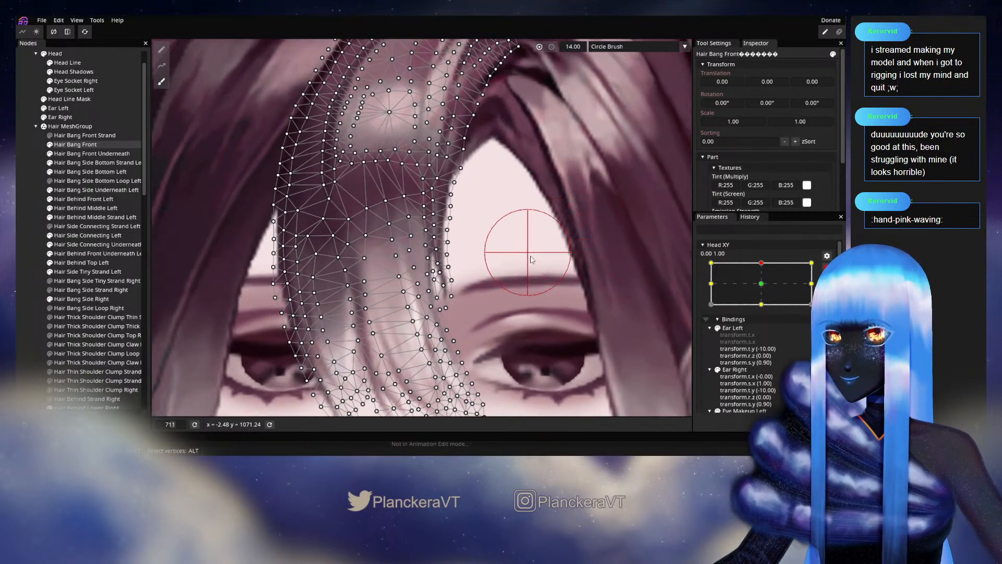
pyautogui.scroll(2, 531, 259)
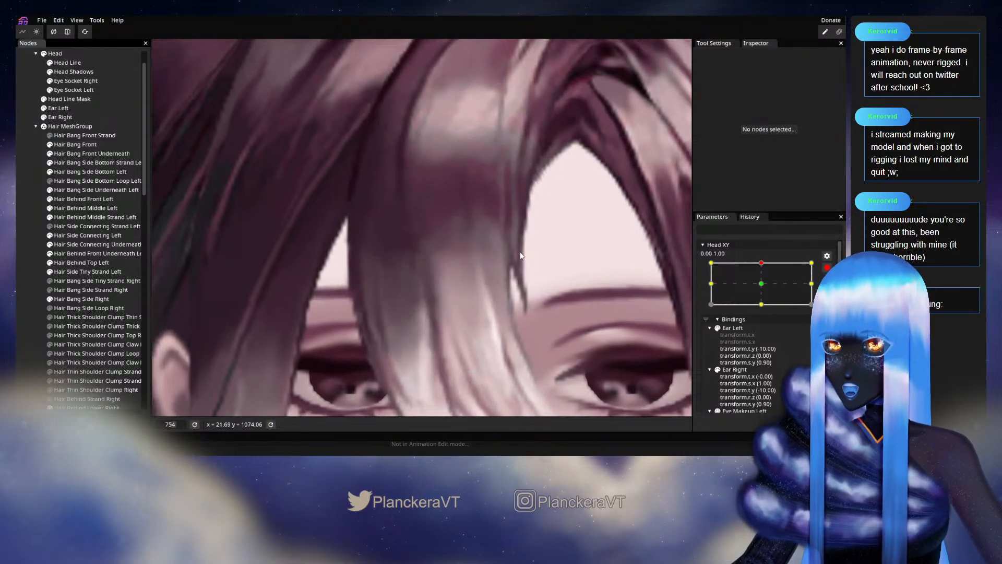
# Step: Disarm Head XY and preview the hair as the head turns from 0.00, 1.00 to about -0.94, 1.00 and back
pyautogui.scroll(-3, 459, 258)
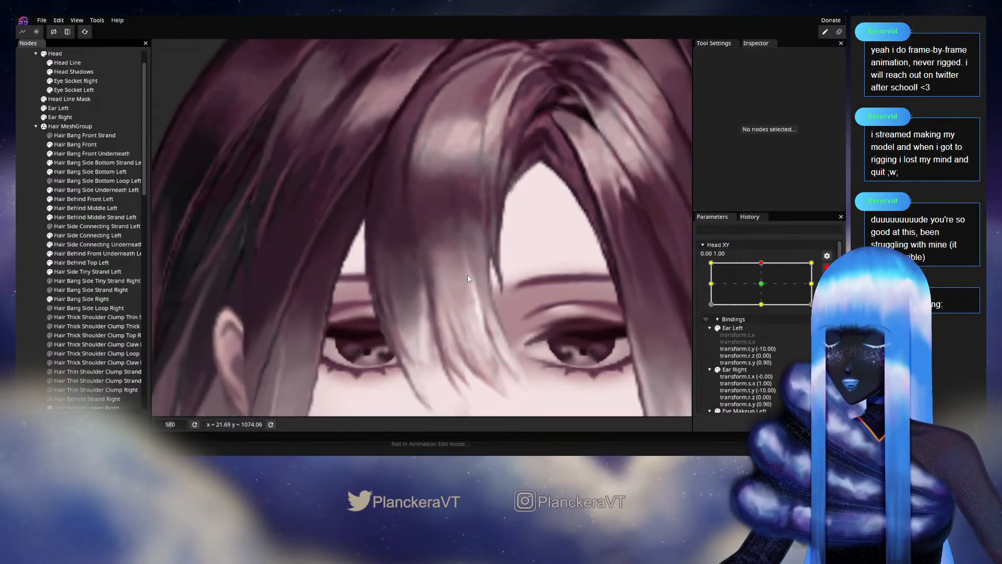
pyautogui.moveTo(548, 266); pyautogui.dragTo(572, 250)
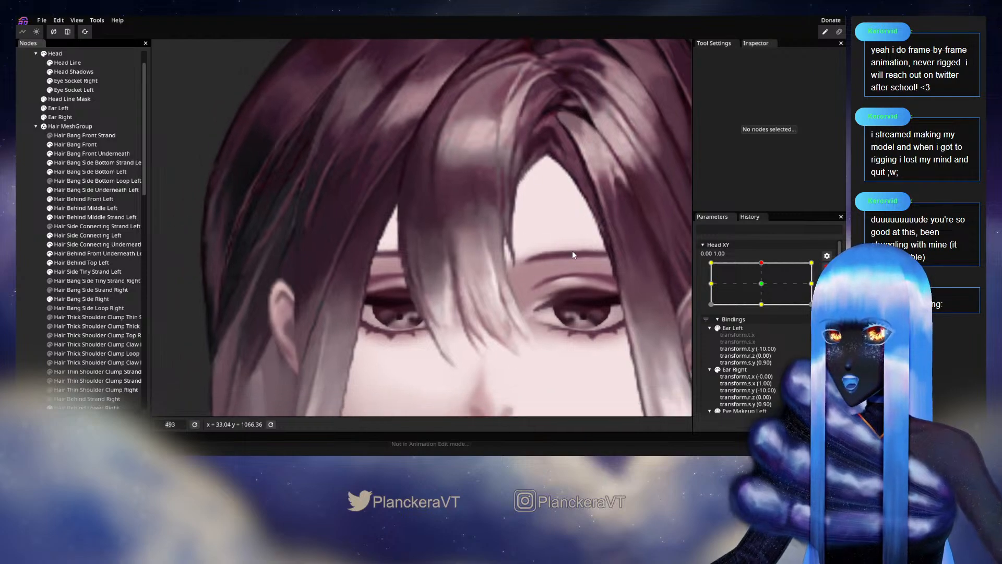
pyautogui.click(826, 267)
pyautogui.moveTo(762, 292); pyautogui.dragTo(712, 288)
pyautogui.scroll(-6, 497, 317)
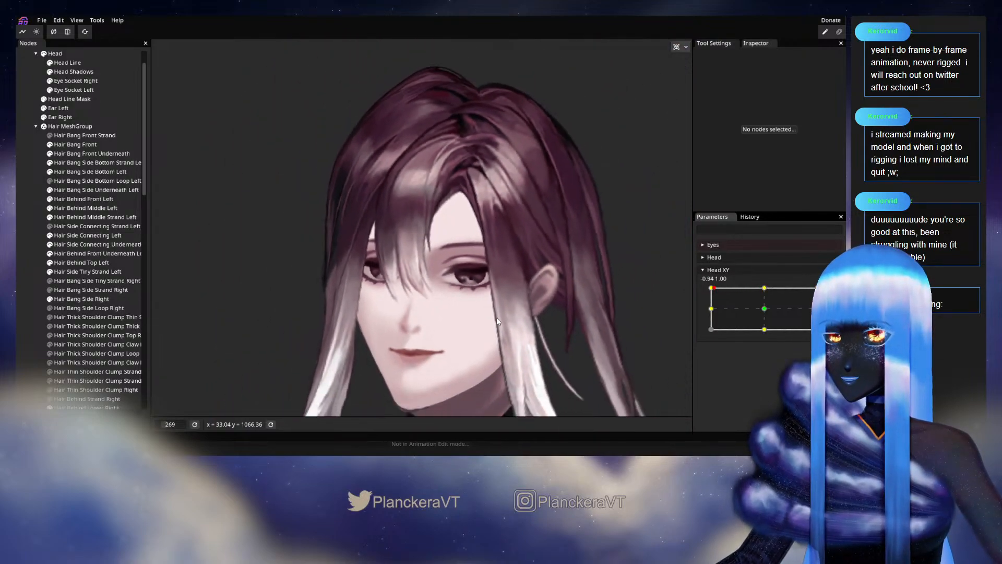
pyautogui.scroll(-1, 531, 299)
pyautogui.moveTo(709, 292); pyautogui.dragTo(754, 282)
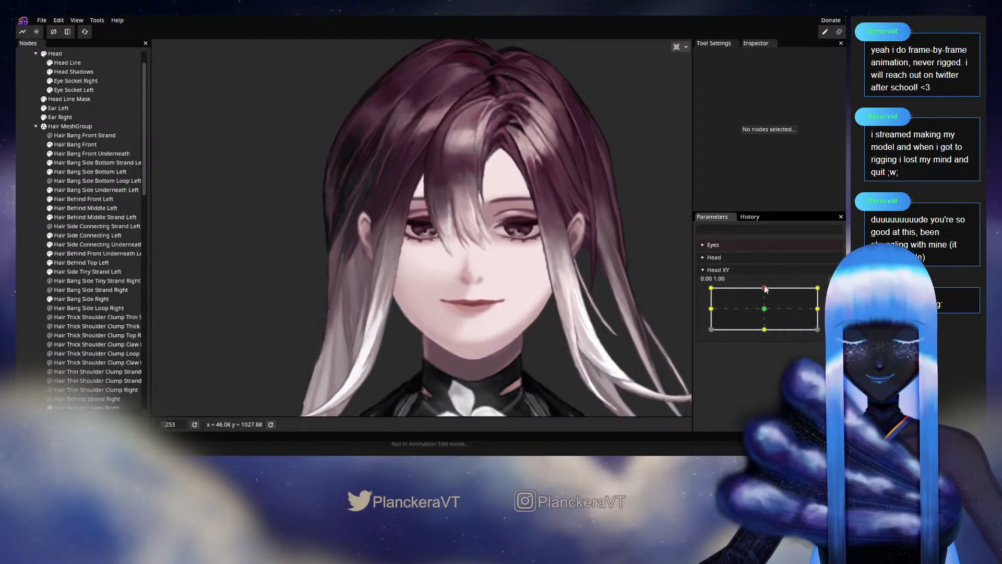
# Step: Sweep Head XY repeatedly between 0.00 and the negative X side at Y 1.00 to inspect the front bang, and re-arm 0.00, 1.00
pyautogui.moveTo(766, 290)
pyautogui.mouseDown()
pyautogui.moveTo(711, 291)
pyautogui.moveTo(760, 289)
pyautogui.mouseUp()
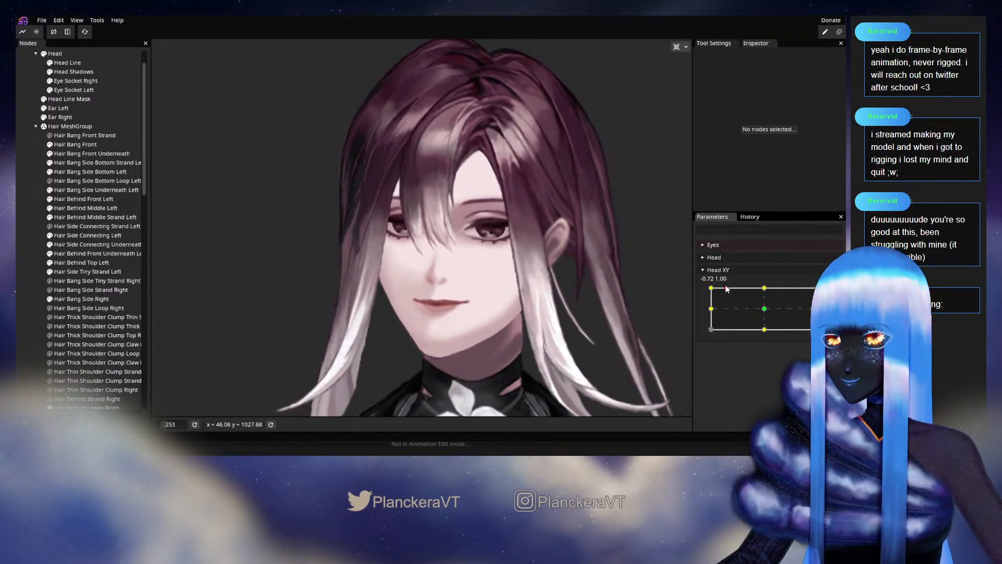
pyautogui.moveTo(724, 289); pyautogui.dragTo(743, 288)
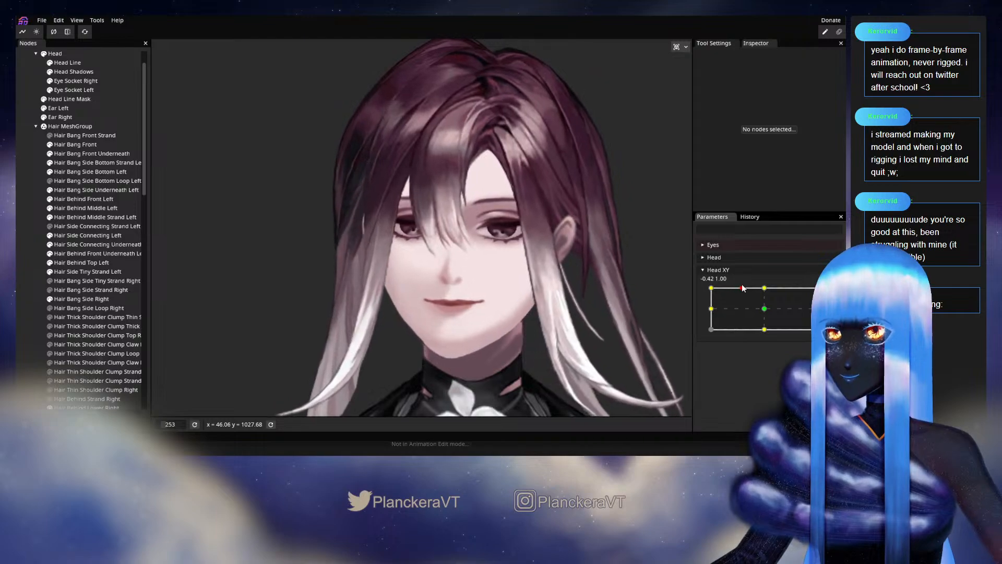
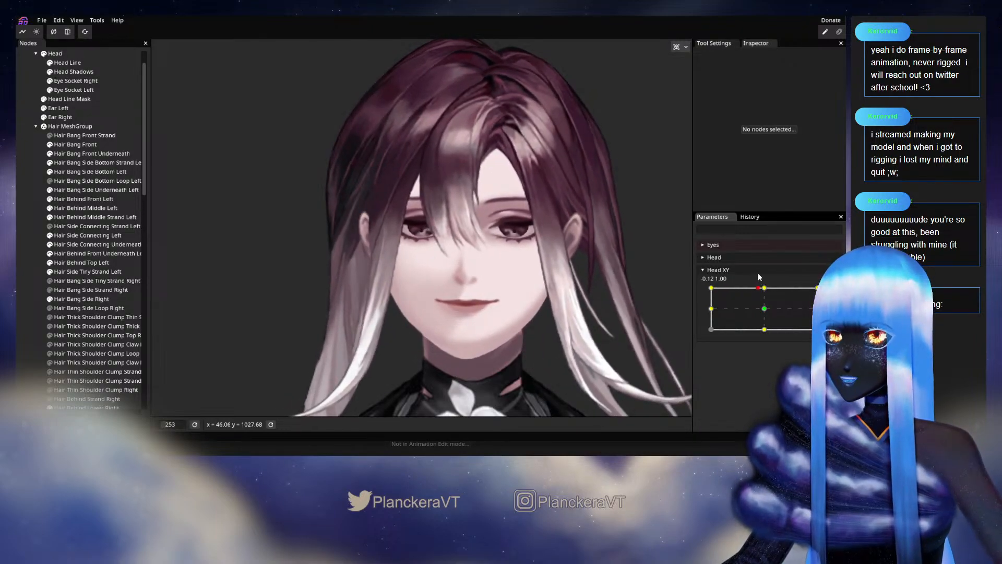
pyautogui.moveTo(758, 273); pyautogui.dragTo(706, 280)
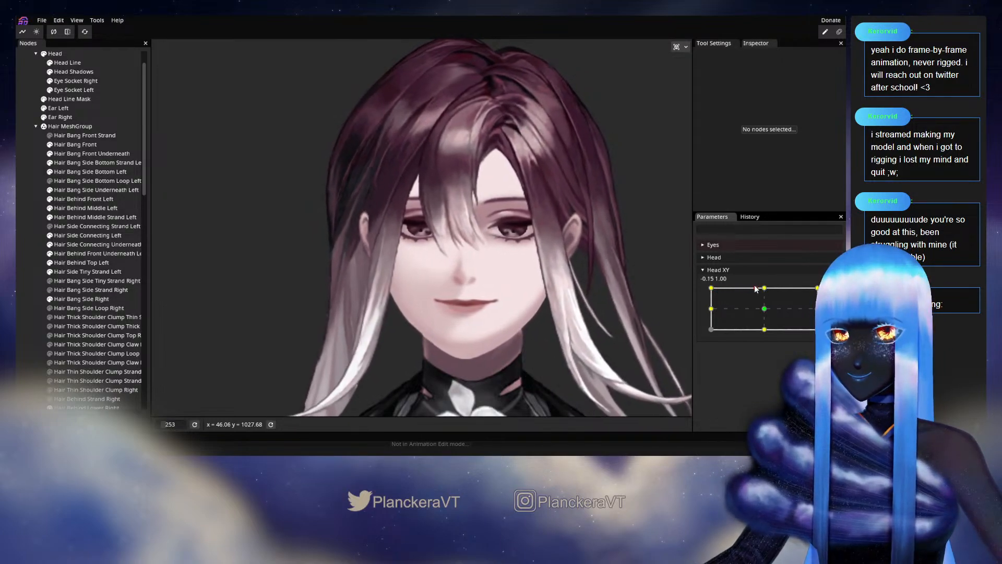
pyautogui.moveTo(765, 282)
pyautogui.mouseDown()
pyautogui.moveTo(714, 286)
pyautogui.moveTo(751, 277)
pyautogui.moveTo(765, 287)
pyautogui.mouseUp()
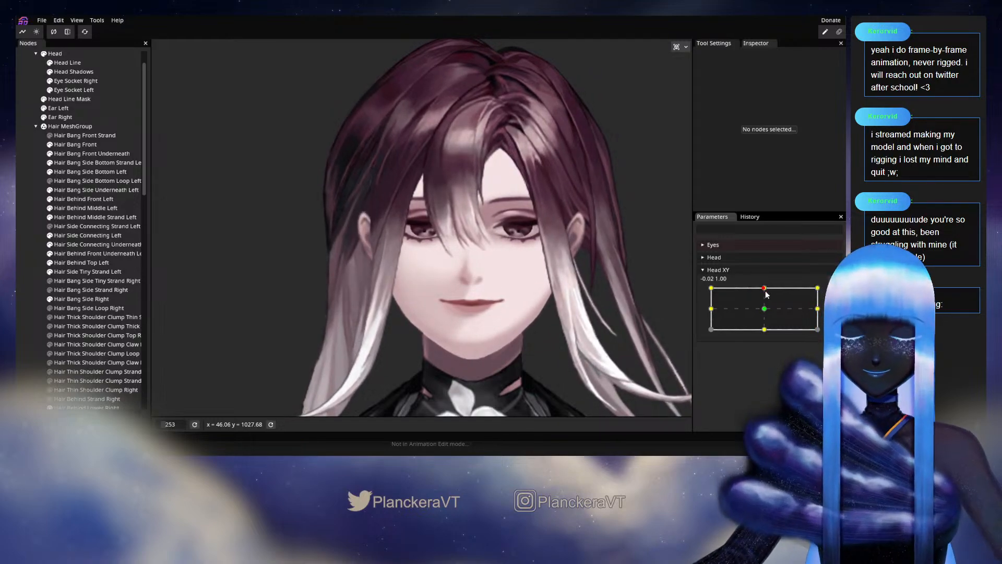
pyautogui.moveTo(765, 288)
pyautogui.mouseDown()
pyautogui.moveTo(715, 287)
pyautogui.moveTo(764, 287)
pyautogui.mouseUp()
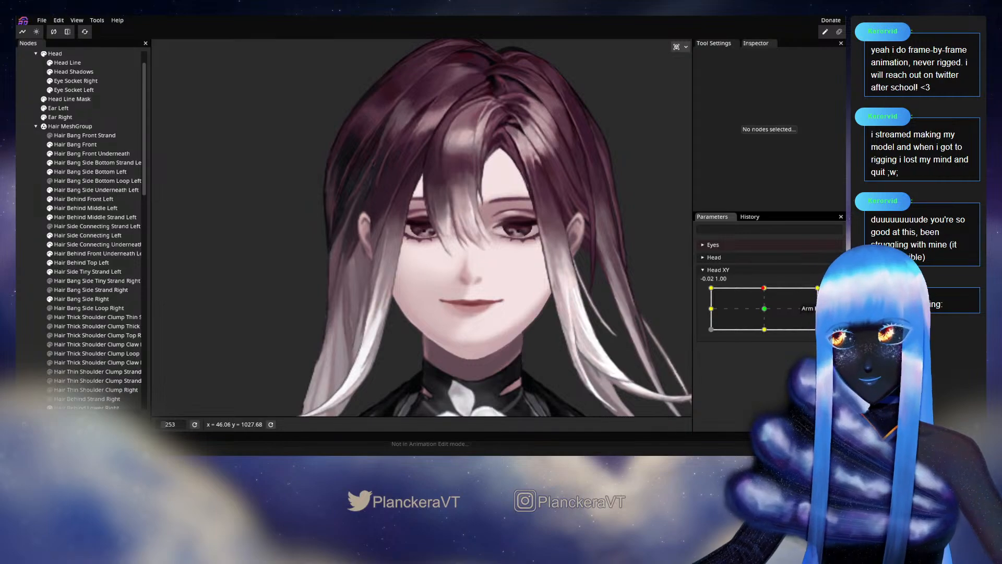
pyautogui.click(833, 293)
# Step: Adjust the inner vertices of the Hair Bang Front mesh's lower strand beside the eye, and deselect the mesh
pyautogui.scroll(4, 523, 287)
pyautogui.scroll(1, 455, 235)
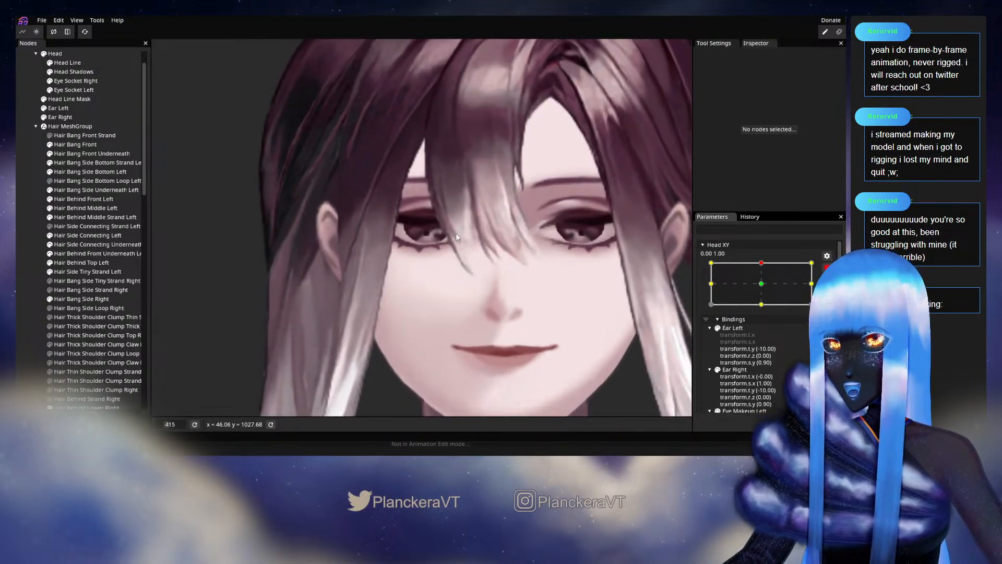
pyautogui.scroll(3, 456, 233)
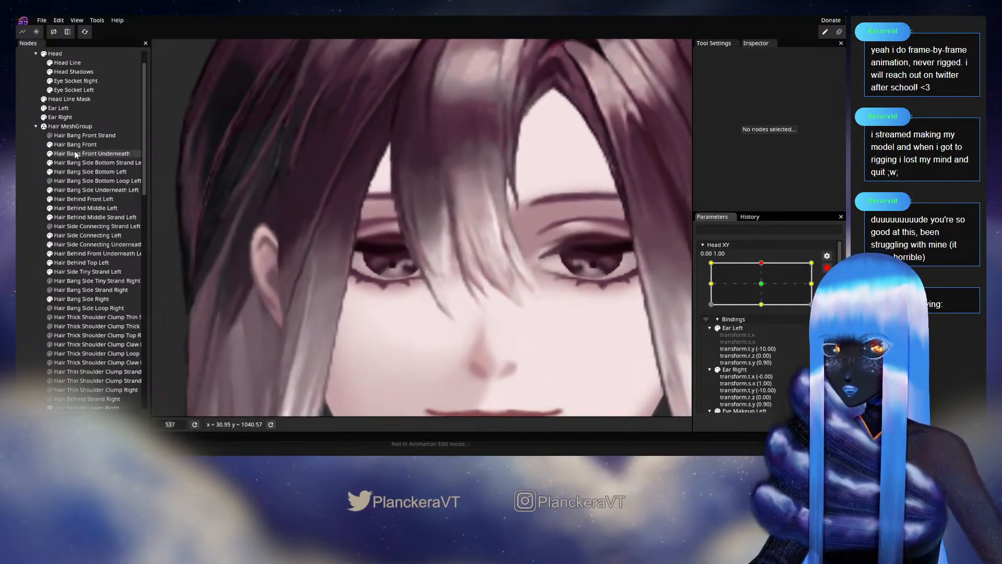
pyautogui.click(76, 144)
pyautogui.scroll(3, 407, 282)
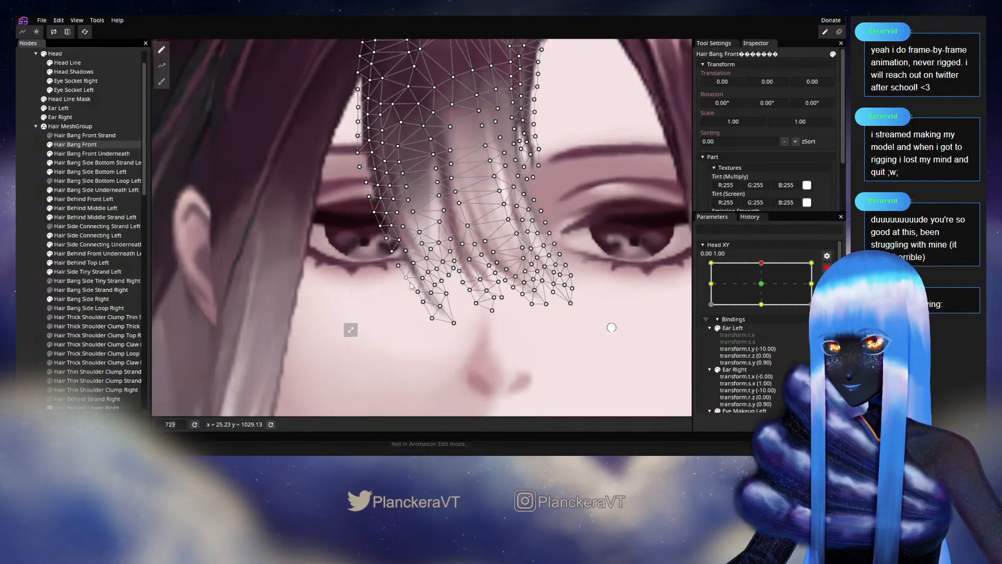
pyautogui.scroll(1, 415, 279)
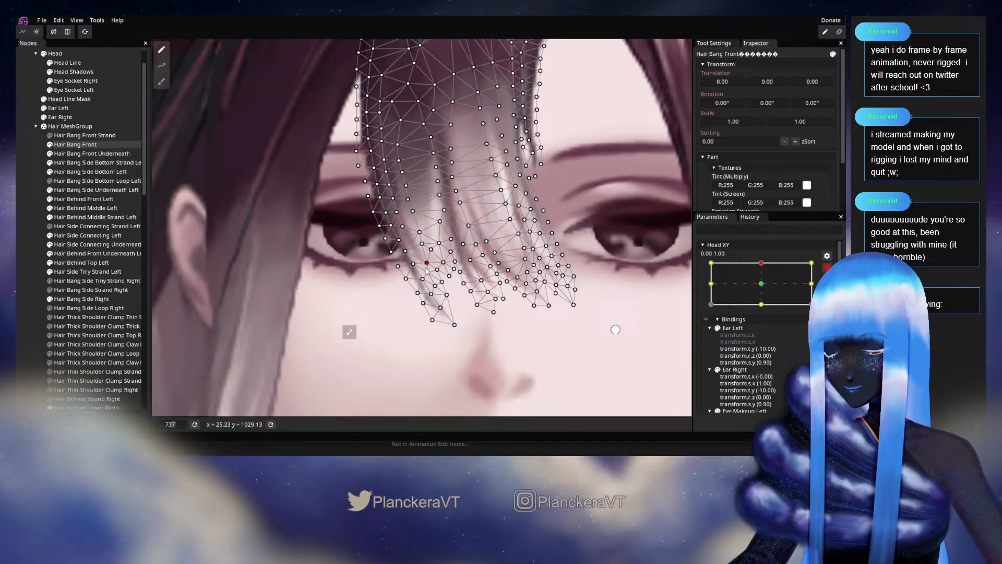
pyautogui.click(422, 245)
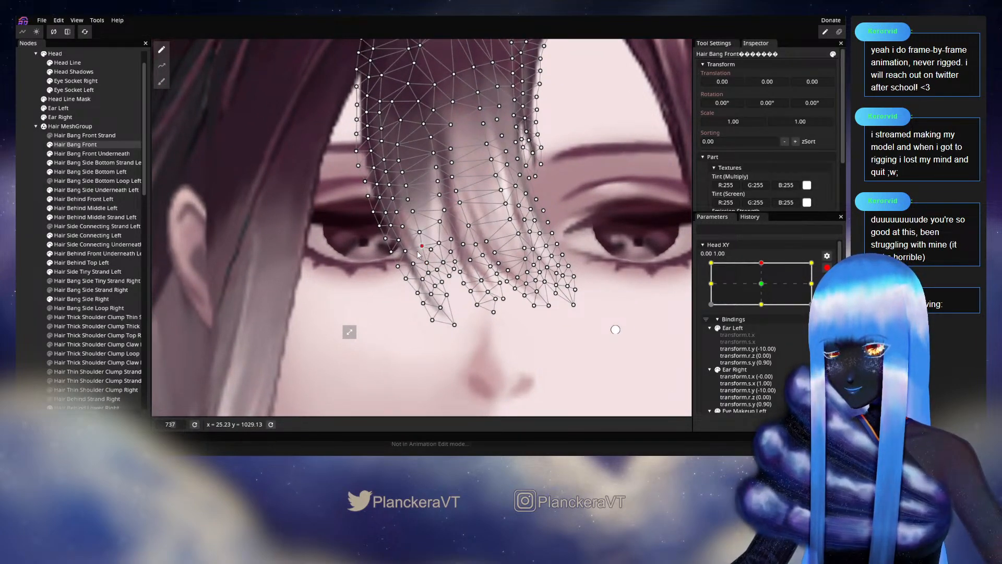
pyautogui.click(36, 234)
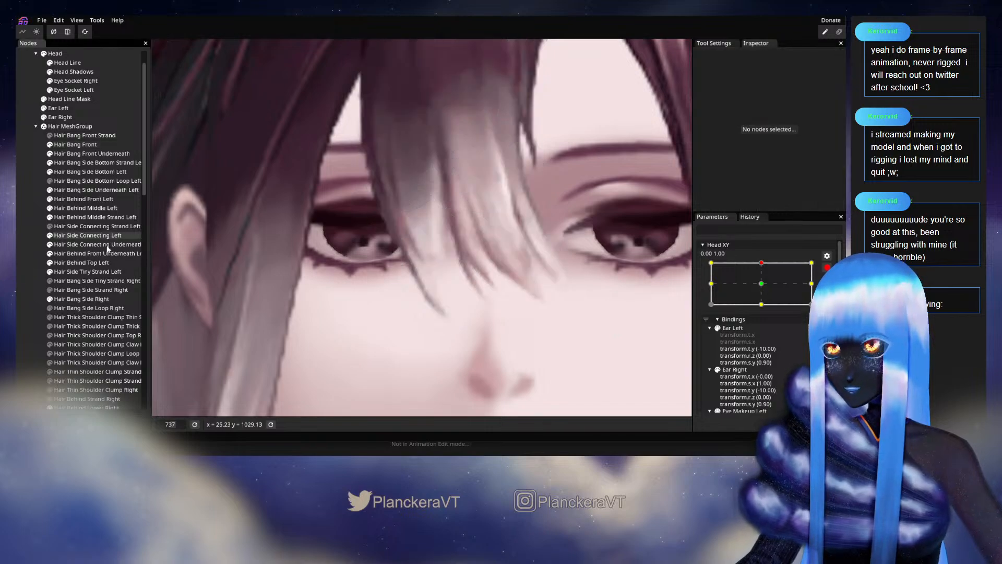
# Step: Disarm Head XY, check how the adjusted lower strand moves around 0.00, 1.00, and arm the keypoint again
pyautogui.scroll(-2, 510, 281)
pyautogui.scroll(-10, 511, 280)
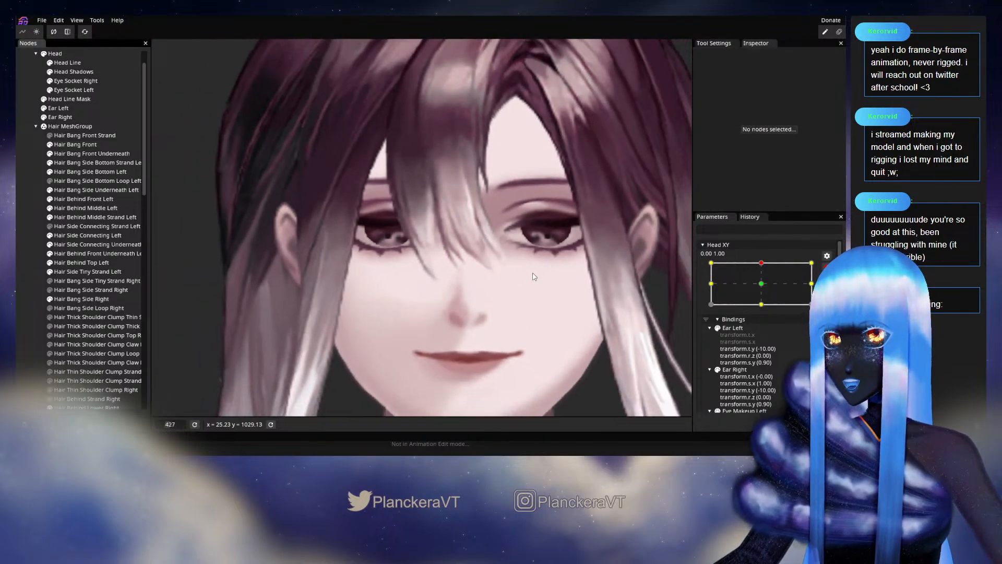
pyautogui.scroll(-1, 536, 279)
pyautogui.moveTo(525, 283); pyautogui.dragTo(541, 319)
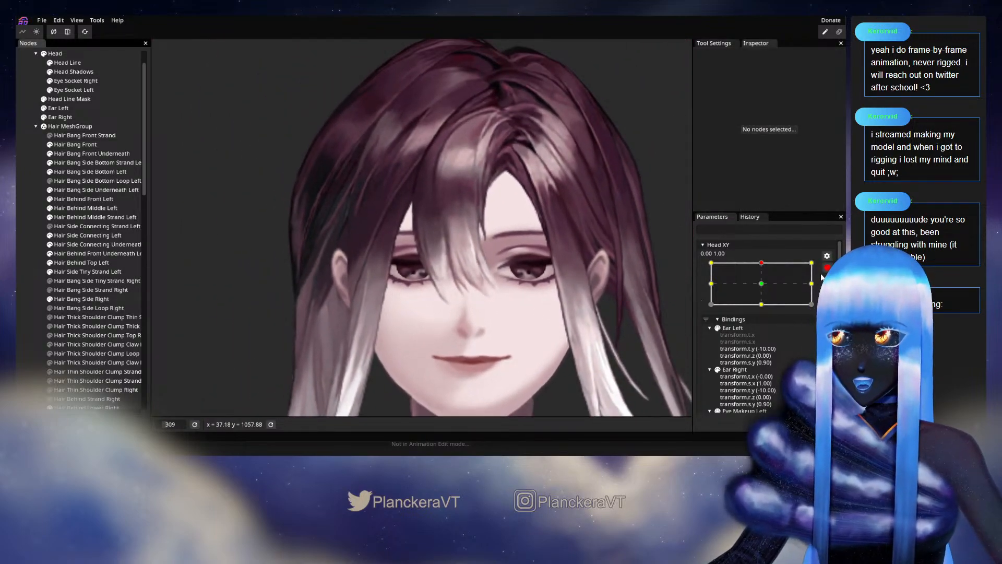
pyautogui.click(827, 268)
pyautogui.moveTo(765, 287)
pyautogui.mouseDown()
pyautogui.moveTo(714, 286)
pyautogui.moveTo(753, 277)
pyautogui.moveTo(758, 286)
pyautogui.mouseUp()
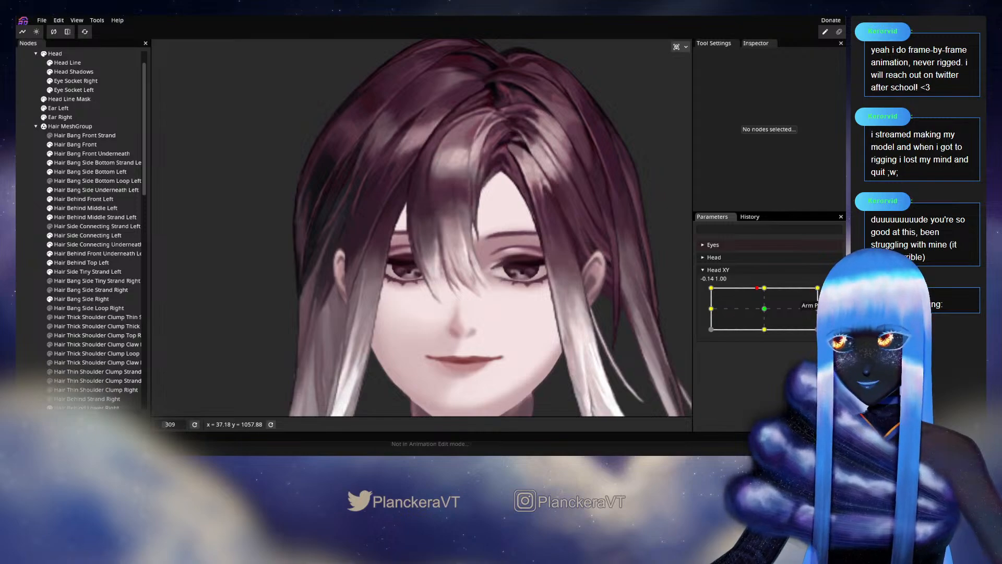
pyautogui.click(833, 293)
# Step: Reposition the vertices along the middle strand edge of the Hair Bang Front mesh at eyebrow and eye height, and deselect it
pyautogui.scroll(7, 468, 226)
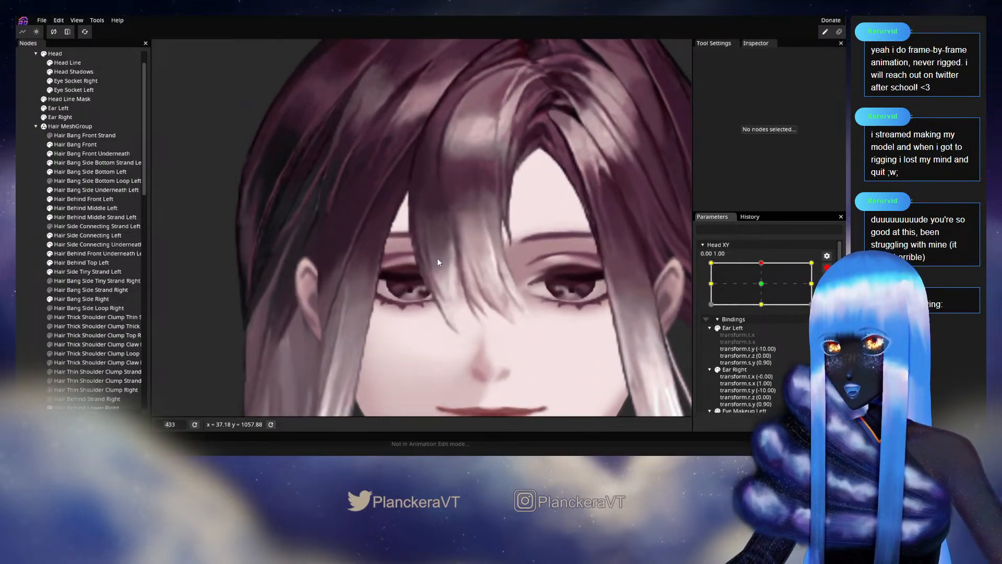
pyautogui.scroll(5, 437, 258)
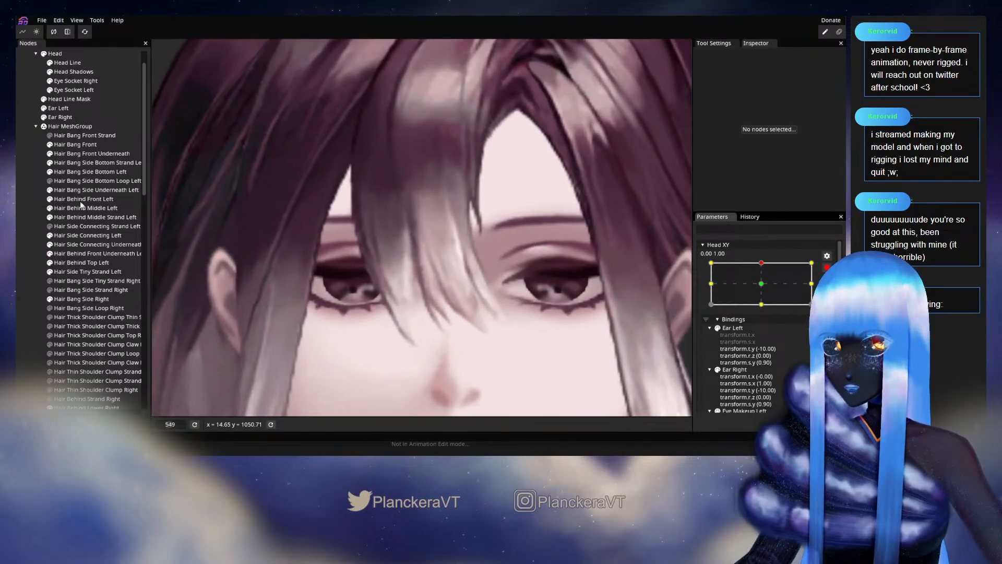
pyautogui.click(73, 145)
pyautogui.scroll(5, 417, 270)
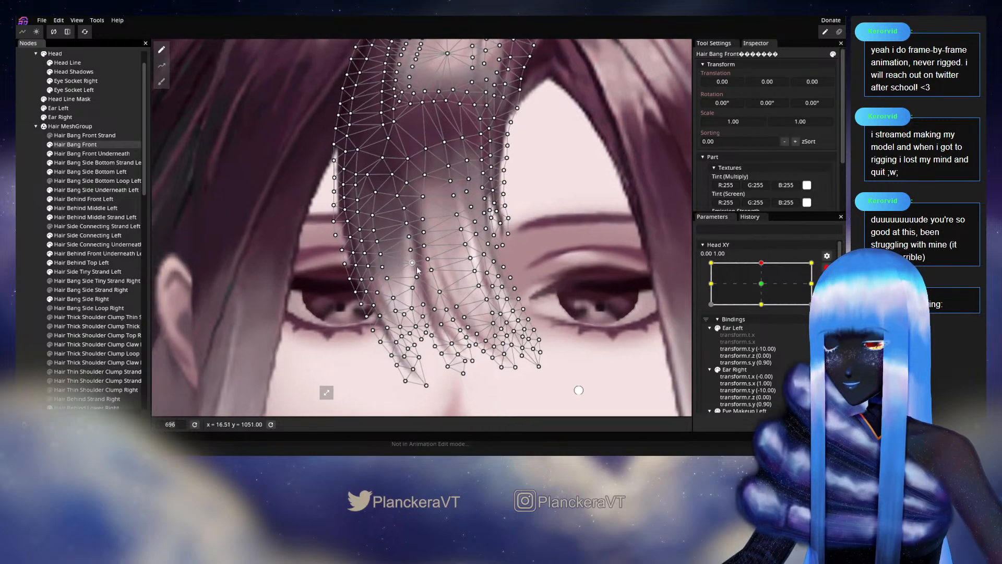
pyautogui.scroll(4, 418, 270)
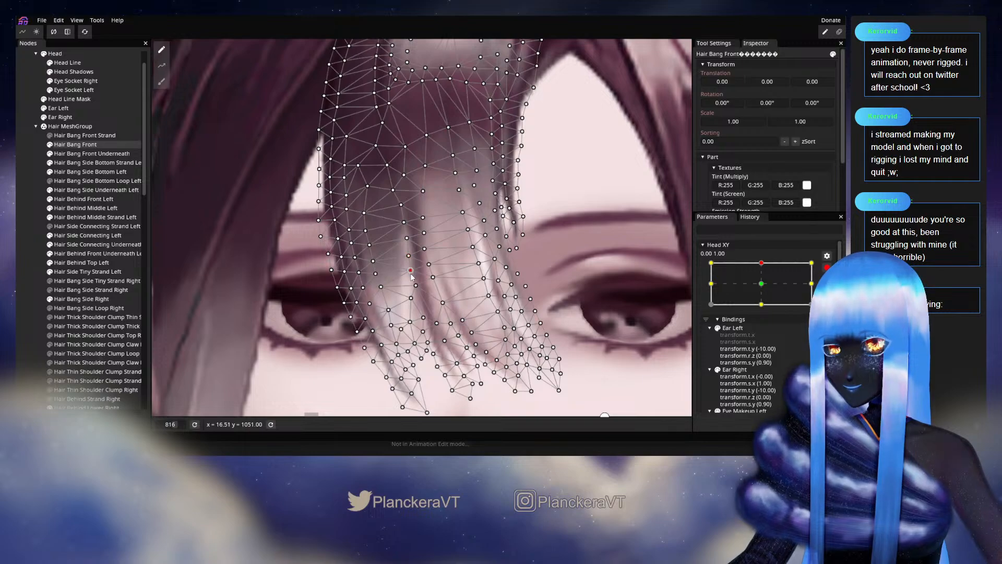
pyautogui.click(407, 242)
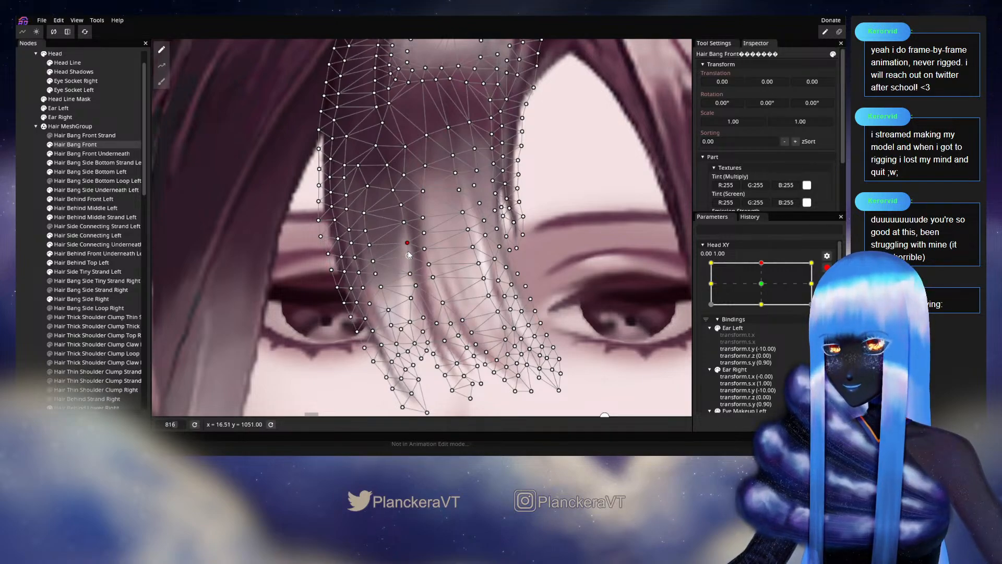
pyautogui.click(409, 257)
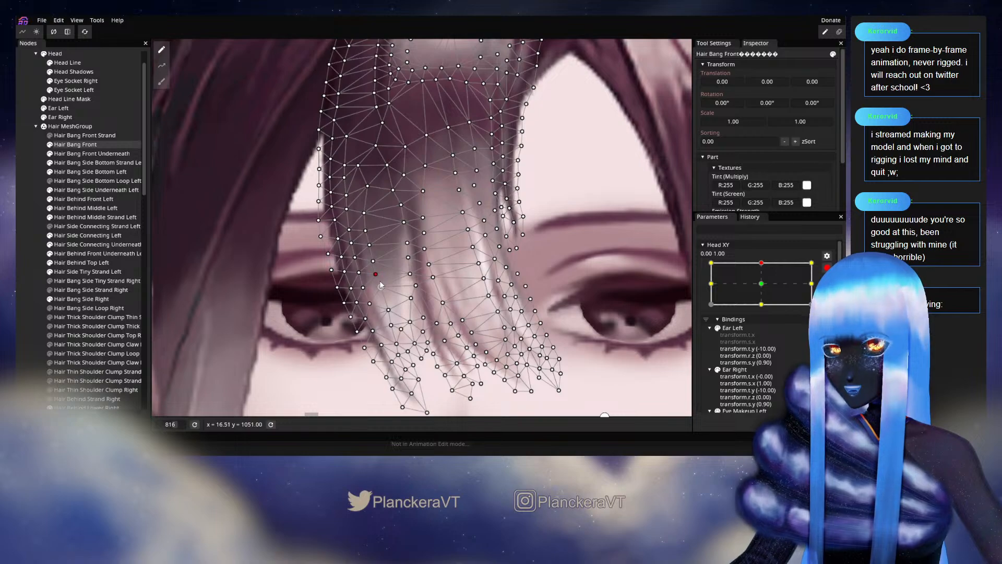
pyautogui.click(27, 240)
# Step: Disarm Head XY, preview the front bang's middle strands during the head turn, and re-arm 0.00, 1.00
pyautogui.scroll(-3, 490, 284)
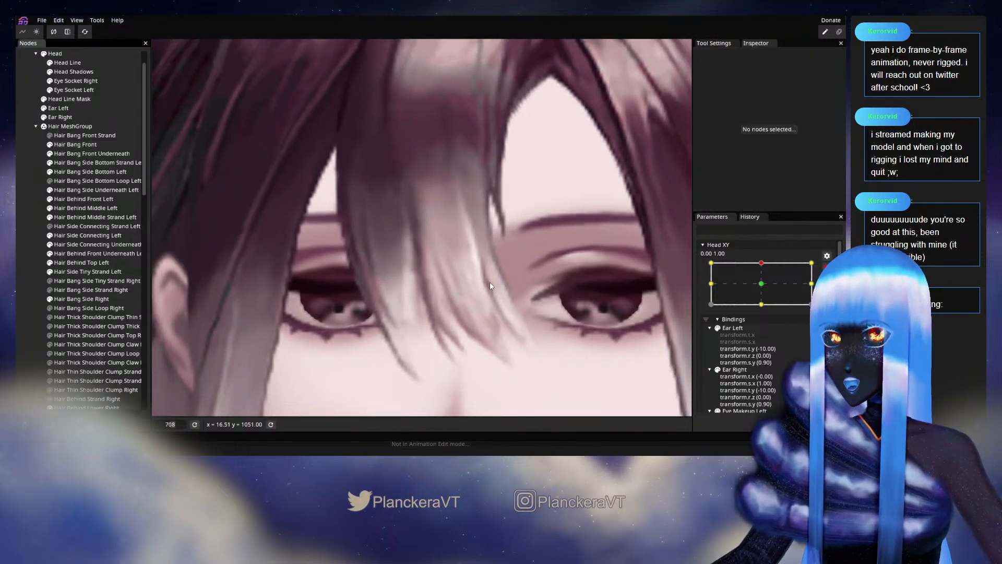
pyautogui.scroll(-10, 490, 286)
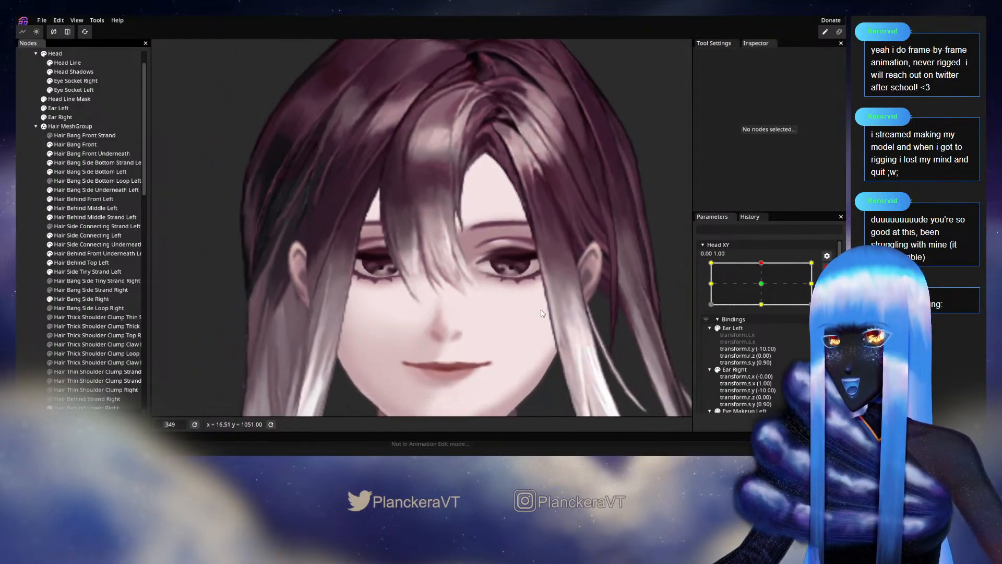
pyautogui.scroll(-1, 458, 284)
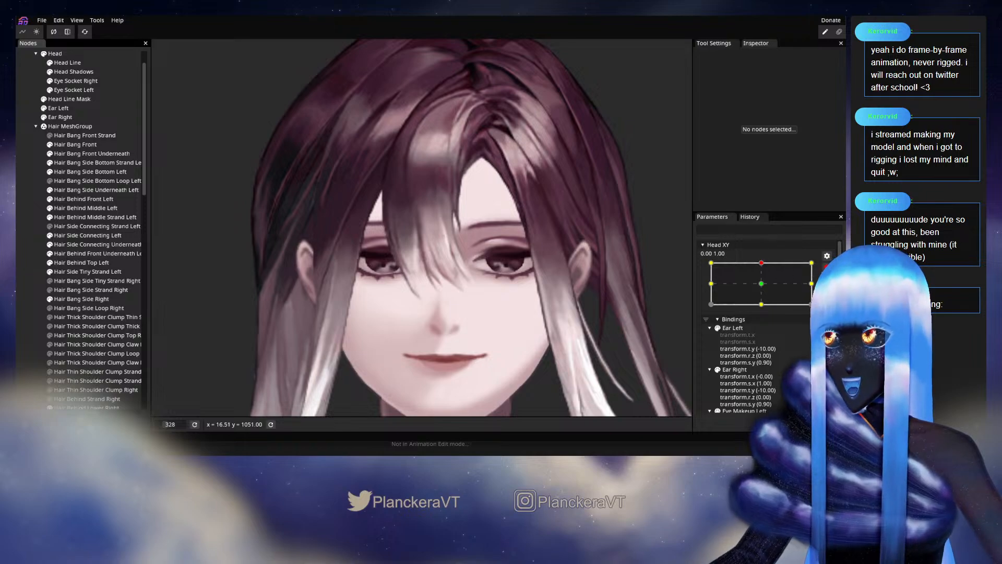
pyautogui.click(827, 267)
pyautogui.moveTo(503, 287); pyautogui.dragTo(547, 280)
pyautogui.scroll(-1, 547, 279)
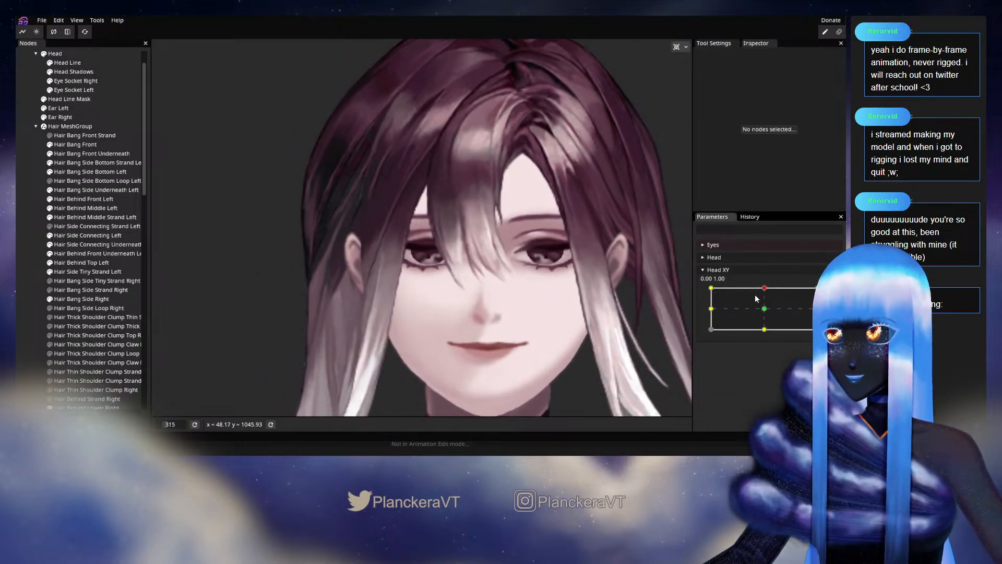
pyautogui.moveTo(766, 292)
pyautogui.mouseDown()
pyautogui.moveTo(704, 291)
pyautogui.moveTo(764, 287)
pyautogui.moveTo(717, 284)
pyautogui.moveTo(766, 274)
pyautogui.moveTo(710, 280)
pyautogui.moveTo(760, 277)
pyautogui.mouseUp()
# Step: Adjust an interior vertex of the Hair Bang Front mesh just above the eye, and deselect the mesh
pyautogui.scroll(2, 462, 269)
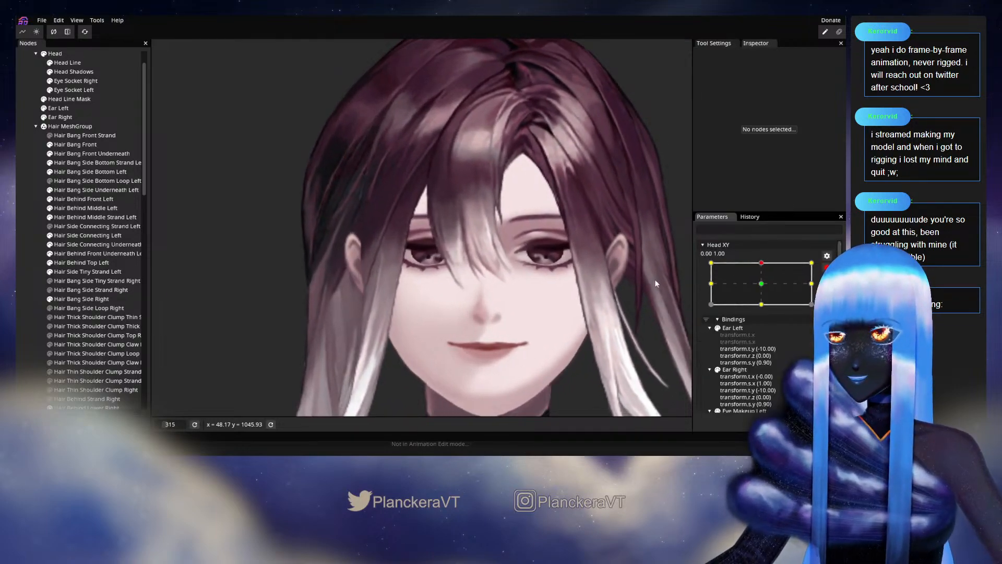
pyautogui.scroll(4, 461, 268)
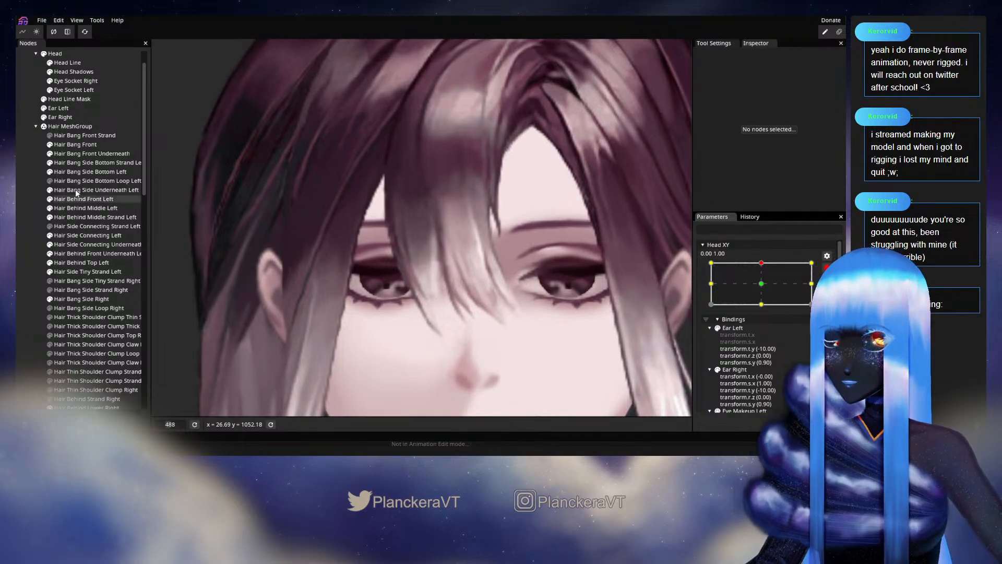
pyautogui.click(60, 145)
pyautogui.scroll(6, 437, 245)
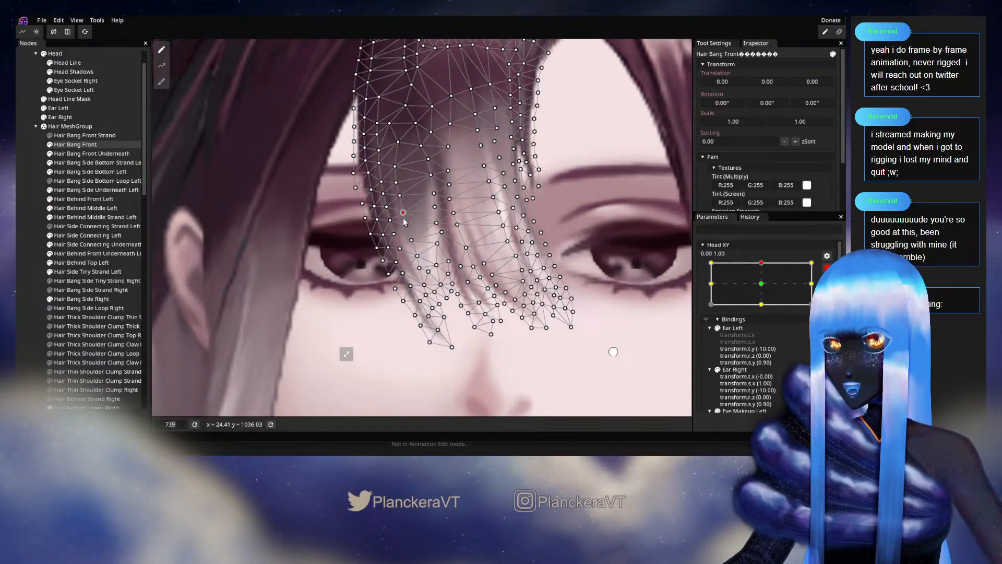
pyautogui.click(124, 234)
# Step: Disarm Head XY, test the front bang's motion around 0.00, 1.00, and re-arm that keypoint
pyautogui.scroll(-4, 532, 262)
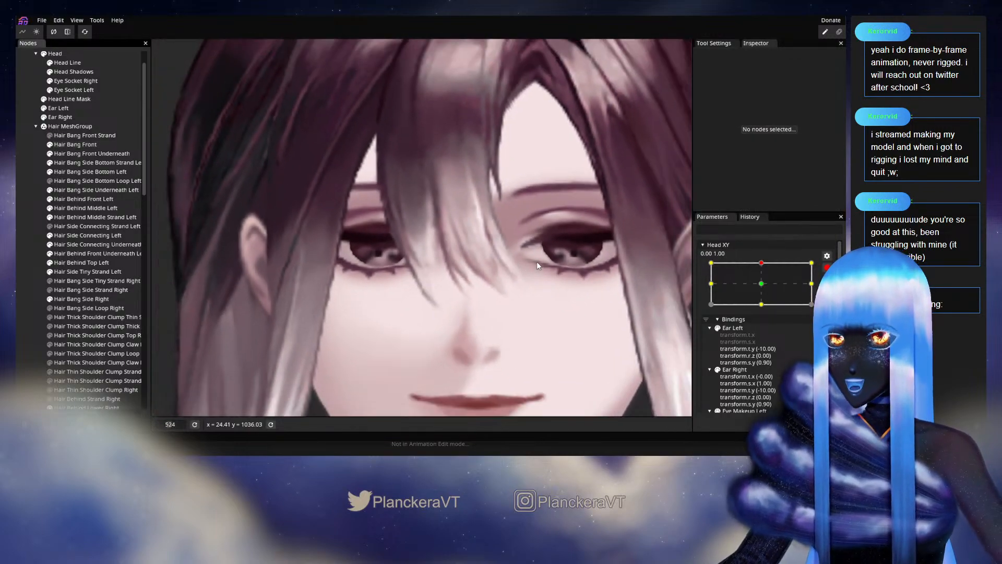
pyautogui.scroll(-4, 537, 261)
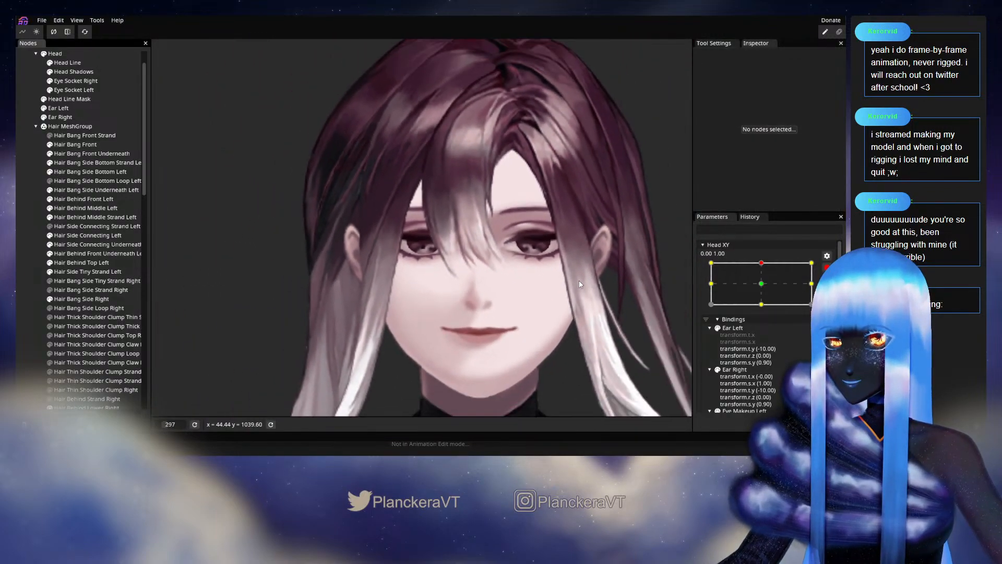
pyautogui.click(826, 267)
pyautogui.moveTo(766, 289)
pyautogui.mouseDown()
pyautogui.moveTo(711, 288)
pyautogui.moveTo(765, 277)
pyautogui.moveTo(711, 282)
pyautogui.moveTo(764, 286)
pyautogui.mouseUp()
pyautogui.click(833, 294)
pyautogui.scroll(2, 443, 276)
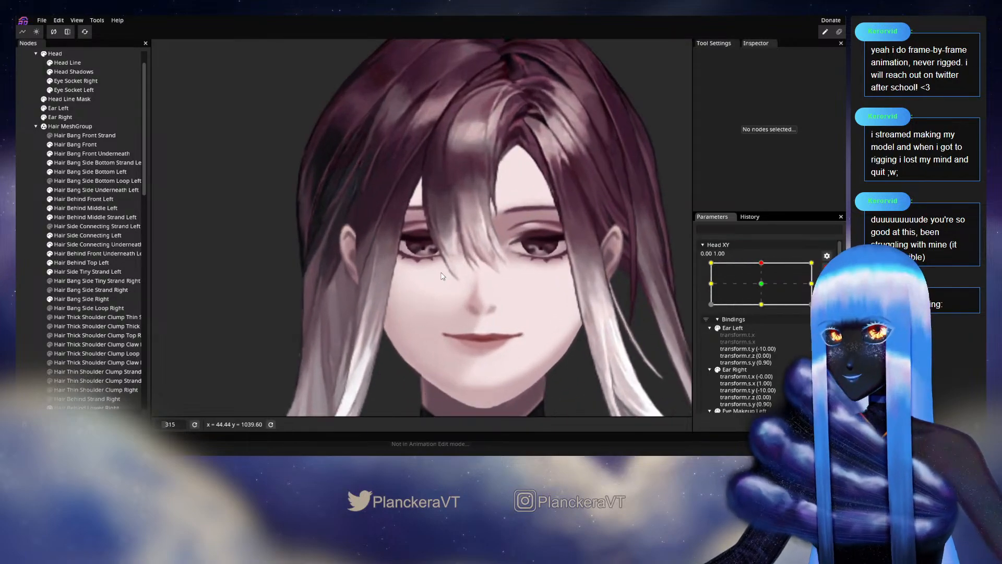
# Step: Touch up the Hair Bang Front mesh's inner strand vertices just above the eye at 0.00, 1.00, and deselect the mesh
pyautogui.scroll(5, 443, 276)
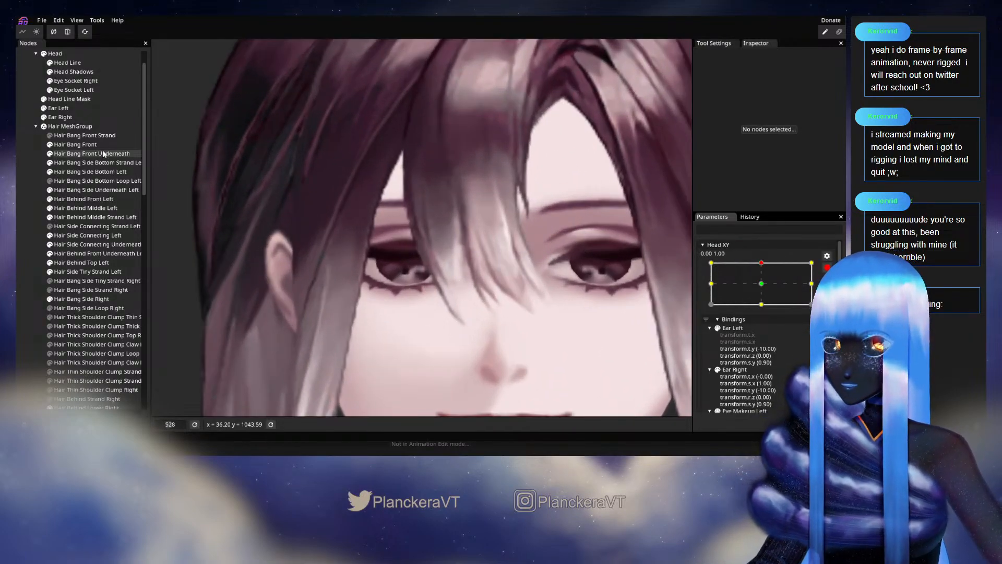
pyautogui.click(99, 144)
pyautogui.scroll(3, 458, 278)
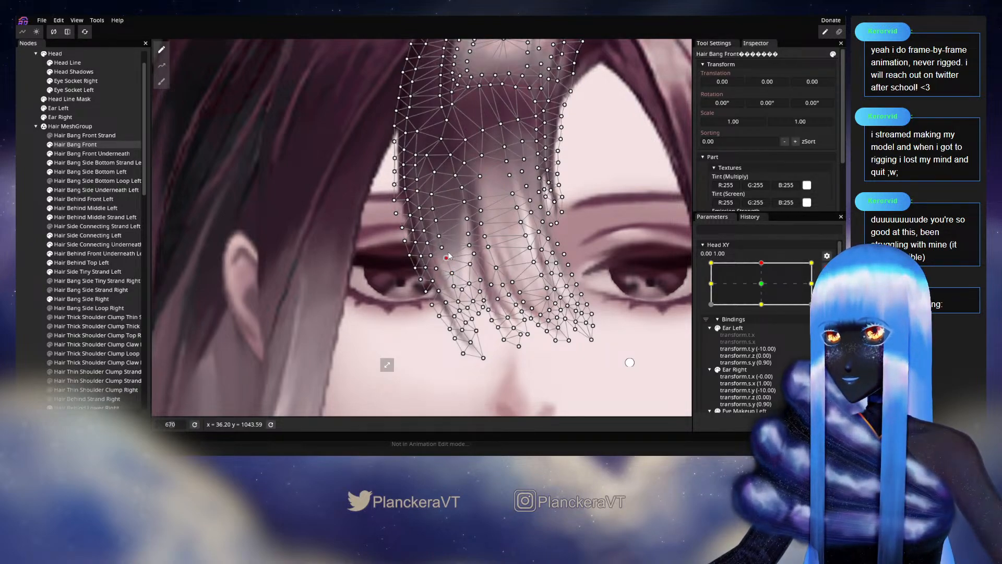
pyautogui.click(23, 226)
pyautogui.scroll(-6, 522, 271)
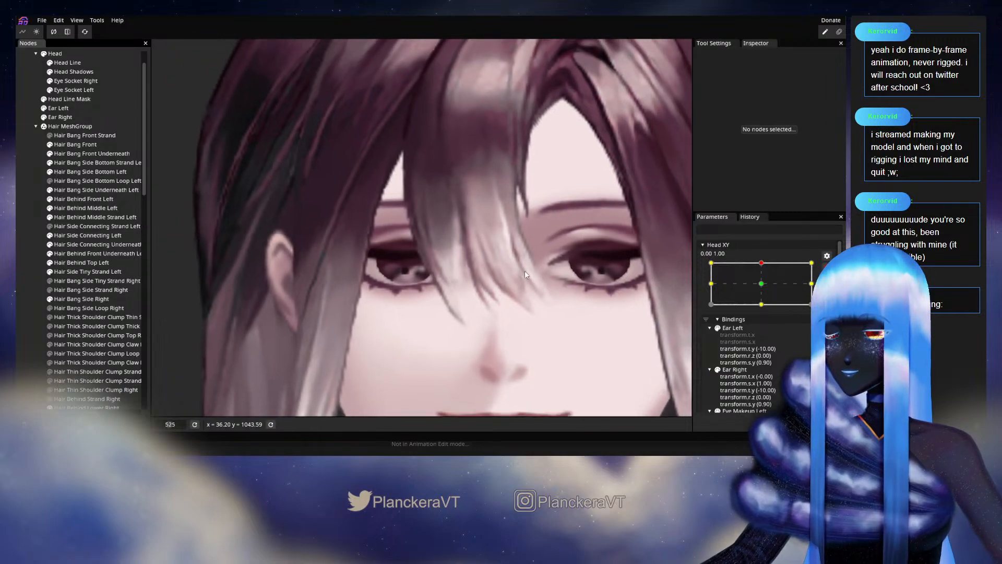
pyautogui.scroll(-3, 554, 282)
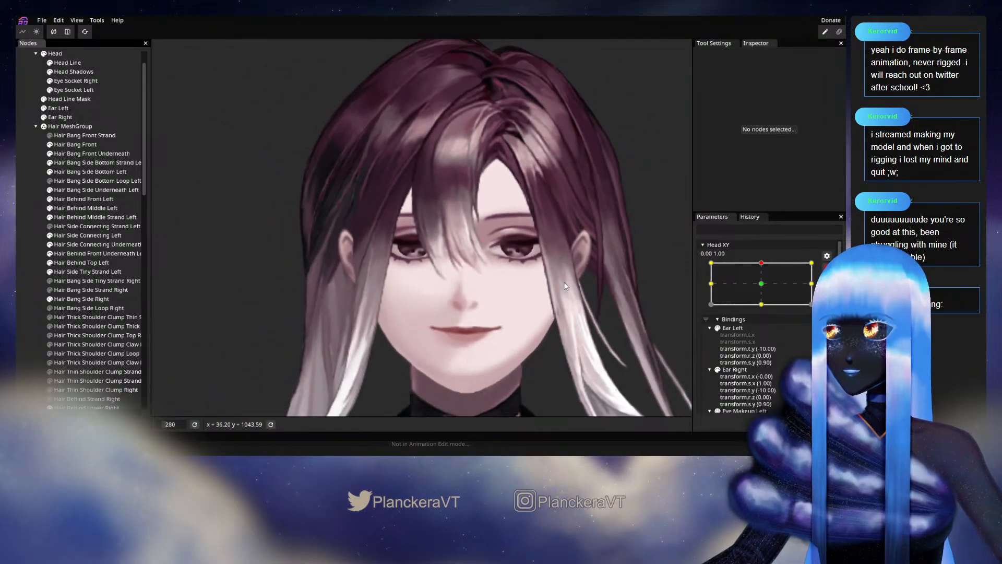
# Step: Disarm Head XY, shift it to -0.18, 1.00, and hide the Right Eye Node to expose the front bang
pyautogui.click(826, 268)
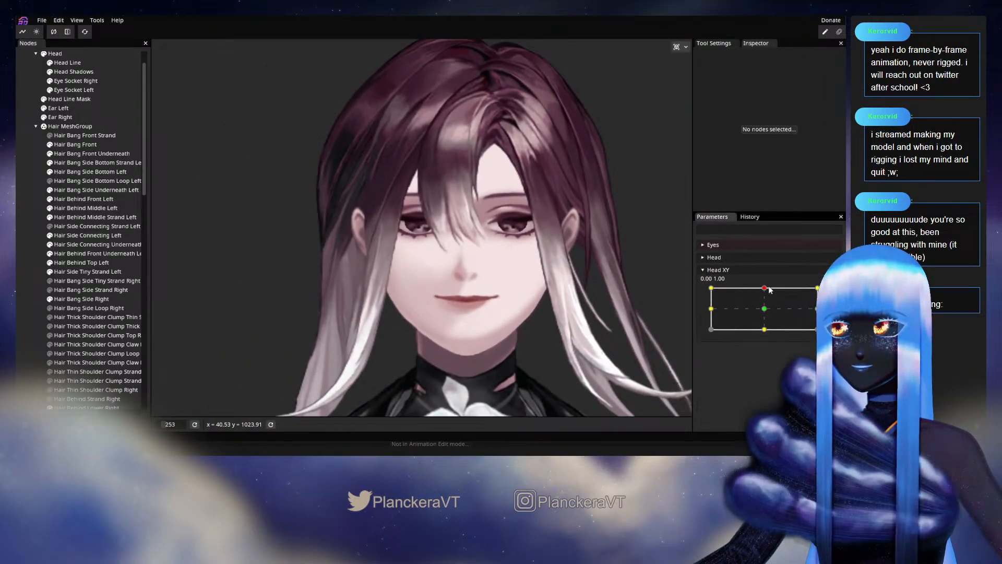
pyautogui.moveTo(764, 290)
pyautogui.mouseDown()
pyautogui.moveTo(710, 287)
pyautogui.moveTo(765, 282)
pyautogui.moveTo(707, 277)
pyautogui.moveTo(755, 280)
pyautogui.mouseUp()
pyautogui.scroll(-10, 105, 311)
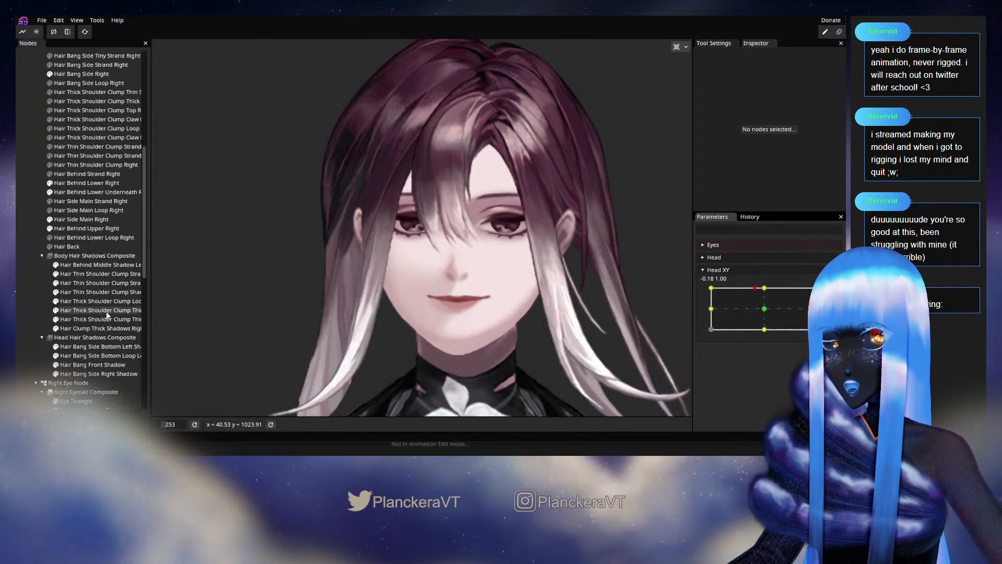
pyautogui.scroll(-1, 65, 326)
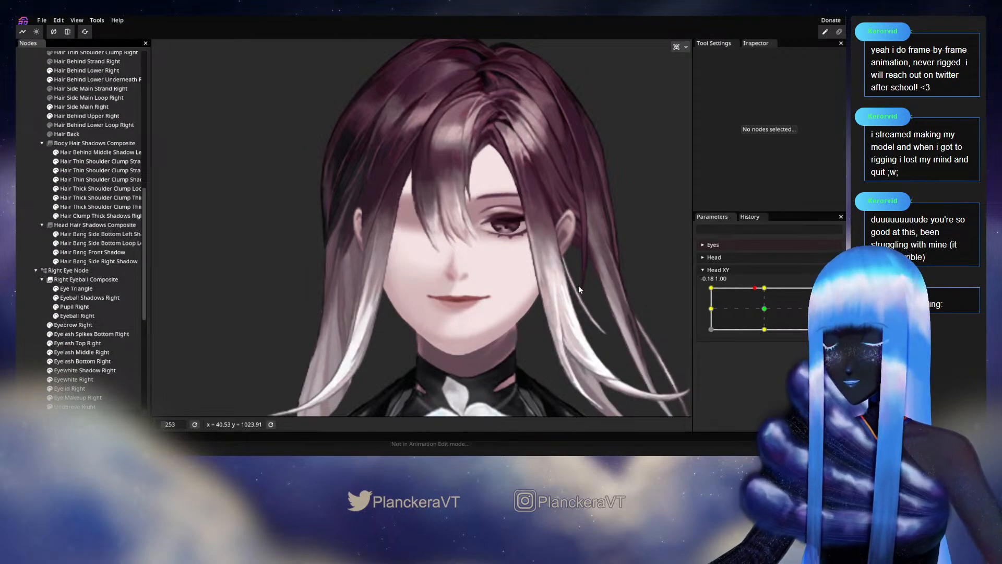
# Step: Preview the front bang's motion as Head XY turns from 0.00, 1.00 to -1.00, 1.00, and arm the latter keypoint
pyautogui.moveTo(751, 302); pyautogui.dragTo(762, 290)
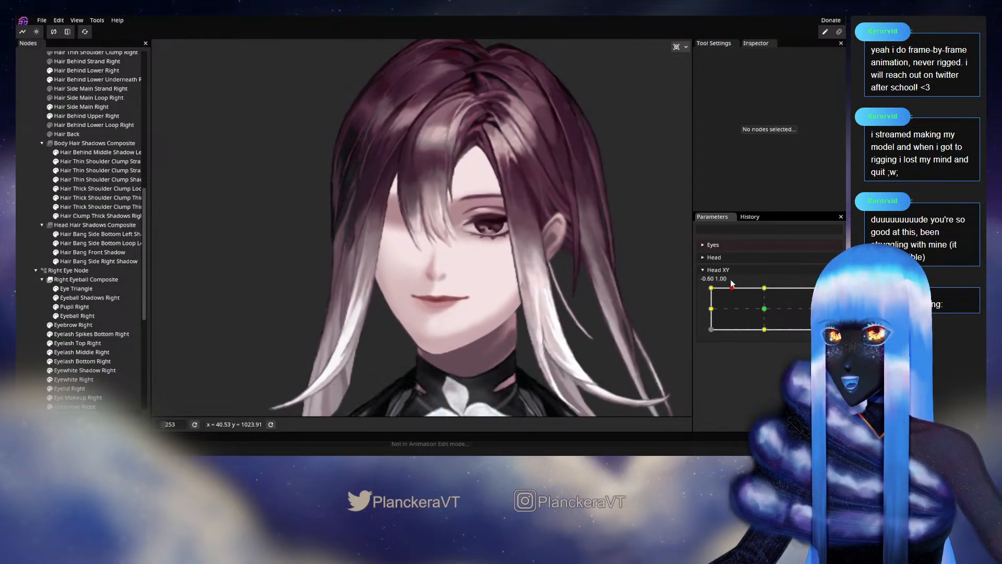
pyautogui.moveTo(760, 281); pyautogui.dragTo(712, 282)
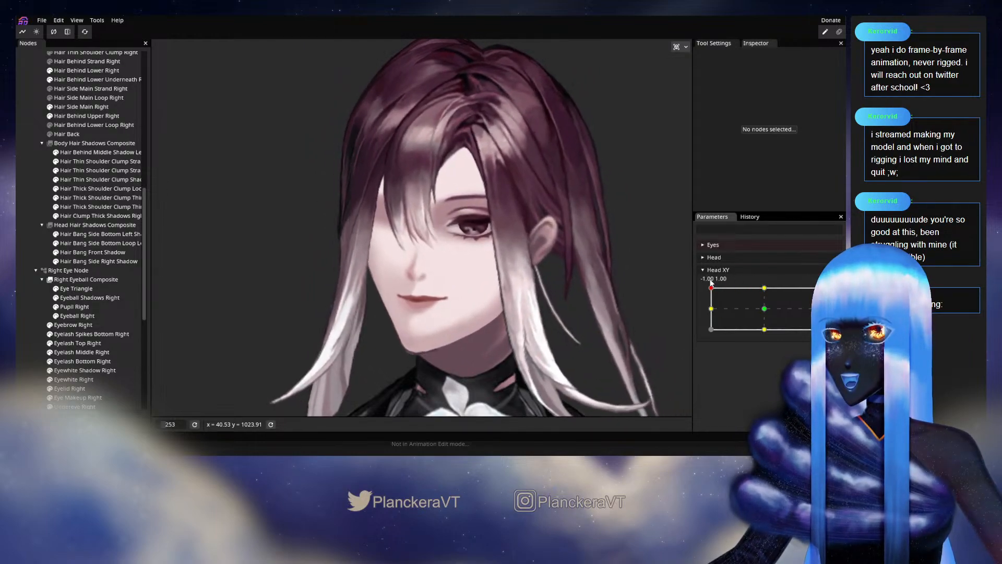
pyautogui.scroll(-1, 788, 297)
pyautogui.scroll(5, 429, 282)
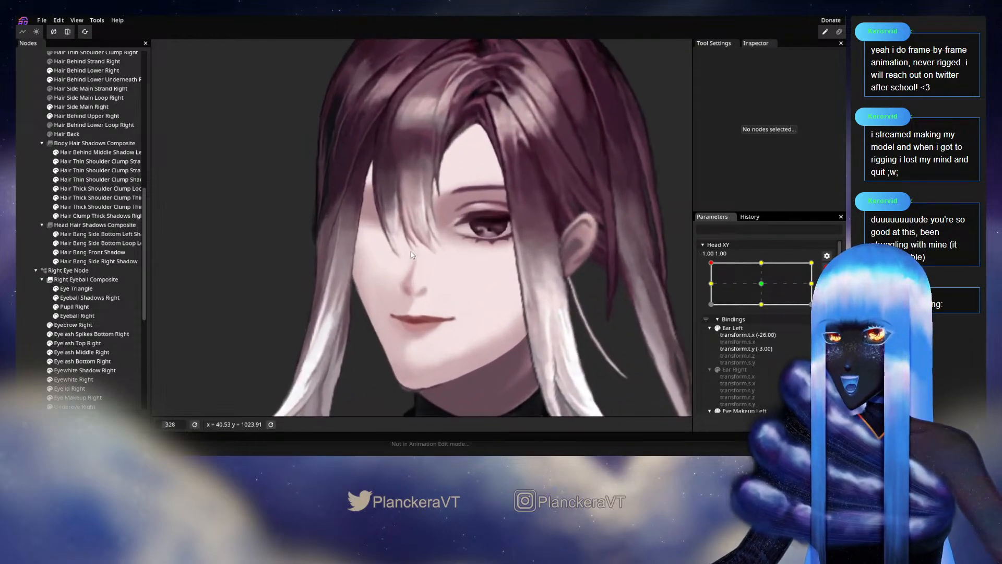
# Step: Adjust a middle strand vertex of the Hair Bang Front mesh at eye height for -1.00, 1.00, and deselect the mesh
pyautogui.scroll(2, 429, 283)
pyautogui.scroll(10, 78, 235)
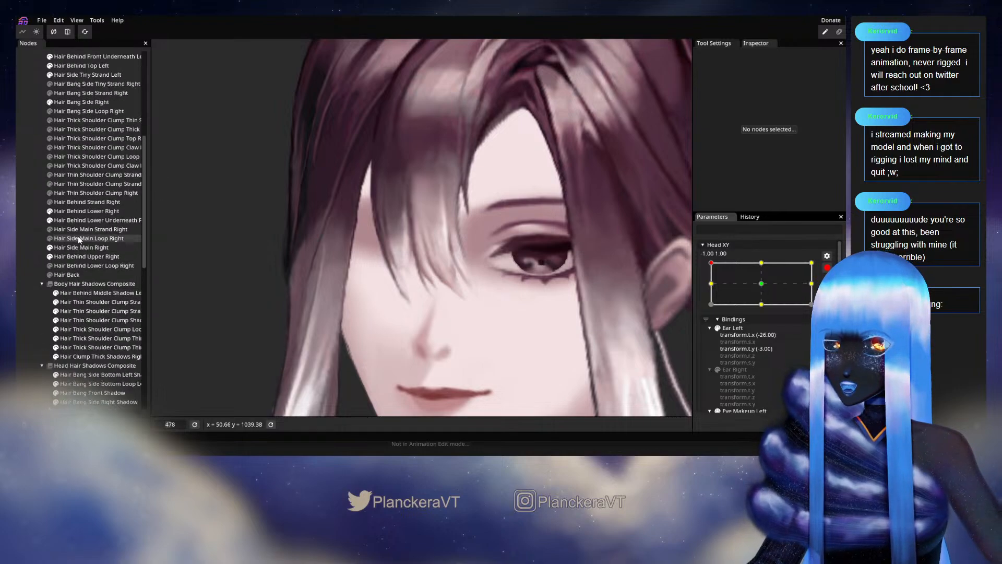
pyautogui.click(64, 174)
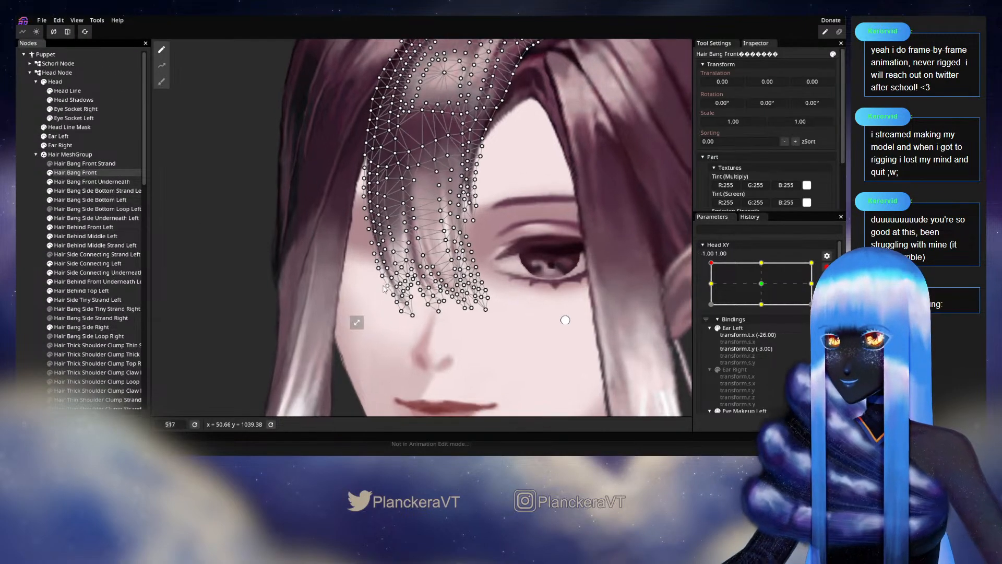
pyautogui.scroll(2, 589, 334)
pyautogui.scroll(2, 391, 287)
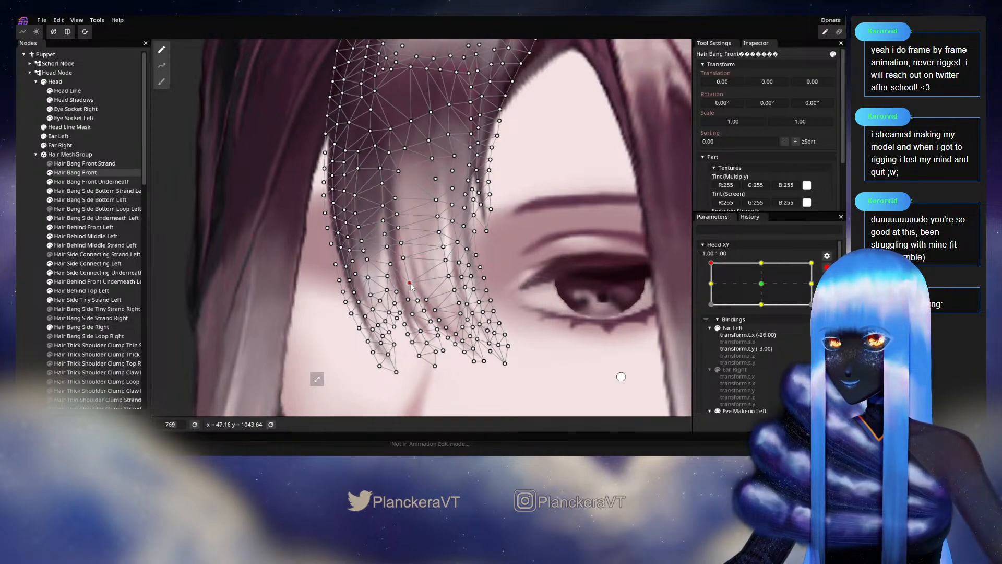
pyautogui.click(17, 290)
pyautogui.scroll(-4, 541, 327)
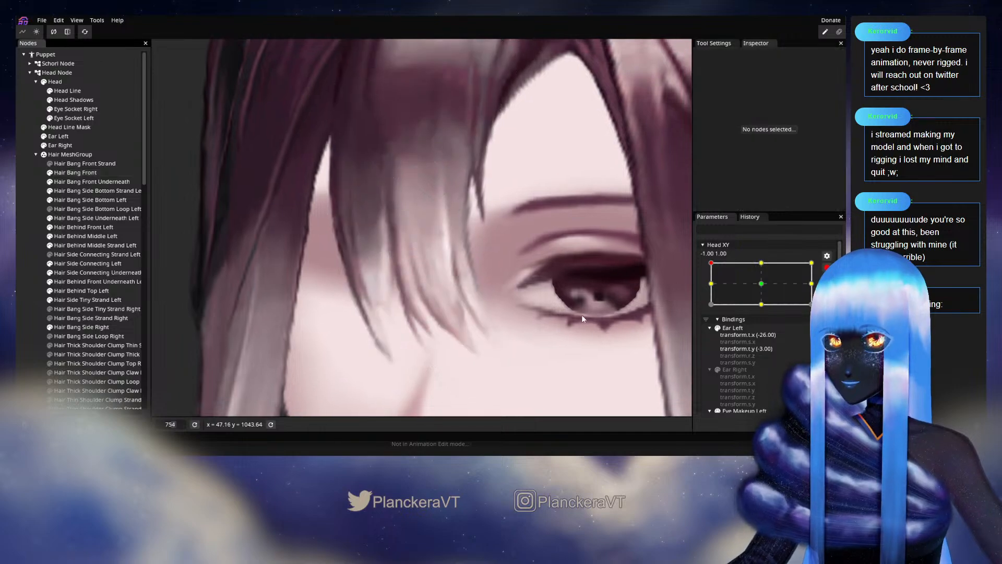
pyautogui.scroll(-3, 539, 328)
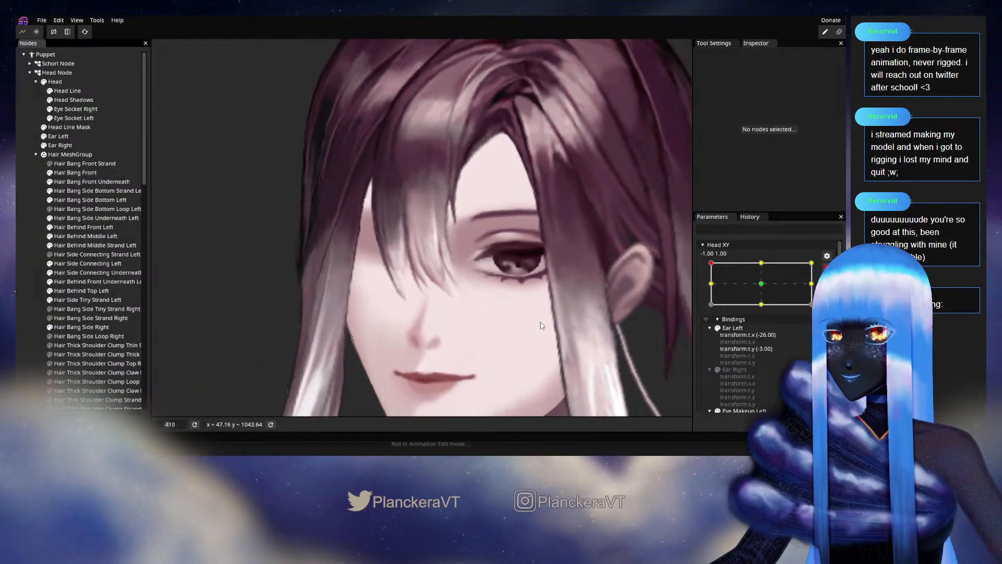
# Step: Disarm Head XY, test the front bang's motion around -1.00, 1.00, and re-arm that keypoint
pyautogui.click(827, 268)
pyautogui.moveTo(711, 291)
pyautogui.mouseDown()
pyautogui.moveTo(765, 313)
pyautogui.moveTo(710, 285)
pyautogui.moveTo(758, 281)
pyautogui.moveTo(706, 285)
pyautogui.mouseUp()
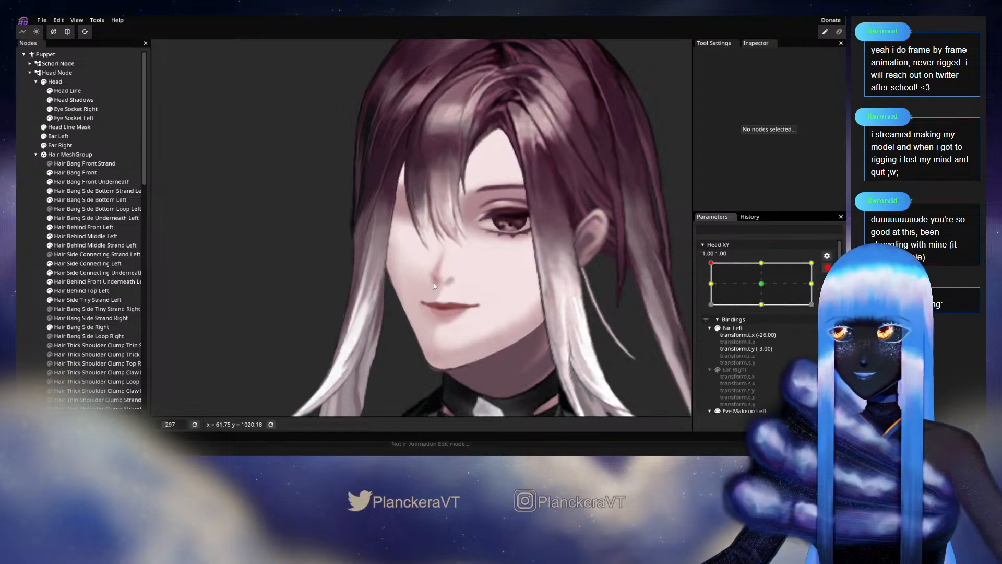
pyautogui.scroll(5, 430, 300)
pyautogui.scroll(3, 430, 301)
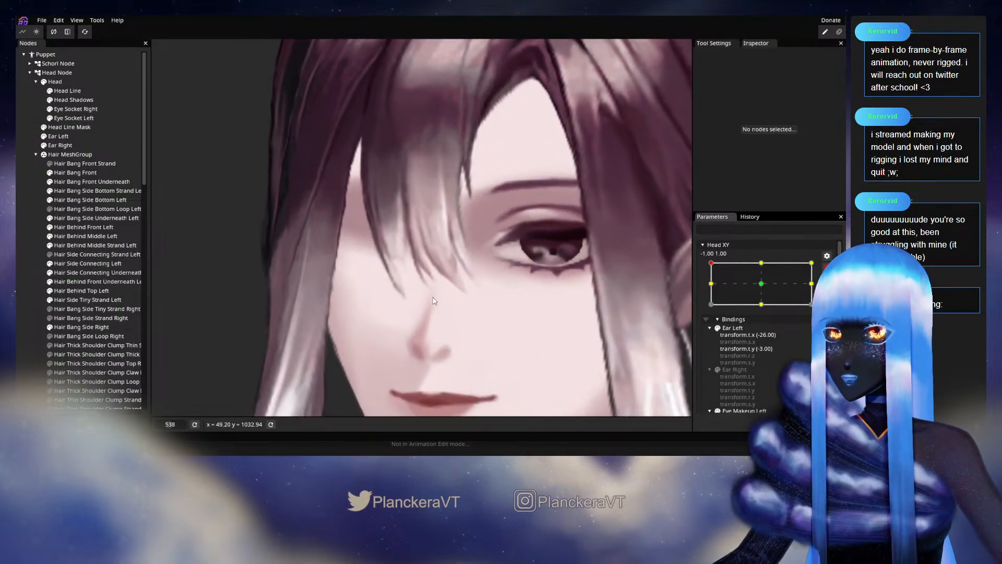
# Step: Reposition the vertices near the middle strand tips of the Hair Bang Front mesh at -1.00, 1.00, and deselect the mesh
pyautogui.click(405, 292)
pyautogui.scroll(3, 405, 293)
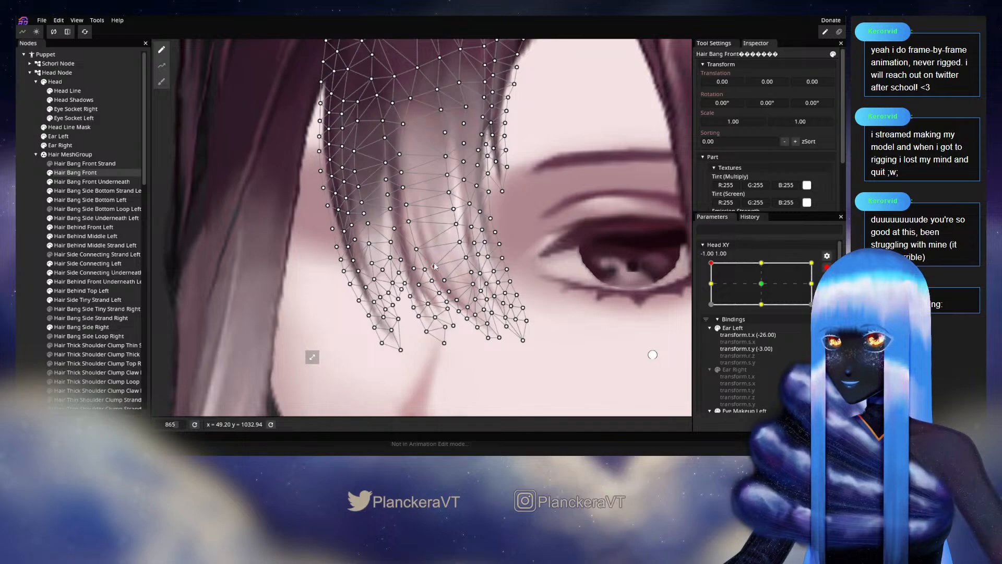
pyautogui.click(434, 265)
pyautogui.click(443, 279)
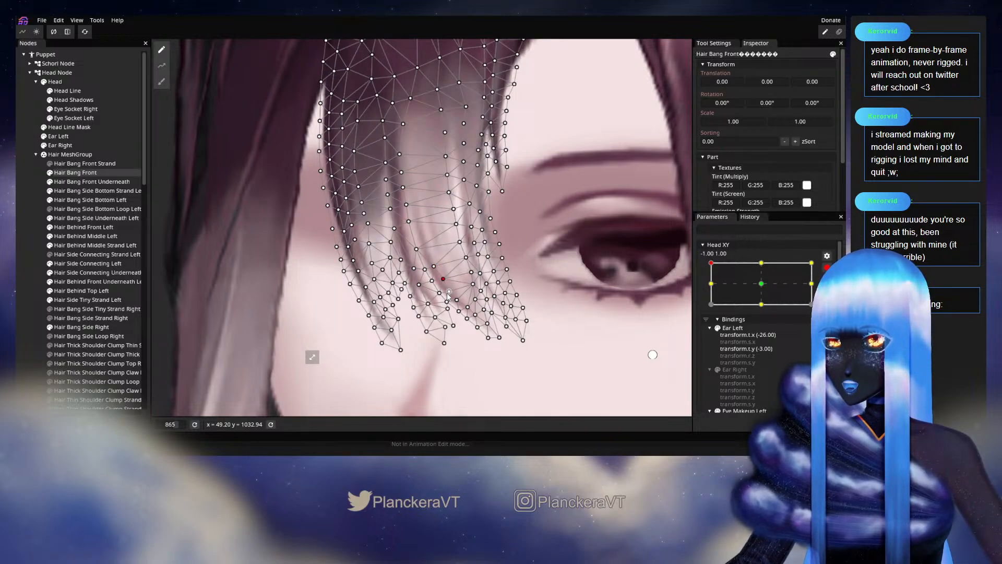
pyautogui.moveTo(446, 297); pyautogui.dragTo(447, 295)
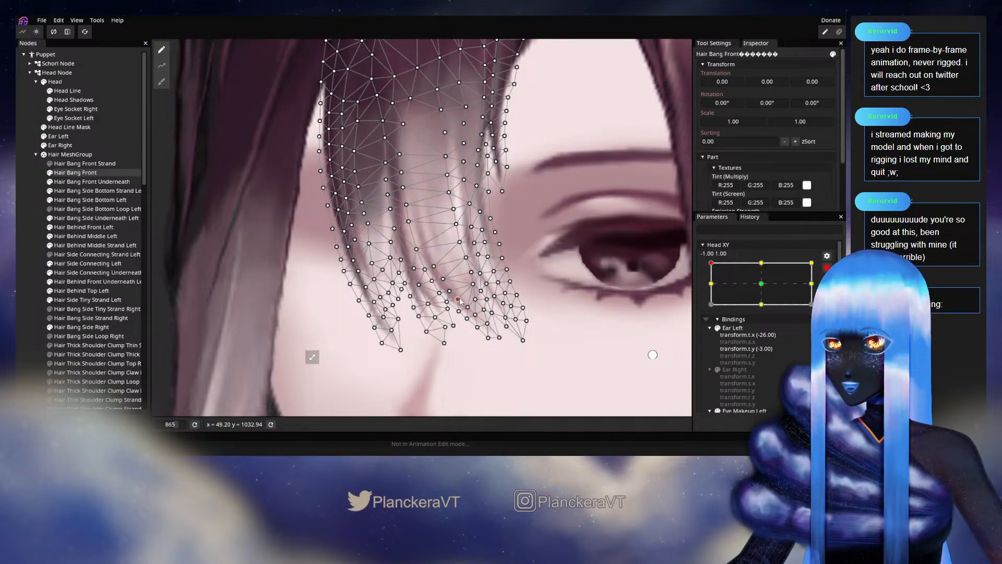
pyautogui.click(432, 281)
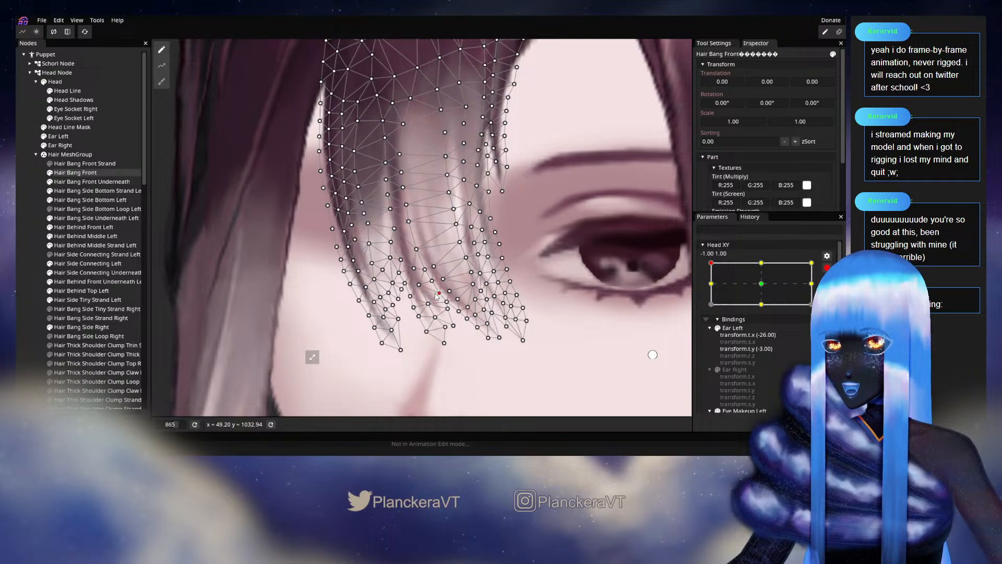
pyautogui.moveTo(435, 295); pyautogui.dragTo(430, 288)
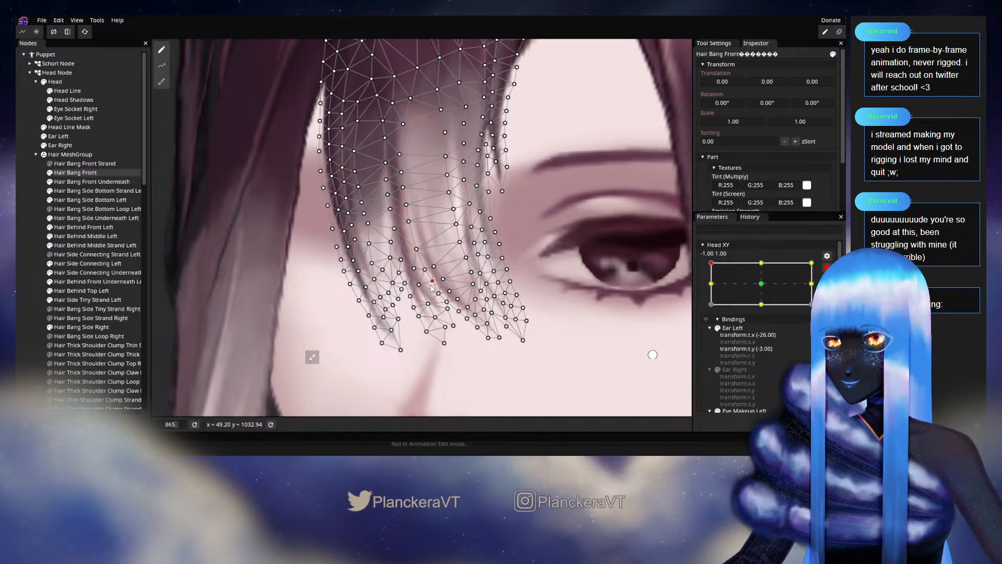
pyautogui.click(32, 232)
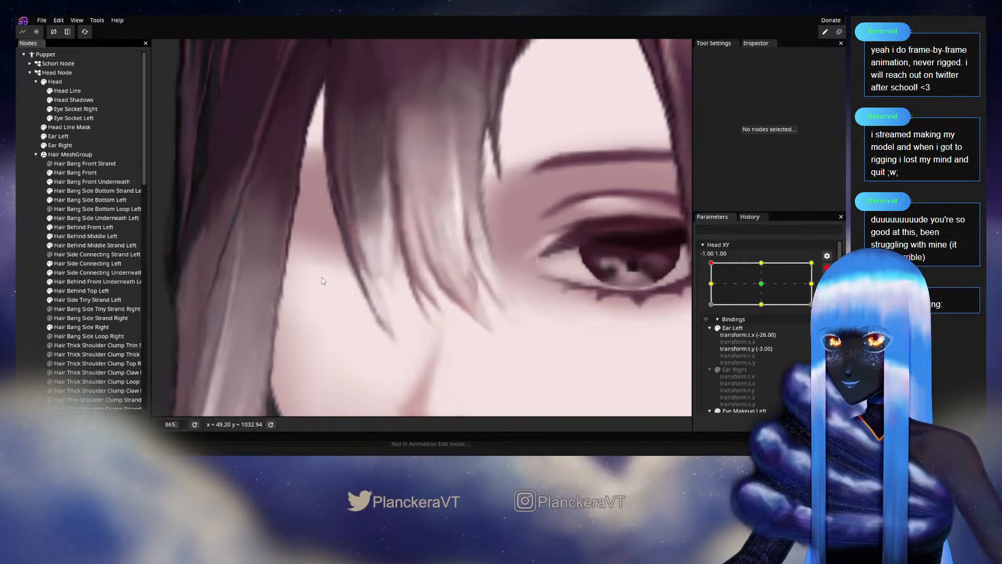
pyautogui.scroll(-5, 517, 313)
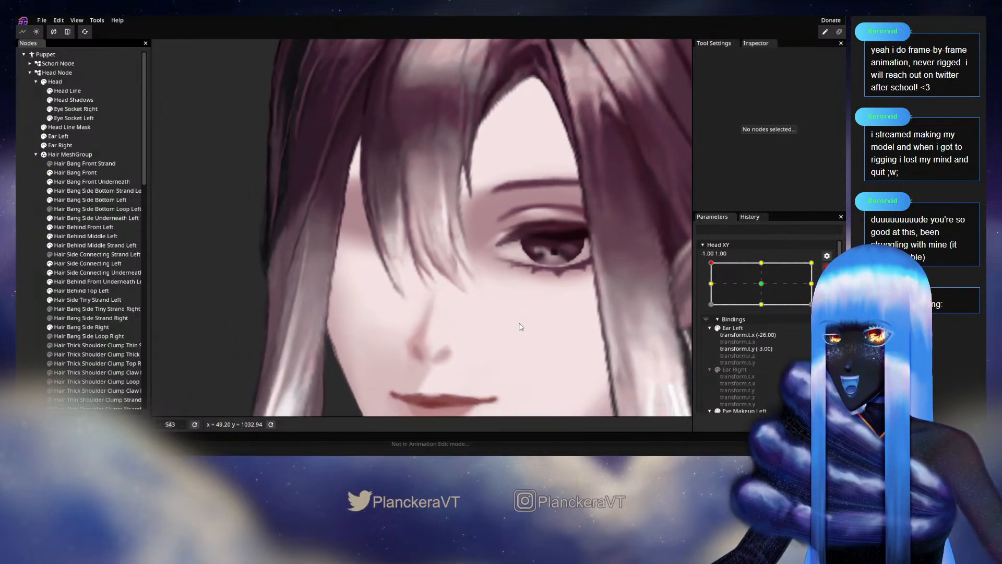
pyautogui.scroll(-1, 475, 288)
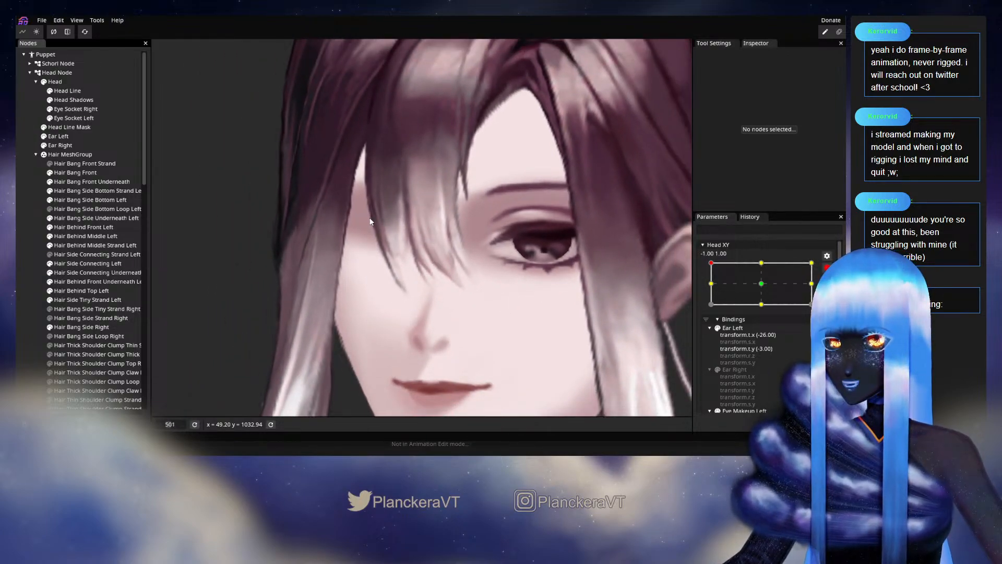
pyautogui.scroll(-4, 502, 248)
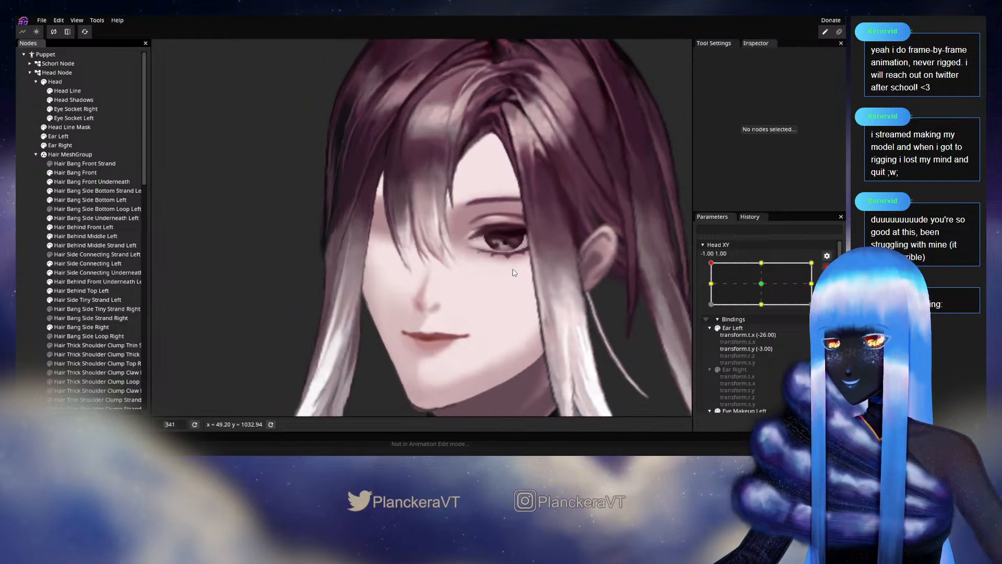
pyautogui.scroll(-1, 554, 257)
# Step: Disarm Head XY, preview the head turn between -1.00, 1.00 and 0.00, 1.00, and arm the 0.00, 1.00 keypoint
pyautogui.click(826, 267)
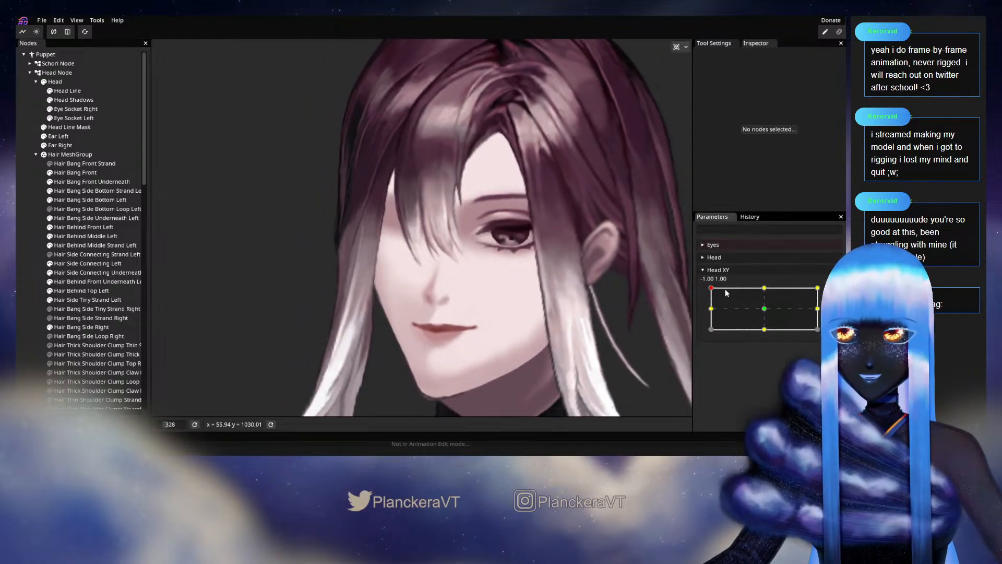
pyautogui.moveTo(711, 288); pyautogui.dragTo(764, 277)
pyautogui.click(832, 293)
pyautogui.moveTo(482, 248); pyautogui.dragTo(447, 263)
pyautogui.scroll(3, 448, 263)
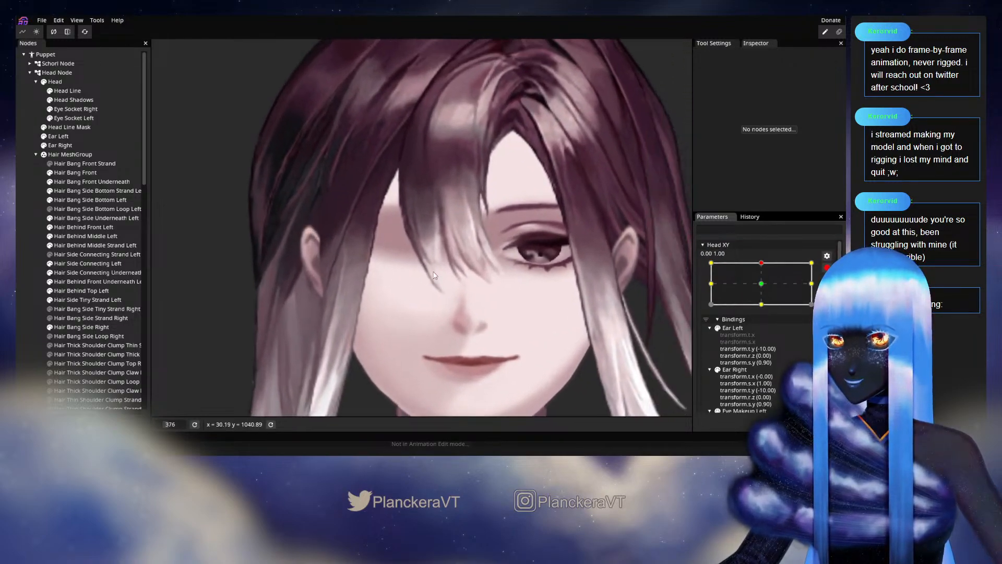
pyautogui.scroll(2, 447, 262)
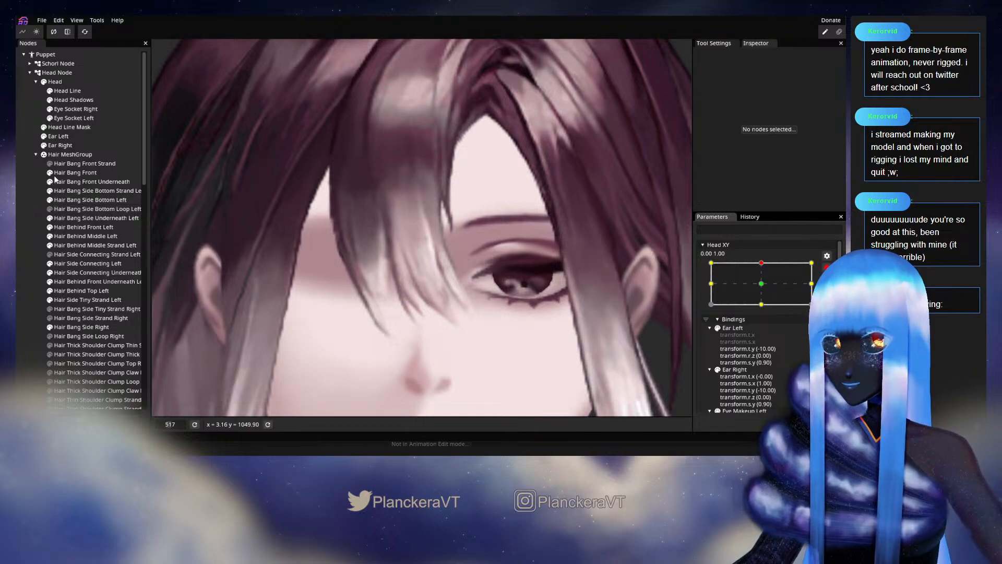
# Step: Adjust a middle strand vertex of the Hair Bang Front mesh between eyebrow and eye height at 0.00, 1.00, and deselect the mesh
pyautogui.click(59, 173)
pyautogui.scroll(4, 418, 242)
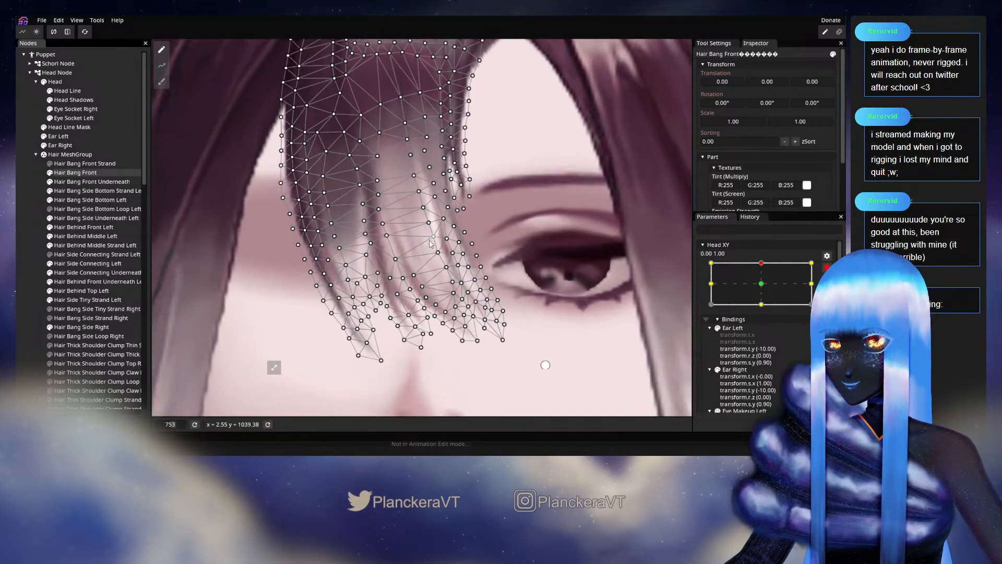
pyautogui.scroll(1, 431, 244)
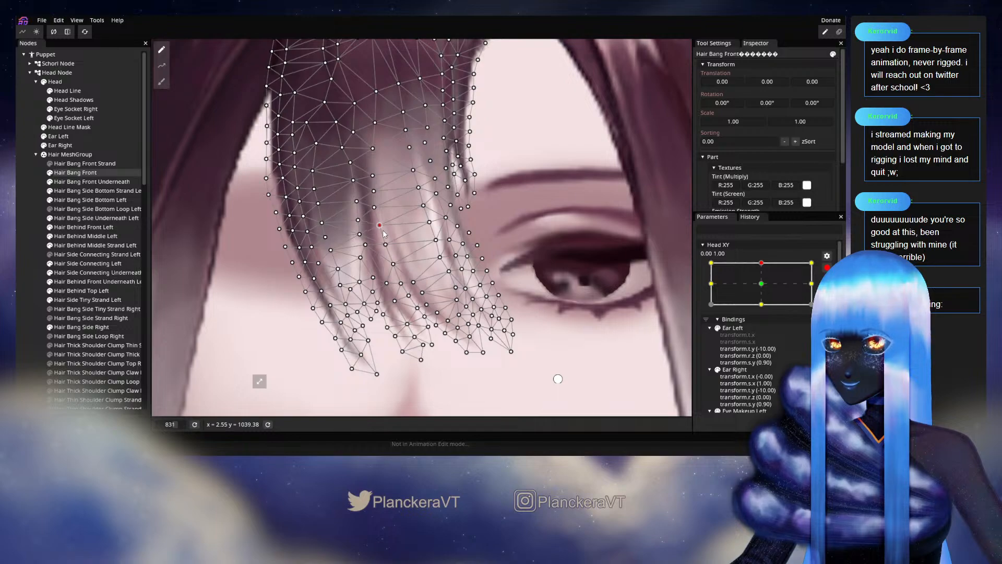
pyautogui.click(45, 222)
pyautogui.scroll(-5, 539, 287)
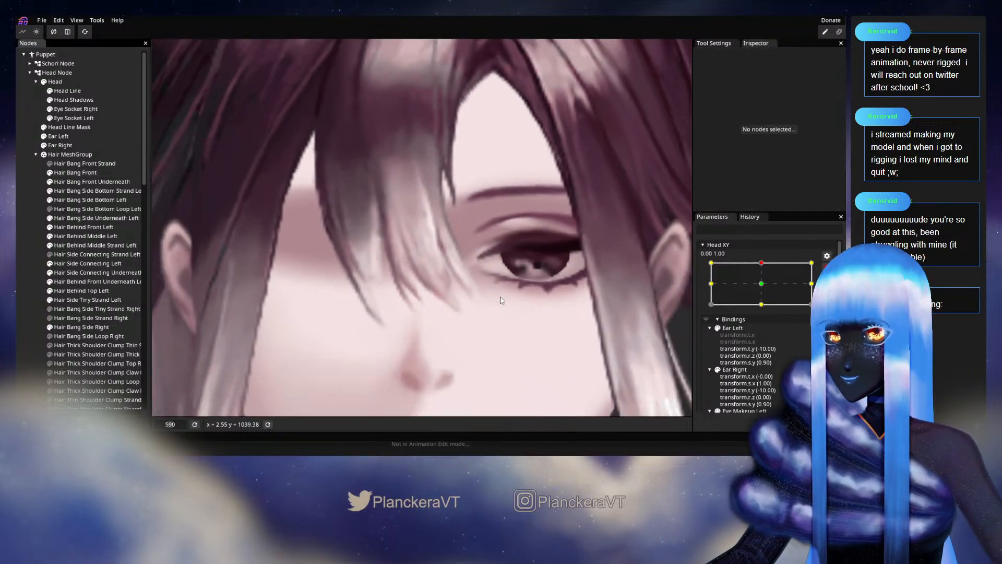
pyautogui.scroll(-5, 504, 295)
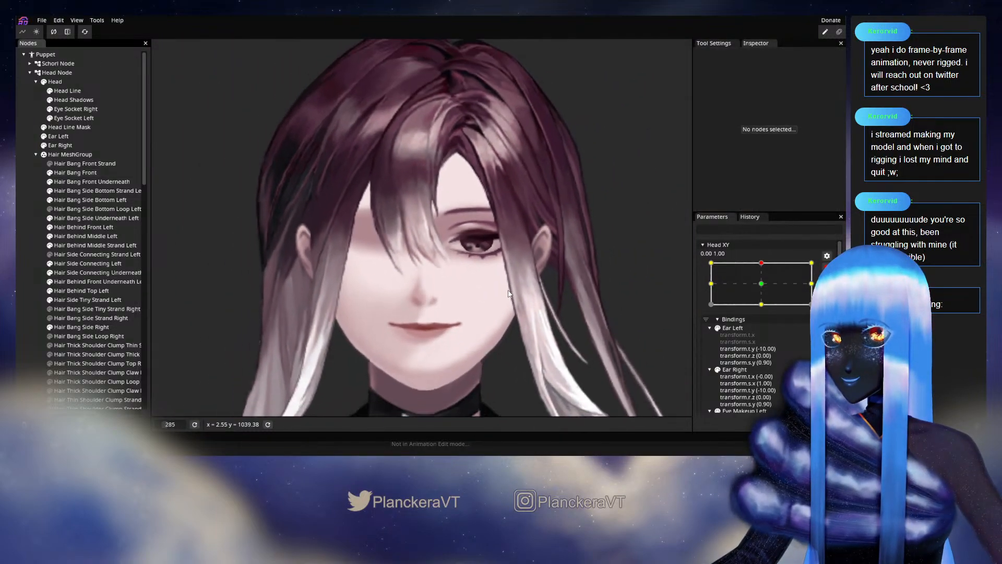
pyautogui.scroll(-2, 511, 291)
# Step: Disarm Head XY and test how the front bang's strands move around 0.00, 1.00
pyautogui.click(825, 267)
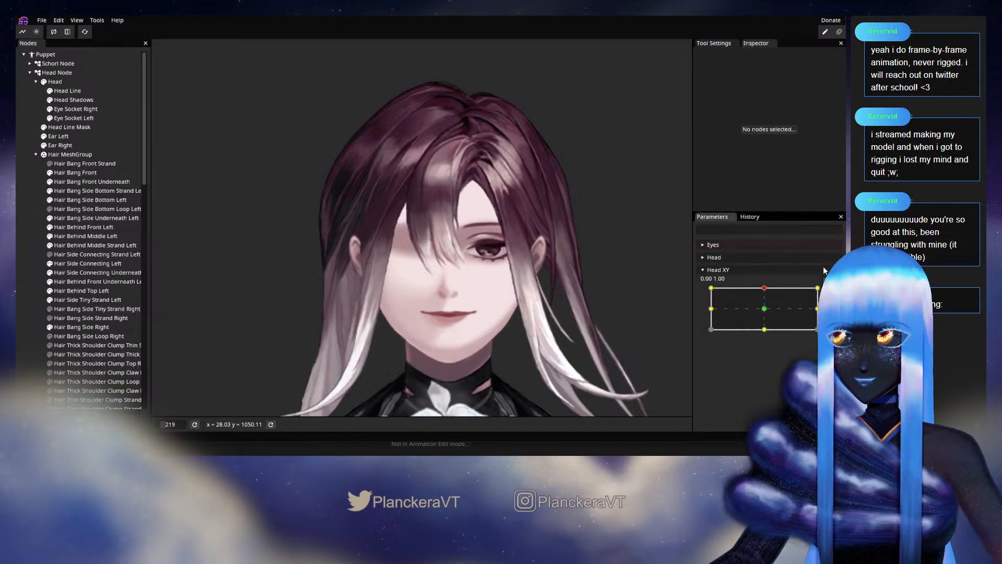
pyautogui.moveTo(769, 291)
pyautogui.mouseDown()
pyautogui.moveTo(711, 290)
pyautogui.moveTo(768, 274)
pyautogui.moveTo(706, 278)
pyautogui.moveTo(770, 272)
pyautogui.moveTo(729, 272)
pyautogui.moveTo(769, 272)
pyautogui.moveTo(756, 286)
pyautogui.moveTo(707, 281)
pyautogui.moveTo(763, 287)
pyautogui.moveTo(766, 312)
pyautogui.moveTo(766, 287)
pyautogui.mouseUp()
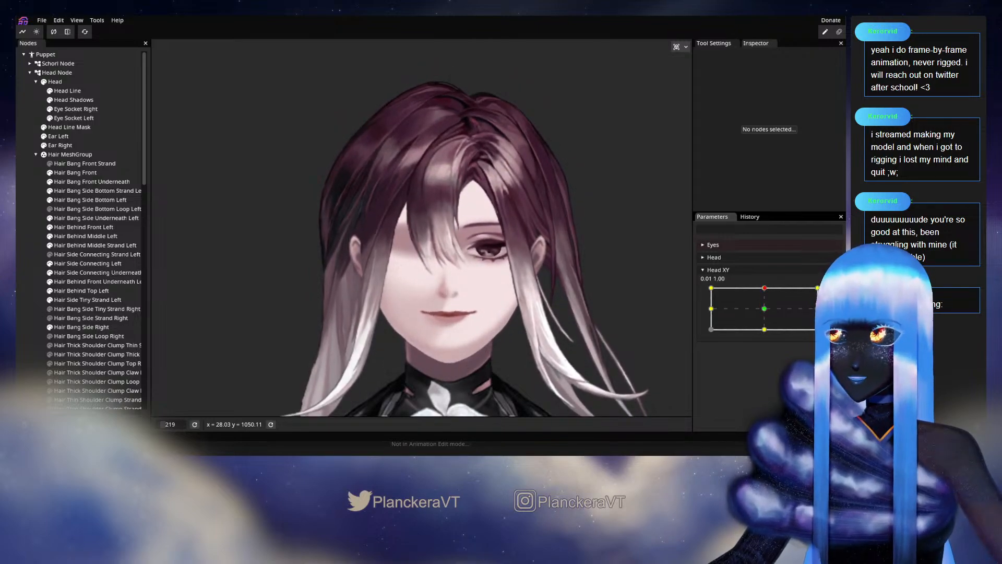
# Step: Arm Head XY at 0.00, 1.00, adjust the middle strand vertices of the Hair Bang Front mesh around eyebrow height, and deselect the mesh
pyautogui.click(834, 292)
pyautogui.scroll(8, 474, 260)
pyautogui.moveTo(464, 249); pyautogui.dragTo(446, 262)
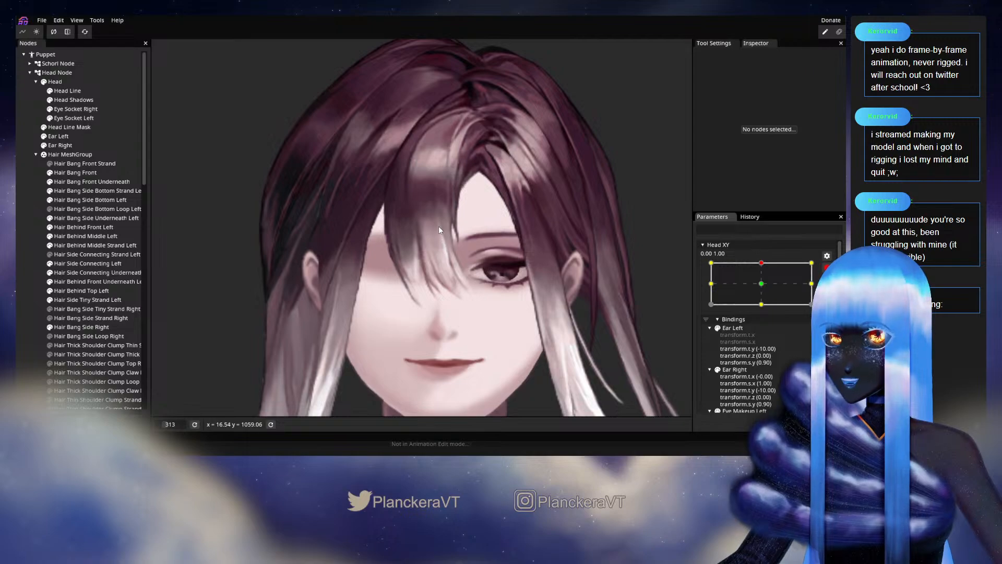
pyautogui.scroll(8, 454, 282)
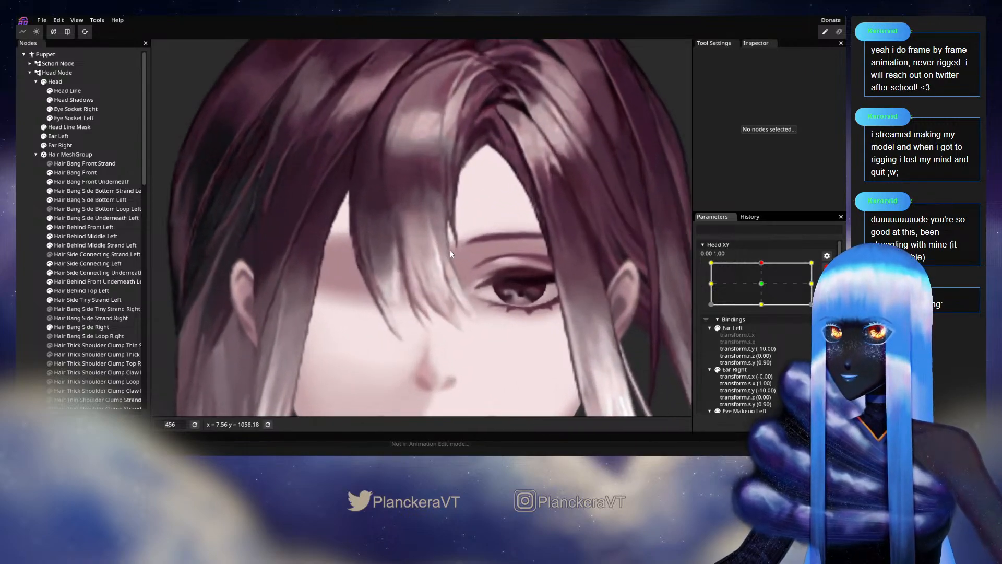
pyautogui.click(76, 173)
pyautogui.scroll(4, 498, 264)
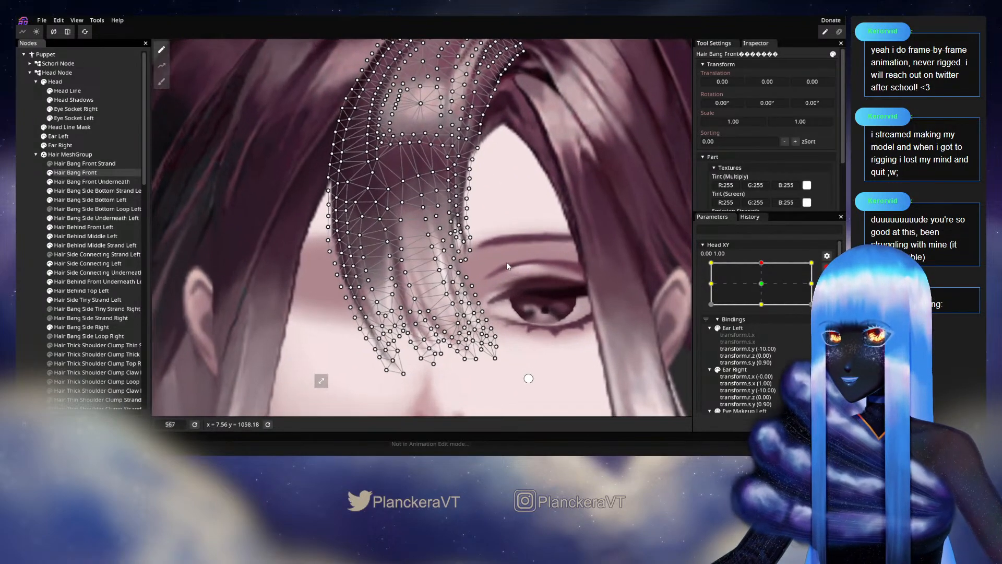
pyautogui.scroll(8, 506, 261)
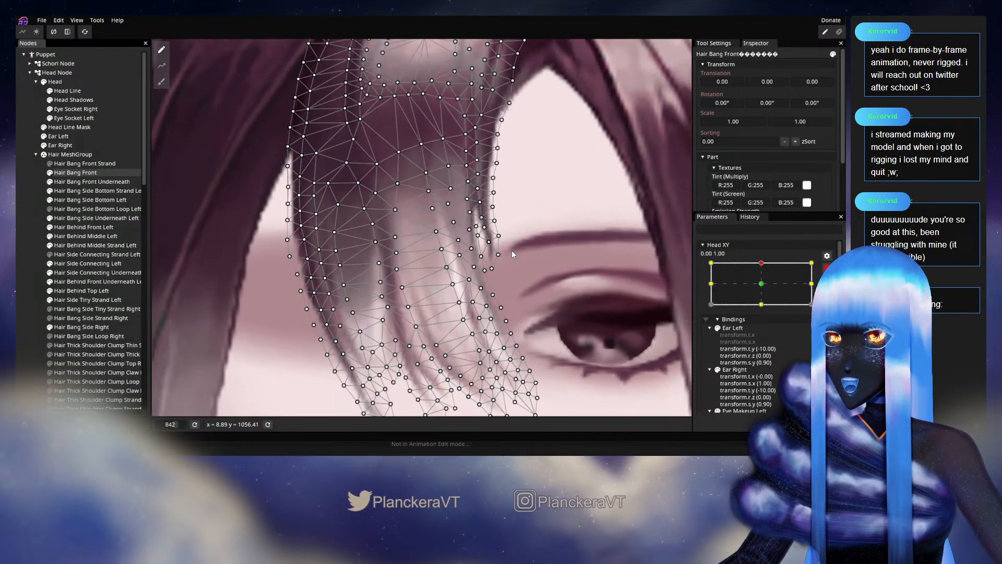
pyautogui.click(454, 226)
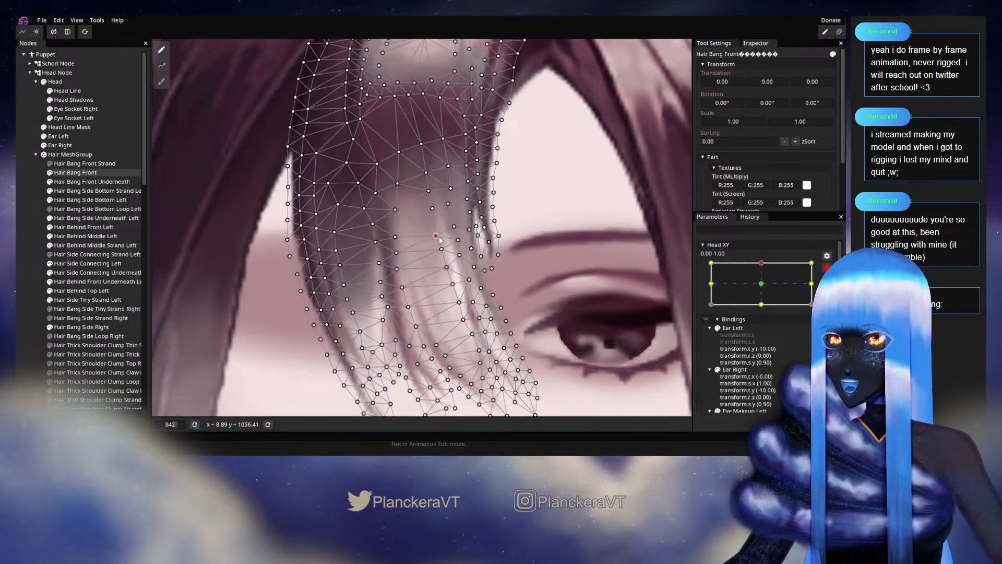
pyautogui.moveTo(447, 210); pyautogui.dragTo(436, 166)
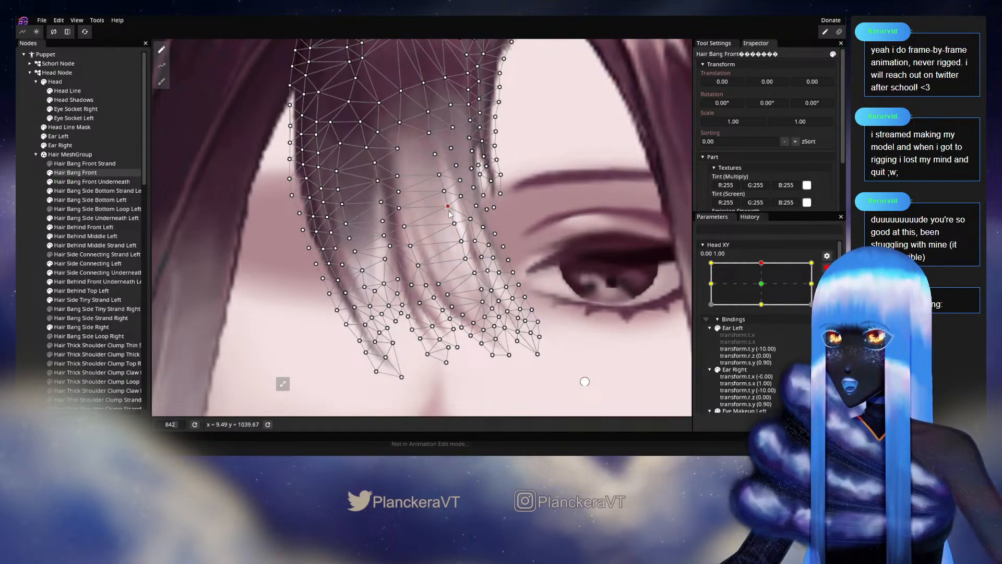
pyautogui.click(30, 236)
# Step: Disarm Head XY and check the front bang's movement with small head turns around 0.00, 1.00
pyautogui.scroll(-6, 582, 279)
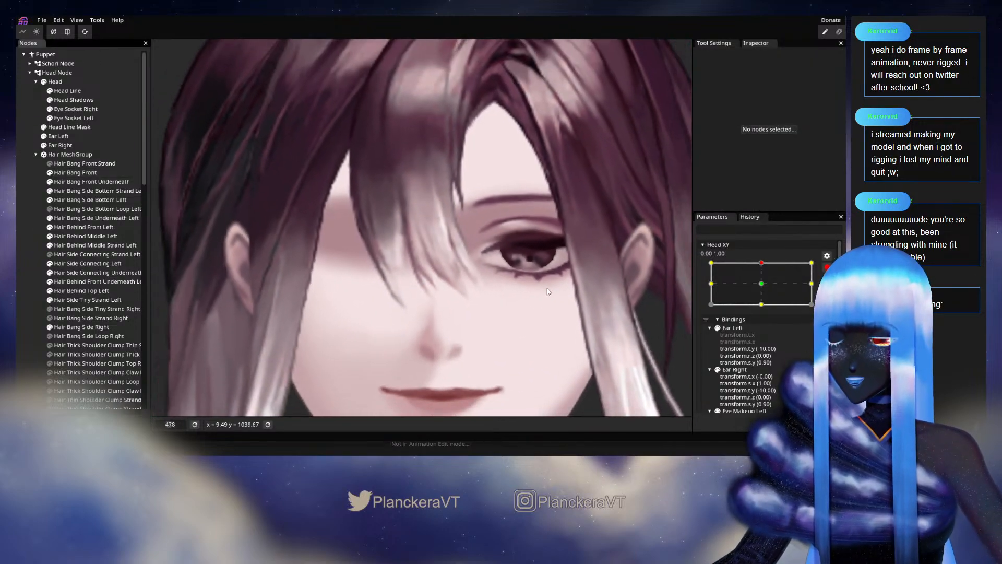
pyautogui.scroll(-4, 551, 285)
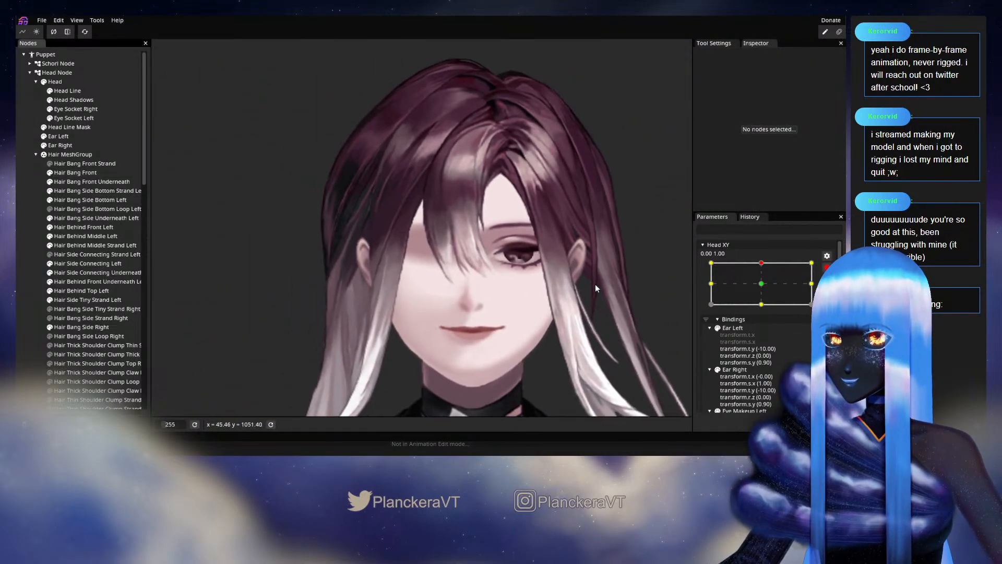
pyautogui.moveTo(596, 284); pyautogui.dragTo(602, 287)
pyautogui.click(827, 267)
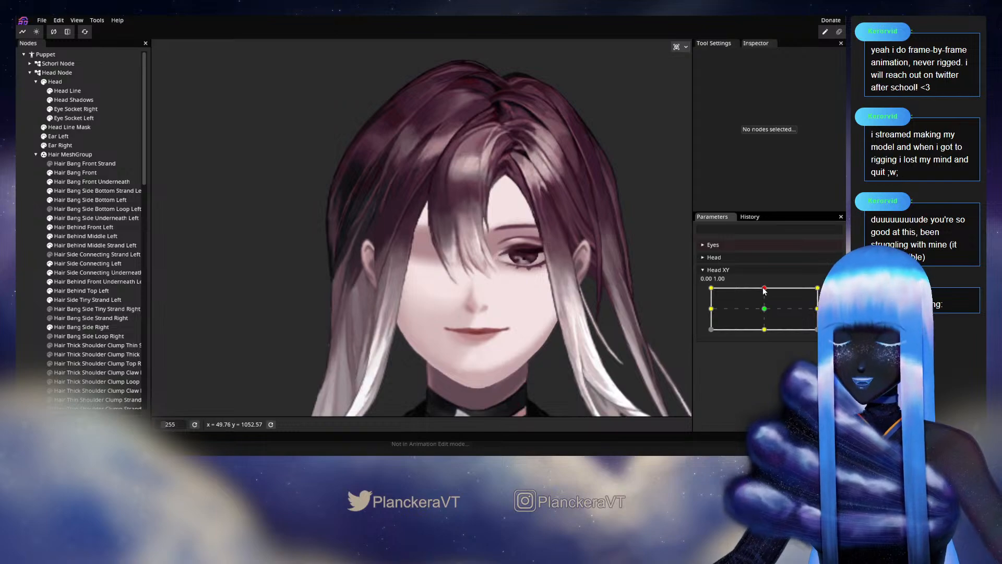
pyautogui.moveTo(764, 287)
pyautogui.mouseDown()
pyautogui.moveTo(765, 309)
pyautogui.moveTo(765, 288)
pyautogui.mouseUp()
# Step: Rearm the 0.00, 1.00 keypoint, fine-tune a Hair Bang Front vertex on the middle strand just below eyebrow height, and deselect the mesh
pyautogui.click(832, 293)
pyautogui.scroll(4, 489, 252)
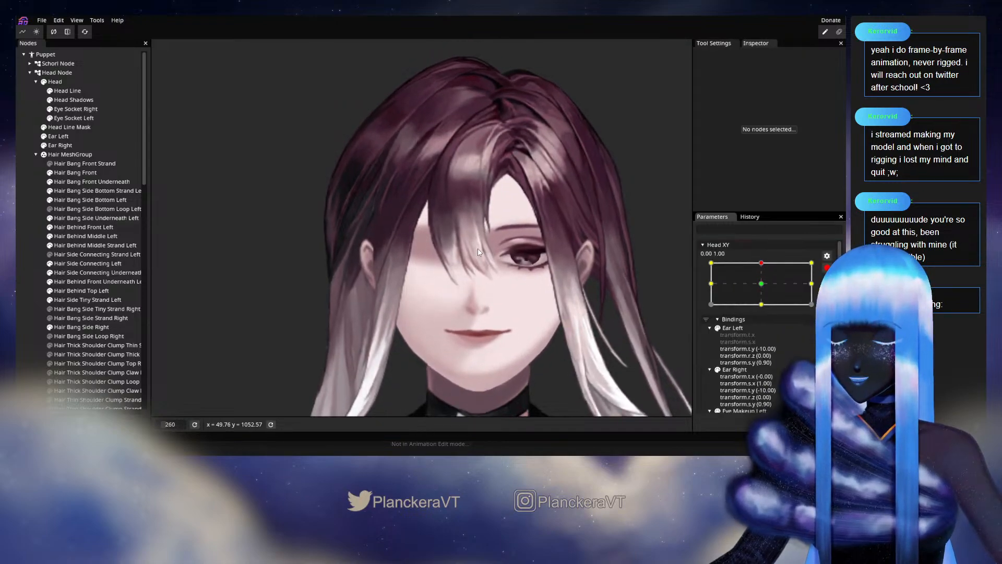
pyautogui.moveTo(494, 251); pyautogui.dragTo(450, 271)
pyautogui.scroll(6, 449, 267)
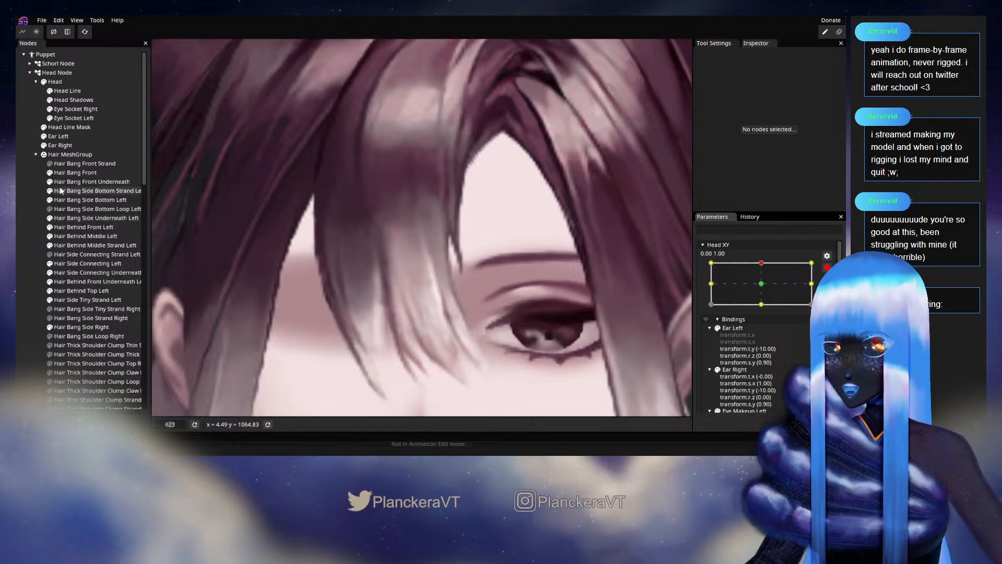
pyautogui.click(68, 173)
pyautogui.scroll(3, 429, 263)
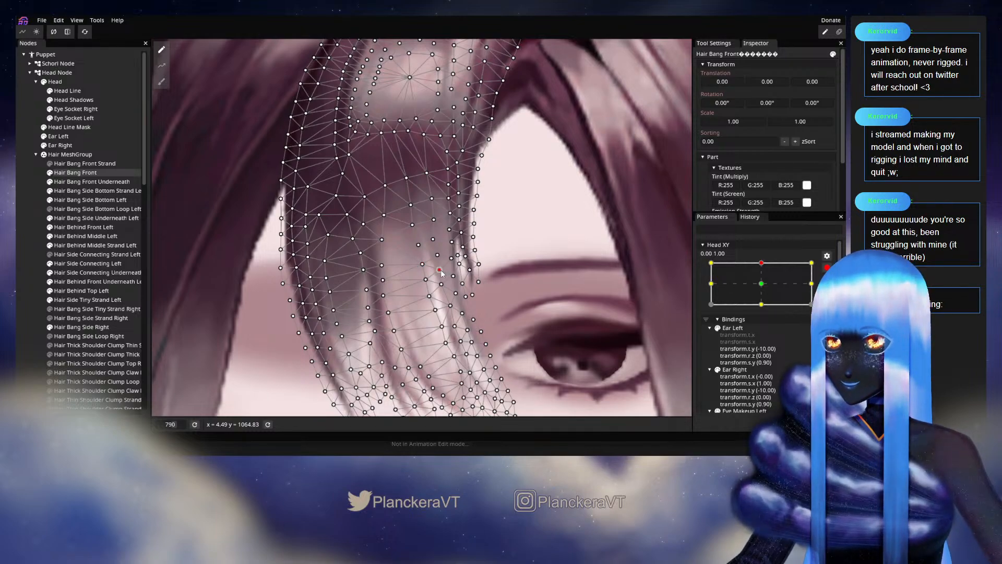
pyautogui.click(163, 264)
# Step: Disarm Head XY and preview the front bang between 0.00, 1.00 and slight turns toward -1.00, 1.00
pyautogui.scroll(-5, 493, 282)
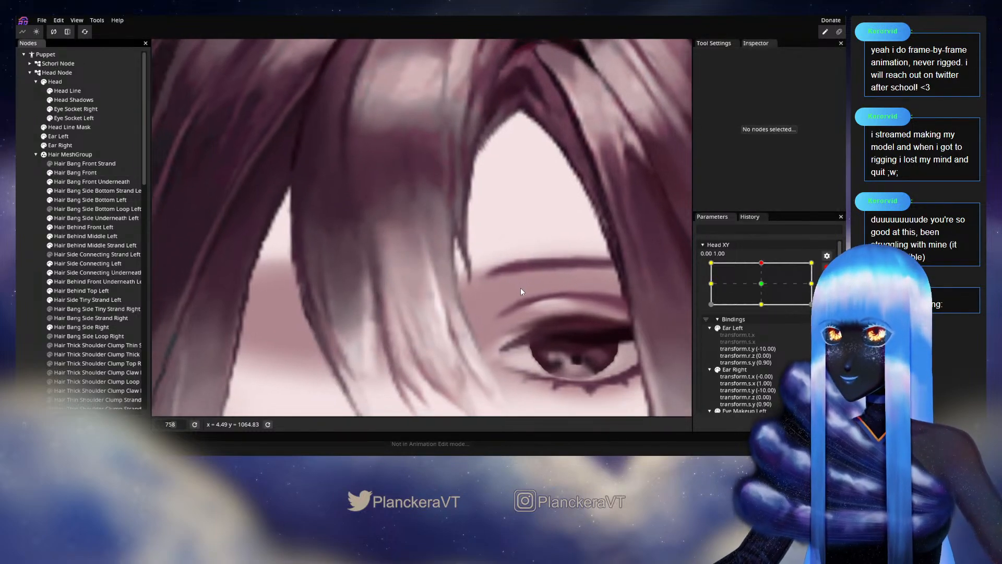
pyautogui.scroll(-5, 517, 275)
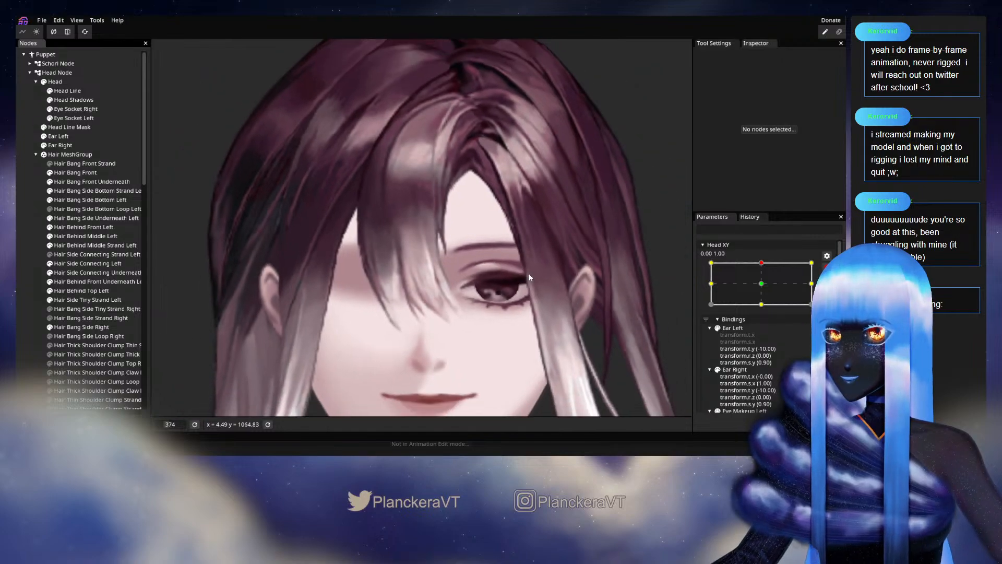
pyautogui.scroll(-2, 591, 246)
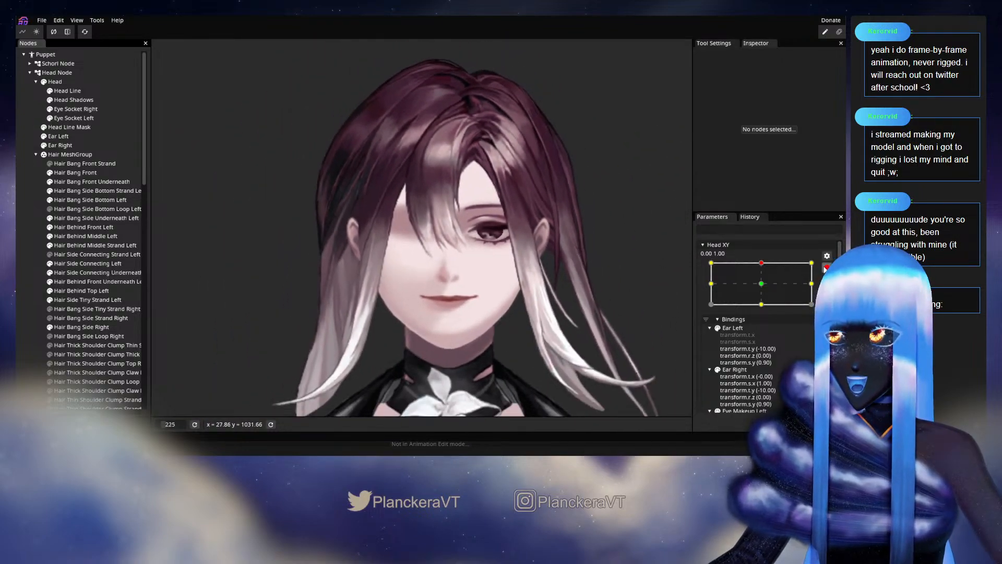
pyautogui.click(826, 267)
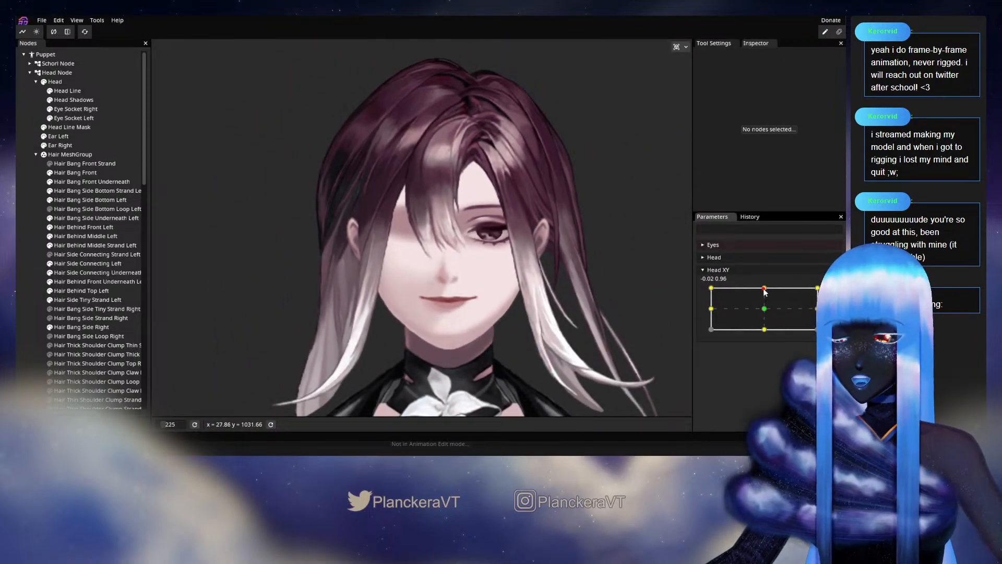
pyautogui.moveTo(765, 289)
pyautogui.mouseDown()
pyautogui.moveTo(766, 312)
pyautogui.moveTo(766, 289)
pyautogui.moveTo(768, 310)
pyautogui.moveTo(717, 290)
pyautogui.moveTo(763, 288)
pyautogui.mouseUp()
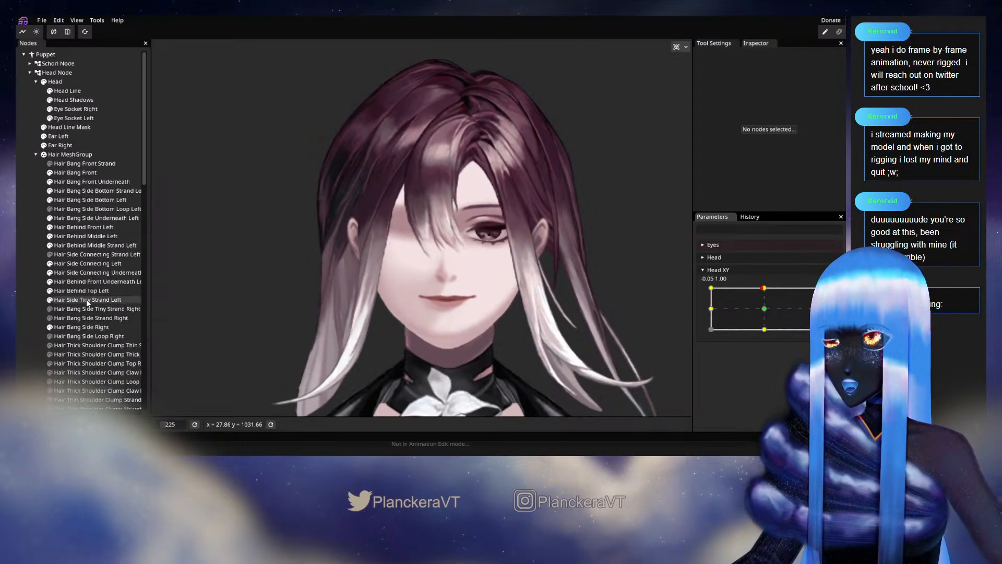
# Step: Save the puppet project under its existing file name
pyautogui.scroll(-5, 405, 272)
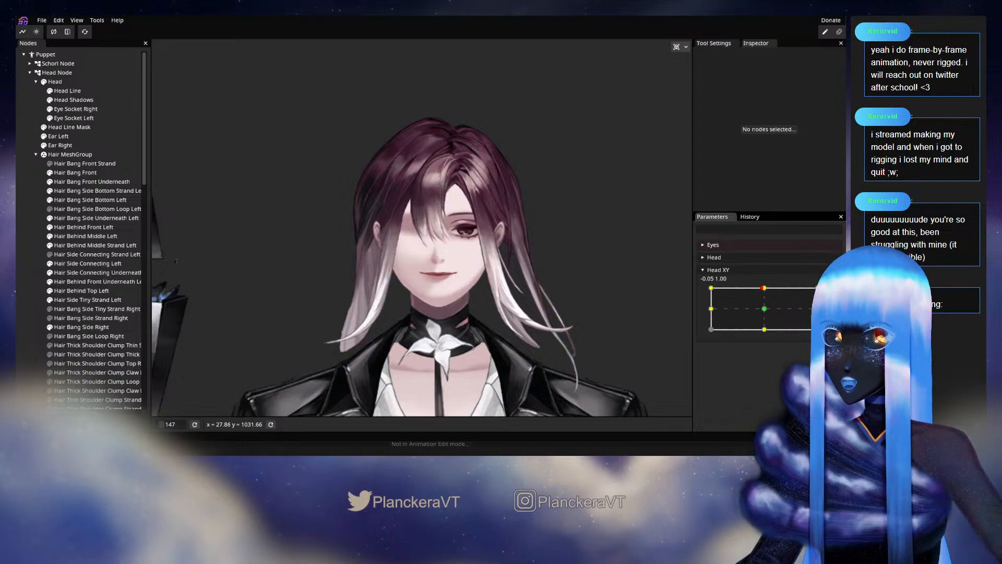
pyautogui.click(42, 21)
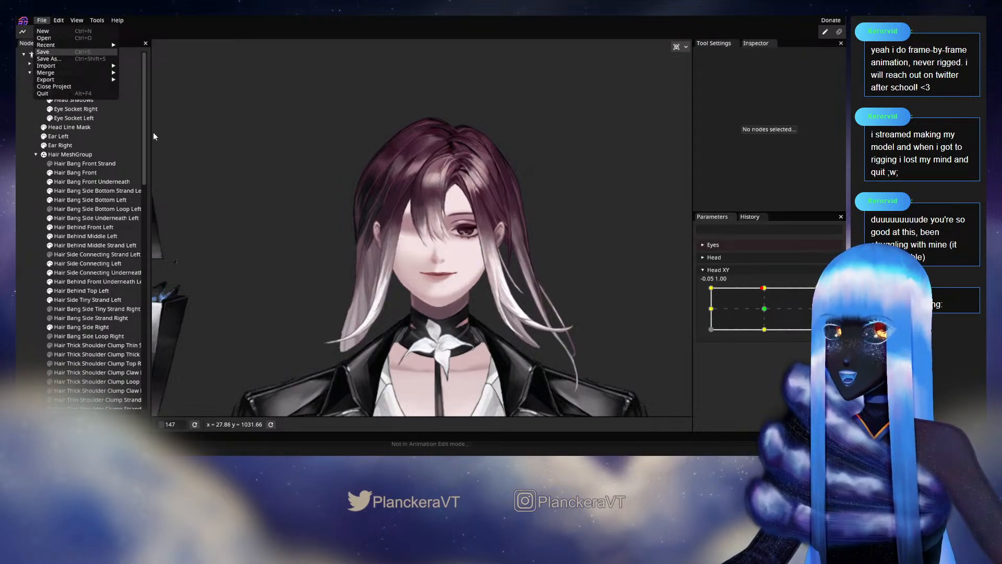
pyautogui.press('Return')
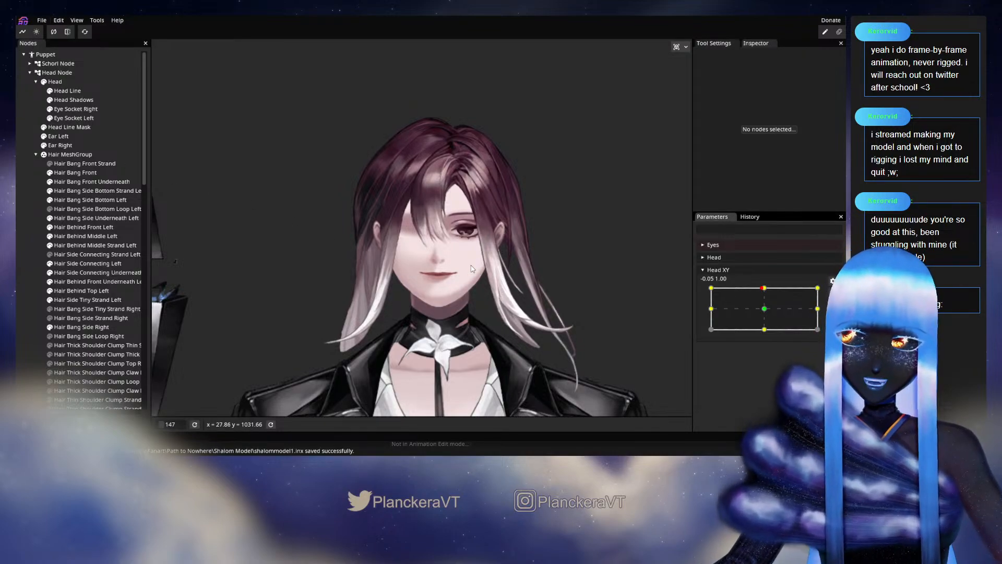